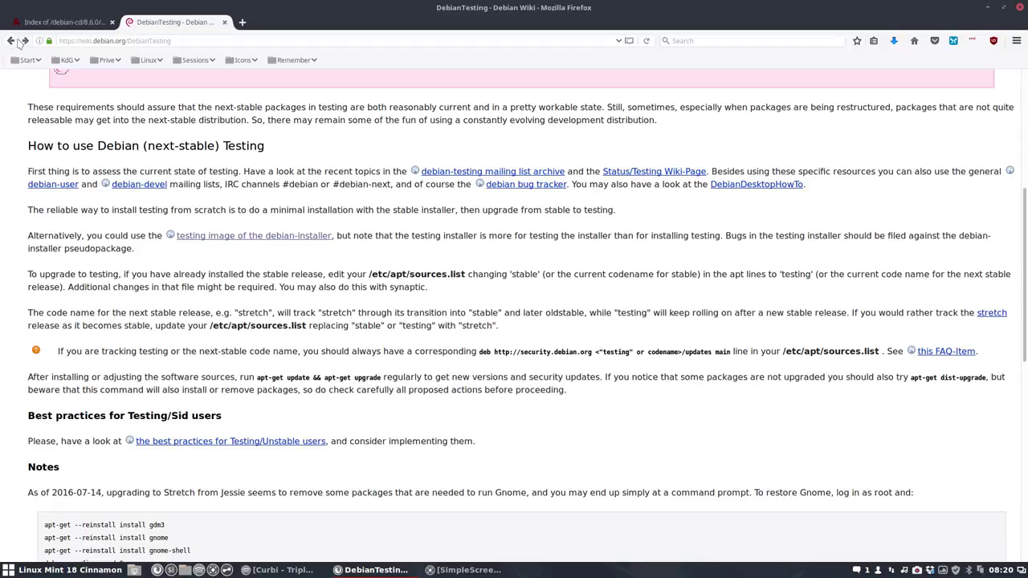
# Step: Highlight the Stretch Alpha 8 release news line on the Debian-Installer page, then minimize Firefox
pyautogui.moveTo(279, 155)
pyautogui.mouseDown()
pyautogui.moveTo(181, 159)
pyautogui.moveTo(285, 161)
pyautogui.mouseUp()
pyautogui.click(363, 172)
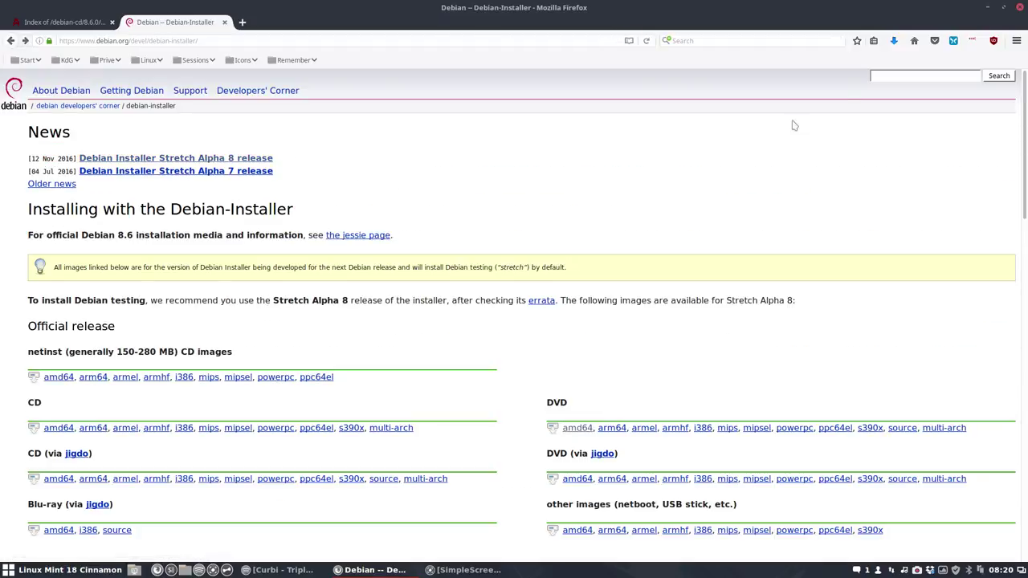
pyautogui.click(989, 8)
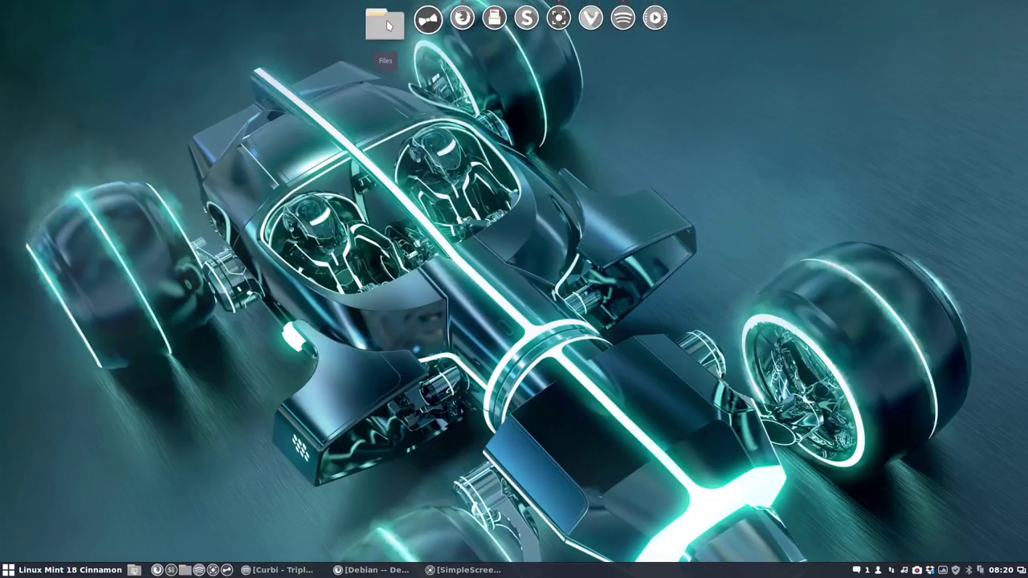
# Step: In Nemo, open Downloads and select debian-stretch-DI-alpha8-amd64-DVD-1.iso
pyautogui.press('super+e')
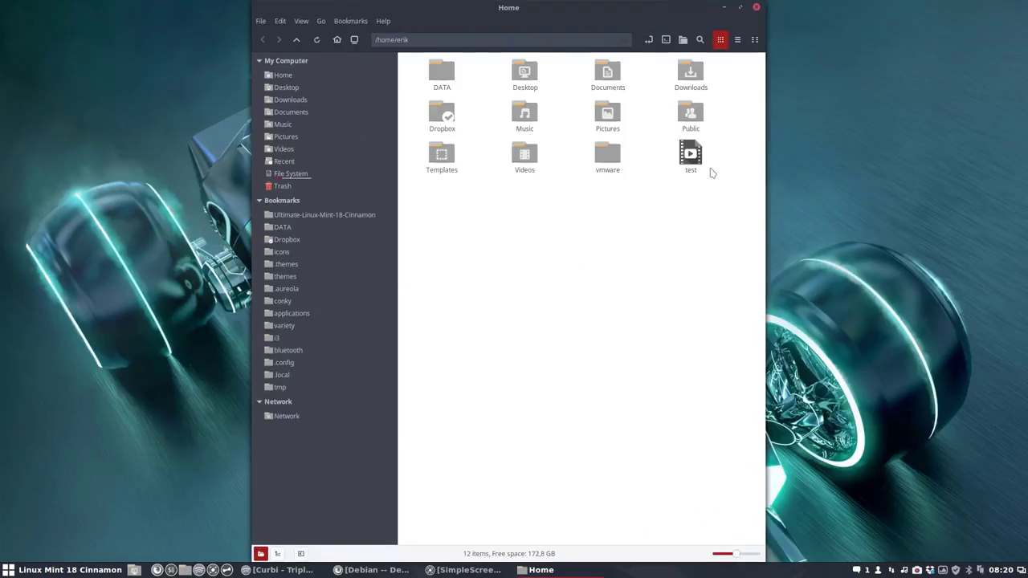
pyautogui.doubleClick(695, 77)
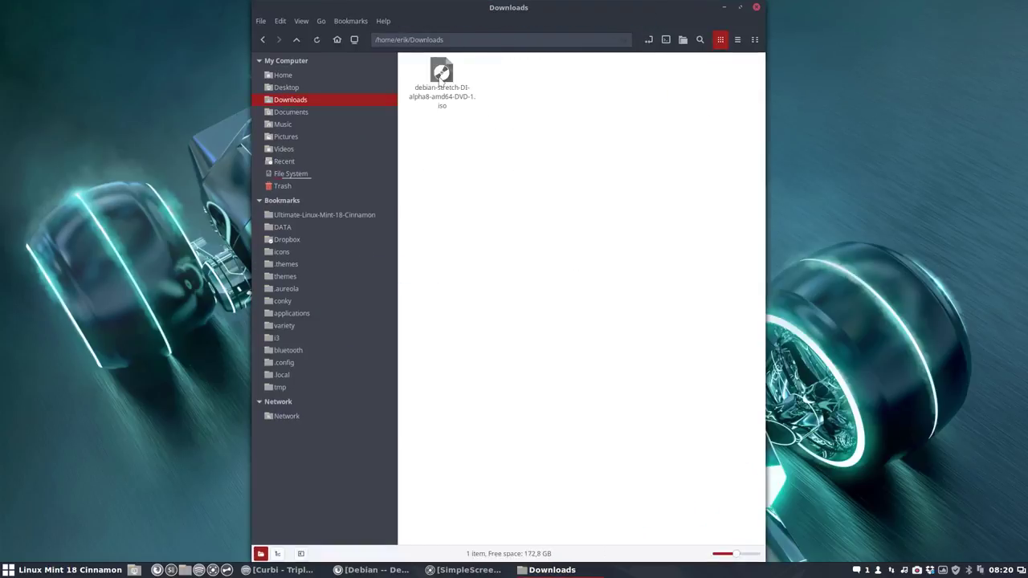
pyautogui.click(449, 95)
# Step: Launch VMware Player by searching 'vm' in the Mint menu
pyautogui.click(68, 572)
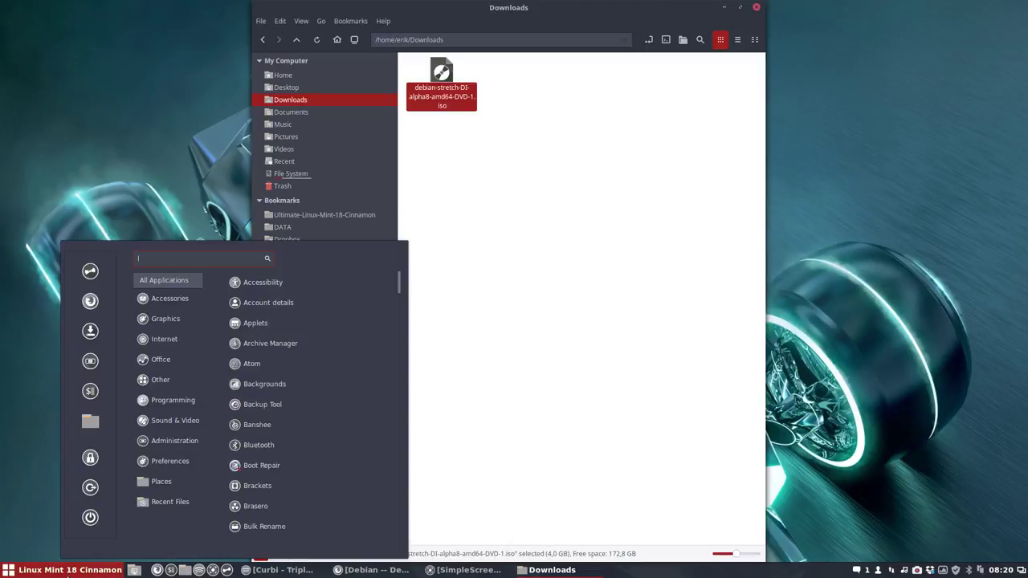
pyautogui.write('vm')
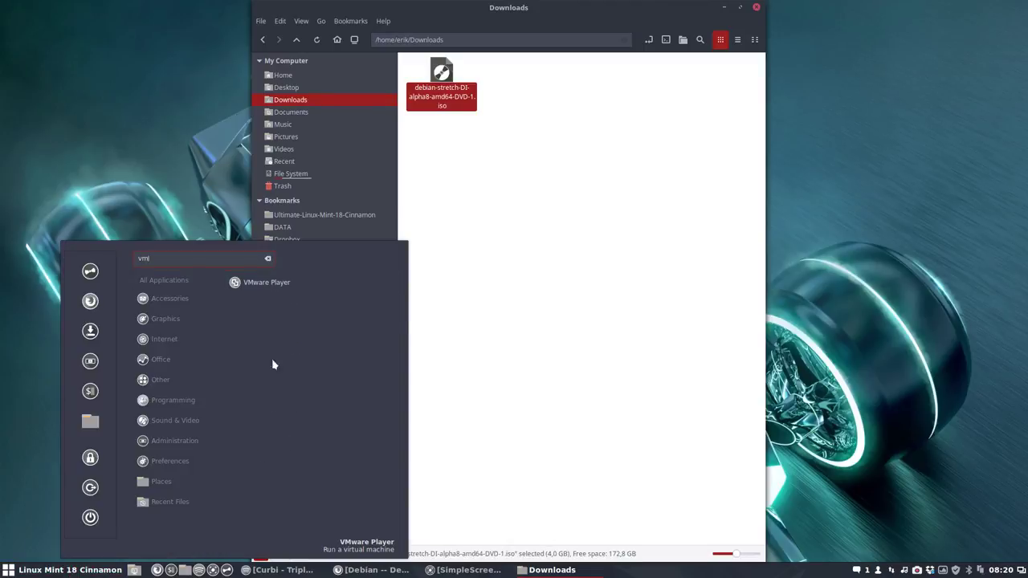
pyautogui.click(291, 284)
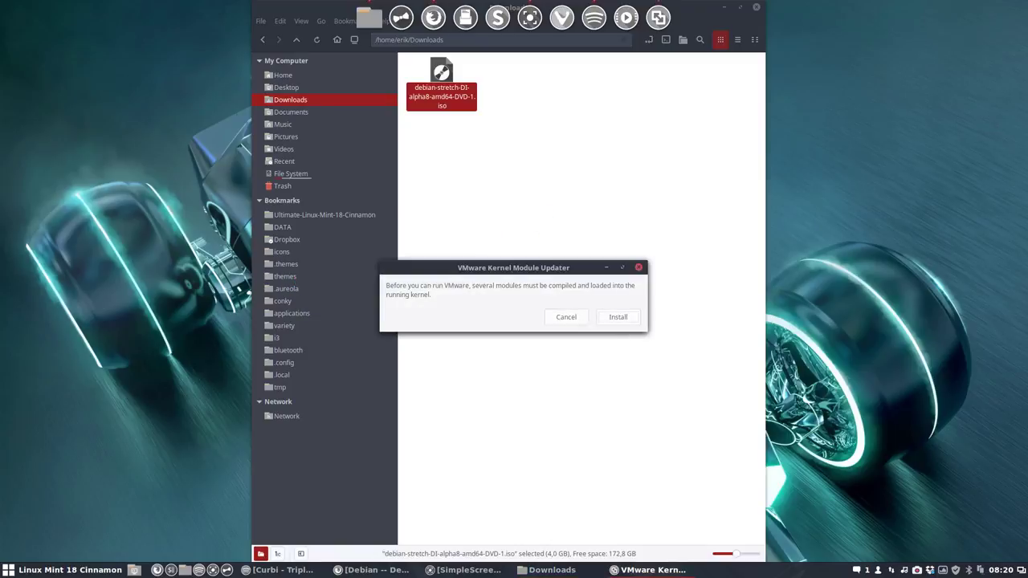
# Step: Install the required VMware kernel modules, authorizing with the account password
pyautogui.click(620, 319)
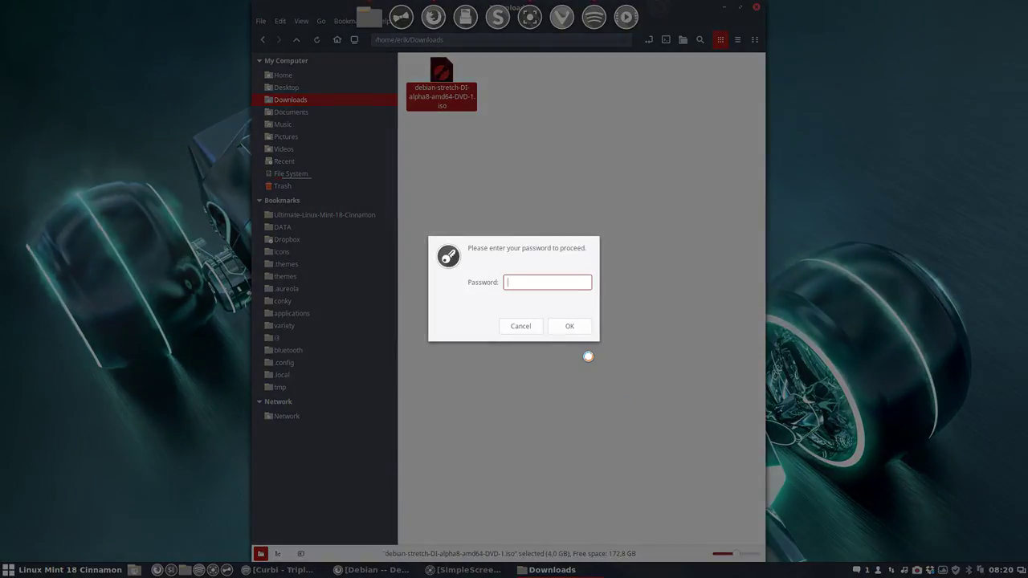
pyautogui.press('Return')
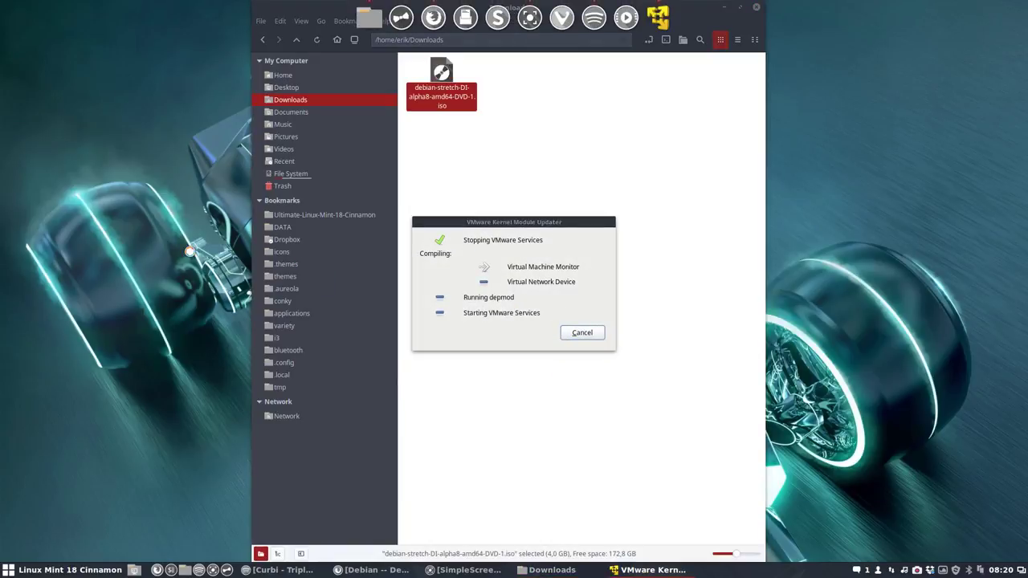
# Step: Run screenfetch in a terminal, highlight kernel version 4.8.9, then close the terminal
pyautogui.hotkey('ctrl', 'alt', 't')
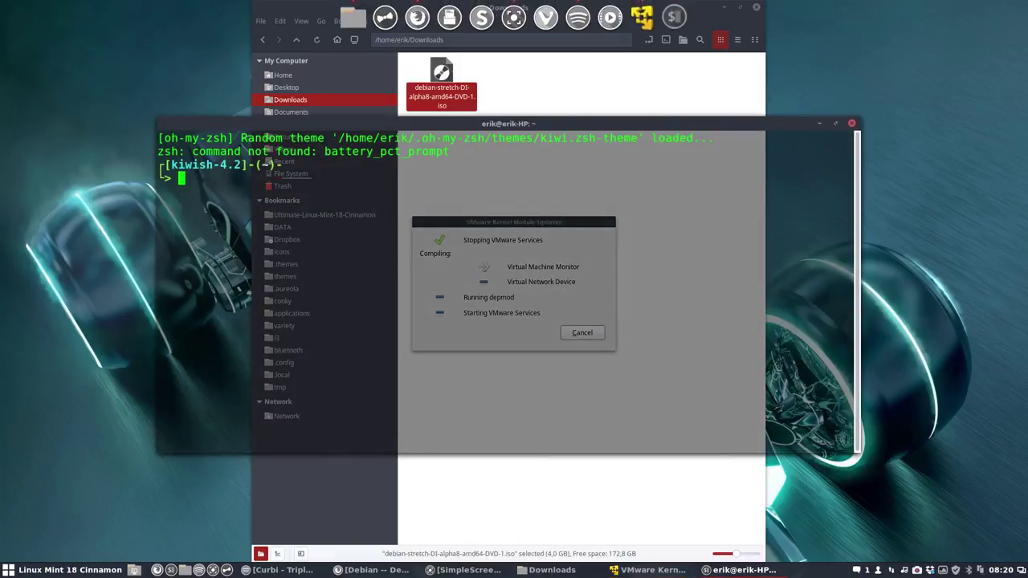
pyautogui.write('screenfetch')
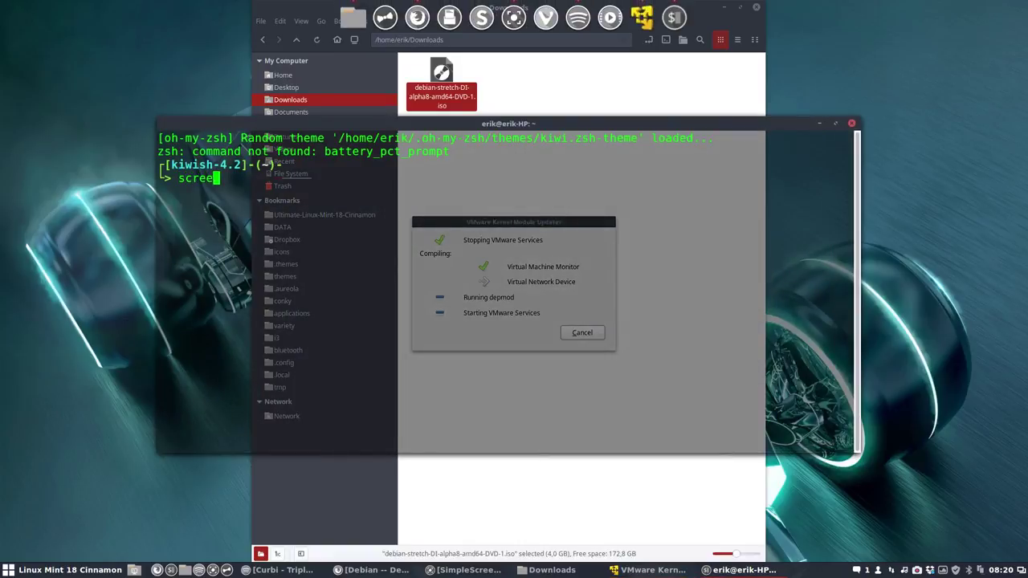
pyautogui.press('Return')
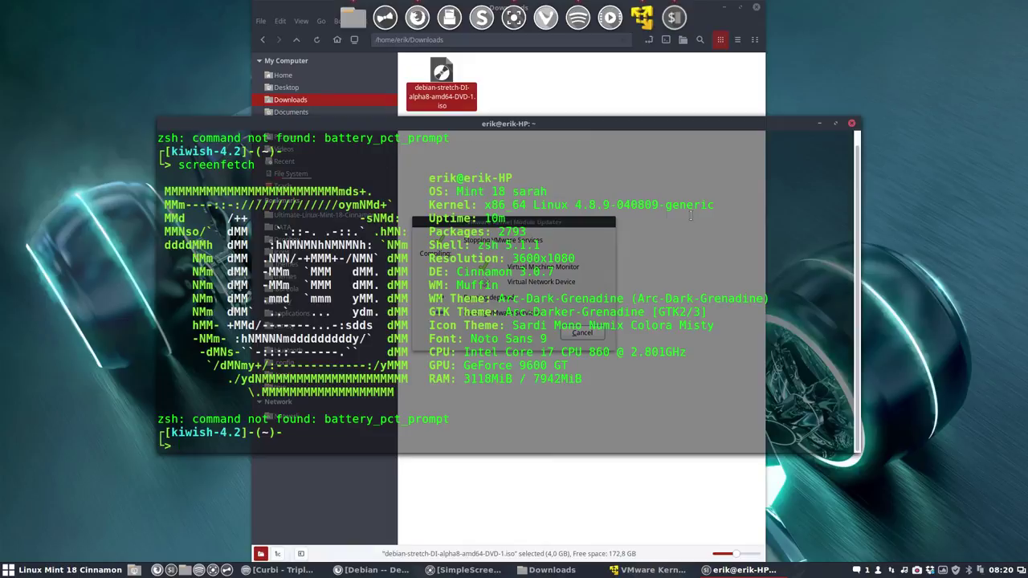
pyautogui.moveTo(575, 205); pyautogui.dragTo(618, 204)
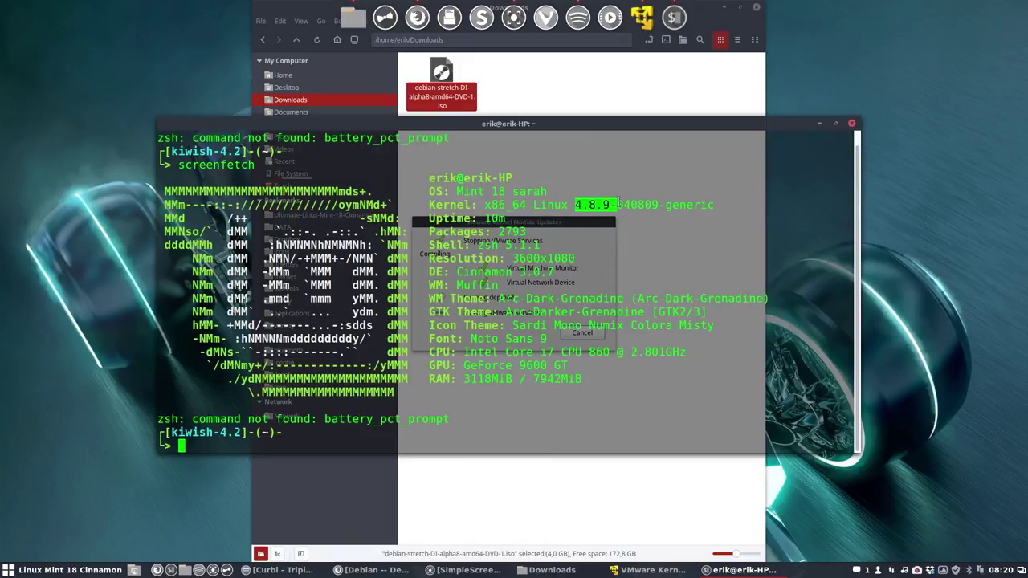
pyautogui.click(852, 122)
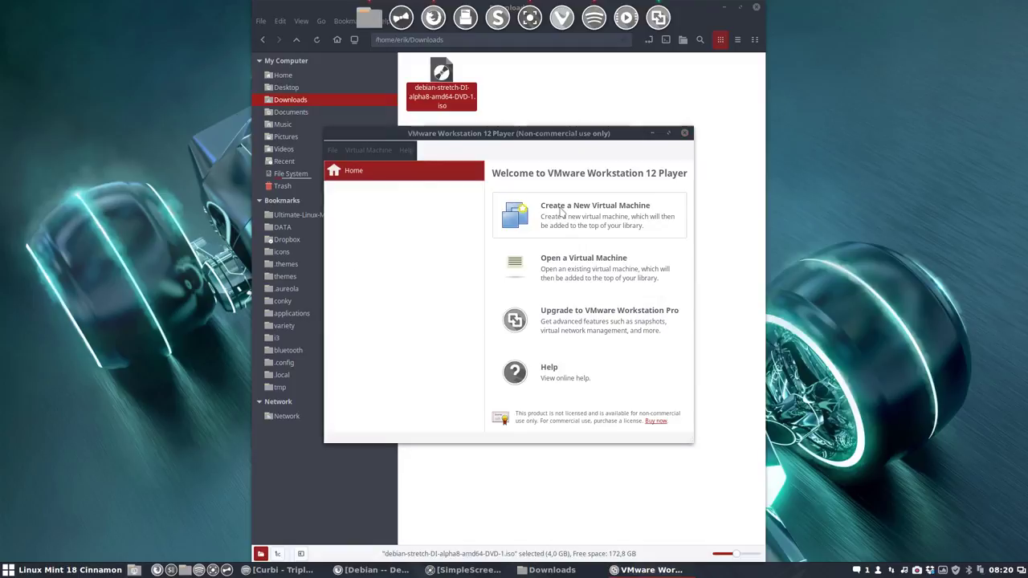
# Step: Start a new virtual machine using the Debian Stretch alpha8 ISO as install source
pyautogui.click(561, 212)
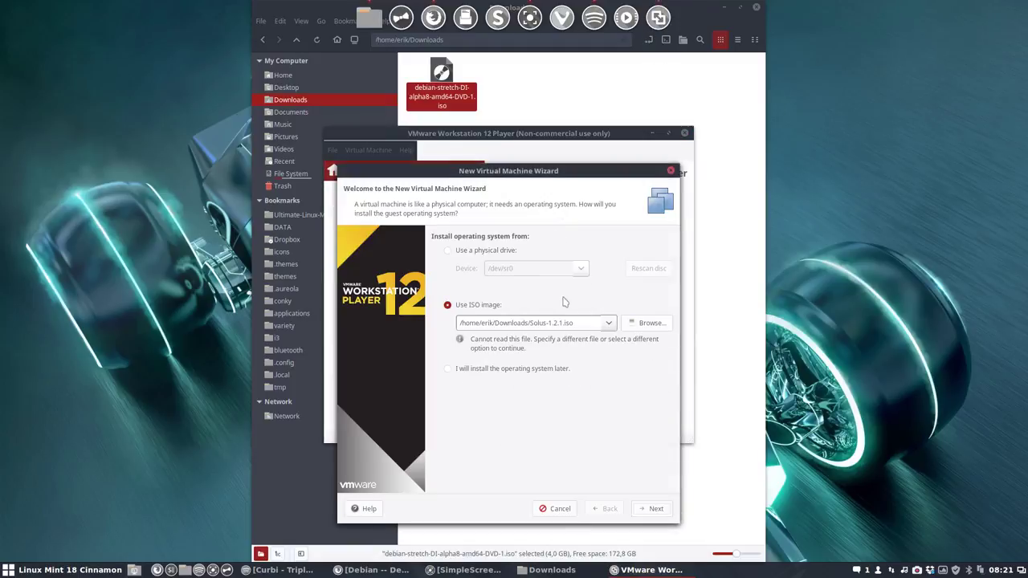
pyautogui.click(647, 324)
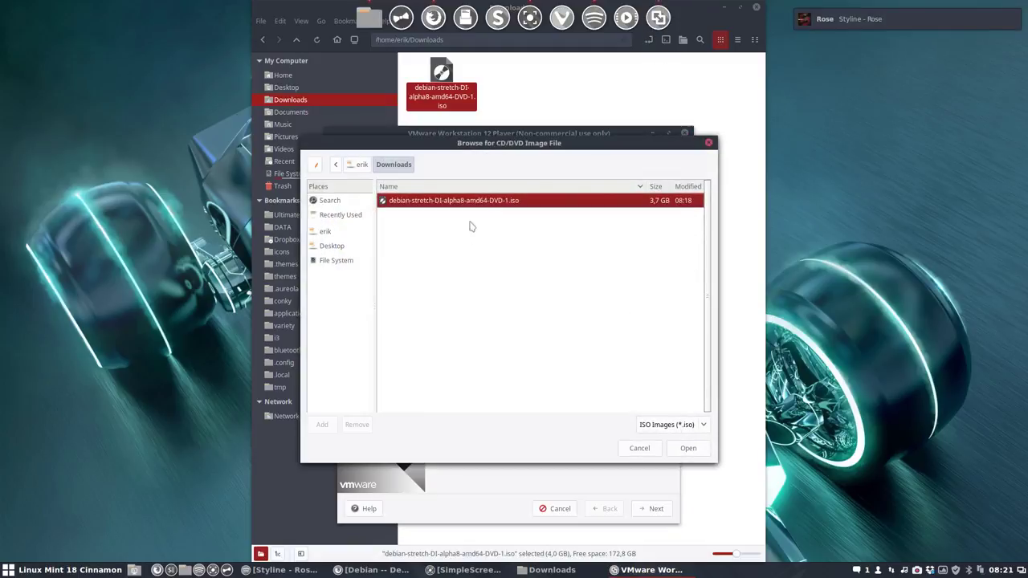
pyautogui.click(688, 448)
pyautogui.moveTo(524, 174); pyautogui.dragTo(522, 116)
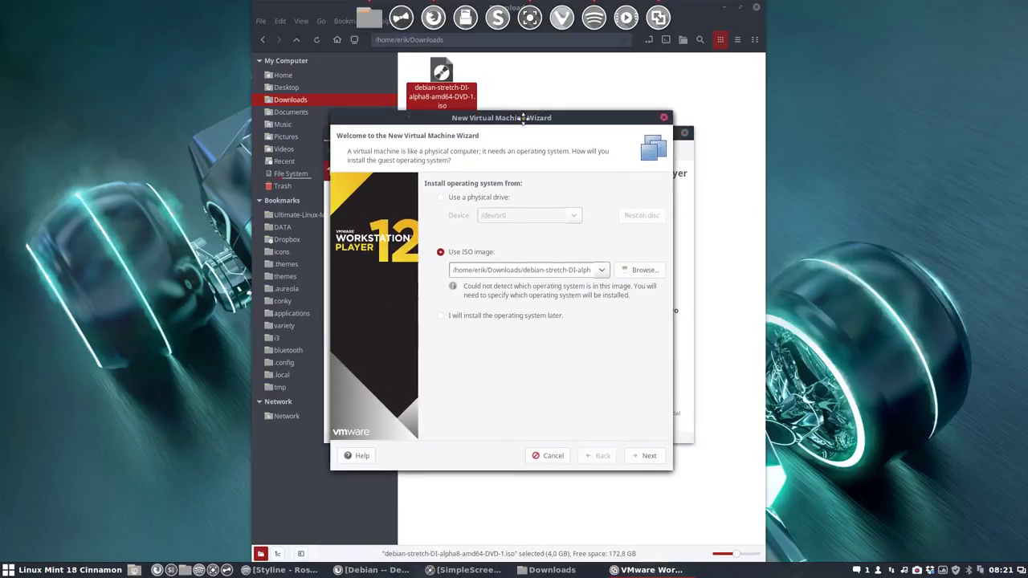
pyautogui.click(631, 457)
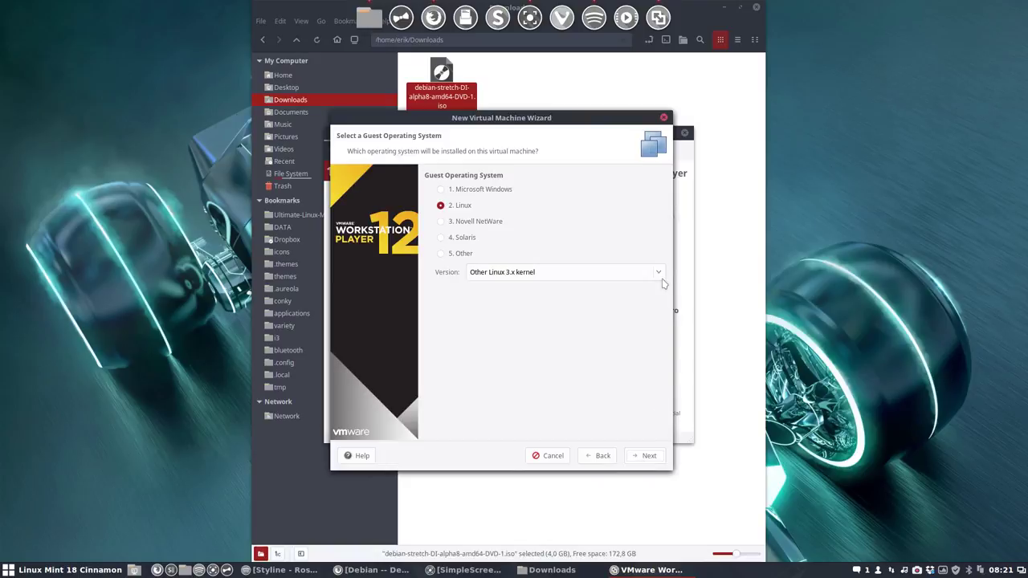
# Step: Set the guest operating system to Linux, Debian 8.x 64-bit
pyautogui.click(658, 277)
pyautogui.scroll(12, 658, 280)
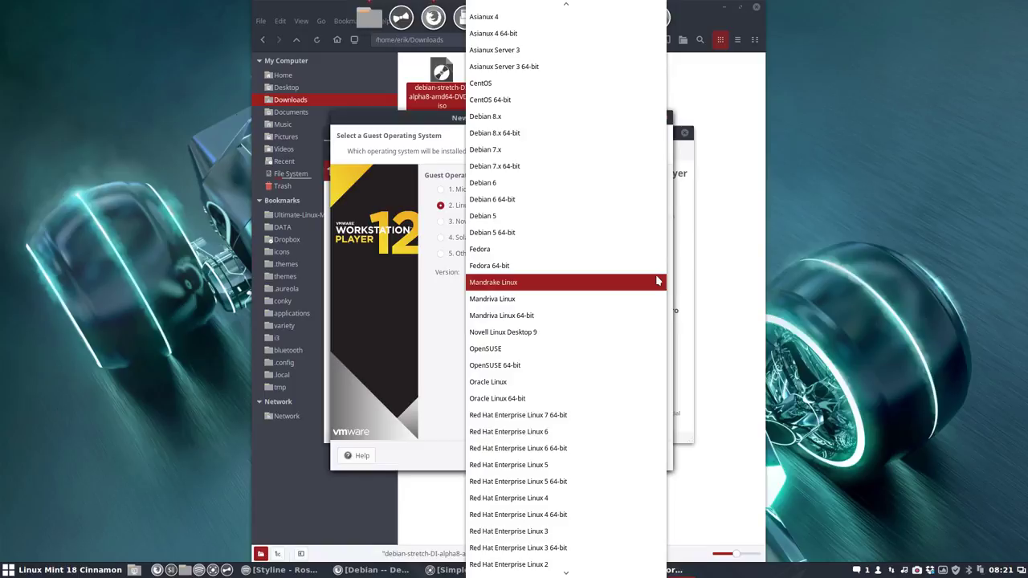
pyautogui.click(619, 135)
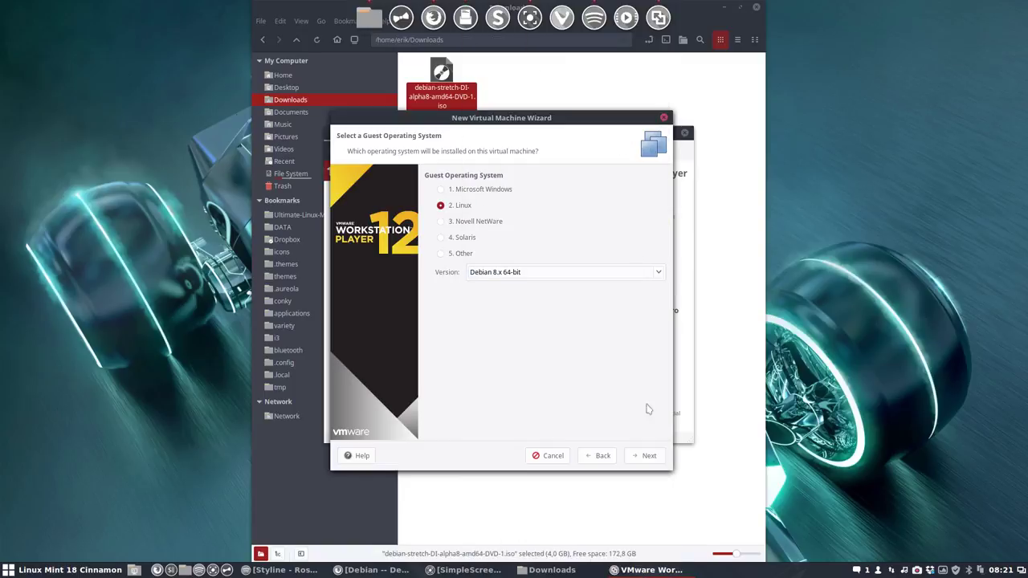
pyautogui.click(650, 456)
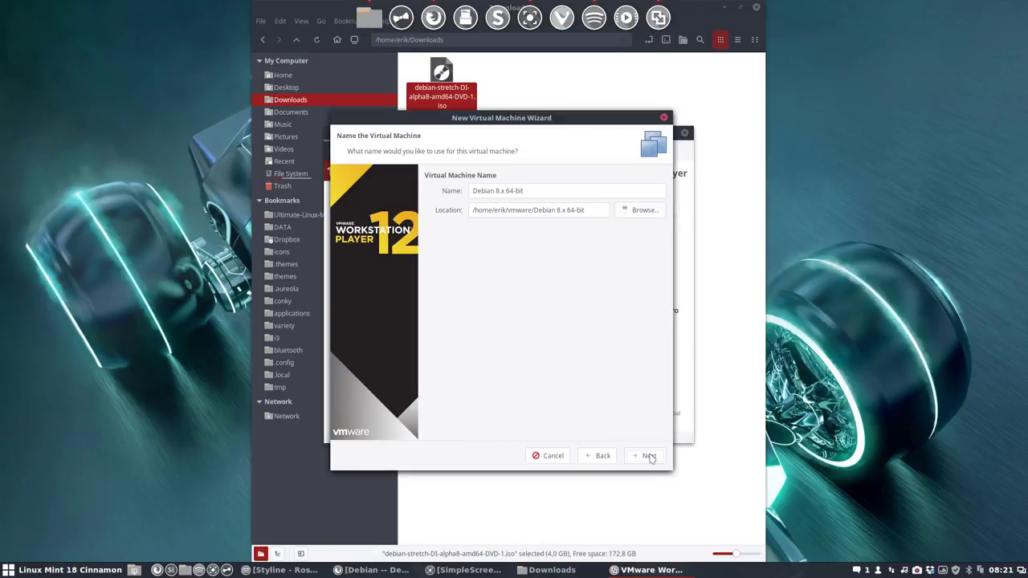
# Step: Name the VM stretch_di_alpha8 and keep the 20 GB disk
pyautogui.tripleClick(537, 191)
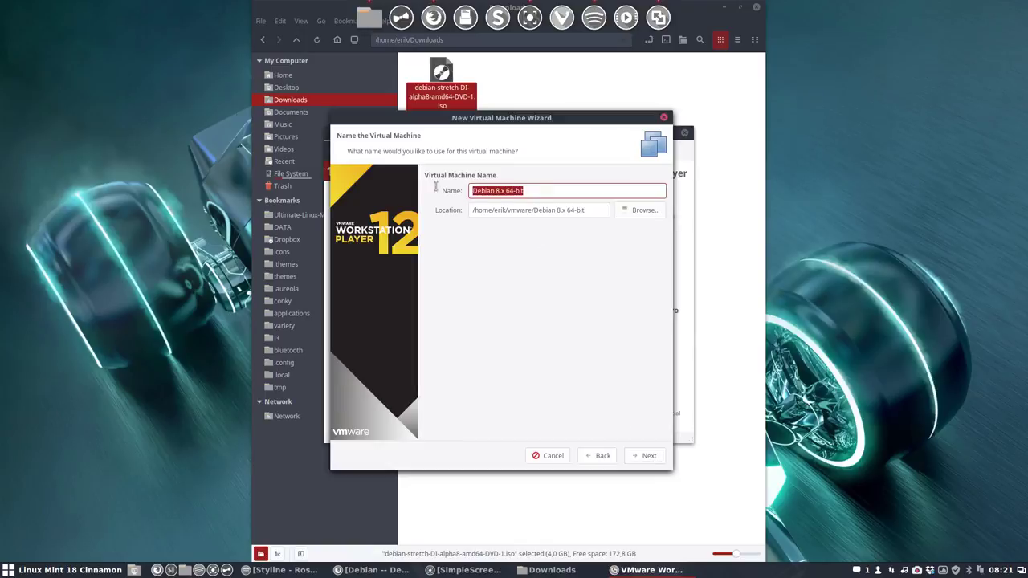
pyautogui.write('stretch_di_alpha8')
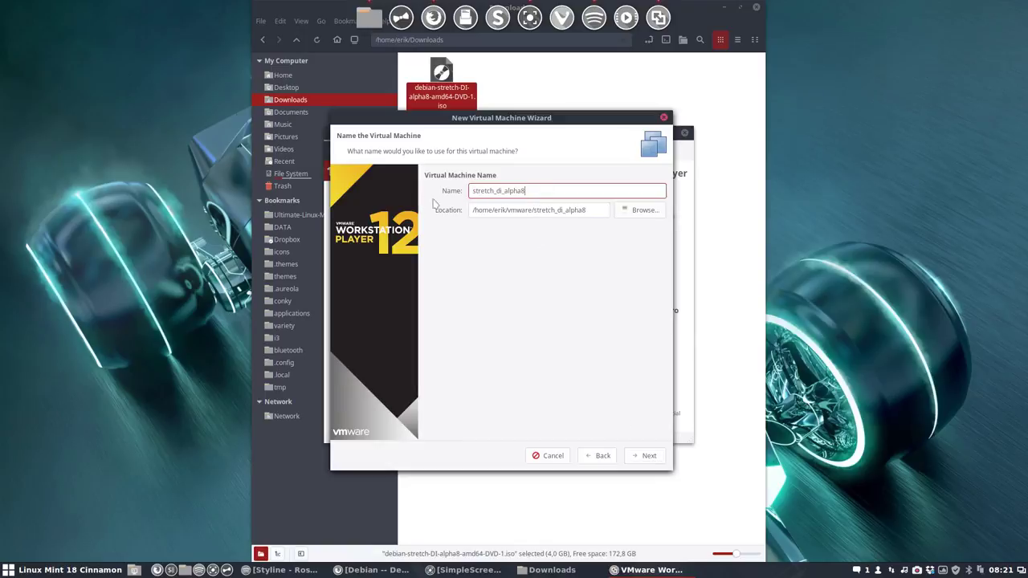
pyautogui.click(648, 457)
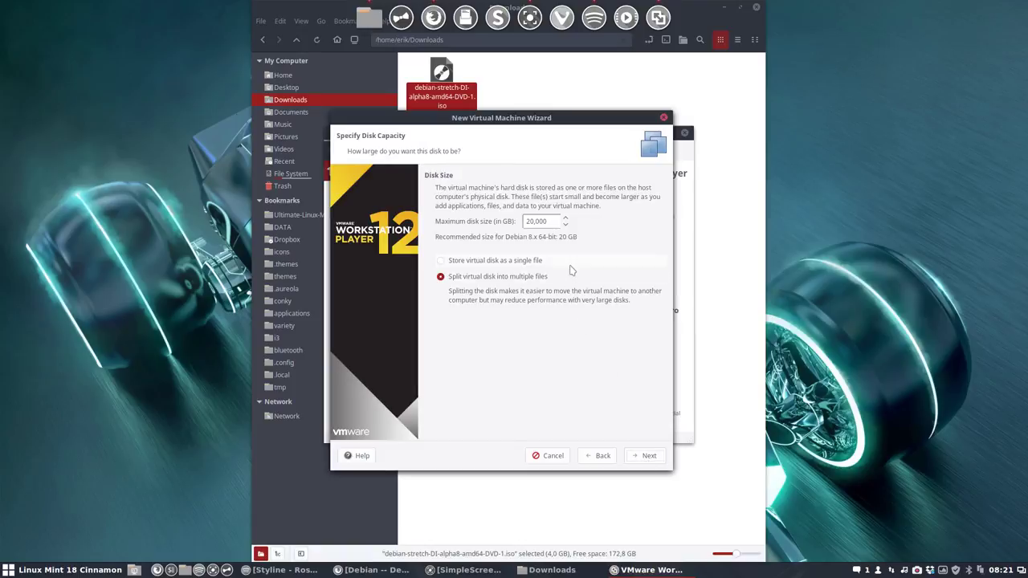
pyautogui.click(645, 456)
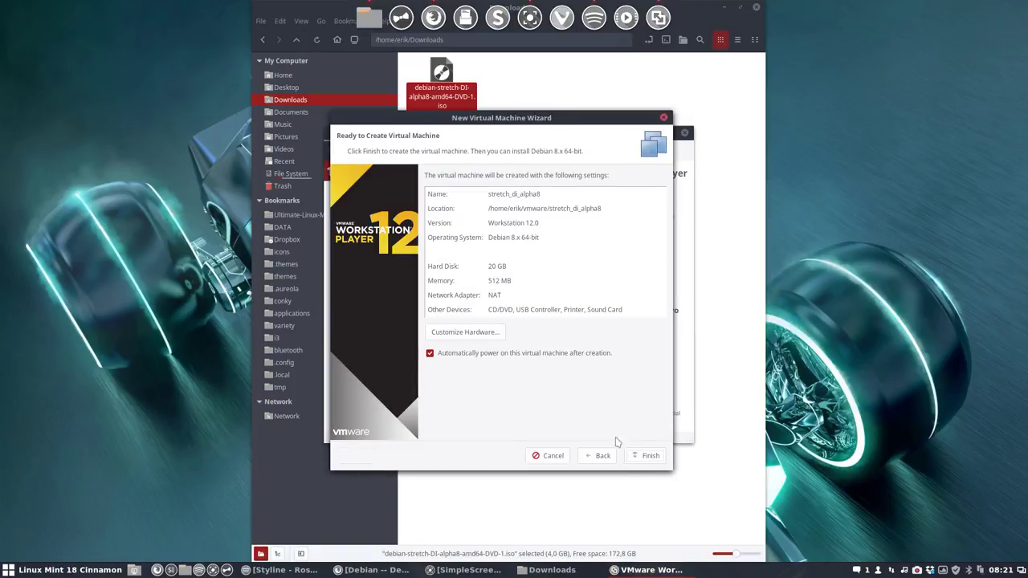
pyautogui.click(466, 332)
# Step: Give the VM about 4000 MB of memory and 4 processor cores
pyautogui.doubleClick(604, 232)
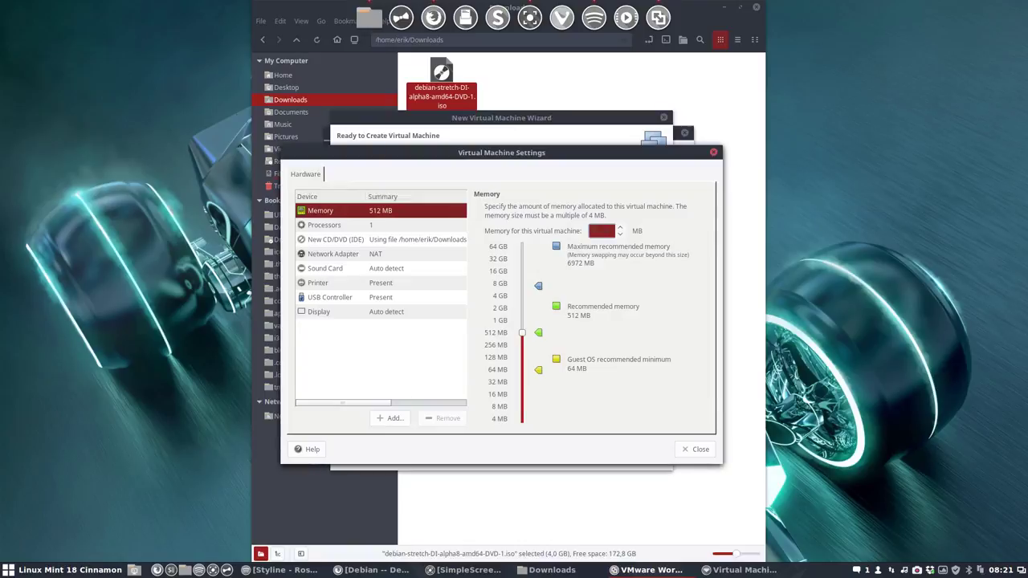
pyautogui.moveTo(522, 332); pyautogui.dragTo(522, 296)
pyautogui.click(335, 227)
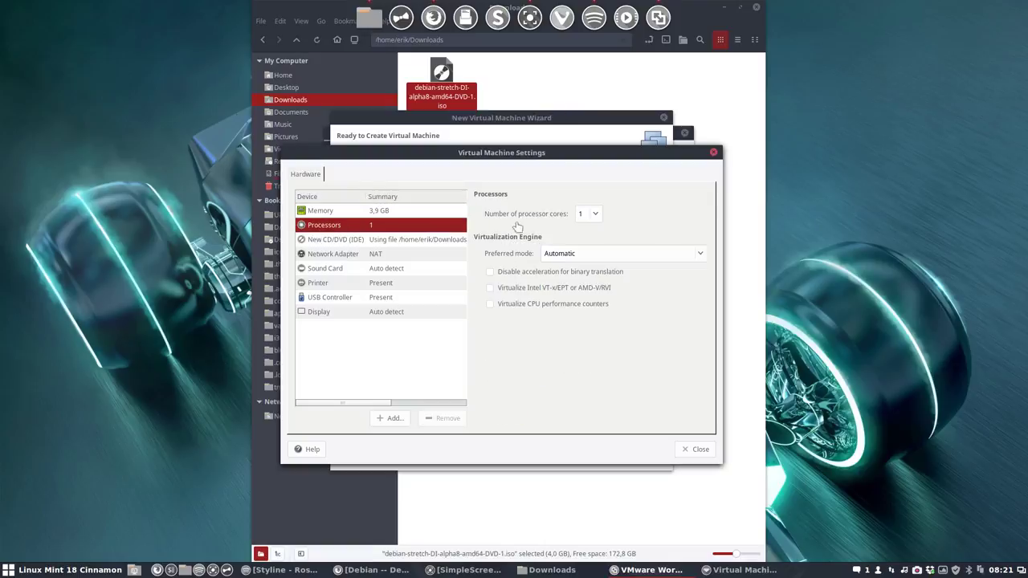
pyautogui.click(601, 221)
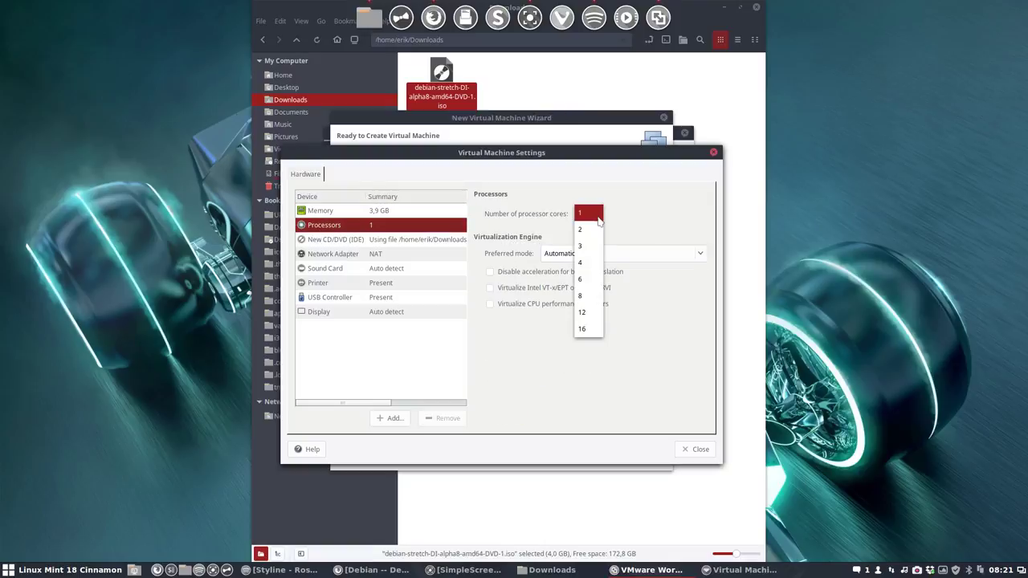
pyautogui.click(589, 264)
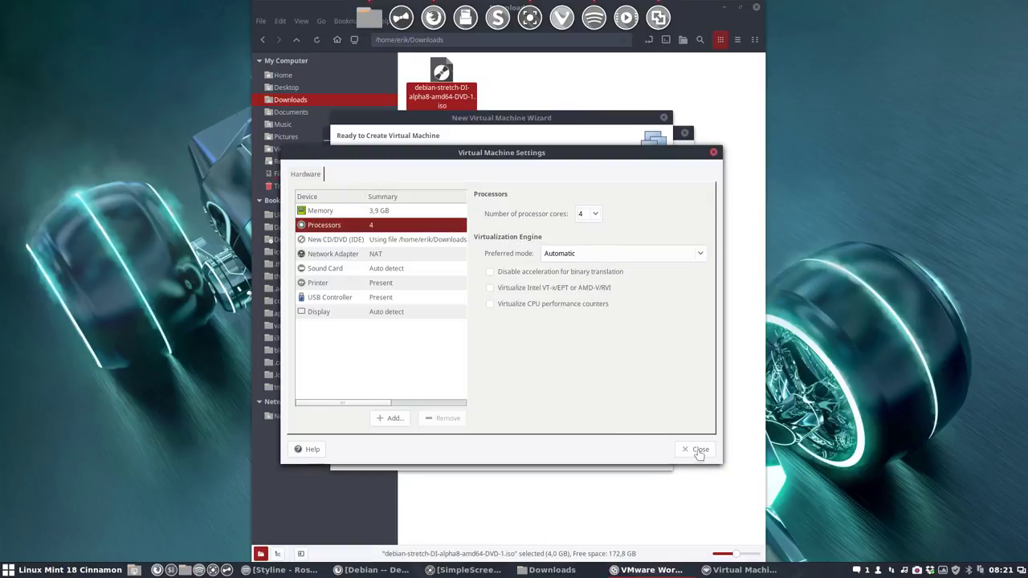
pyautogui.click(698, 453)
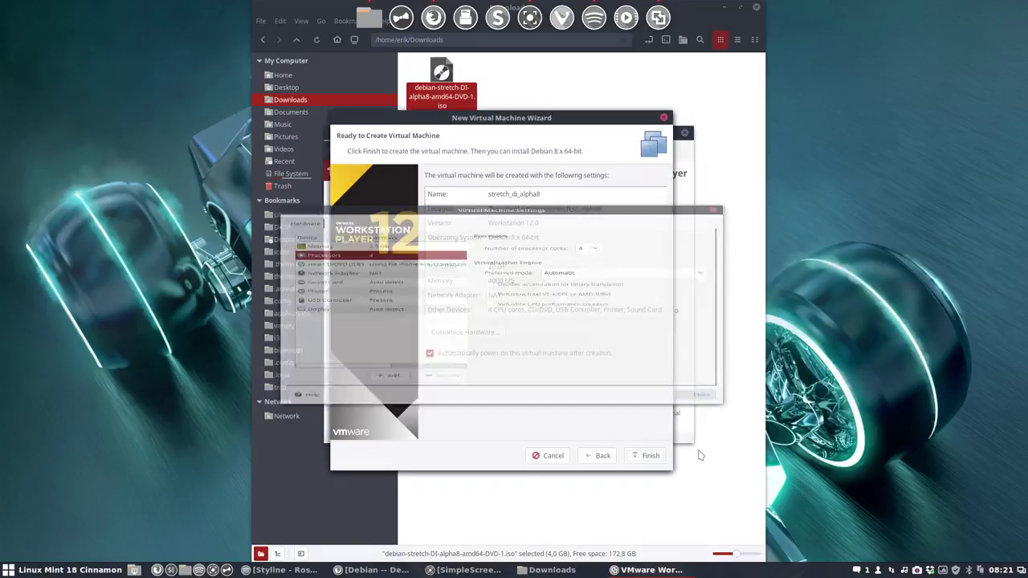
# Step: Reduce the VM to a single processor core and finish creating it
pyautogui.click(602, 458)
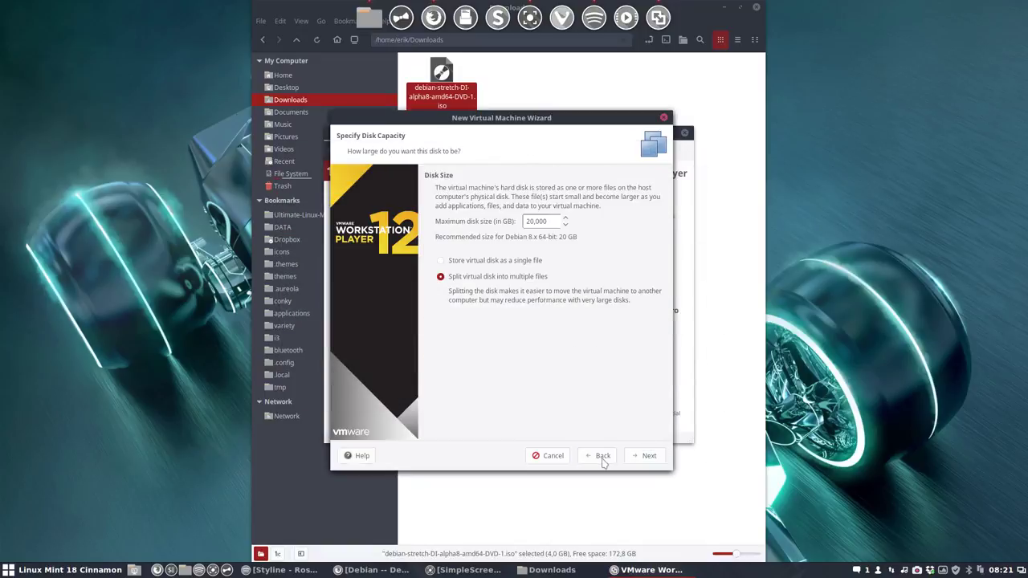
pyautogui.click(645, 457)
pyautogui.click(492, 334)
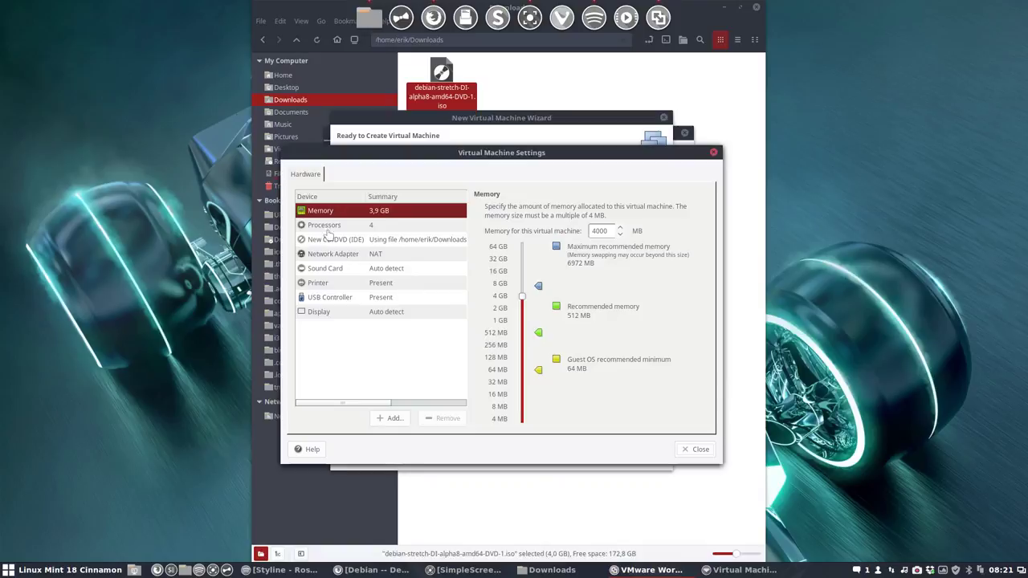
pyautogui.click(356, 225)
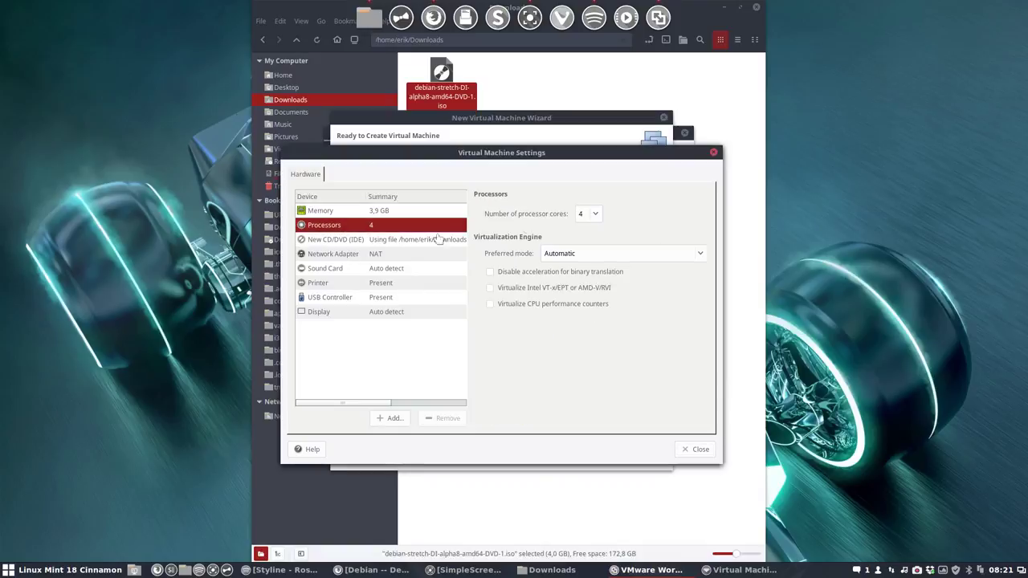
pyautogui.click(594, 216)
pyautogui.click(596, 164)
pyautogui.click(587, 214)
pyautogui.press('Escape')
pyautogui.click(691, 449)
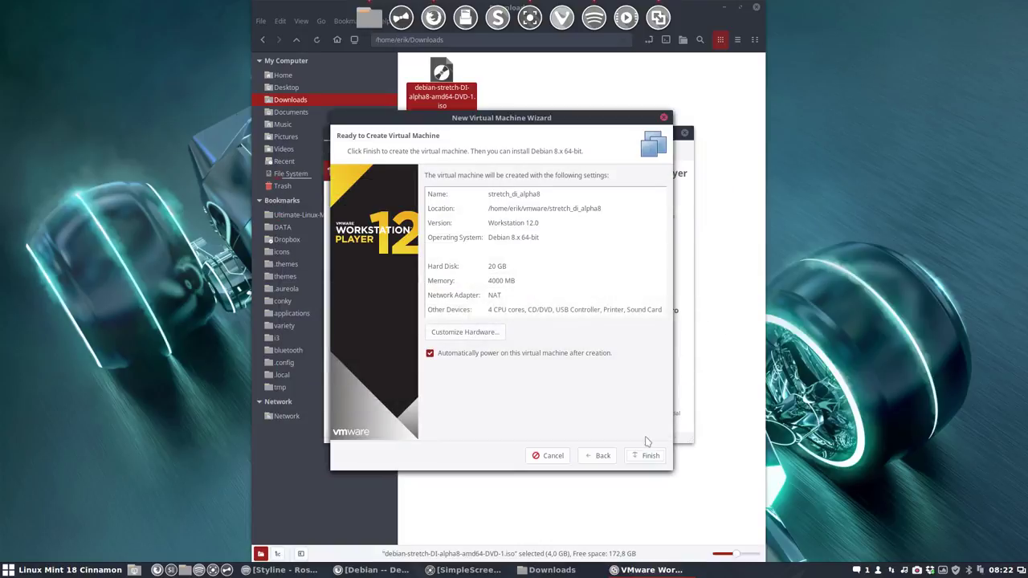
pyautogui.click(647, 456)
# Step: Power on the VM, postpone the VMware Tools update, and start the Debian Graphical install
pyautogui.click(655, 455)
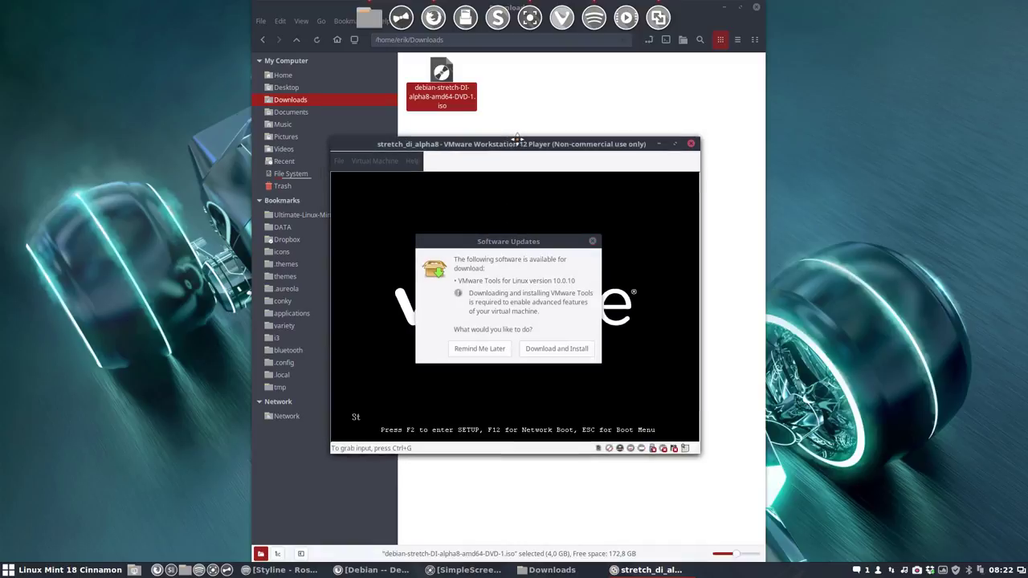
pyautogui.click(487, 350)
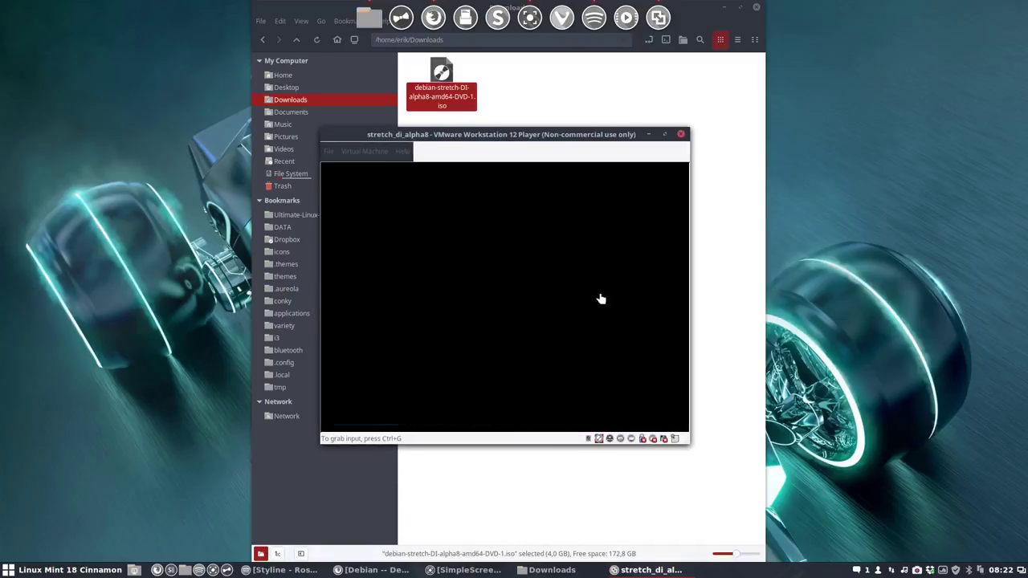
pyautogui.click(479, 305)
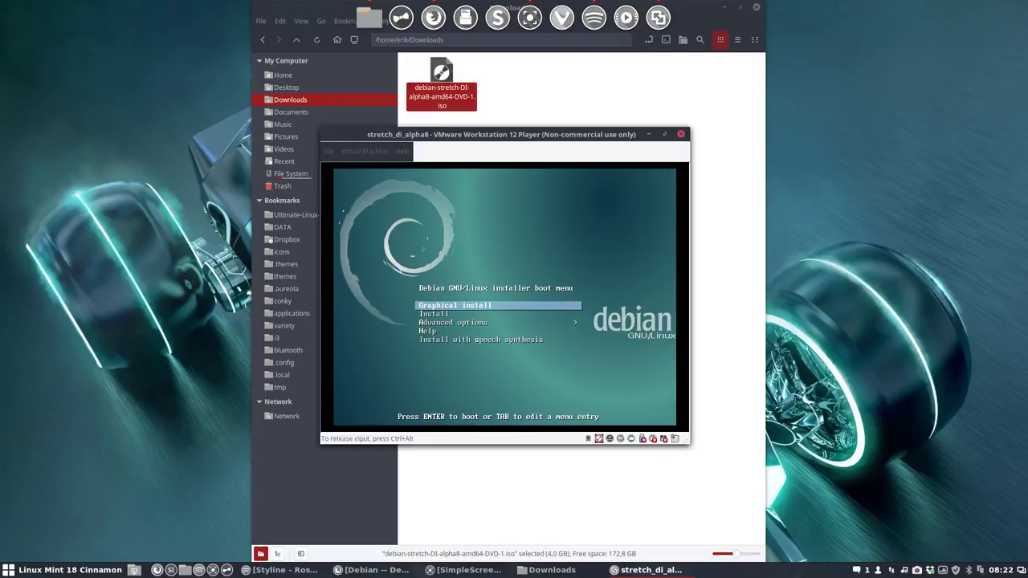
pyautogui.press('Return')
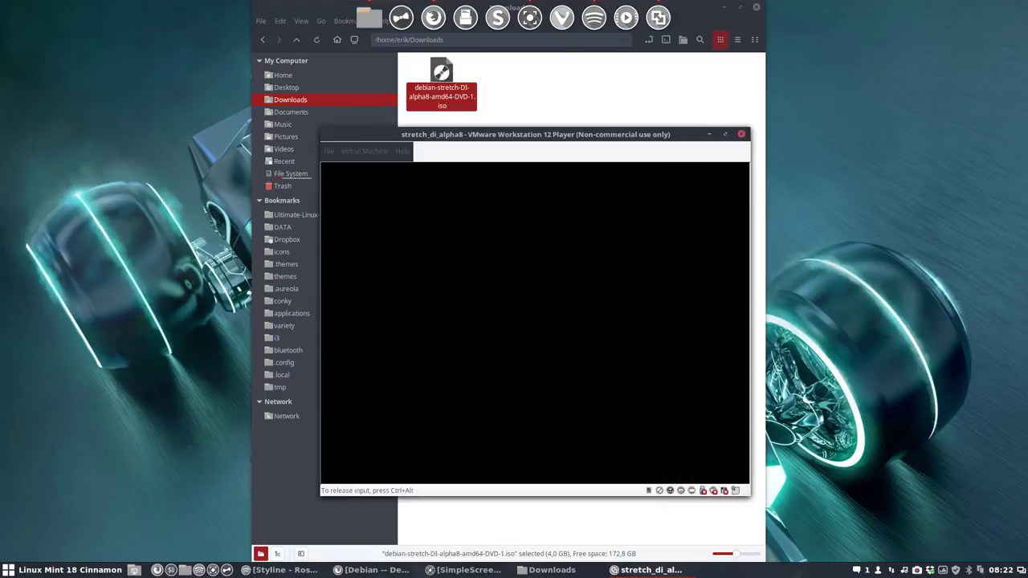
# Step: Release input from the VM, minimize the Downloads window, and move the VM window higher
pyautogui.hotkey('ctrl', 'alt')
pyautogui.click(724, 7)
pyautogui.moveTo(575, 141); pyautogui.dragTo(535, 79)
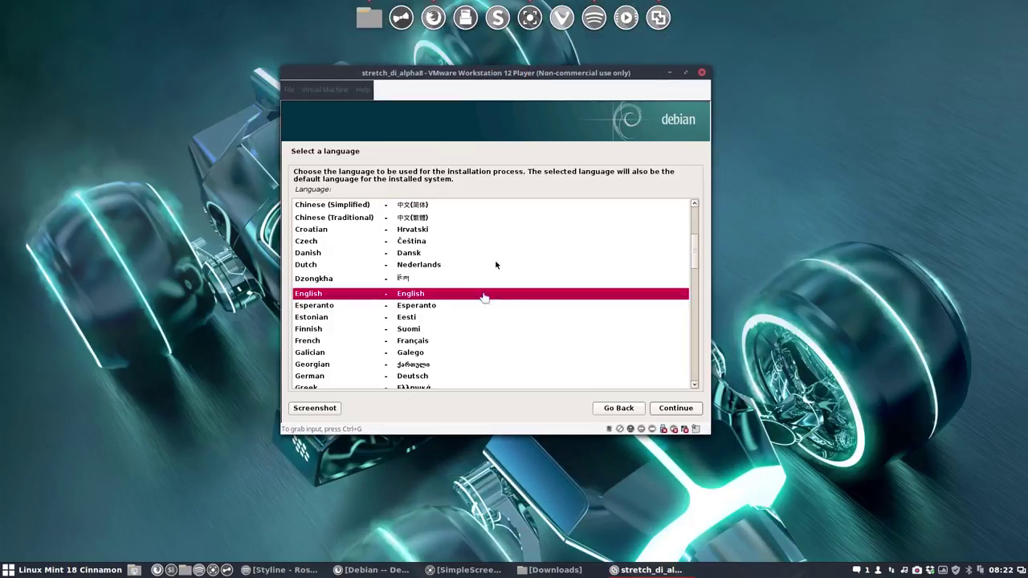
# Step: Choose English, United States location, British English keyboard, hostname debian and an empty domain
pyautogui.click(495, 260)
pyautogui.doubleClick(430, 294)
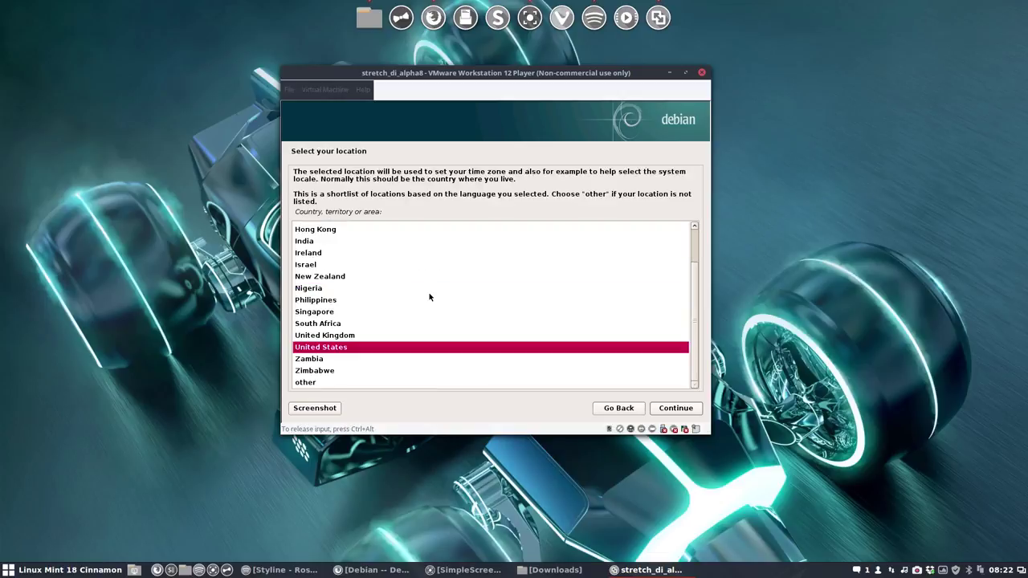
pyautogui.press('Return')
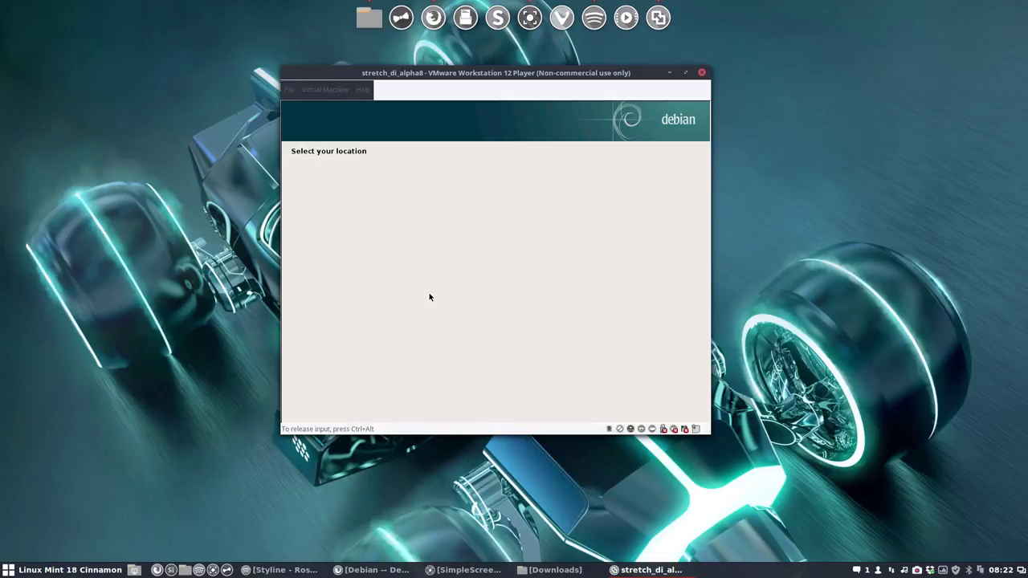
pyautogui.press('Return')
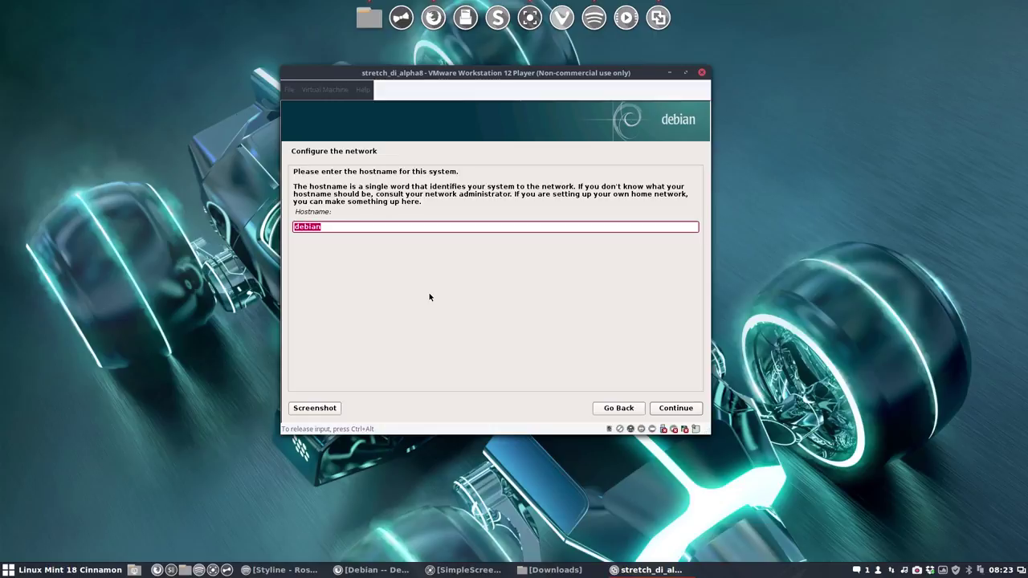
pyautogui.press('Return')
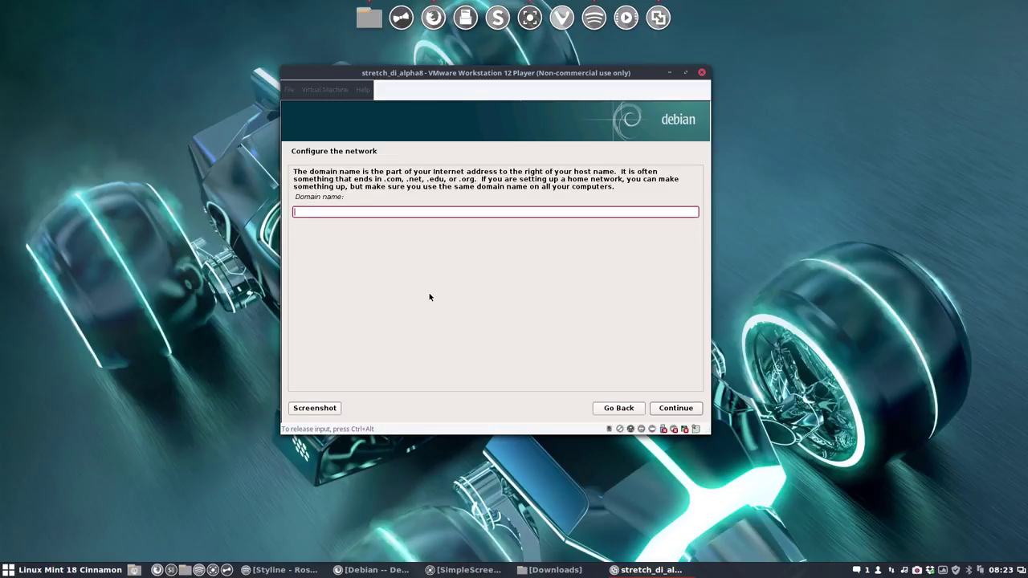
pyautogui.press('Return')
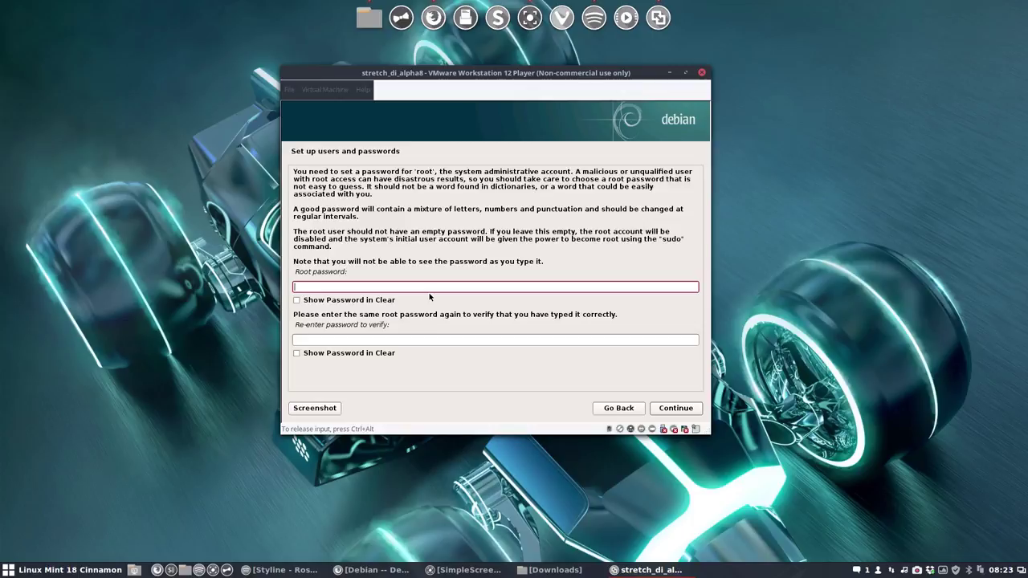
# Step: Enter and confirm the root password
pyautogui.press('Tab')
pyautogui.press('Tab')
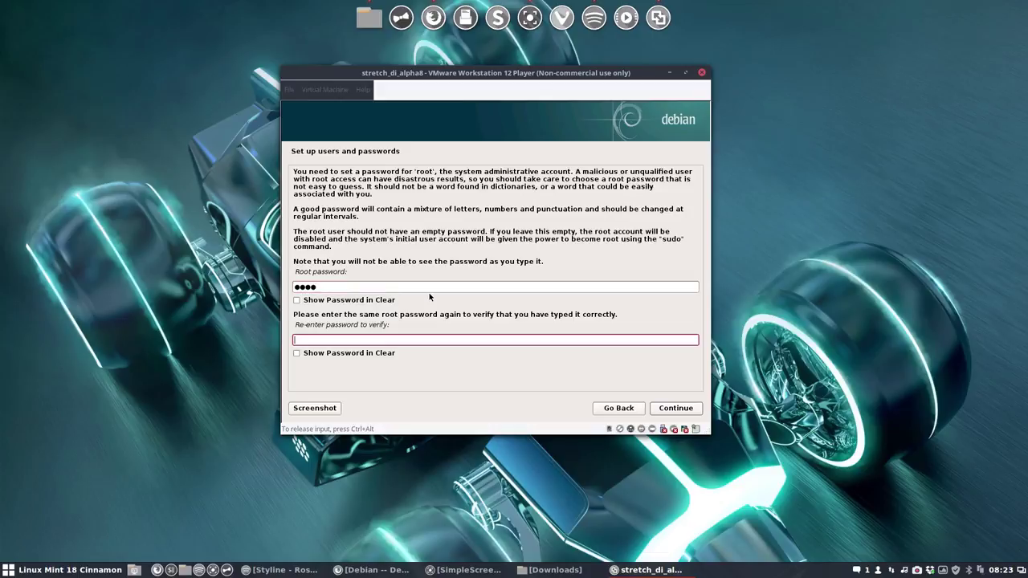
pyautogui.press('Tab')
pyautogui.press('Tab')
pyautogui.press('Return')
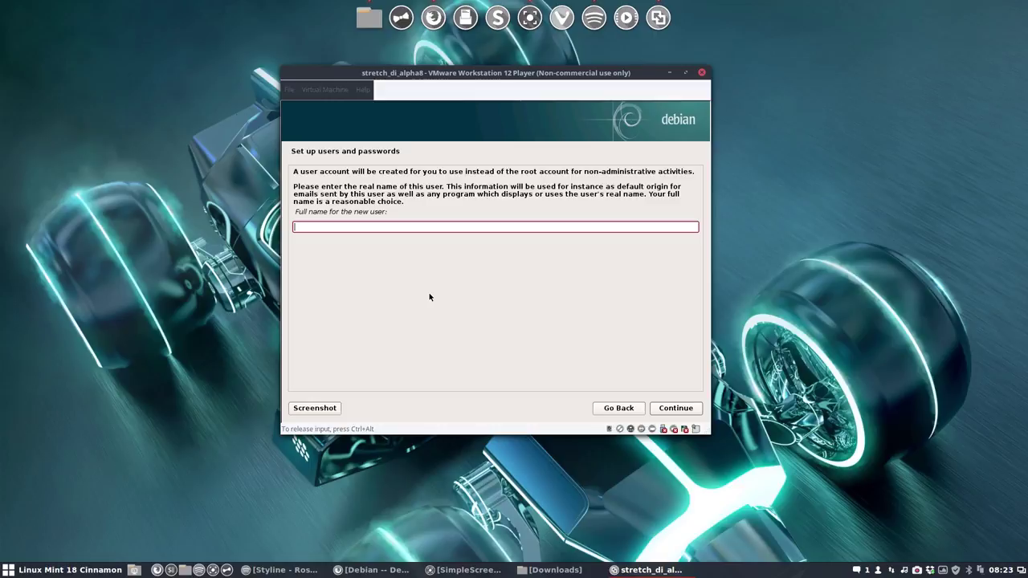
# Step: Enter the new user's full name, accept the username, and set and confirm the user password
pyautogui.write('erik')
pyautogui.press('Return')
pyautogui.press('Return')
pyautogui.press('Tab')
pyautogui.write('••')
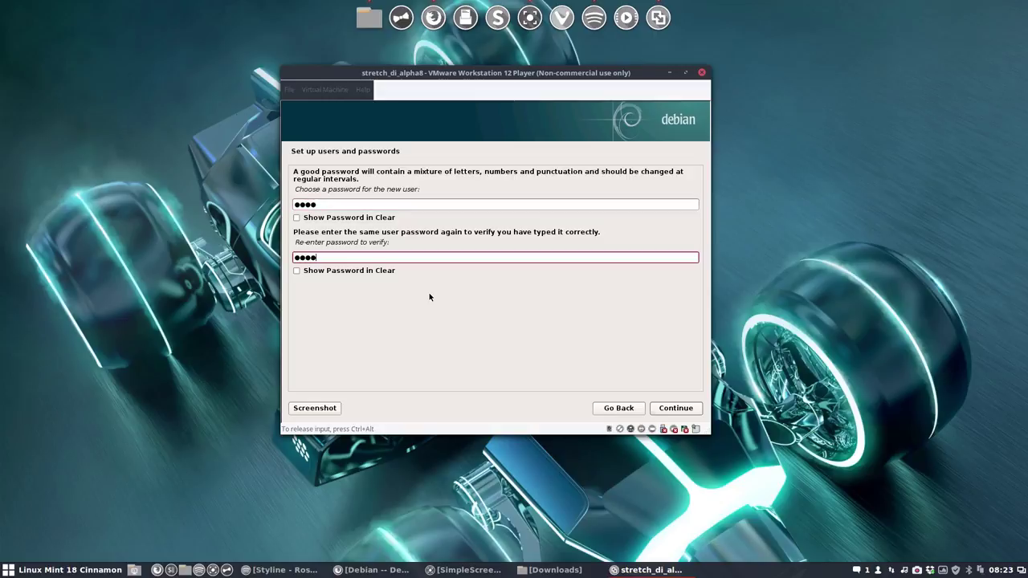
pyautogui.press('Return')
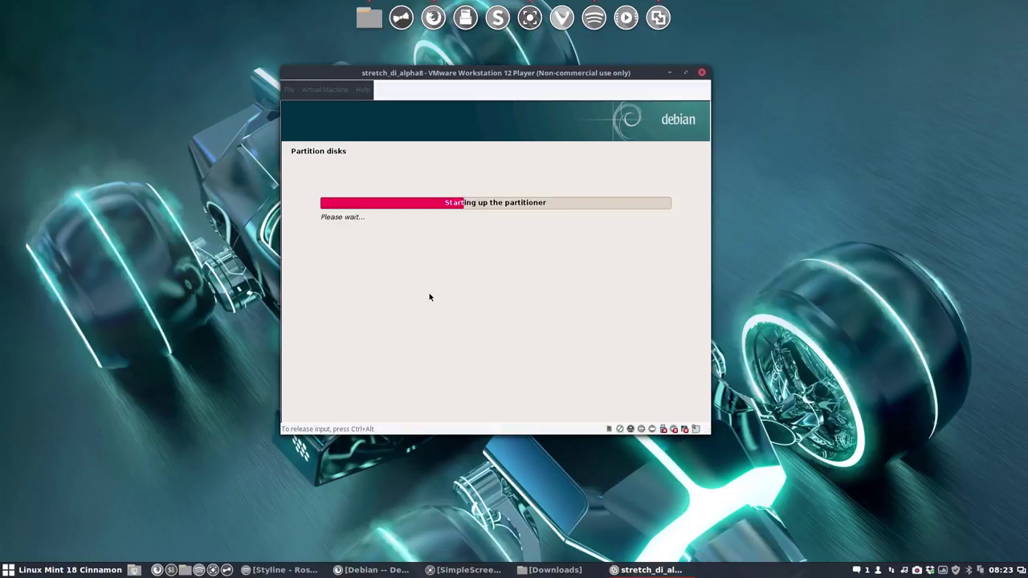
# Step: Guided-partition the whole SCSI disk with all files in one partition and write the changes
pyautogui.press('Return')
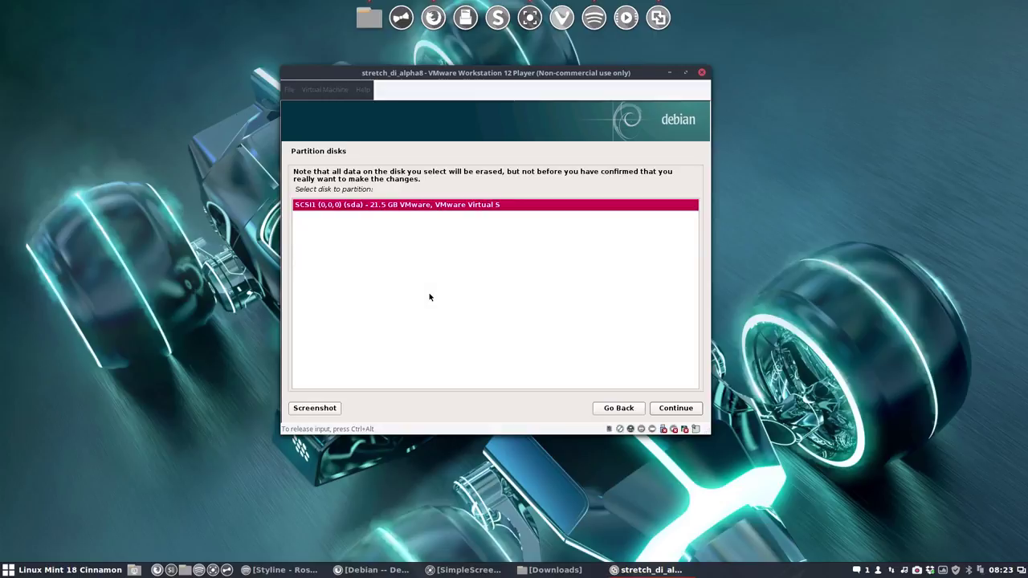
pyautogui.press('Return')
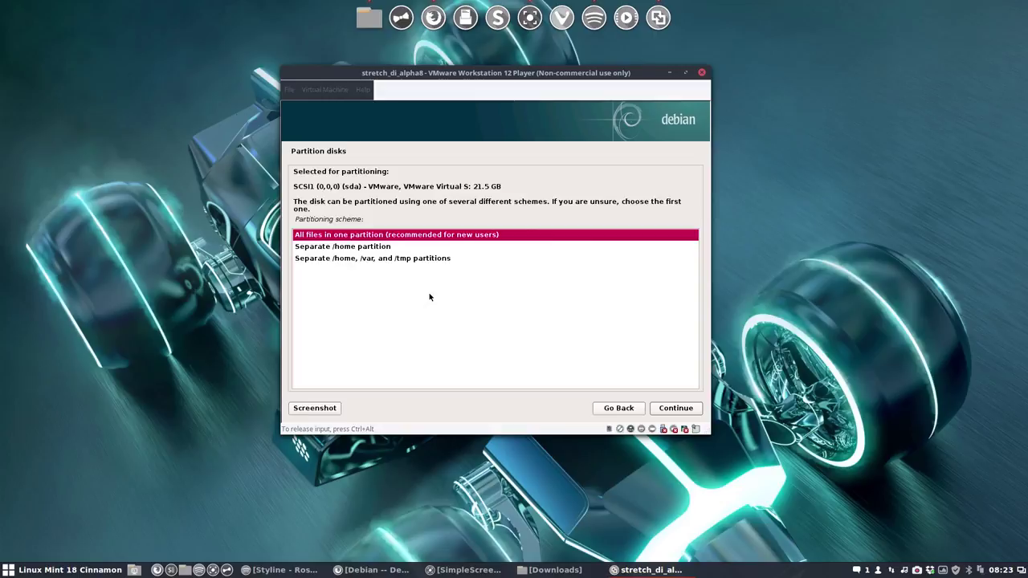
pyautogui.press('Return')
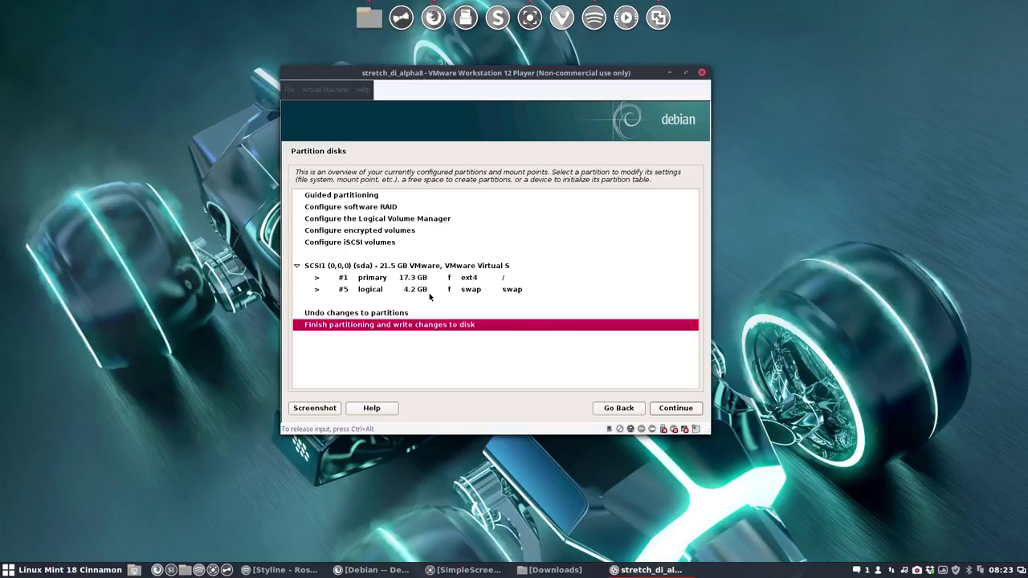
pyautogui.press('Return')
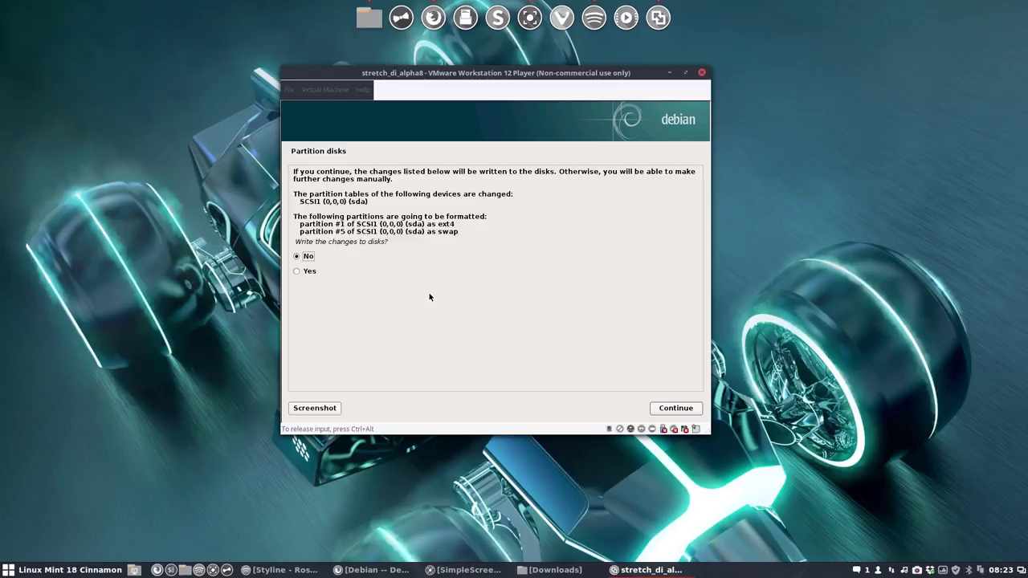
pyautogui.press('Down')
pyautogui.press('Return')
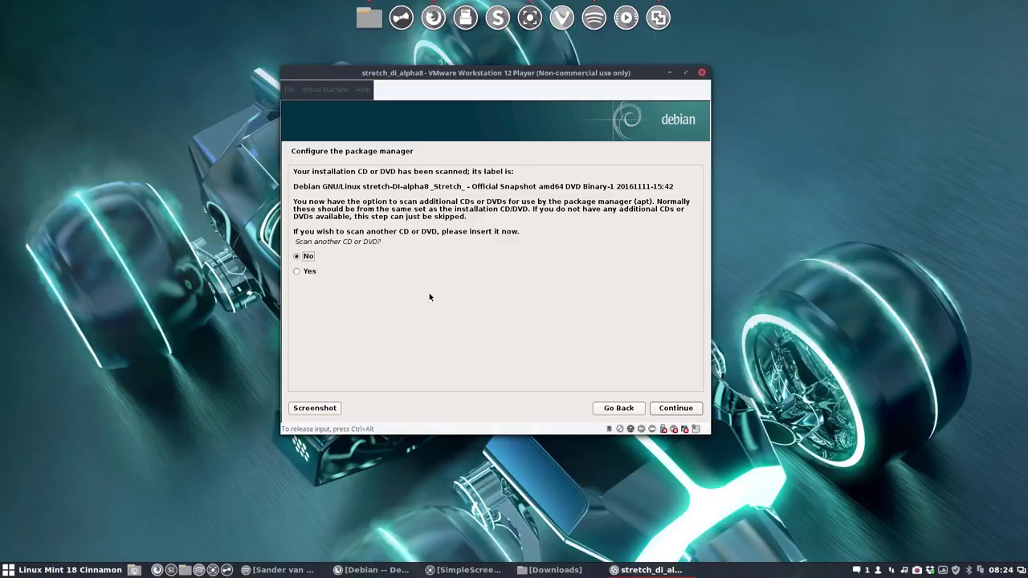
# Step: Decline scanning another installation disc
pyautogui.press('Down')
pyautogui.press('Up')
pyautogui.press('Return')
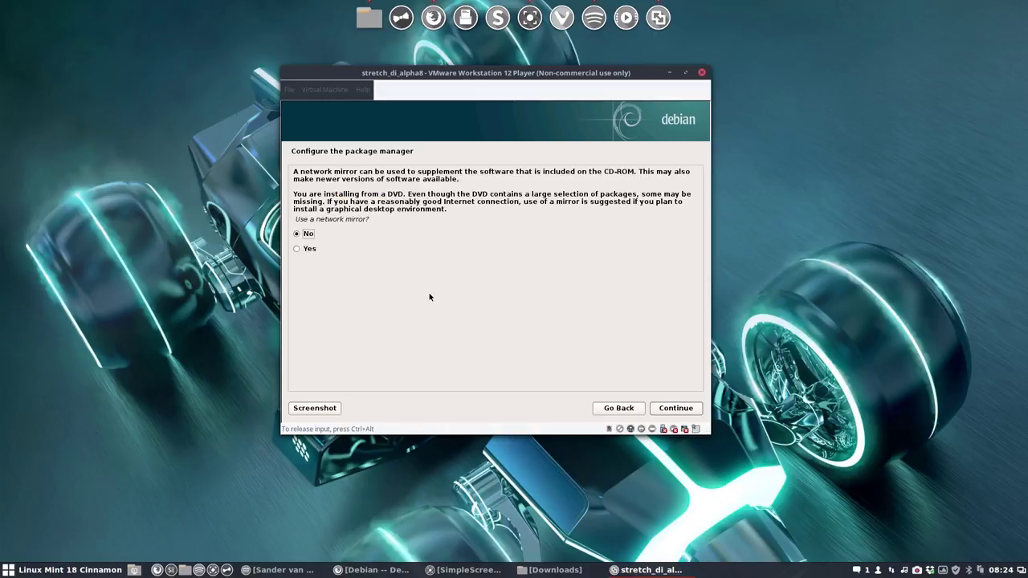
# Step: Use a United Kingdom network mirror, ftp.uk.debian.org, with the HTTP proxy left blank
pyautogui.press('Down')
pyautogui.press('Return')
pyautogui.press('Return')
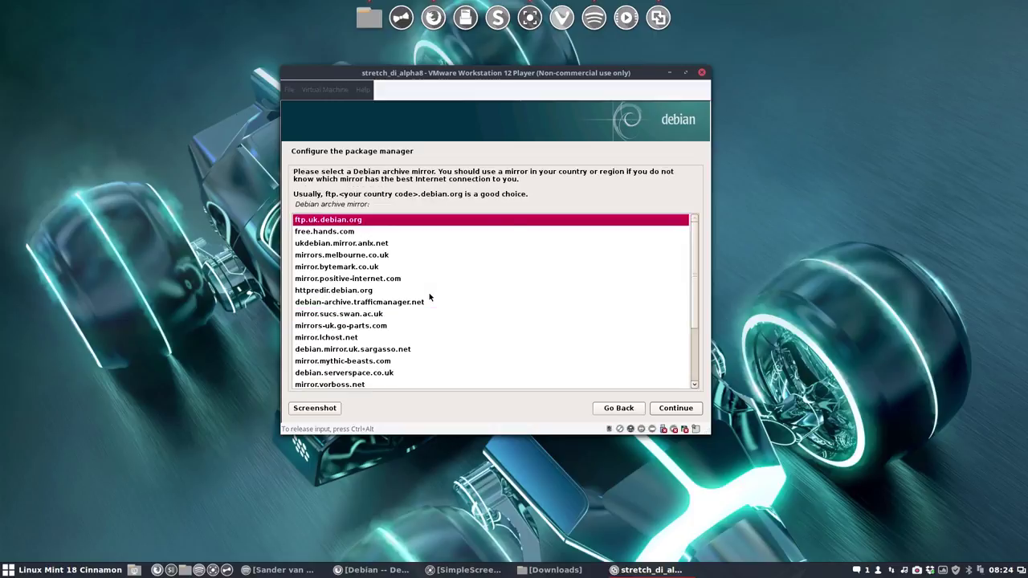
pyautogui.press('Return')
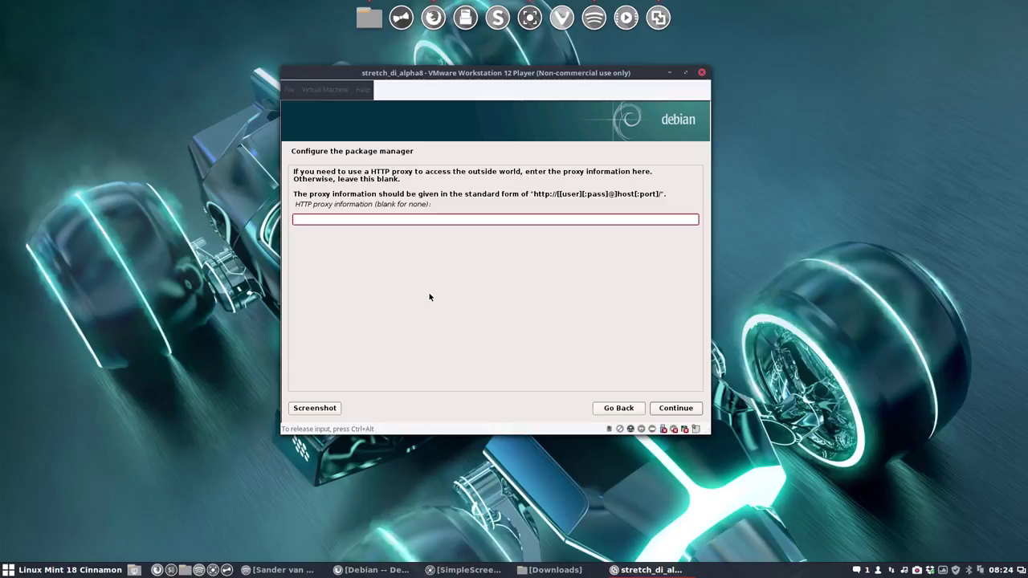
pyautogui.press('Tab')
pyautogui.press('Return')
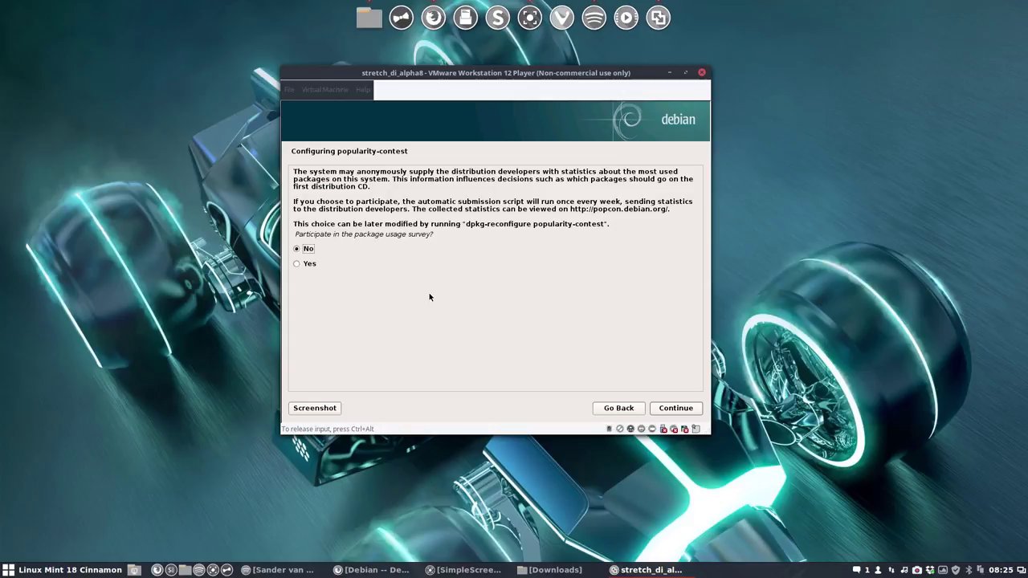
# Step: Decline the popularity-contest survey and move to the GNOME entry in software selection
pyautogui.press('Return')
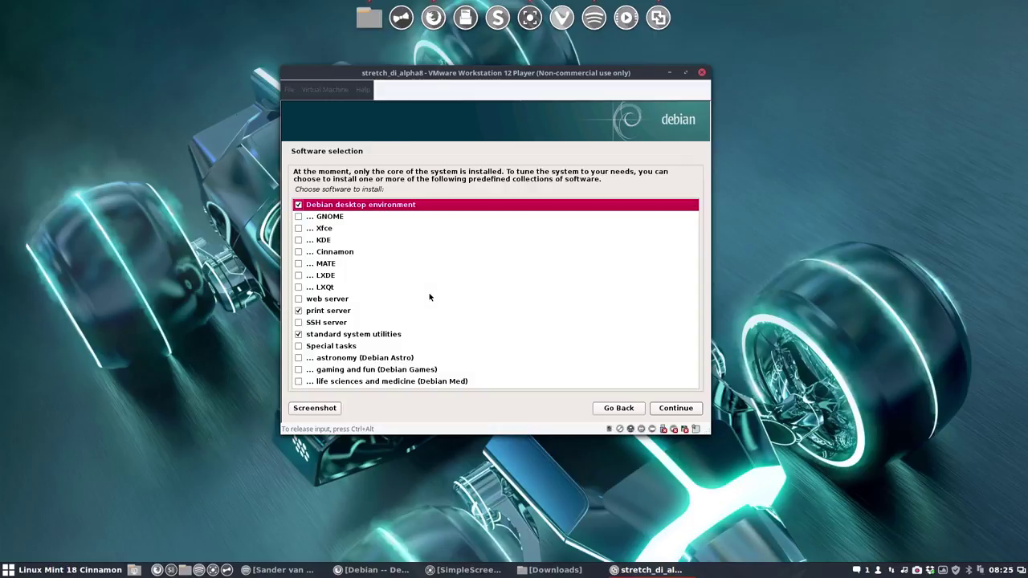
pyautogui.press('Down')
pyautogui.press('Down')
pyautogui.press('Down')
pyautogui.press('Down')
pyautogui.press('Down')
pyautogui.press('Down')
pyautogui.press('Down')
pyautogui.press('Down')
pyautogui.press('Up')
pyautogui.press('Up')
pyautogui.press('Up')
pyautogui.press('Up')
pyautogui.press('Up')
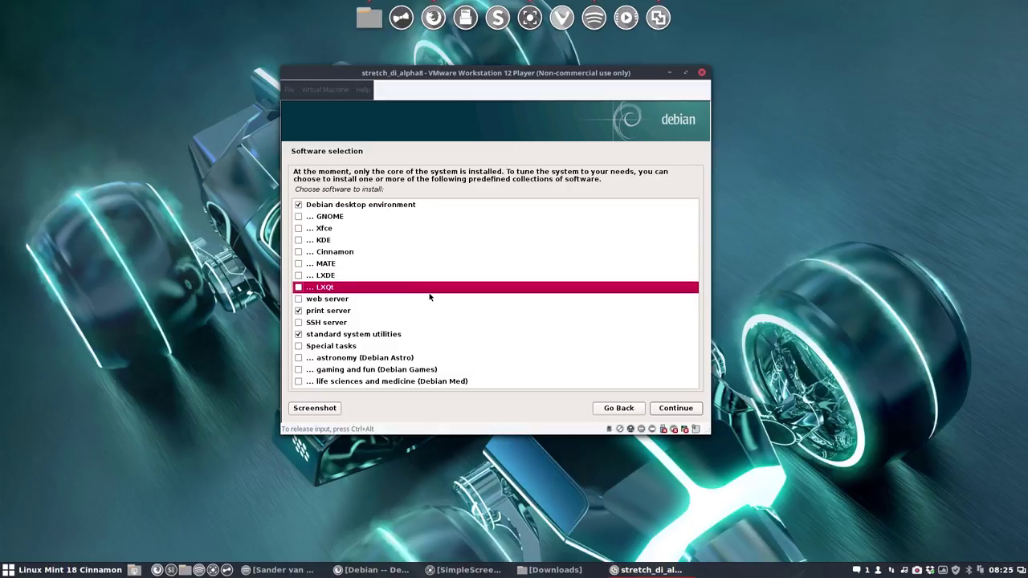
pyautogui.press('Up')
pyautogui.press('Up')
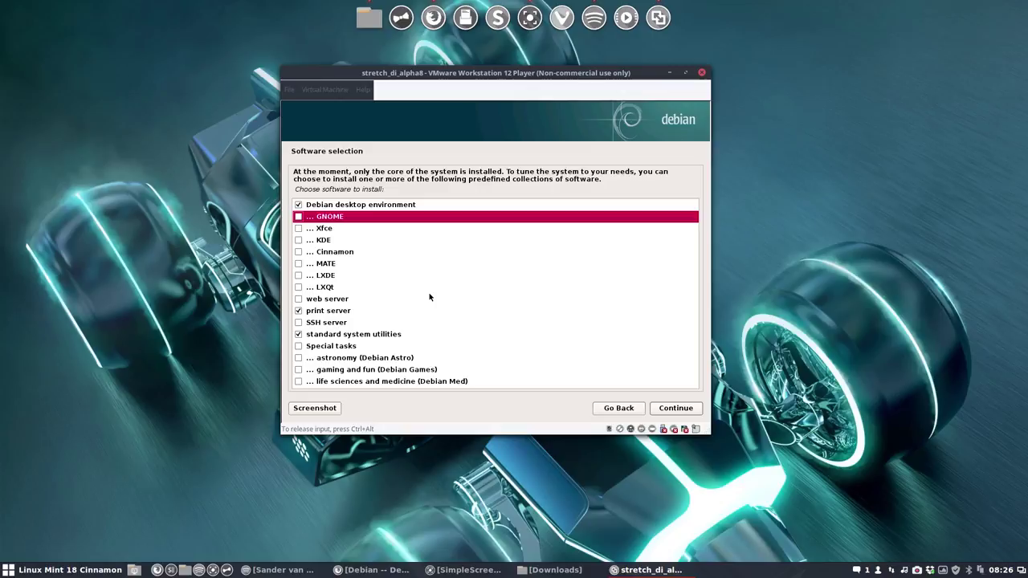
# Step: Tick GNOME, Xfce, KDE, Cinnamon, MATE, LXDE and LXQt, then start the installation
pyautogui.press('Down')
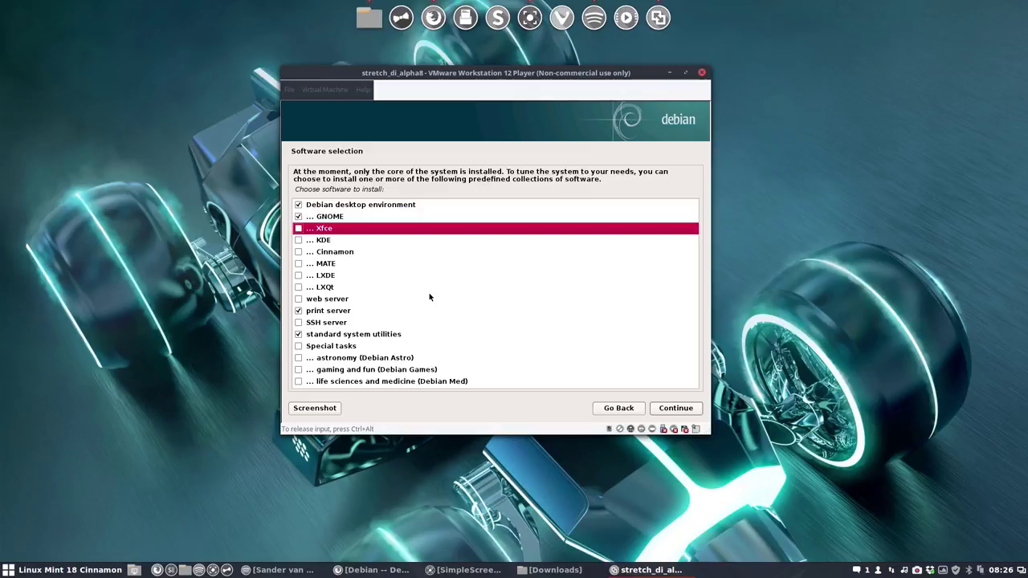
pyautogui.press('space')
pyautogui.press('Down')
pyautogui.press('Down')
pyautogui.press('space')
pyautogui.press('Down')
pyautogui.press('space')
pyautogui.press('Down')
pyautogui.press('space')
pyautogui.press('Down')
pyautogui.press('space')
pyautogui.press('Down')
pyautogui.press('Down')
pyautogui.press('Down')
pyautogui.press('Down')
pyautogui.press('Down')
pyautogui.press('Down')
pyautogui.press('Down')
pyautogui.press('Down')
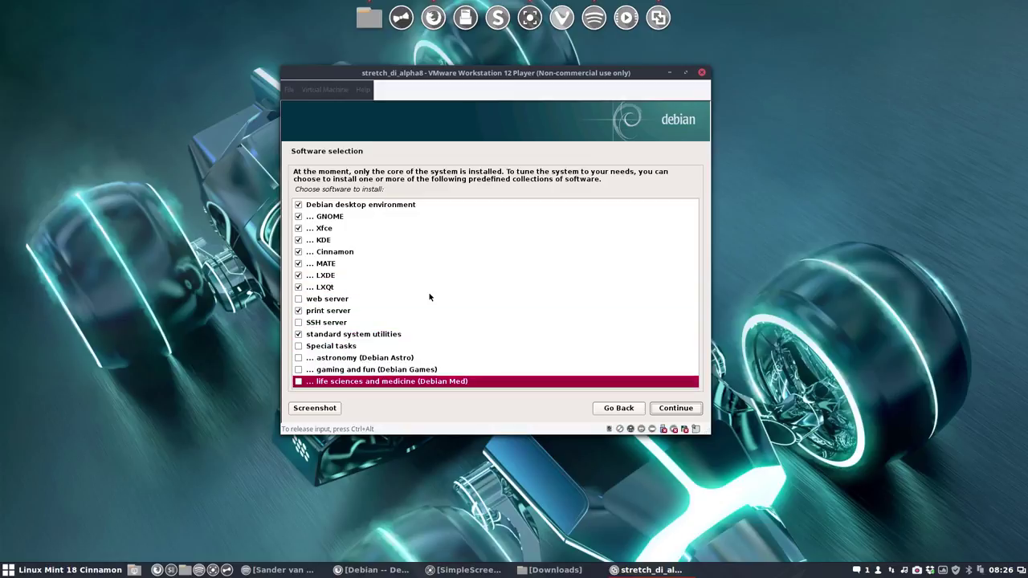
pyautogui.press('Return')
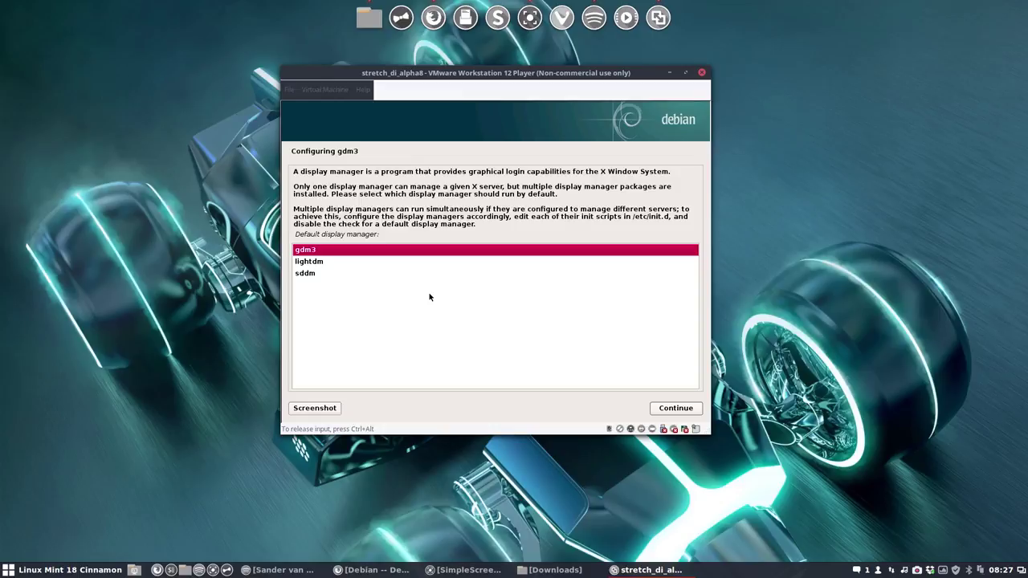
# Step: Keep gdm3 as the default display manager, then release input from the VM during installation
pyautogui.press('Return')
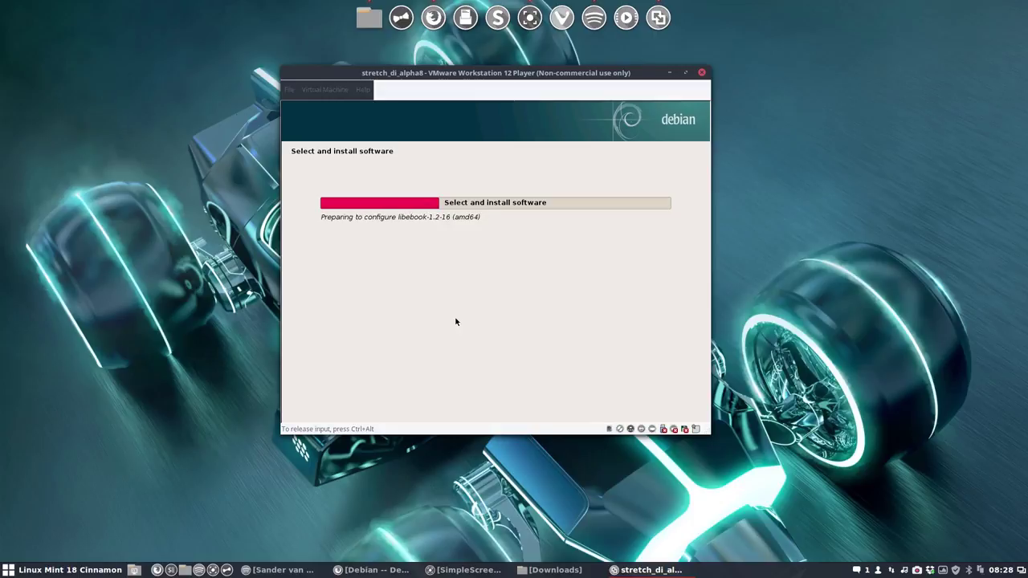
pyautogui.hotkey('ctrl', 'alt')
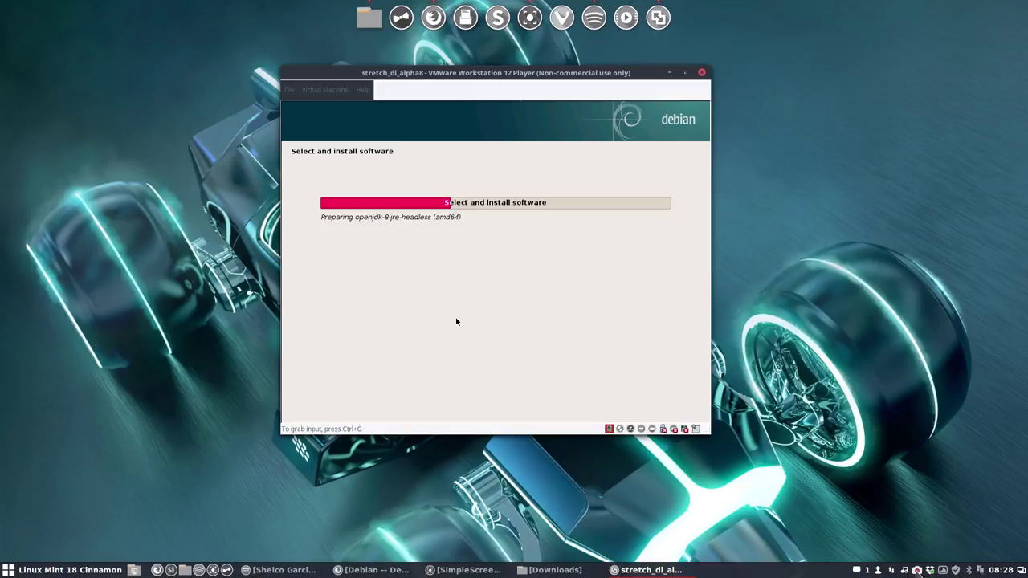
pyautogui.rightClick(918, 571)
# Step: Install GRUB to the master boot record on /dev/sda, then finish and restart the VM
pyautogui.click(954, 488)
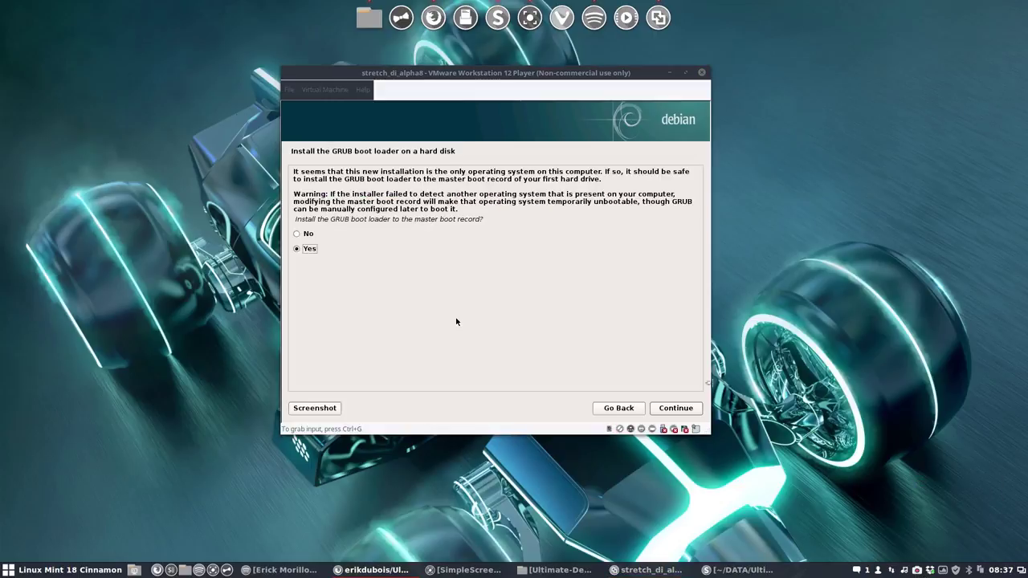
pyautogui.click(456, 321)
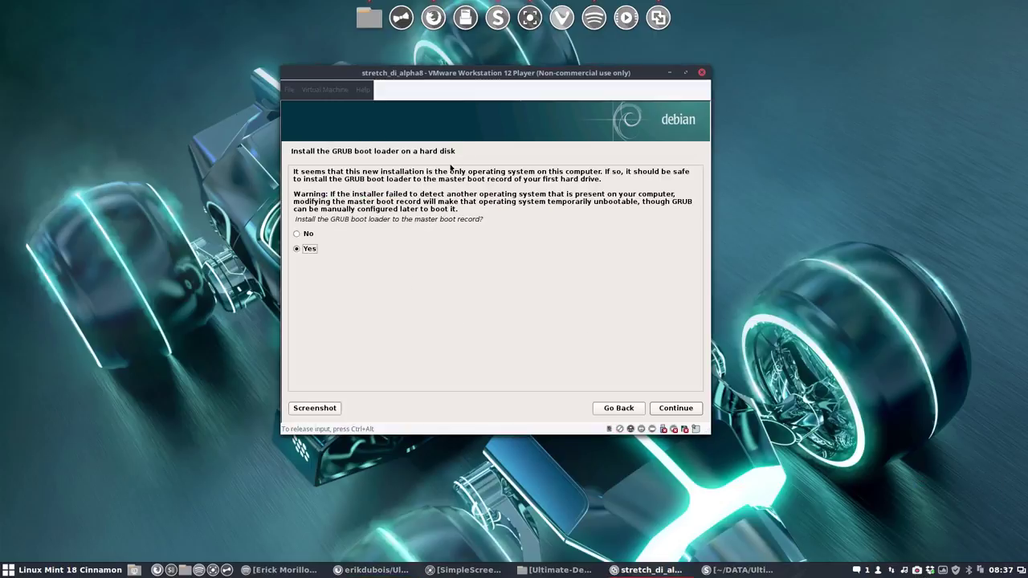
pyautogui.click(697, 413)
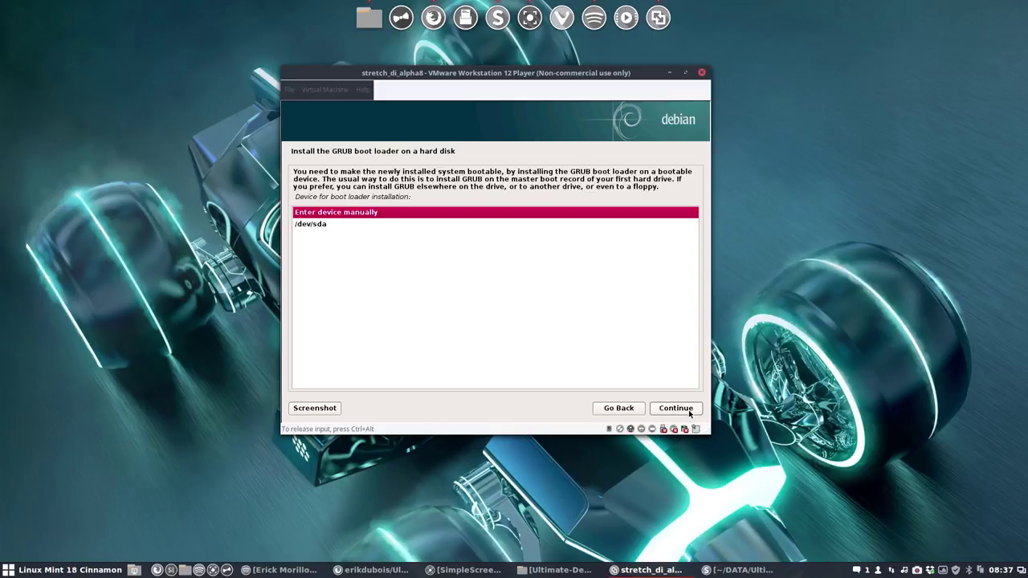
pyautogui.click(690, 411)
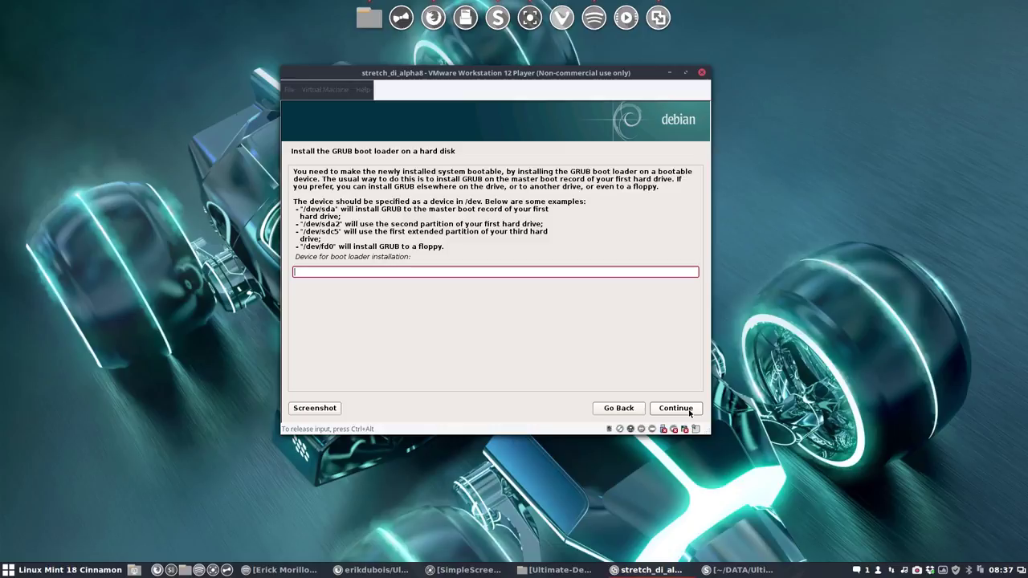
pyautogui.click(620, 408)
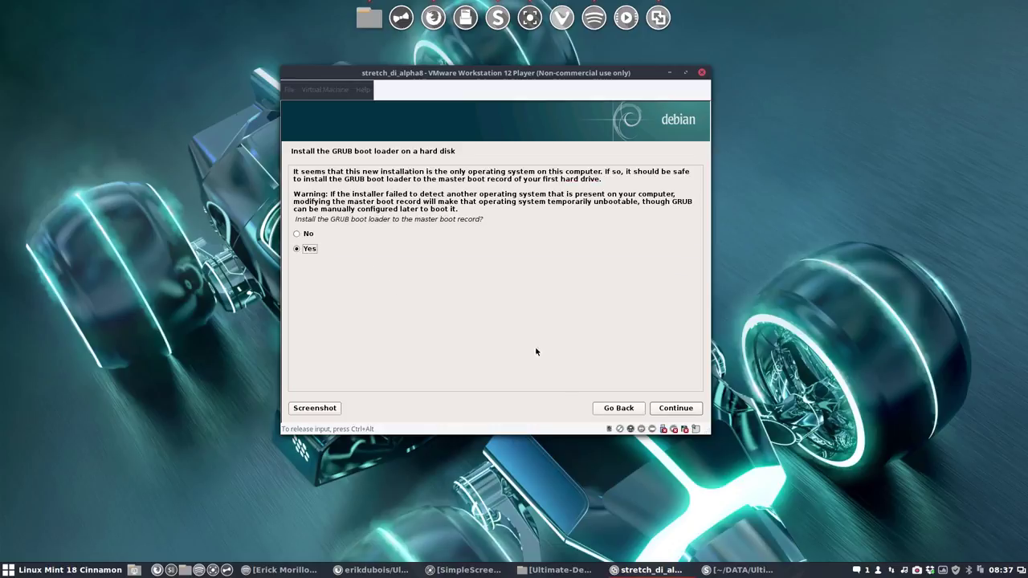
pyautogui.click(686, 410)
pyautogui.press('Down')
pyautogui.click(686, 410)
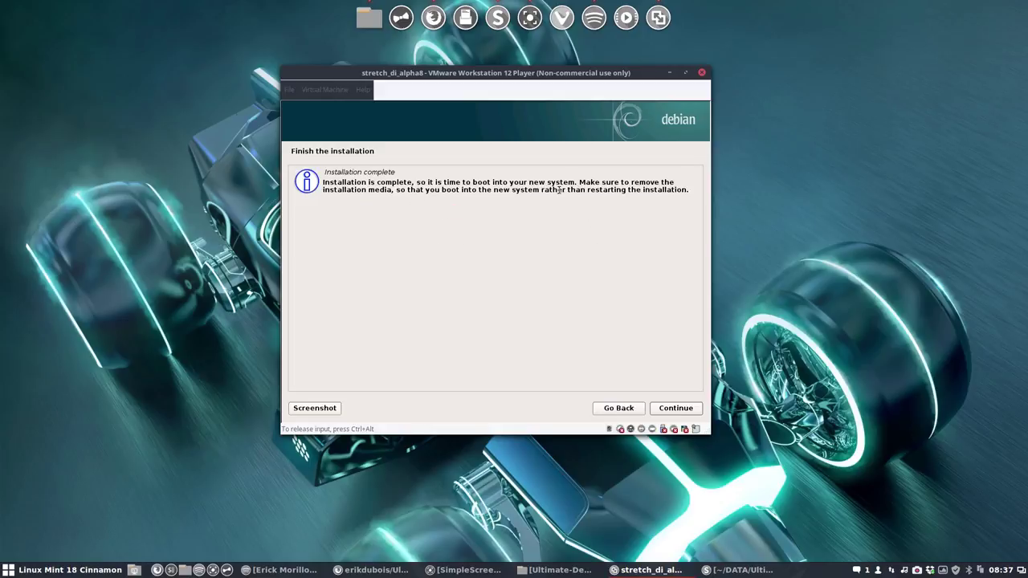
pyautogui.click(680, 408)
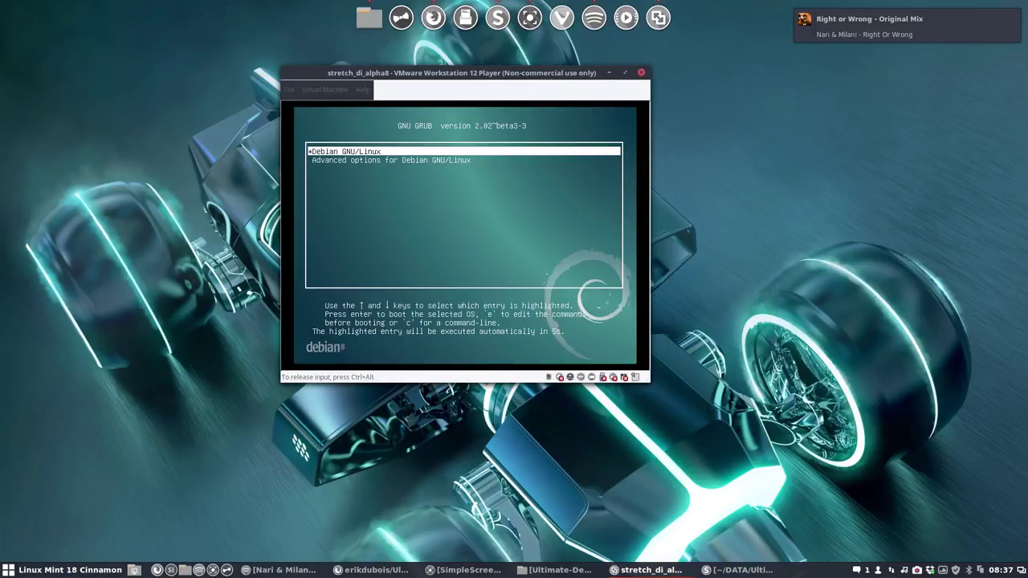
# Step: Boot the 'Debian GNU/Linux' entry from the GRUB menu immediately
pyautogui.press('Return')
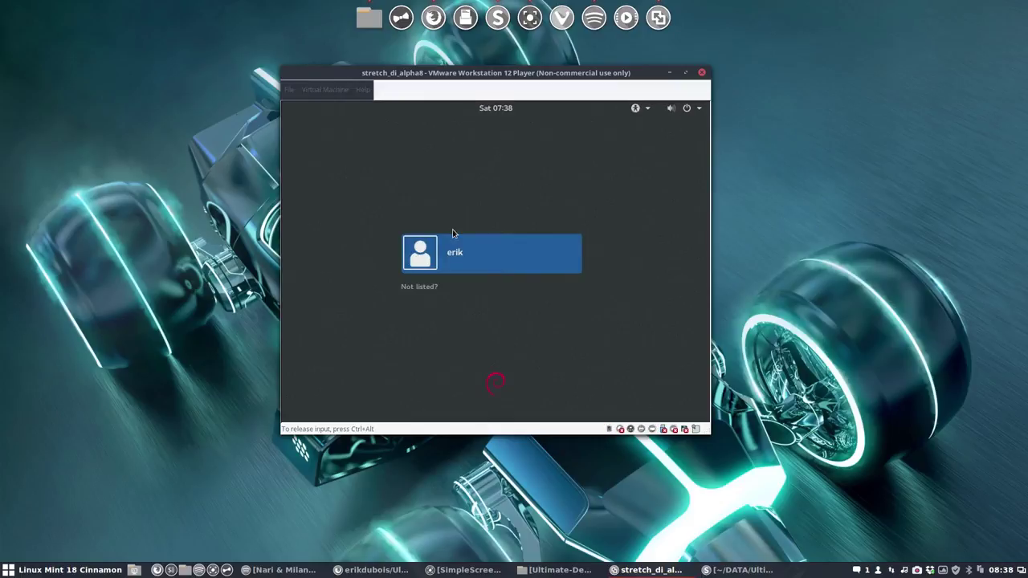
# Step: Select the user, check the desktop session list, and sign in with the account password
pyautogui.click(461, 265)
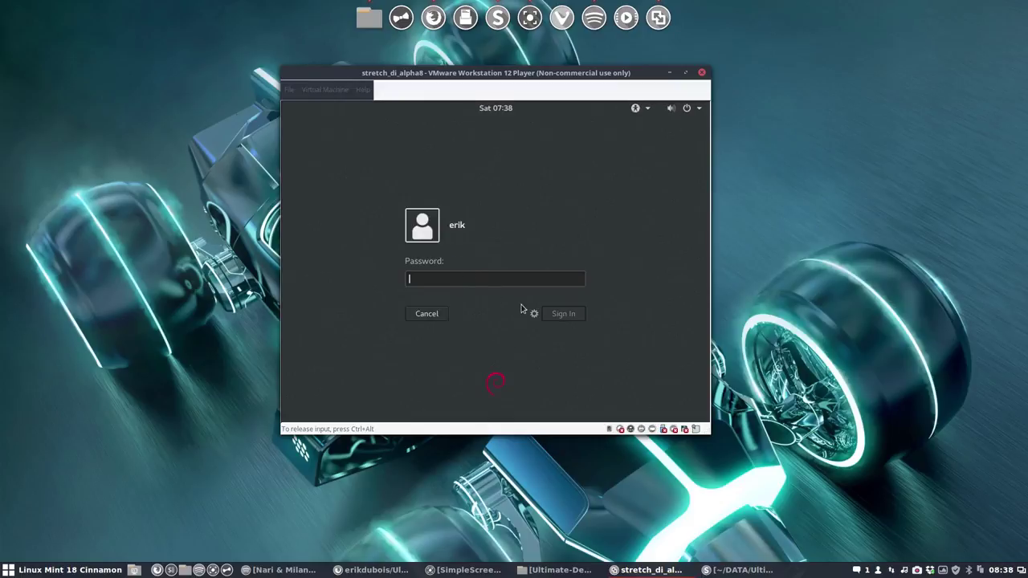
pyautogui.click(535, 314)
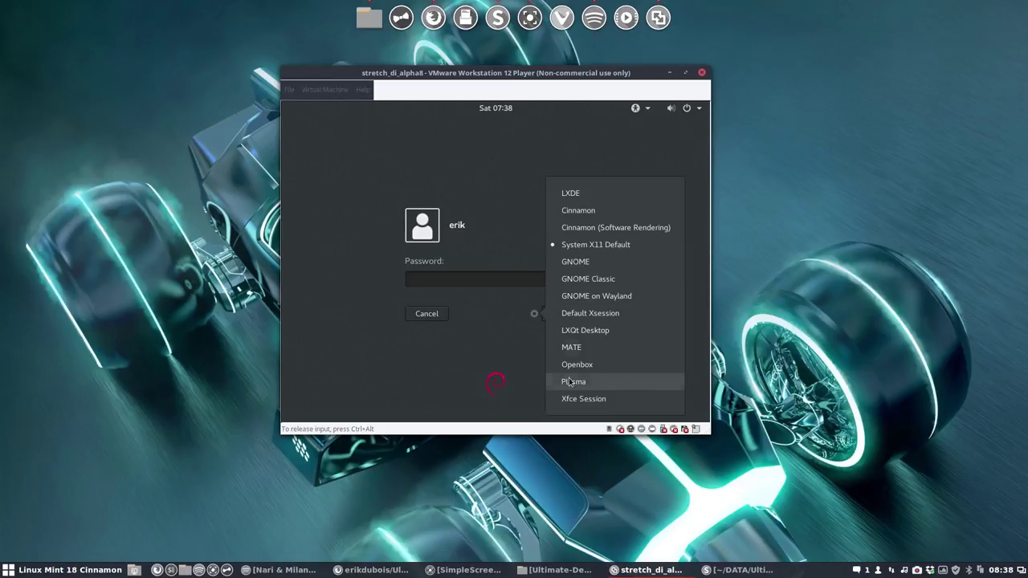
pyautogui.click(457, 280)
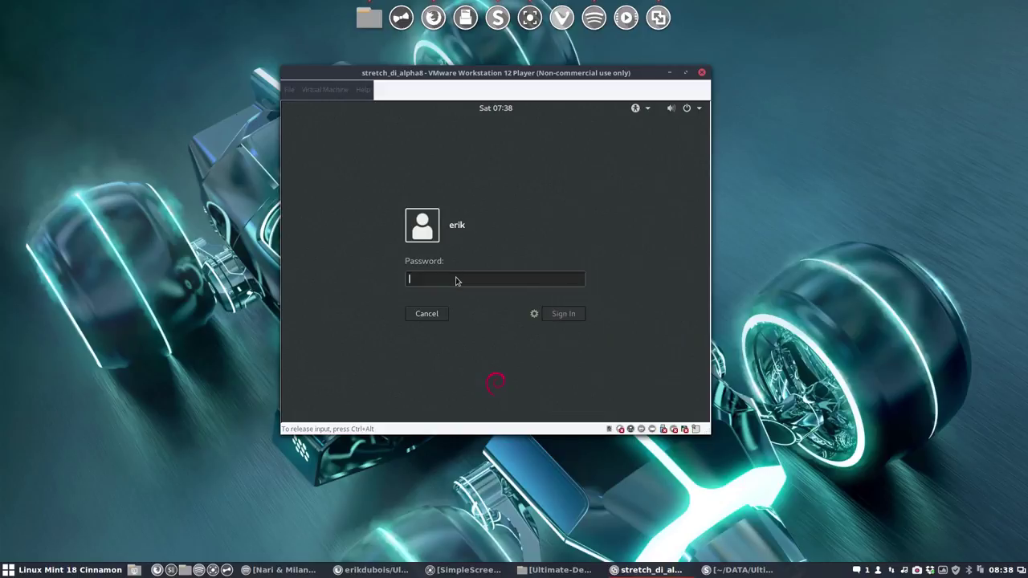
pyautogui.press('Return')
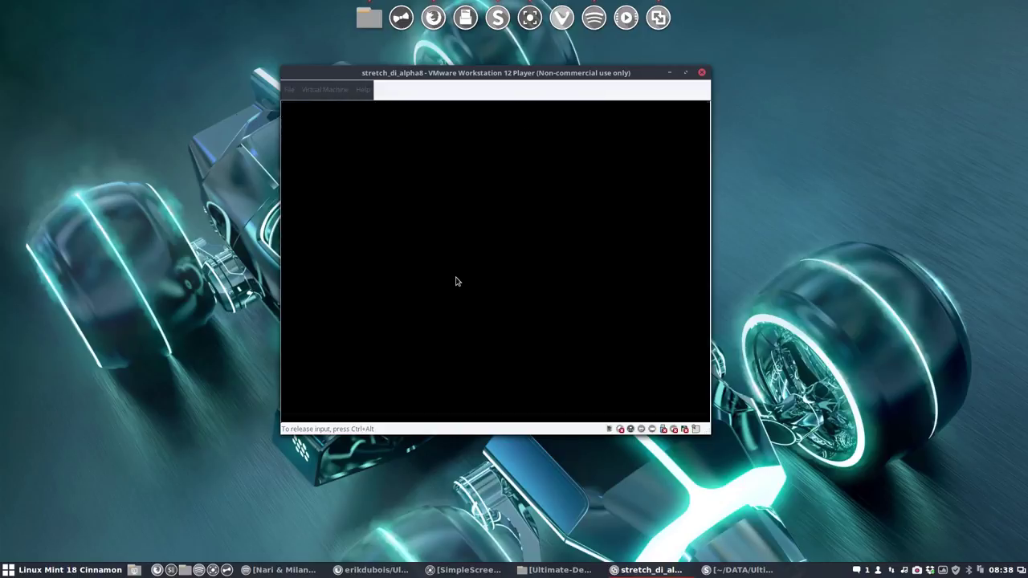
# Step: Shift the player window slightly up-left, enlarge it from the bottom-right corner, then release input
pyautogui.click(463, 74)
pyautogui.moveTo(471, 73)
pyautogui.mouseDown()
pyautogui.moveTo(441, 67)
pyautogui.moveTo(466, 62)
pyautogui.mouseUp()
pyautogui.click(449, 300)
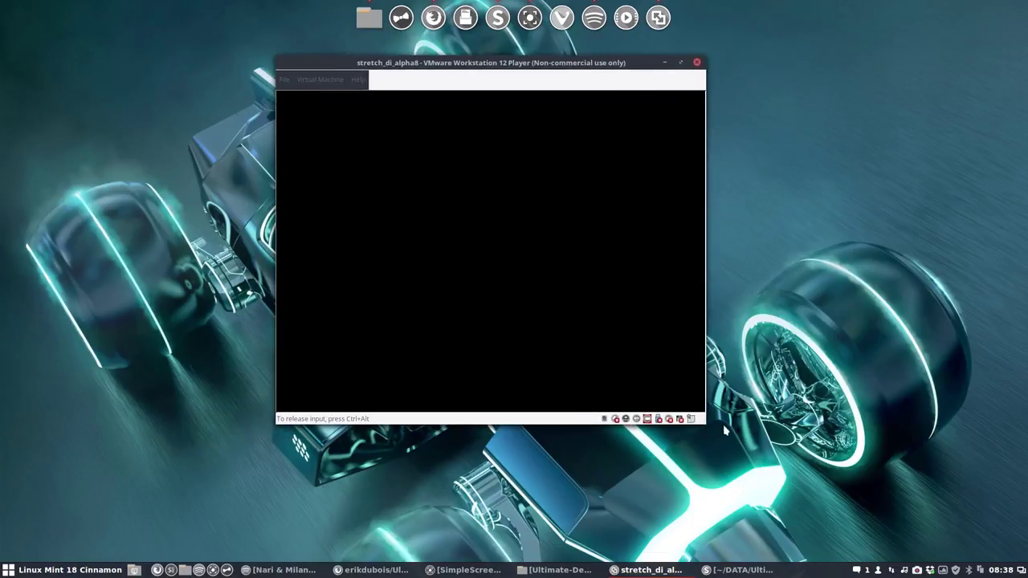
pyautogui.moveTo(719, 432); pyautogui.dragTo(776, 468)
pyautogui.click(495, 328)
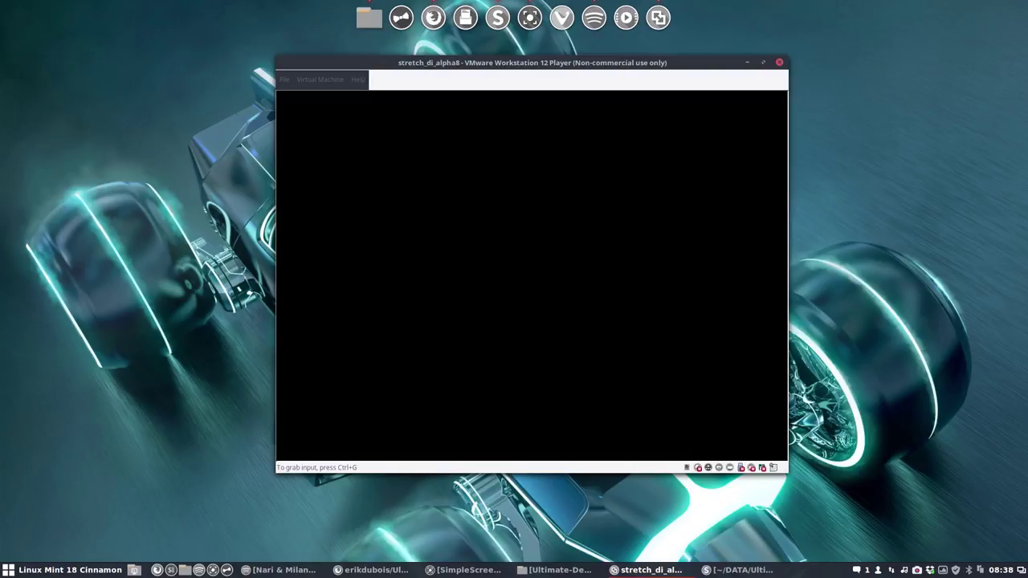
pyautogui.click(547, 250)
pyautogui.hotkey('ctrl', 'alt')
# Step: Answer the ClipIt Save history prompt and briefly open and close ClipIt's tray options
pyautogui.click(603, 129)
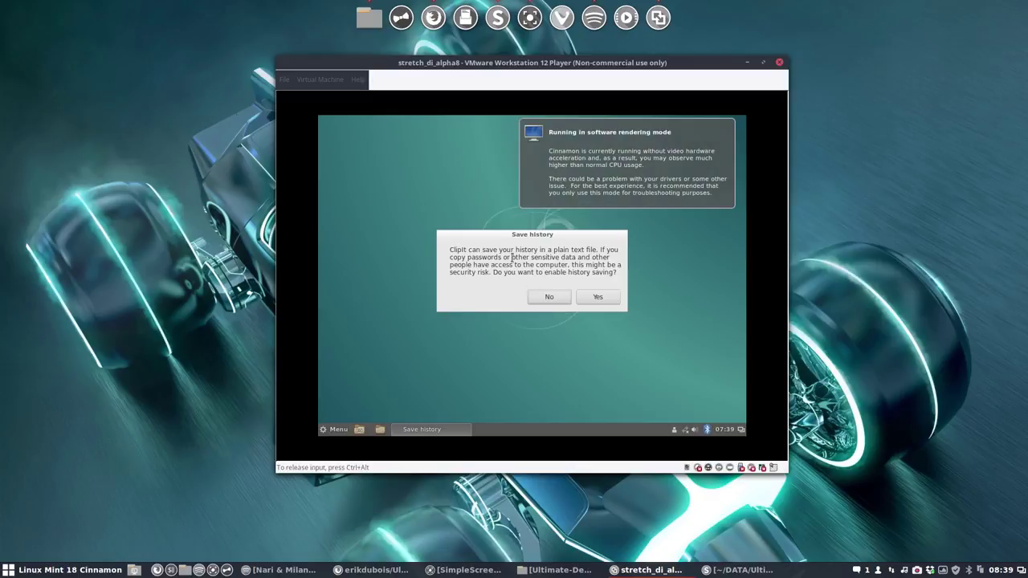
pyautogui.click(601, 298)
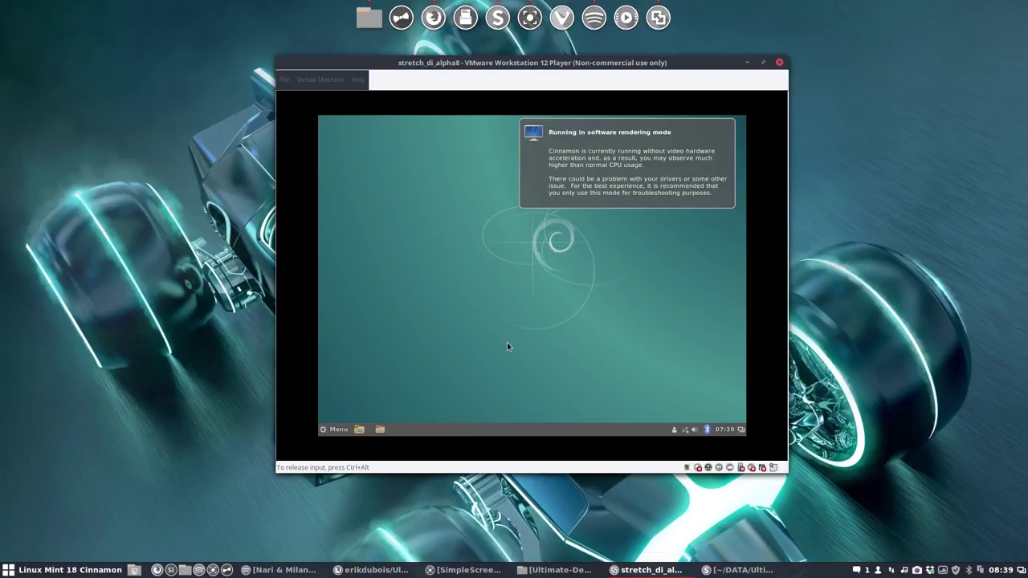
pyautogui.click(693, 430)
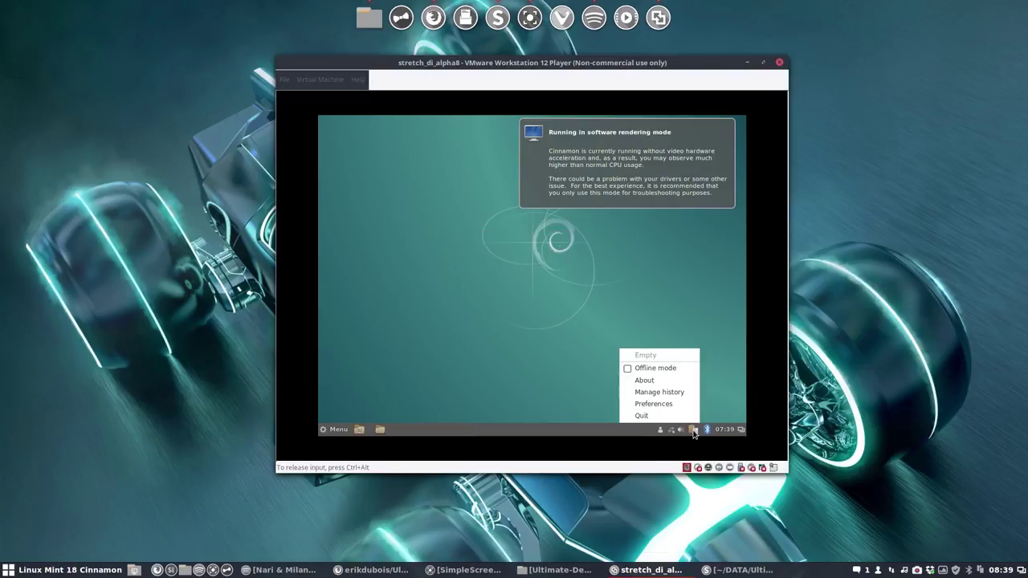
pyautogui.click(497, 372)
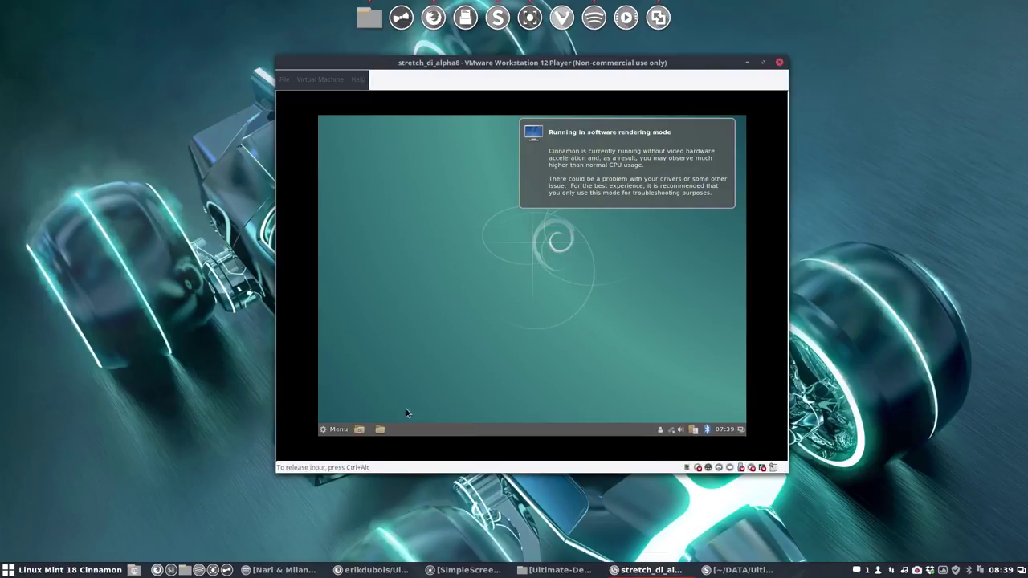
# Step: Browse All Applications in the Cinnamon Menu and launch Firefox ESR from Internet
pyautogui.click(335, 431)
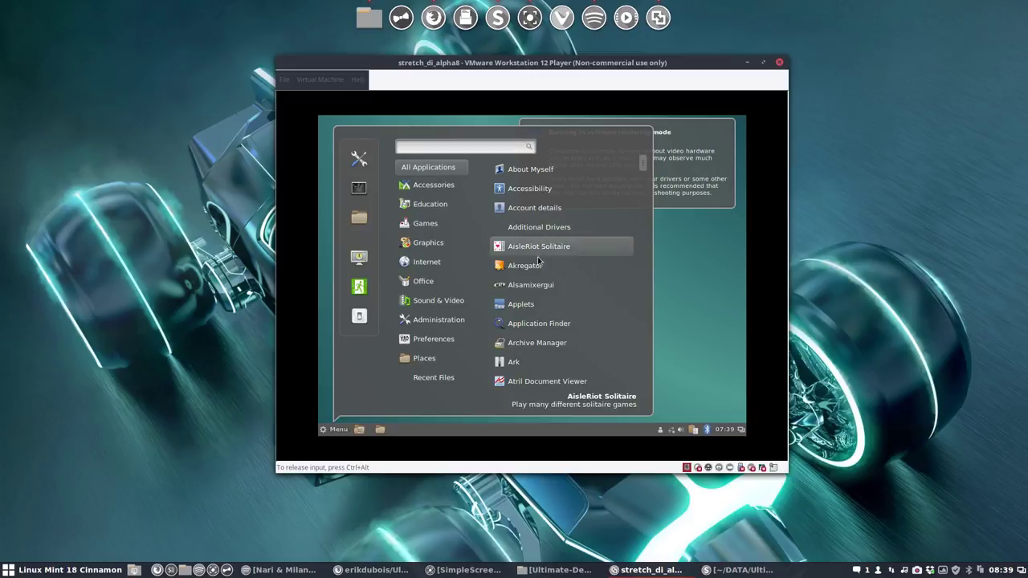
pyautogui.scroll(-4, 526, 305)
pyautogui.scroll(-6, 527, 344)
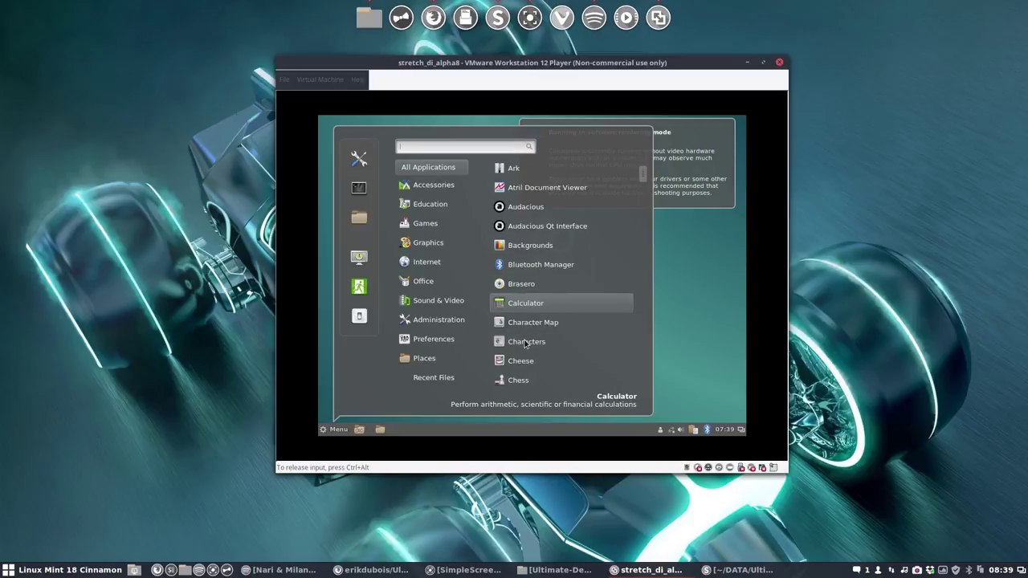
pyautogui.scroll(-5, 526, 344)
pyautogui.scroll(-5, 526, 344)
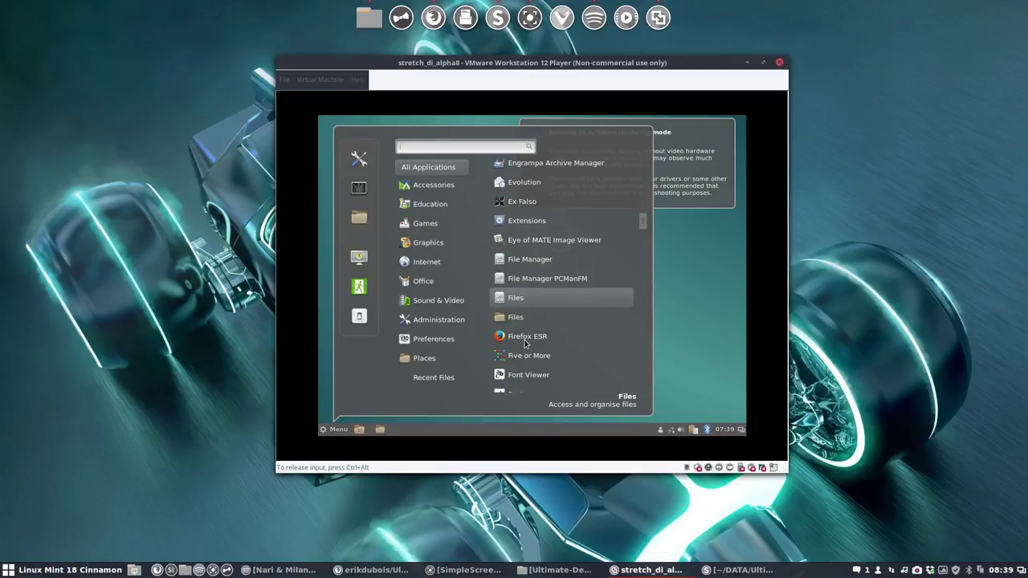
pyautogui.scroll(-4, 526, 343)
pyautogui.scroll(-8, 526, 344)
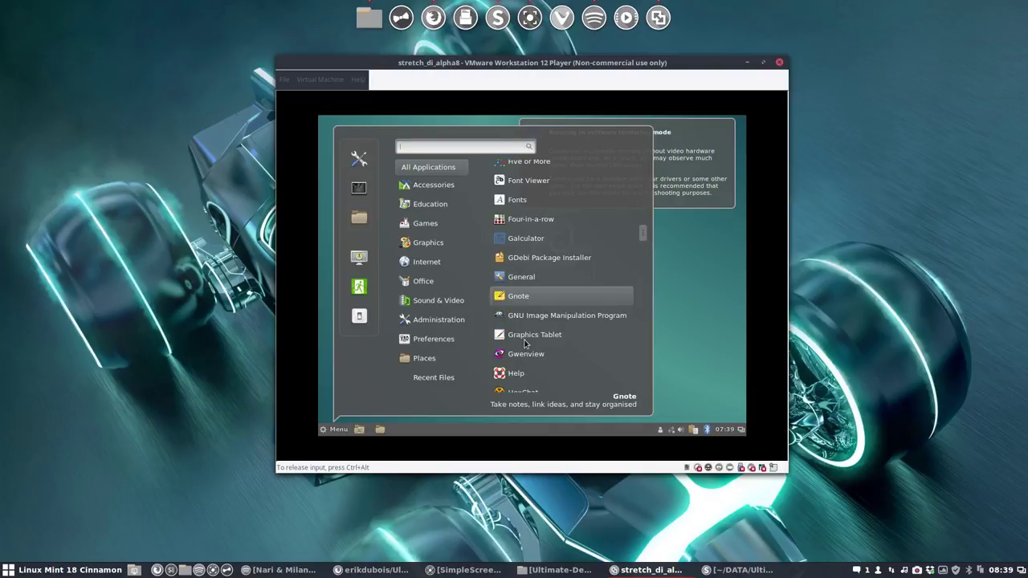
pyautogui.scroll(-8, 526, 343)
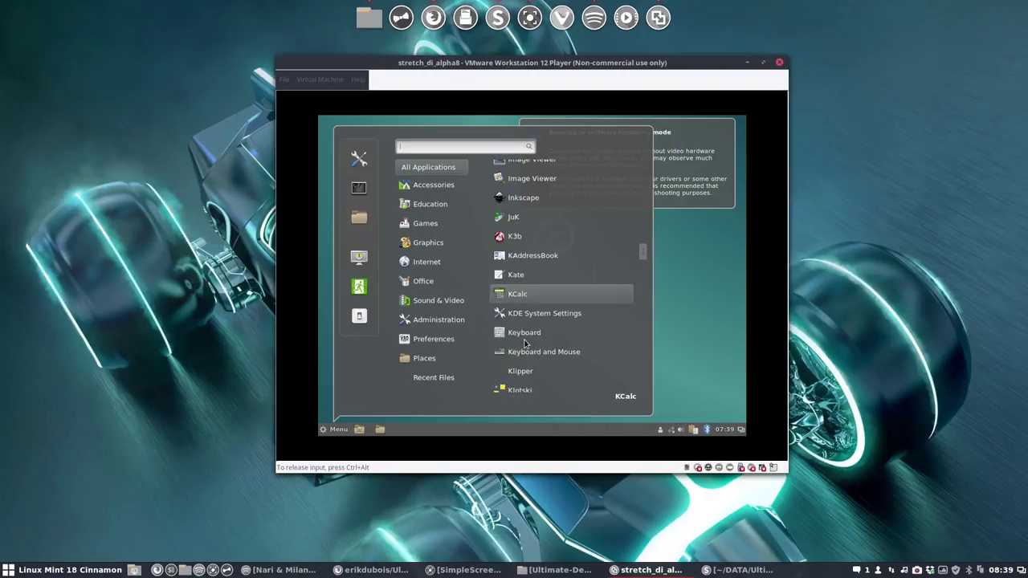
pyautogui.scroll(-8, 526, 344)
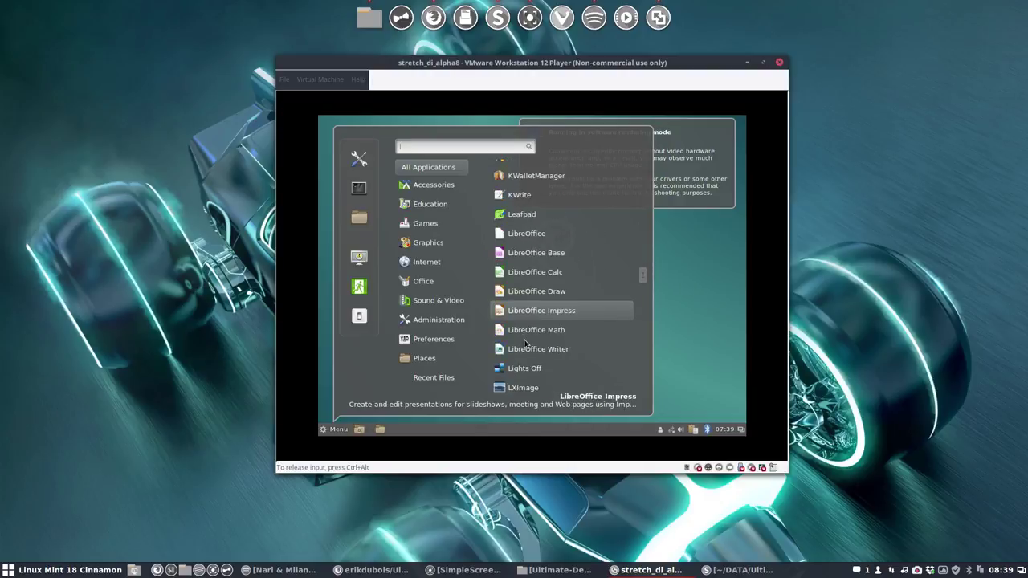
pyautogui.scroll(-8, 526, 344)
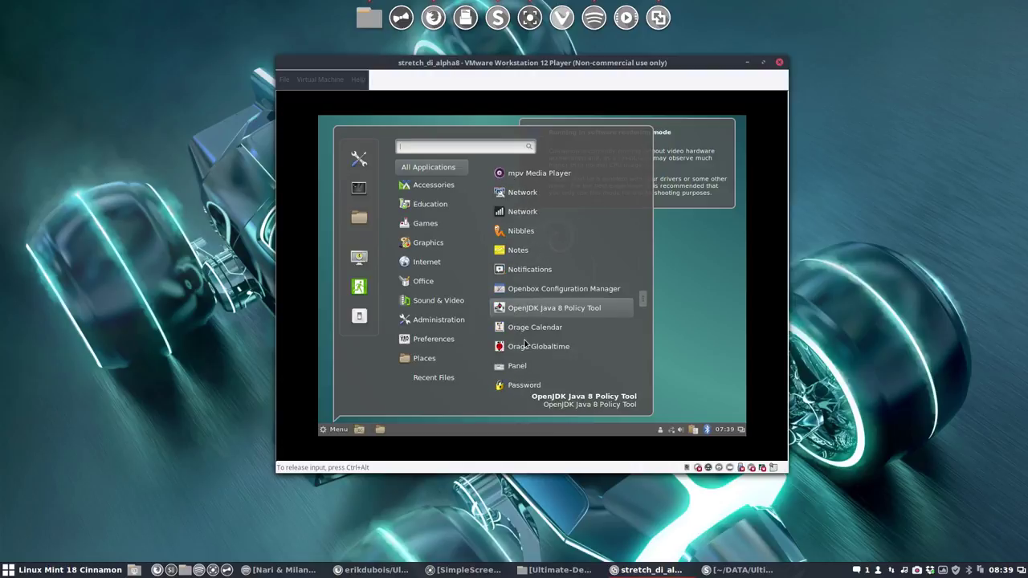
pyautogui.scroll(-8, 527, 344)
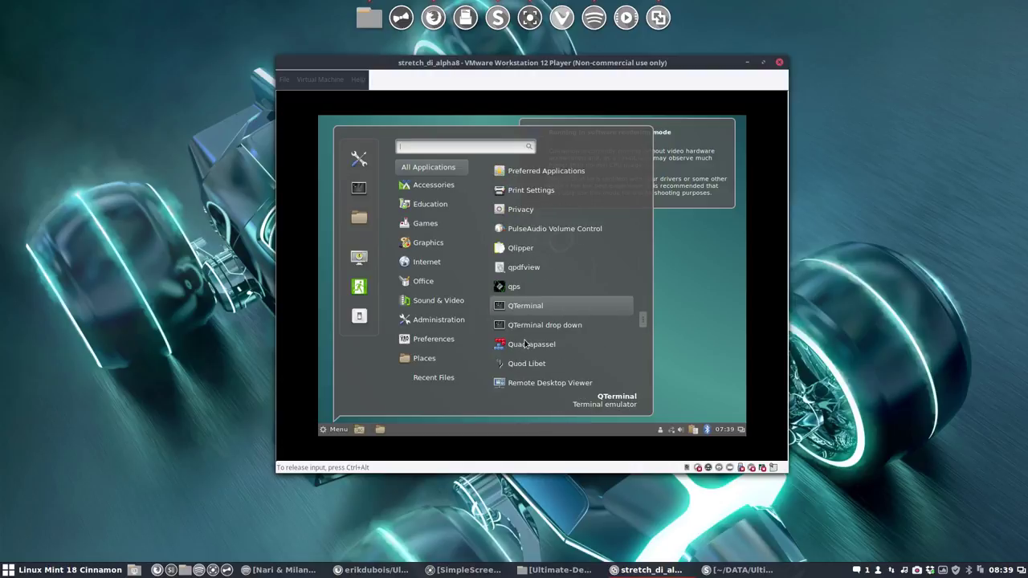
pyautogui.scroll(-6, 526, 344)
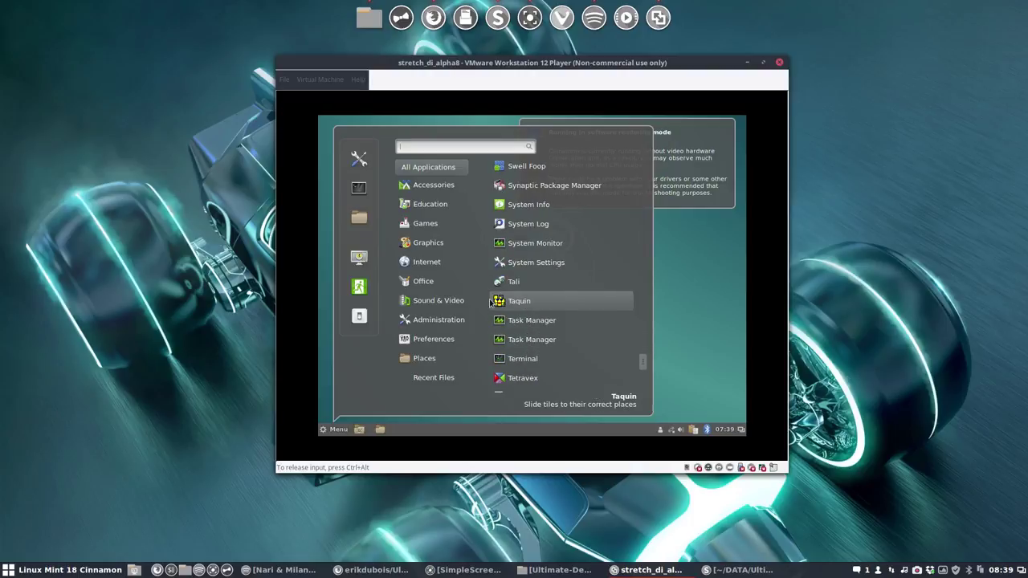
pyautogui.moveTo(443, 272)
pyautogui.click(518, 229)
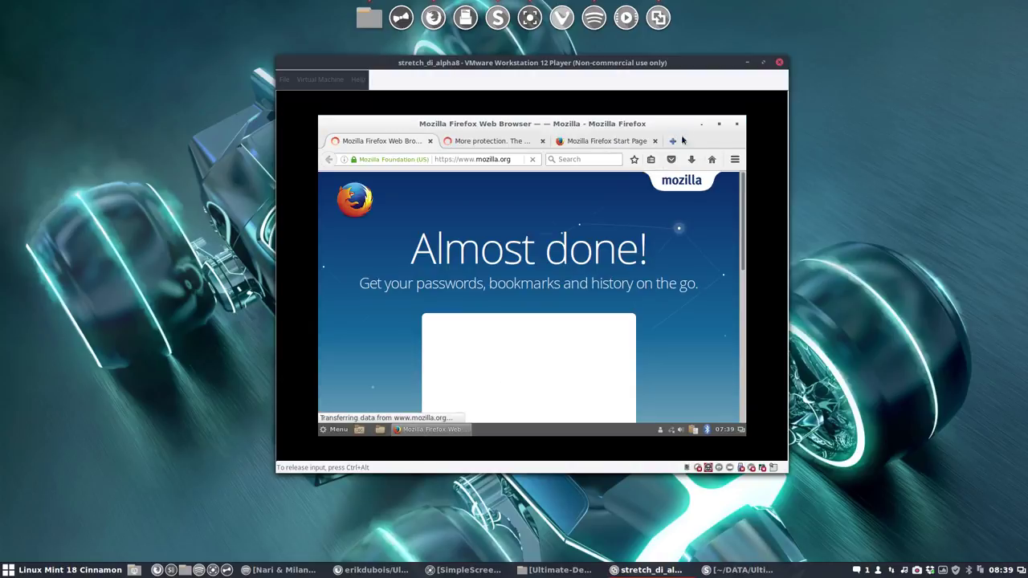
# Step: Web-search for the author's GitHub profile and open that search result
pyautogui.click(479, 161)
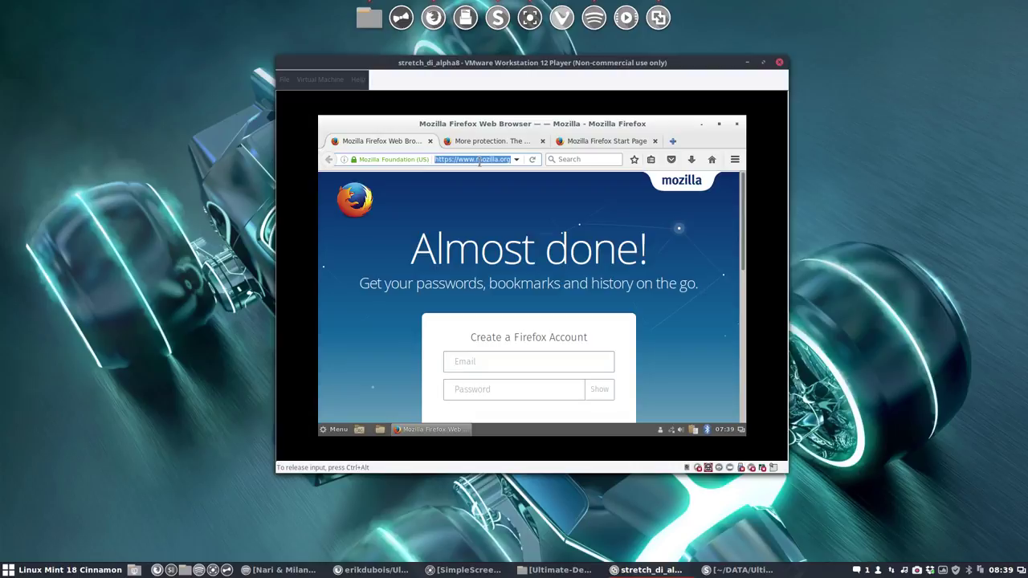
pyautogui.write('github e')
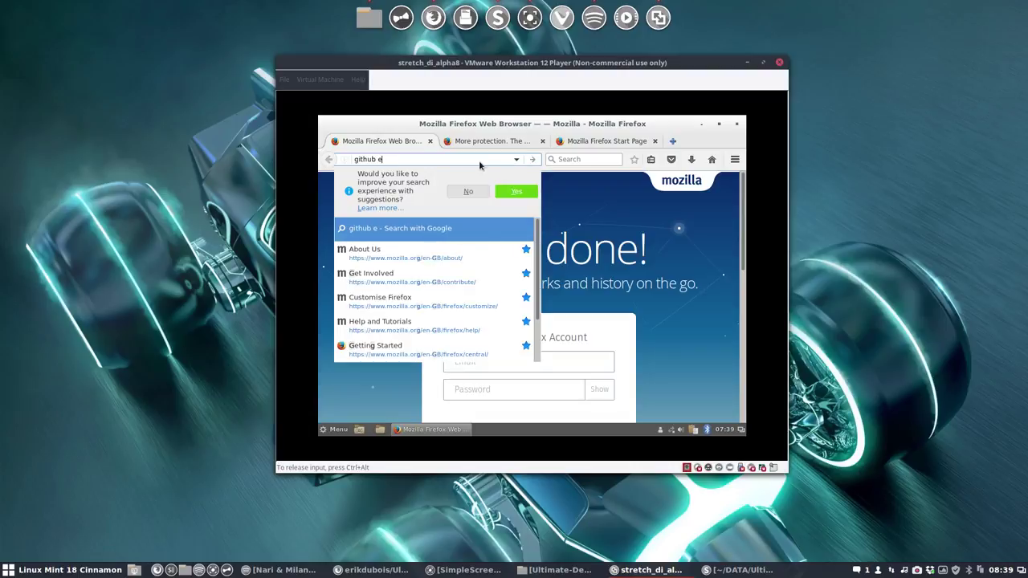
pyautogui.write('rik dubois')
pyautogui.press('Return')
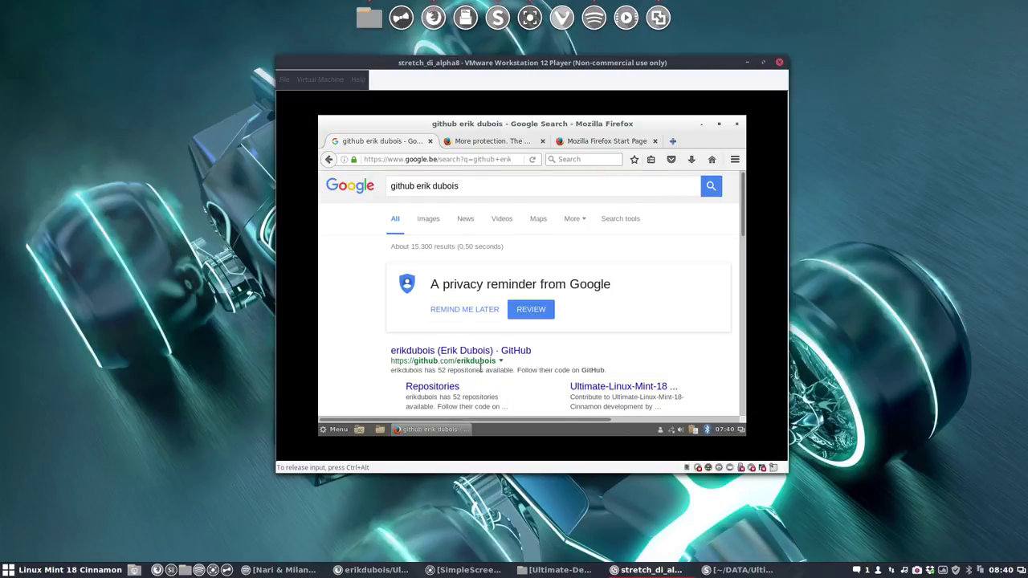
pyautogui.click(511, 352)
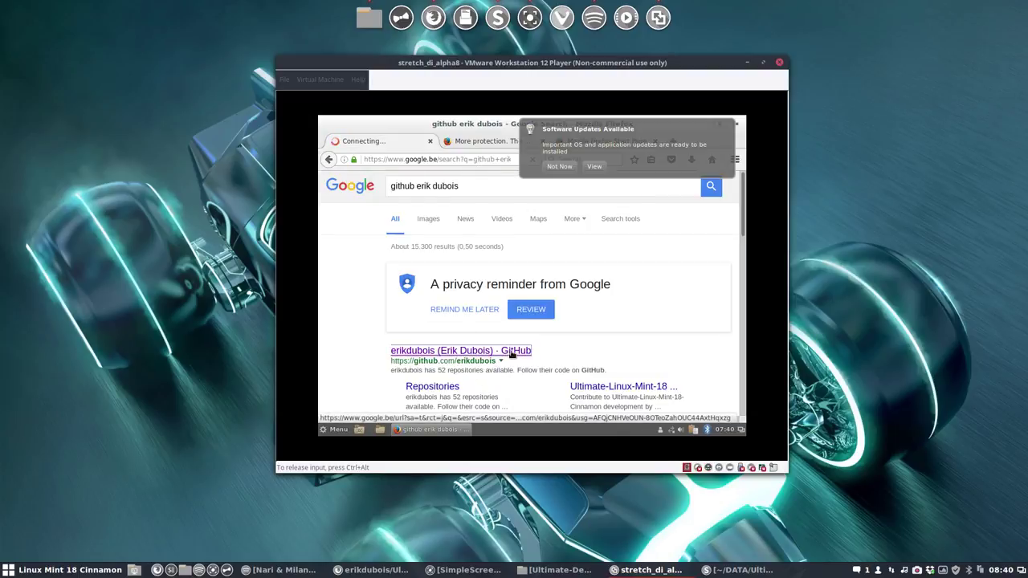
# Step: Open the Ultimate-Debian repository from the profile's Repositories tab, then minimize Firefox
pyautogui.click(595, 167)
pyautogui.click(554, 241)
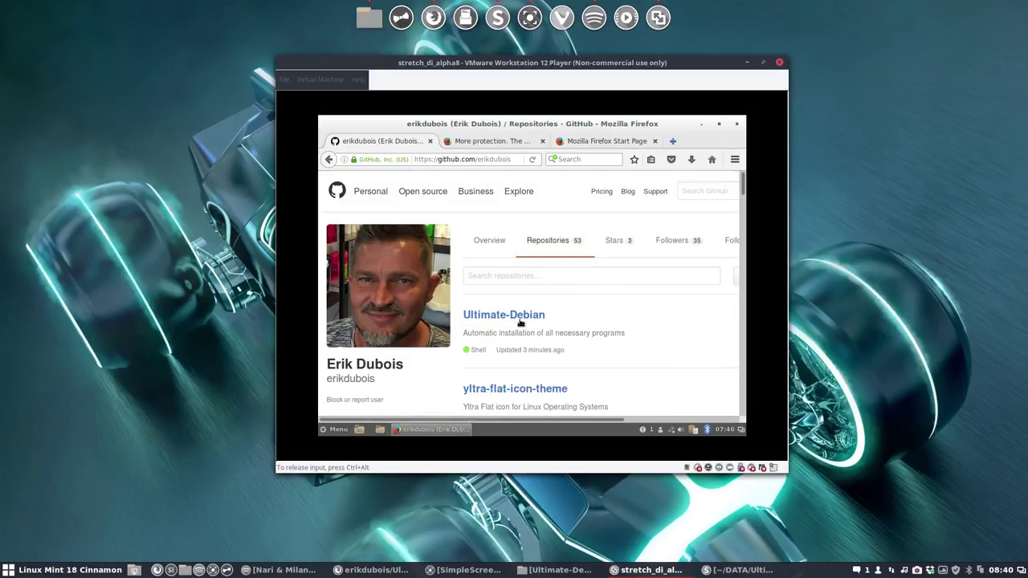
pyautogui.rightClick(919, 572)
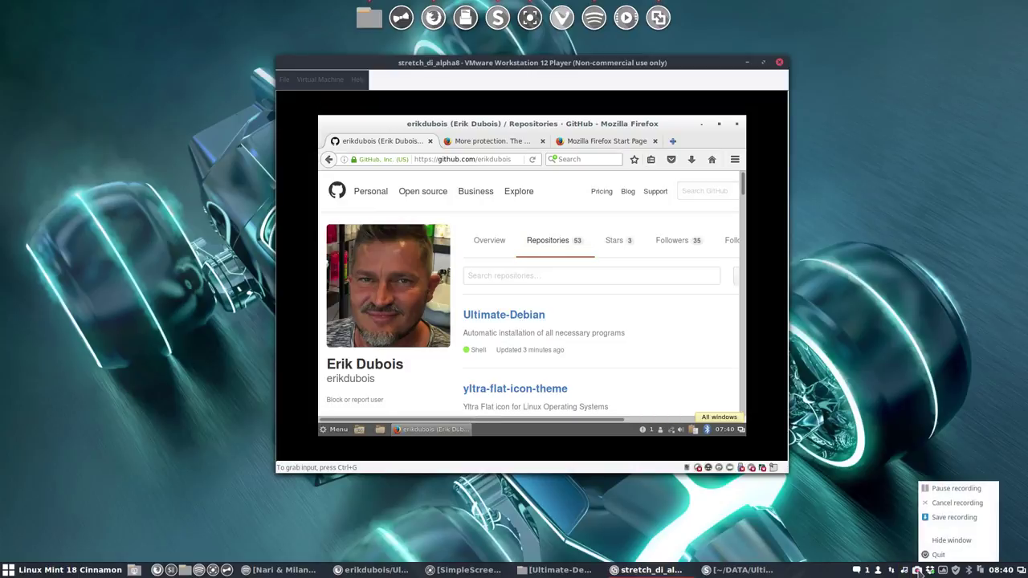
pyautogui.click(943, 489)
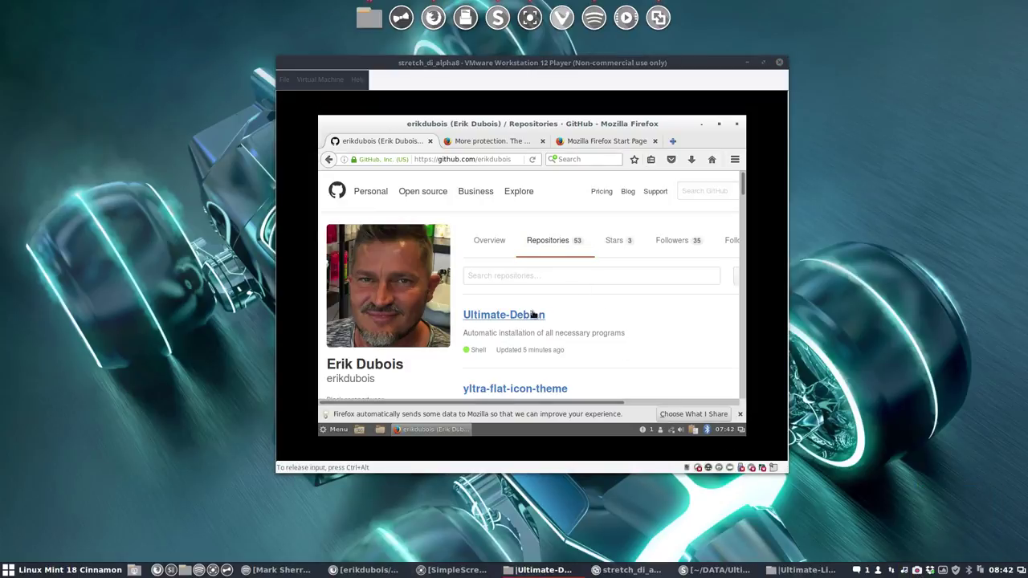
pyautogui.click(534, 315)
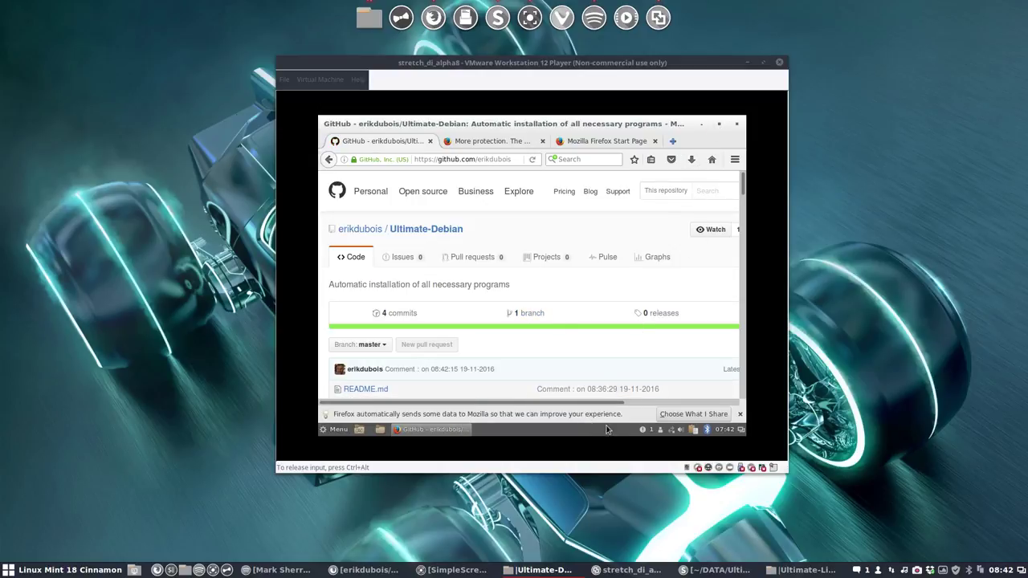
pyautogui.click(701, 124)
# Step: Find Display settings by searching 'disp' in the Cinnamon Menu and open them
pyautogui.rightClick(416, 266)
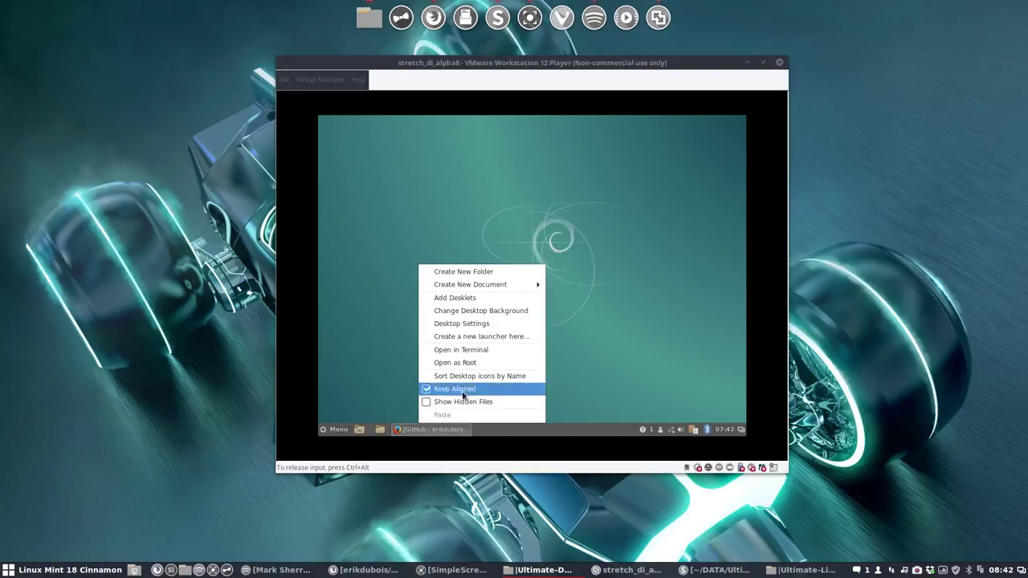
pyautogui.click(347, 409)
pyautogui.click(339, 430)
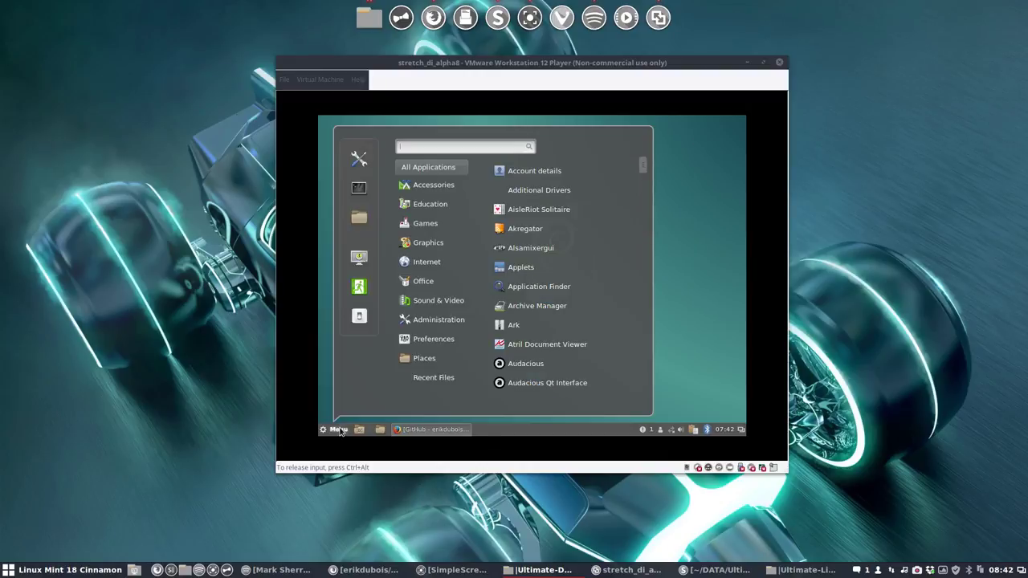
pyautogui.write('disp')
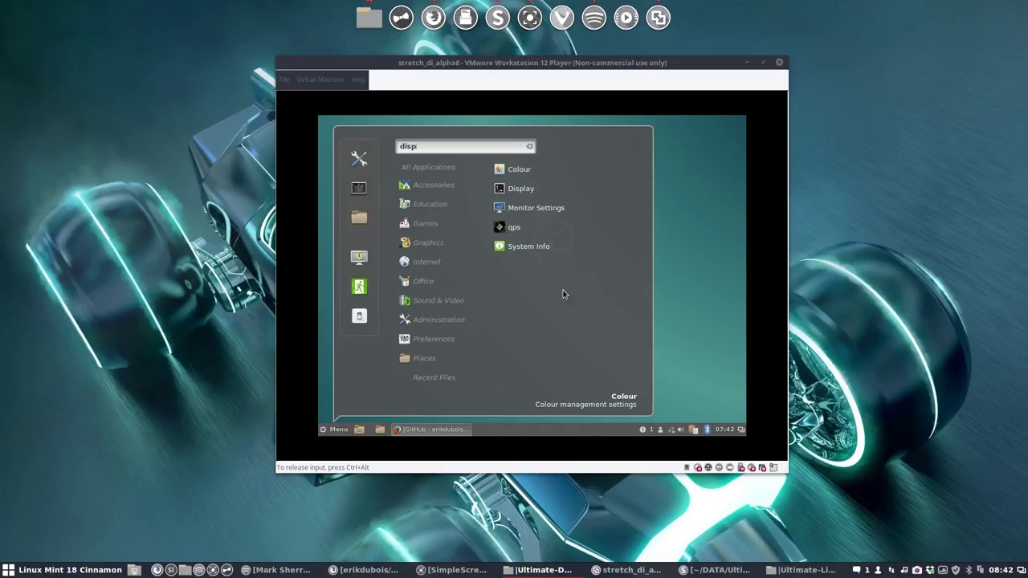
pyautogui.click(534, 191)
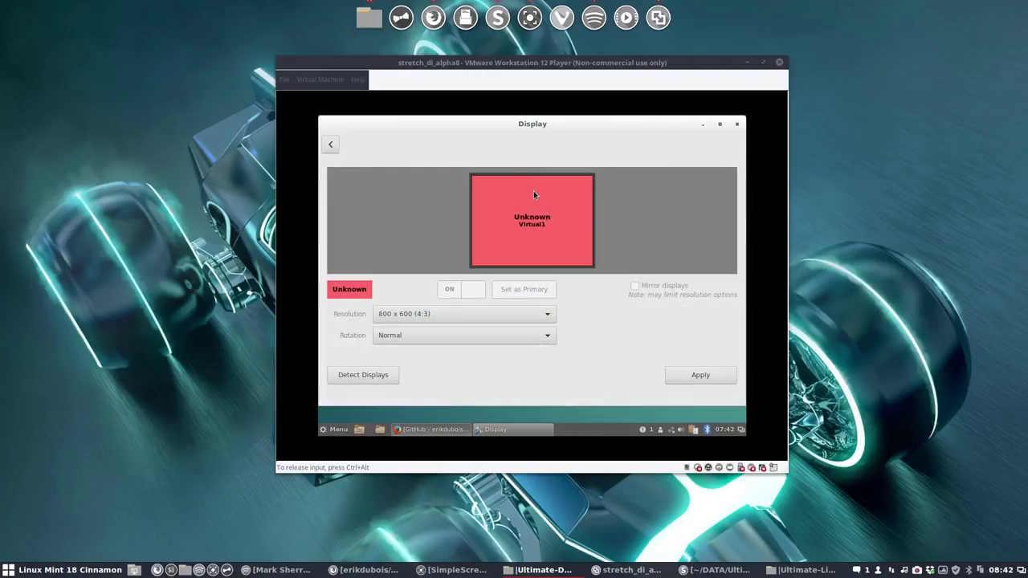
# Step: Apply and keep a 1280 x 960 (4:3) resolution, close Display, and restore Firefox
pyautogui.click(445, 314)
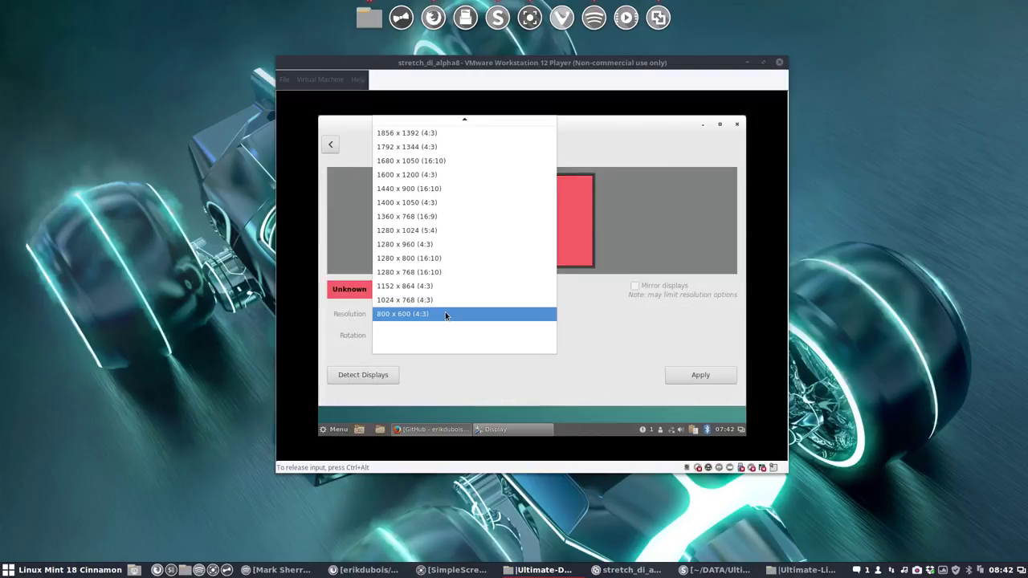
pyautogui.click(447, 245)
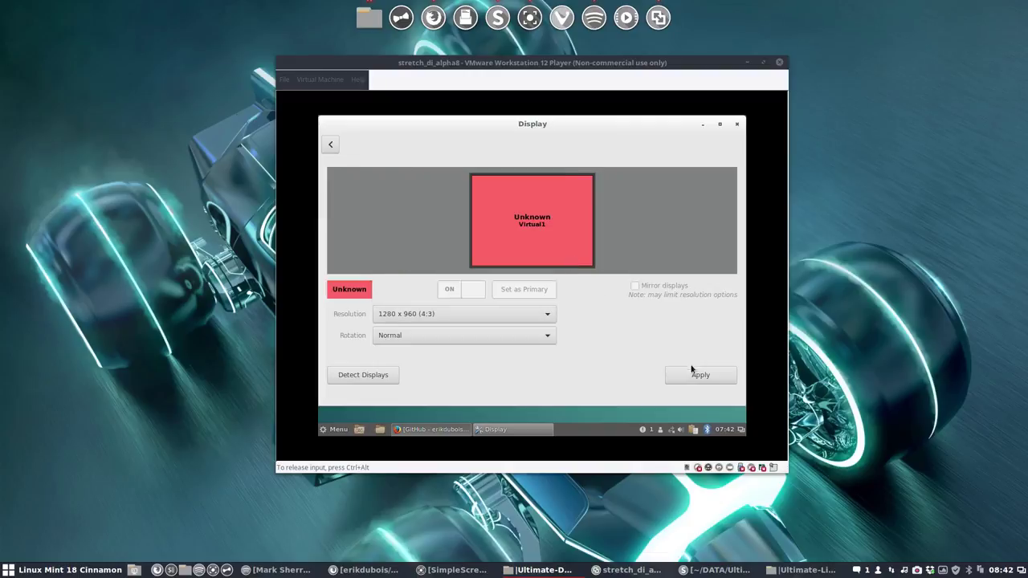
pyautogui.click(692, 373)
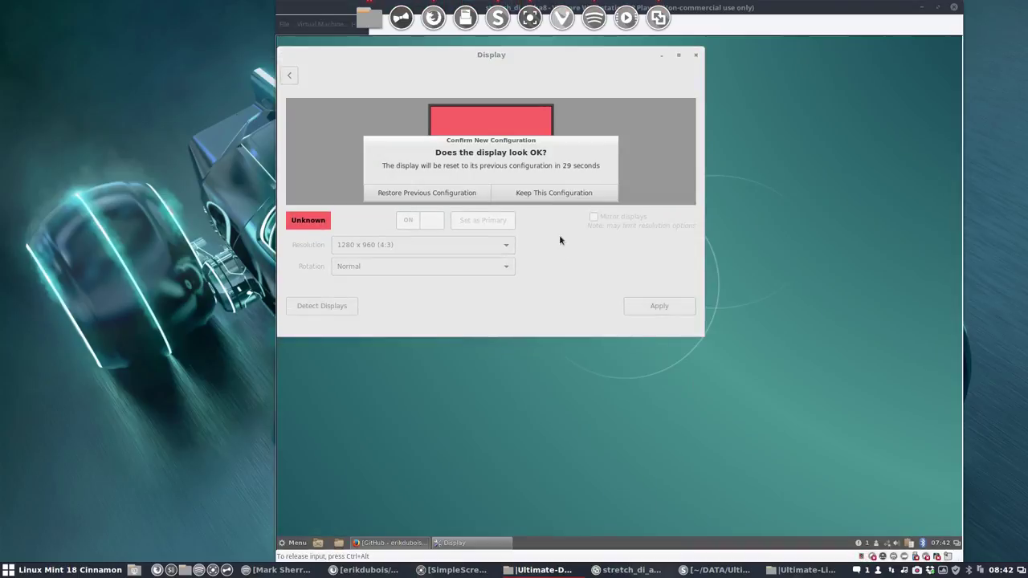
pyautogui.click(583, 192)
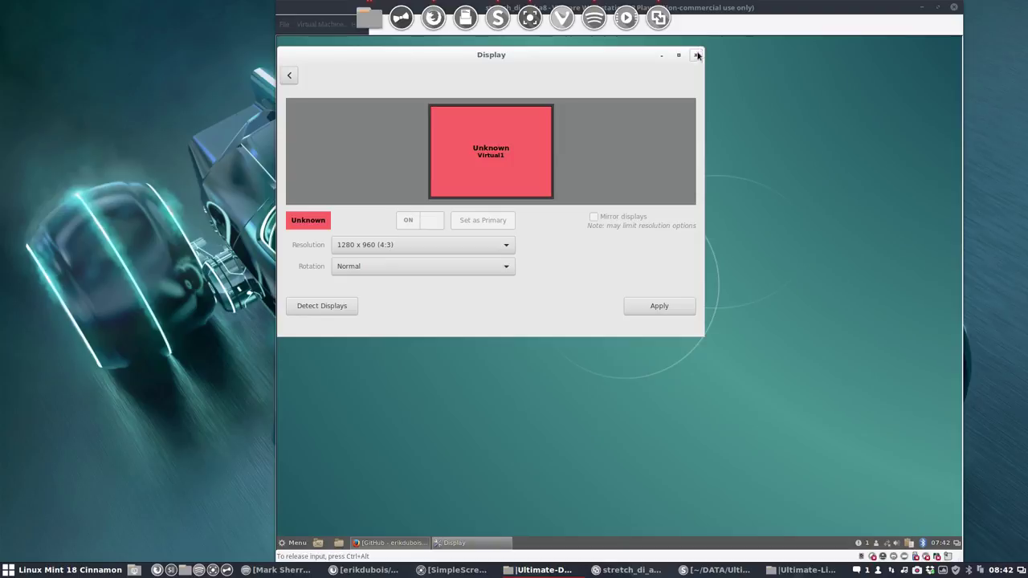
pyautogui.click(696, 55)
pyautogui.click(391, 544)
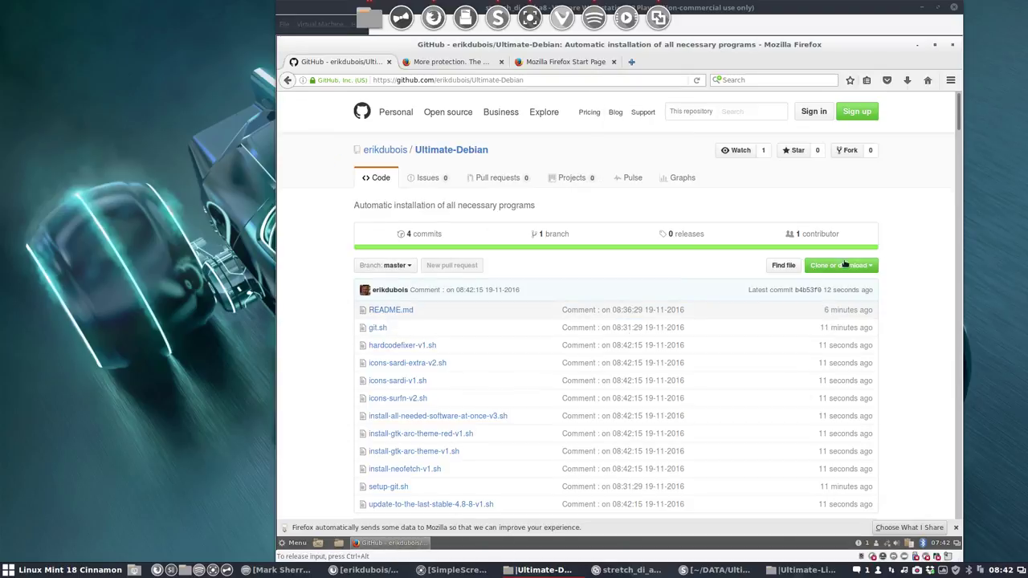
# Step: Download the Ultimate-Debian repository as a ZIP, saving it and always handling such files automatically
pyautogui.click(873, 268)
pyautogui.click(779, 353)
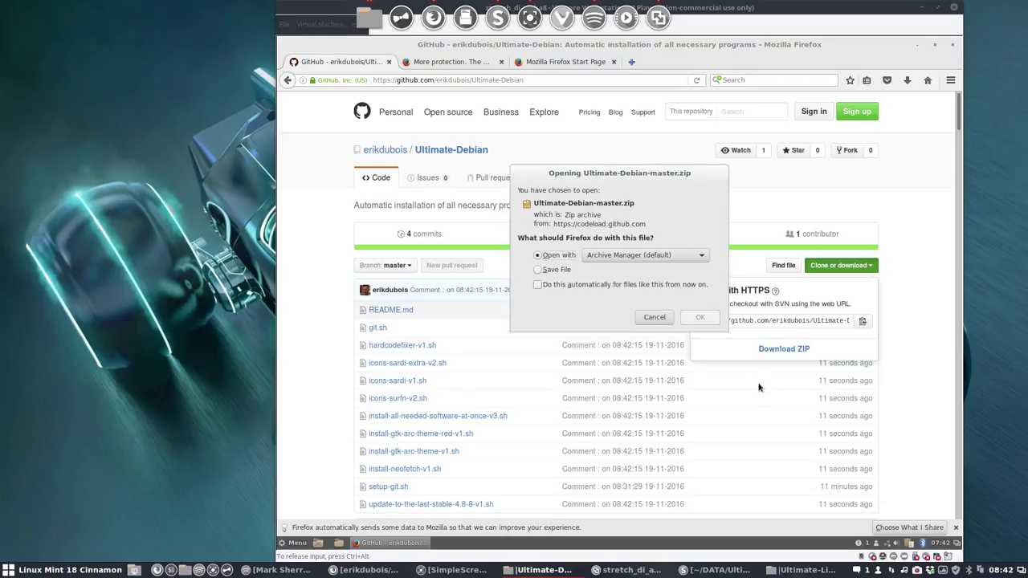
pyautogui.click(558, 269)
pyautogui.click(559, 284)
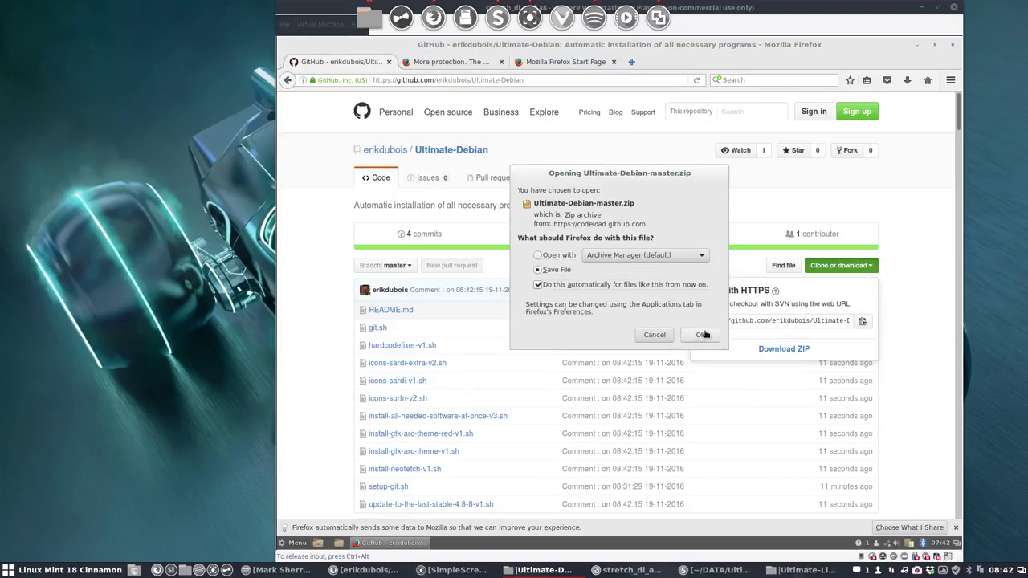
pyautogui.click(702, 335)
# Step: Extract the ZIP in Downloads and open Ultimate-Debian-master, selecting icons-sardi-v1.sh
pyautogui.click(899, 113)
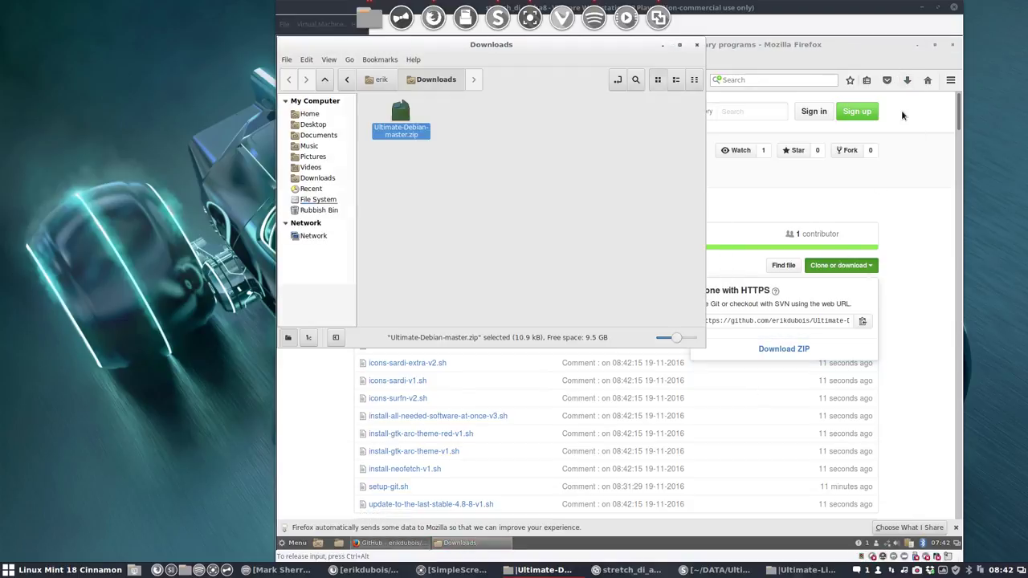
pyautogui.rightClick(399, 117)
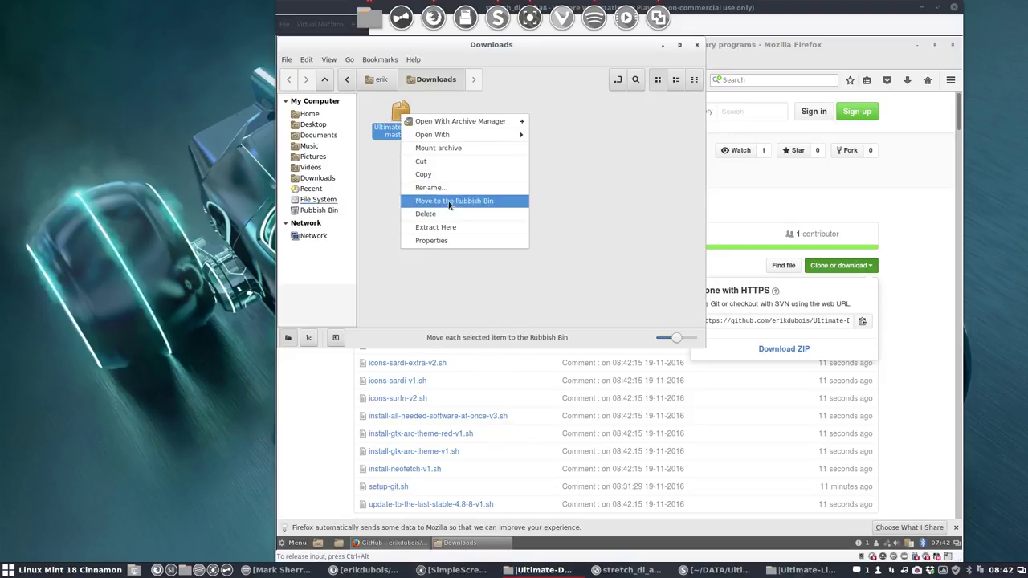
pyautogui.click(473, 229)
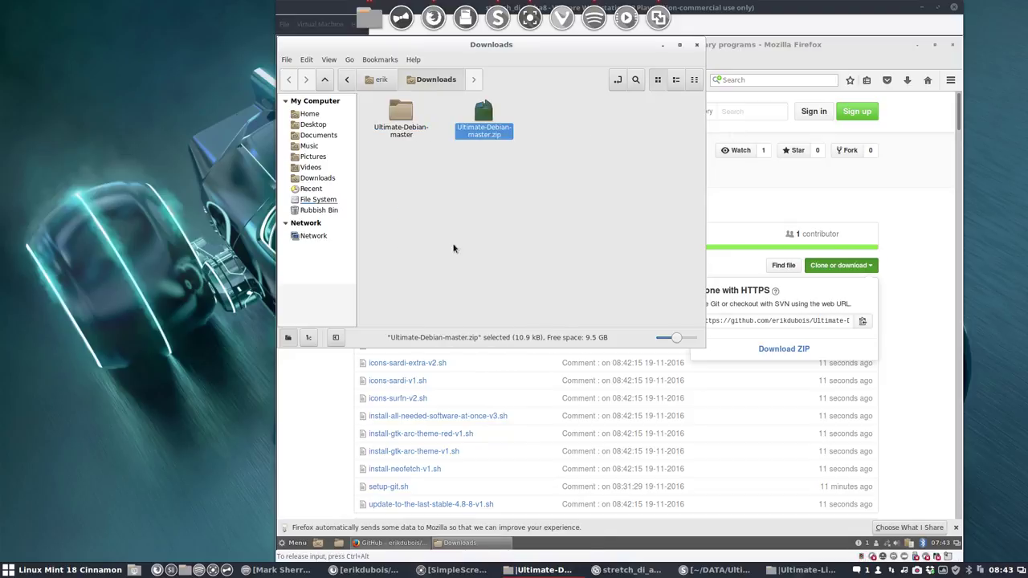
pyautogui.doubleClick(403, 119)
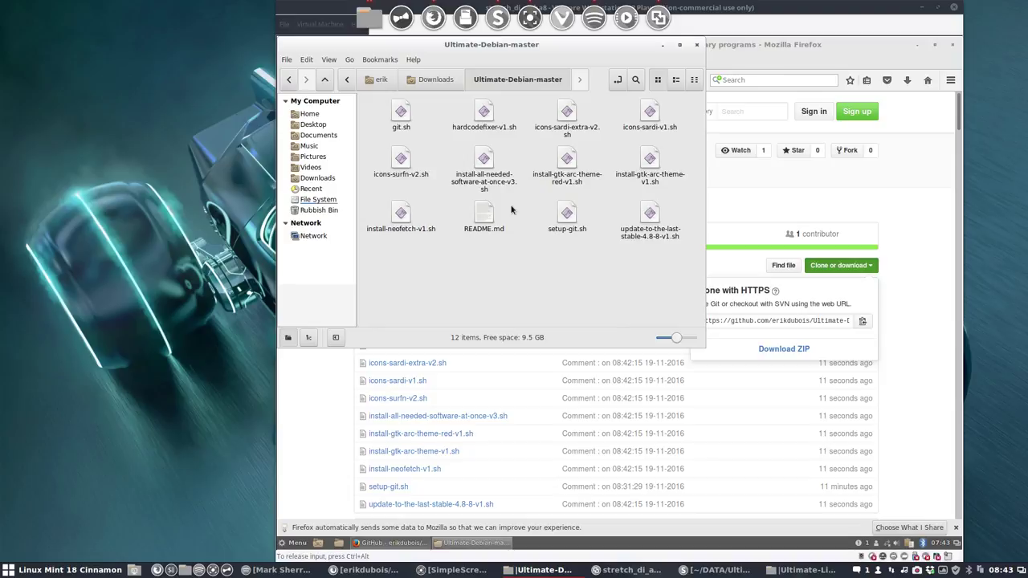
pyautogui.click(650, 112)
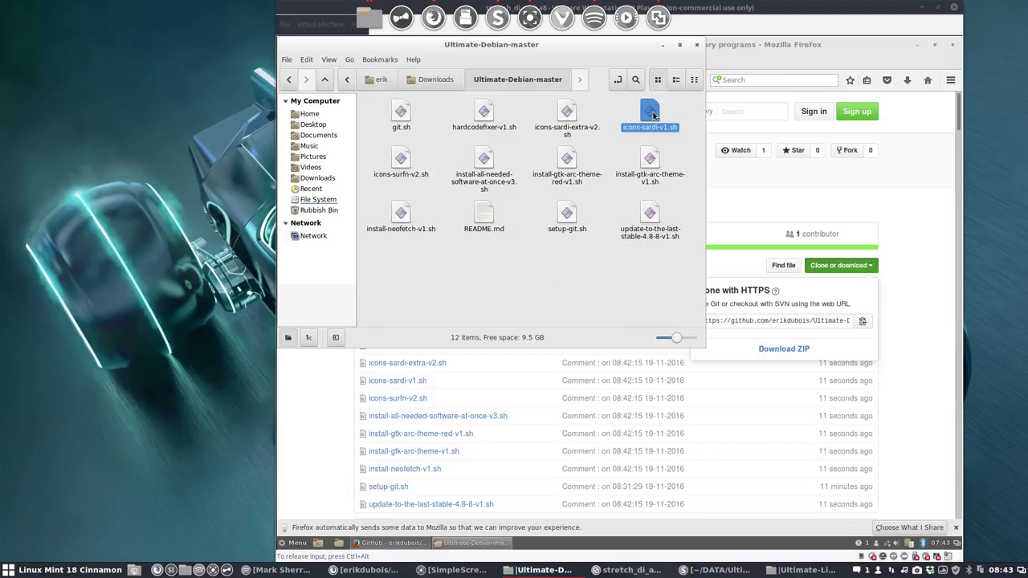
# Step: Add refresh, computer, home, new folder and open-in-terminal buttons to the file manager toolbar
pyautogui.click(307, 61)
pyautogui.click(337, 295)
pyautogui.click(779, 155)
pyautogui.click(456, 232)
pyautogui.click(455, 246)
pyautogui.click(456, 258)
pyautogui.click(467, 300)
pyautogui.click(471, 288)
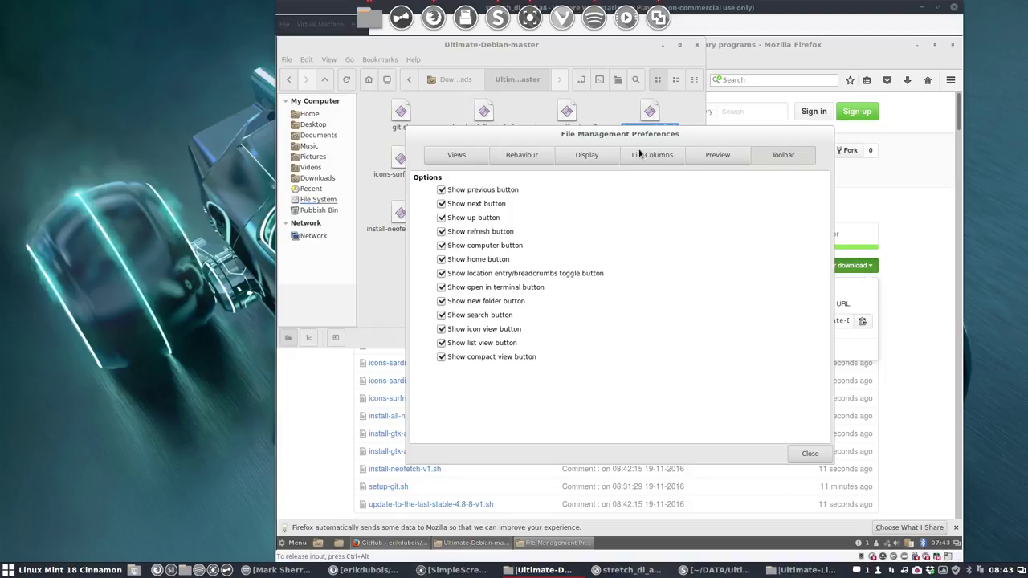
pyautogui.hotkey('alt', 'Tab')
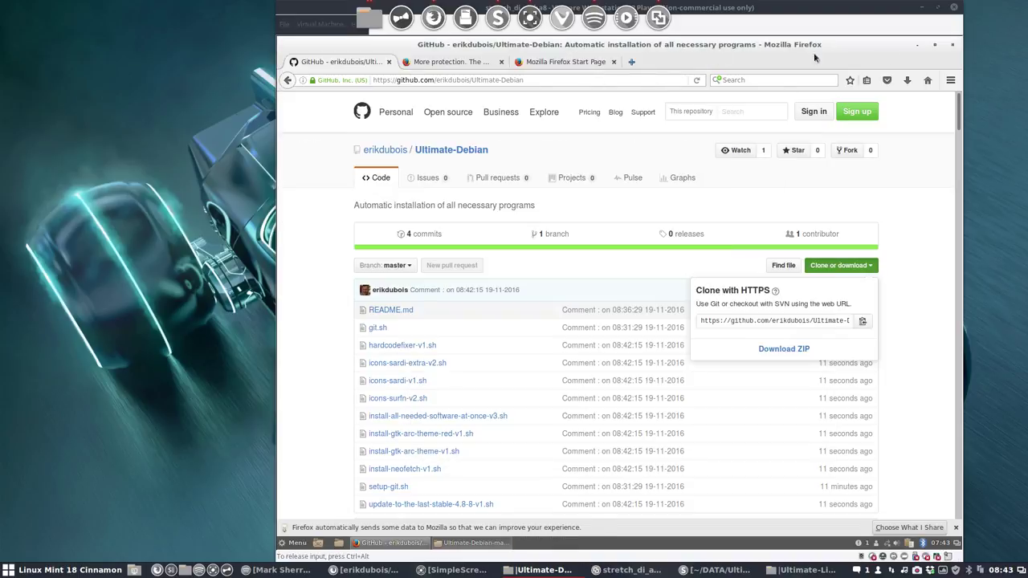
# Step: Minimize Firefox and move the Nemo window down and to the right
pyautogui.press('Escape')
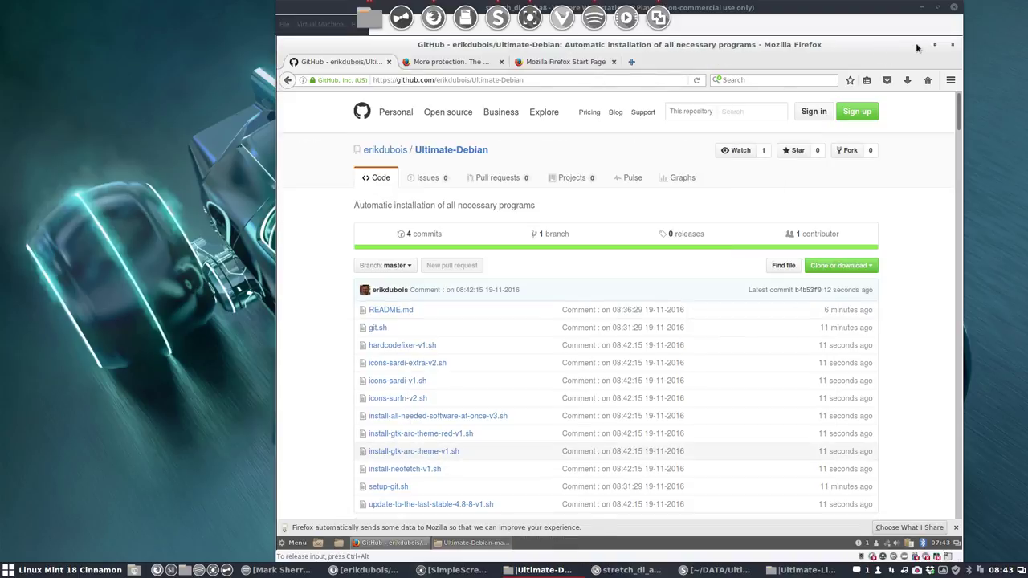
pyautogui.click(918, 48)
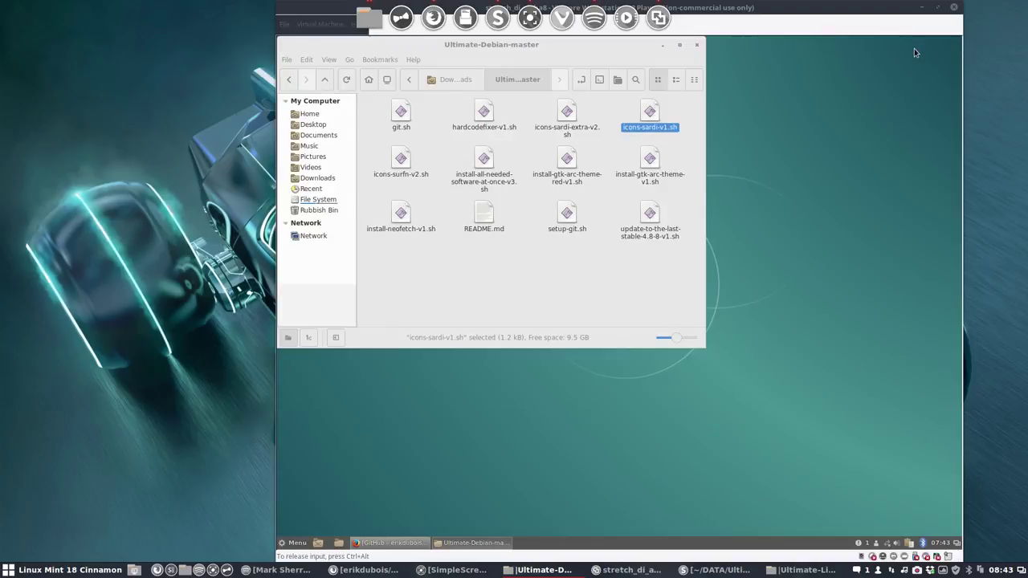
pyautogui.click(592, 52)
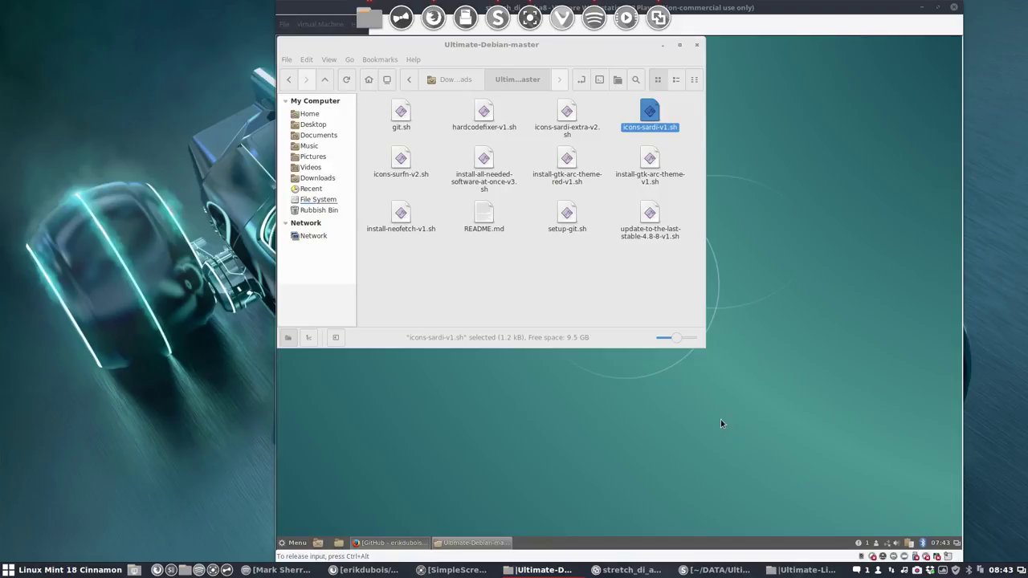
pyautogui.moveTo(523, 44); pyautogui.dragTo(673, 110)
# Step: Open a terminal in Ultimate-Debian-master from the toolbar, move it left, and type test text qwert
pyautogui.click(750, 147)
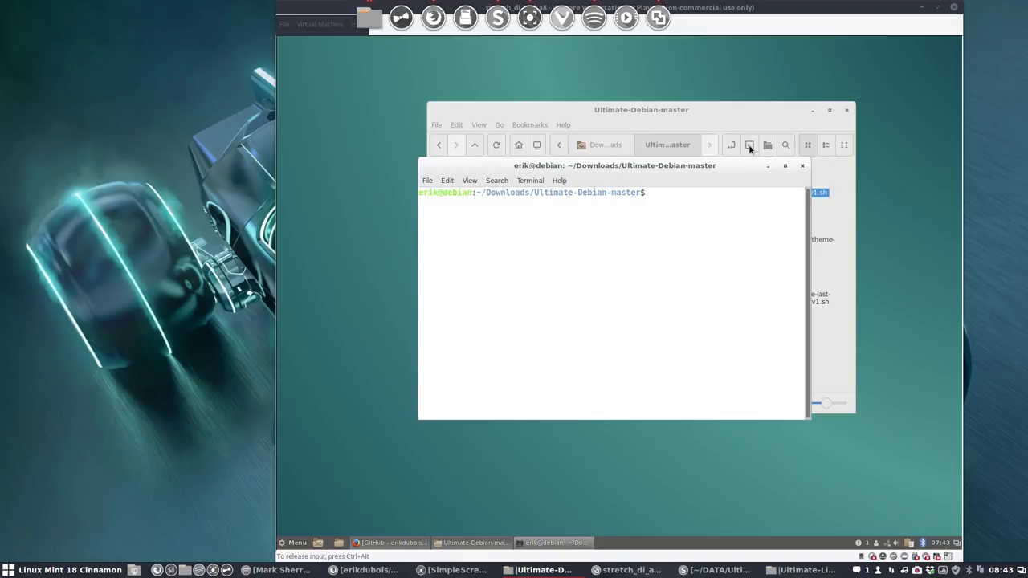
pyautogui.moveTo(678, 170); pyautogui.dragTo(587, 180)
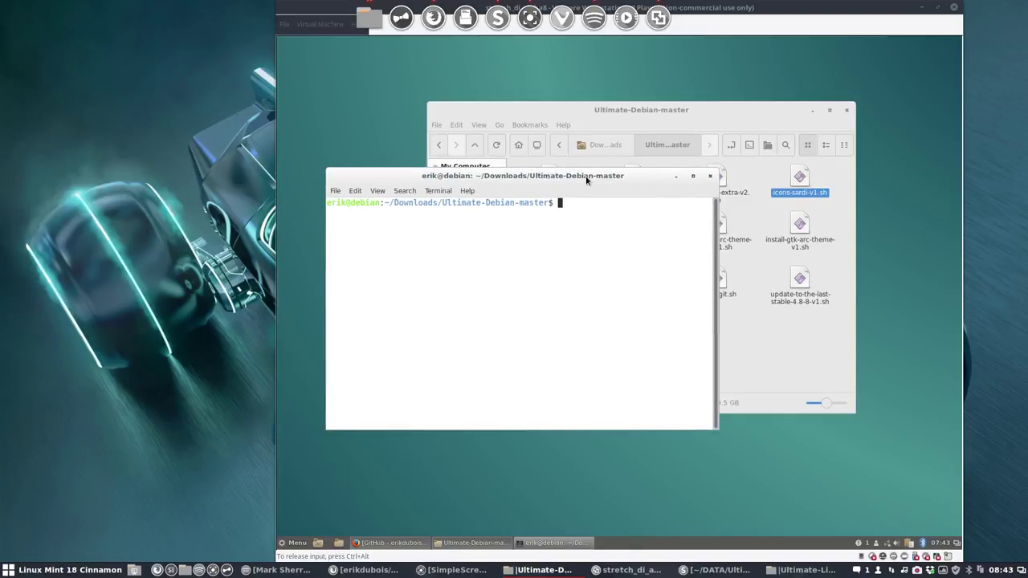
pyautogui.write('./')
pyautogui.write('qwert')
pyautogui.click(295, 543)
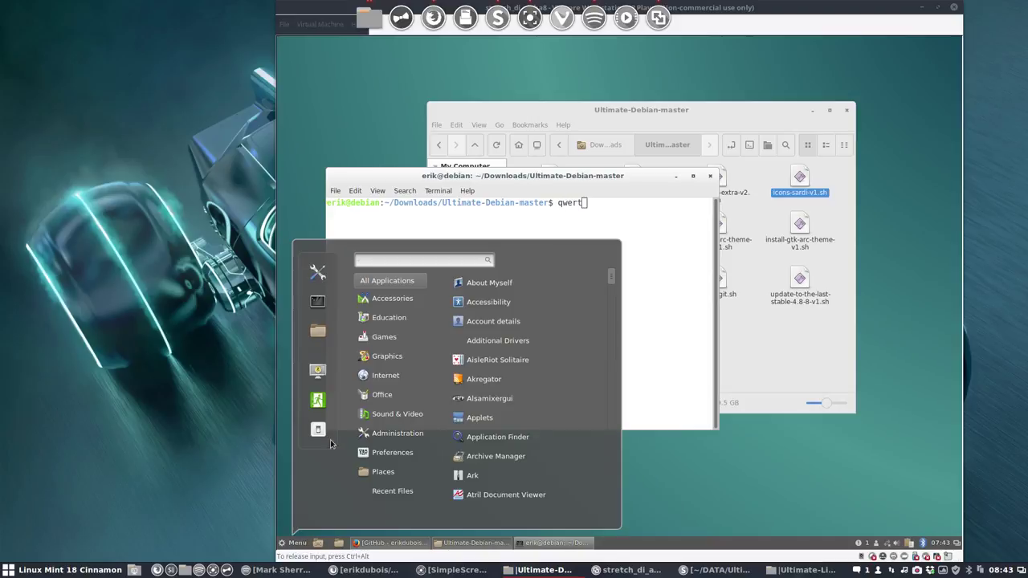
# Step: Go to the Keyboard layouts page in Cinnamon System Settings
pyautogui.click(313, 275)
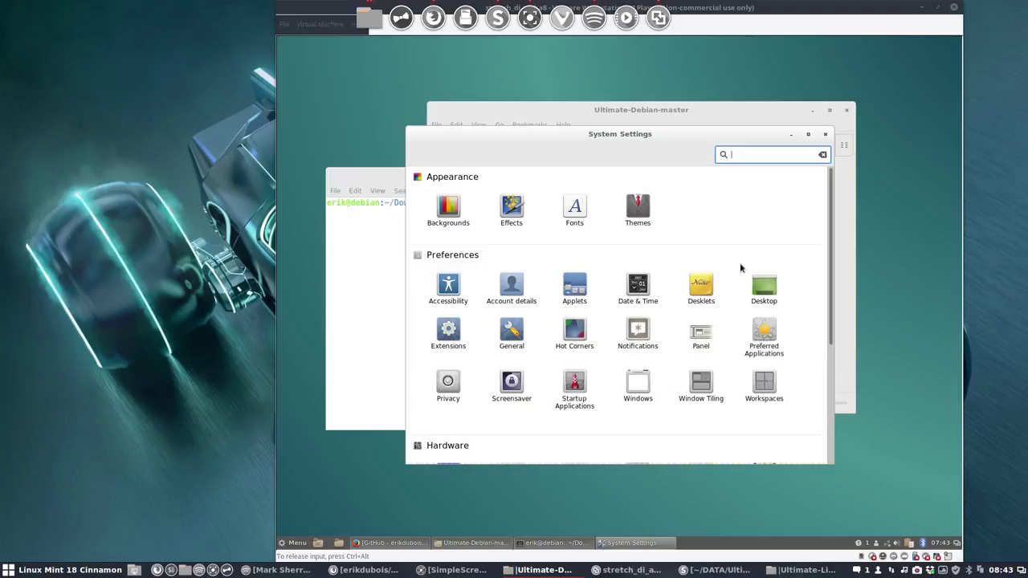
pyautogui.scroll(-3, 498, 399)
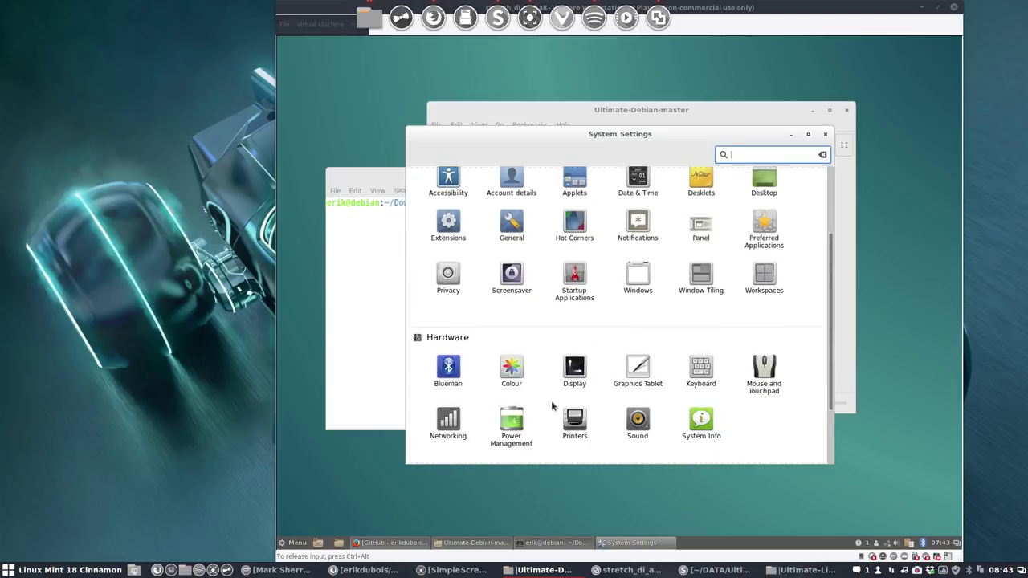
pyautogui.click(688, 368)
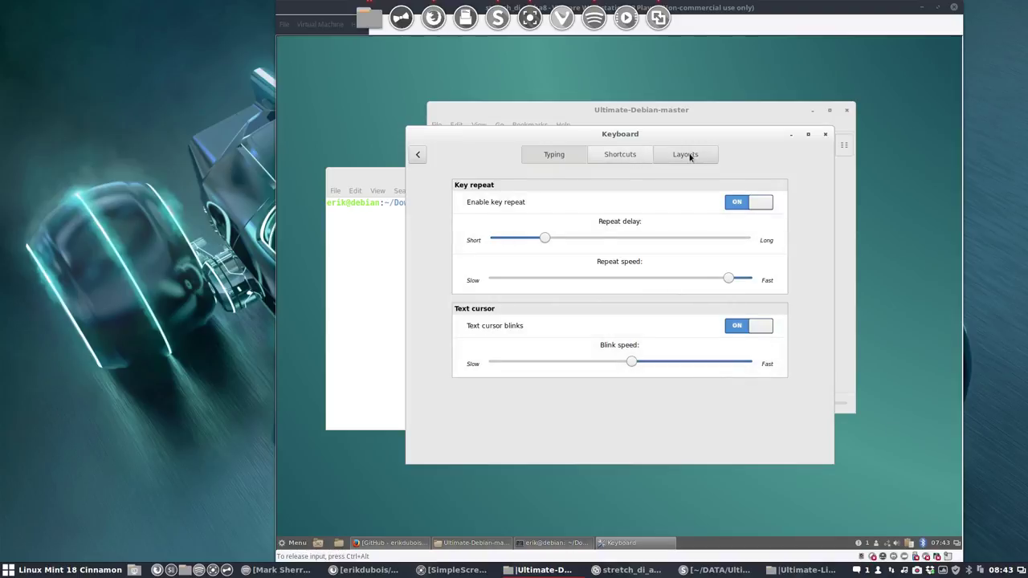
pyautogui.click(687, 155)
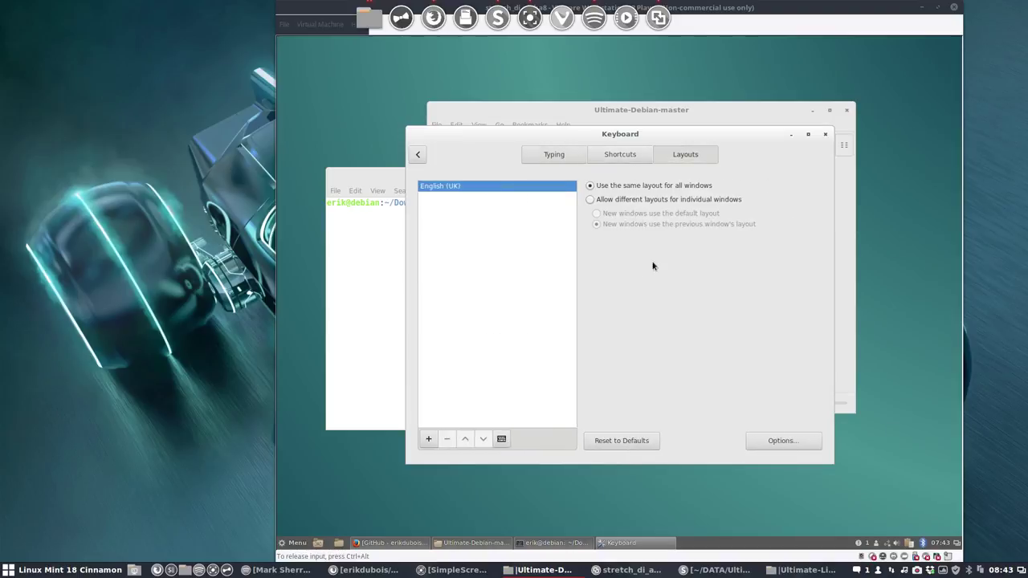
# Step: Add the Belgian layout, remove English (UK), and close the keyboard settings
pyautogui.click(428, 440)
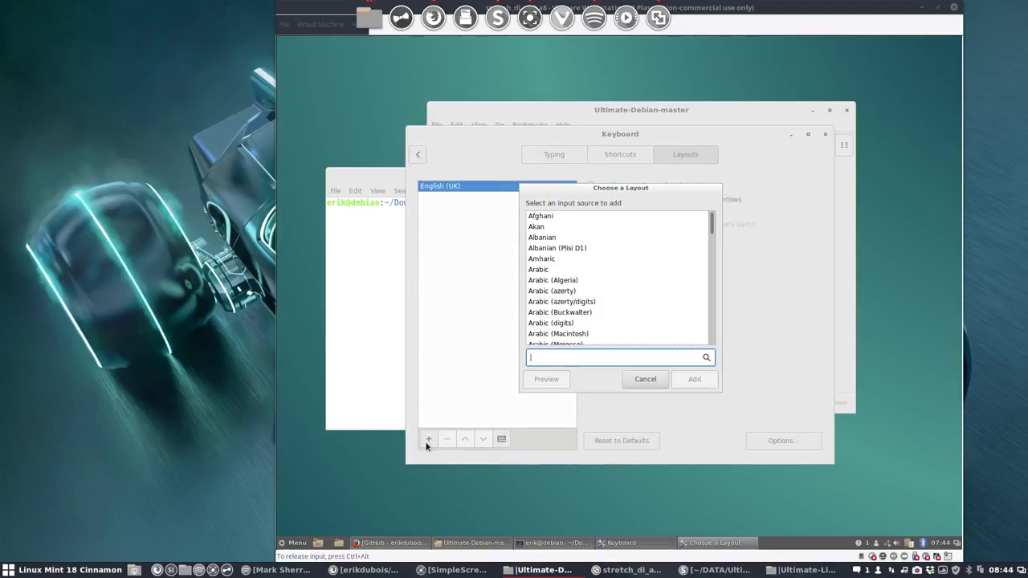
pyautogui.write('be')
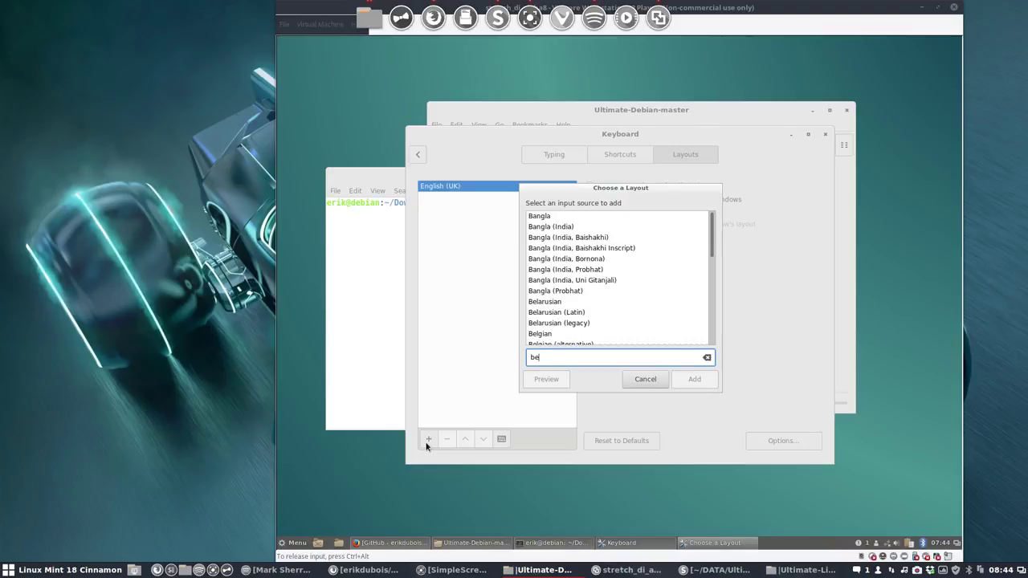
pyautogui.click(679, 335)
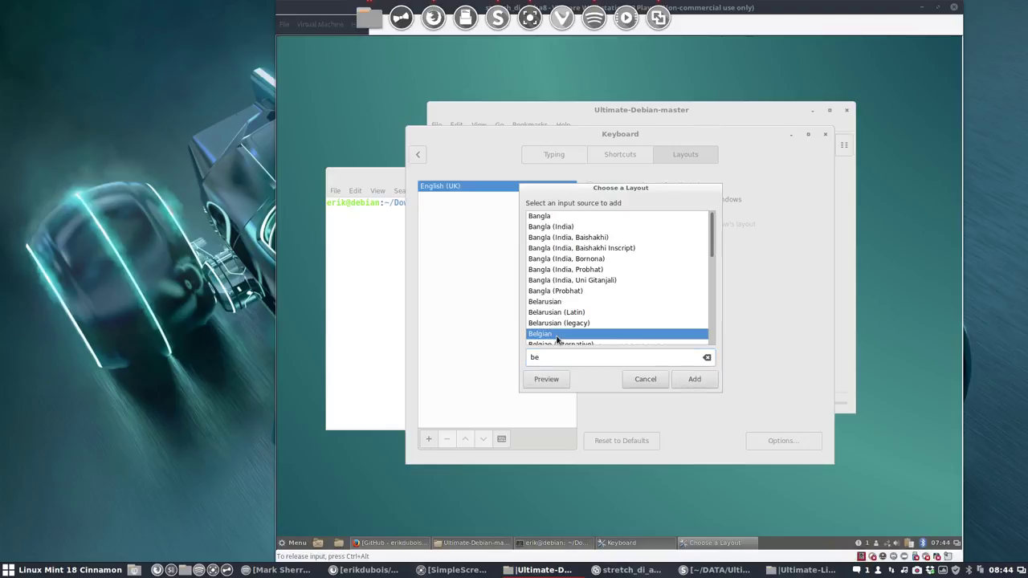
pyautogui.click(693, 381)
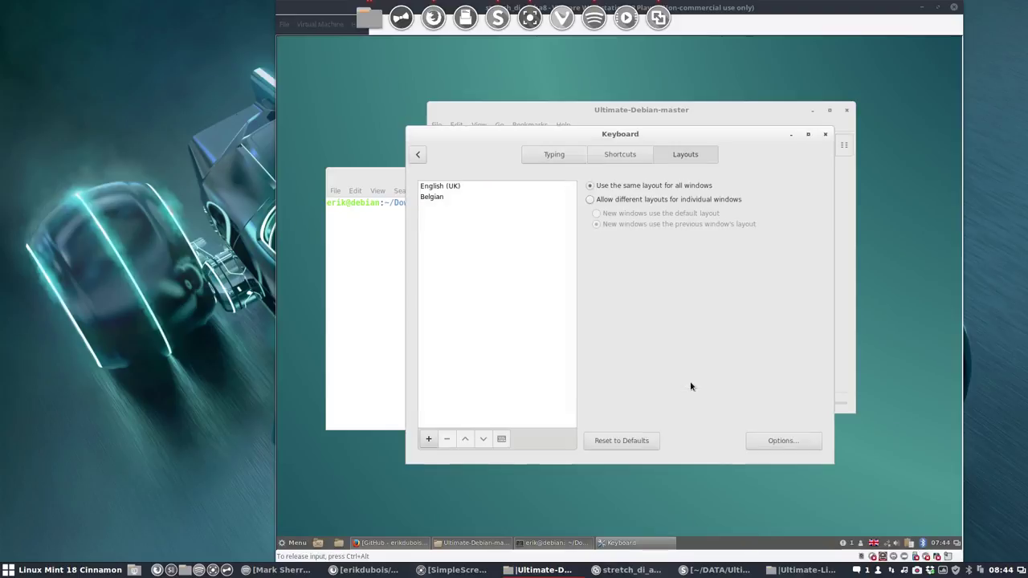
pyautogui.click(441, 184)
pyautogui.click(447, 441)
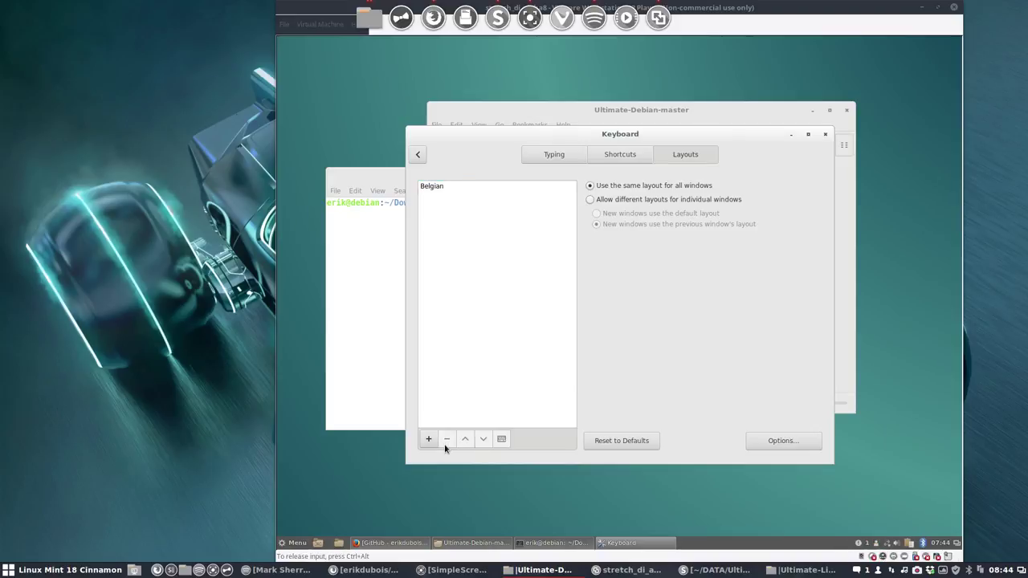
pyautogui.click(825, 134)
# Step: Clear the test text and run ./icons-sardi-v1.sh in the terminal
pyautogui.write('azert')
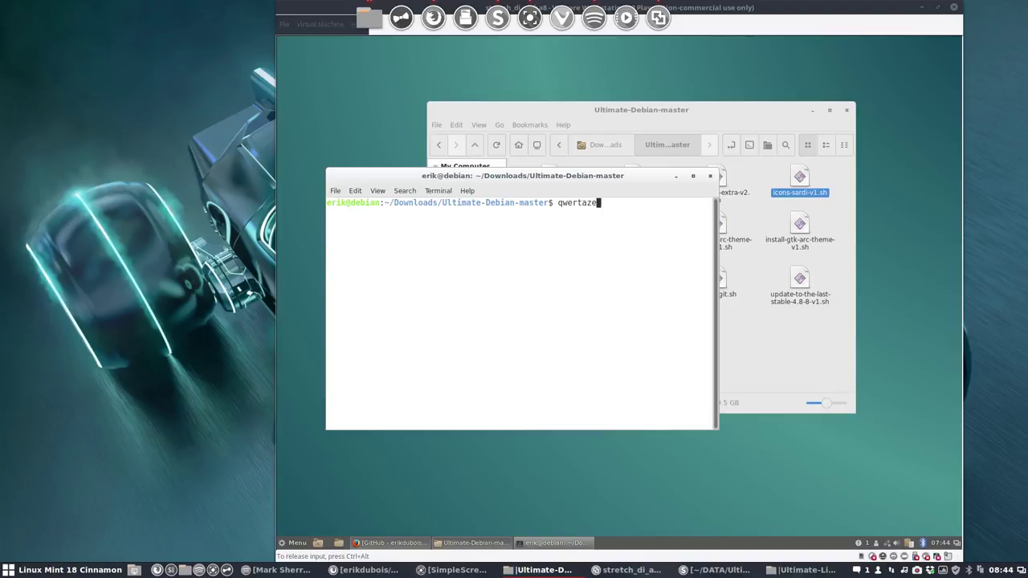
pyautogui.press('BackSpace')
pyautogui.press('BackSpace')
pyautogui.press('BackSpace')
pyautogui.hotkey('ctrl', 'u')
pyautogui.write('./icons-sardi-')
pyautogui.press('Return')
pyautogui.press('Up')
pyautogui.press('Tab')
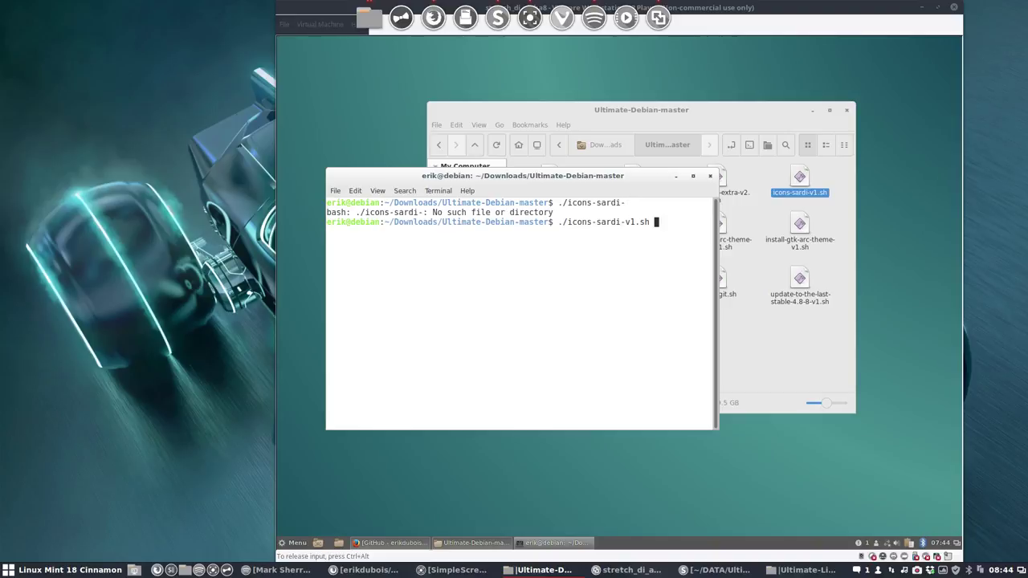
pyautogui.press('Return')
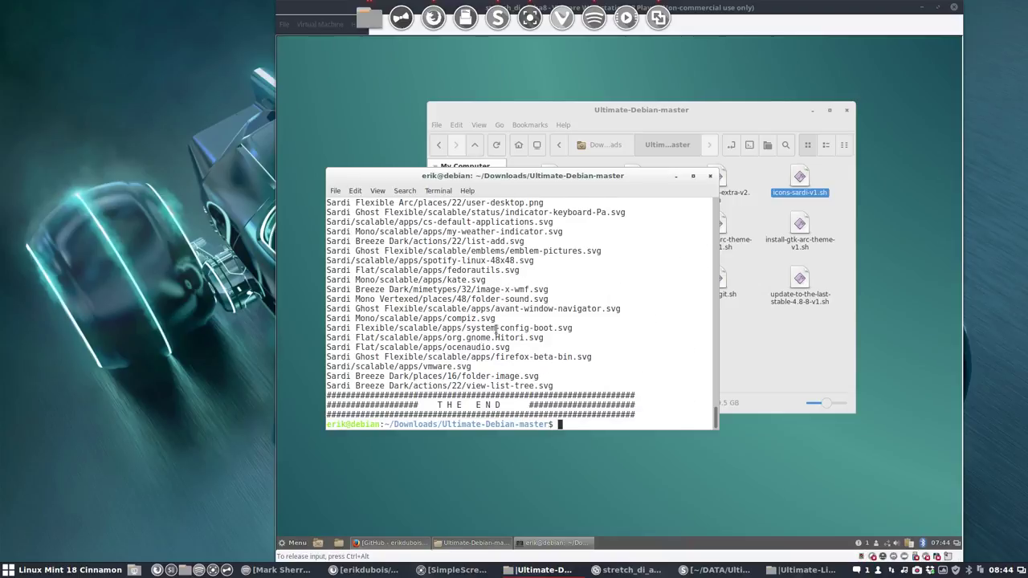
# Step: Run ./icons-surfn-v2.sh, which fails because git is missing
pyautogui.write('./icons-suu')
pyautogui.press('BackSpace')
pyautogui.write('r')
pyautogui.press('Tab')
pyautogui.press('Return')
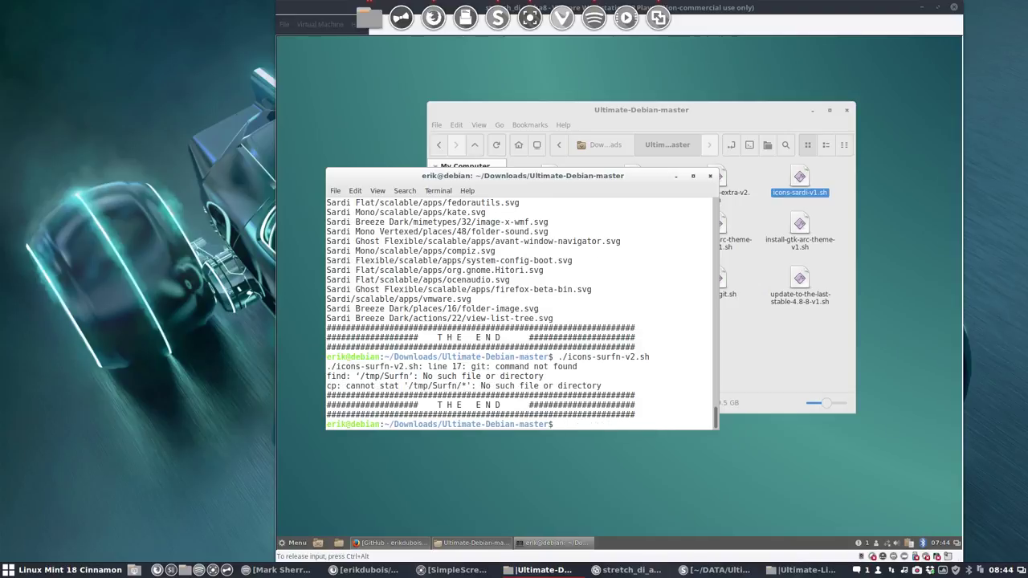
# Step: Try 'sudo apt install git', and when refused, switch to root with su
pyautogui.write('sudo apt install git')
pyautogui.press('Return')
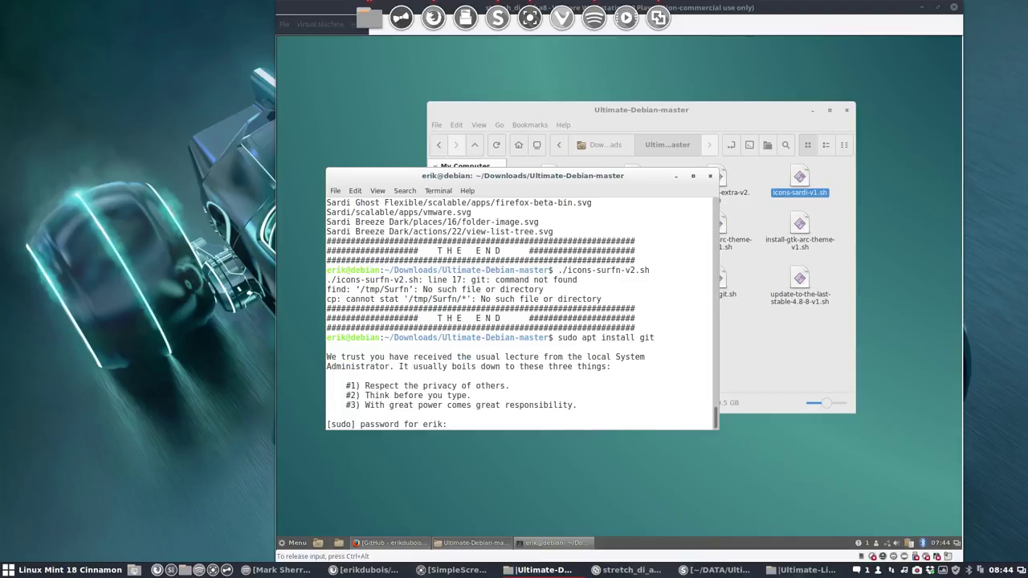
pyautogui.press('Return')
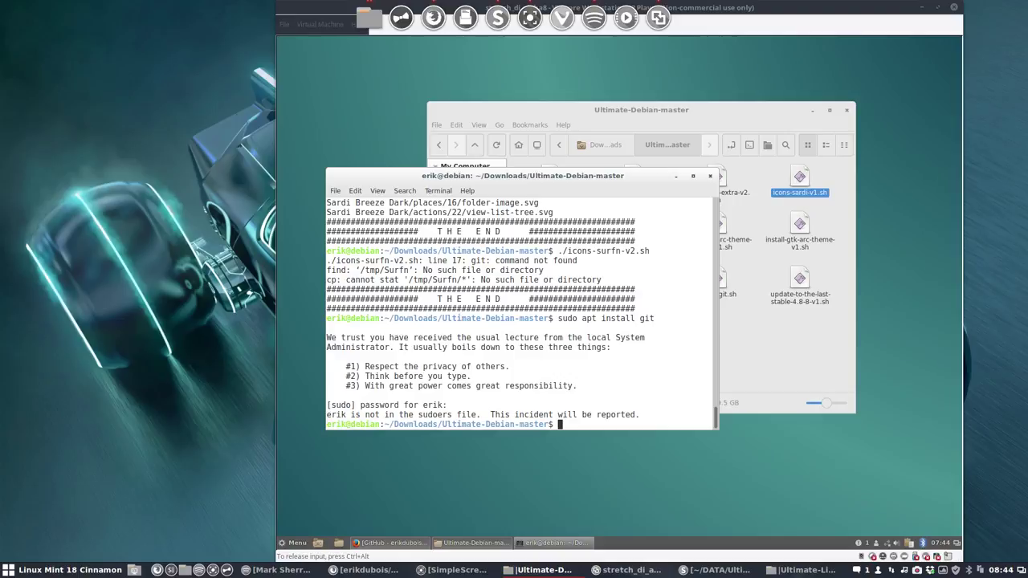
pyautogui.press('Up')
pyautogui.press('BackSpace')
pyautogui.press('BackSpace')
pyautogui.press('BackSpace')
pyautogui.press('BackSpace')
pyautogui.press('BackSpace')
pyautogui.press('BackSpace')
pyautogui.press('BackSpace')
pyautogui.press('BackSpace')
pyautogui.press('BackSpace')
pyautogui.press('BackSpace')
pyautogui.press('BackSpace')
pyautogui.press('BackSpace')
pyautogui.press('BackSpace')
pyautogui.press('BackSpace')
pyautogui.press('BackSpace')
pyautogui.press('BackSpace')
pyautogui.press('BackSpace')
pyautogui.press('BackSpace')
pyautogui.press('BackSpace')
pyautogui.press('BackSpace')
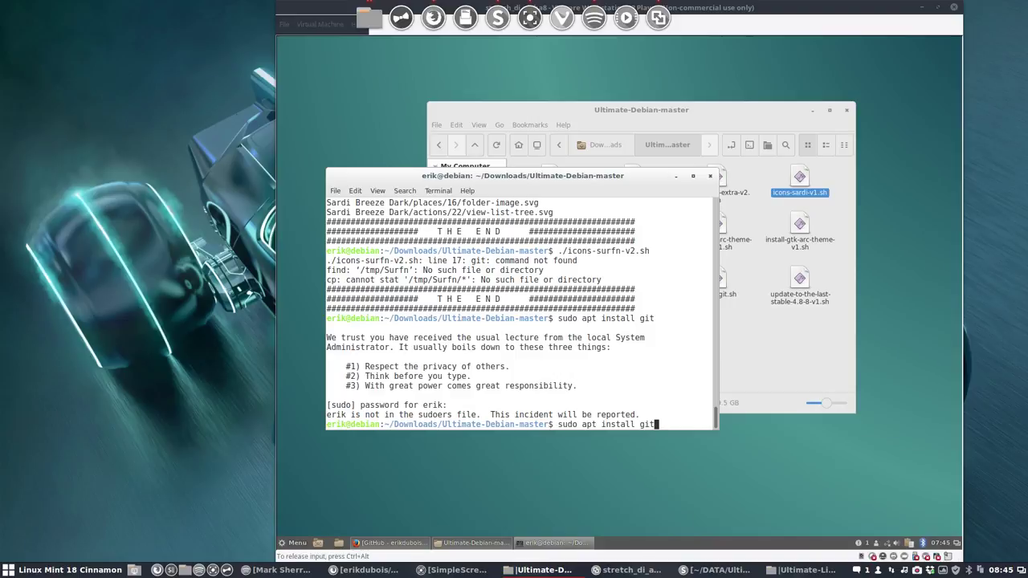
pyautogui.write('su')
pyautogui.press('Return')
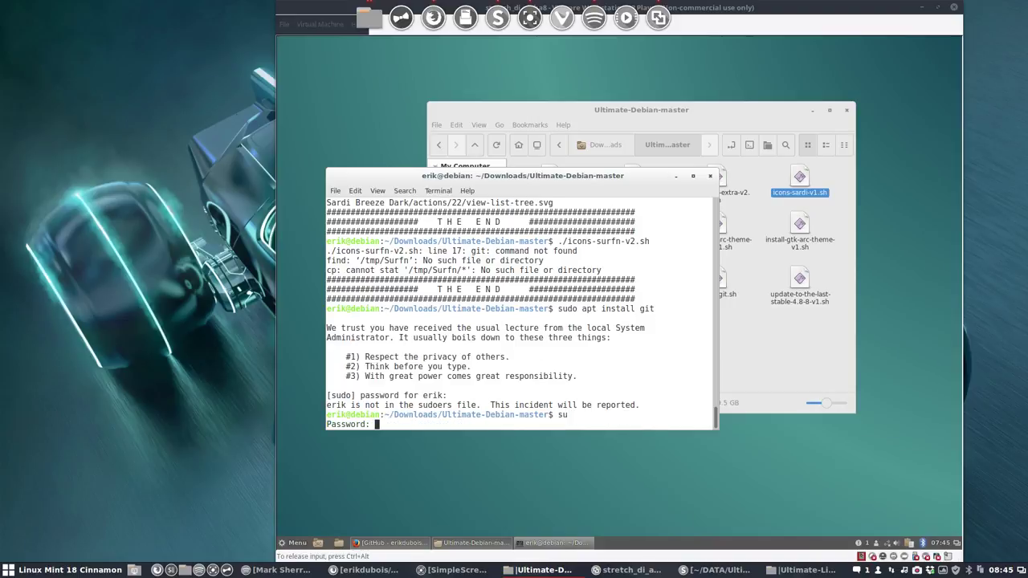
pyautogui.press('Return')
# Step: Rerun 'sudo apt install git' as root, confirm with y, then cancel at the DVD prompt
pyautogui.write('sudo apt install git')
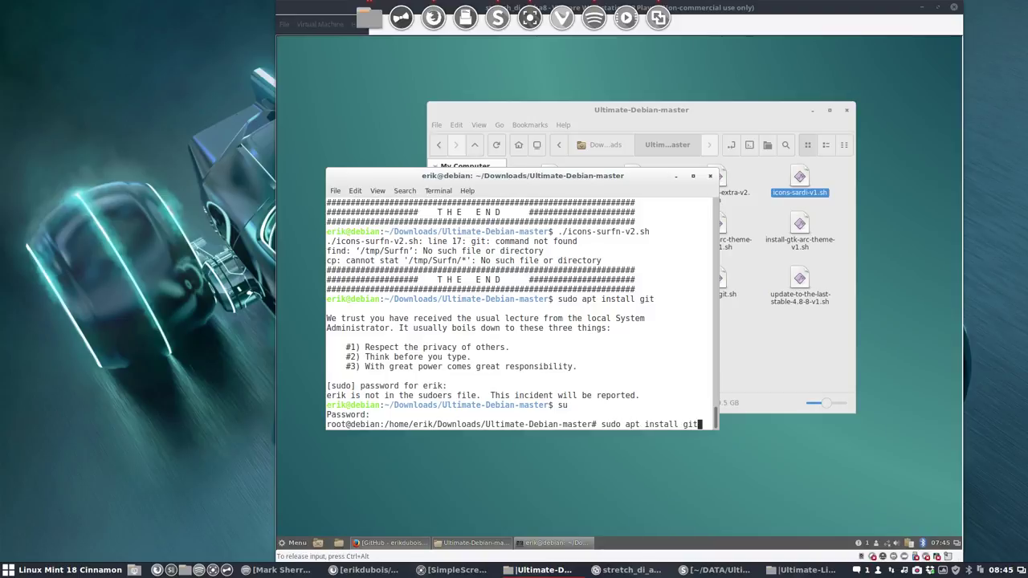
pyautogui.press('Return')
pyautogui.write('y')
pyautogui.press('Return')
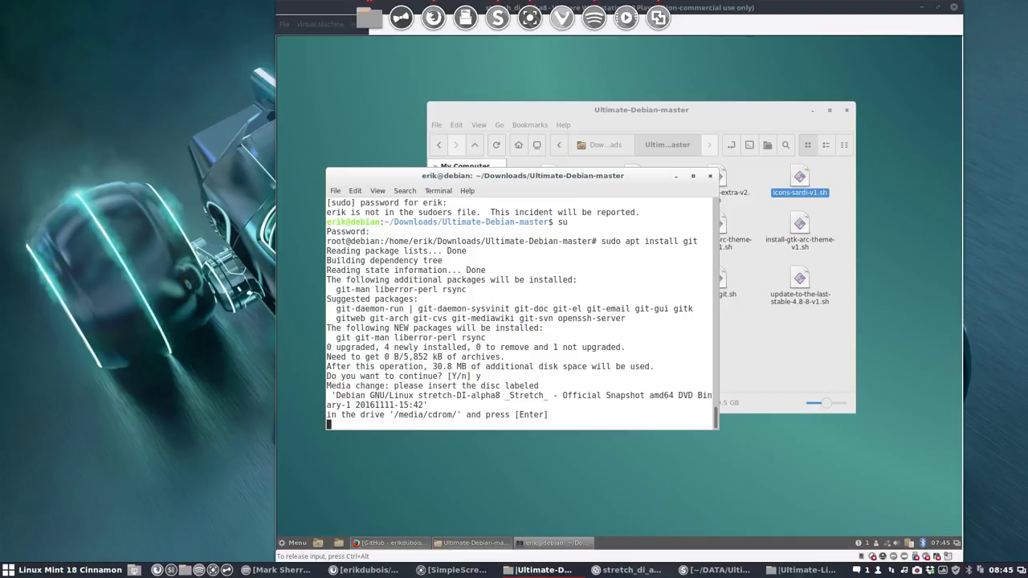
pyautogui.press('Return')
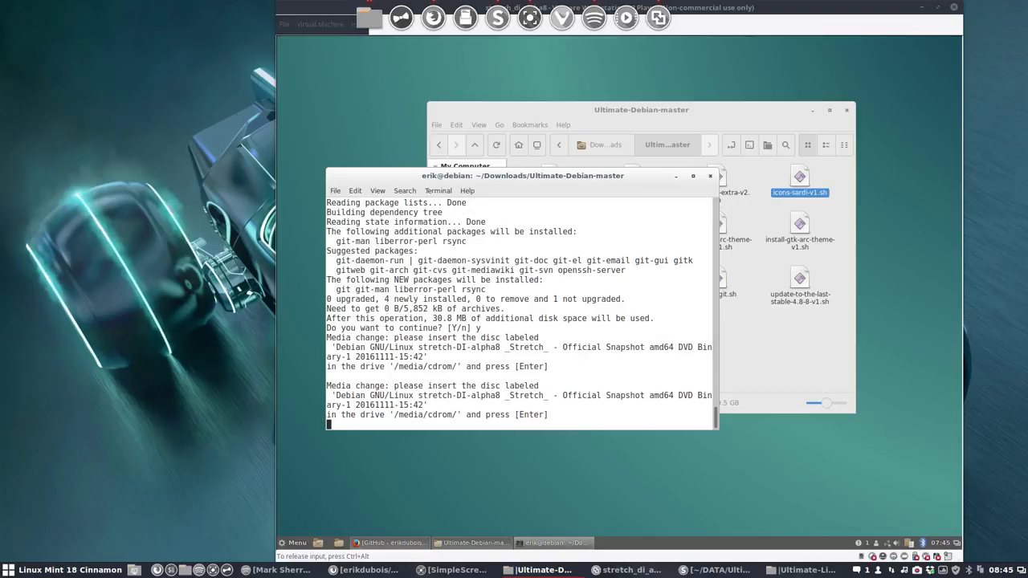
pyautogui.write('i')
pyautogui.hotkey('ctrl', 'c')
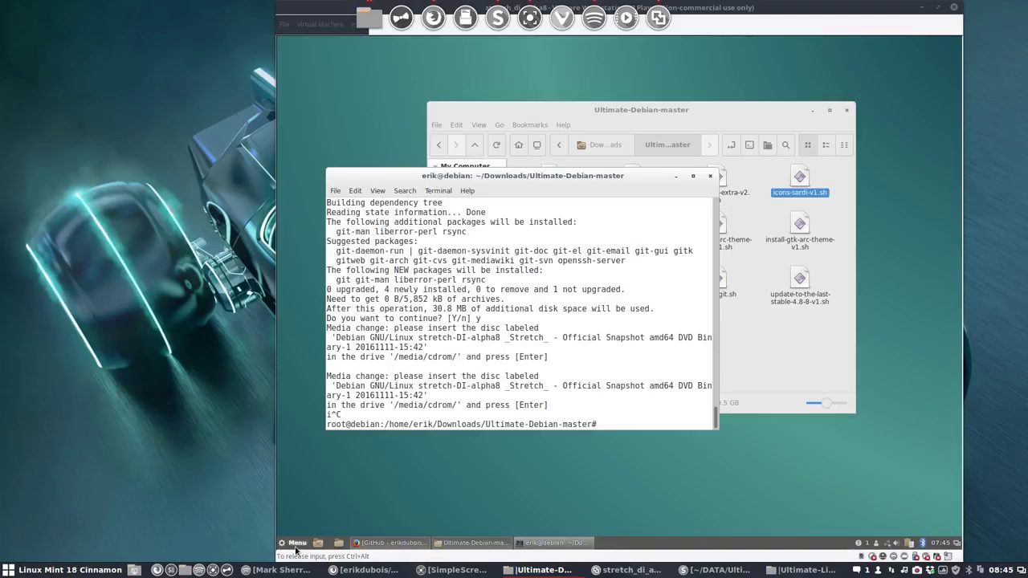
# Step: Find and launch Software & Updates by searching 'source' in the application menu
pyautogui.click(295, 547)
pyautogui.write('sour')
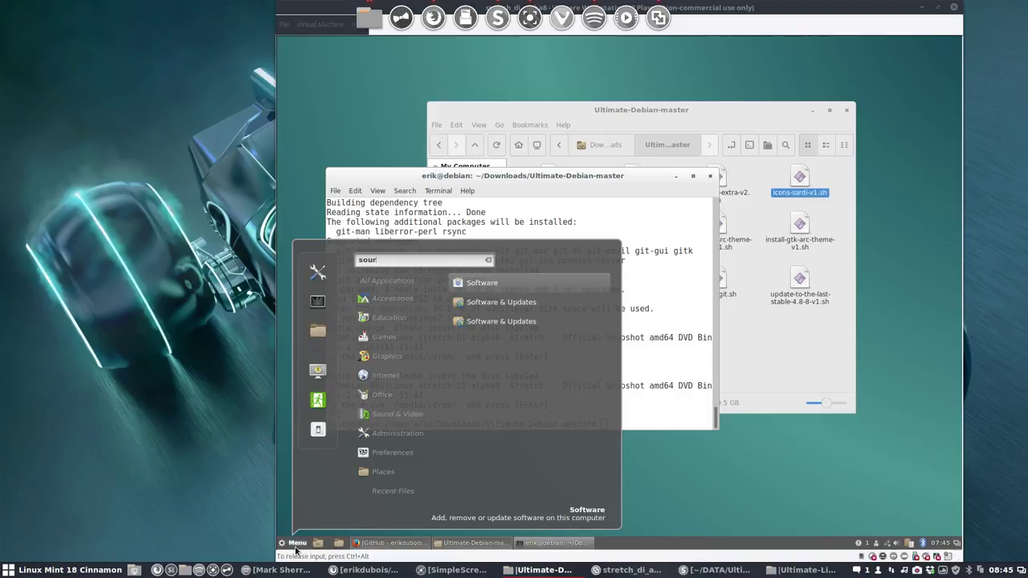
pyautogui.press('Down')
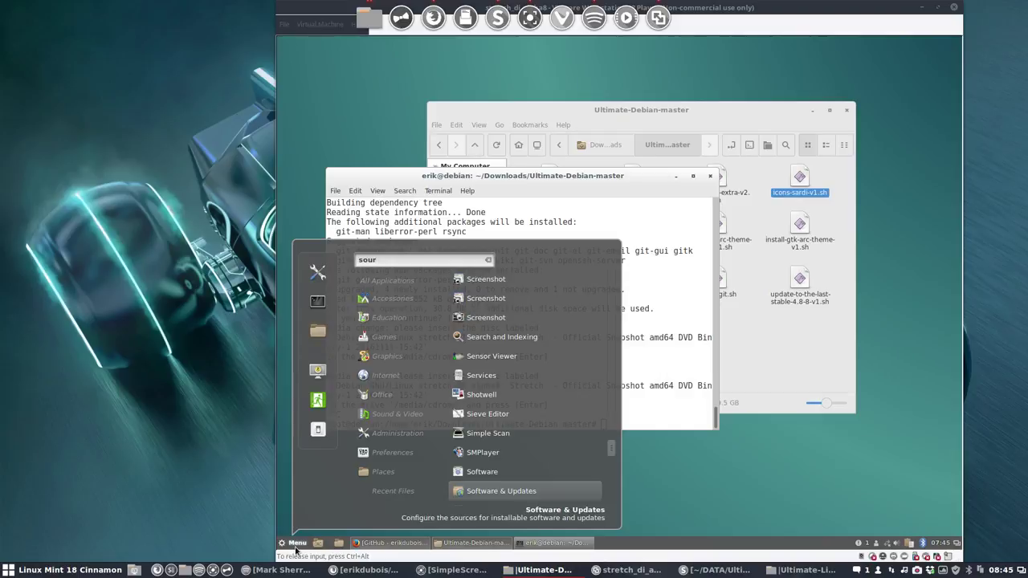
pyautogui.write('ce')
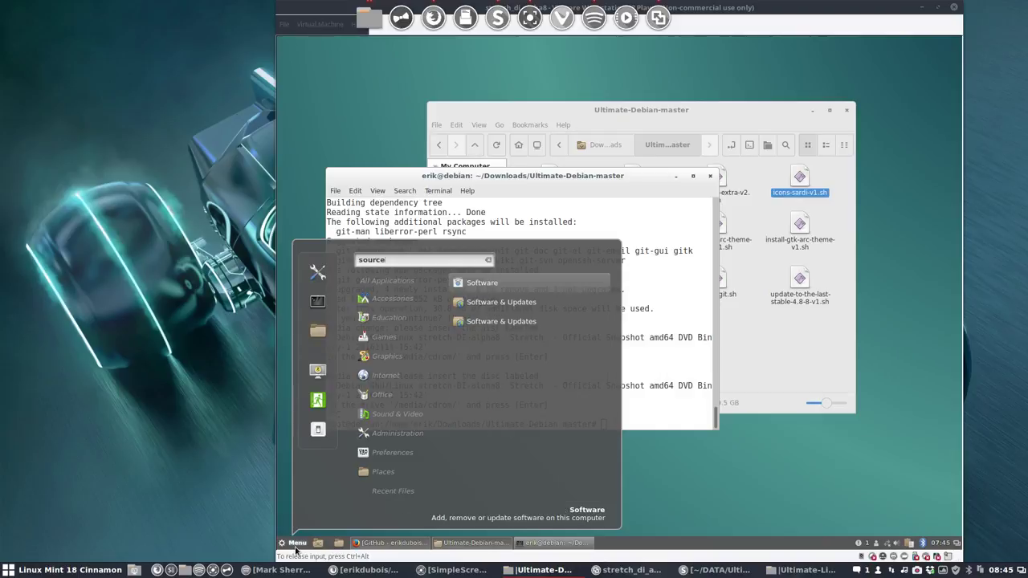
pyautogui.click(514, 301)
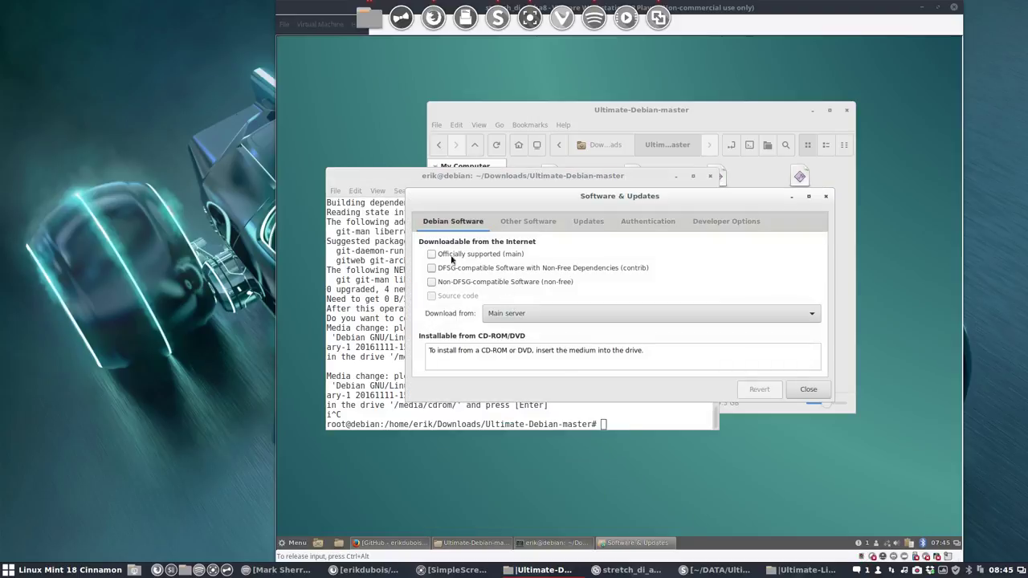
# Step: Untick the CD-ROM source on the Debian Software and Other Software tabs, closing without reloading
pyautogui.click(438, 255)
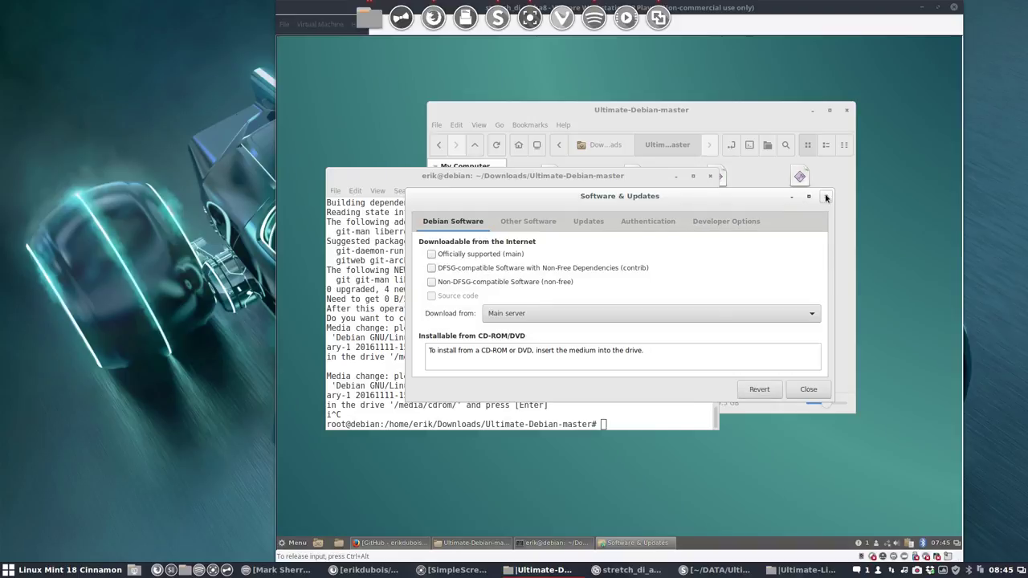
pyautogui.click(528, 222)
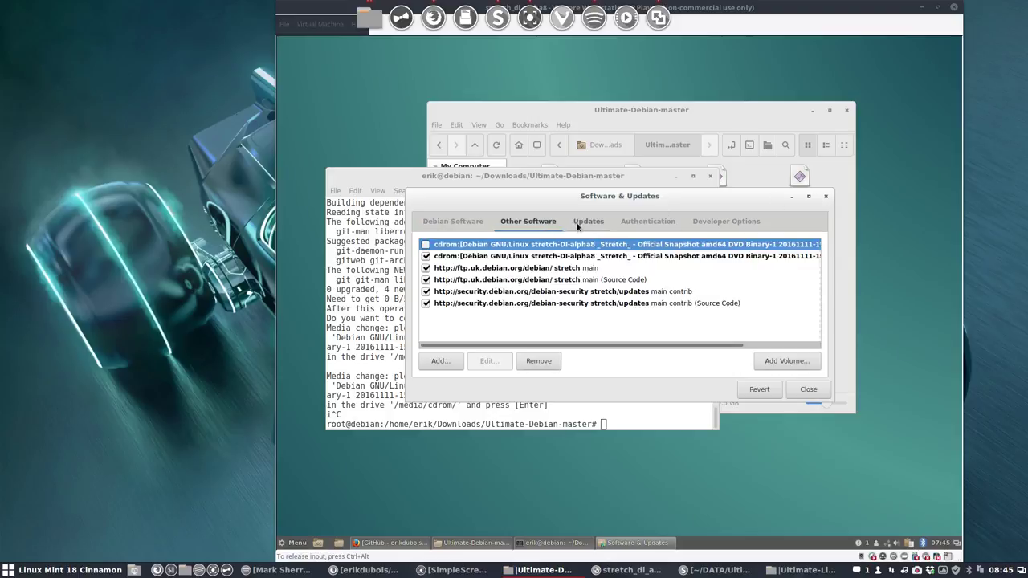
pyautogui.click(426, 257)
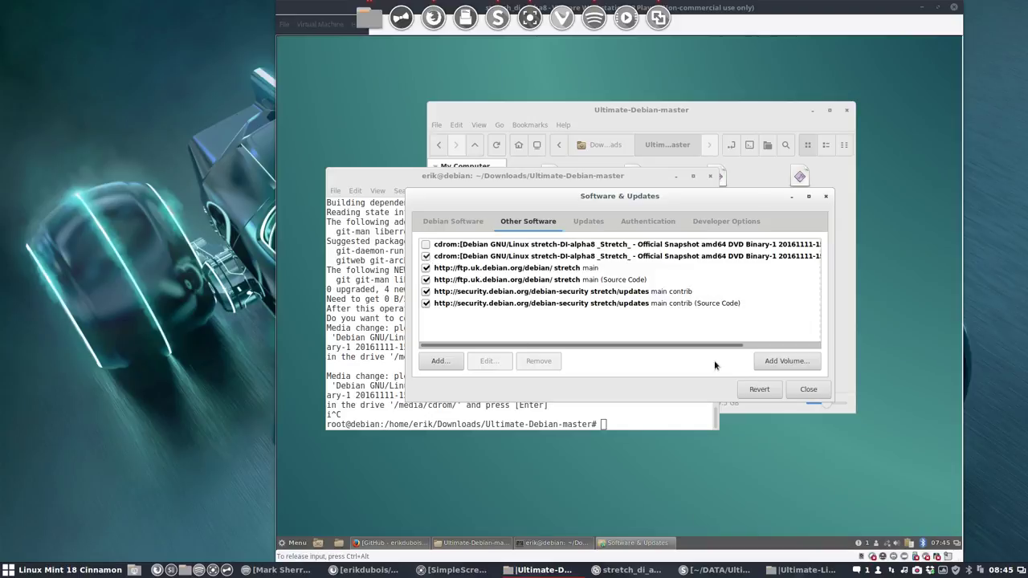
pyautogui.click(807, 393)
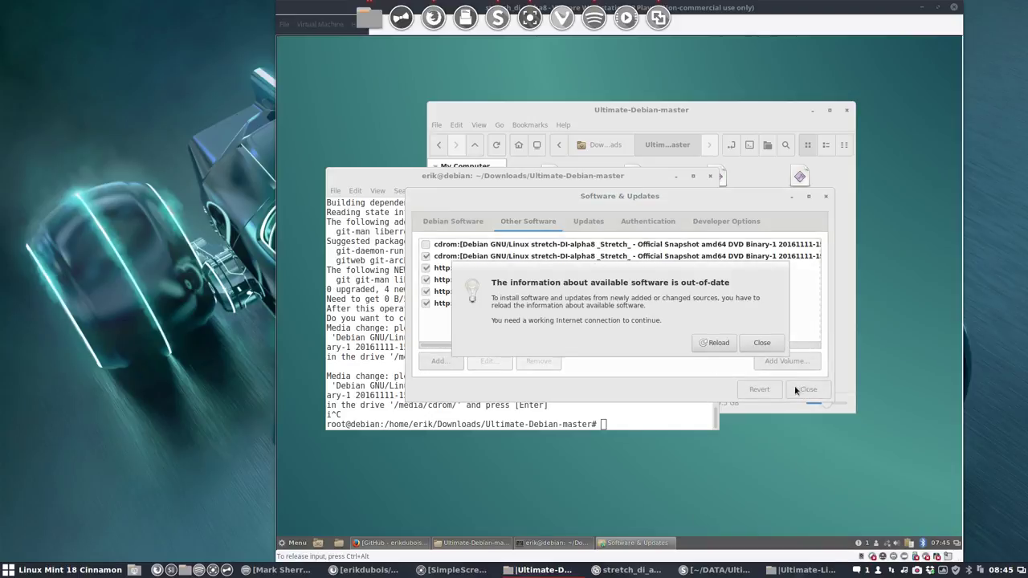
pyautogui.click(756, 347)
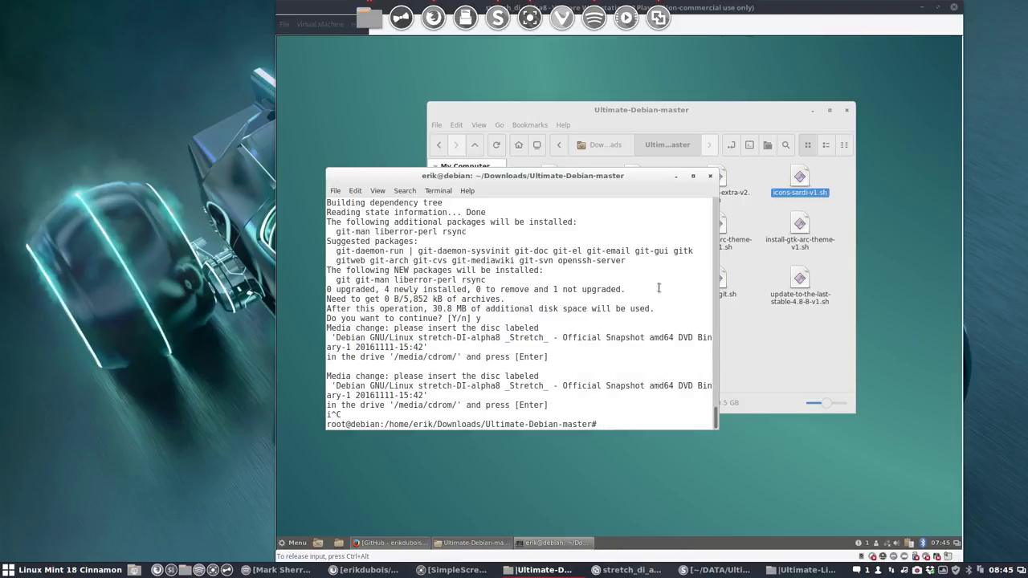
# Step: Close the running terminal and clear the file selection in Nemo
pyautogui.click(710, 175)
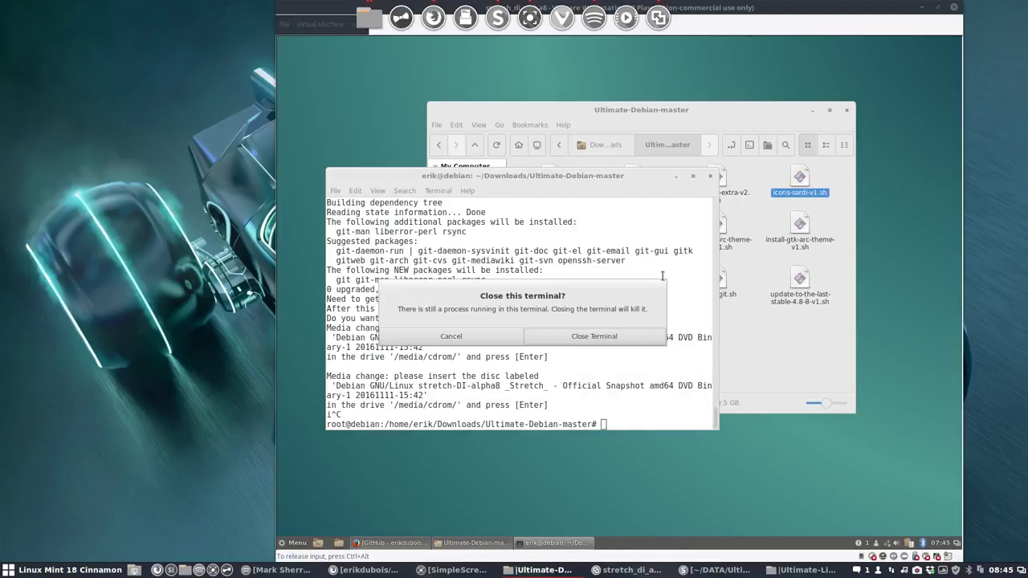
pyautogui.click(623, 338)
pyautogui.click(713, 341)
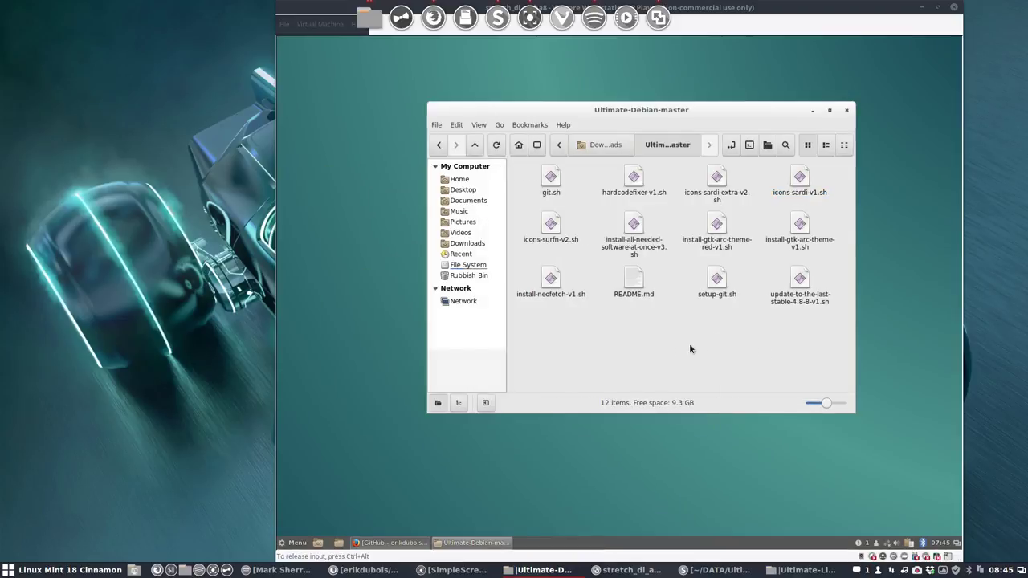
# Step: Choose Sardi Arc in System Settings > Themes > Icons and close the Themes window
pyautogui.click(295, 544)
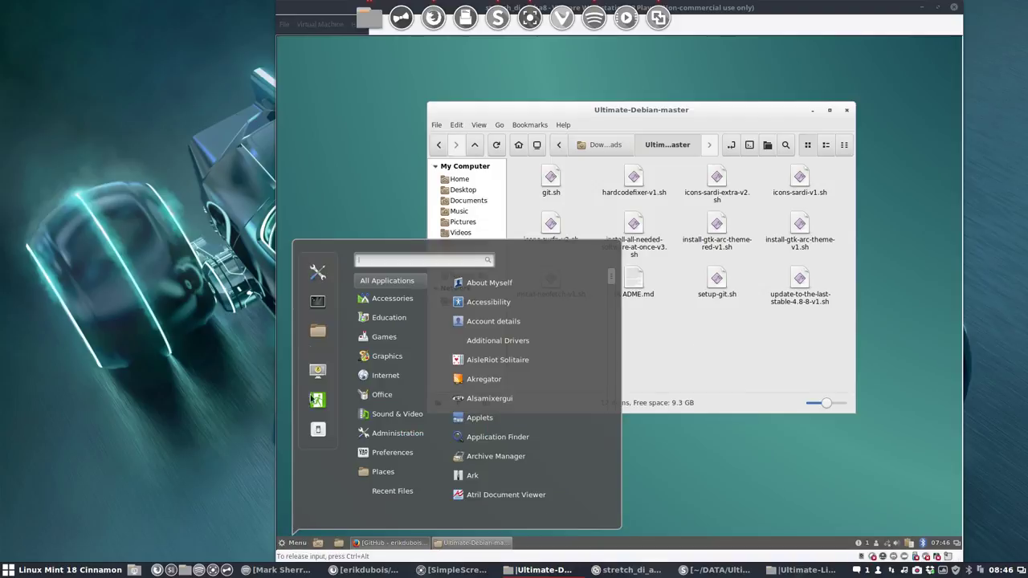
pyautogui.click(317, 272)
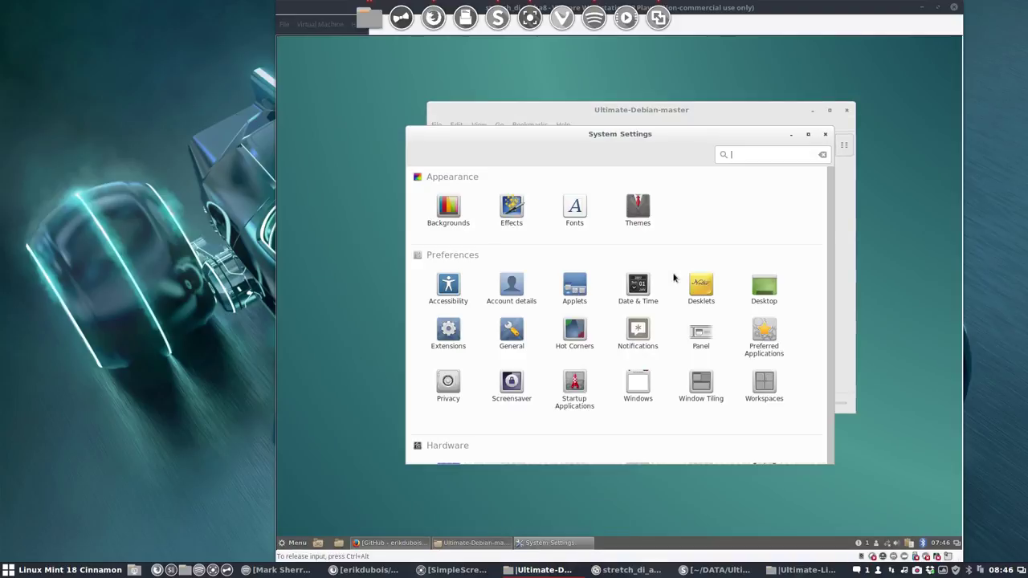
pyautogui.click(640, 219)
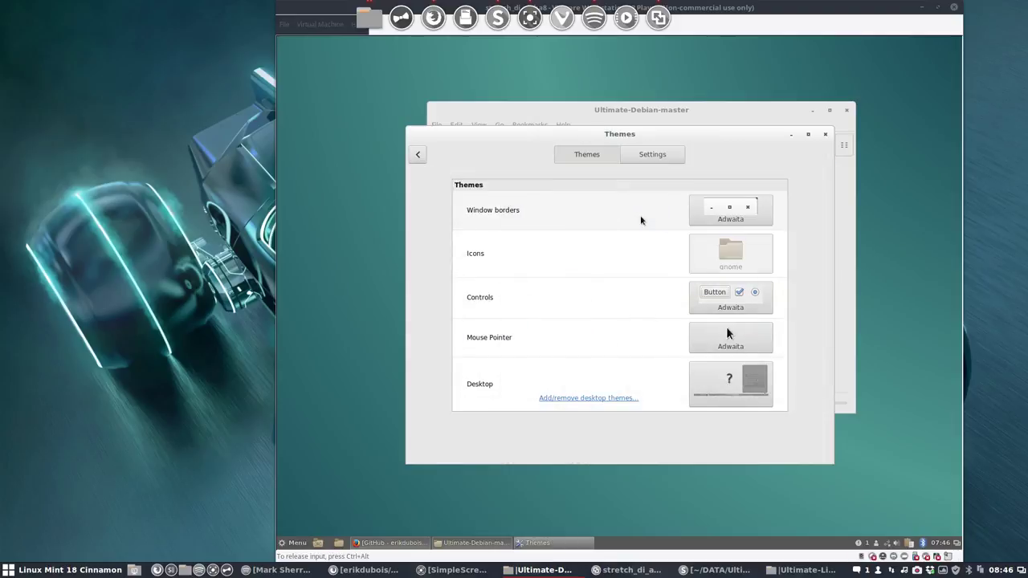
pyautogui.click(731, 250)
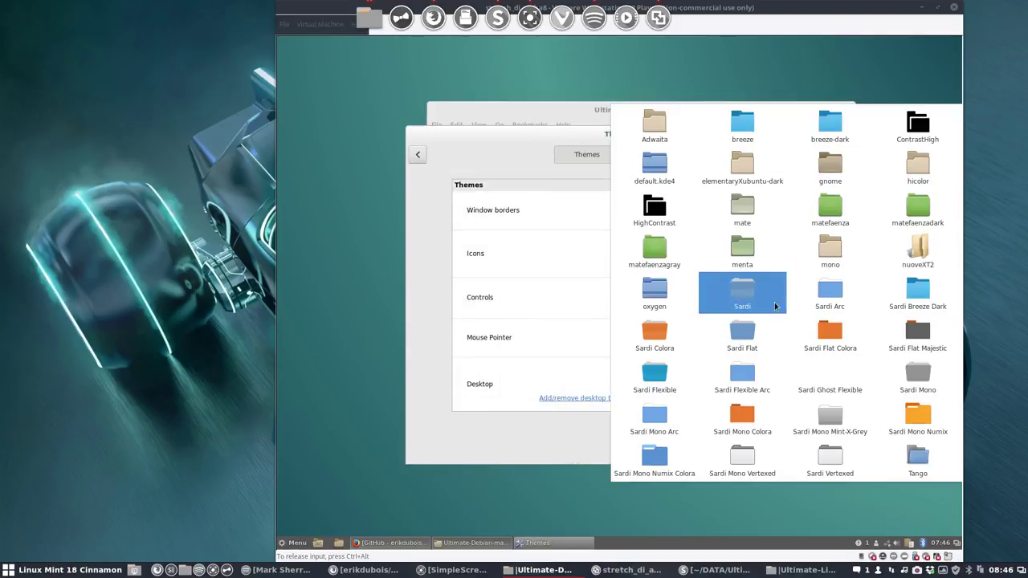
pyautogui.click(830, 294)
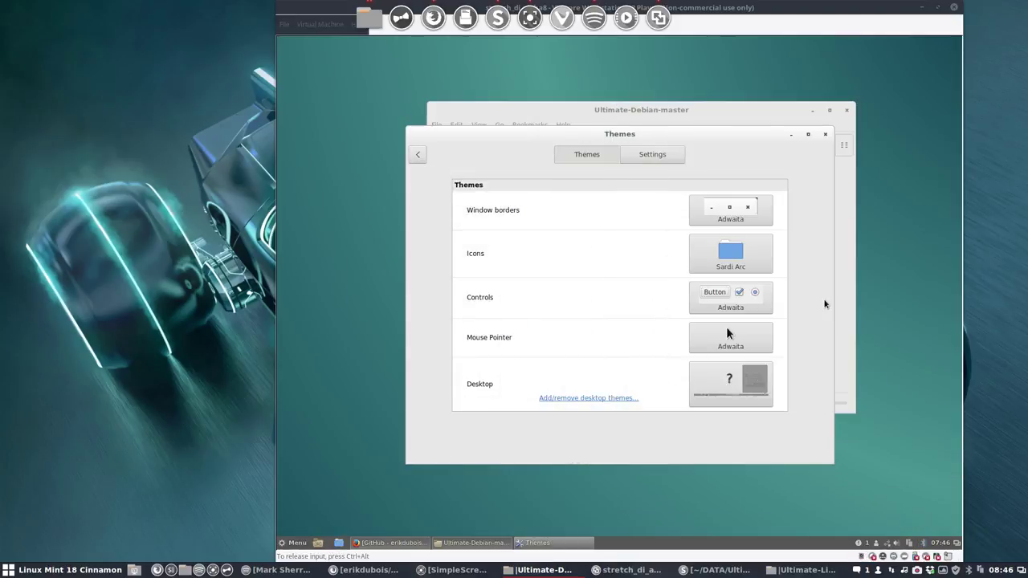
pyautogui.click(827, 135)
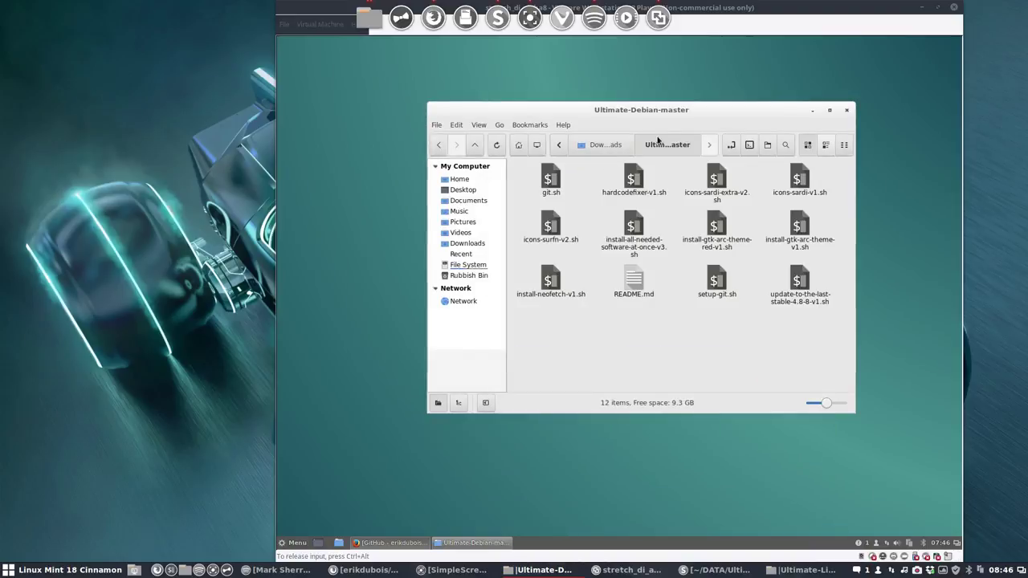
pyautogui.moveTo(656, 113); pyautogui.dragTo(651, 126)
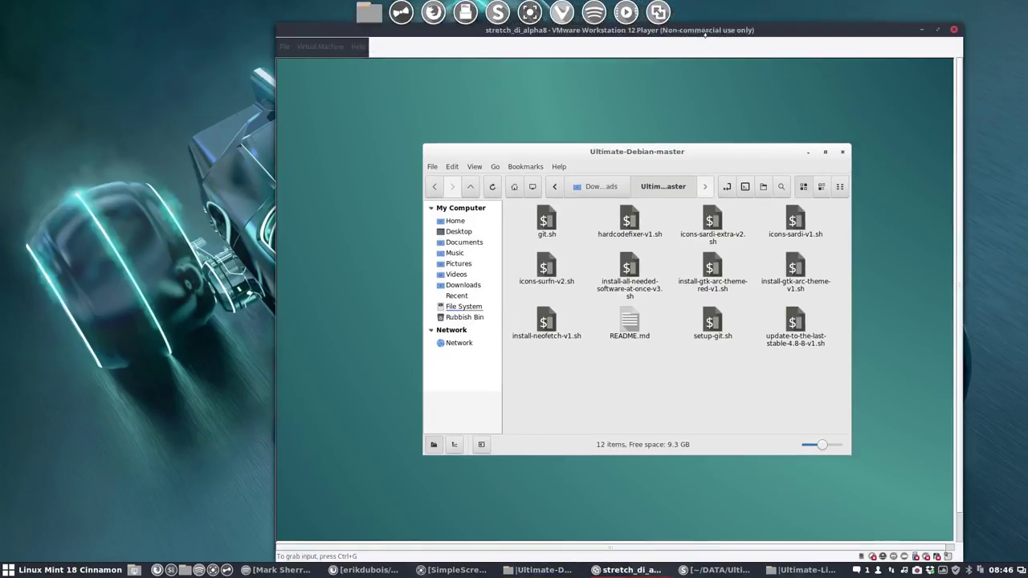
# Step: Maximize the Player window and browse the guest's application menu
pyautogui.doubleClick(634, 43)
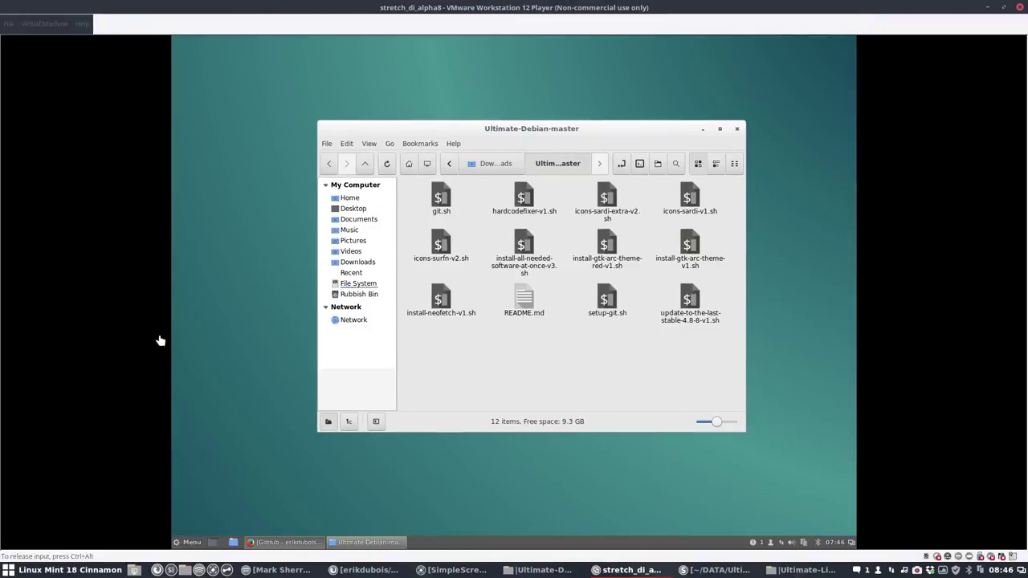
pyautogui.click(187, 545)
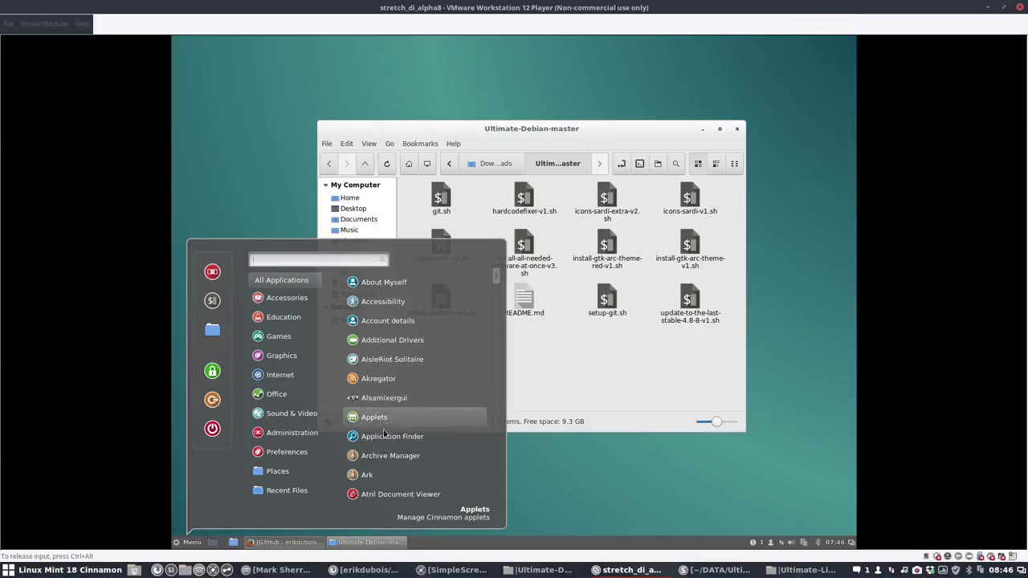
pyautogui.scroll(-8, 384, 471)
pyautogui.scroll(-6, 385, 472)
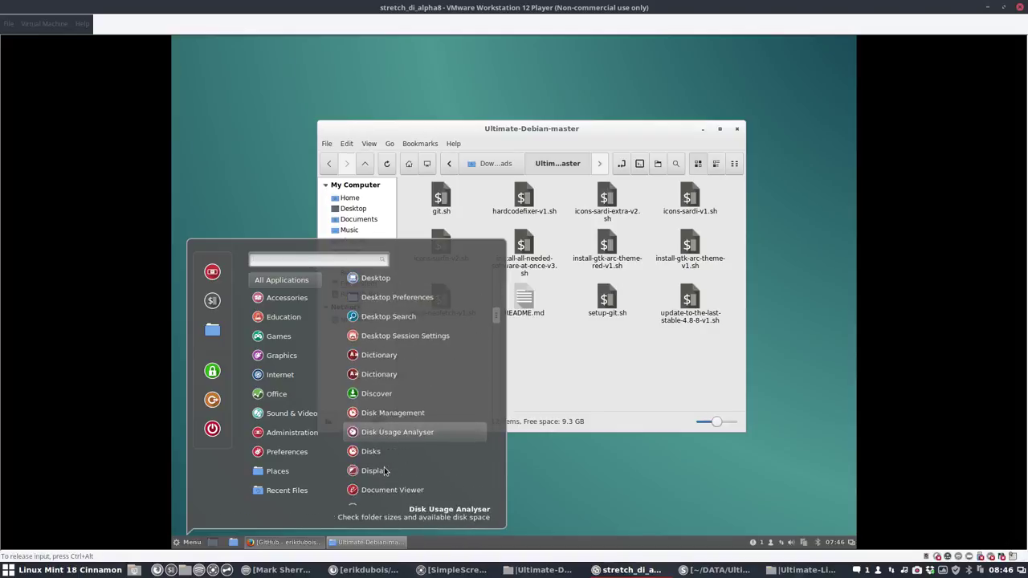
pyautogui.click(570, 289)
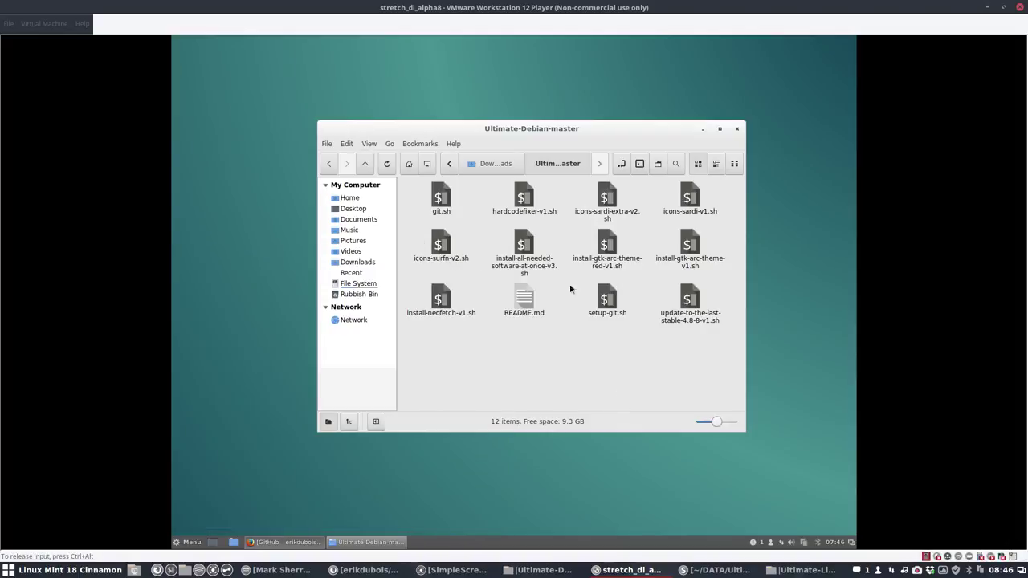
# Step: Run hardcodefixer-v1.sh in a terminal from Nemo, aborting when sudo is refused
pyautogui.doubleClick(525, 198)
pyautogui.click(427, 329)
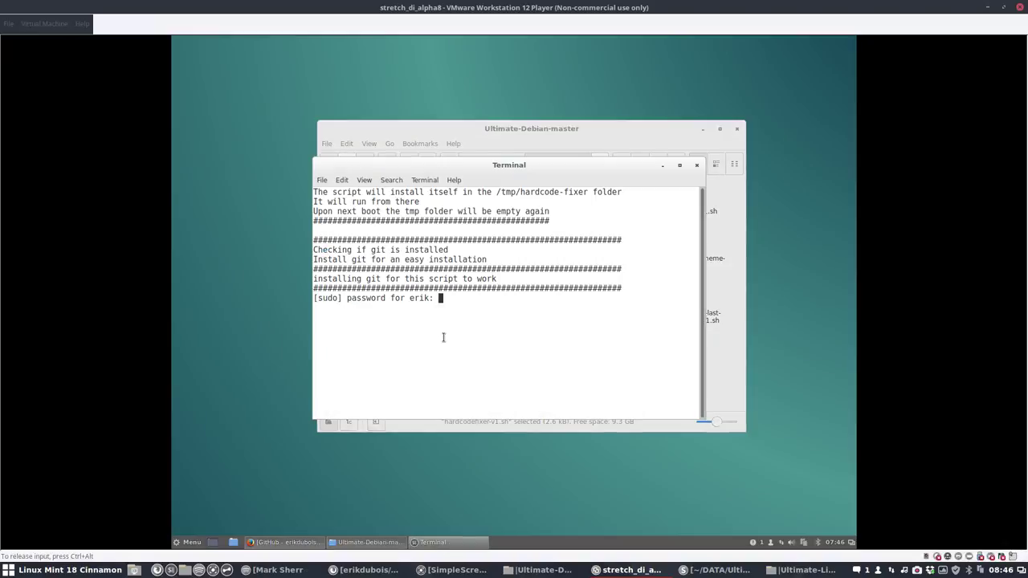
pyautogui.press('Return')
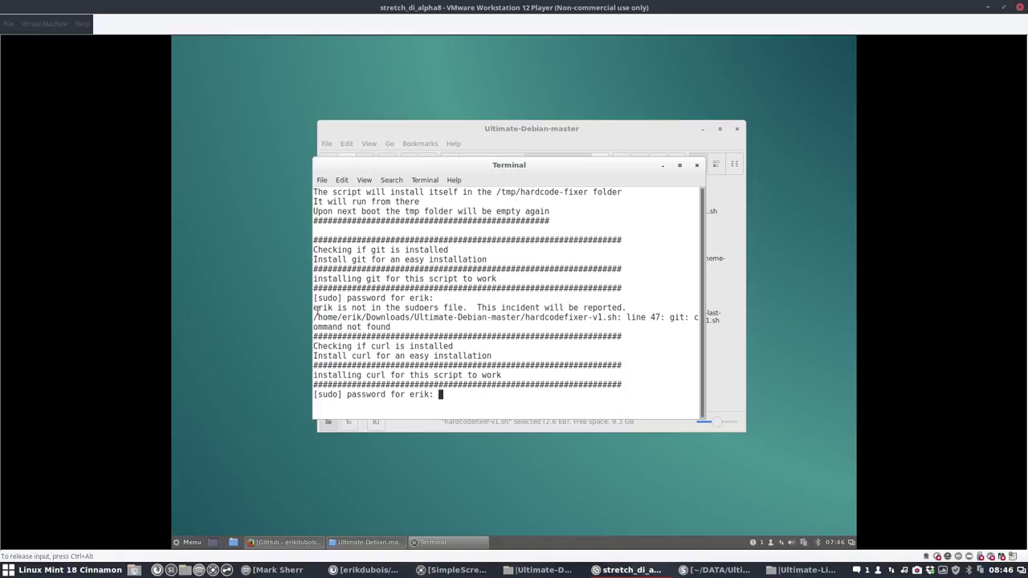
pyautogui.doubleClick(321, 308)
pyautogui.click(474, 359)
pyautogui.press('Return')
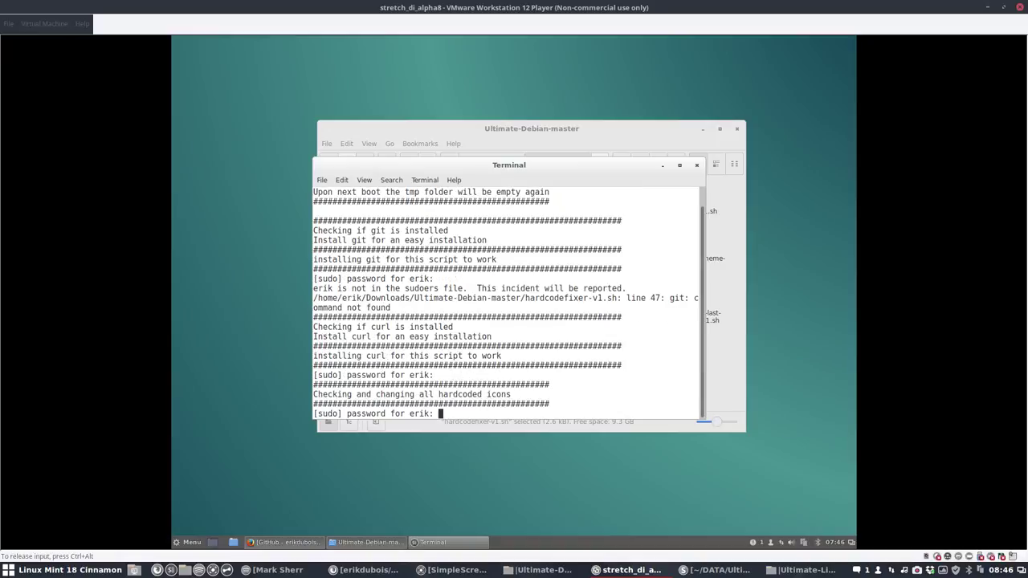
pyautogui.hotkey('ctrl', 'c')
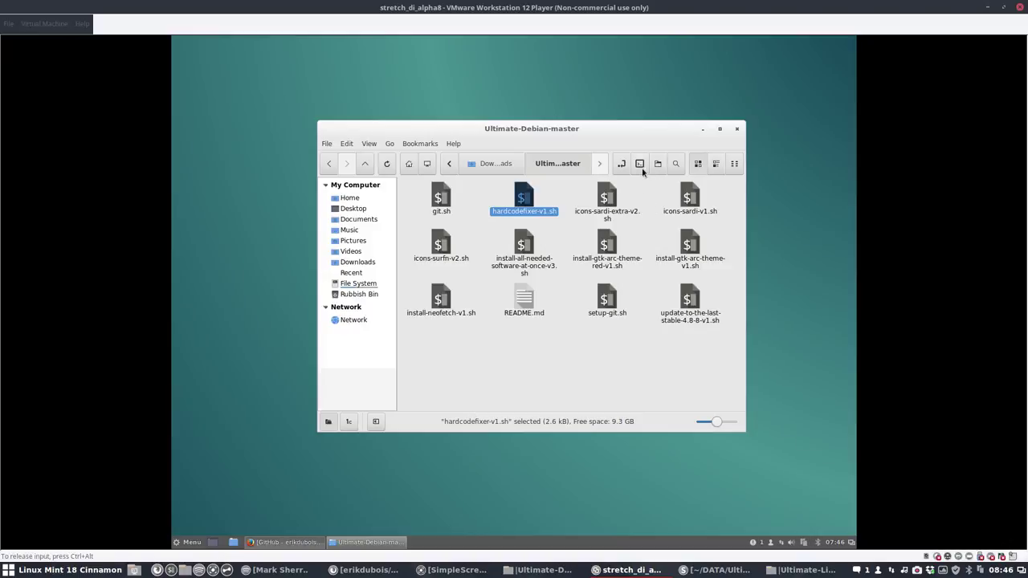
# Step: Open a terminal in the script folder, su to root, and run ./hardcodefixer-v1.sh
pyautogui.click(640, 165)
pyautogui.write('su')
pyautogui.press('Return')
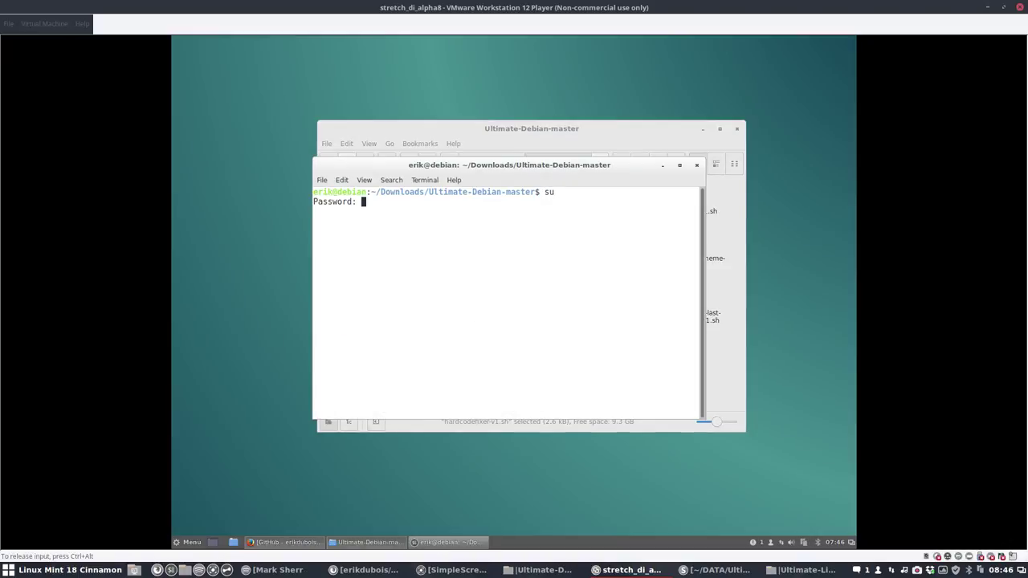
pyautogui.press('Return')
pyautogui.write('ls')
pyautogui.press('Return')
pyautogui.write('./h')
pyautogui.press('Tab')
pyautogui.press('Return')
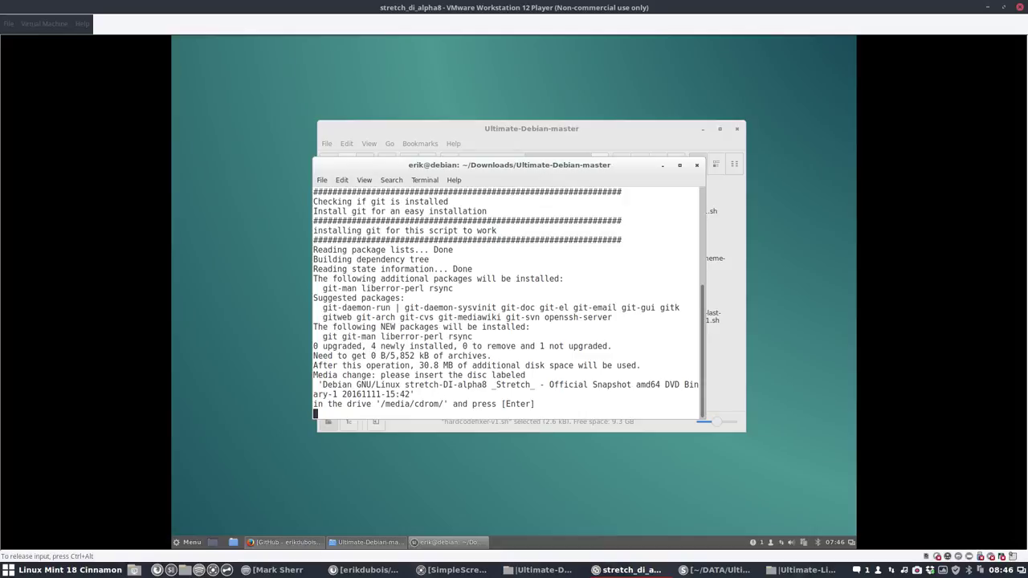
# Step: Answer the script's prompts and continue past the disc prompt until it prints THE END
pyautogui.rightClick(917, 572)
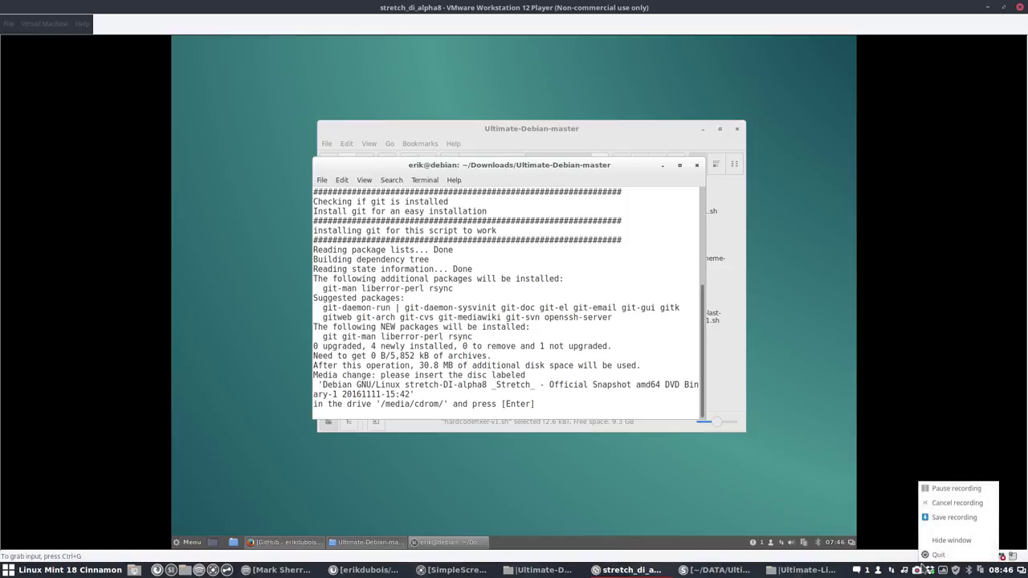
pyautogui.click(954, 489)
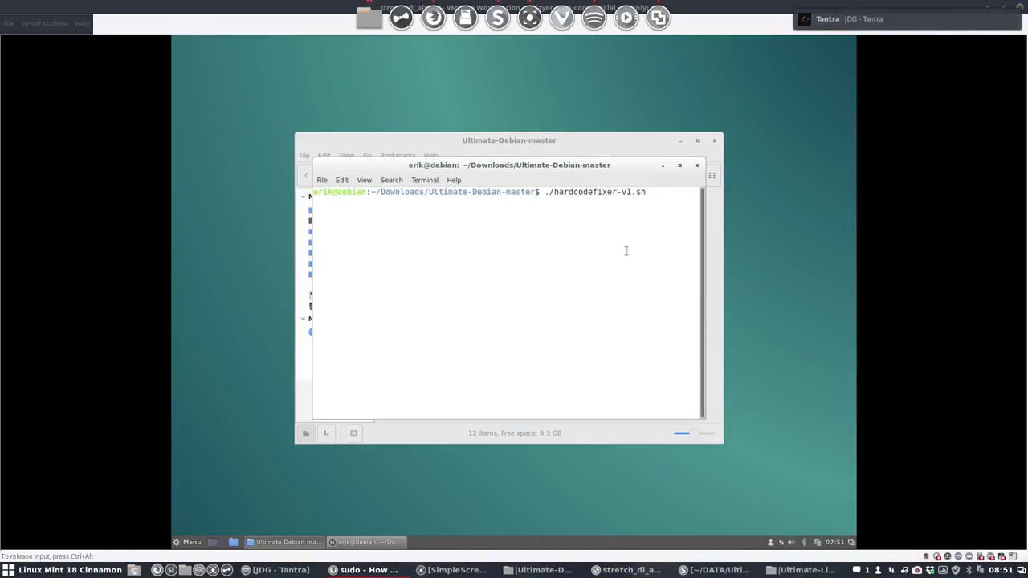
pyautogui.press('Return')
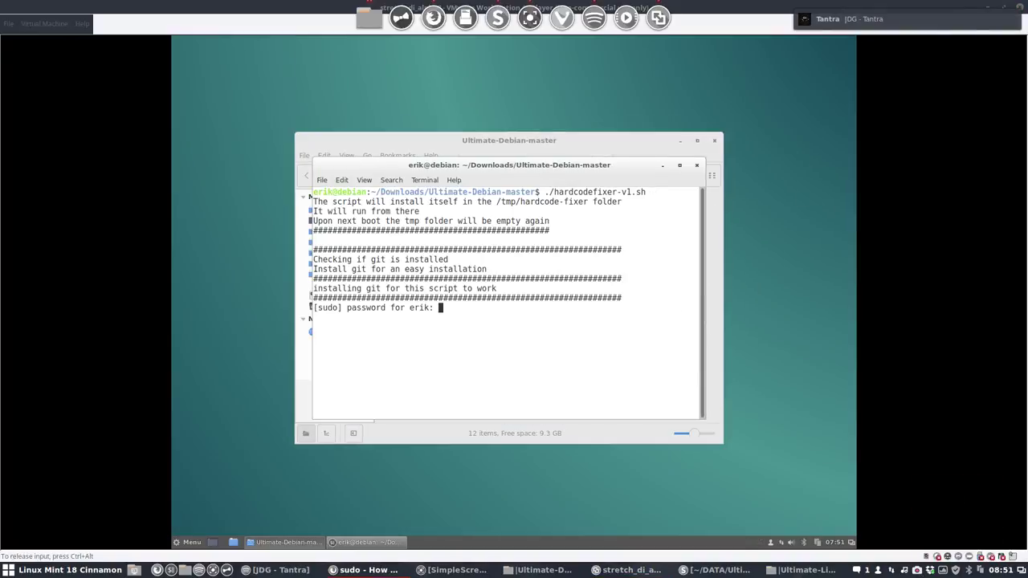
pyautogui.press('Return')
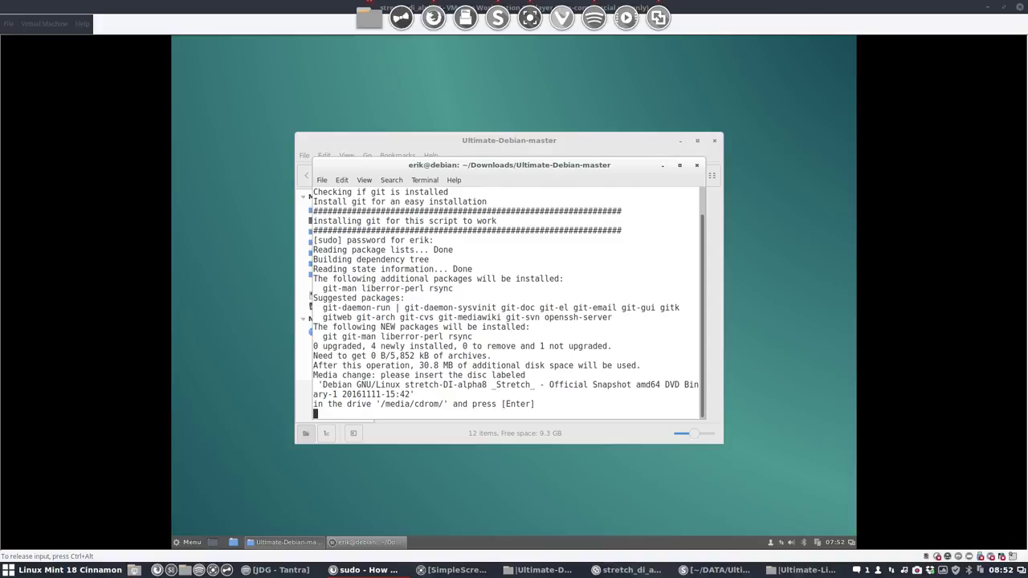
pyautogui.click(929, 572)
pyautogui.click(944, 491)
pyautogui.click(571, 375)
pyautogui.press('Return')
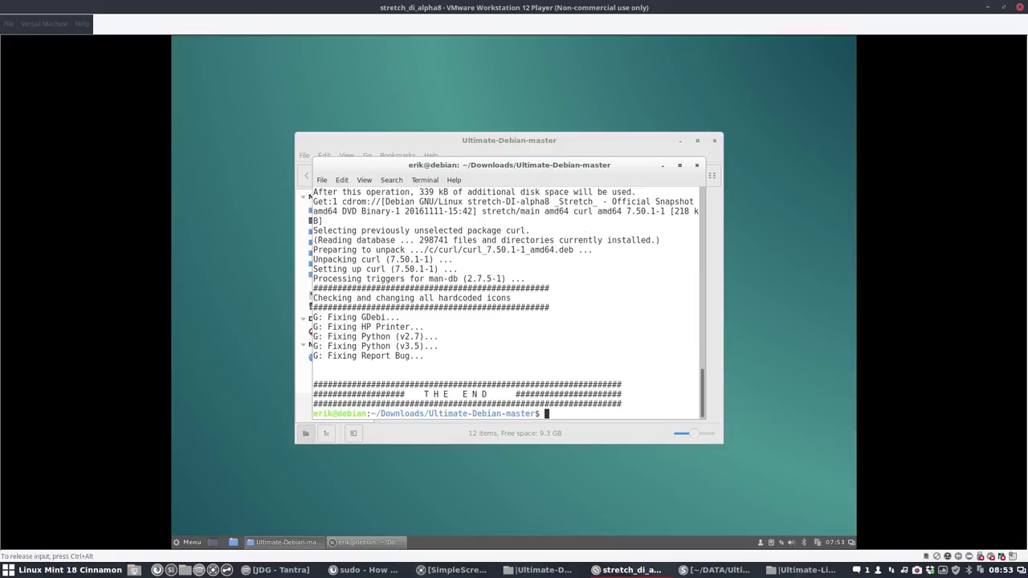
# Step: Close the terminal and script folder, then navigate a new file manager to /usr/share/applications
pyautogui.click(696, 165)
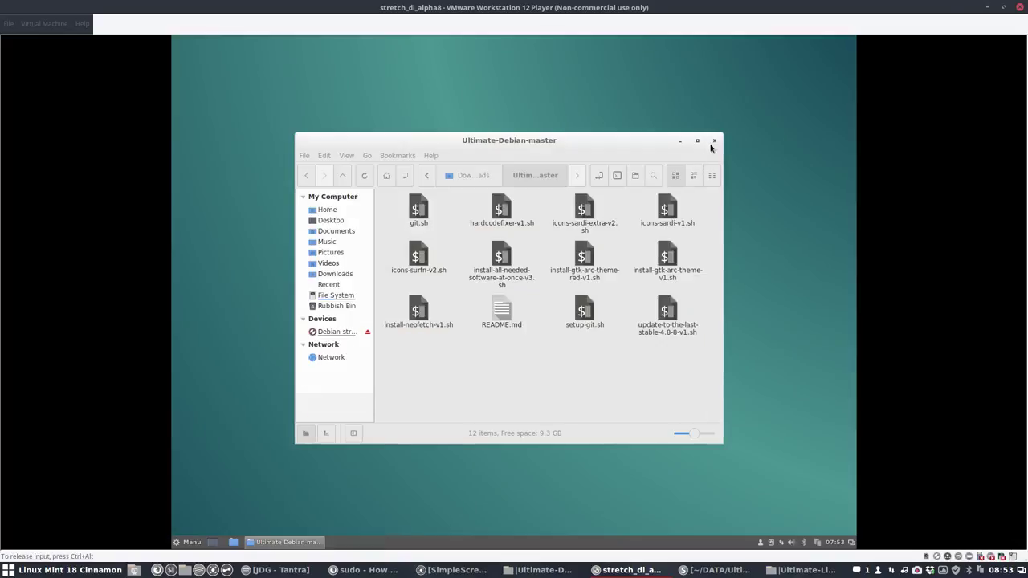
pyautogui.click(714, 141)
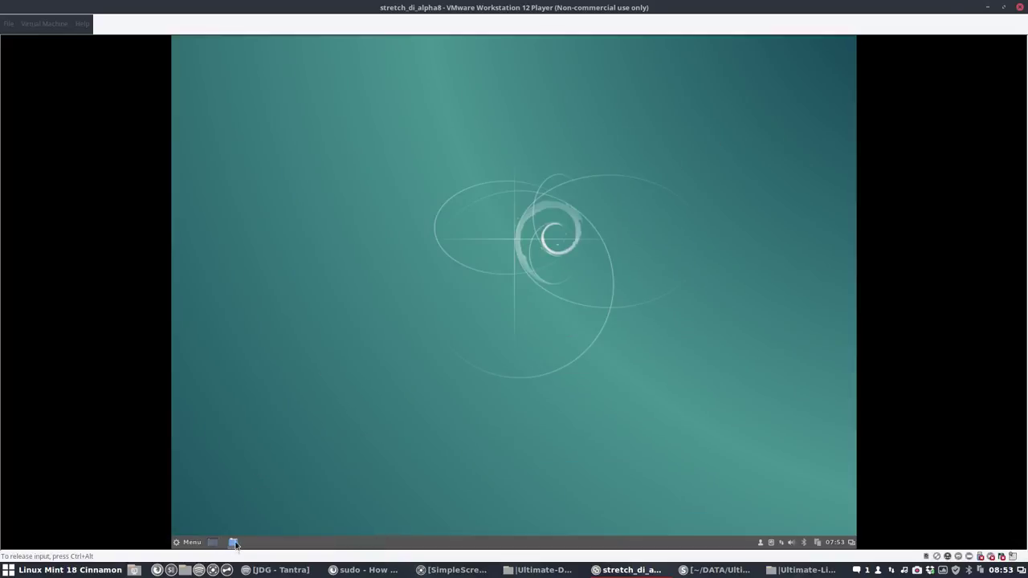
pyautogui.click(233, 543)
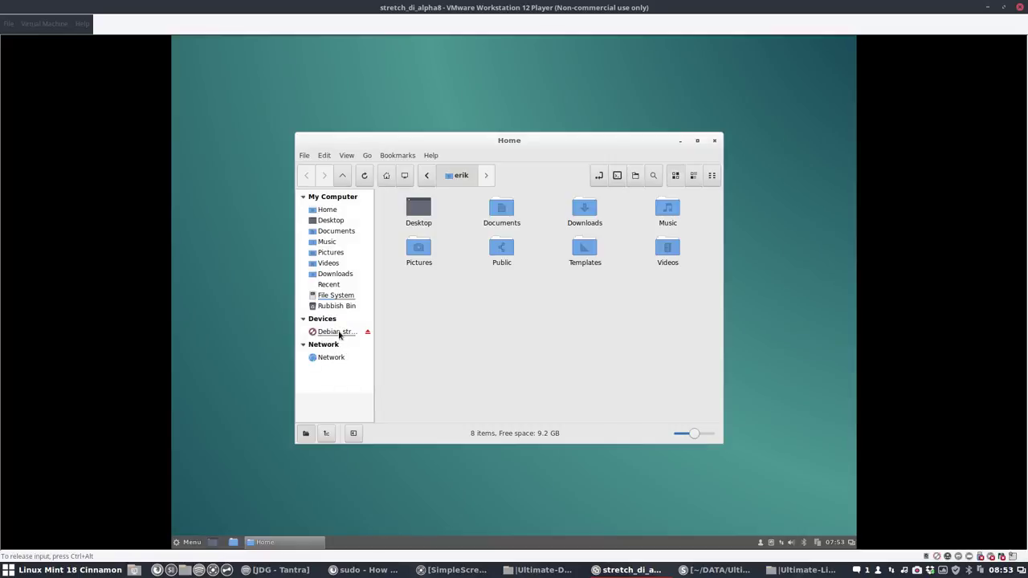
pyautogui.click(336, 296)
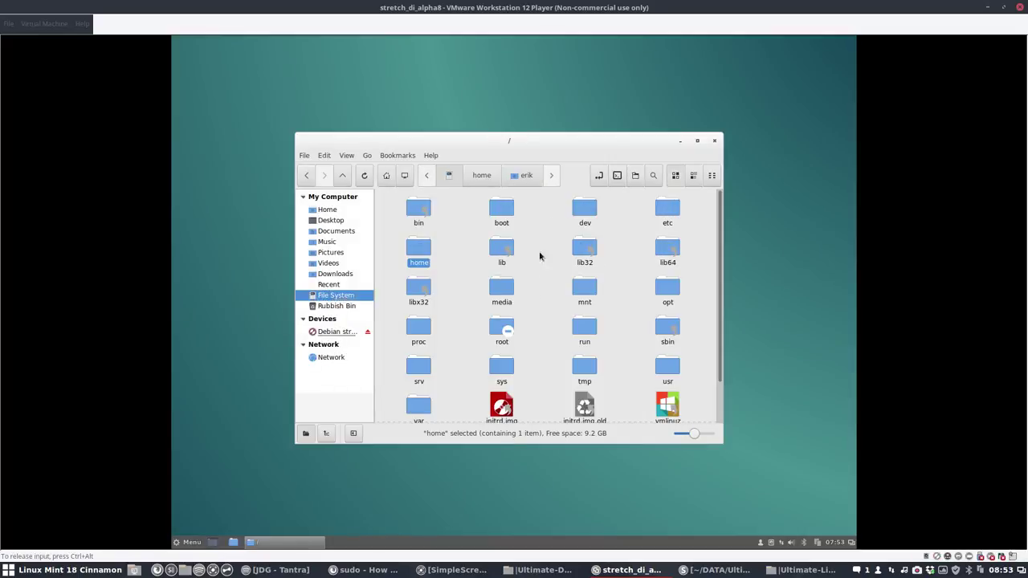
pyautogui.doubleClick(617, 316)
pyautogui.doubleClick(452, 237)
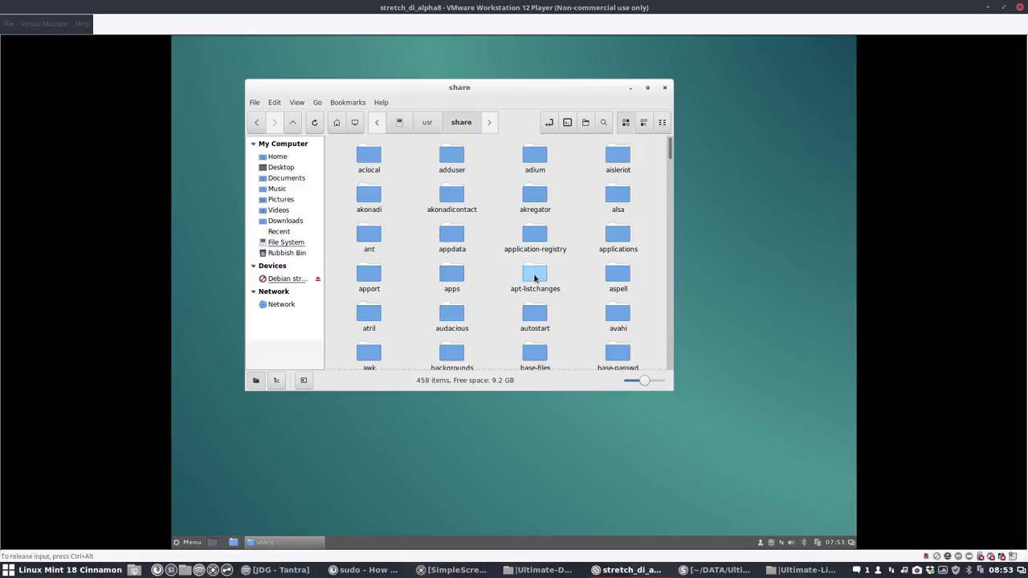
pyautogui.doubleClick(616, 233)
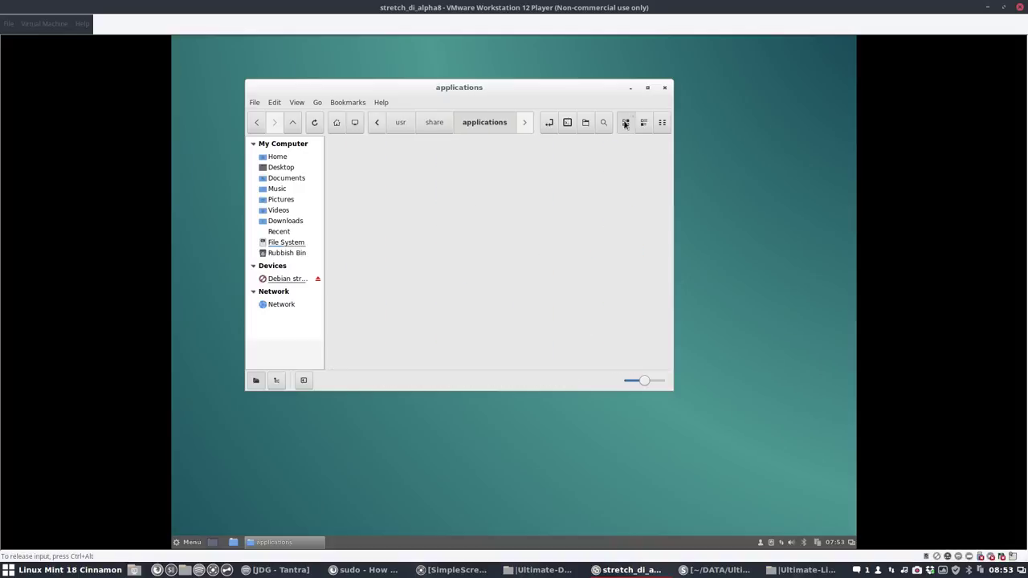
# Step: Maximize the window and scroll through the launchers' icons from Alsamixergui onward
pyautogui.click(647, 88)
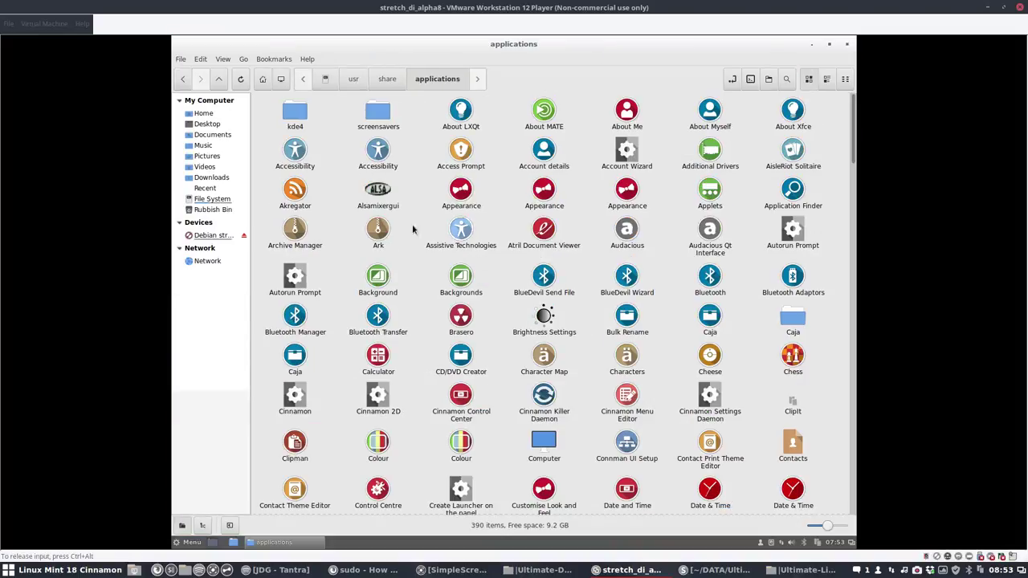
pyautogui.click(375, 190)
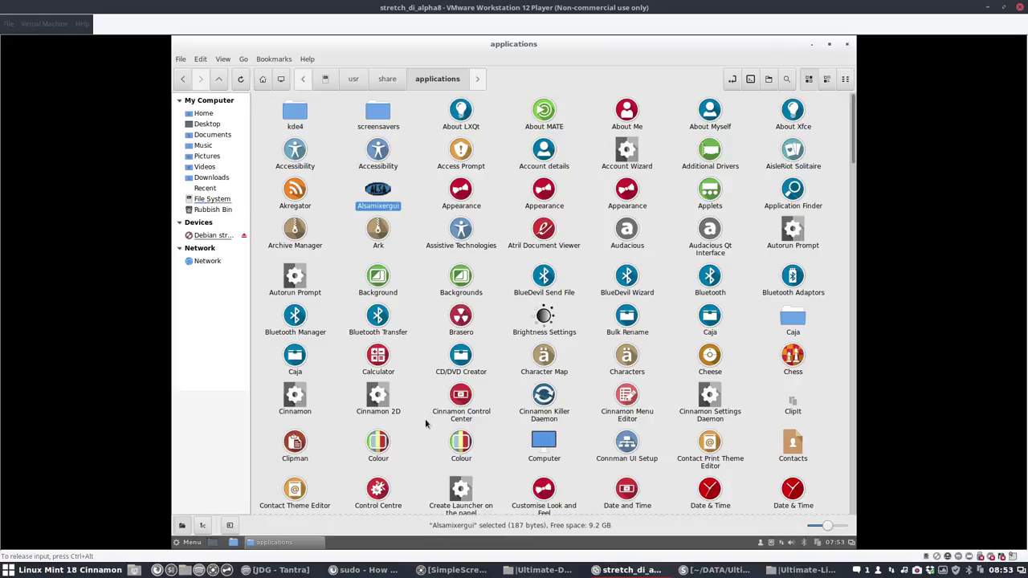
pyautogui.scroll(-2, 428, 442)
pyautogui.scroll(-3, 430, 470)
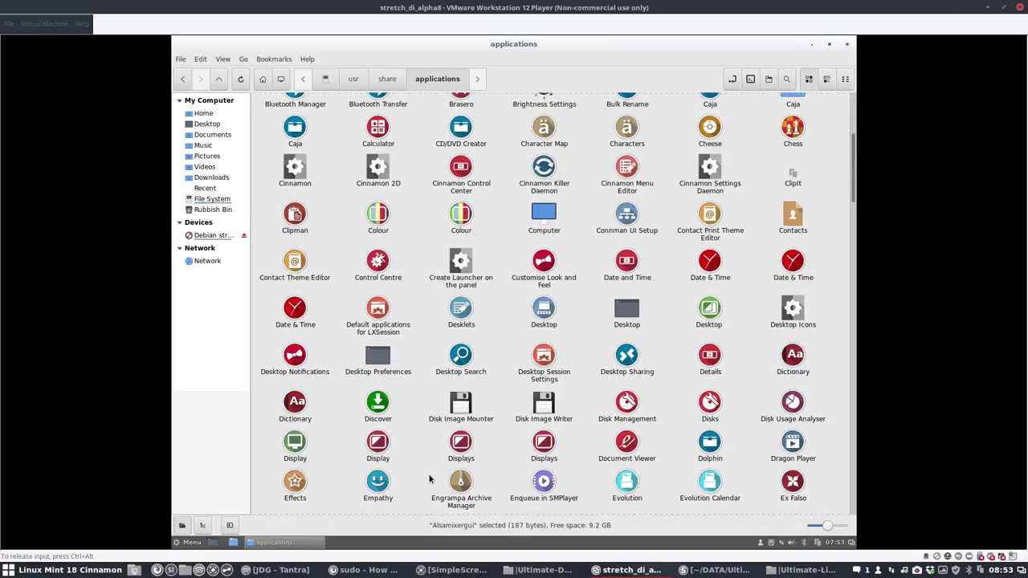
pyautogui.scroll(-2, 430, 480)
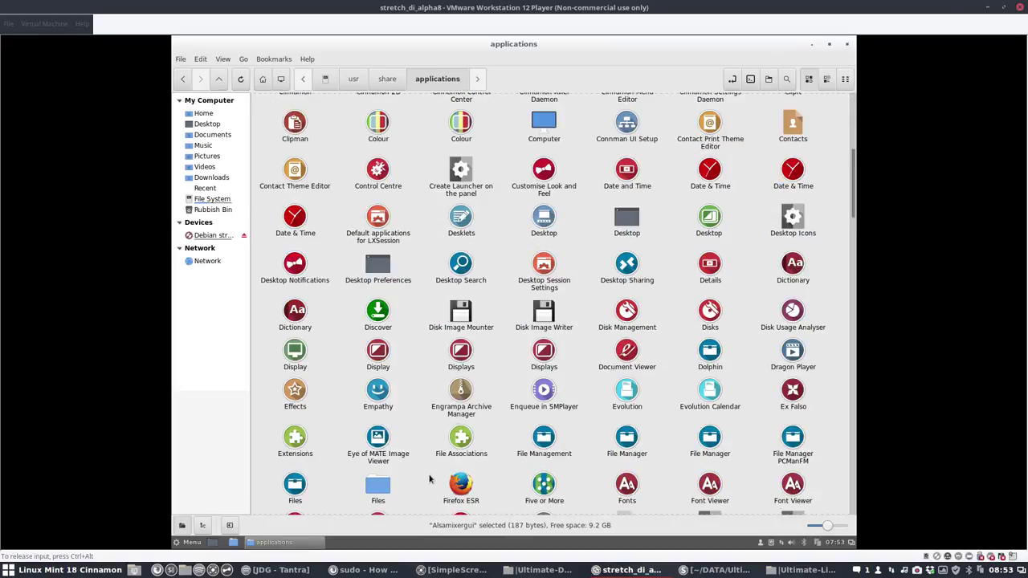
# Step: Pick Sardi Flexible under System Settings > Themes > Icons, then close Themes with Alt+F4
pyautogui.click(185, 543)
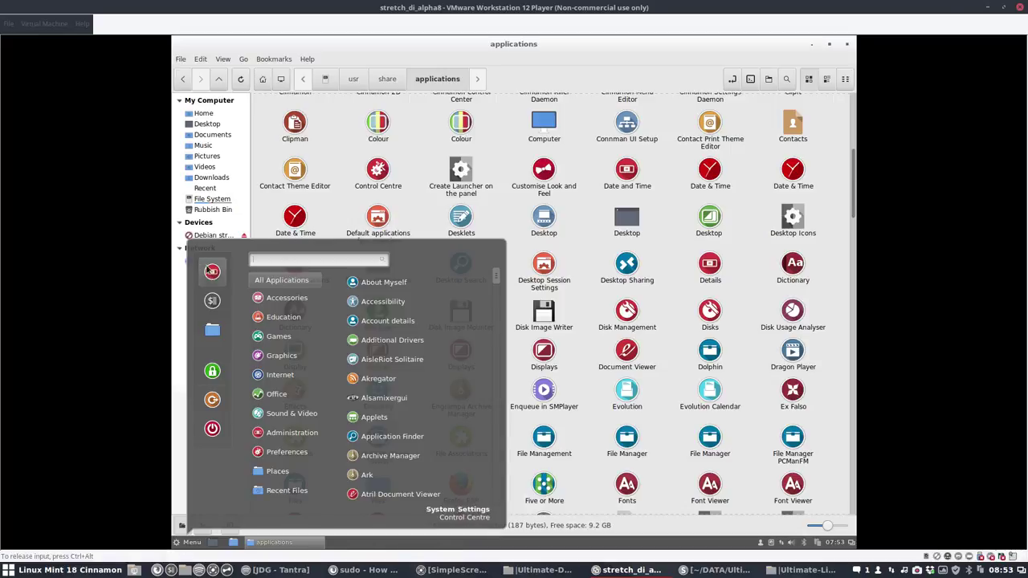
pyautogui.click(212, 272)
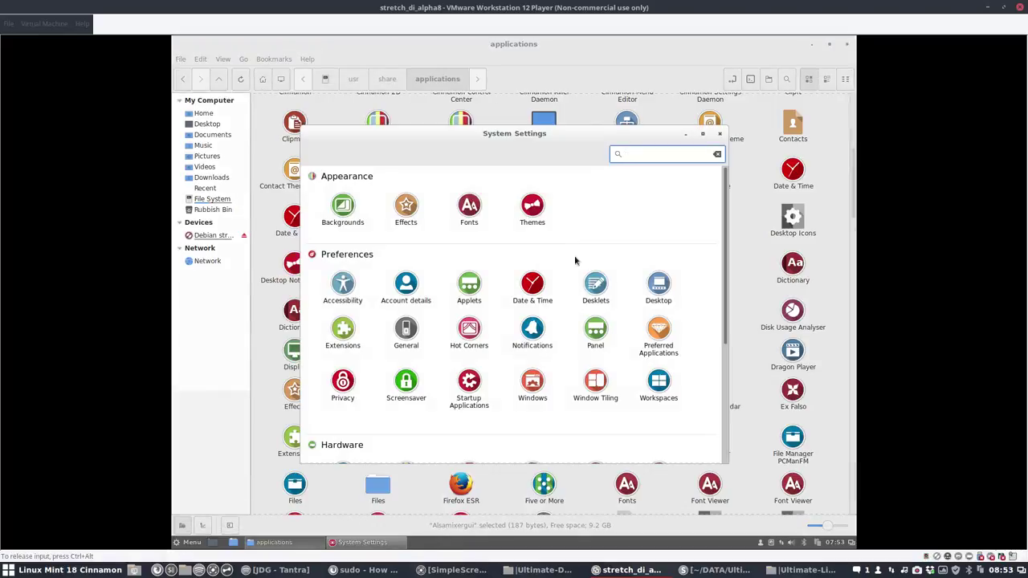
pyautogui.click(532, 201)
pyautogui.click(631, 262)
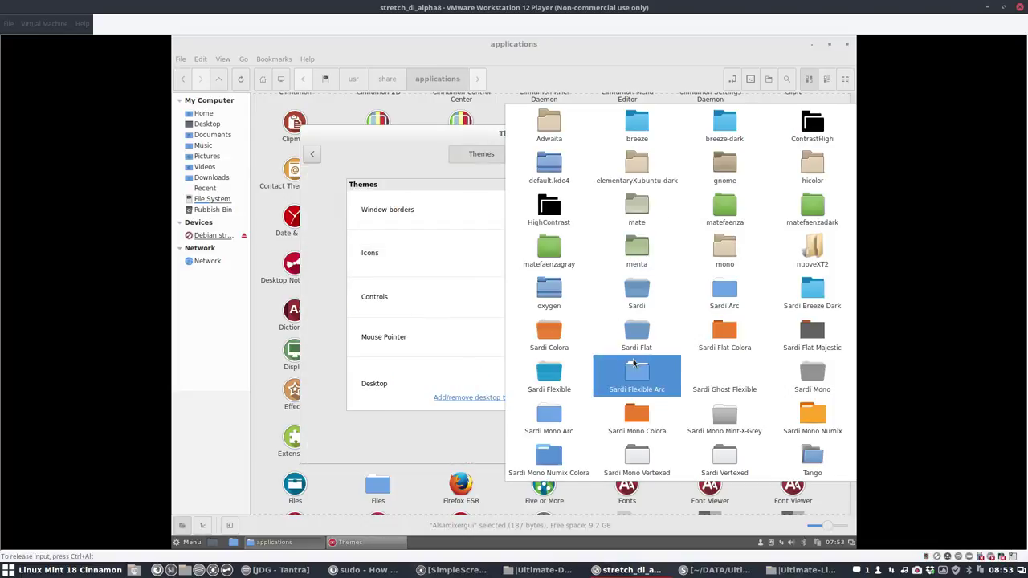
pyautogui.click(583, 366)
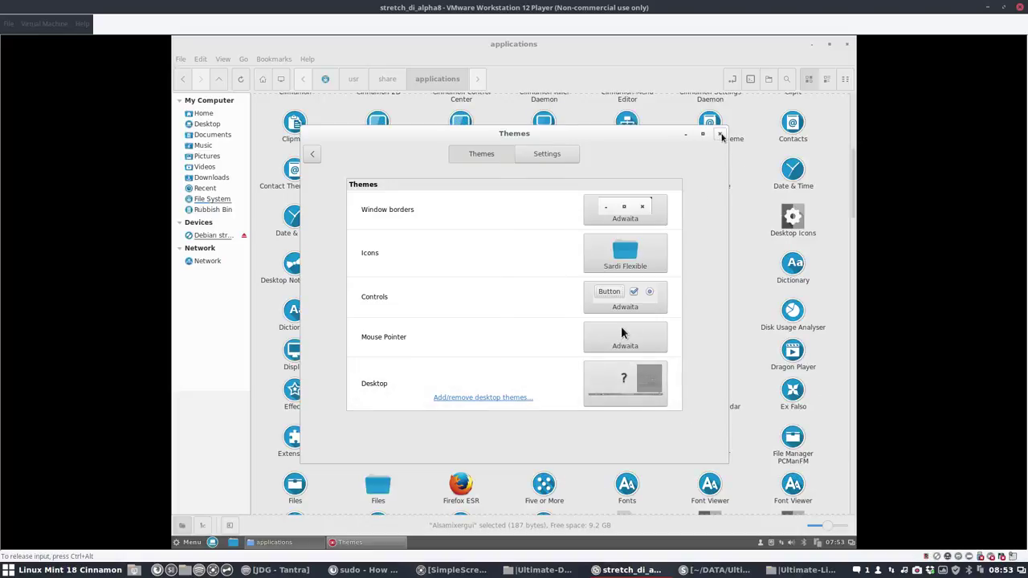
pyautogui.hotkey('alt', 'F4')
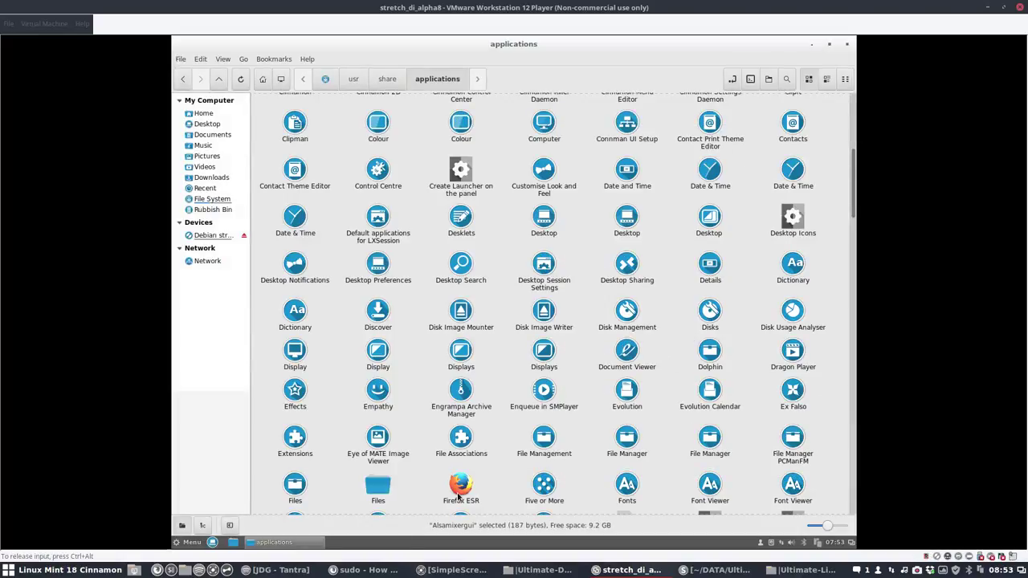
pyautogui.rightClick(463, 480)
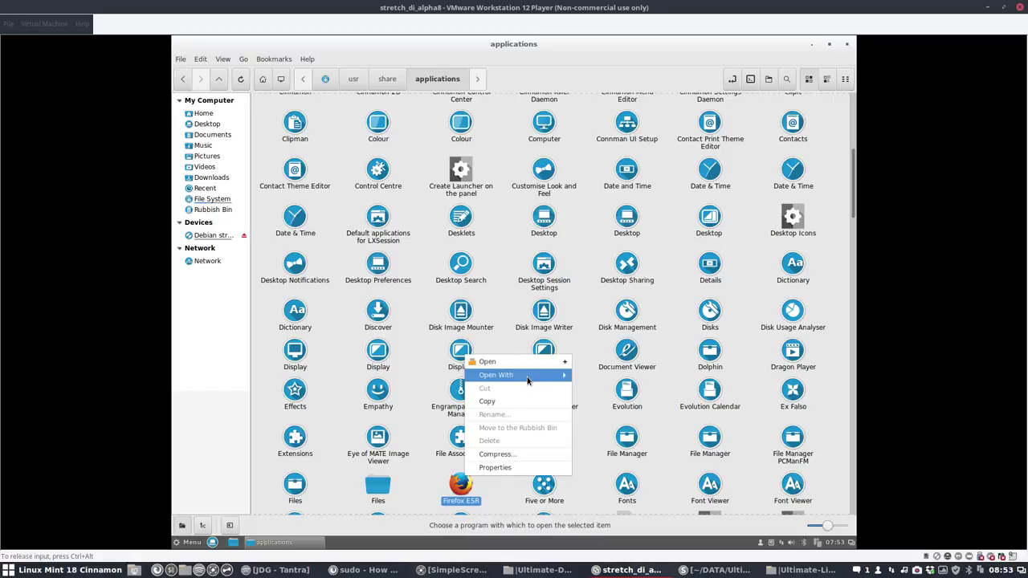
pyautogui.moveTo(573, 378)
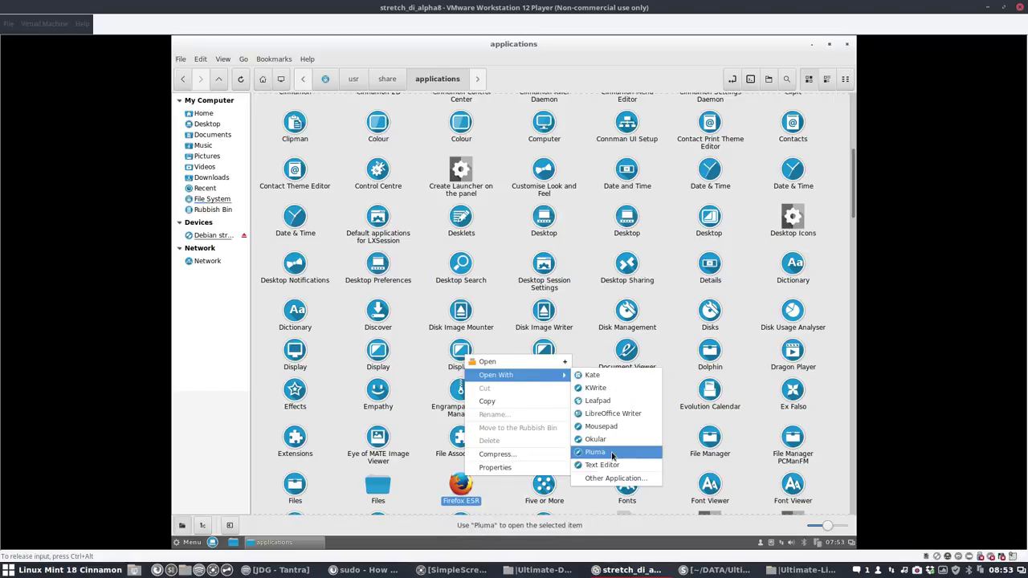
pyautogui.click(613, 479)
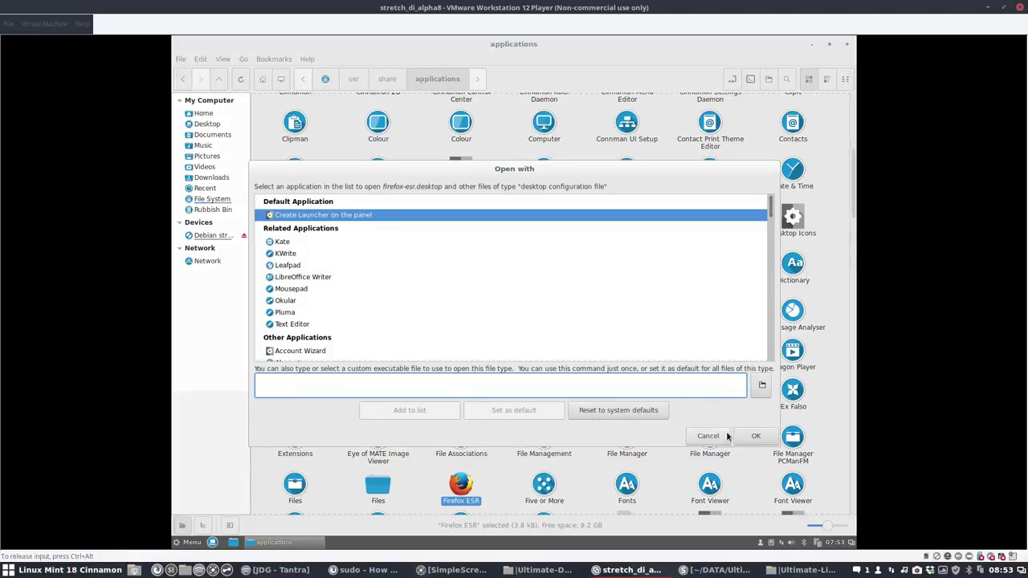
pyautogui.click(699, 436)
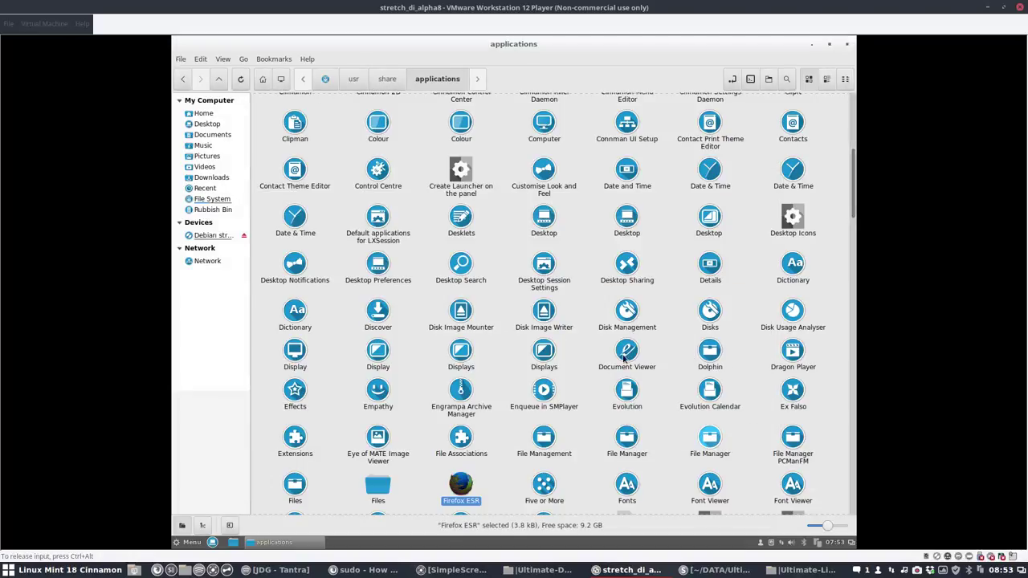
pyautogui.click(749, 79)
pyautogui.write('sudo apt install sublimina')
pyautogui.press('BackSpace')
pyautogui.press('BackSpace')
pyautogui.press('BackSpace')
pyautogui.press('BackSpace')
pyautogui.press('BackSpace')
pyautogui.press('BackSpace')
pyautogui.press('BackSpace')
pyautogui.press('BackSpace')
pyautogui.press('BackSpace')
pyautogui.press('BackSpace')
pyautogui.press('BackSpace')
pyautogui.press('BackSpace')
pyautogui.press('BackSpace')
pyautogui.press('BackSpace')
pyautogui.press('BackSpace')
pyautogui.press('BackSpace')
pyautogui.press('BackSpace')
pyautogui.press('BackSpace')
pyautogui.press('BackSpace')
pyautogui.press('BackSpace')
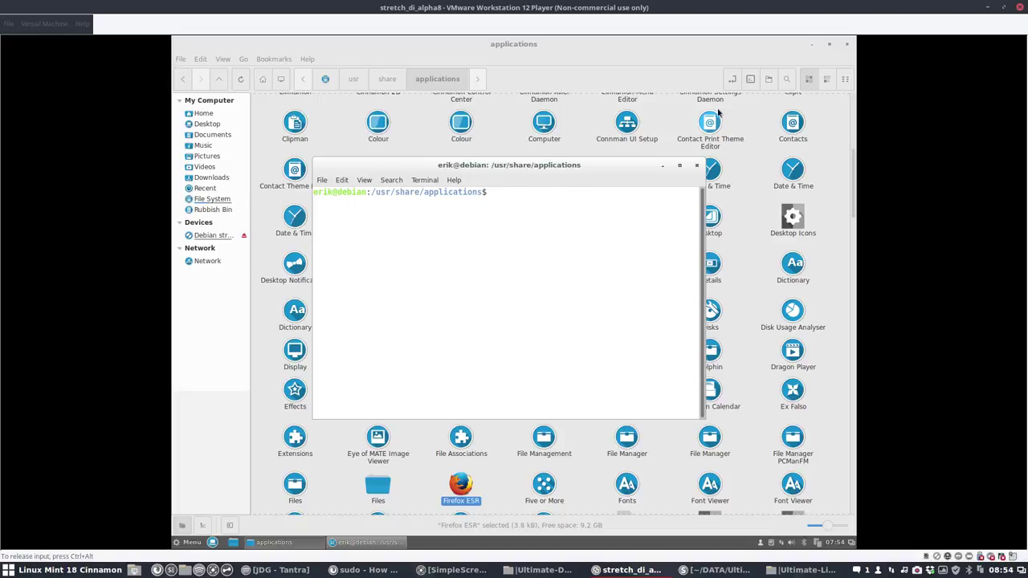
pyautogui.click(697, 165)
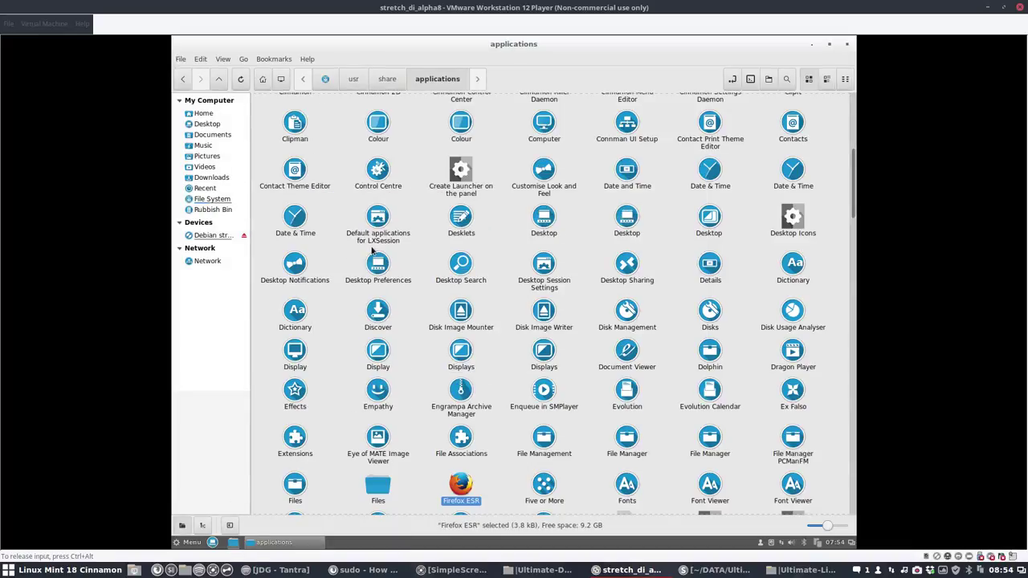
# Step: Browse from Home into Downloads > Ultimate-Debian-master in the file manager
pyautogui.click(234, 544)
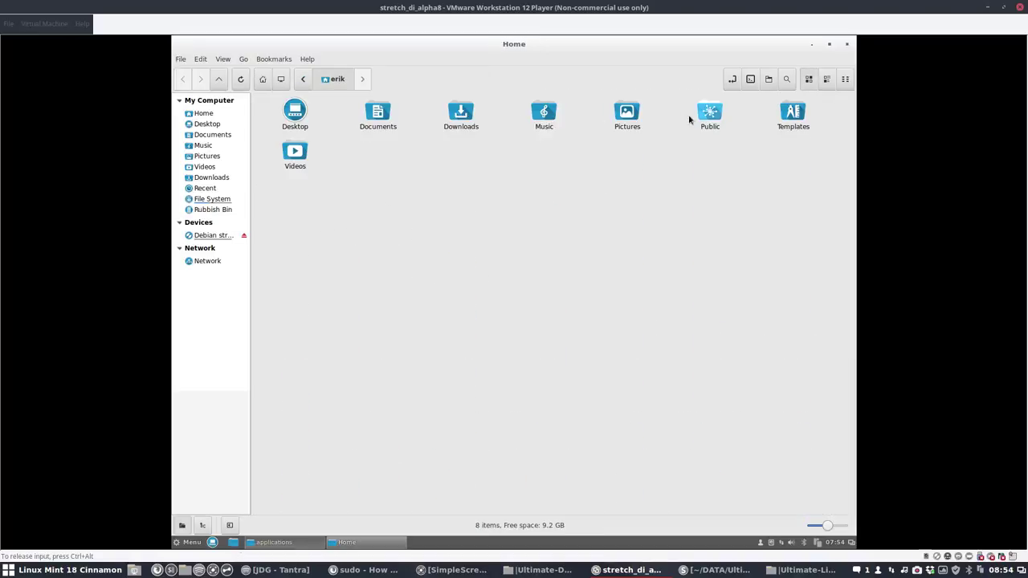
pyautogui.click(458, 117)
pyautogui.doubleClick(457, 117)
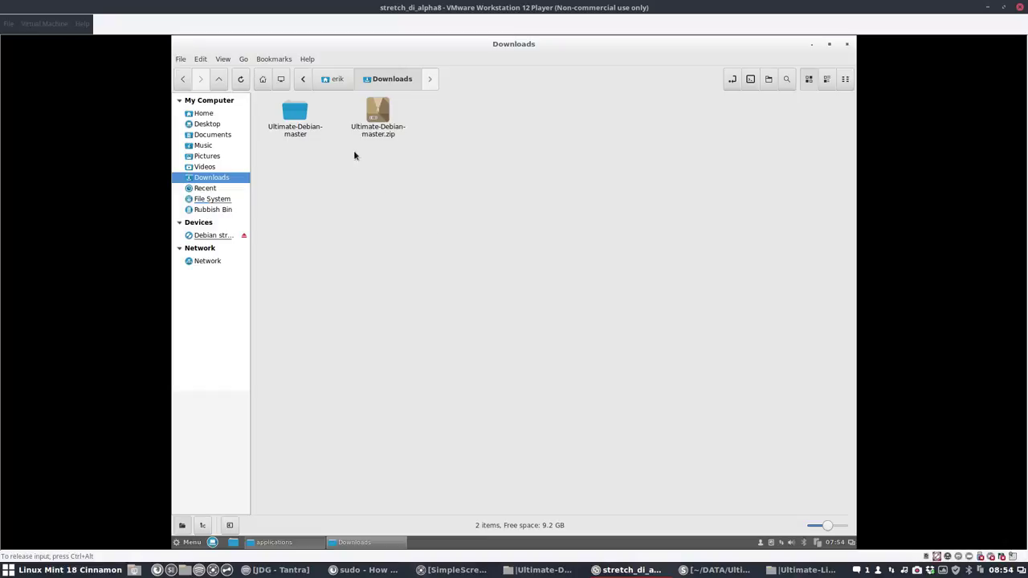
pyautogui.doubleClick(294, 112)
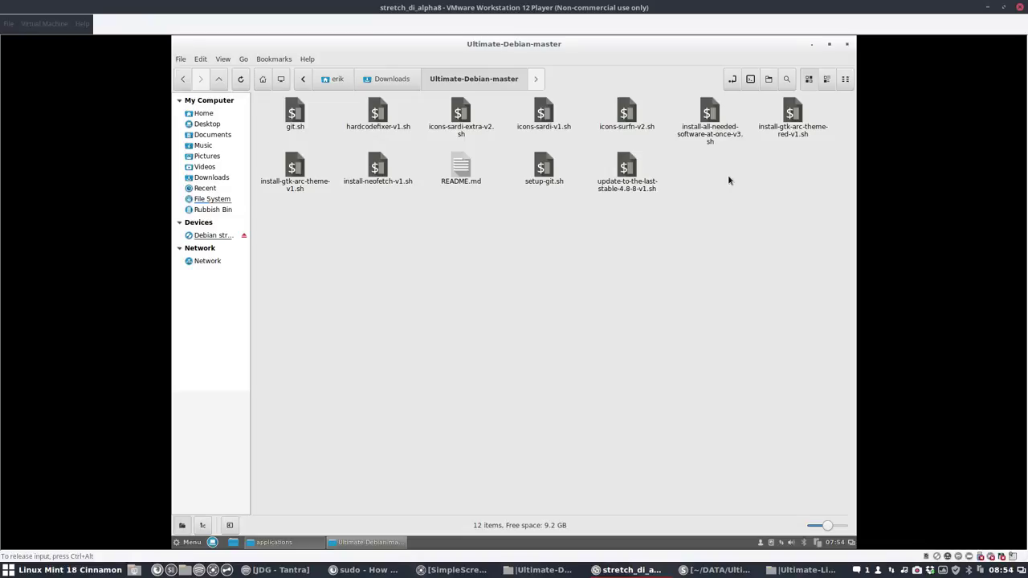
# Step: Run ./install-all-needed-software-at-once-v3.sh in a terminal there and enter the sudo password
pyautogui.click(752, 81)
pyautogui.write('./install-')
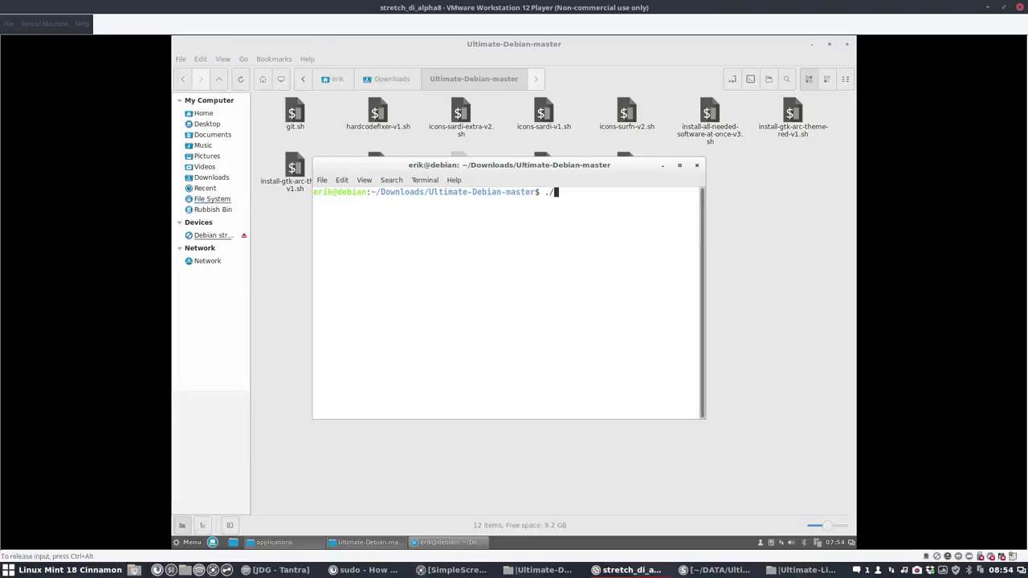
pyautogui.write('a')
pyautogui.press('Tab')
pyautogui.press('Return')
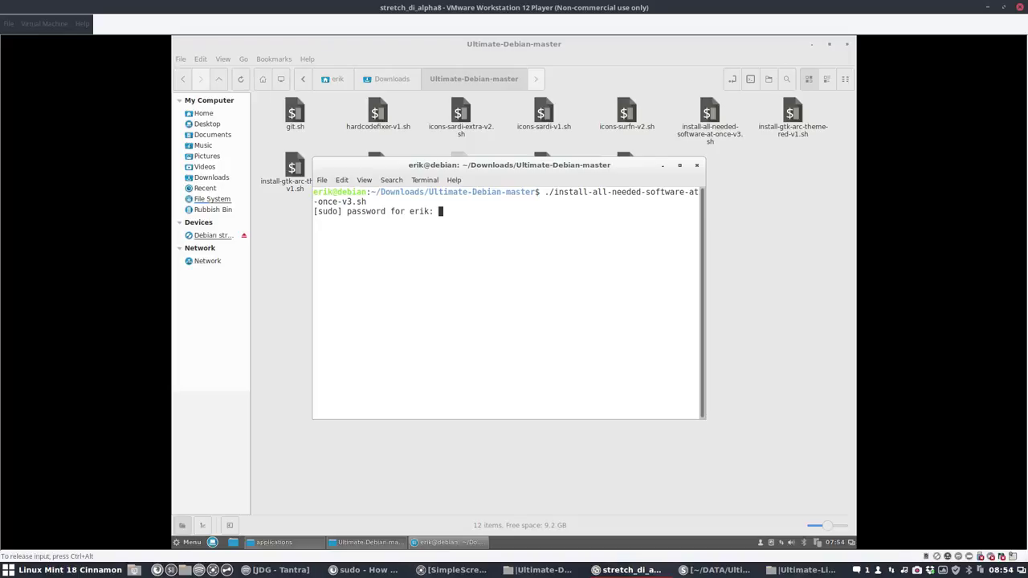
pyautogui.press('Return')
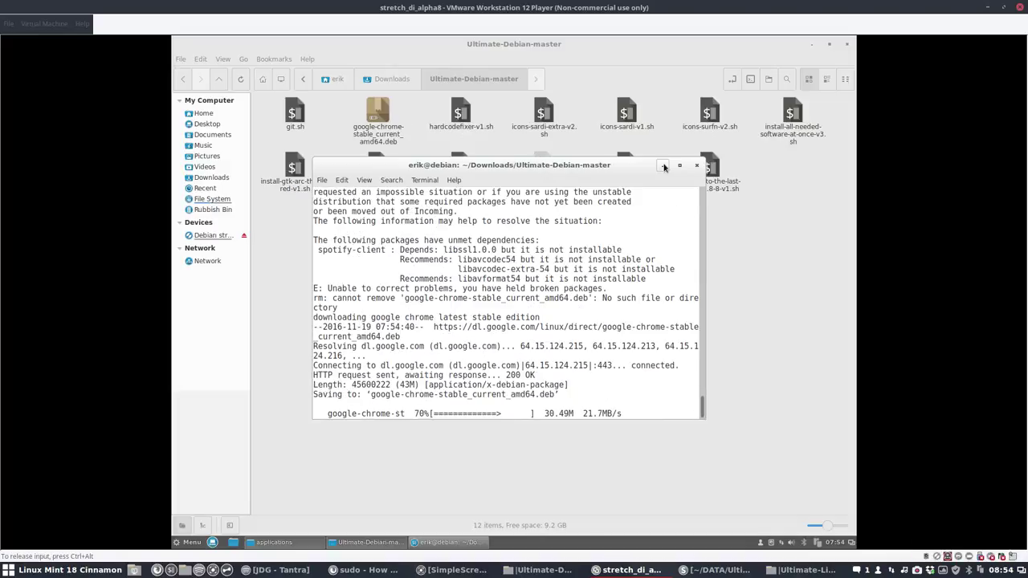
# Step: Rearrange the terminal and Ultimate-Debian-master file manager windows while the installation runs
pyautogui.moveTo(627, 166); pyautogui.dragTo(843, 48)
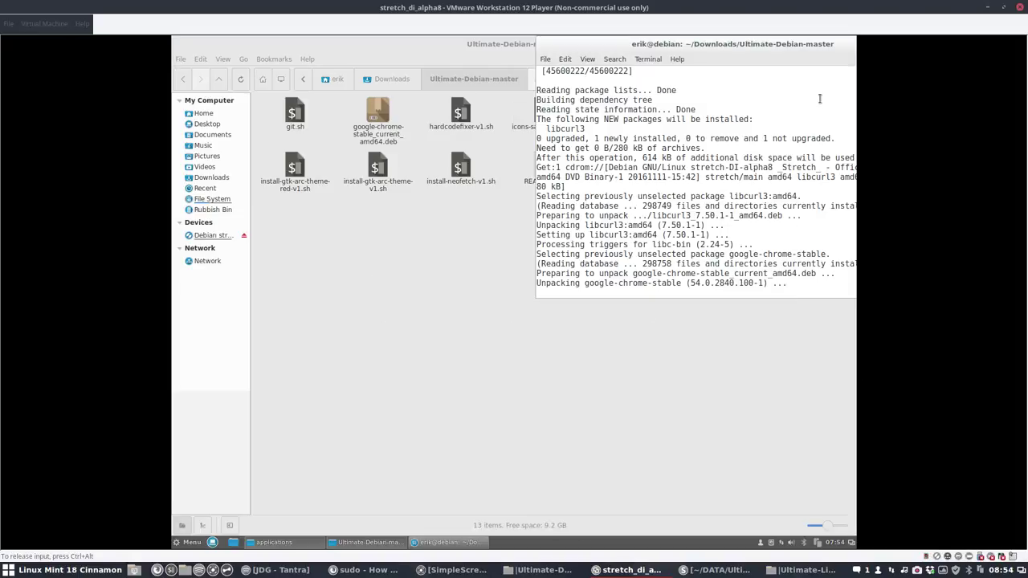
pyautogui.click(515, 363)
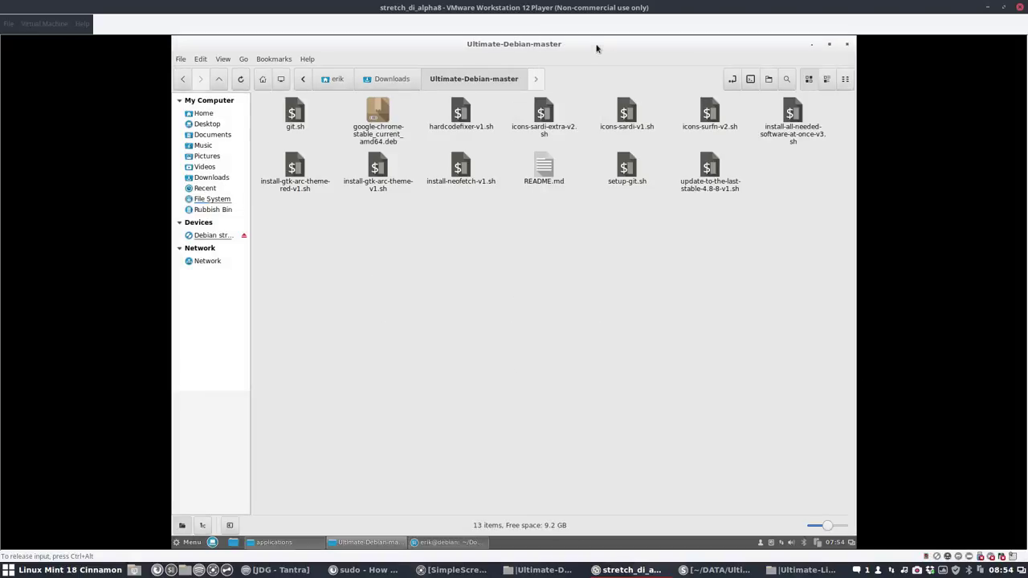
pyautogui.moveTo(377, 44); pyautogui.dragTo(172, 73)
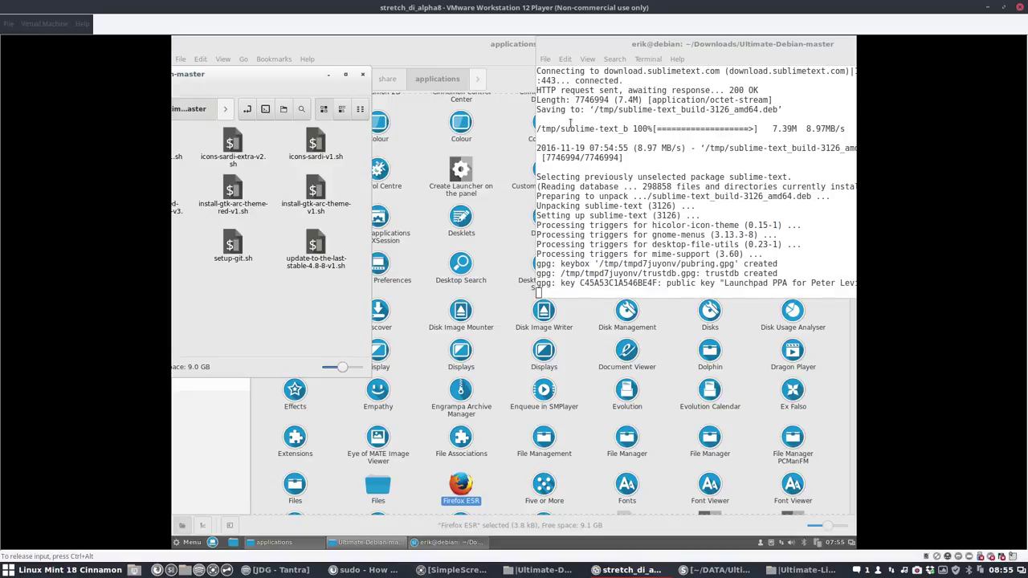
pyautogui.doubleClick(328, 88)
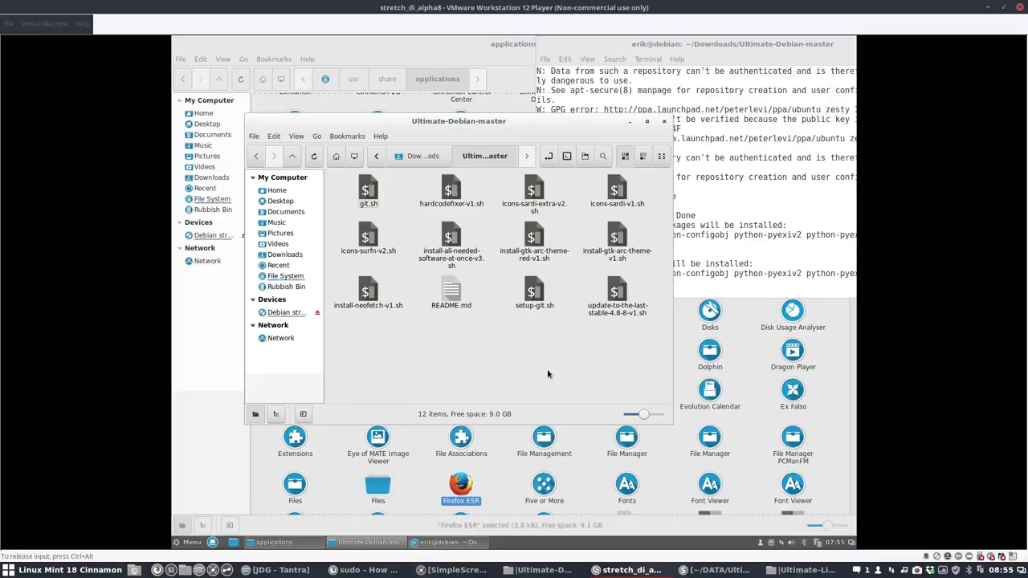
# Step: Open the Firefox ESR launcher file in Sublime Text via Open With
pyautogui.click(471, 486)
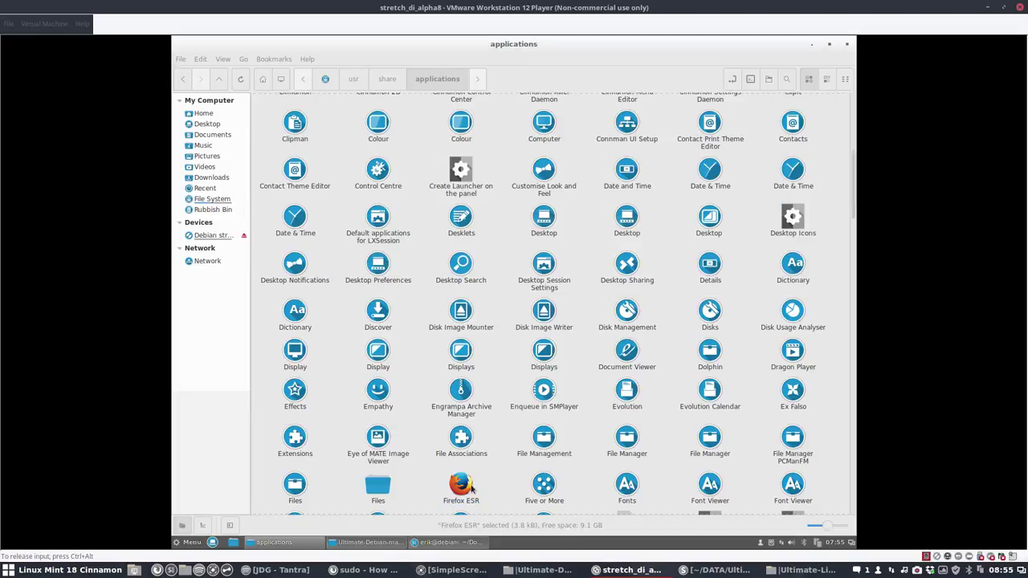
pyautogui.rightClick(471, 486)
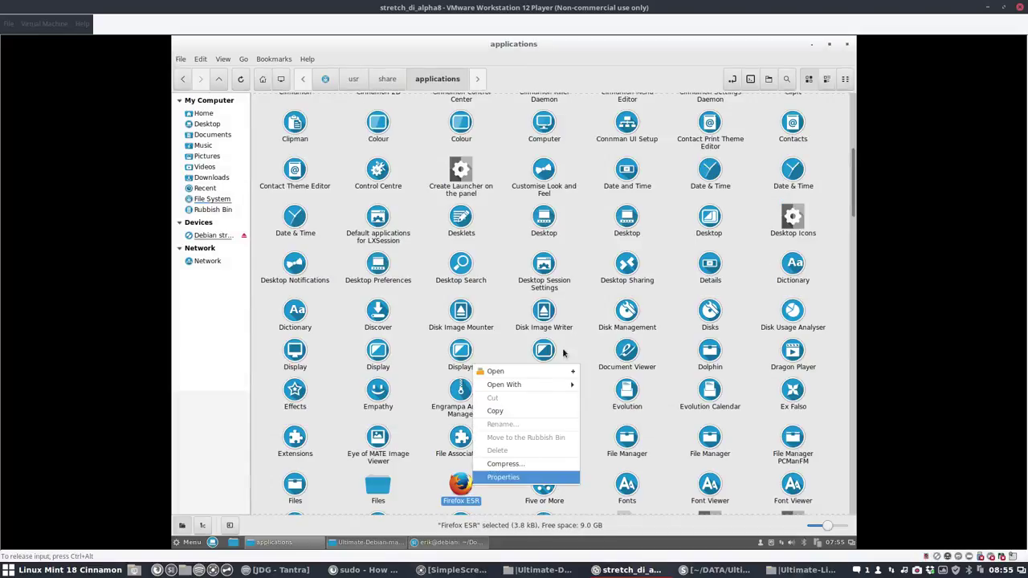
pyautogui.moveTo(559, 385)
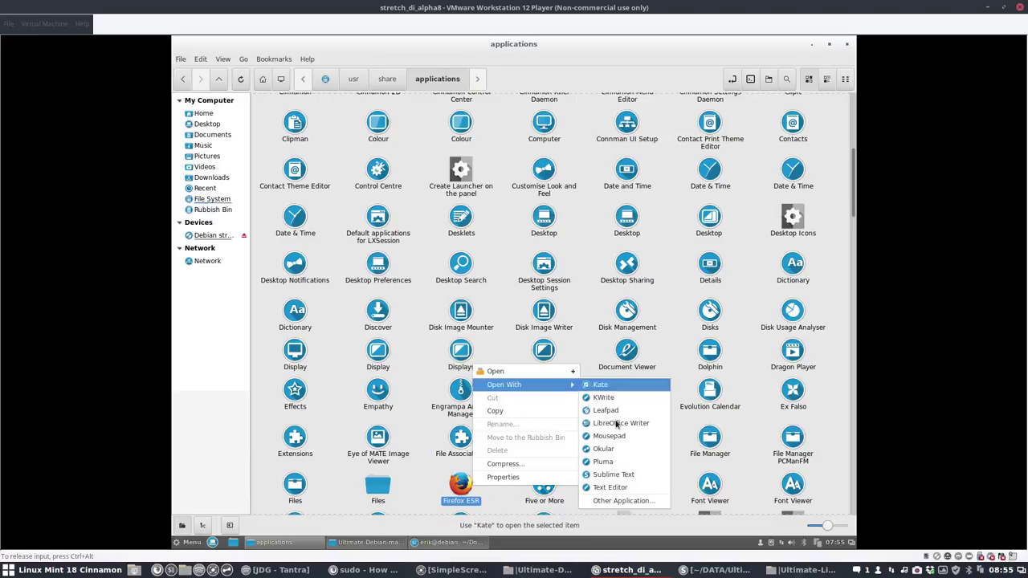
pyautogui.click(613, 475)
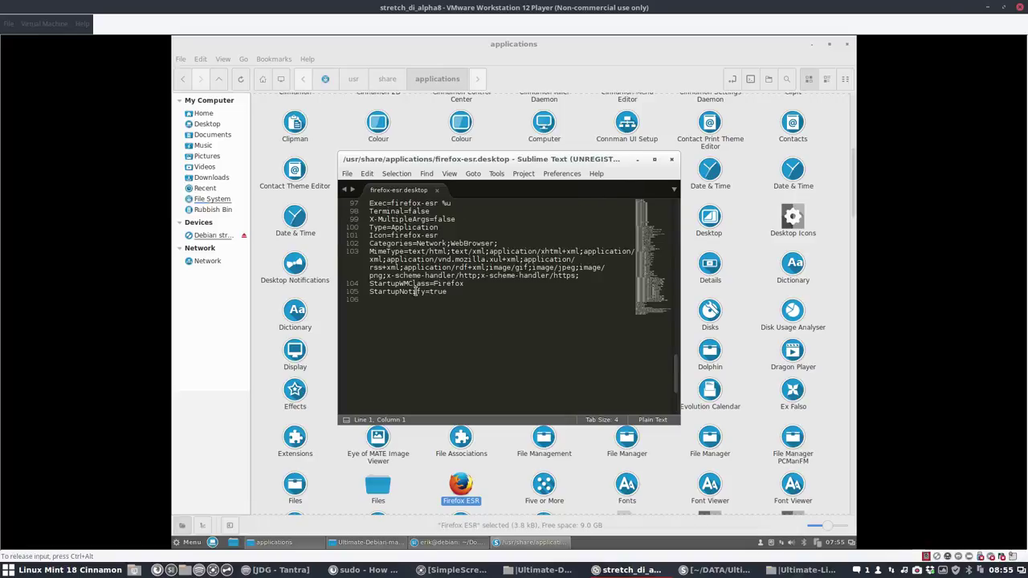
# Step: Change line 101 to Icon=firefox and save, authenticating with the account password
pyautogui.scroll(1, 393, 266)
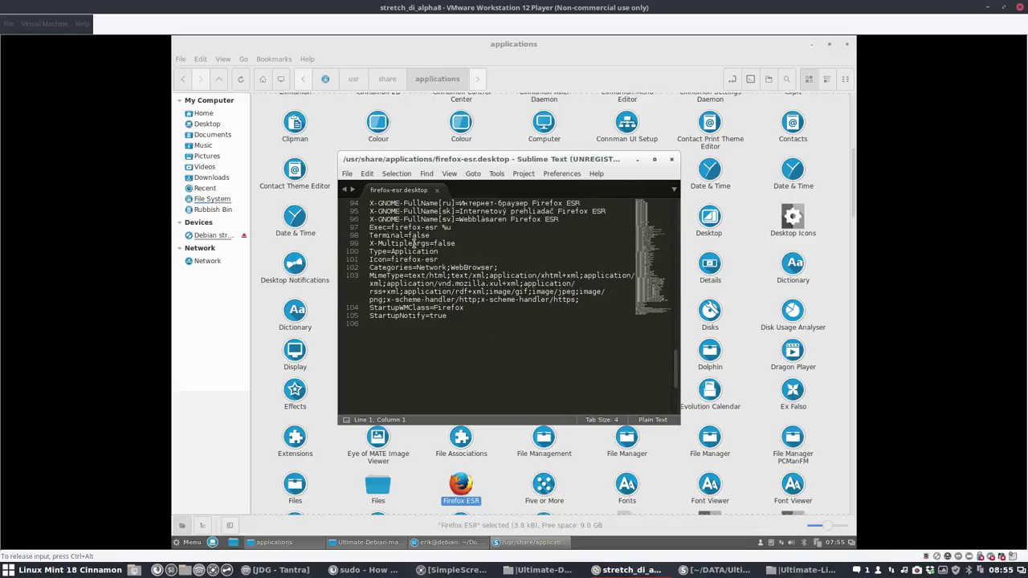
pyautogui.moveTo(393, 260); pyautogui.dragTo(441, 260)
pyautogui.click(444, 260)
pyautogui.press('BackSpace')
pyautogui.press('BackSpace')
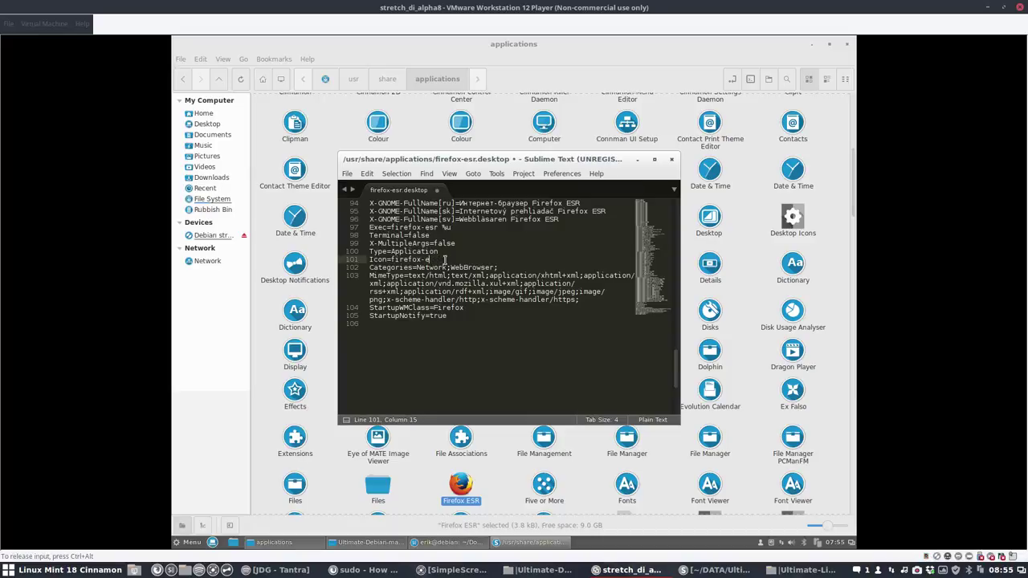
pyautogui.hotkey('ctrl', 's')
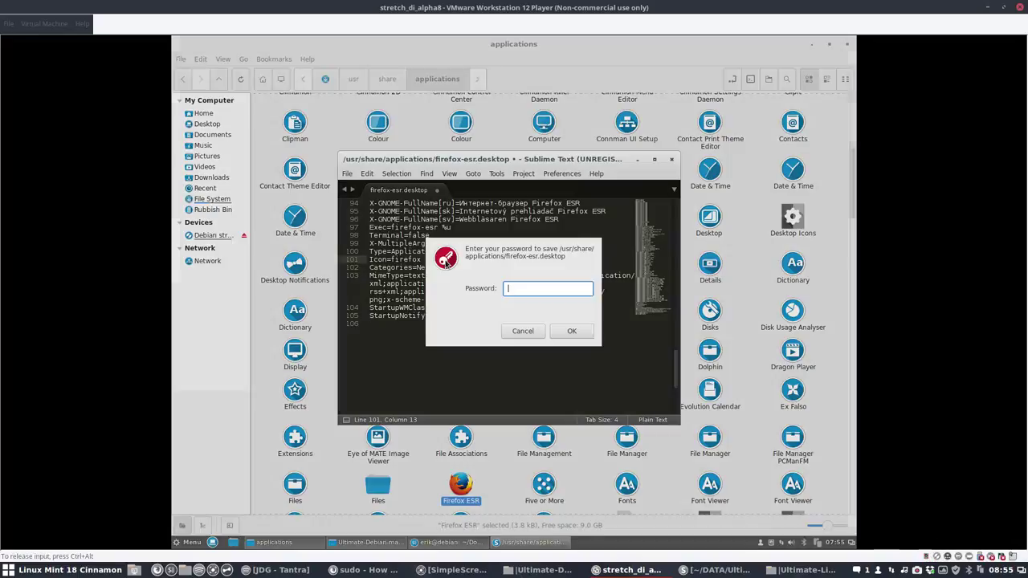
pyautogui.press('Return')
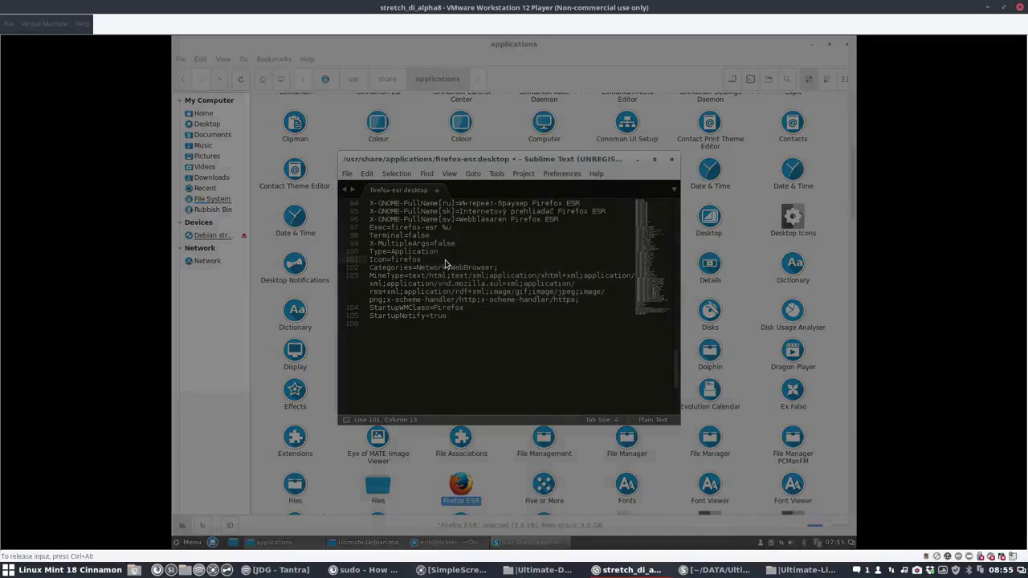
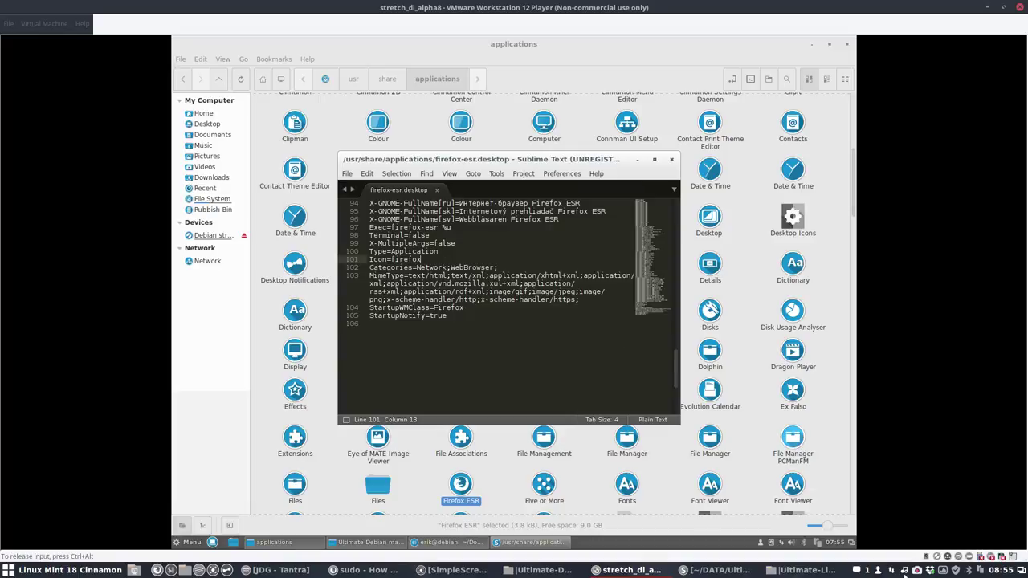
# Step: Check the Icon=brightnesssettings line in lxqt-config-brightness.desktop, then close the file
pyautogui.rightClick(917, 570)
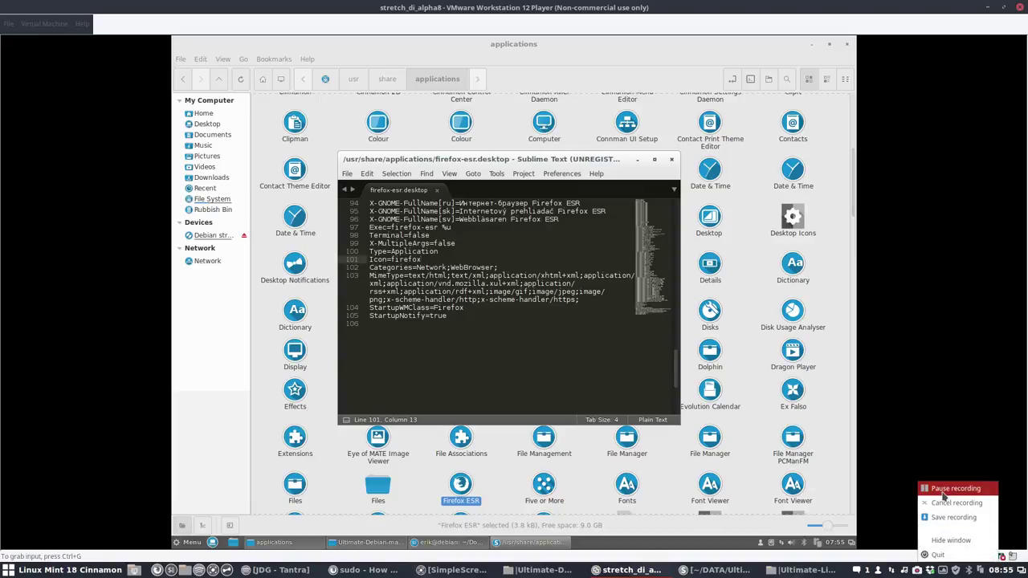
pyautogui.click(956, 488)
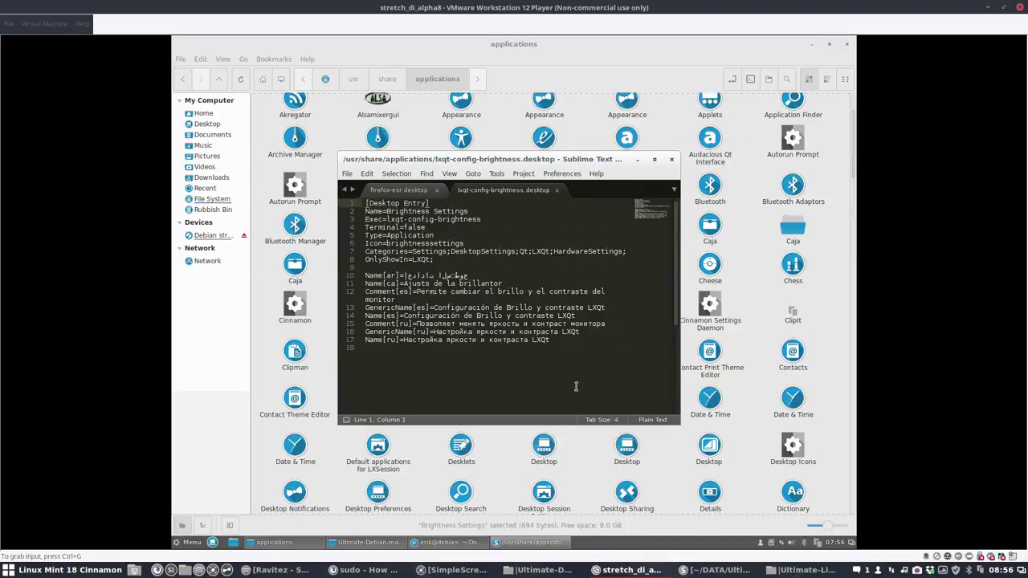
pyautogui.click(473, 316)
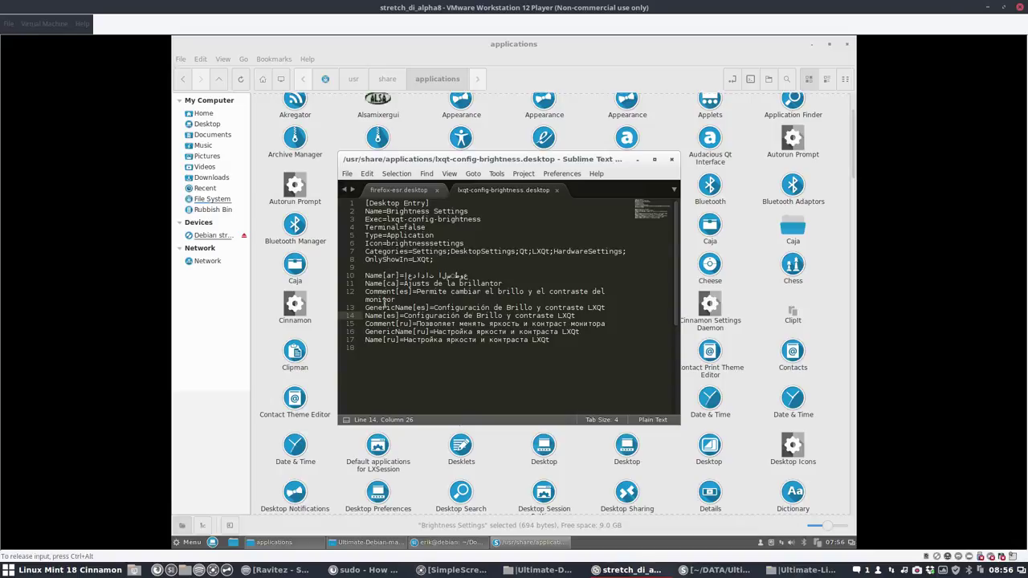
pyautogui.moveTo(386, 246); pyautogui.dragTo(473, 250)
pyautogui.click(472, 250)
pyautogui.click(470, 243)
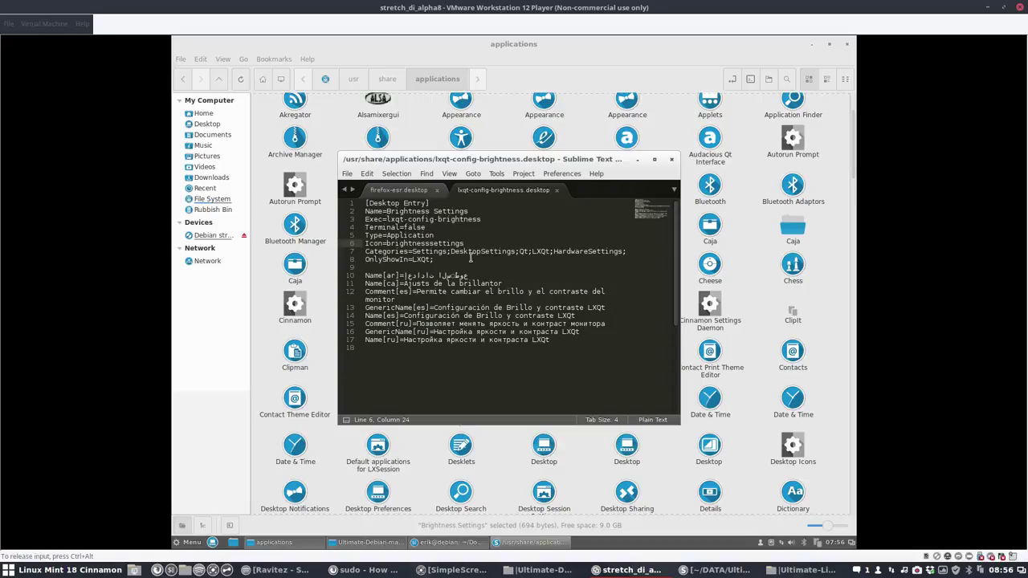
pyautogui.click(672, 159)
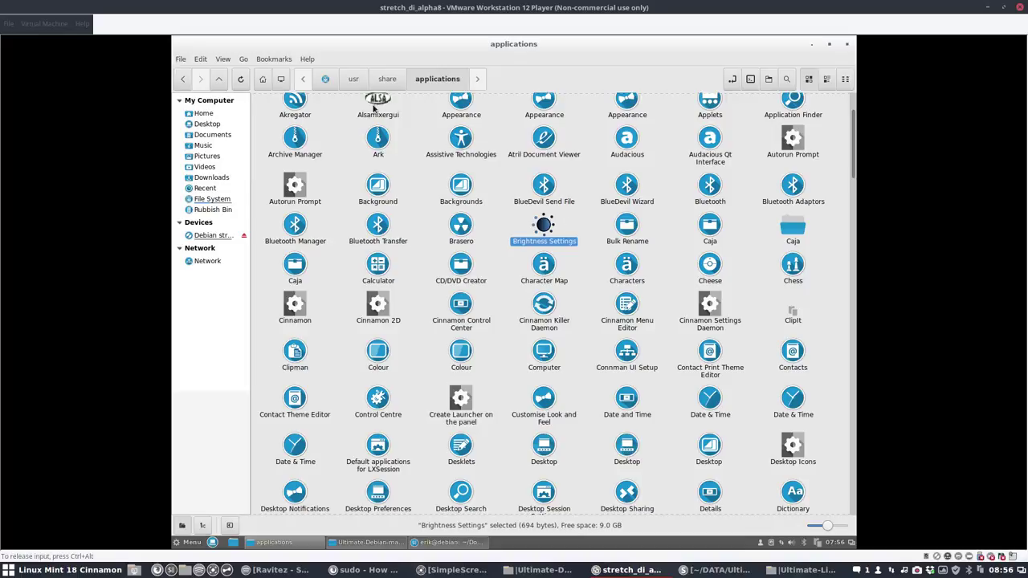
# Step: Open the Alsamixergui launcher's alsamixergui.desktop in Sublime Text
pyautogui.rightClick(391, 107)
pyautogui.click(382, 116)
pyautogui.rightClick(390, 117)
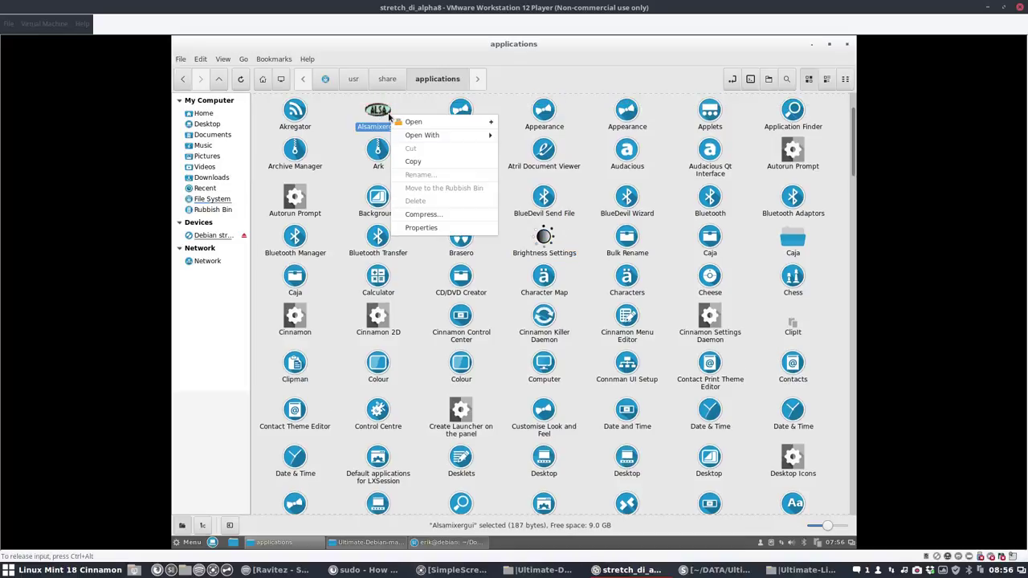
pyautogui.moveTo(434, 135)
pyautogui.click(530, 225)
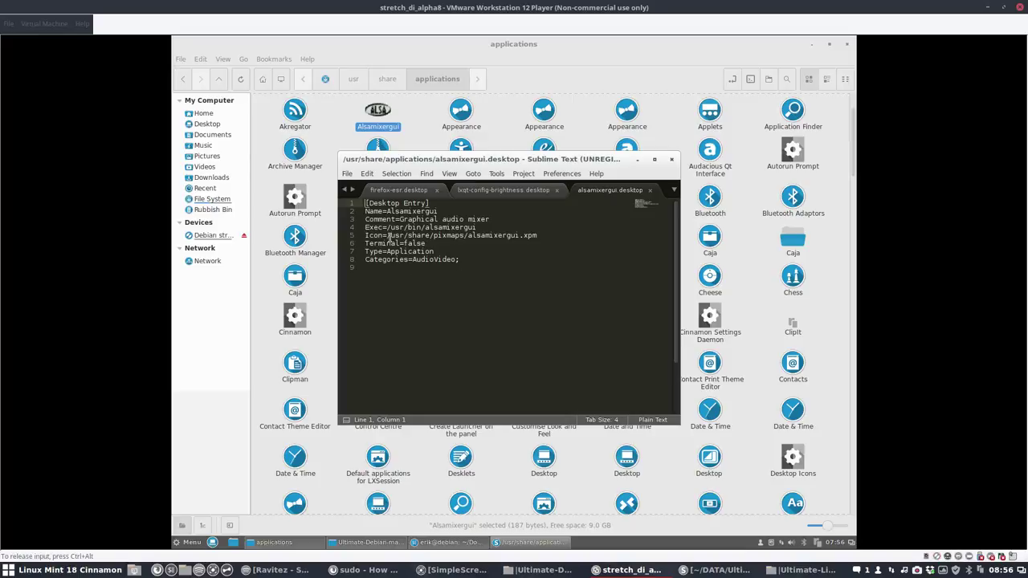
# Step: Shorten the Icon line to Icon=alsamixergui, save with the administrator password, and close the file
pyautogui.moveTo(388, 235); pyautogui.dragTo(413, 235)
pyautogui.moveTo(462, 238); pyautogui.dragTo(468, 238)
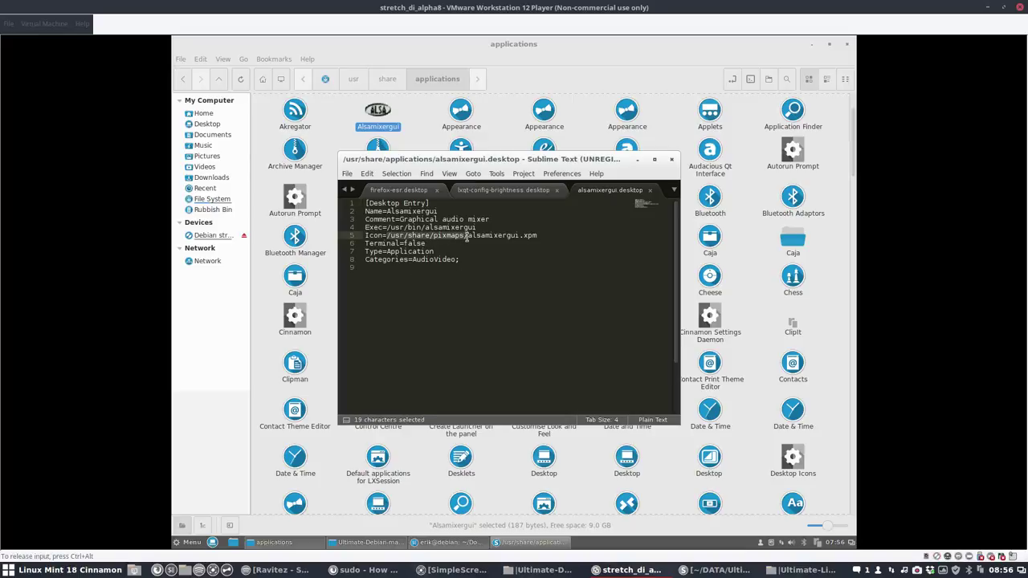
pyautogui.press('BackSpace')
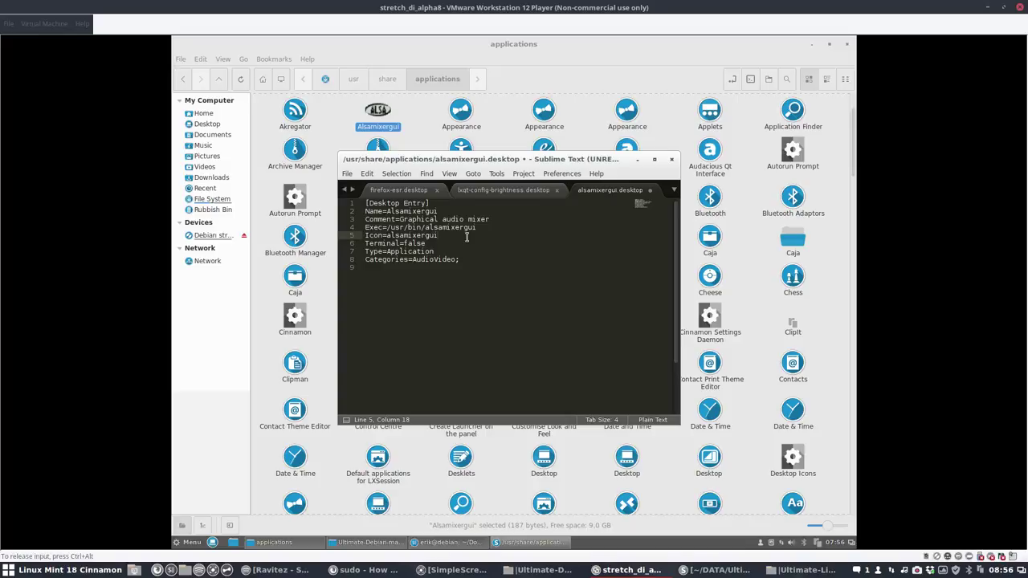
pyautogui.press('Return')
pyautogui.press('BackSpace')
pyautogui.hotkey('ctrl', 's')
pyautogui.write('••')
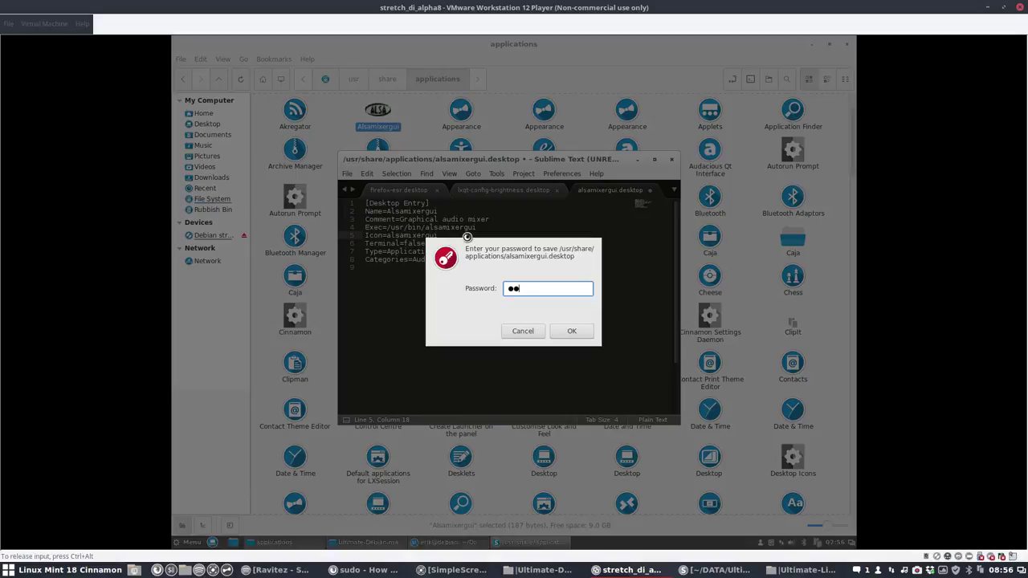
pyautogui.write('••')
pyautogui.press('Return')
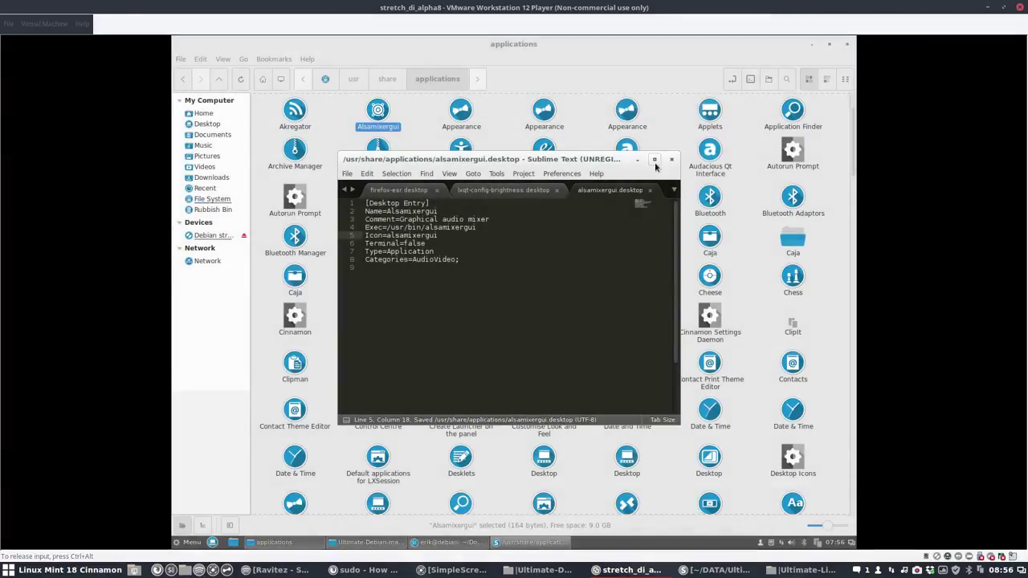
pyautogui.click(671, 160)
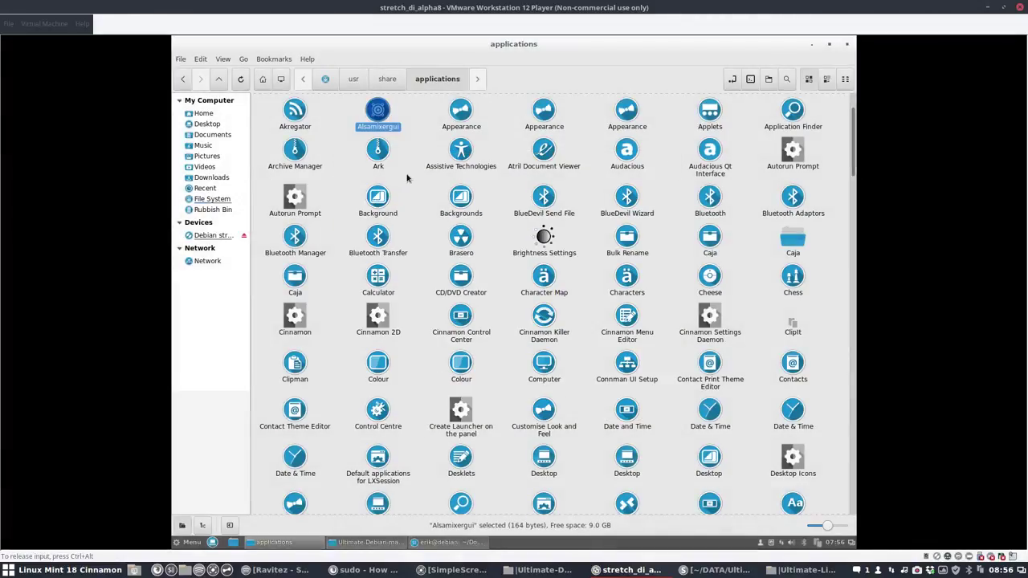
# Step: Find the ClipIt launcher and open clipit.desktop in Sublime Text
pyautogui.scroll(-2, 407, 181)
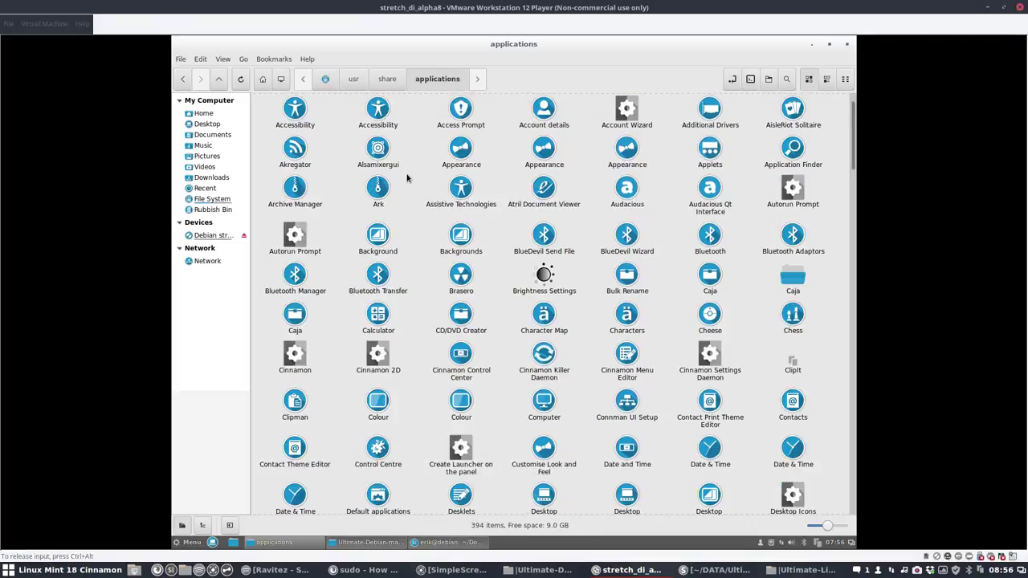
pyautogui.scroll(1, 406, 186)
pyautogui.scroll(-3, 407, 188)
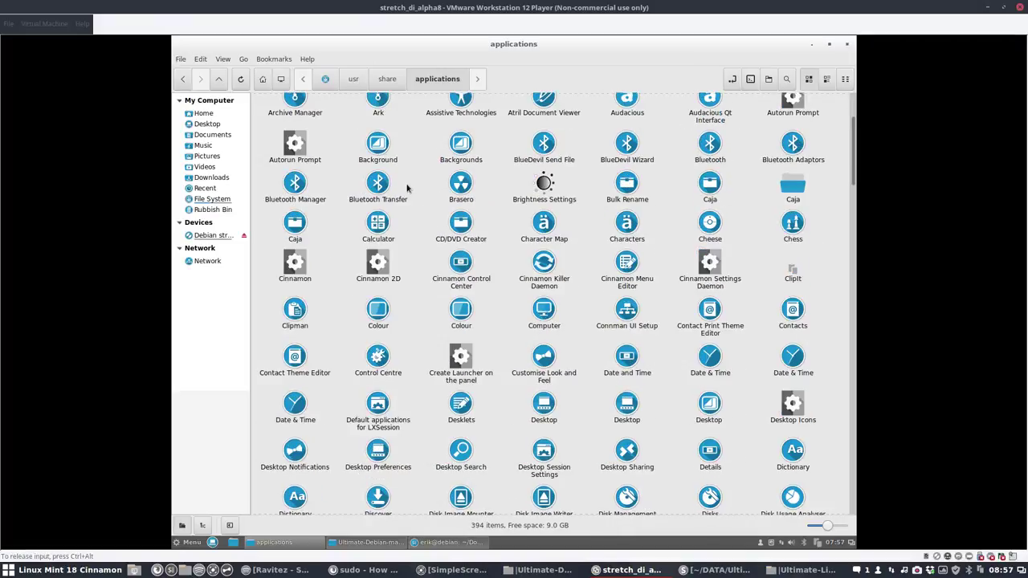
pyautogui.scroll(-1, 407, 187)
pyautogui.rightClick(792, 229)
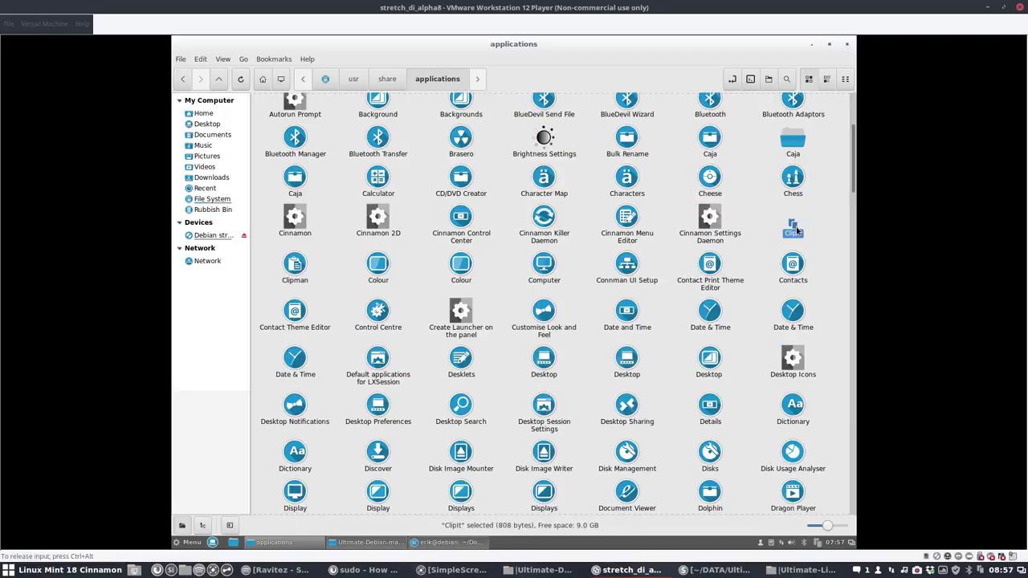
pyautogui.moveTo(719, 249)
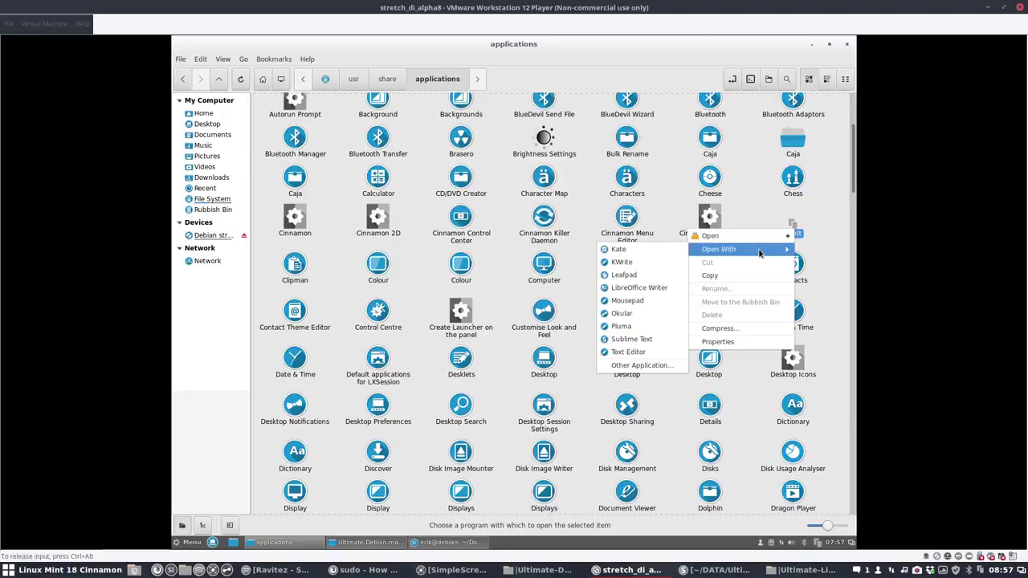
pyautogui.click(621, 339)
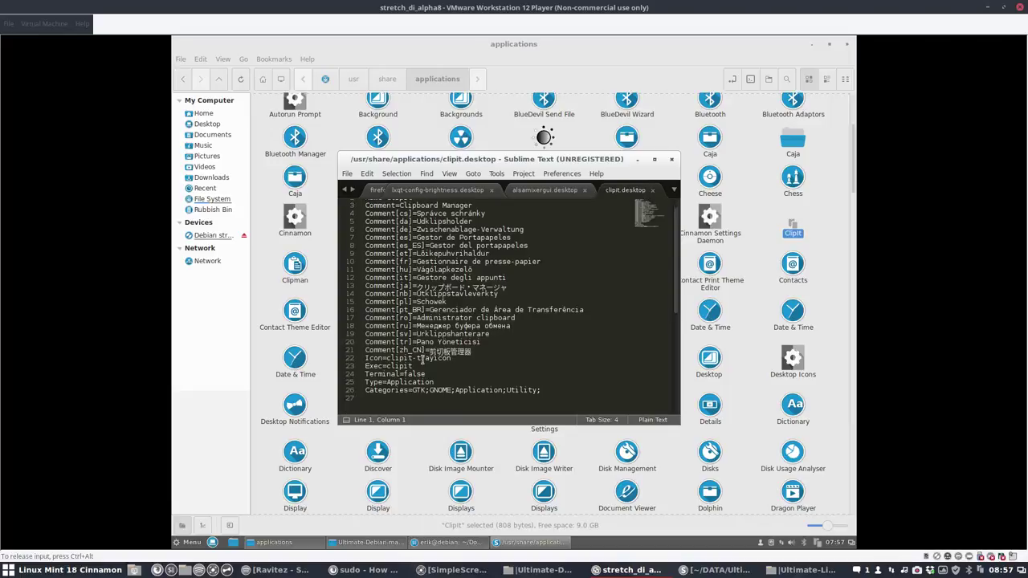
# Step: Remove '-trayicon' so the line reads Icon=clipit, save as administrator, and close the file
pyautogui.moveTo(414, 300); pyautogui.dragTo(459, 301)
pyautogui.press('BackSpace')
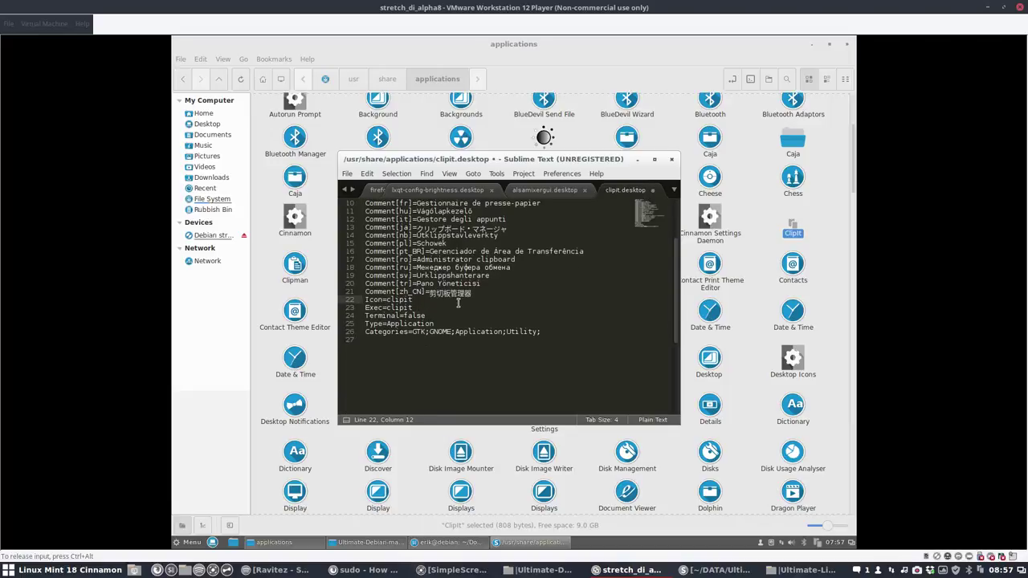
pyautogui.hotkey('ctrl', 's')
pyautogui.write('*****')
pyautogui.press('Return')
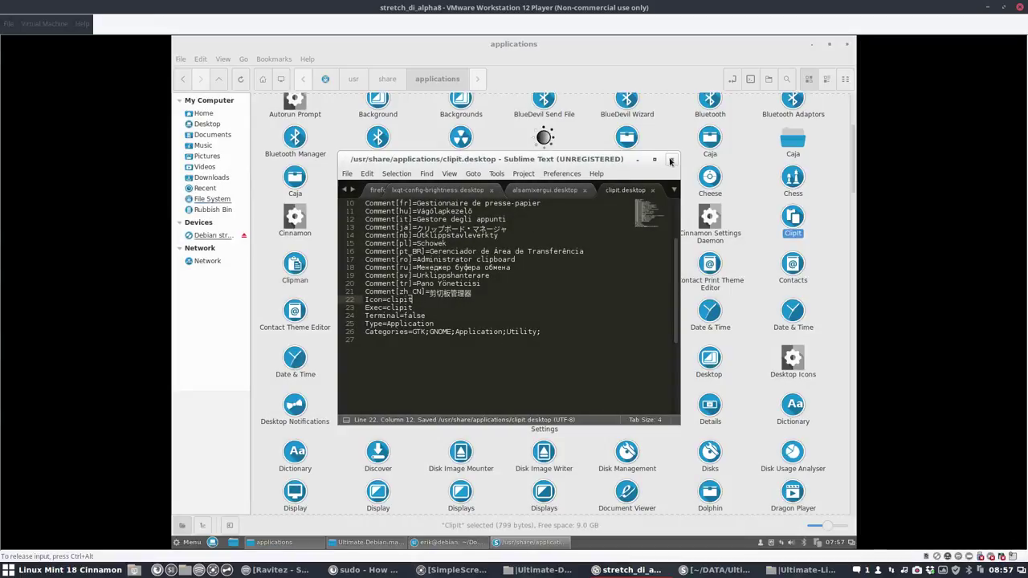
pyautogui.click(671, 160)
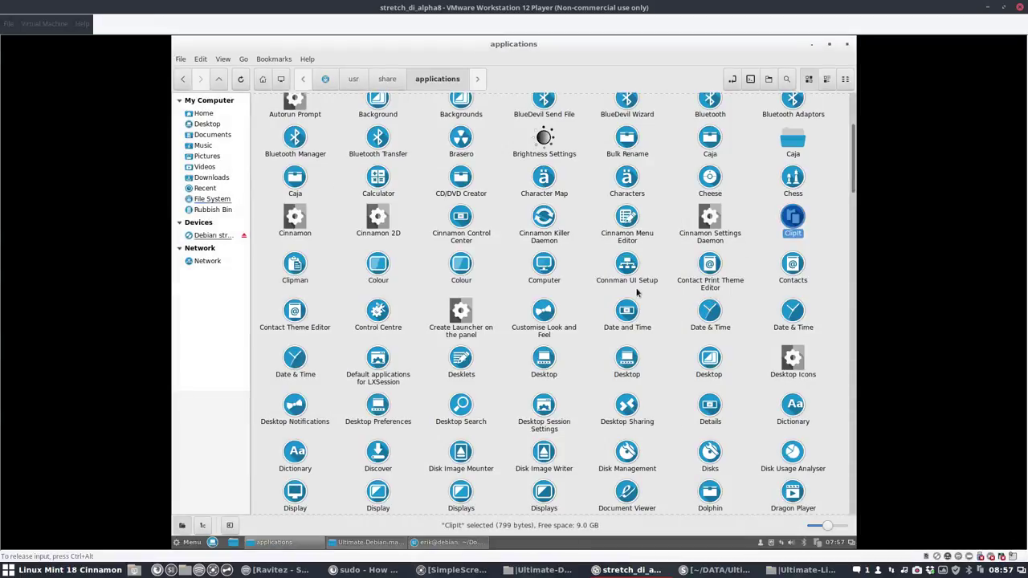
# Step: Scroll down the applications folder and select the qps launcher with its unthemed icon
pyautogui.scroll(-2, 624, 297)
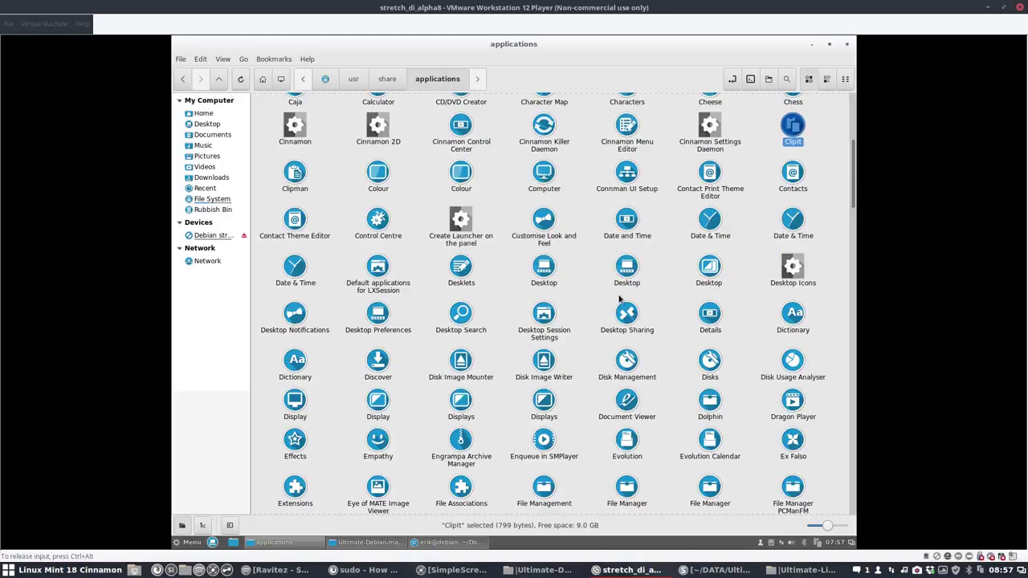
pyautogui.scroll(-1, 614, 301)
pyautogui.scroll(-5, 581, 316)
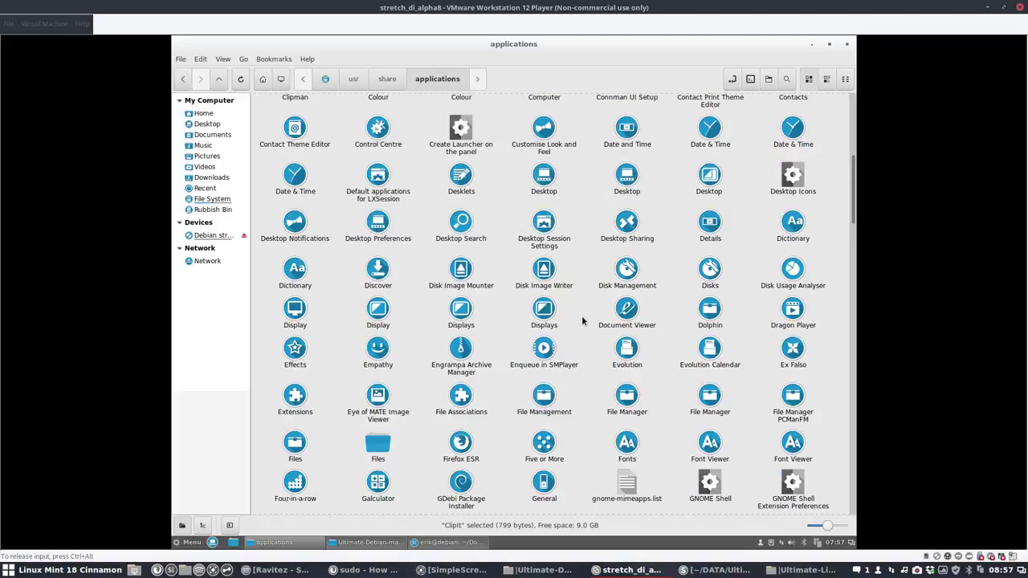
pyautogui.scroll(-6, 581, 316)
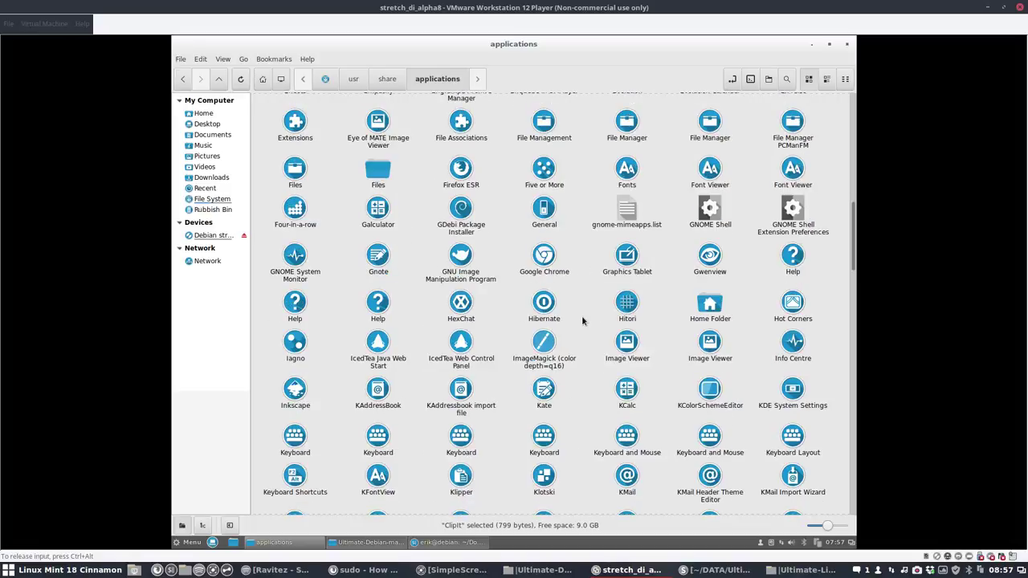
pyautogui.scroll(-5, 582, 316)
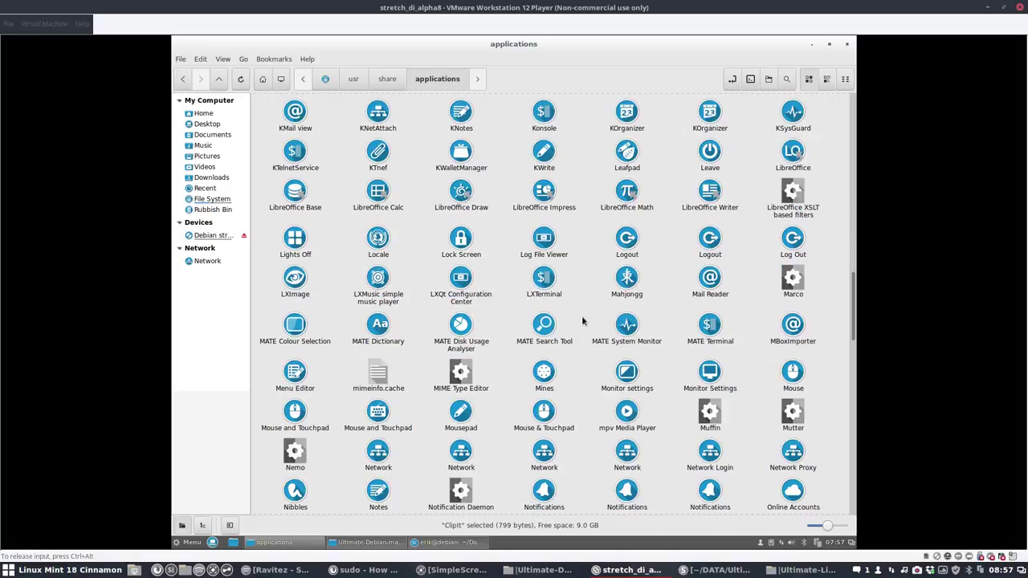
pyautogui.scroll(-1, 582, 321)
pyautogui.scroll(-1, 583, 321)
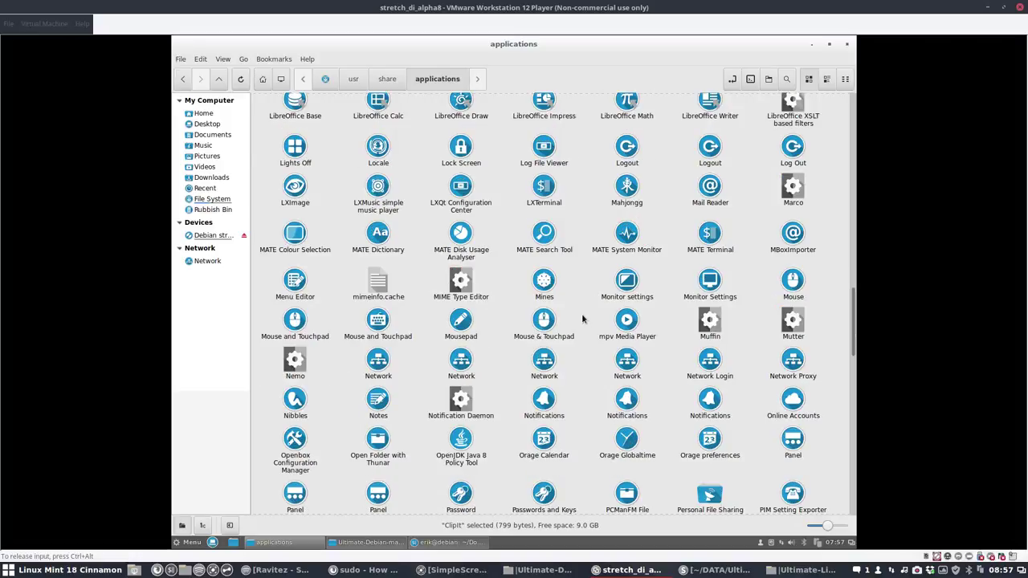
pyautogui.scroll(-3, 582, 319)
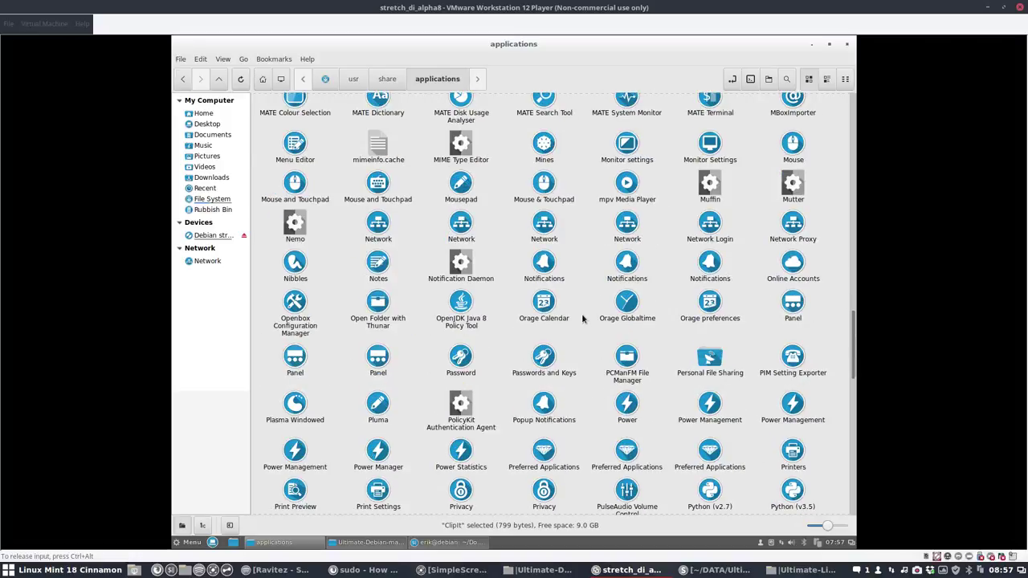
pyautogui.scroll(-2, 582, 319)
pyautogui.scroll(-2, 582, 319)
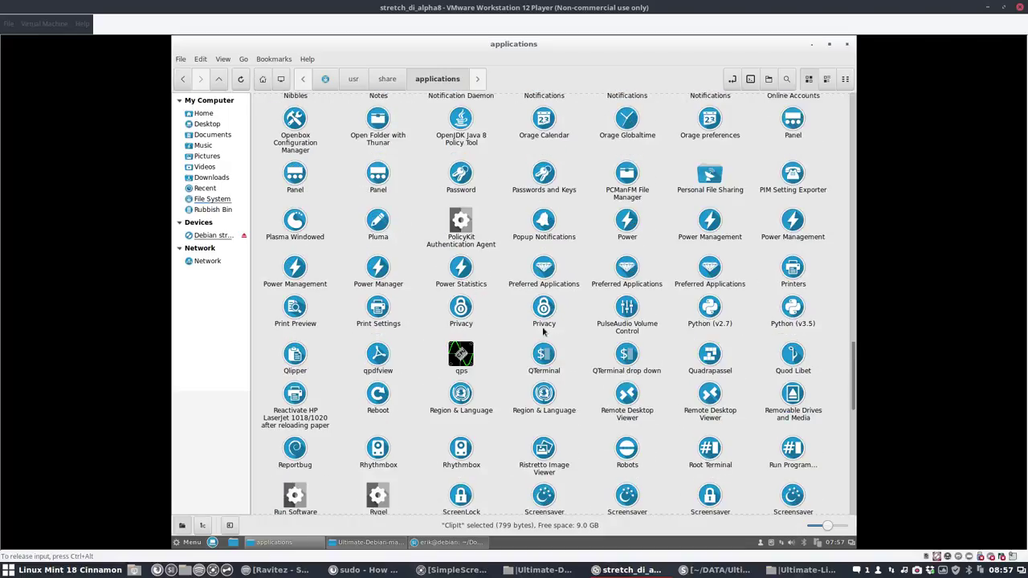
pyautogui.click(470, 354)
pyautogui.rightClick(472, 354)
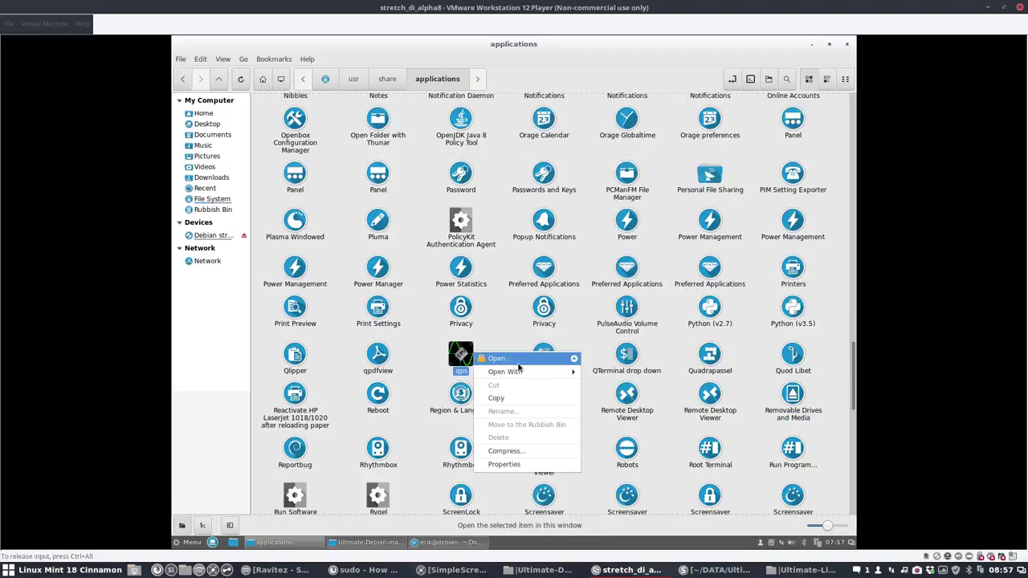
pyautogui.moveTo(530, 373)
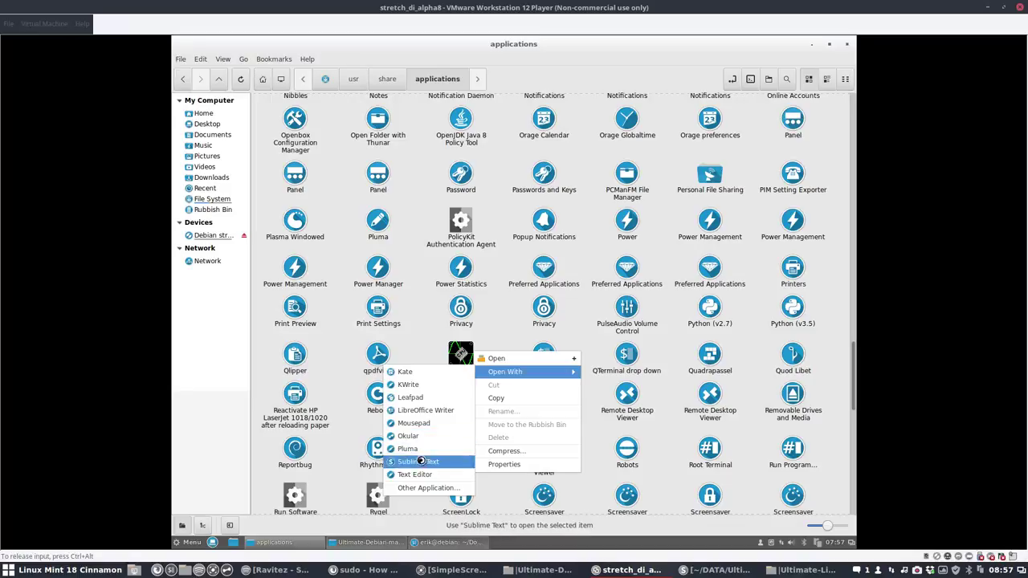
pyautogui.click(419, 461)
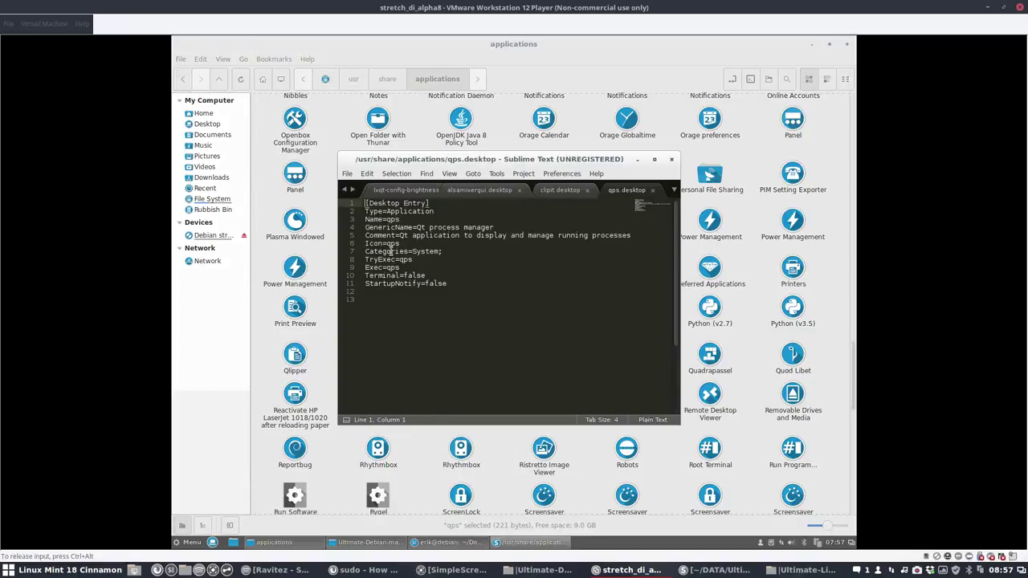
pyautogui.doubleClick(392, 243)
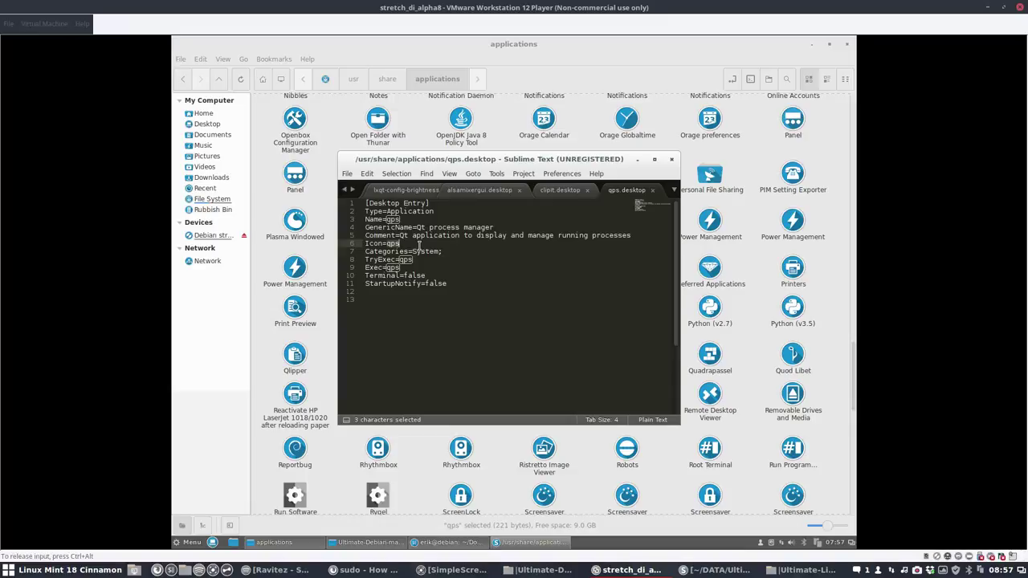
pyautogui.moveTo(416, 228); pyautogui.dragTo(493, 228)
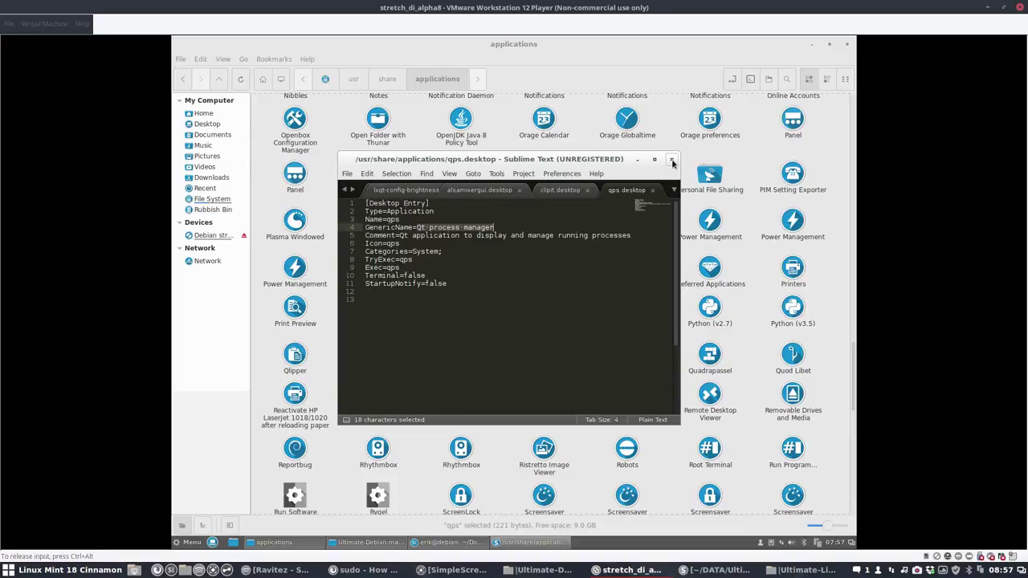
pyautogui.click(672, 159)
pyautogui.click(428, 380)
pyautogui.scroll(-8, 432, 399)
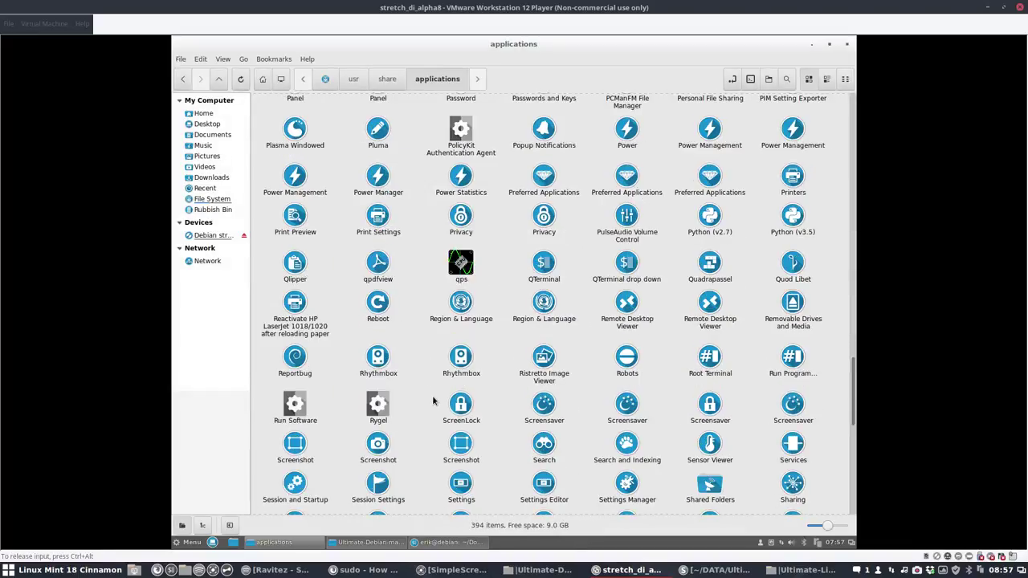
# Step: Browse the themed application icons, then get the applications folder window out of the way
pyautogui.scroll(-6, 432, 395)
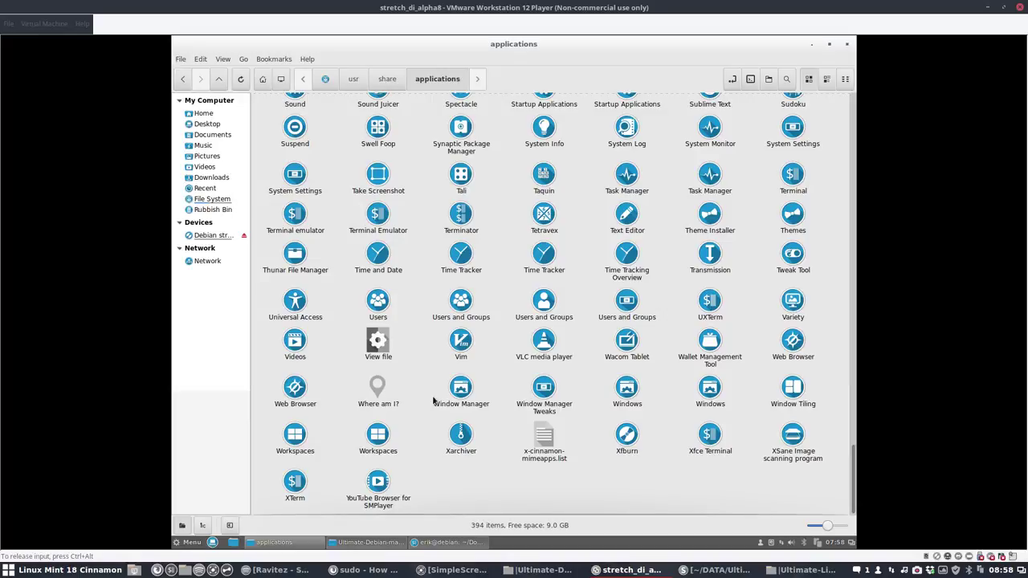
pyautogui.scroll(10, 432, 400)
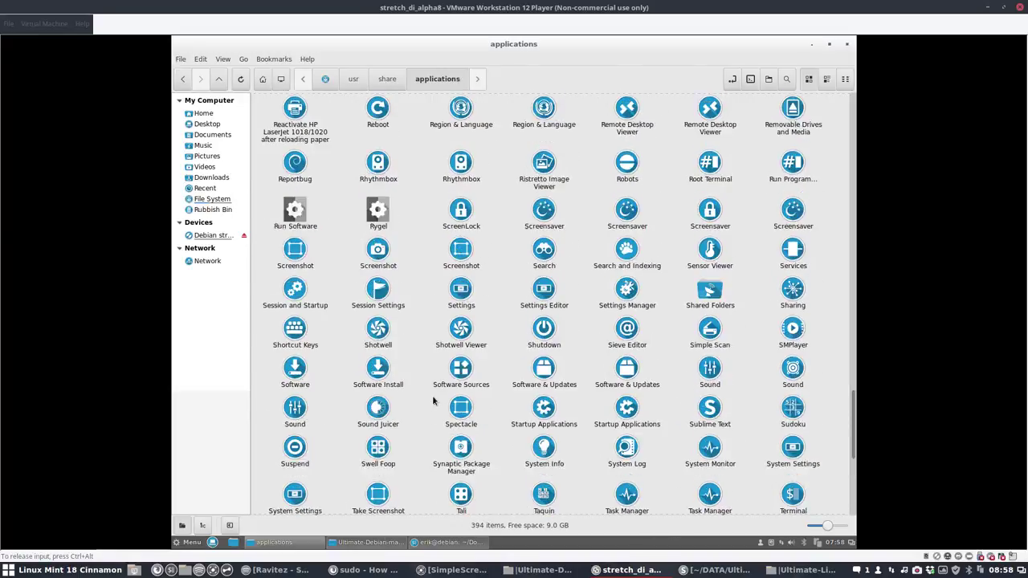
pyautogui.scroll(18, 432, 399)
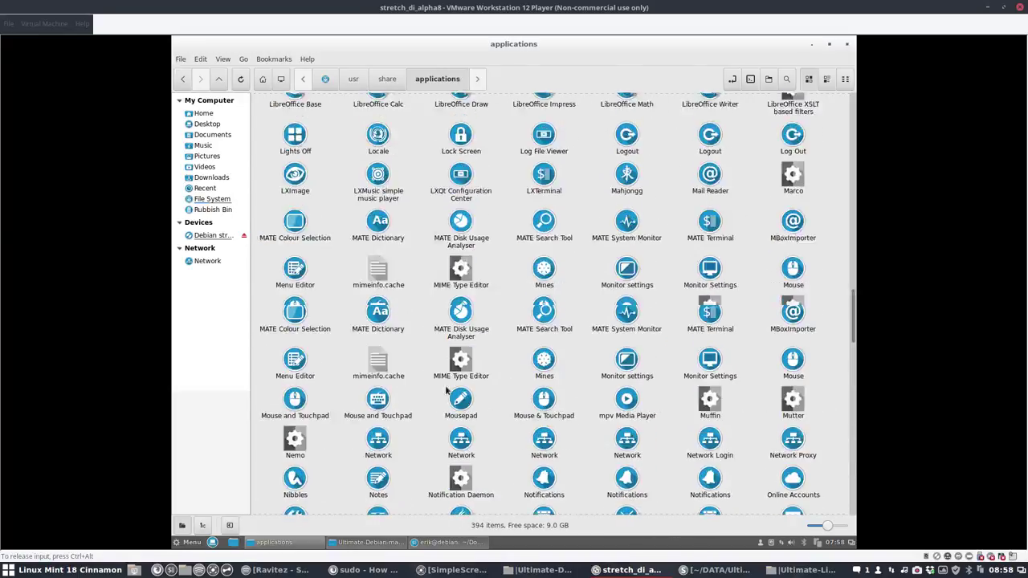
pyautogui.scroll(20, 595, 238)
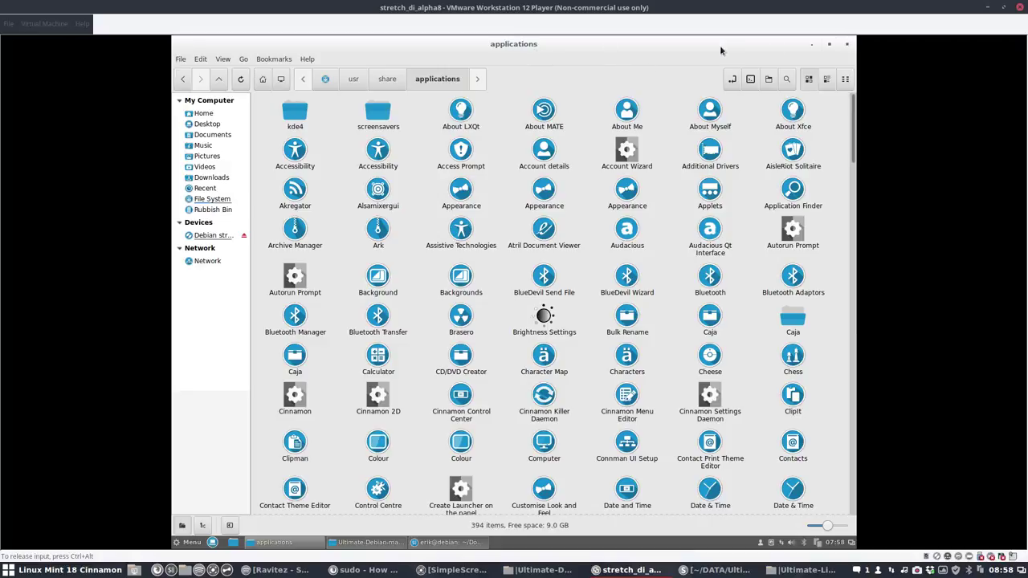
pyautogui.click(810, 45)
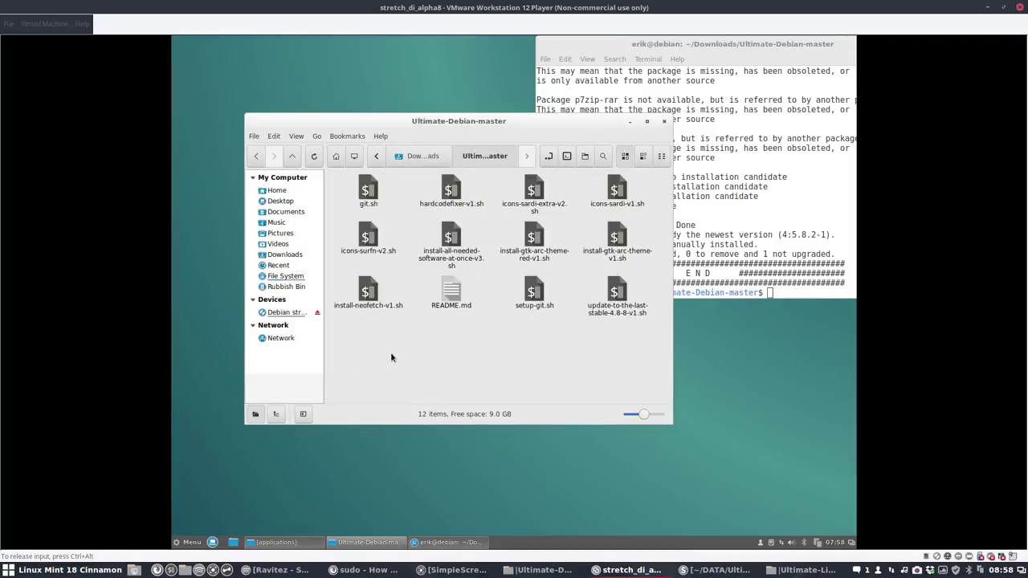
# Step: Show hidden files in Home, bookmark the .icons folder, and open it
pyautogui.click(277, 193)
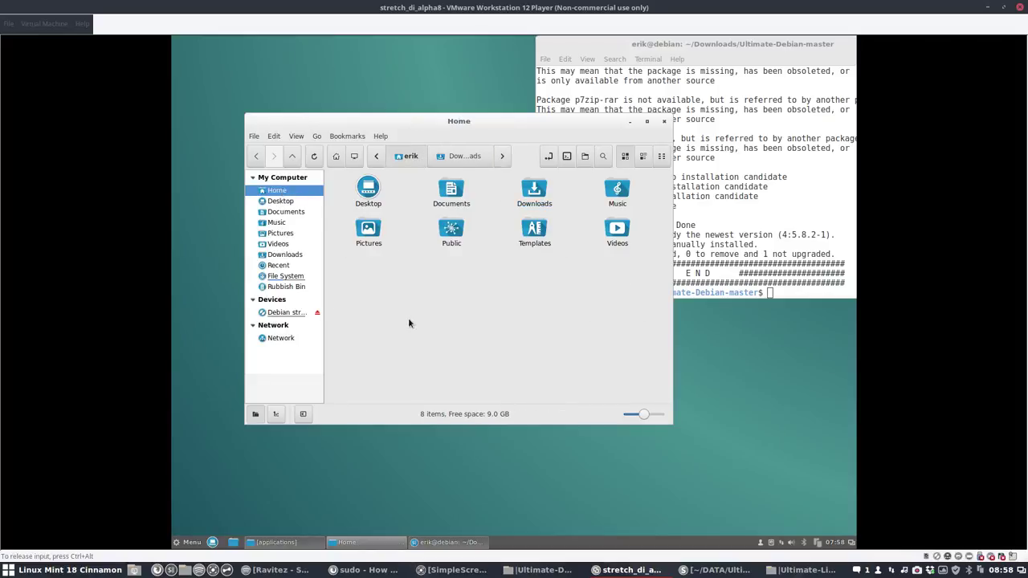
pyautogui.hotkey('ctrl', 'h')
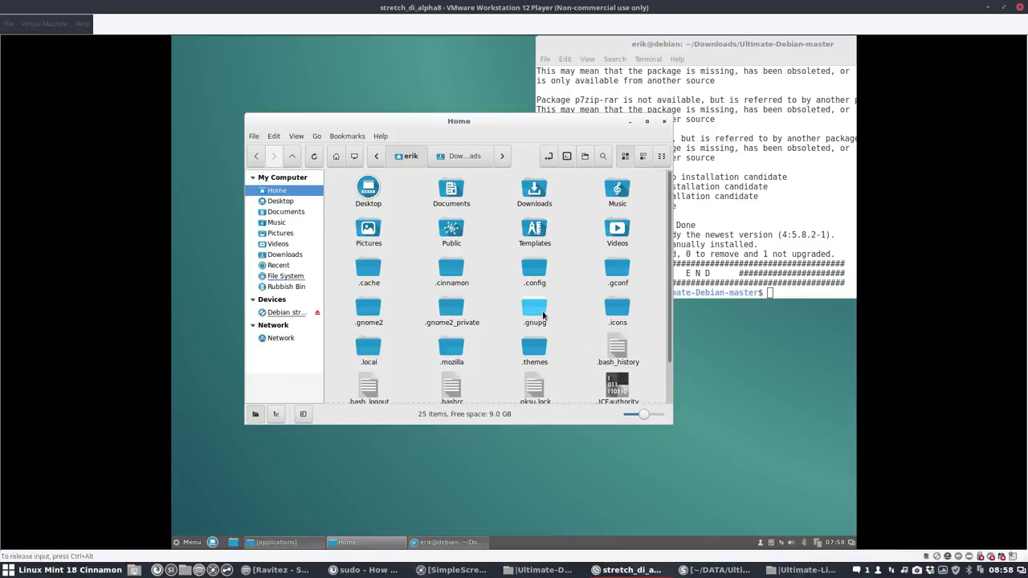
pyautogui.moveTo(616, 307); pyautogui.dragTo(289, 307)
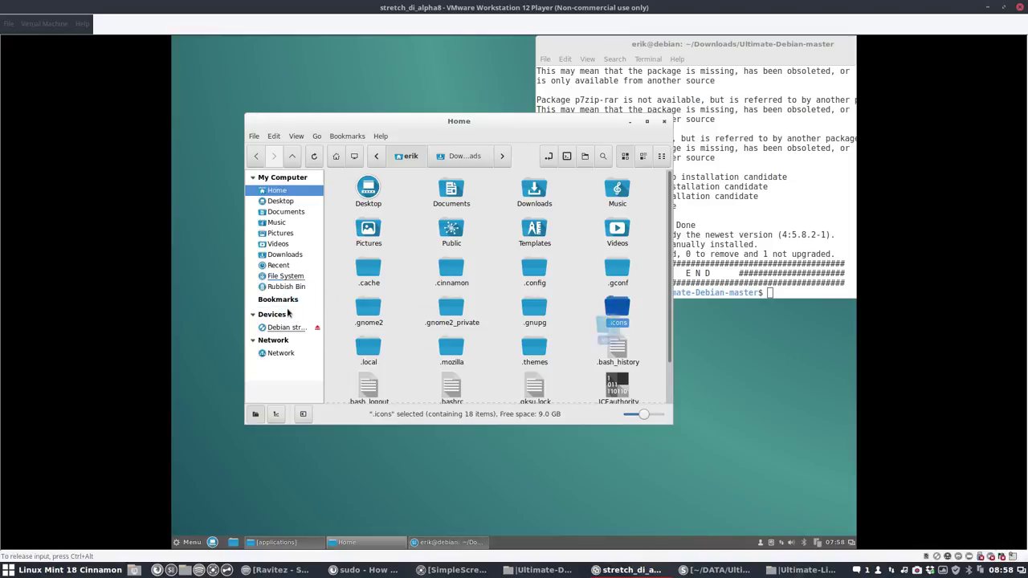
pyautogui.doubleClick(616, 309)
pyautogui.hotkey('ctrl', 'd')
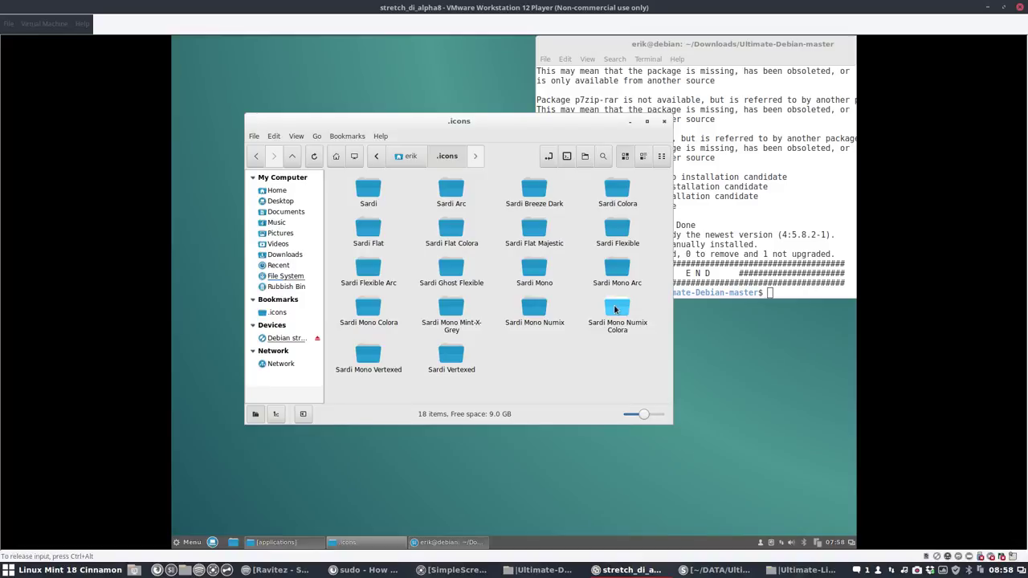
# Step: Search the bookmarked .icons folder for 'process' and scroll through the 54 matching icons
pyautogui.click(281, 313)
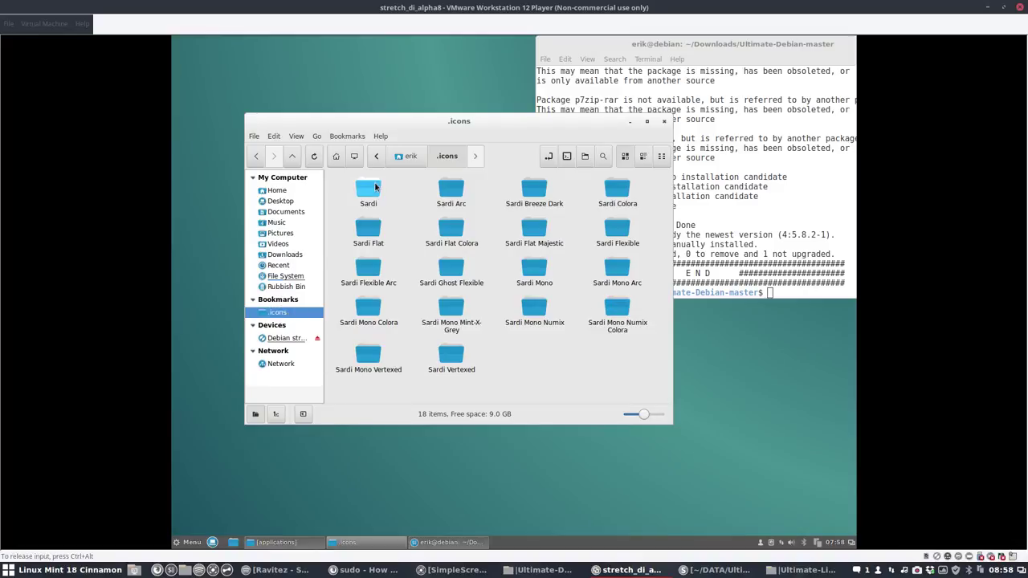
pyautogui.click(603, 156)
pyautogui.write('po')
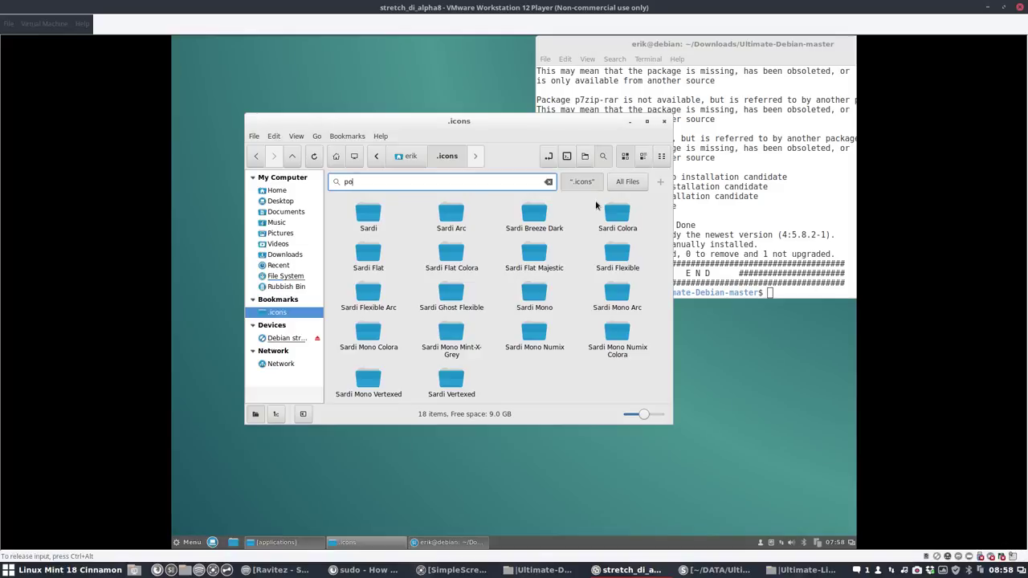
pyautogui.press('BackSpace')
pyautogui.write('rocess')
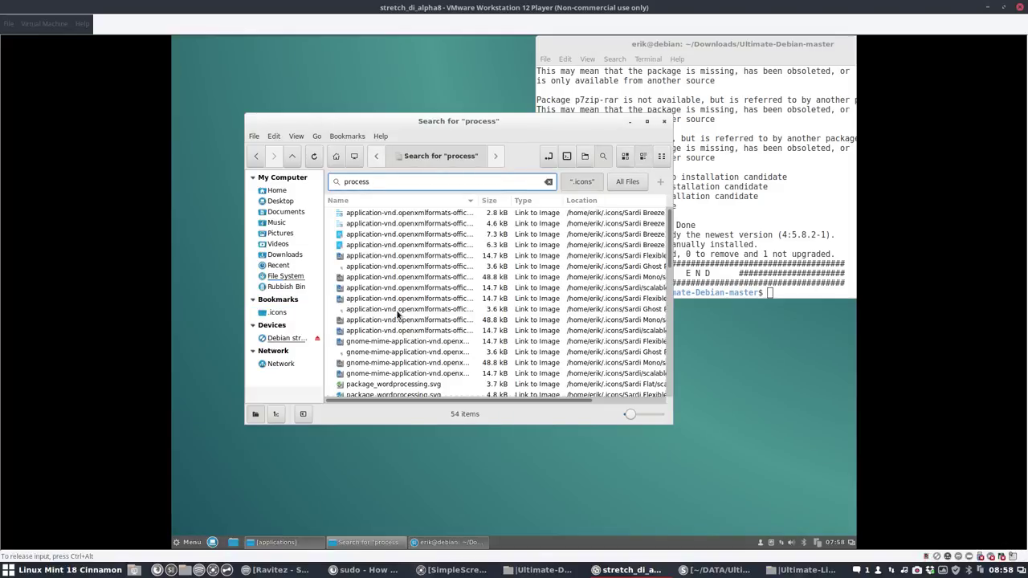
pyautogui.scroll(-5, 403, 373)
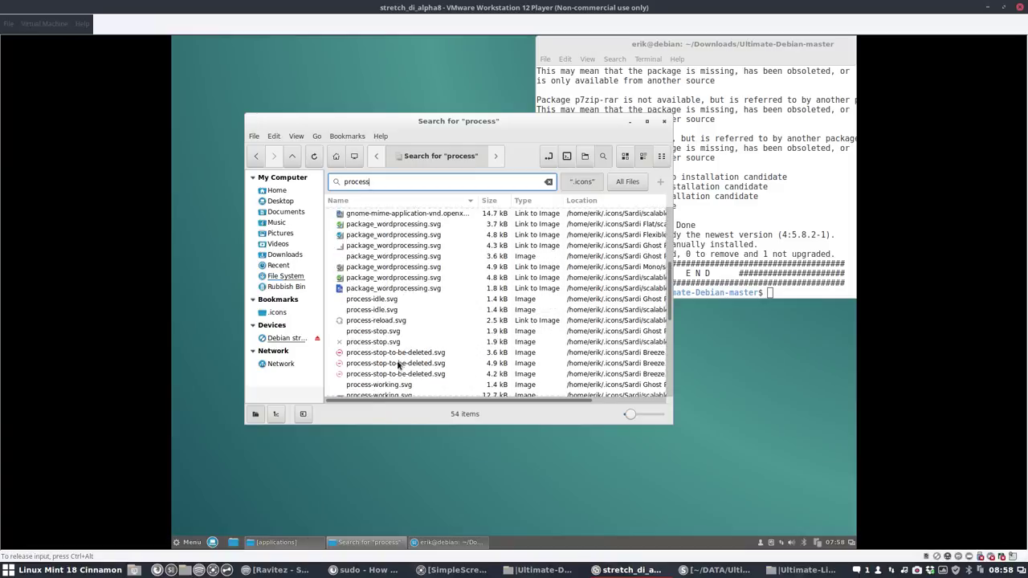
pyautogui.scroll(-5, 375, 332)
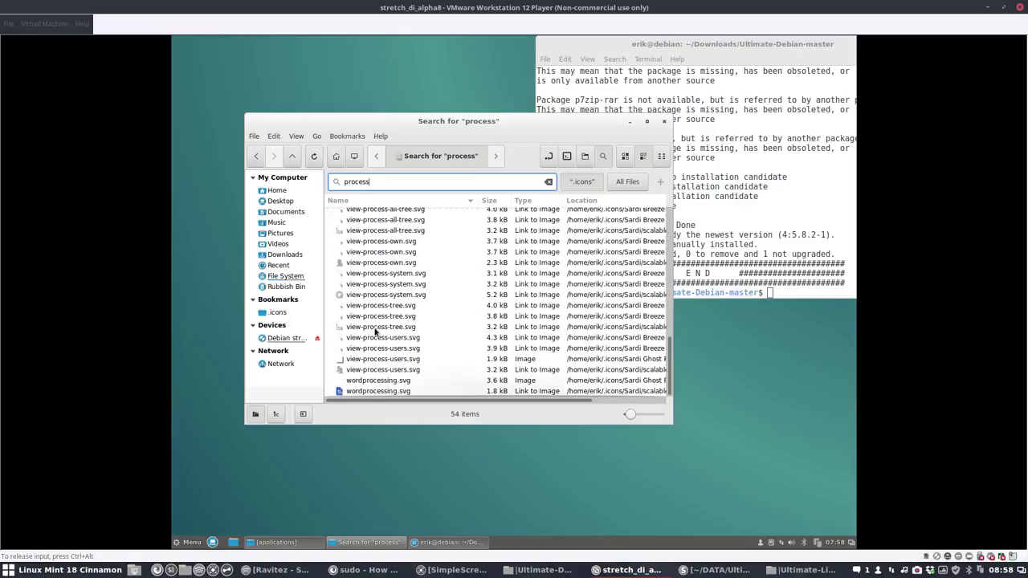
pyautogui.scroll(10, 375, 331)
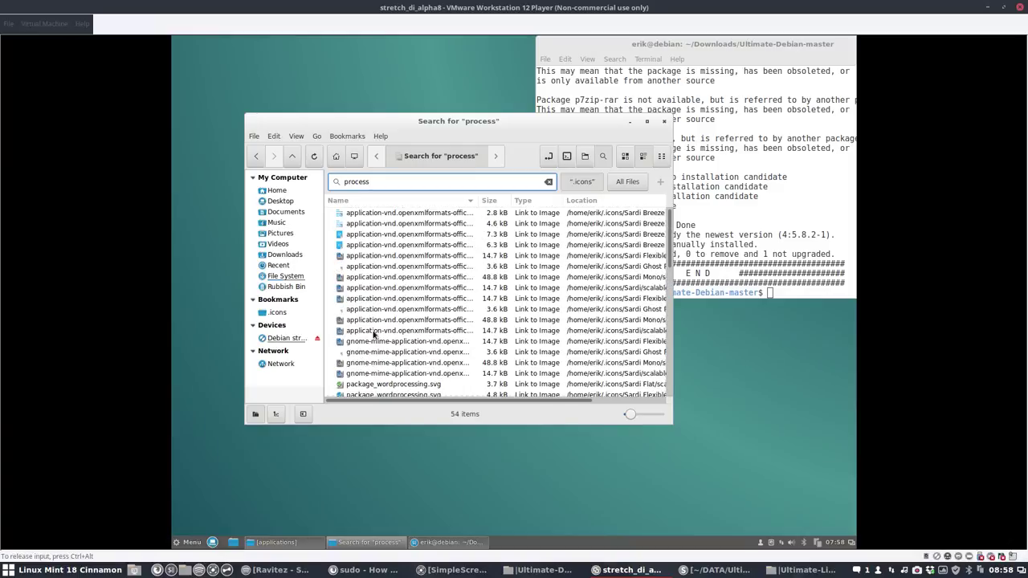
pyautogui.hotkey('ctrl', 'a')
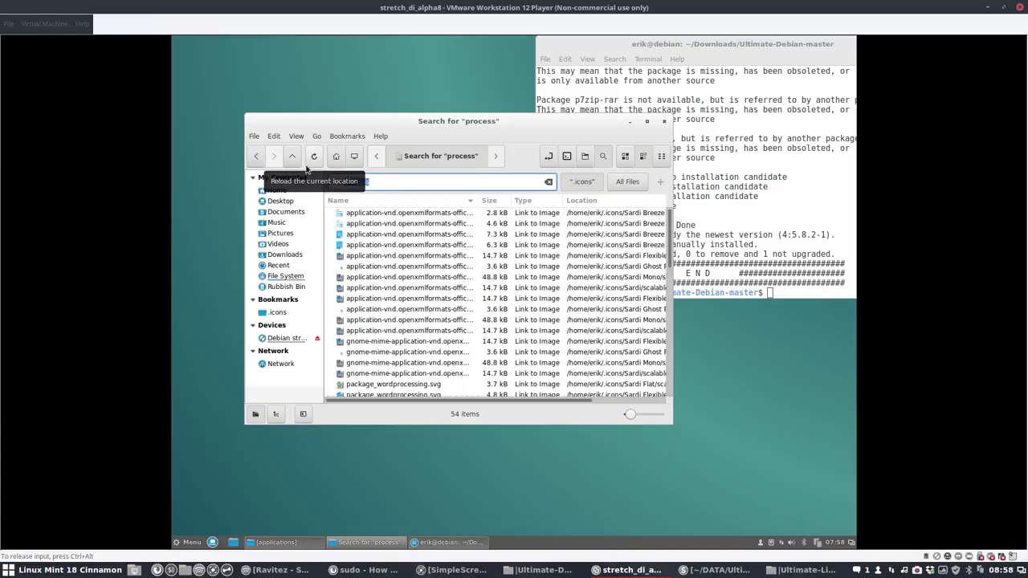
# Step: Search .icons for 'bright' and pick out the gnome-brightness-applet.svg result
pyautogui.write('b')
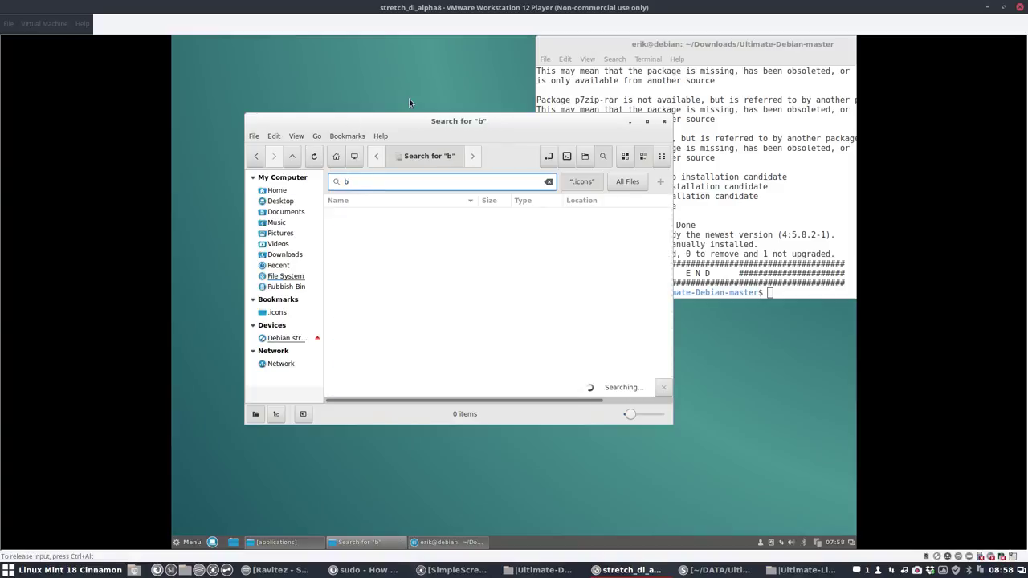
pyautogui.write('right')
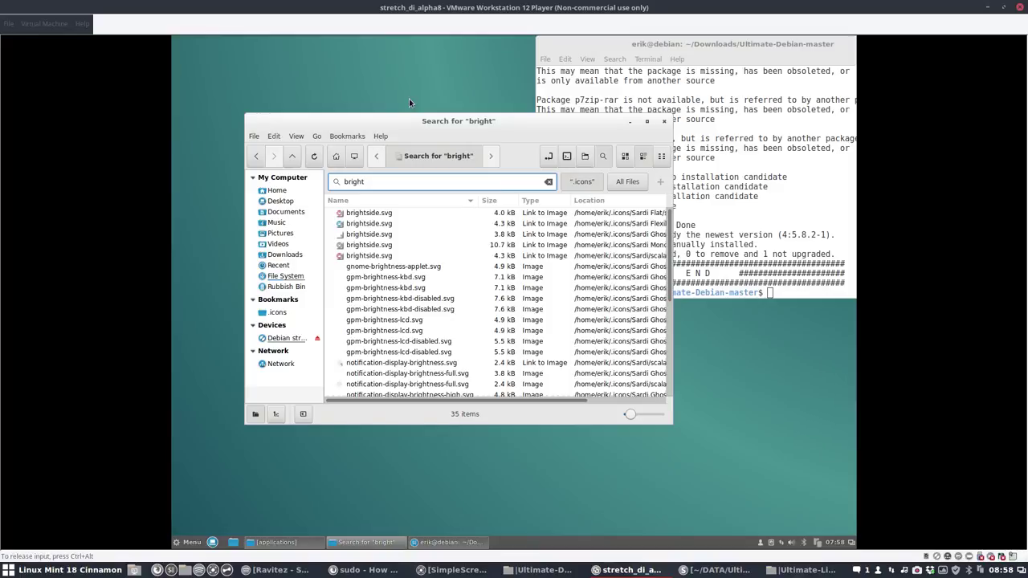
pyautogui.click(387, 267)
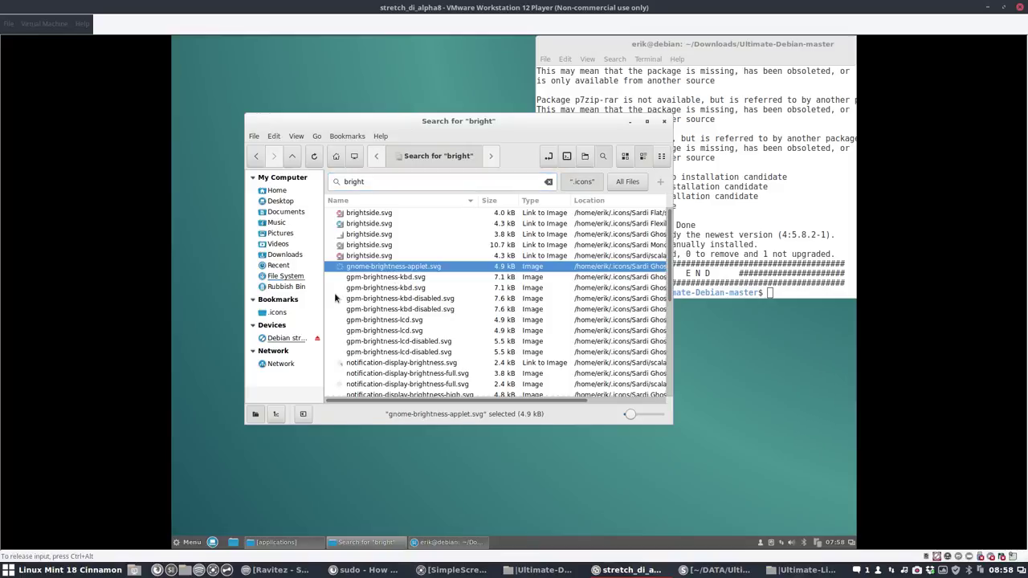
pyautogui.scroll(-5, 364, 305)
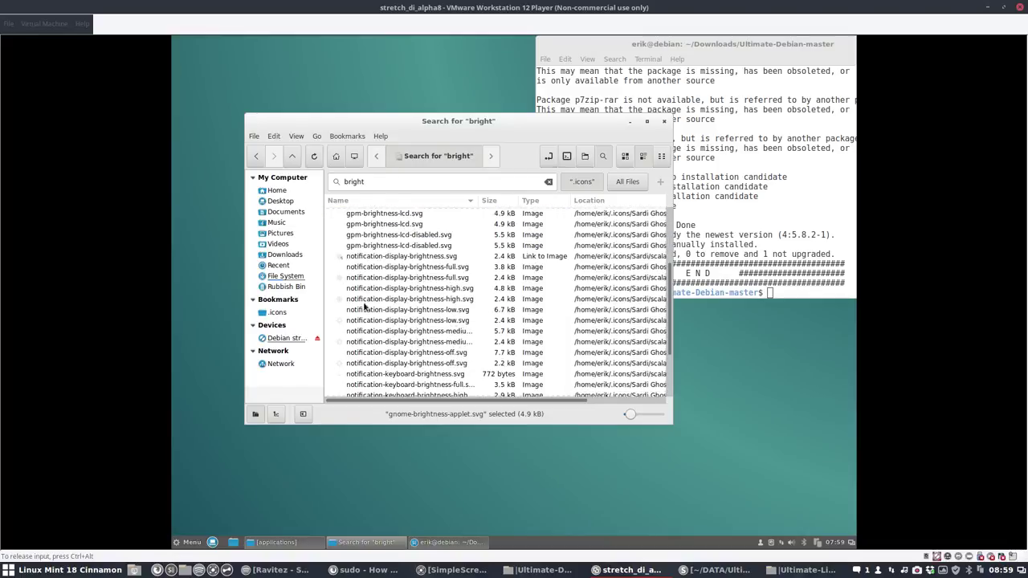
pyautogui.scroll(5, 364, 306)
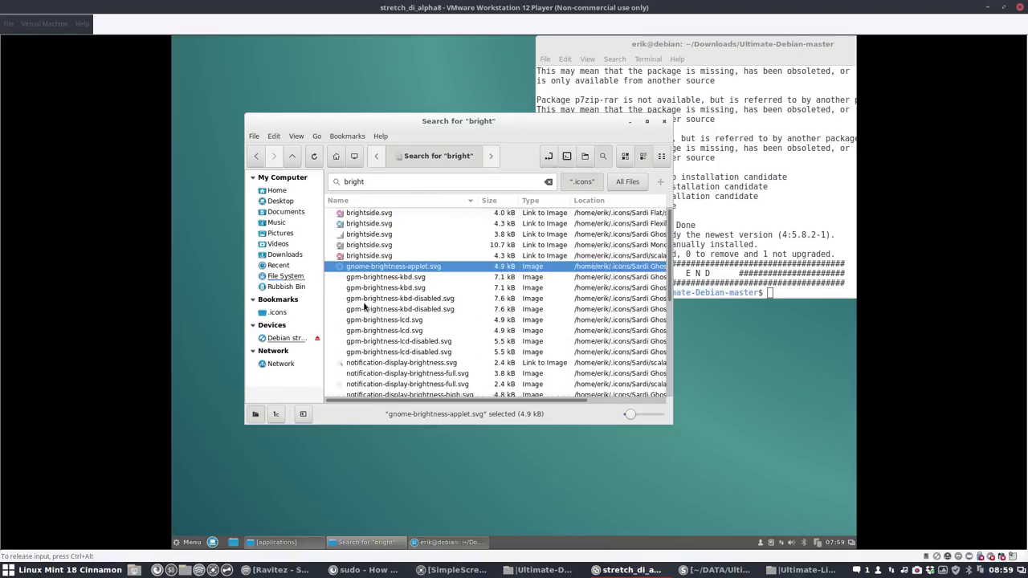
# Step: Change the search to 'light', enlarge the result icons, and scroll through the 103 matches
pyautogui.hotkey('ctrl', 'f')
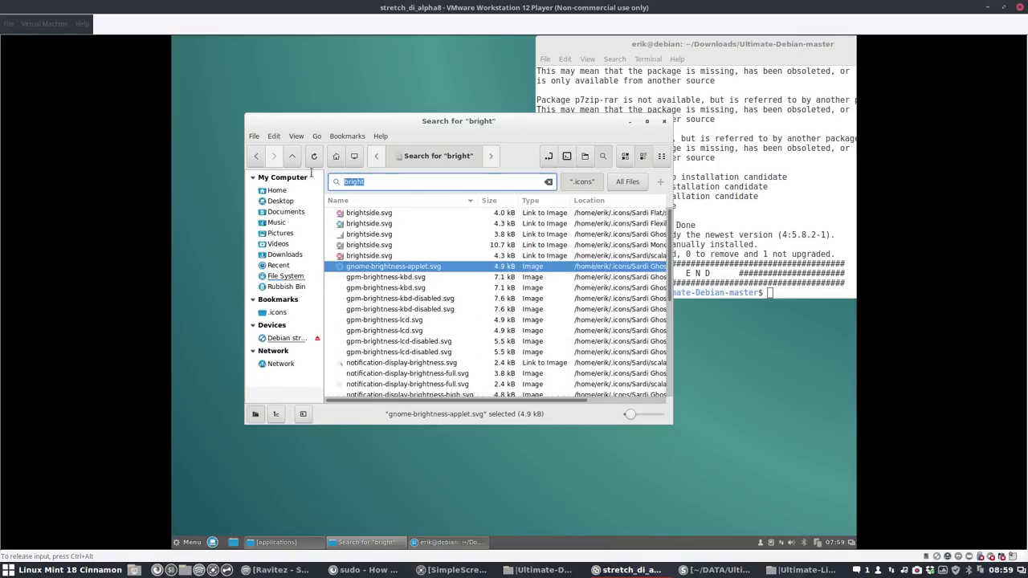
pyautogui.press('BackSpace')
pyautogui.write('light')
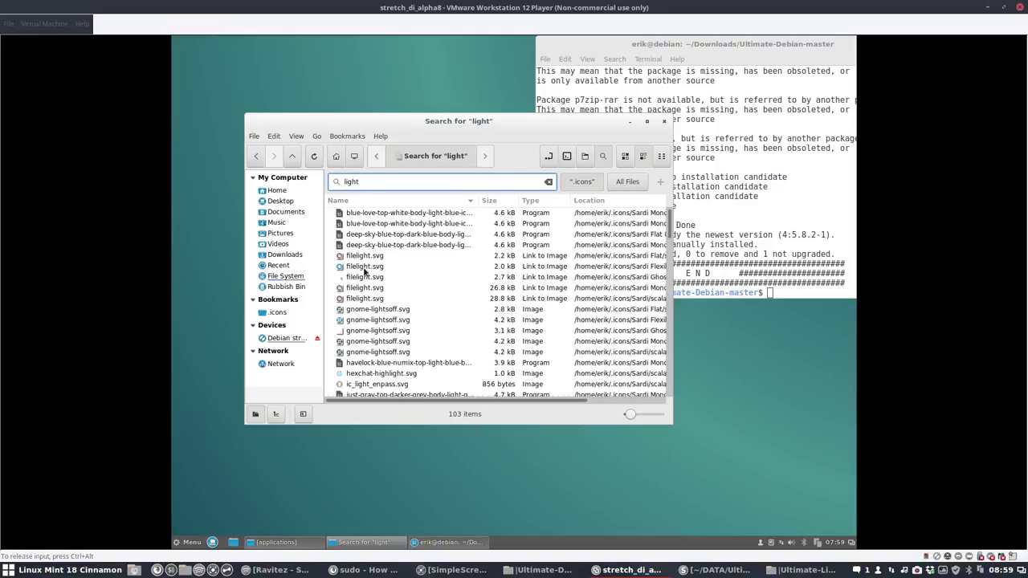
pyautogui.click(364, 321)
pyautogui.moveTo(641, 411); pyautogui.dragTo(647, 414)
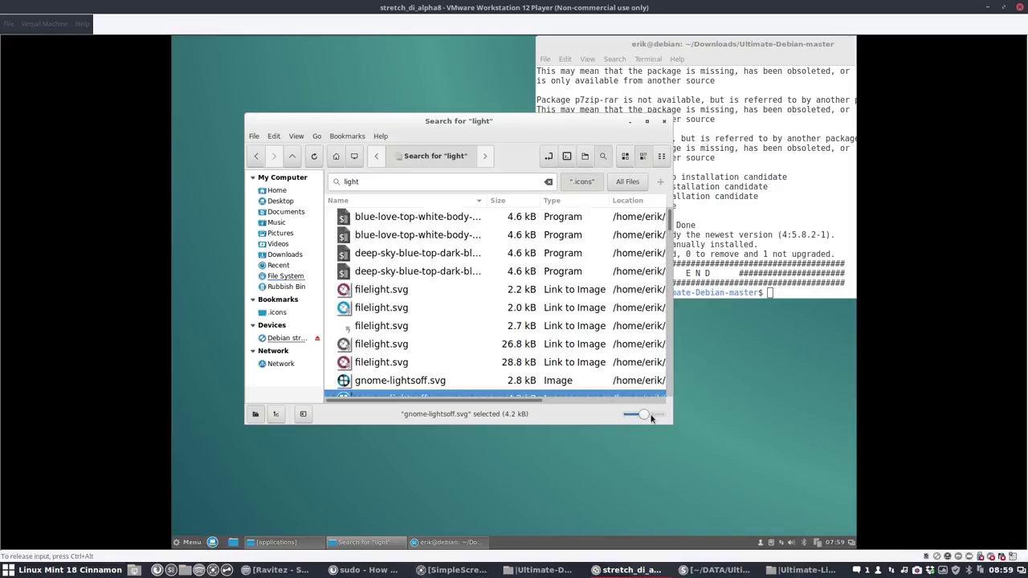
pyautogui.click(652, 418)
pyautogui.scroll(-5, 361, 310)
pyautogui.scroll(3, 362, 311)
pyautogui.scroll(-6, 362, 310)
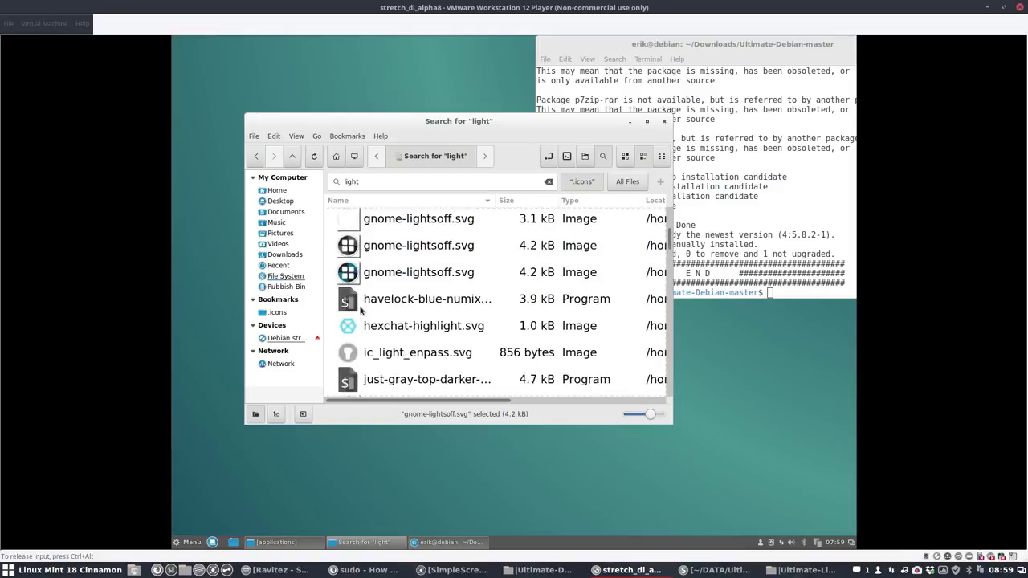
pyautogui.scroll(-8, 361, 311)
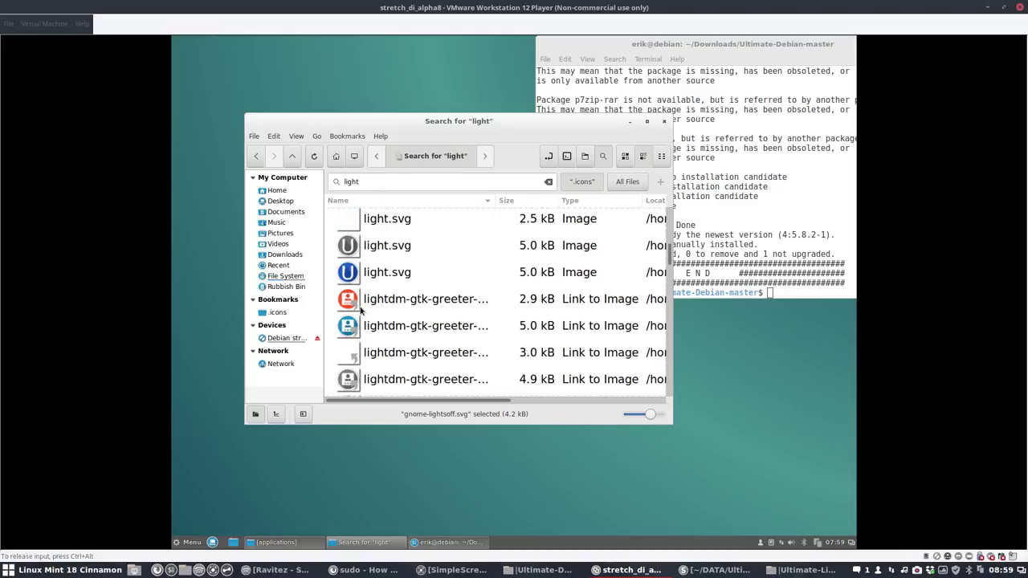
pyautogui.scroll(-8, 361, 310)
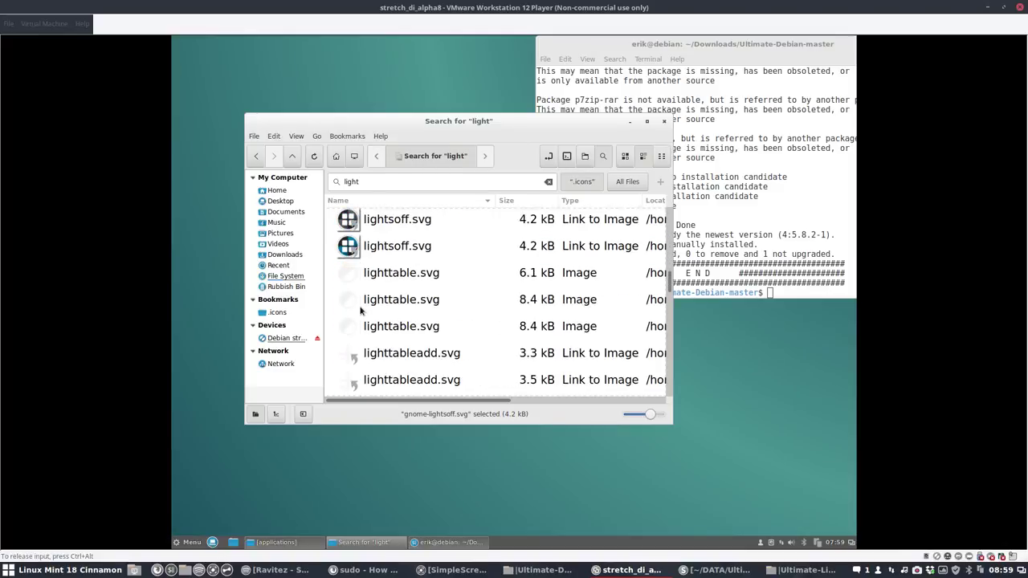
pyautogui.scroll(-8, 361, 310)
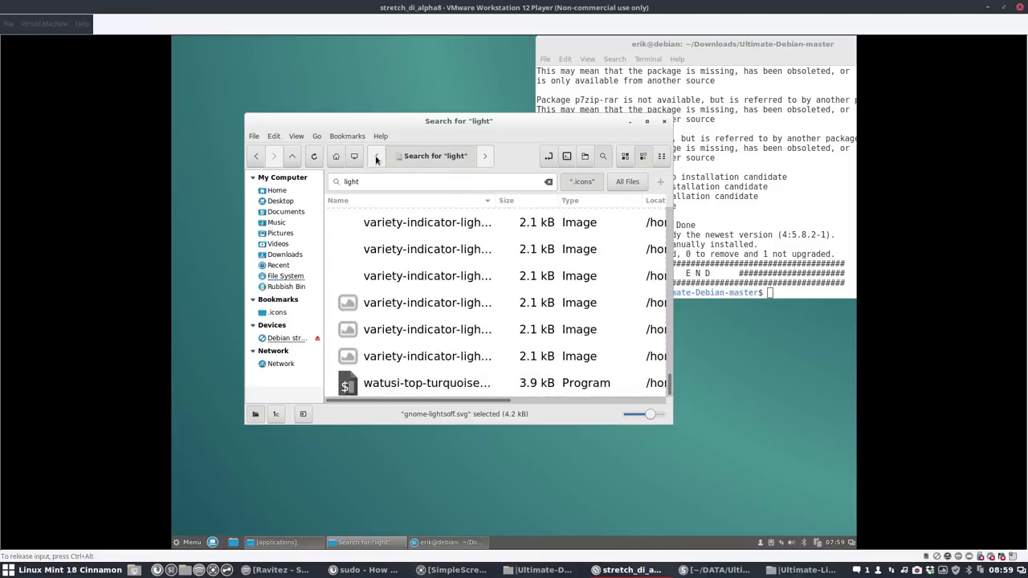
# Step: Close the Nemo search window and highlight the unrar error line in Terminal
pyautogui.click(663, 122)
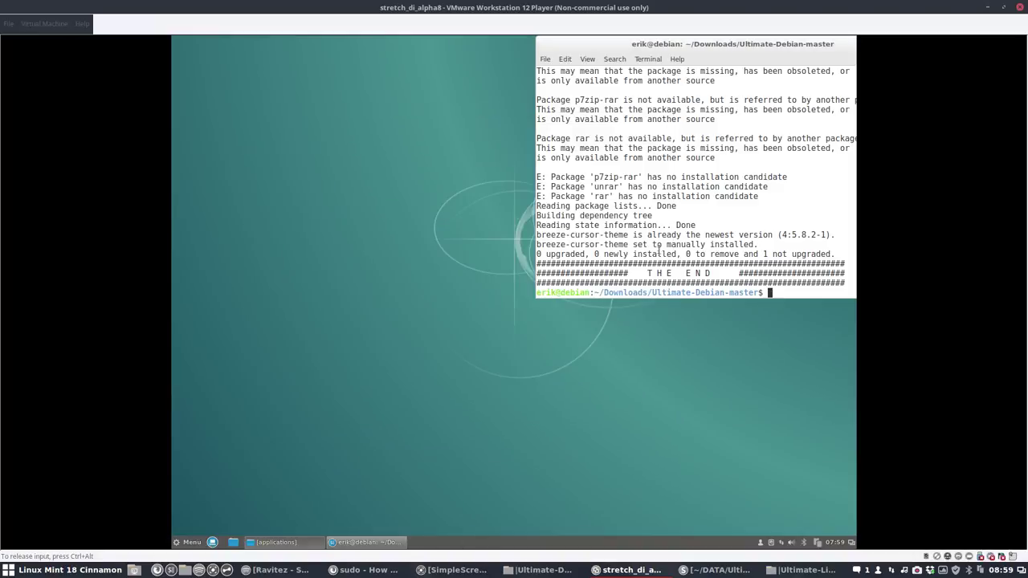
pyautogui.moveTo(561, 183); pyautogui.dragTo(676, 191)
pyautogui.moveTo(595, 206); pyautogui.dragTo(643, 206)
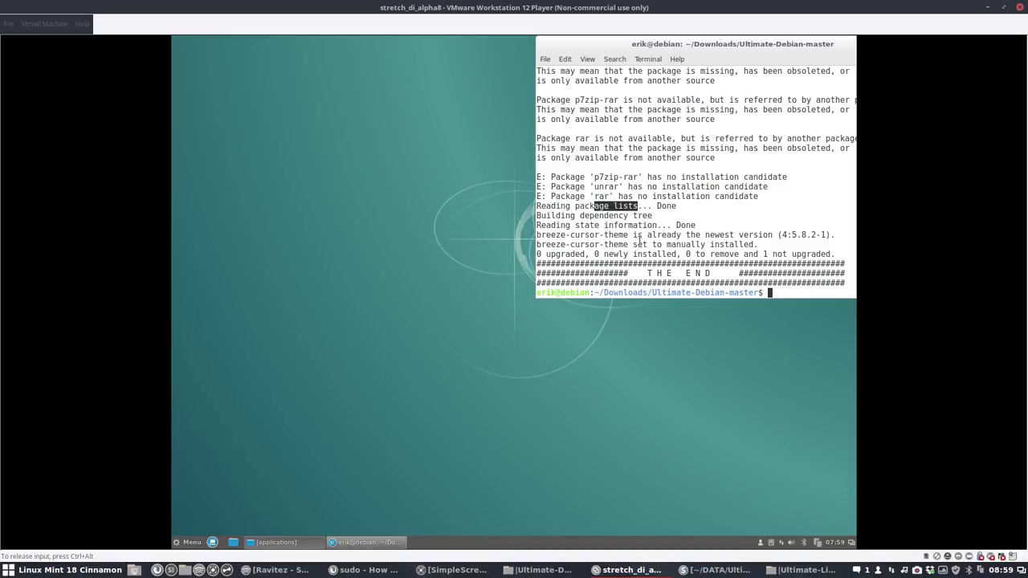
# Step: Scroll back through the finished apt output, then move the Terminal window into view and close it
pyautogui.scroll(5, 640, 237)
pyautogui.scroll(15, 640, 243)
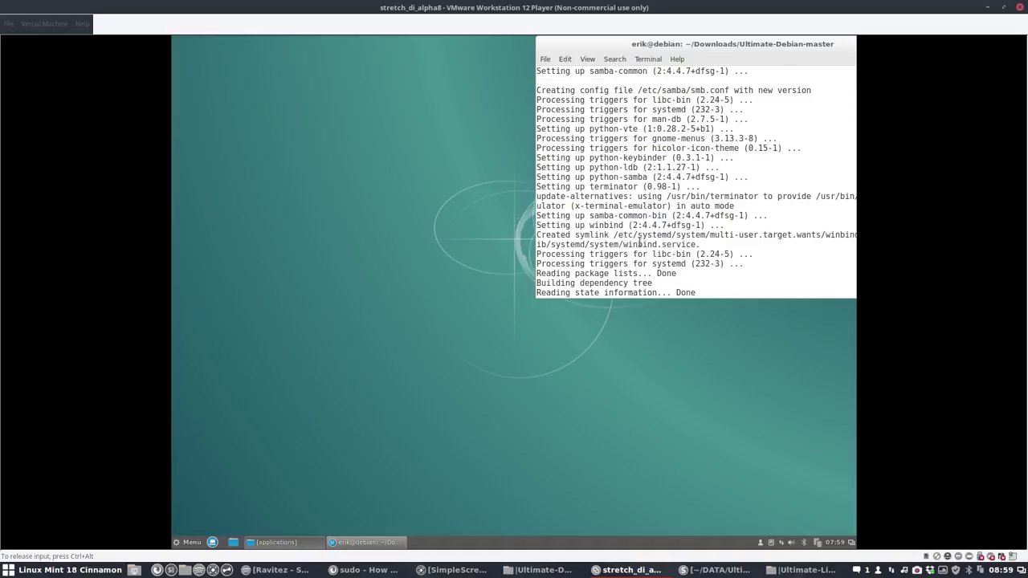
pyautogui.scroll(20, 641, 244)
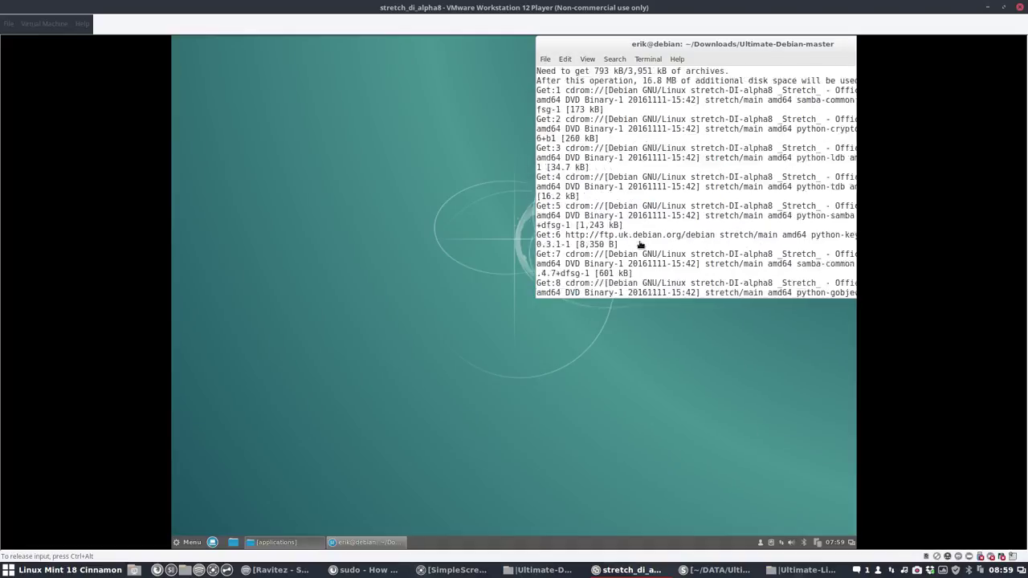
pyautogui.scroll(10, 641, 245)
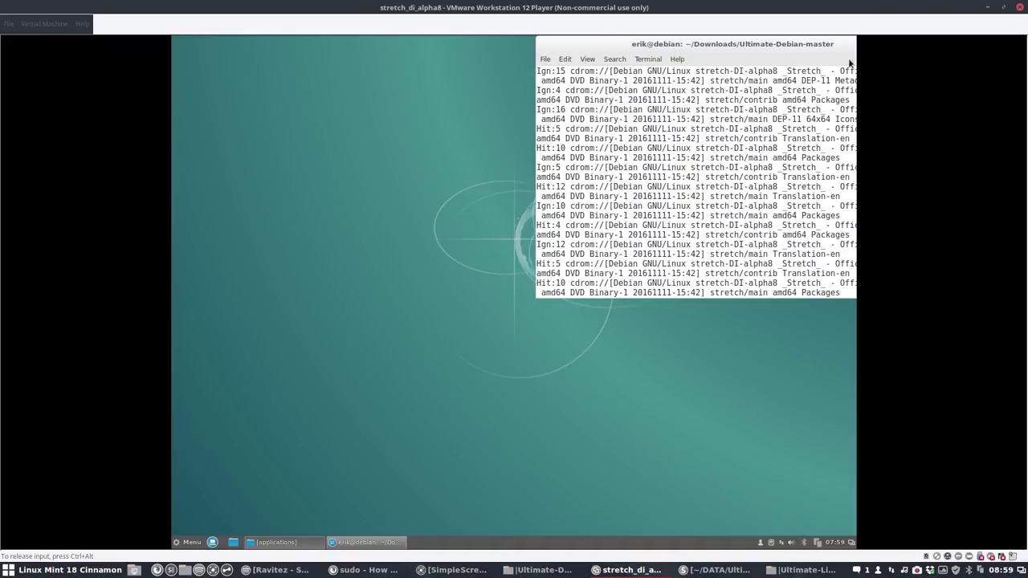
pyautogui.moveTo(696, 56); pyautogui.dragTo(601, 56)
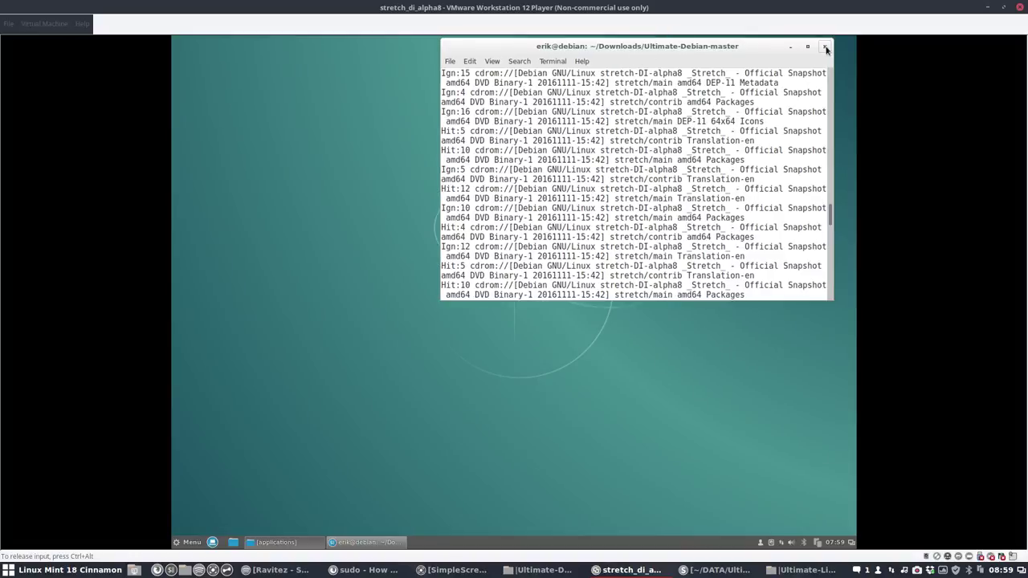
pyautogui.click(821, 44)
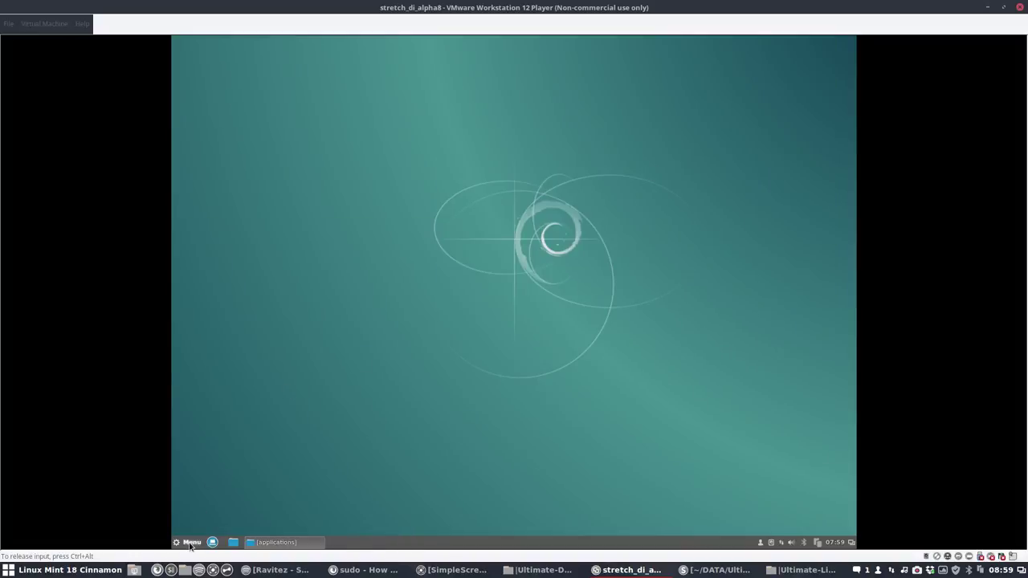
# Step: Close the Google Chrome window launched by mistake from the application menu
pyautogui.click(192, 543)
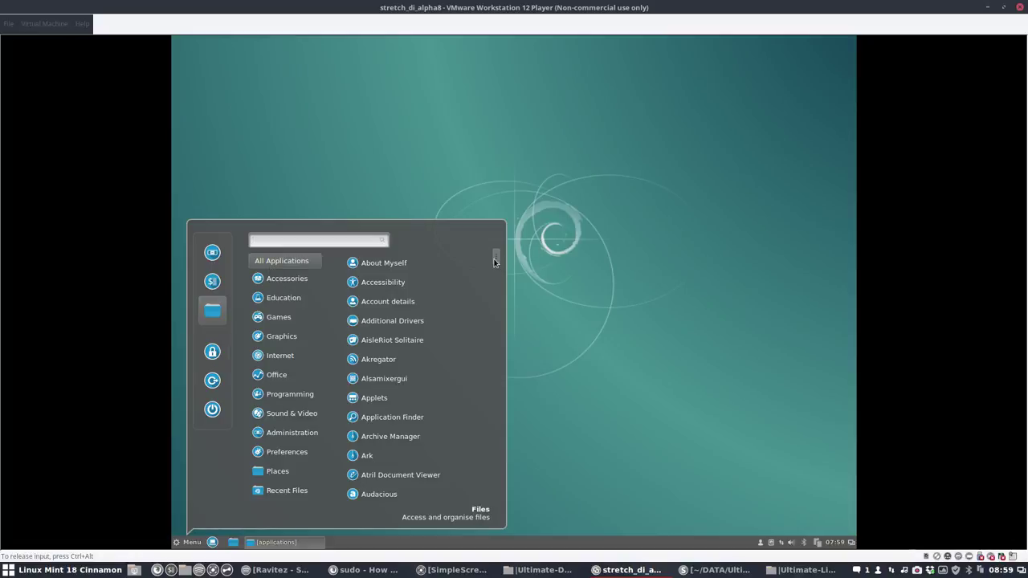
pyautogui.click(453, 388)
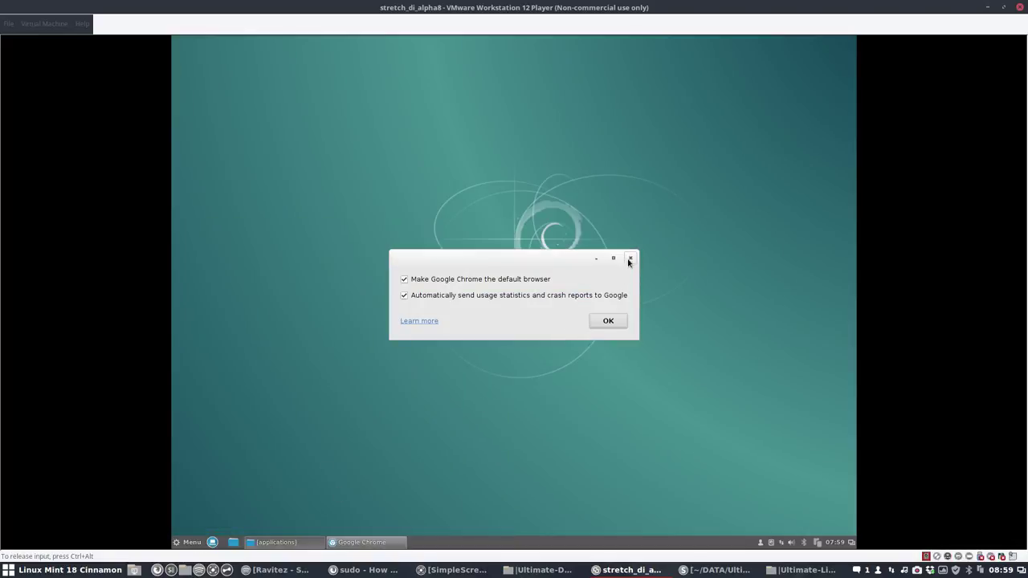
pyautogui.press('Return')
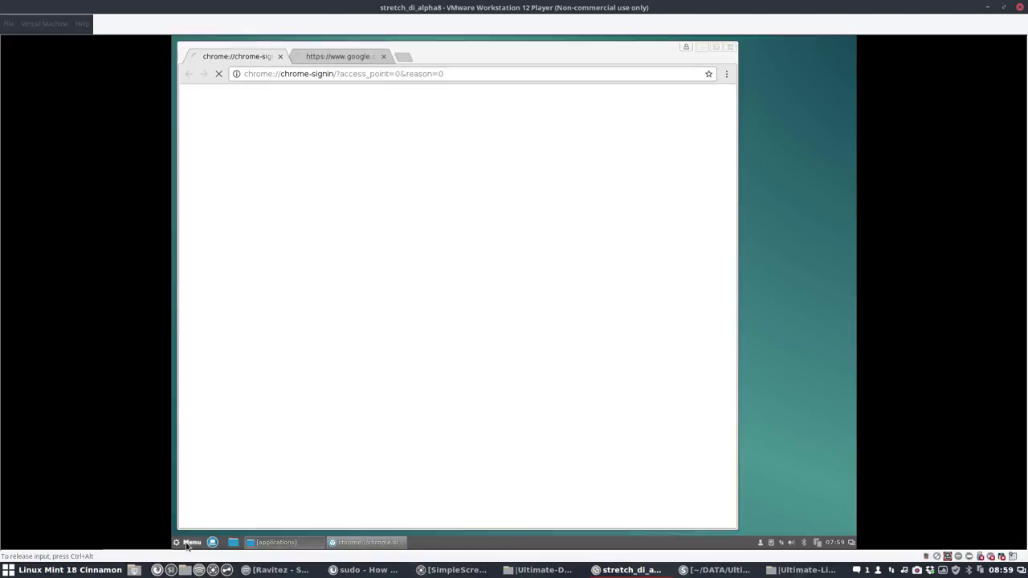
pyautogui.press('super')
pyautogui.press('Escape')
pyautogui.click(728, 47)
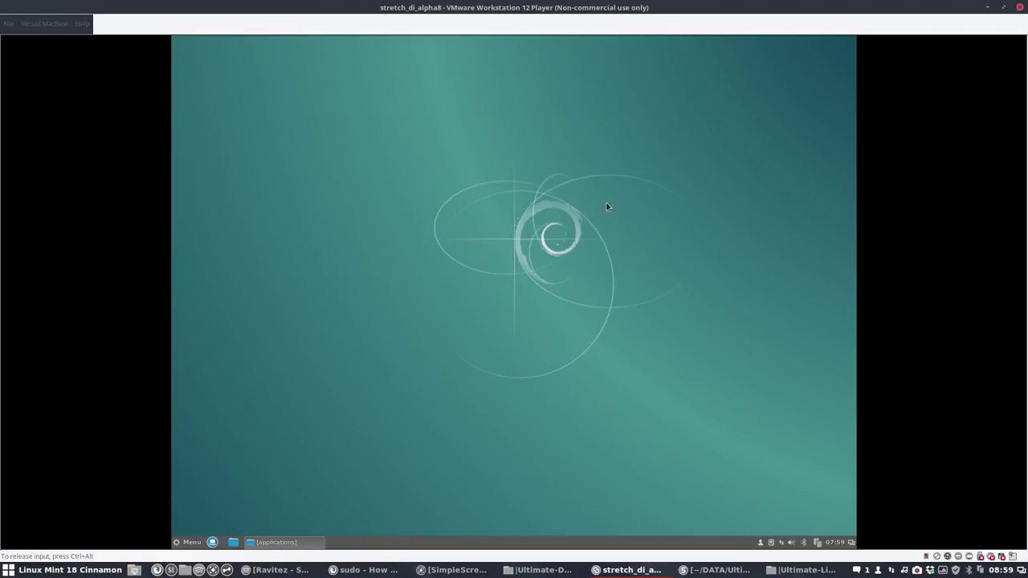
# Step: Reopen the menu and scroll All Applications down to the newly installed Variety
pyautogui.click(190, 543)
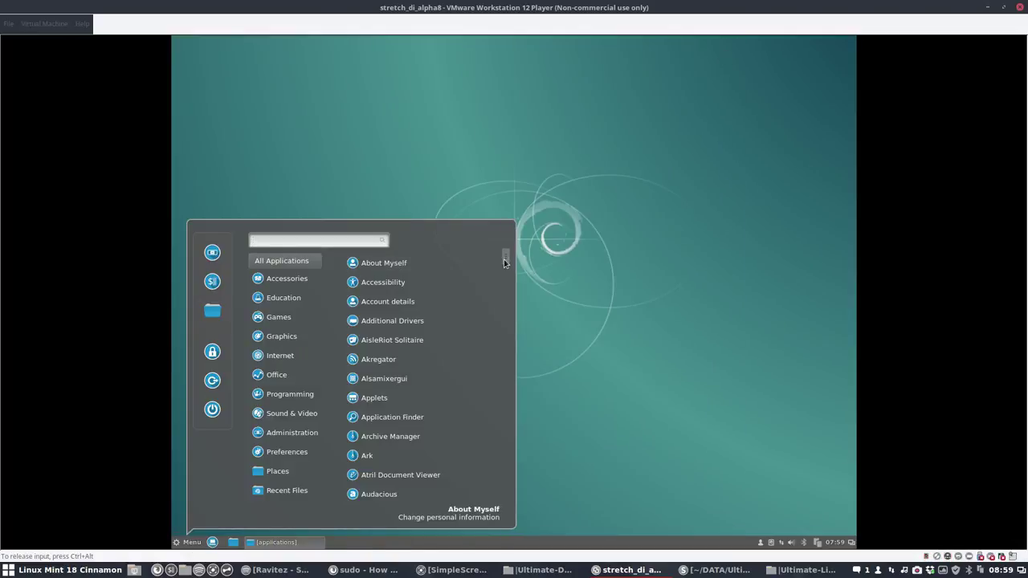
pyautogui.moveTo(508, 262); pyautogui.dragTo(506, 359)
pyautogui.moveTo(506, 365); pyautogui.dragTo(511, 514)
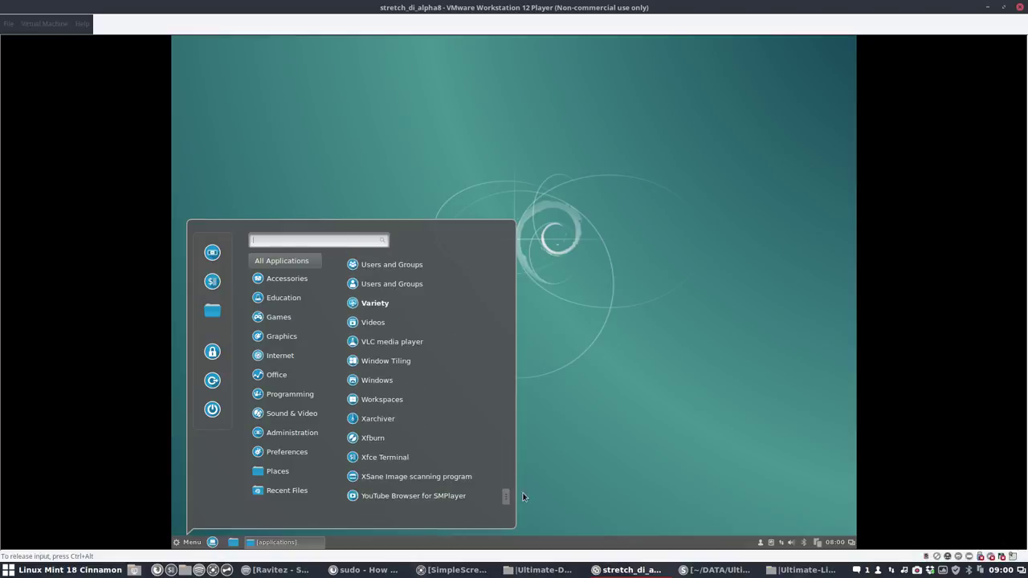
# Step: Log out of the current Cinnamon session from the application menu
pyautogui.click(526, 498)
pyautogui.click(192, 543)
pyautogui.click(212, 383)
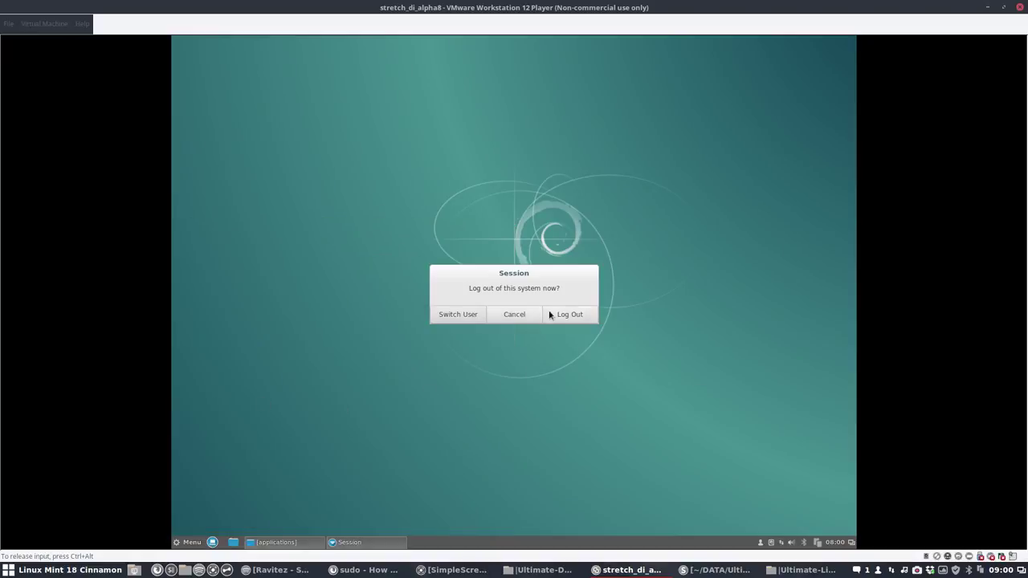
pyautogui.click(565, 315)
# Step: Sign back in as the user, choosing the LXDE session and entering the account password
pyautogui.click(449, 302)
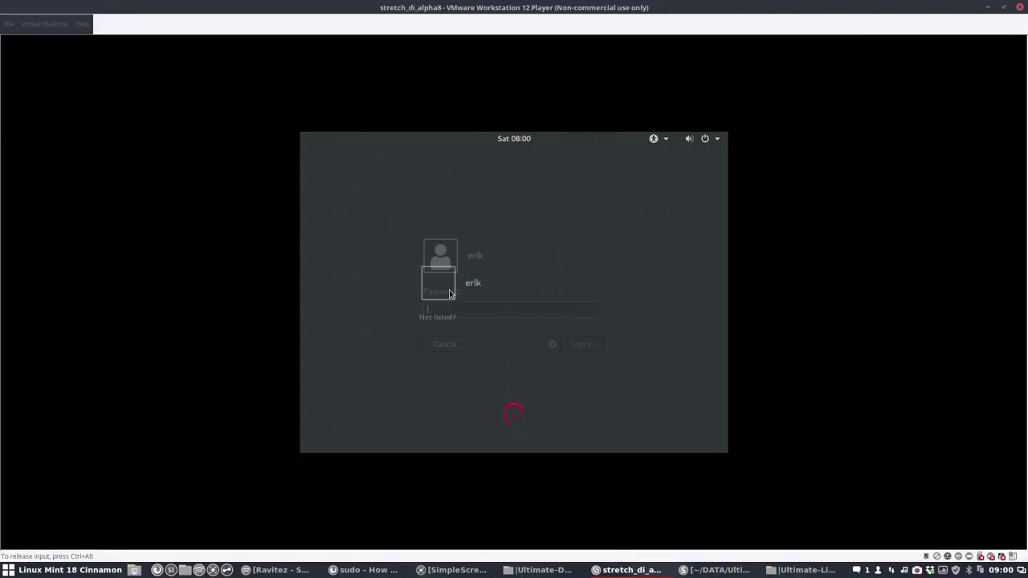
pyautogui.click(552, 345)
pyautogui.click(615, 236)
pyautogui.write('*****')
pyautogui.press('Return')
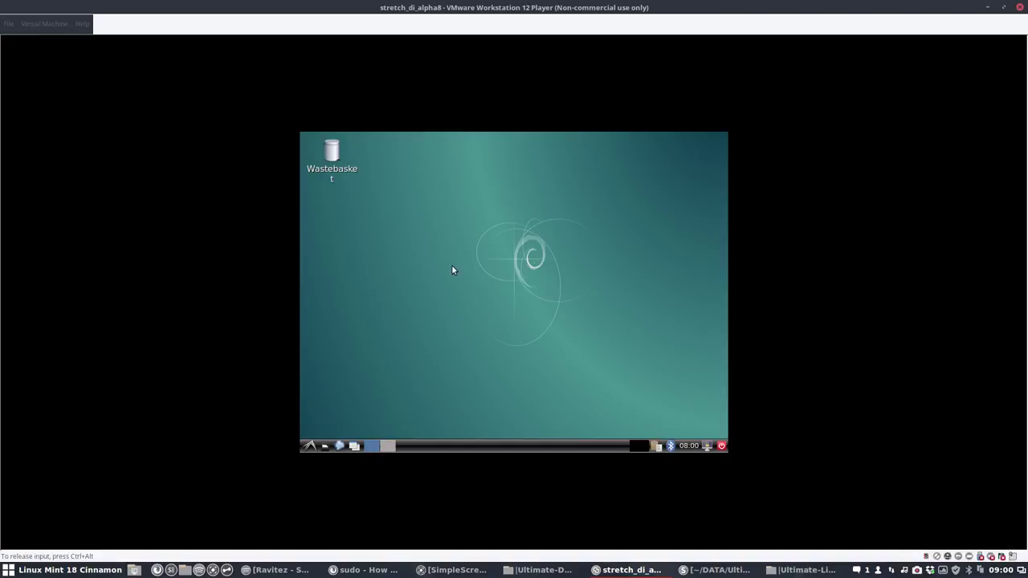
# Step: In Desktop Preferences, untick Trash Can and enable showing window manager menus
pyautogui.rightClick(461, 208)
pyautogui.moveTo(484, 212)
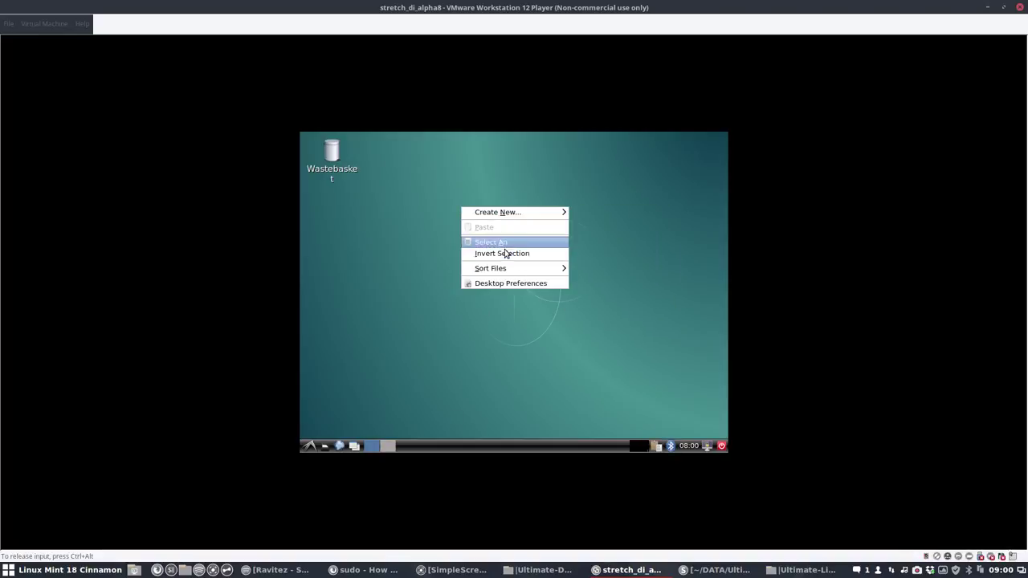
pyautogui.click(498, 281)
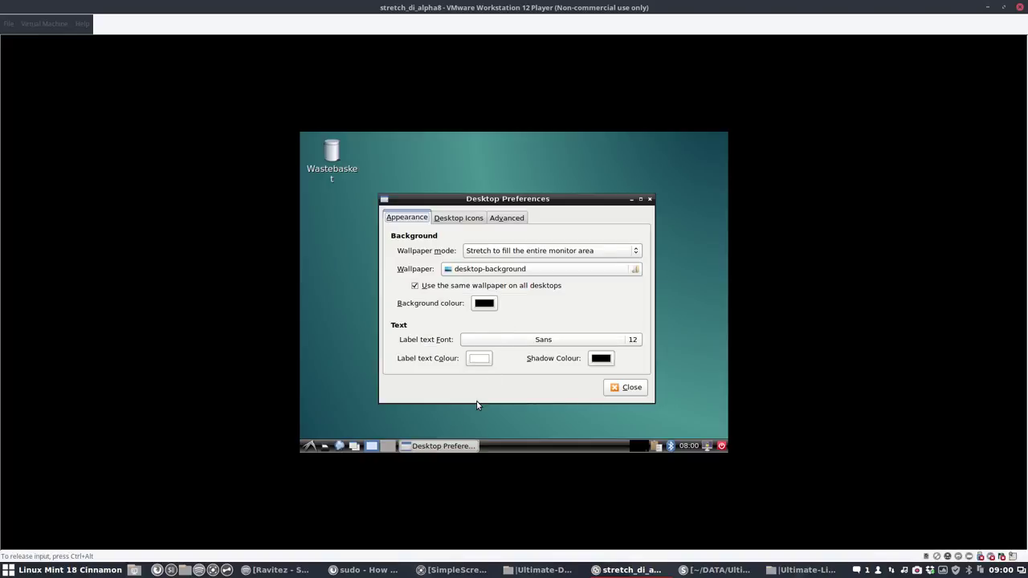
pyautogui.click(466, 220)
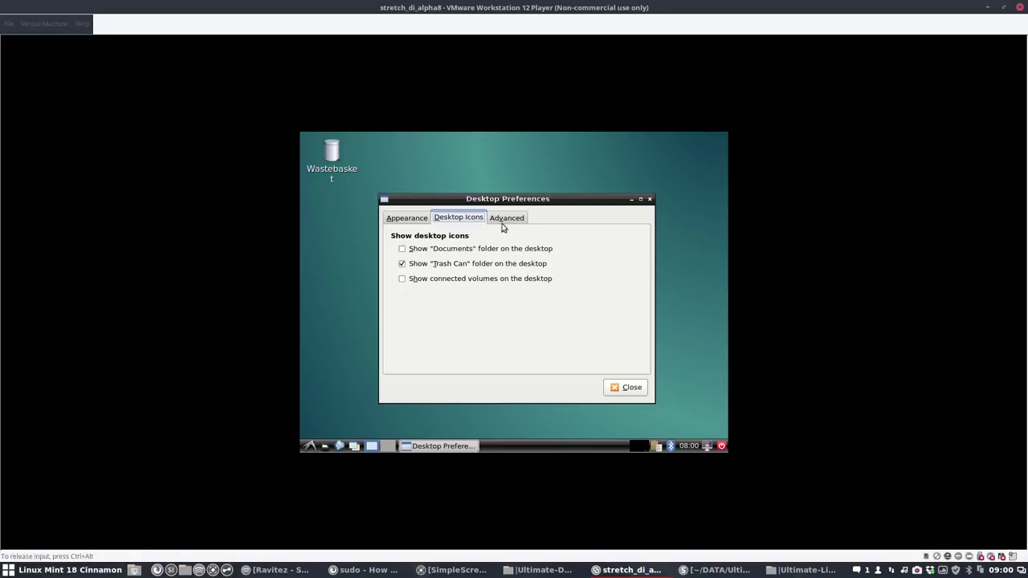
pyautogui.click(406, 263)
pyautogui.click(515, 220)
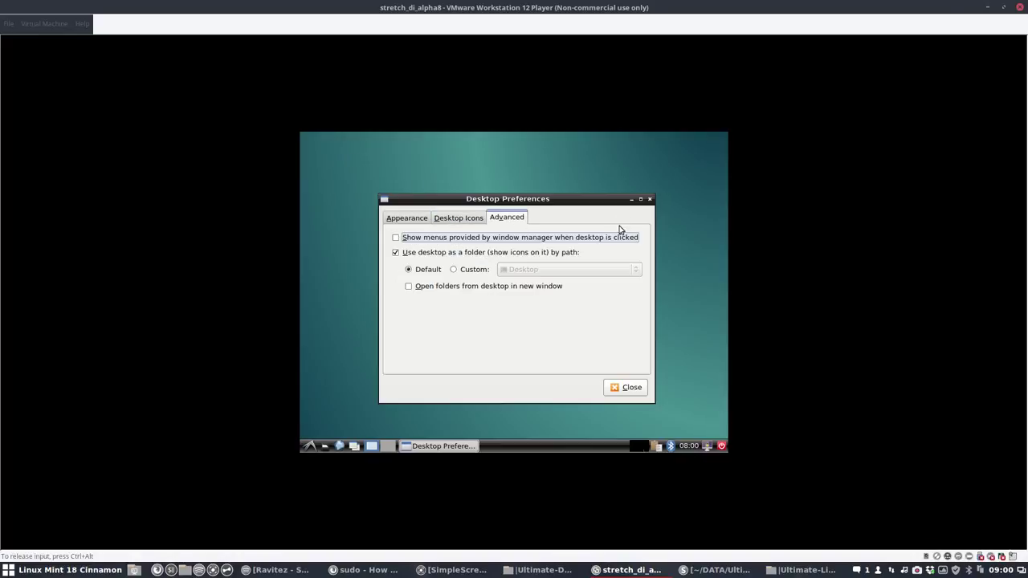
pyautogui.click(538, 240)
pyautogui.click(650, 200)
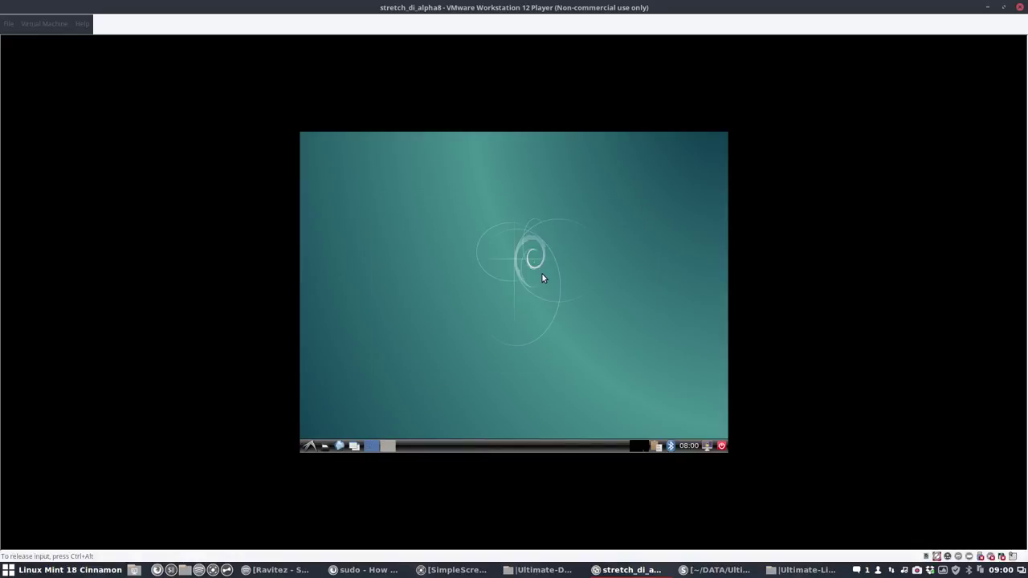
# Step: Check the Openbox menu by right-clicking the desktop, then open the panel's application menu
pyautogui.rightClick(490, 267)
pyautogui.moveTo(536, 303)
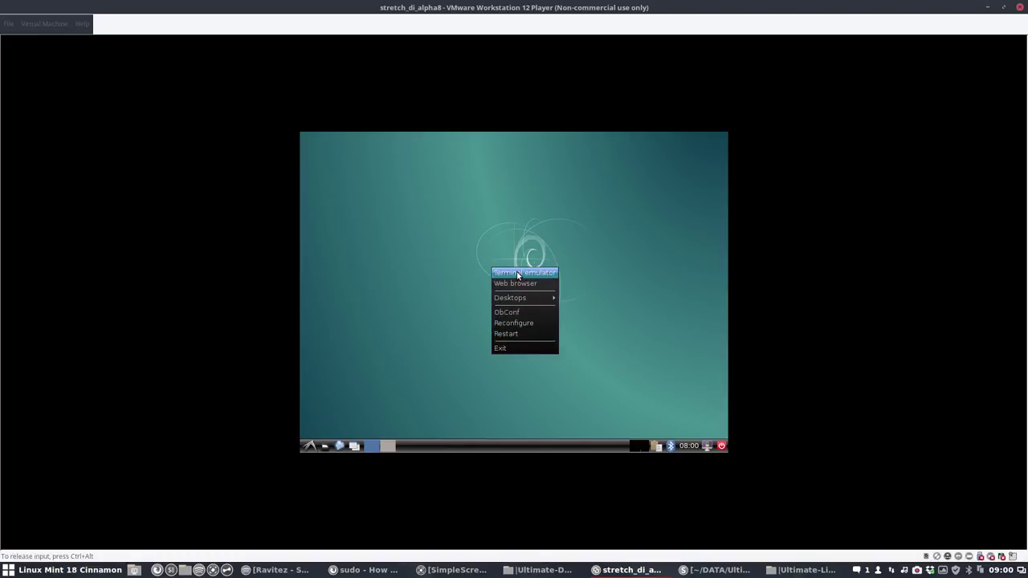
pyautogui.click(353, 326)
pyautogui.click(309, 446)
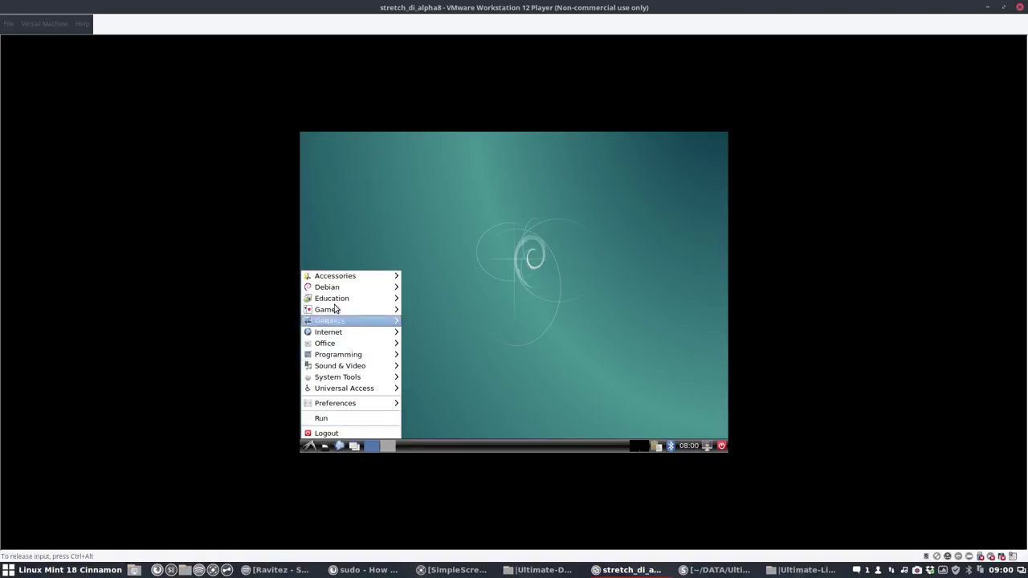
pyautogui.moveTo(340, 280)
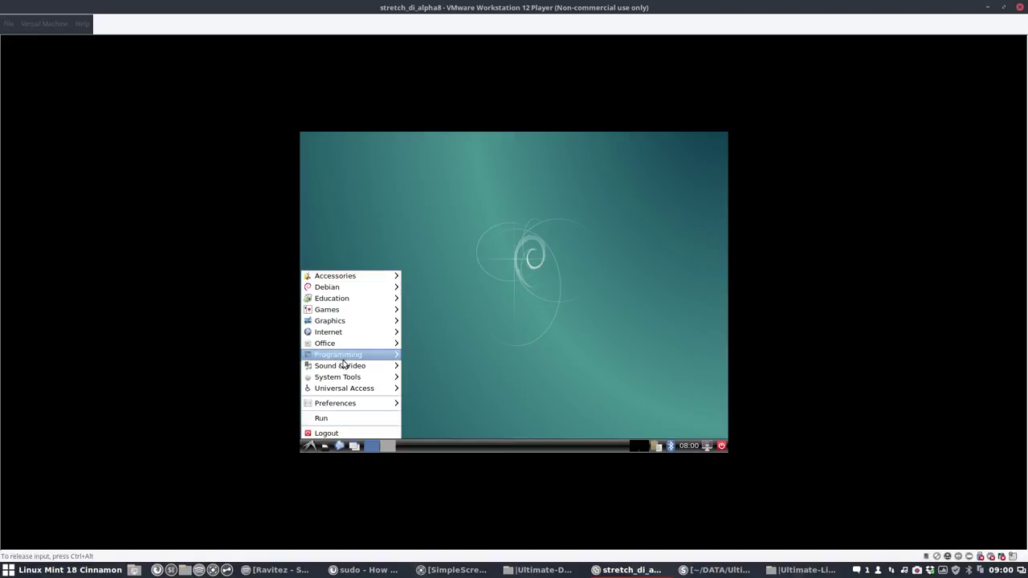
# Step: Select and apply the Sardi Flexible icon theme in LXAppearance, then view the menu's new icons
pyautogui.moveTo(354, 407)
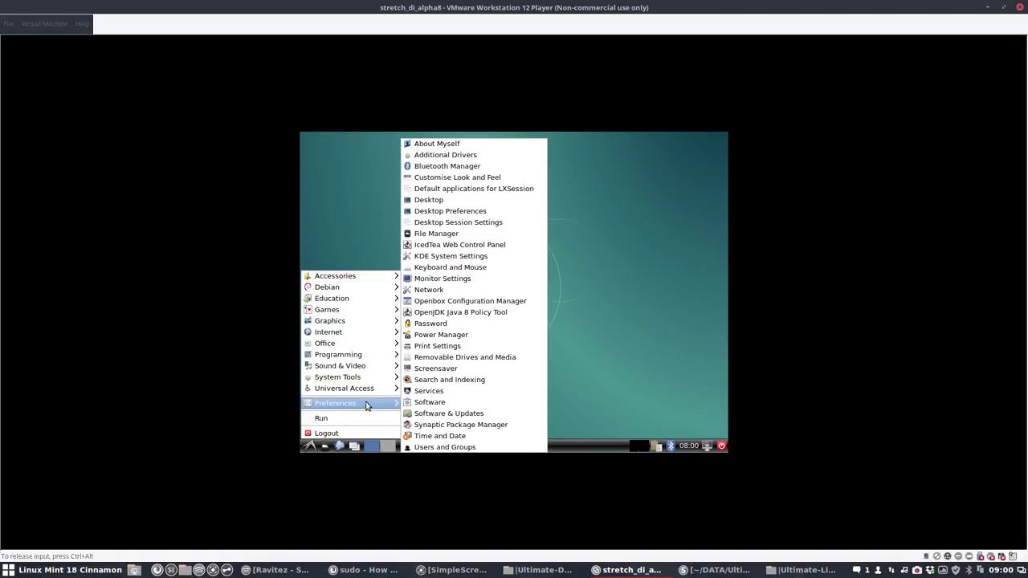
pyautogui.click(480, 178)
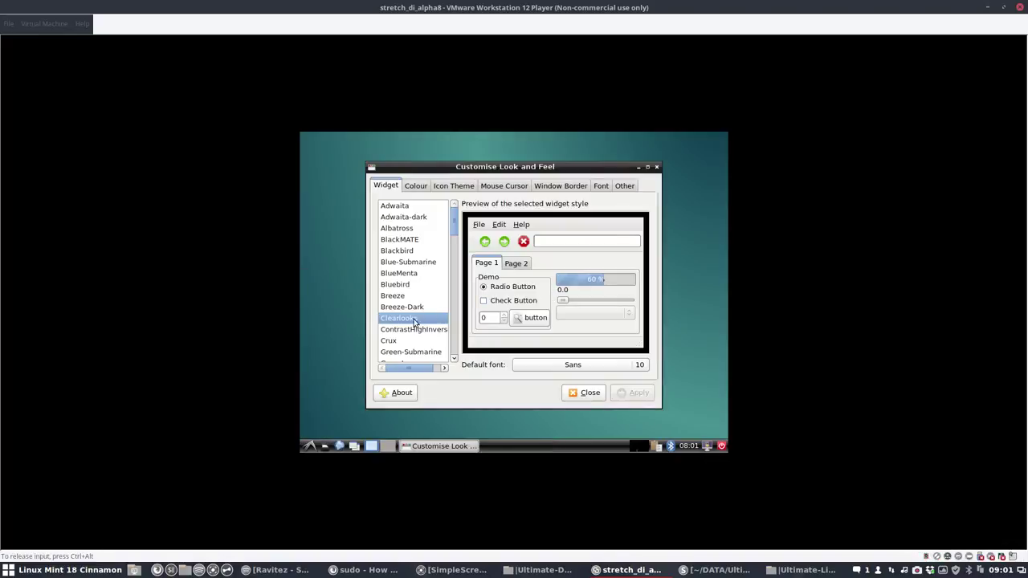
pyautogui.click(440, 187)
pyautogui.scroll(-4, 421, 256)
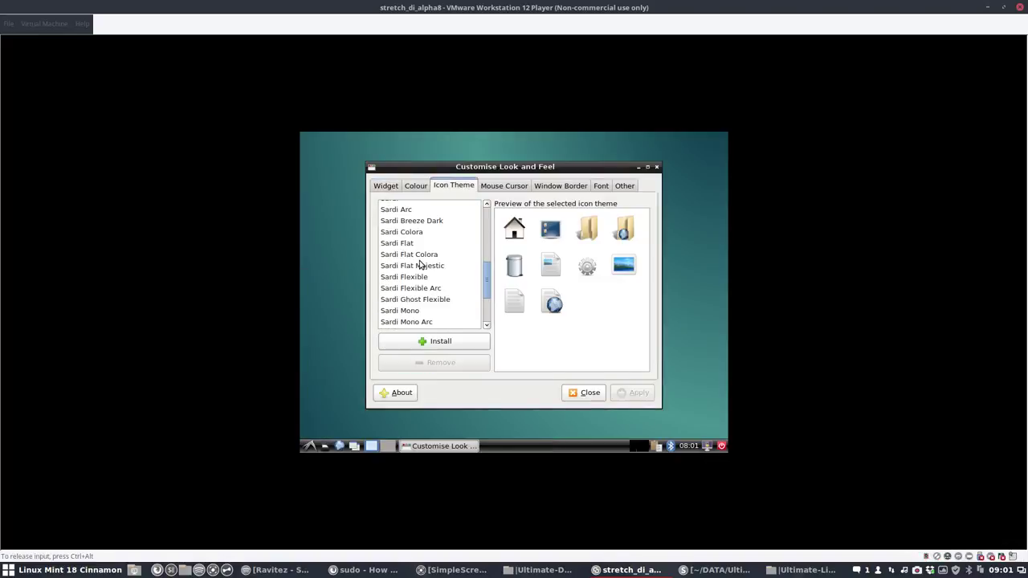
pyautogui.click(416, 240)
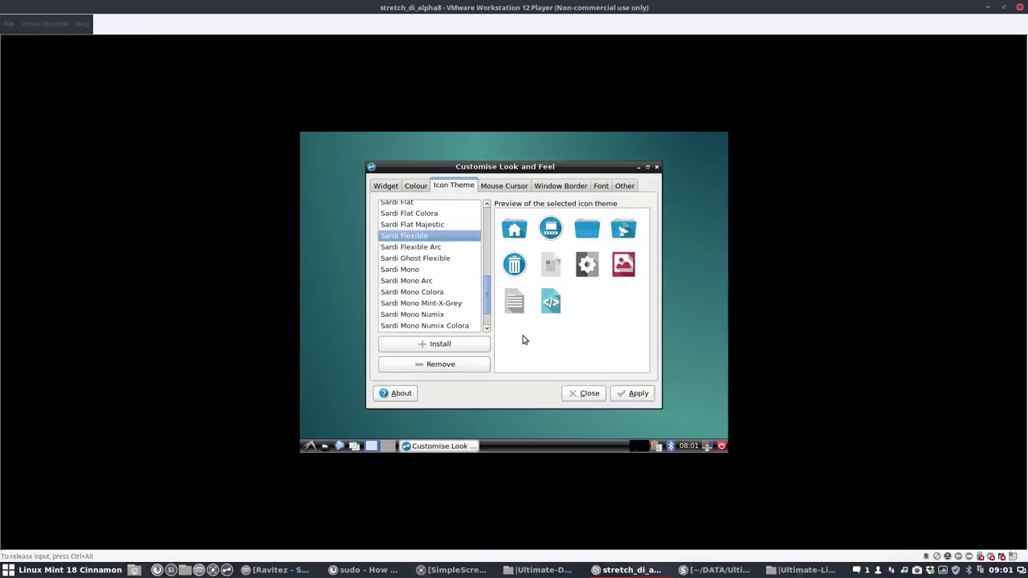
pyautogui.click(634, 392)
pyautogui.click(589, 395)
pyautogui.click(314, 447)
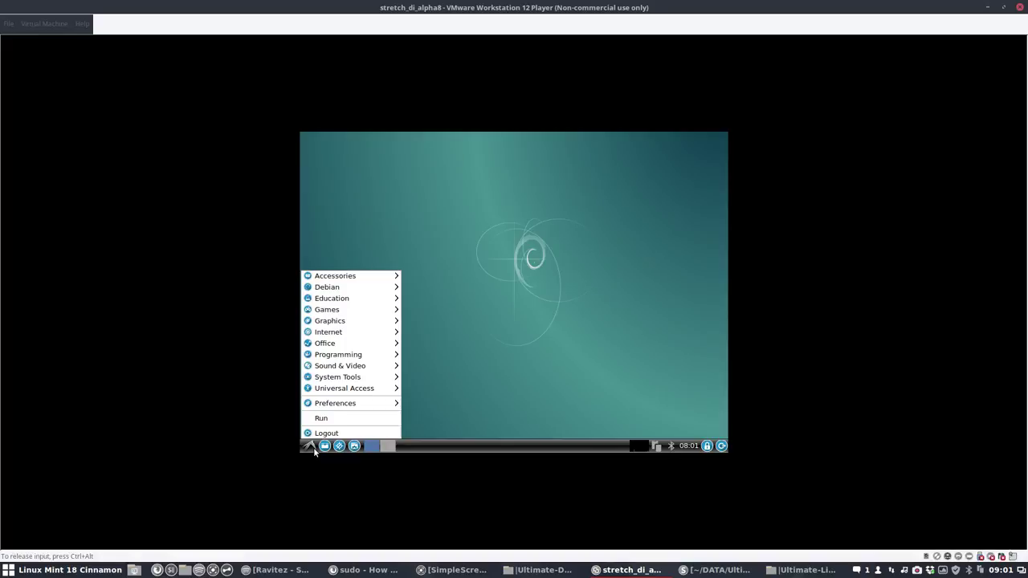
# Step: Browse the menu categories and scroll the Accessories submenu down to Variety
pyautogui.moveTo(365, 406)
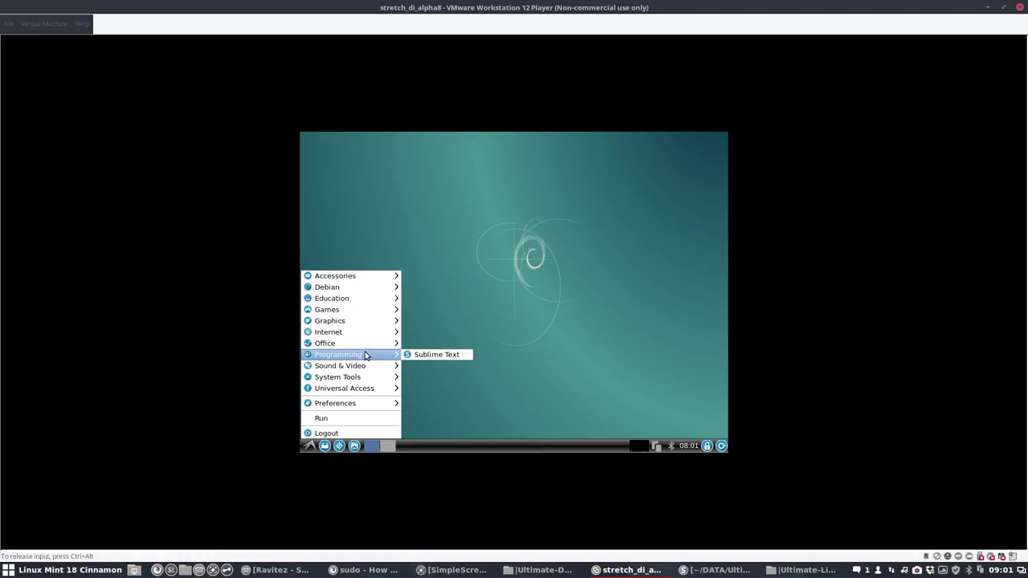
pyautogui.moveTo(367, 346)
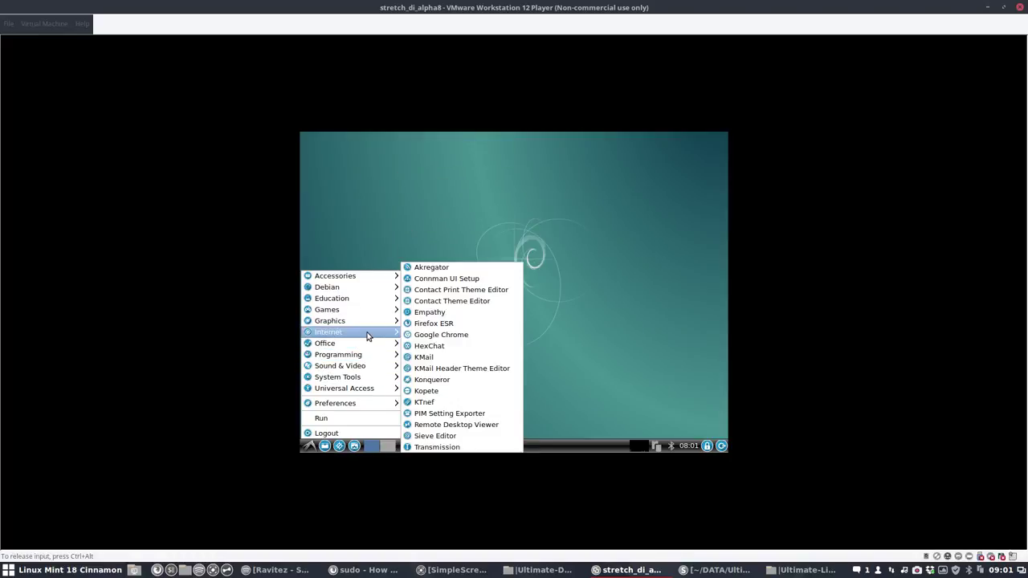
pyautogui.moveTo(370, 325)
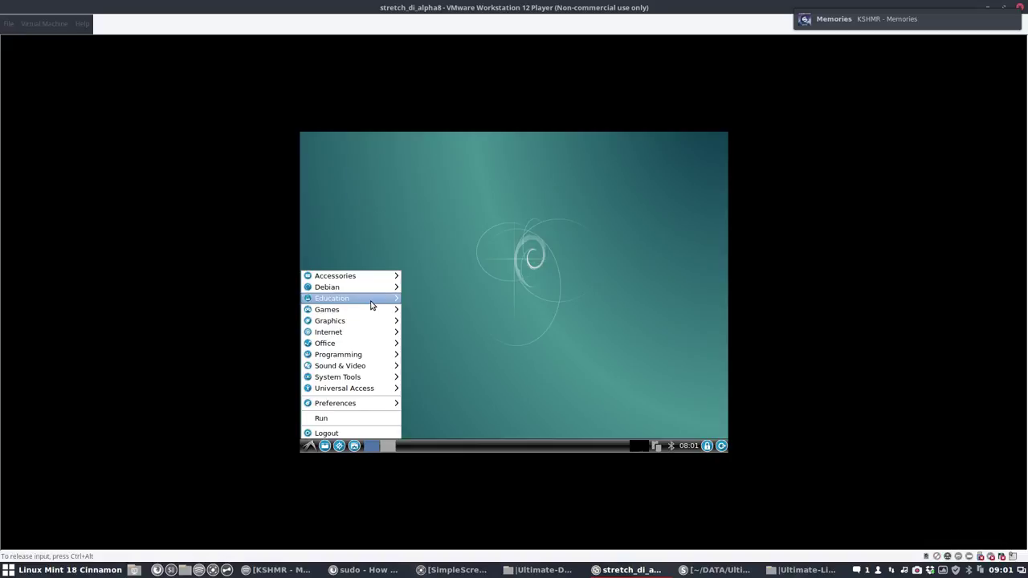
pyautogui.moveTo(371, 291)
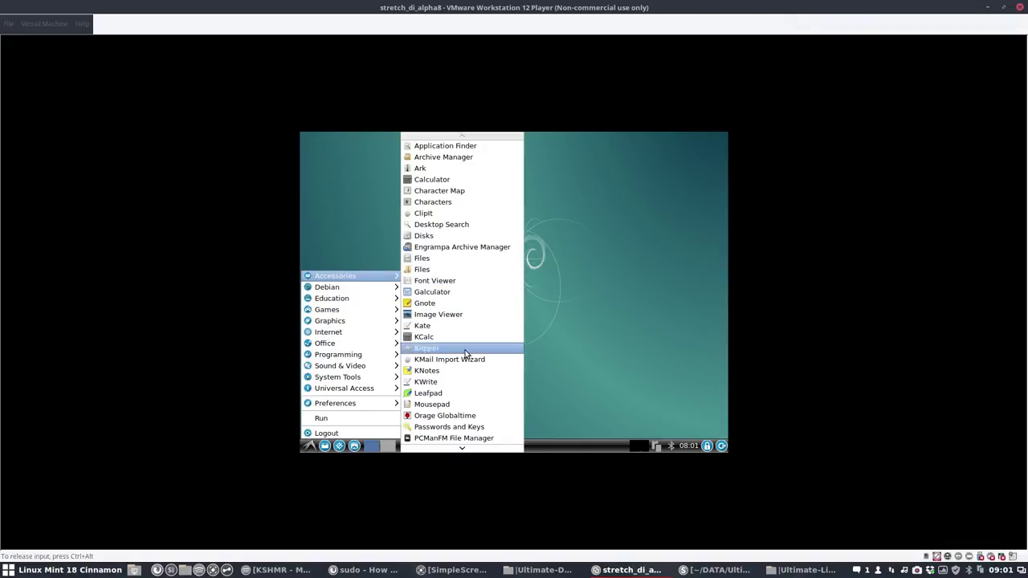
pyautogui.scroll(-1, 458, 432)
pyautogui.scroll(-5, 458, 432)
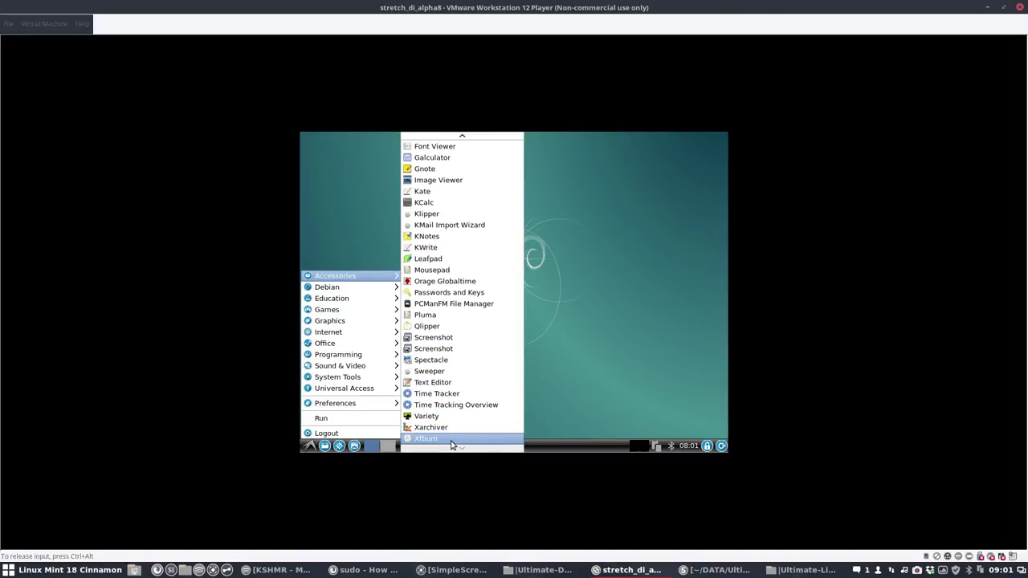
# Step: Launch Variety and complete its first-run wizard, participating anonymously
pyautogui.click(450, 417)
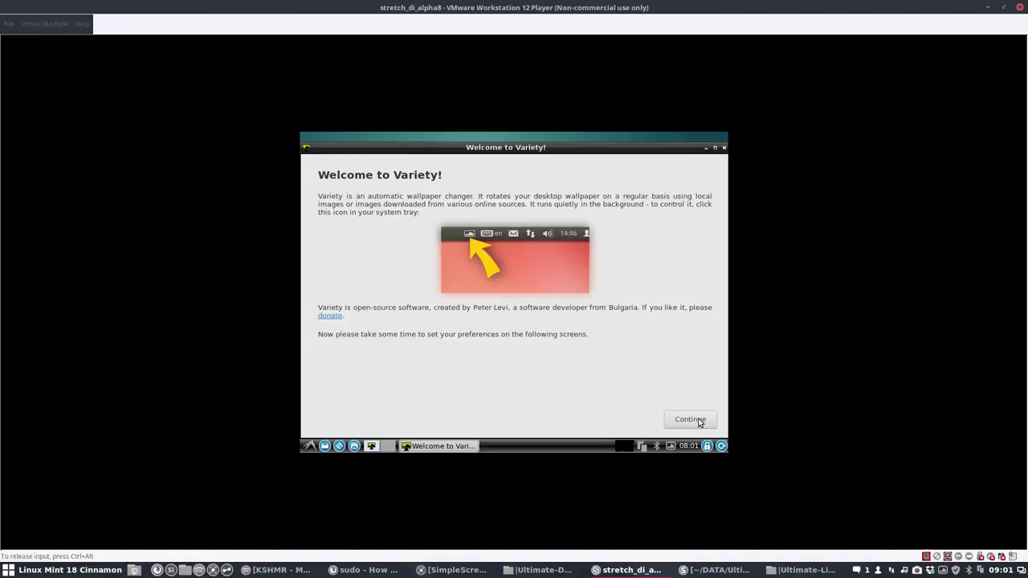
pyautogui.click(699, 422)
pyautogui.click(691, 422)
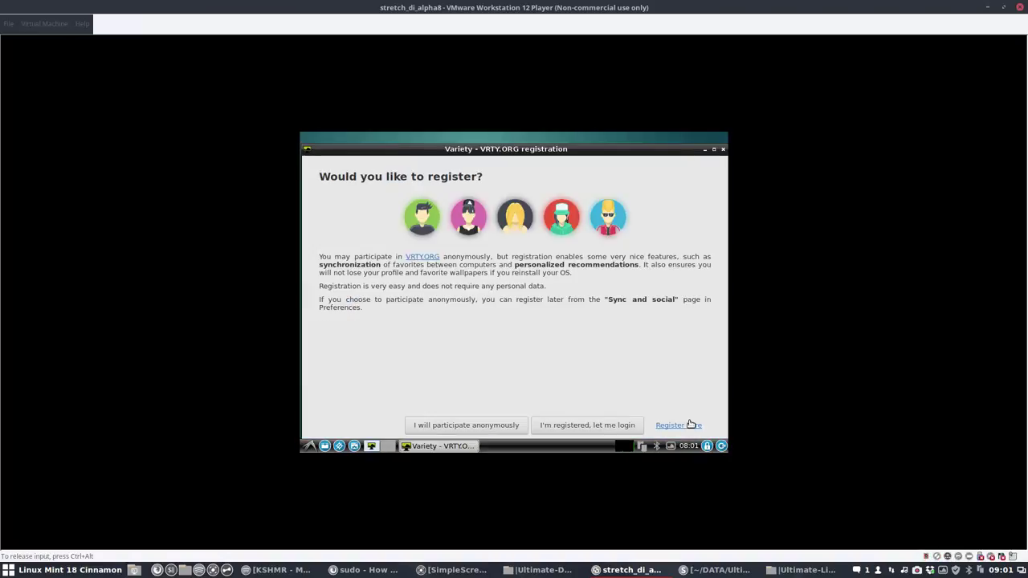
pyautogui.click(468, 426)
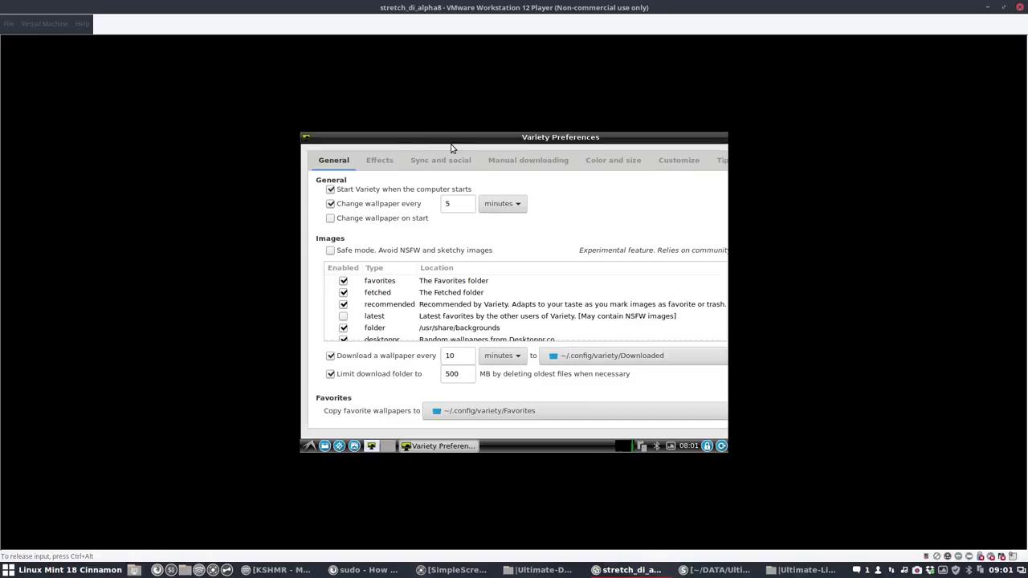
# Step: Close Variety's preferences and switch to the next wallpaper, a red canyon photo
pyautogui.moveTo(665, 141); pyautogui.dragTo(483, 183)
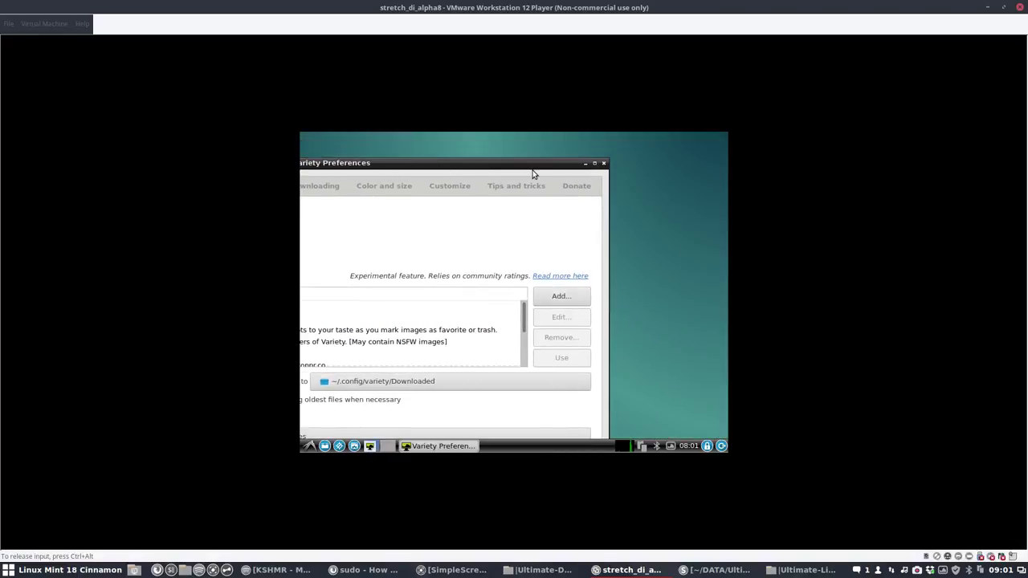
pyautogui.click(603, 163)
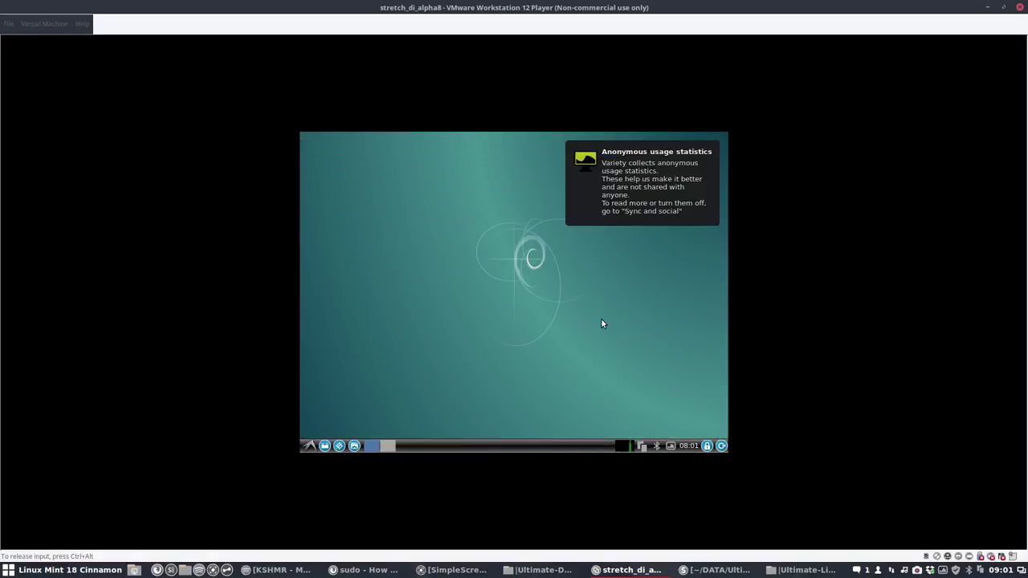
pyautogui.click(671, 446)
pyautogui.click(589, 262)
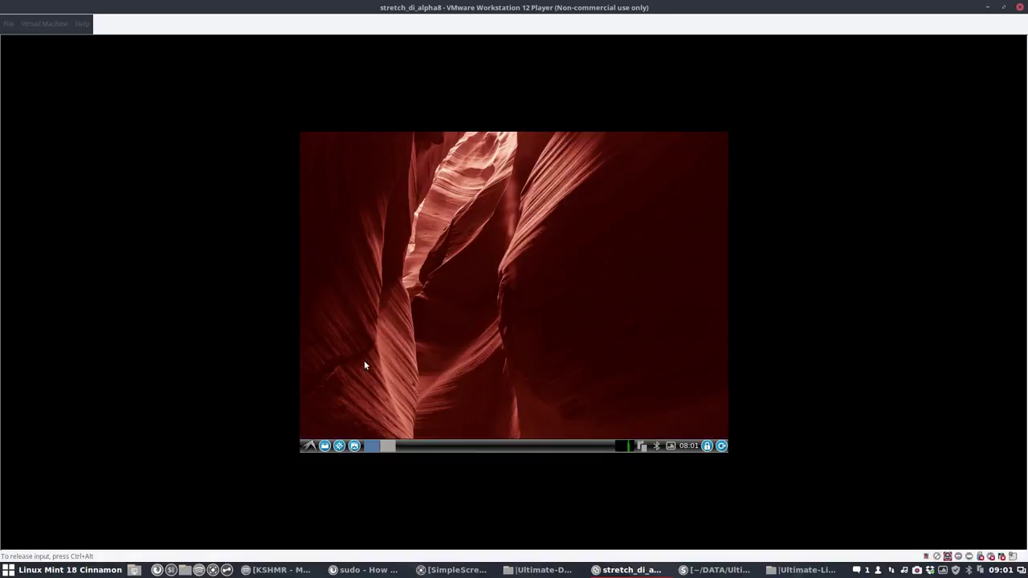
# Step: Set the Virtual1 monitor to 1360x768 in Monitor Settings, keep it, and close the dialog
pyautogui.click(307, 448)
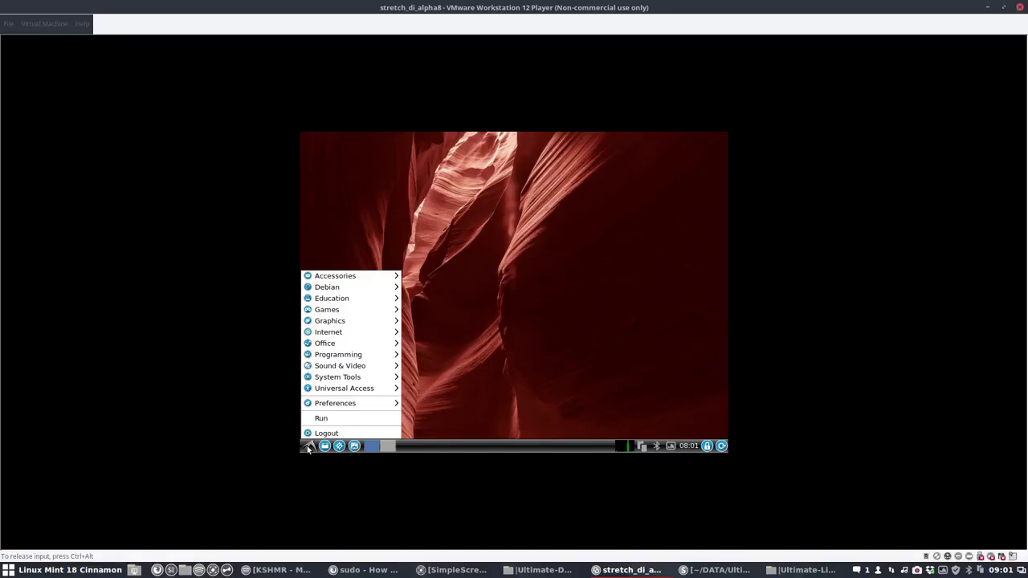
pyautogui.moveTo(331, 404)
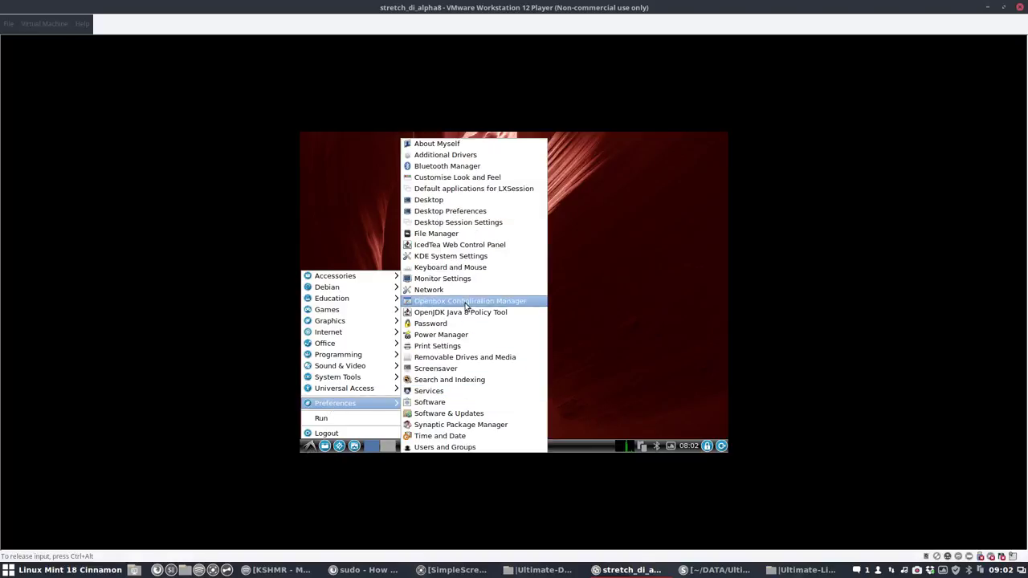
pyautogui.click(462, 278)
pyautogui.click(535, 290)
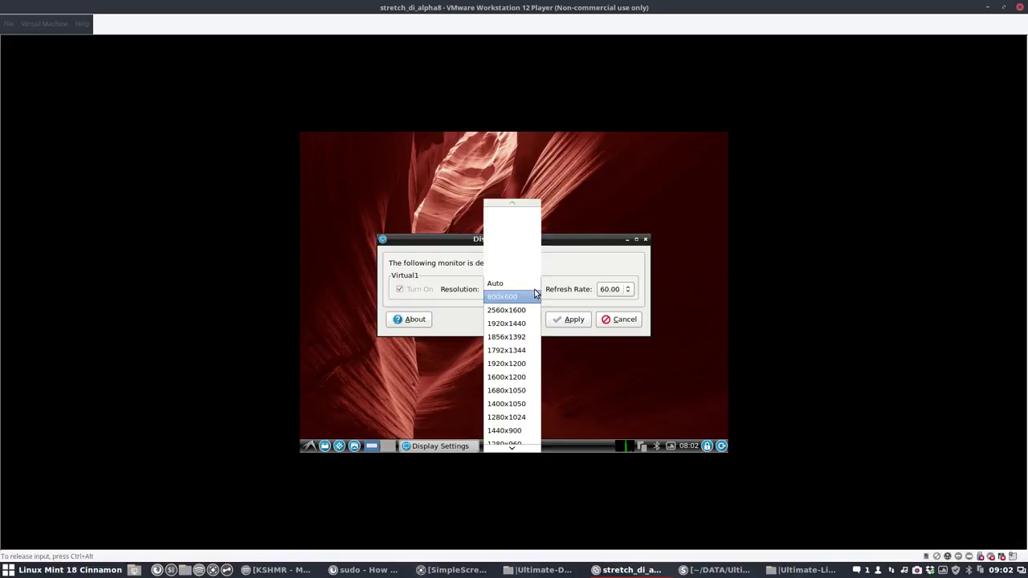
pyautogui.scroll(-2, 518, 419)
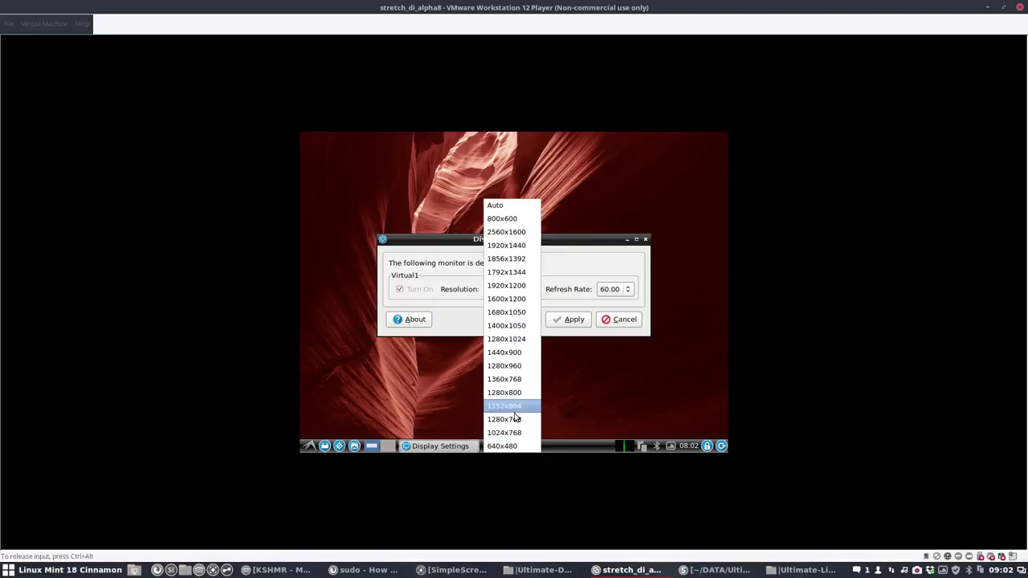
pyautogui.click(516, 379)
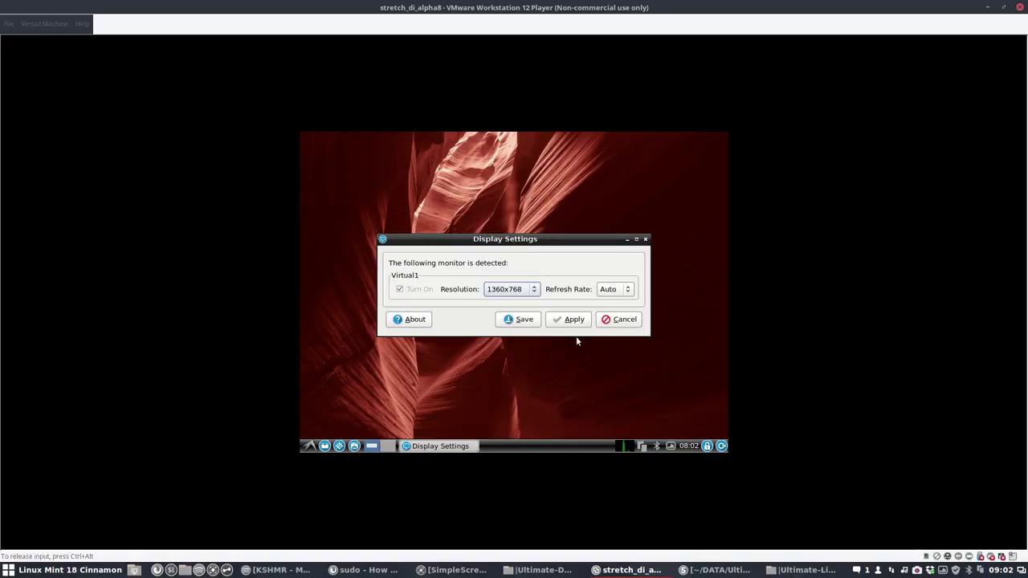
pyautogui.click(573, 320)
pyautogui.click(384, 278)
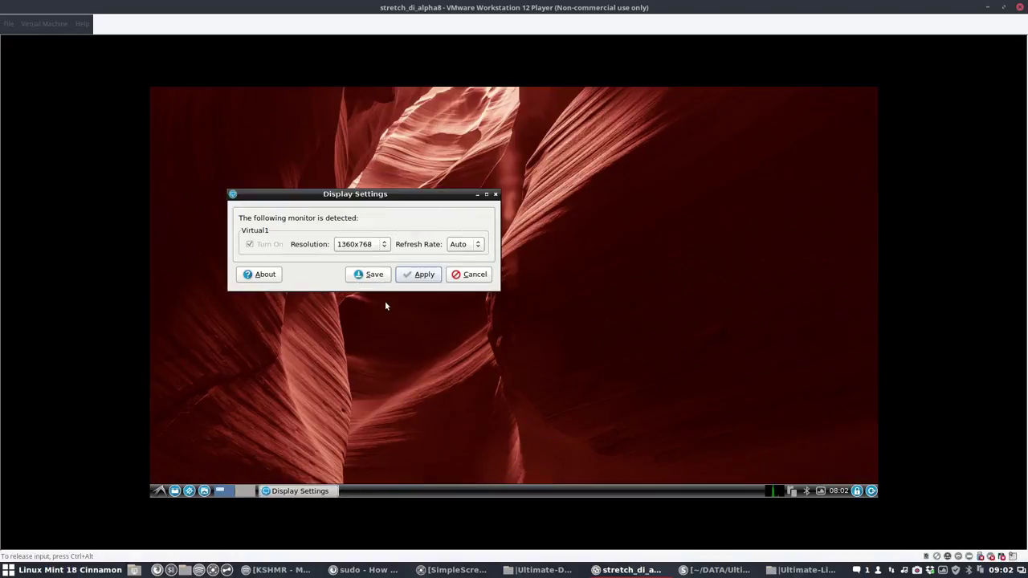
pyautogui.click(473, 275)
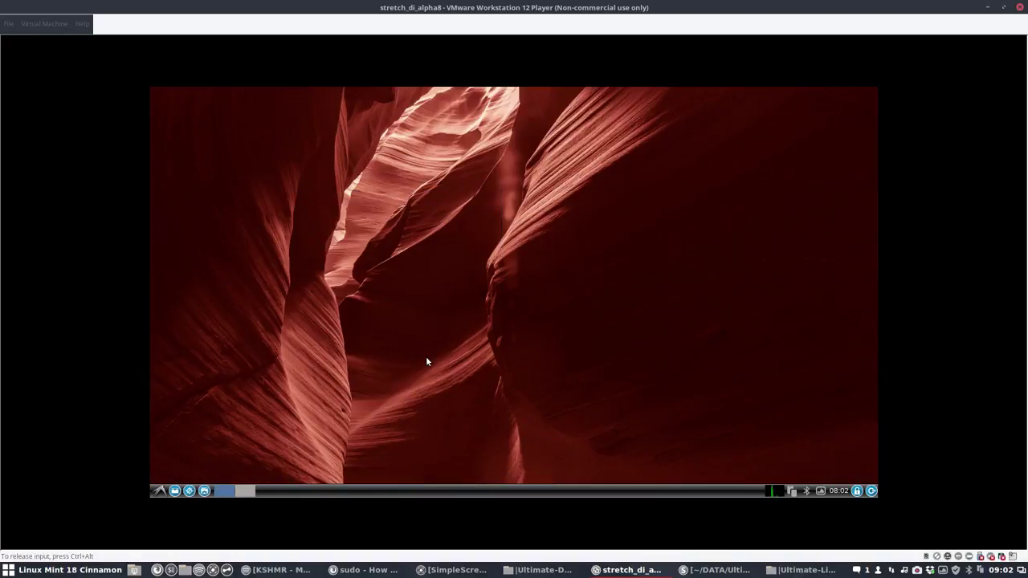
# Step: Choose Logout from the LXDE application menu and confirm it in the prompt
pyautogui.click(160, 494)
pyautogui.moveTo(183, 447)
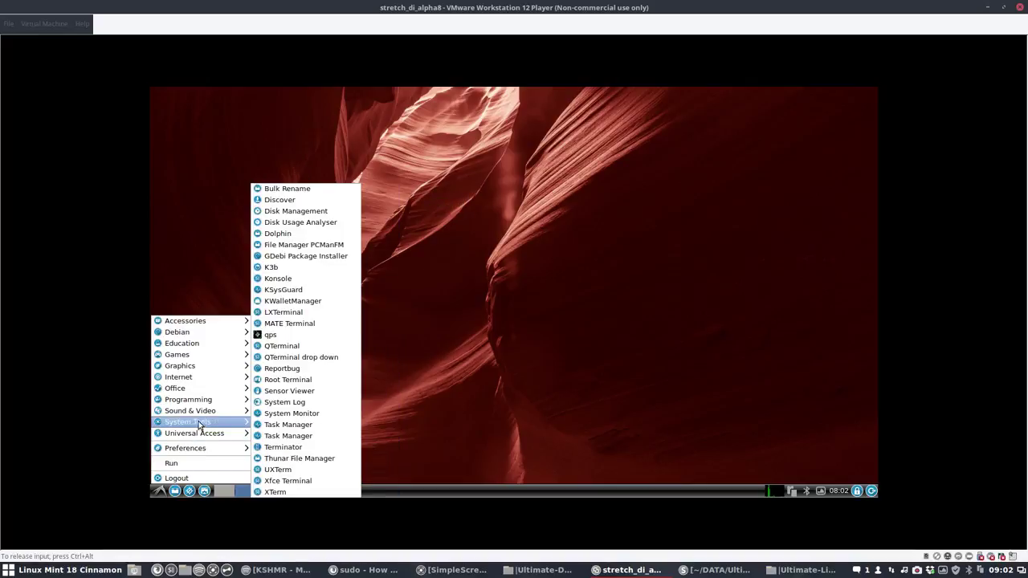
pyautogui.press('Escape')
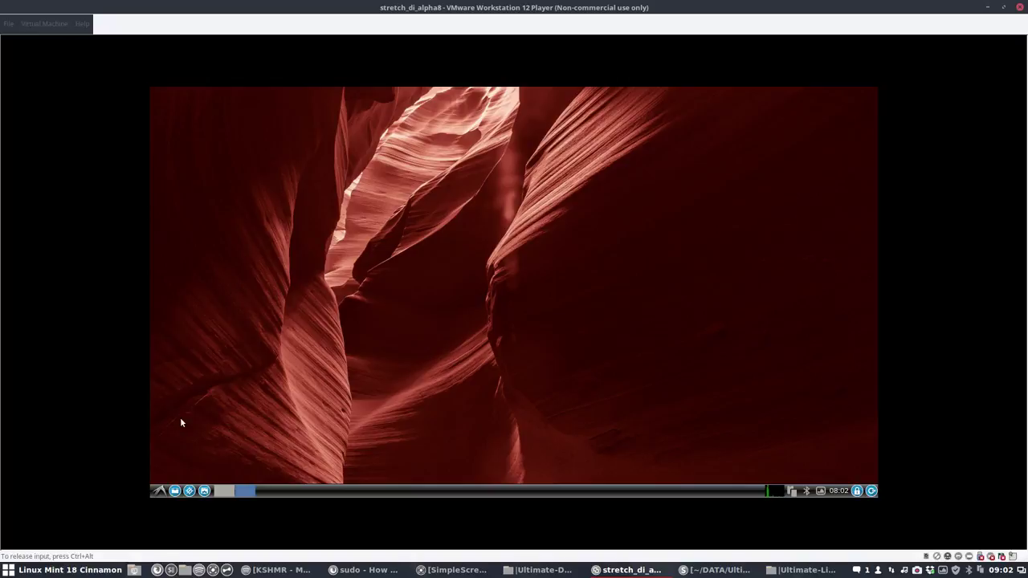
pyautogui.click(162, 490)
pyautogui.click(162, 490)
pyautogui.click(163, 491)
pyautogui.click(178, 478)
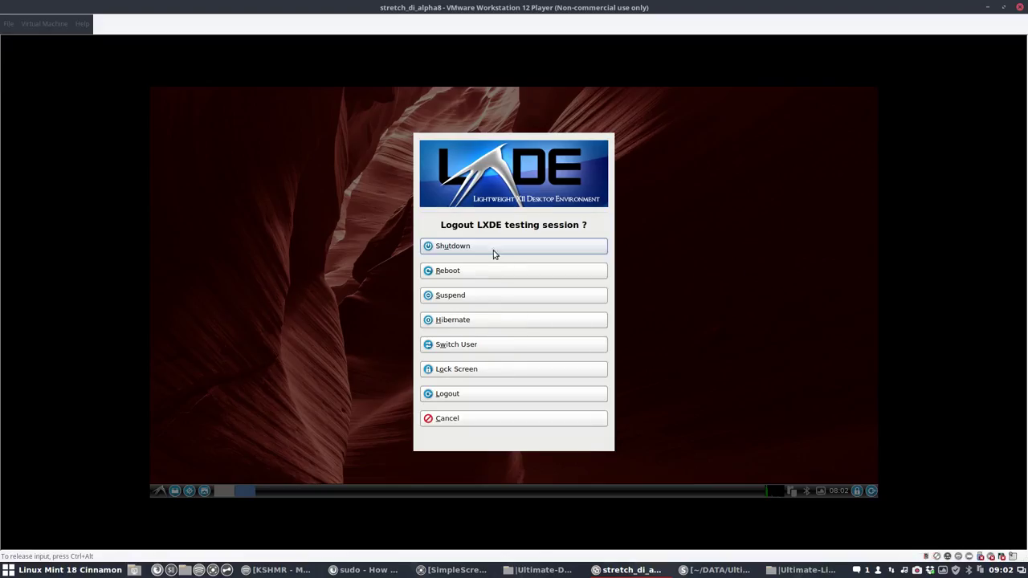
pyautogui.click(448, 393)
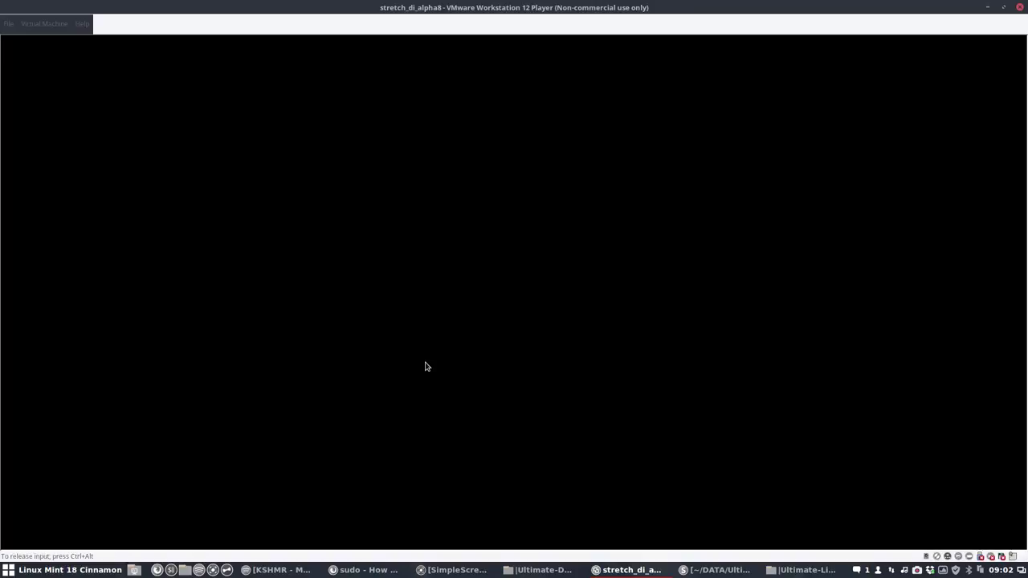
# Step: Sign in as the unlisted user 'root' with the GNOME session and the account password
pyautogui.click(515, 312)
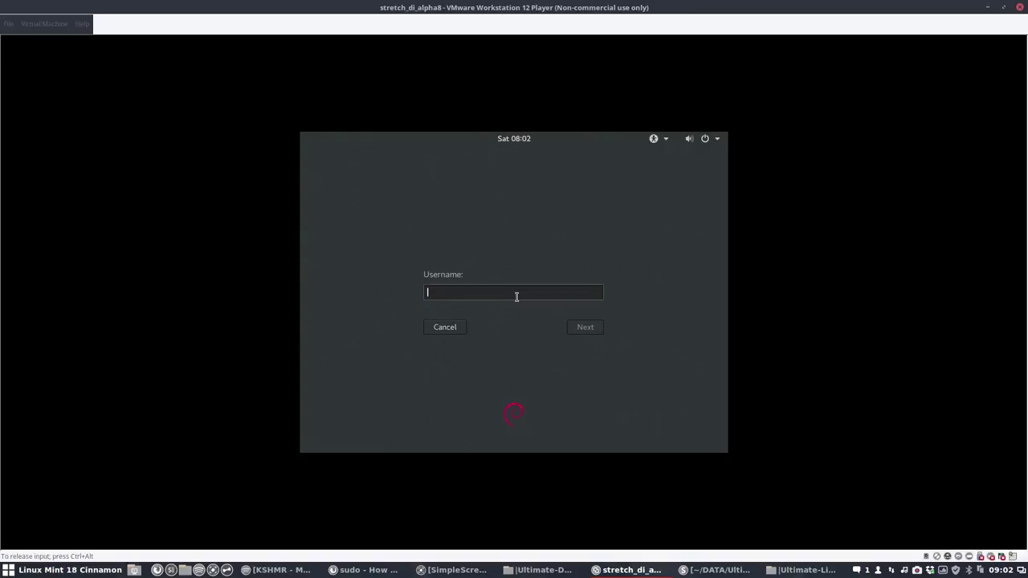
pyautogui.write('root')
pyautogui.press('Return')
pyautogui.click(552, 328)
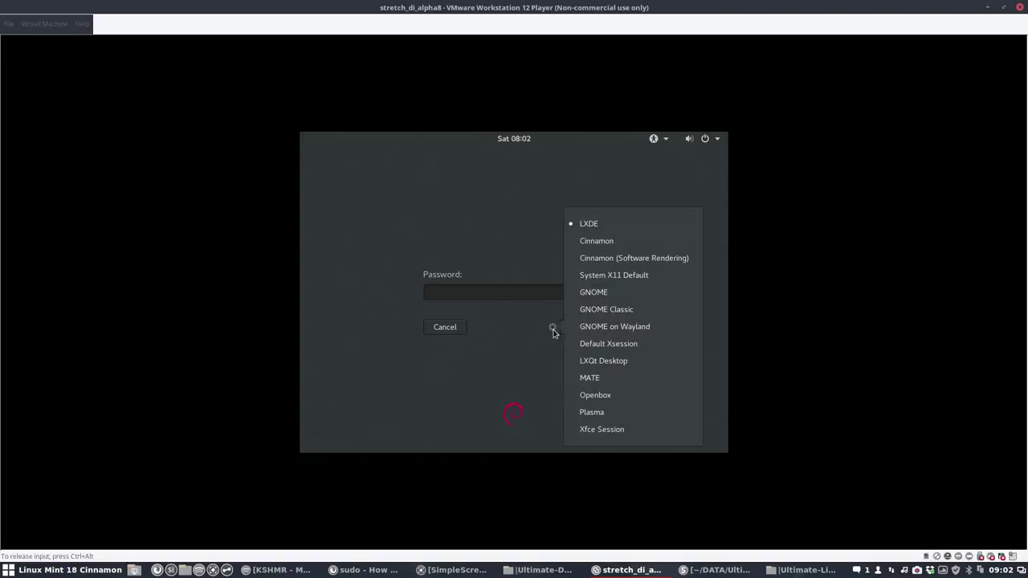
pyautogui.click(601, 294)
pyautogui.press('Return')
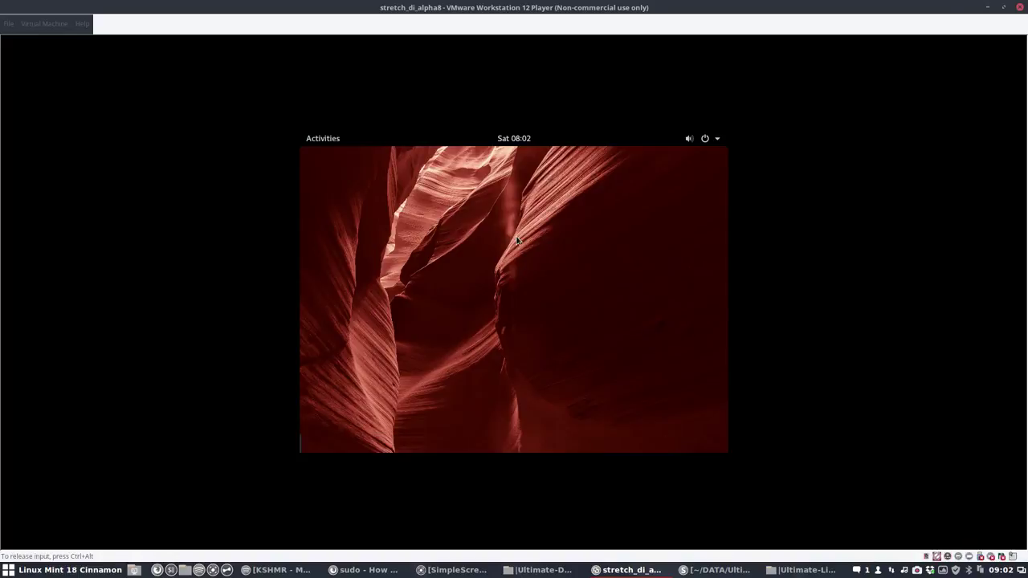
# Step: Open Displays settings and set the Unknown Display to 1400 × 1050 (4:3), keeping it
pyautogui.click(324, 139)
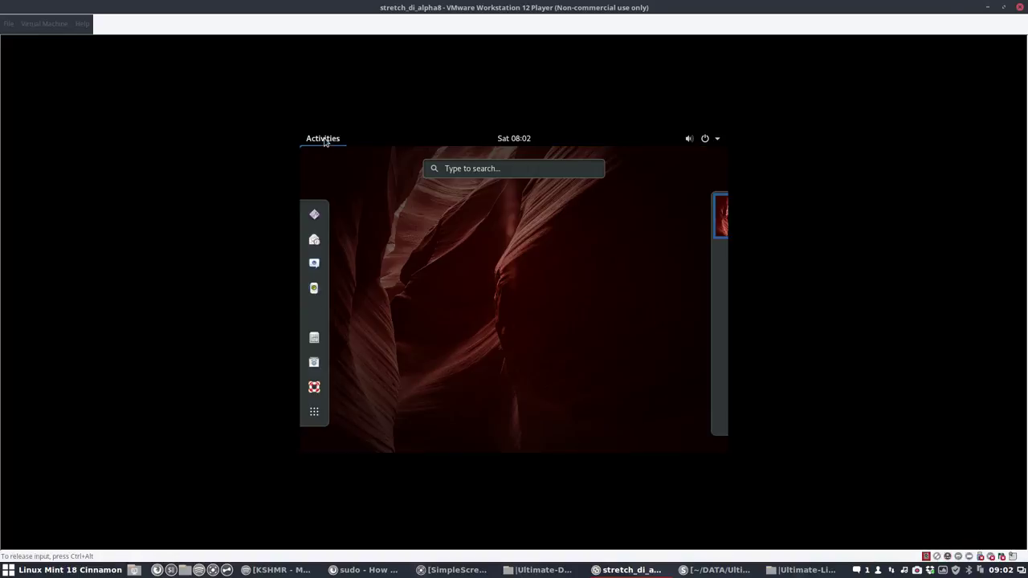
pyautogui.write('dis')
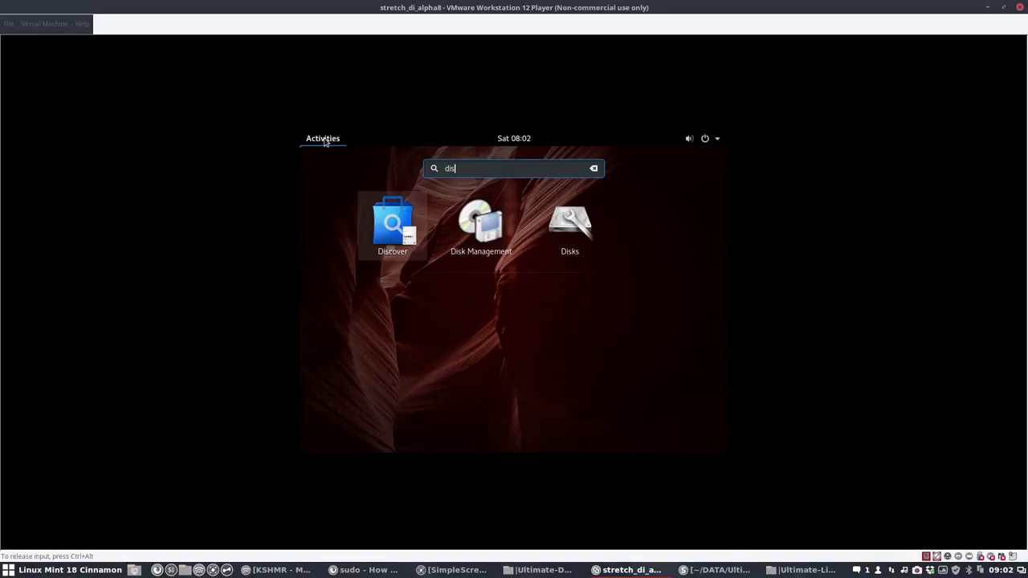
pyautogui.write('k')
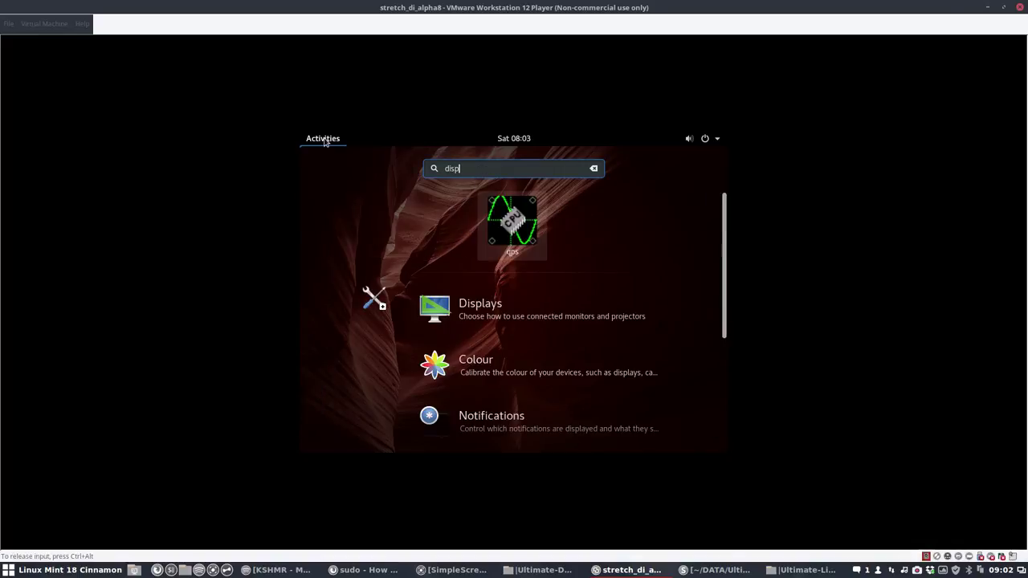
pyautogui.press('Return')
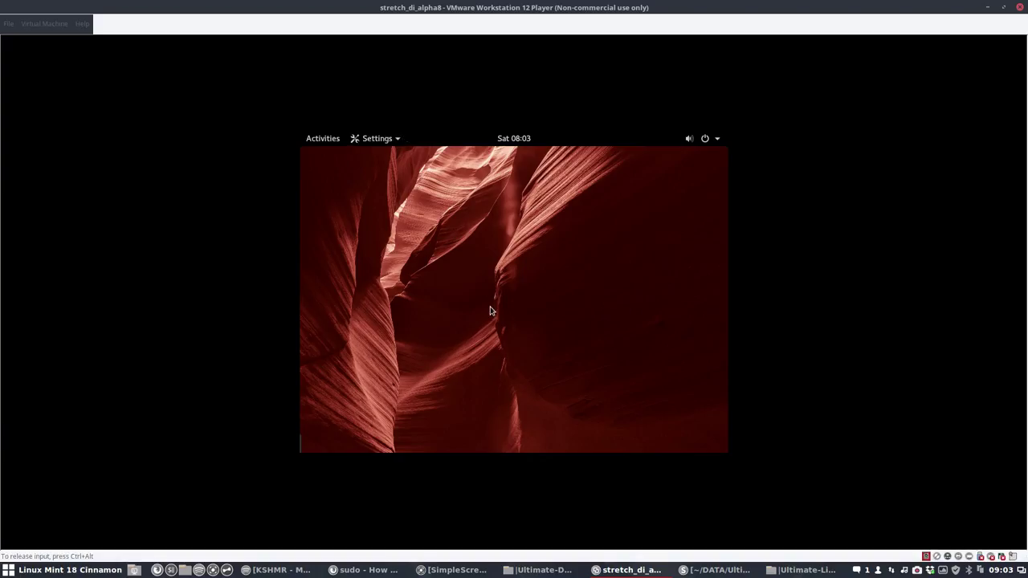
pyautogui.click(534, 216)
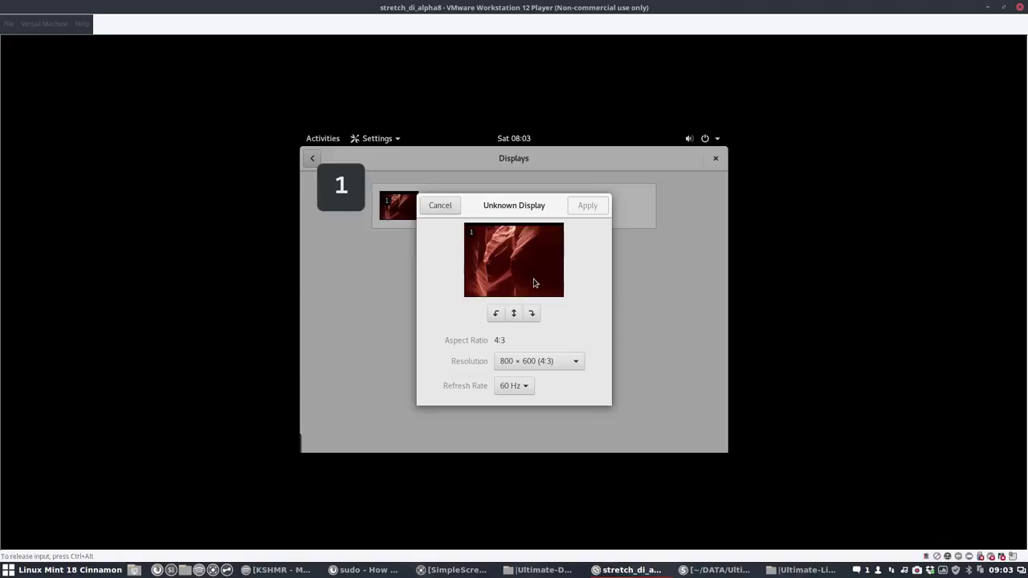
pyautogui.click(540, 362)
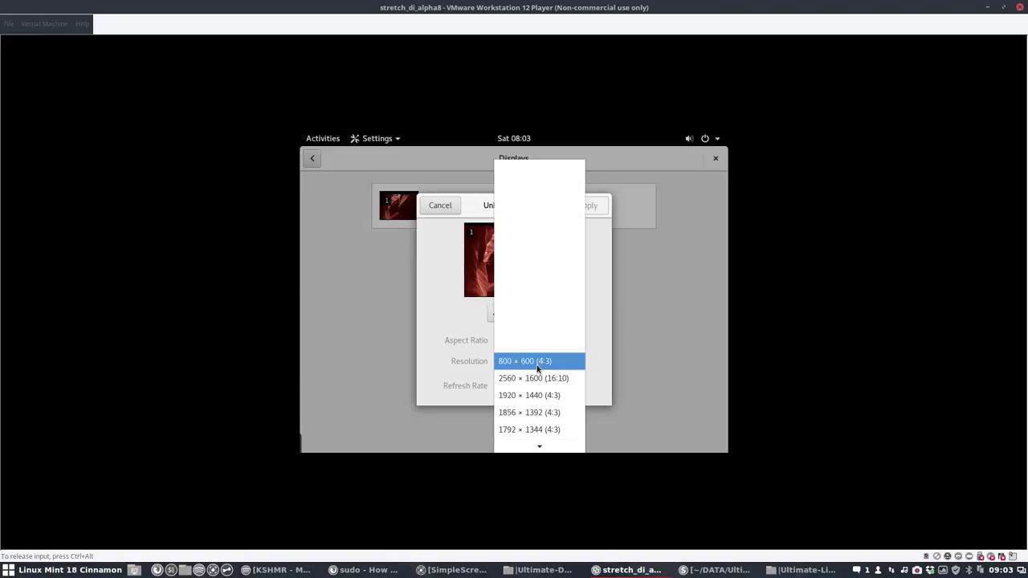
pyautogui.scroll(-6, 534, 419)
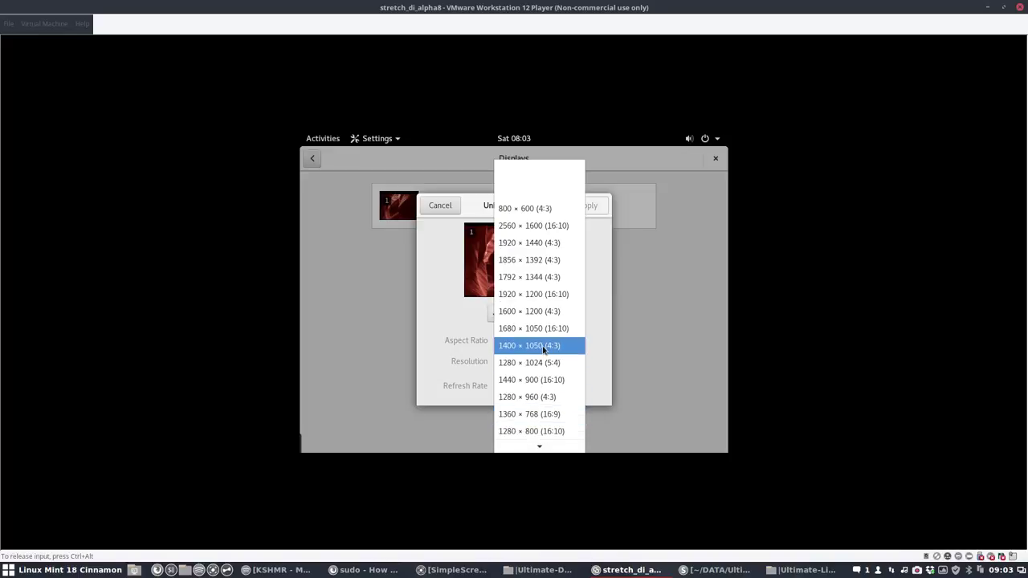
pyautogui.click(549, 347)
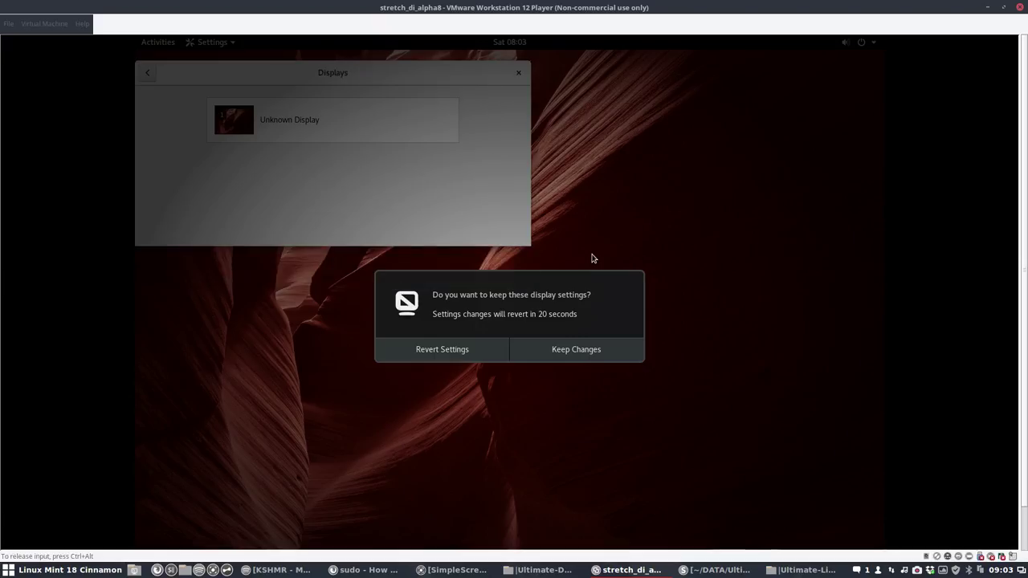
pyautogui.click(570, 351)
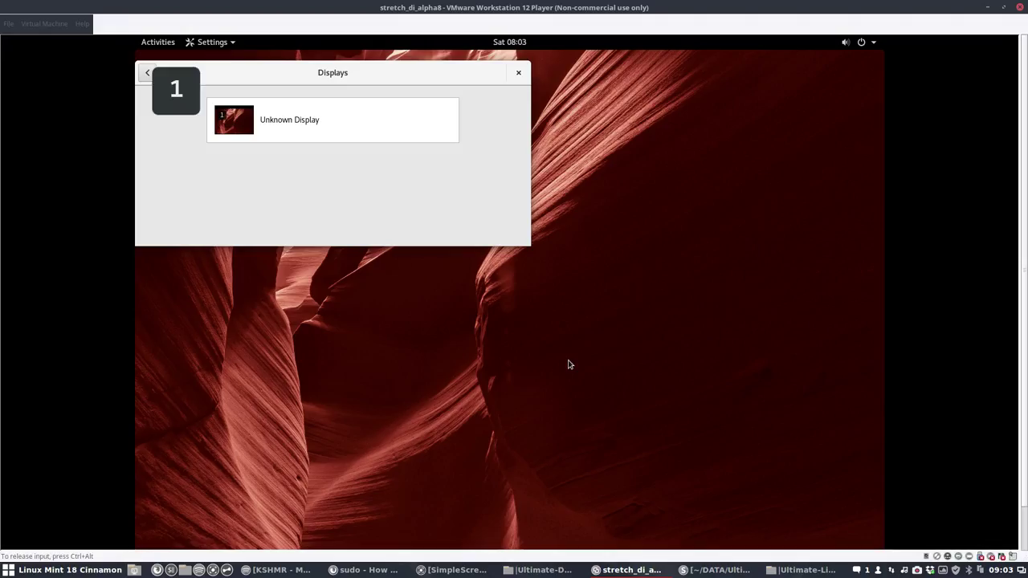
# Step: Change the Unknown Display resolution to 1280 × 960 (4:3), apply and keep it
pyautogui.click(312, 121)
pyautogui.click(356, 228)
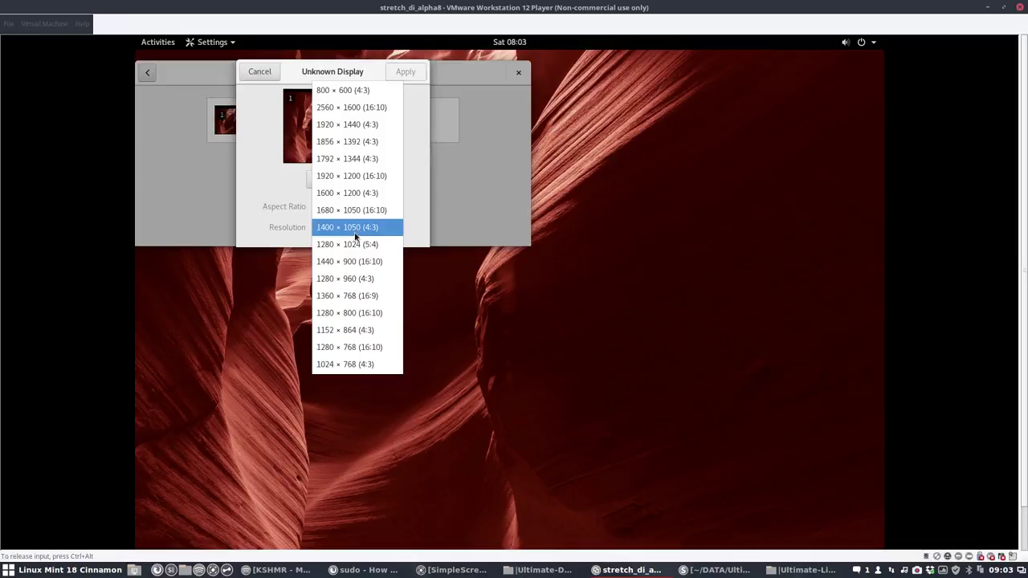
pyautogui.click(347, 278)
pyautogui.click(405, 71)
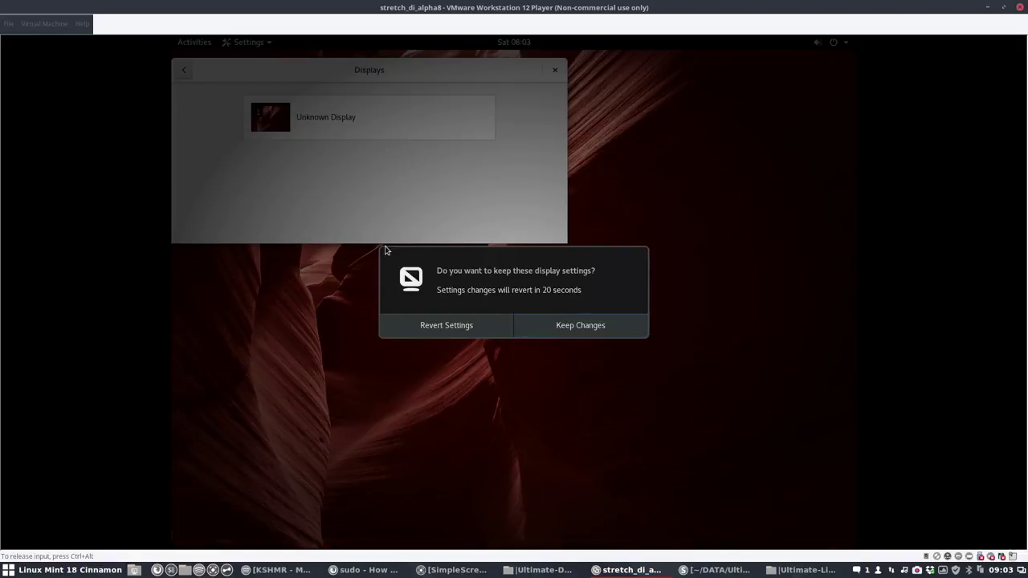
pyautogui.click(567, 326)
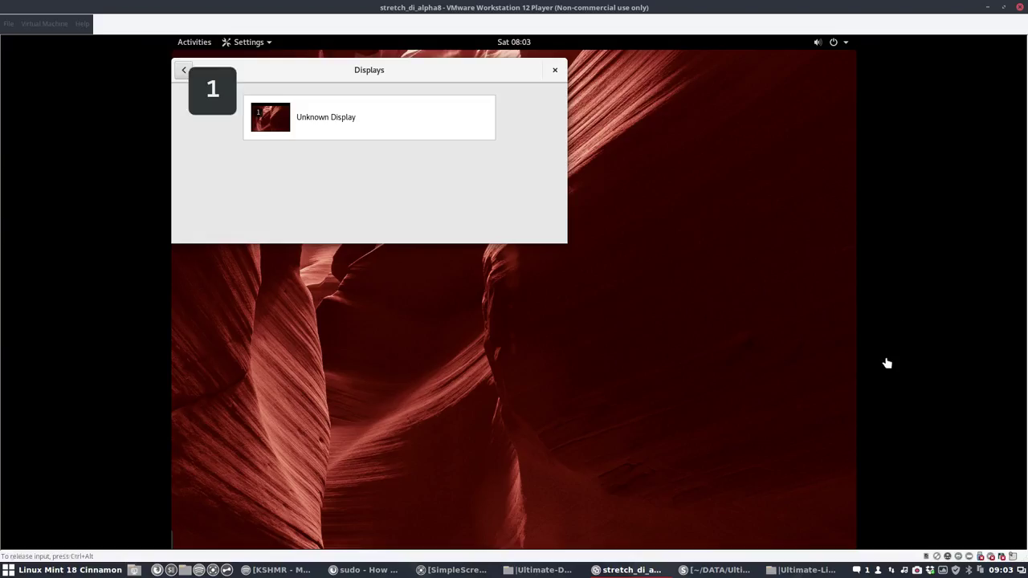
# Step: Close Settings, browse the application grid pages, and launch Firefox ESR from the dash
pyautogui.click(183, 70)
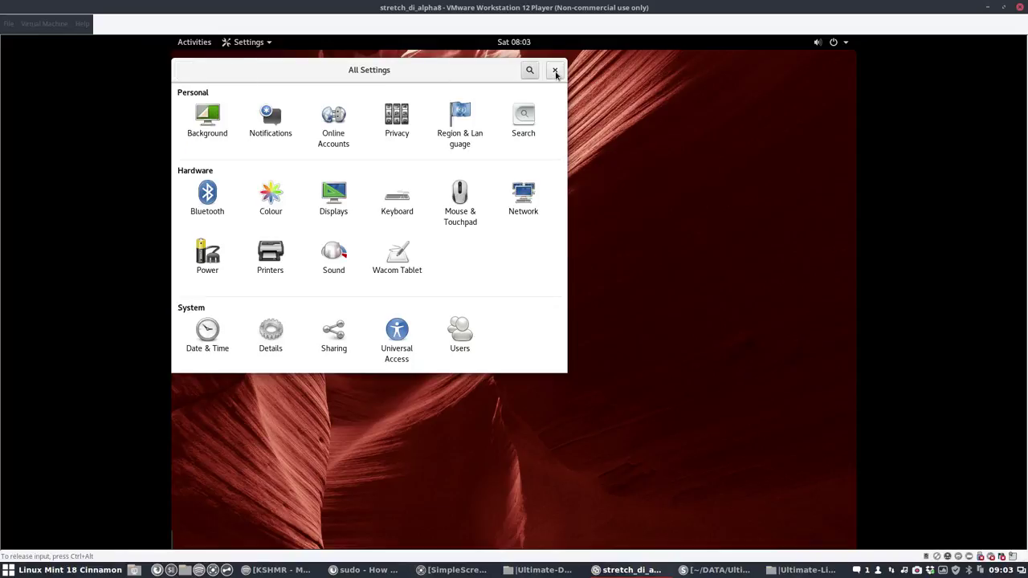
pyautogui.click(555, 71)
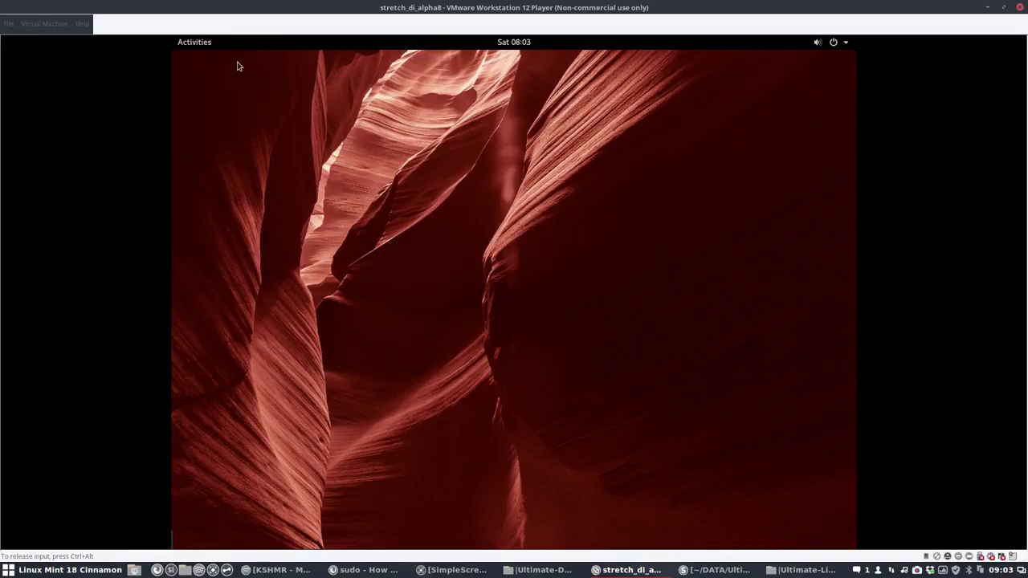
pyautogui.click(189, 46)
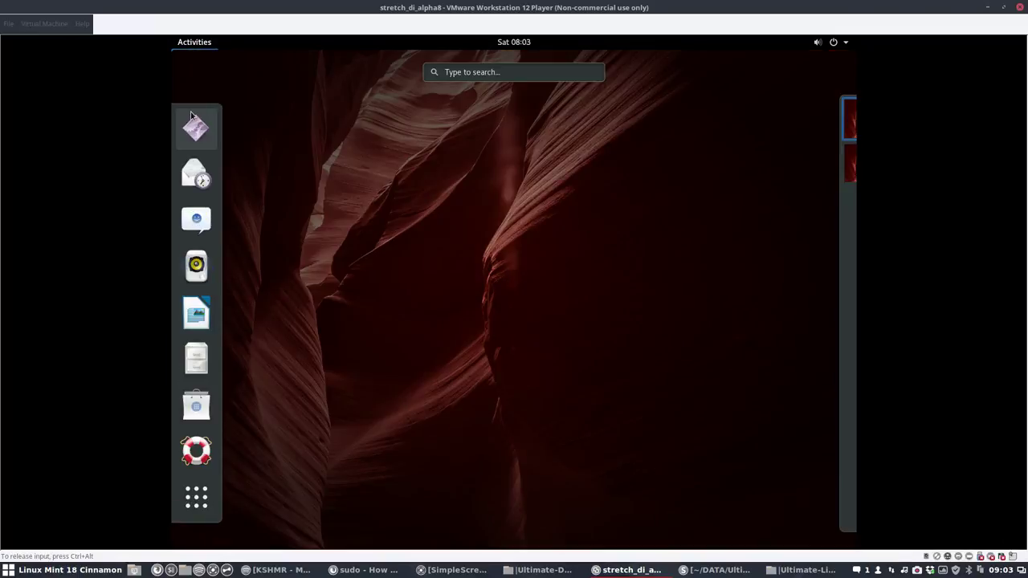
pyautogui.click(196, 499)
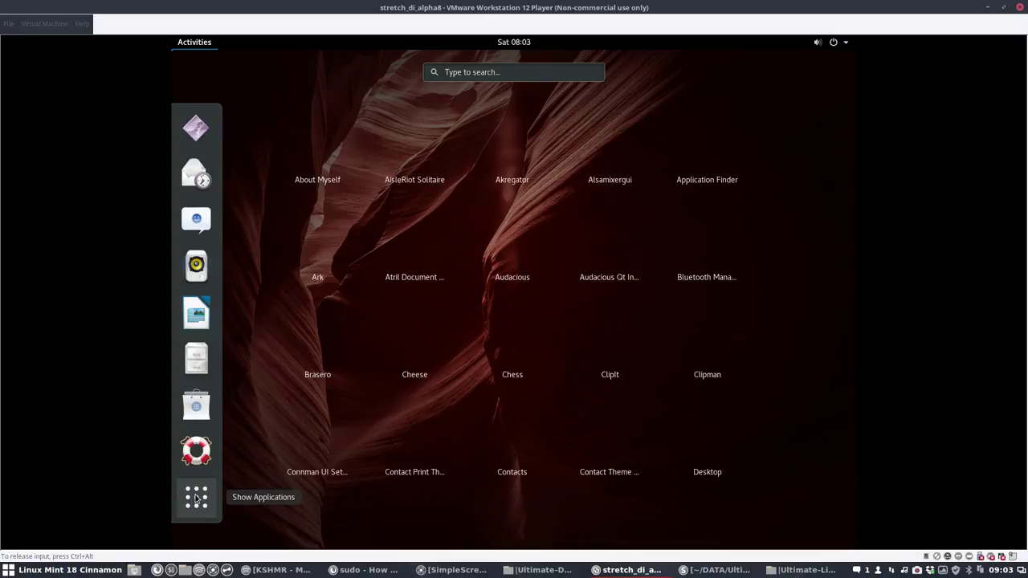
pyautogui.scroll(-7, 374, 401)
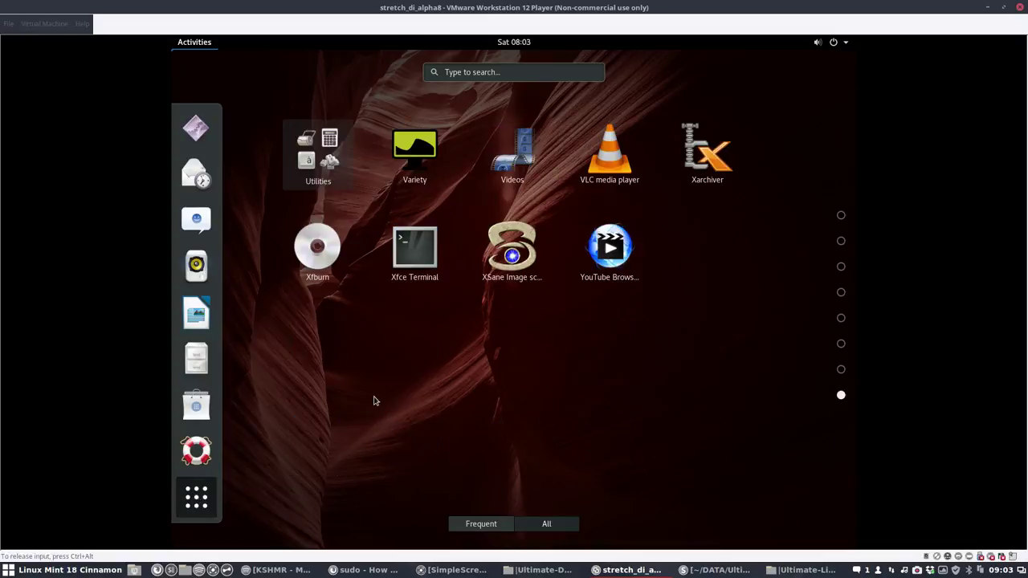
pyautogui.scroll(7, 373, 401)
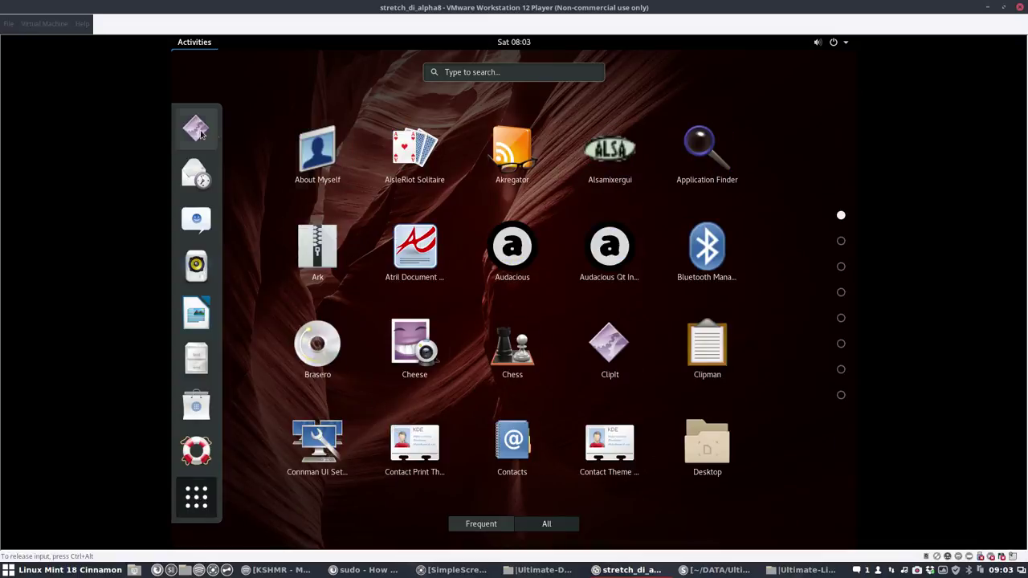
pyautogui.click(199, 131)
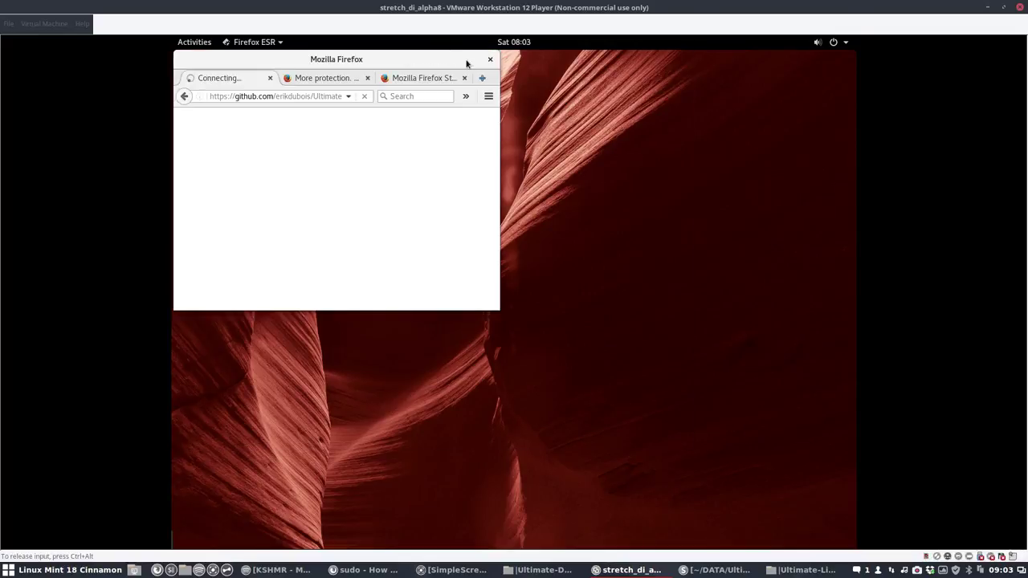
# Step: Close Firefox's three tabs with the multiple-tab warning turned off, then return to Activities
pyautogui.click(490, 59)
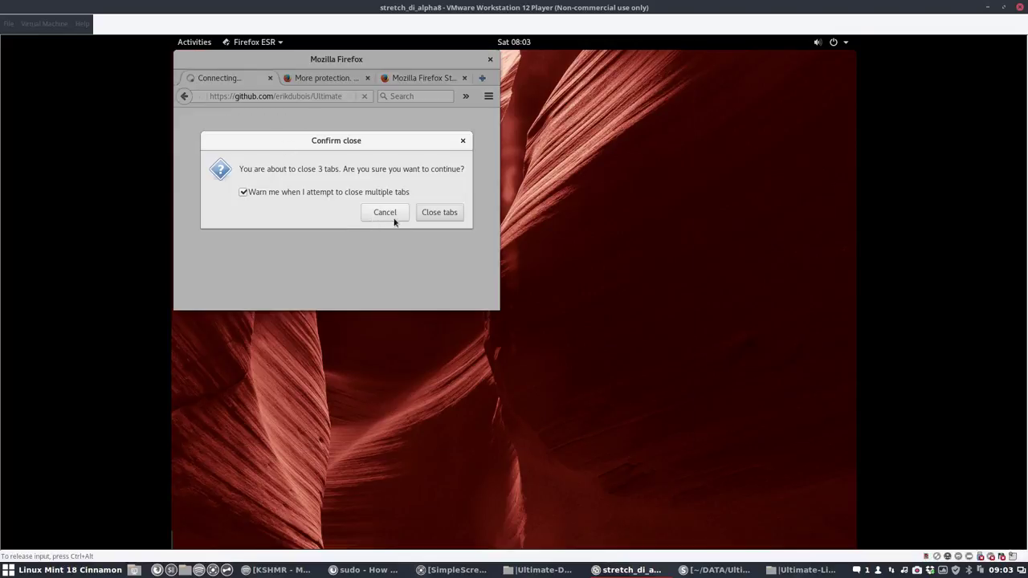
pyautogui.click(353, 194)
pyautogui.click(437, 212)
pyautogui.click(194, 44)
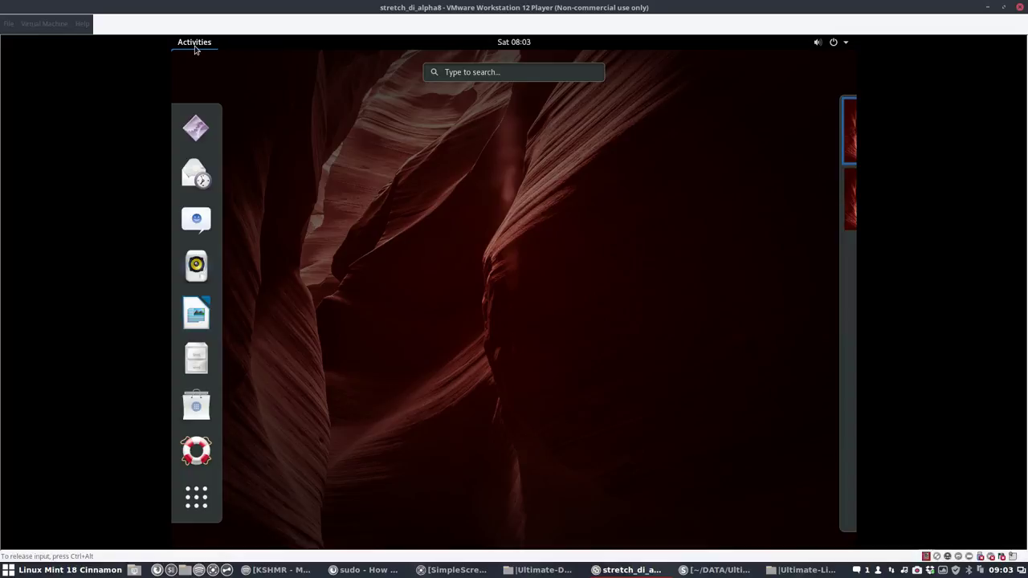
# Step: Launch Tweak Tool via 'tweak', set the icon theme to Sardi Flexible Arc, and close it
pyautogui.write('tweak')
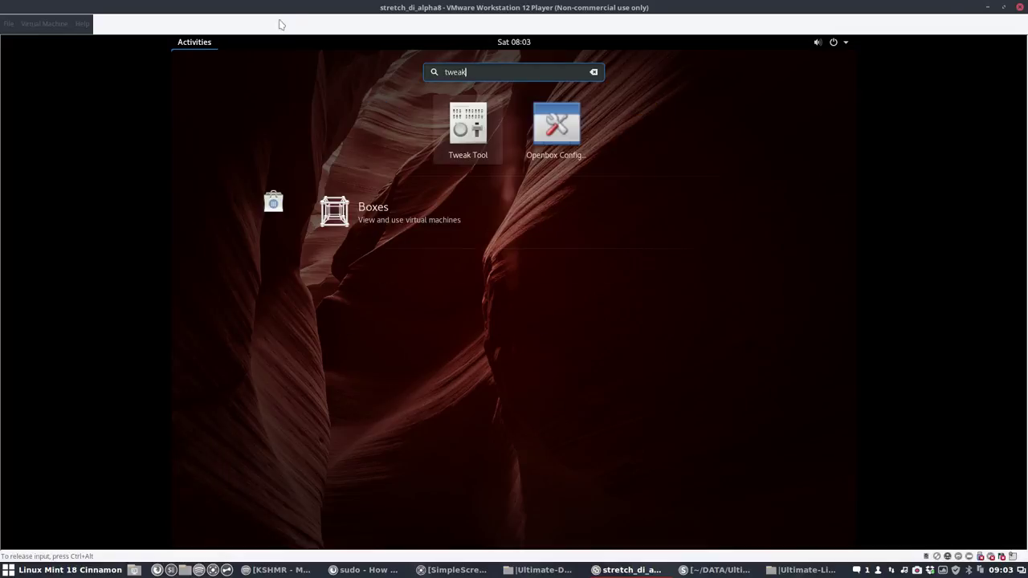
pyautogui.click(469, 135)
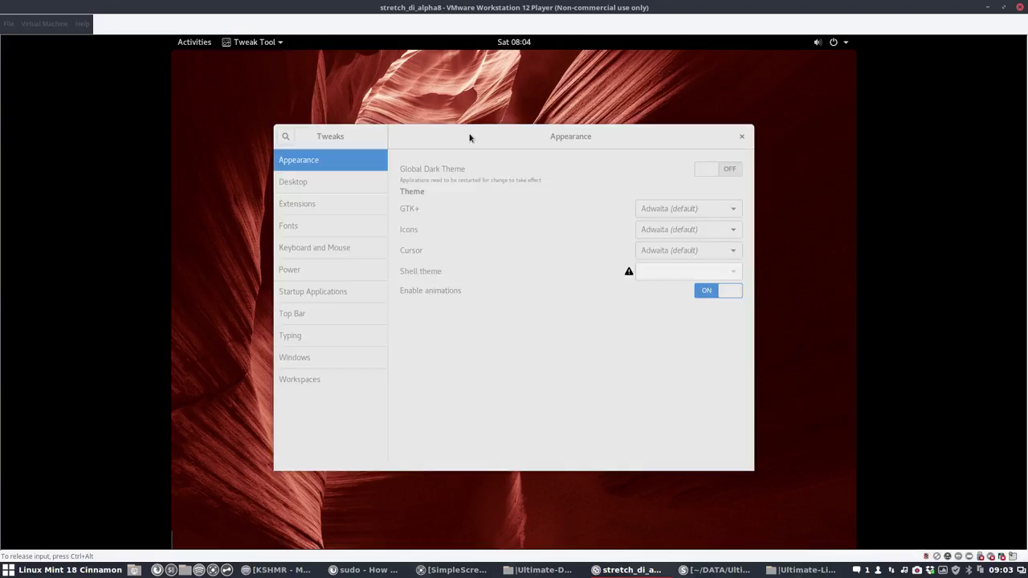
pyautogui.click(670, 214)
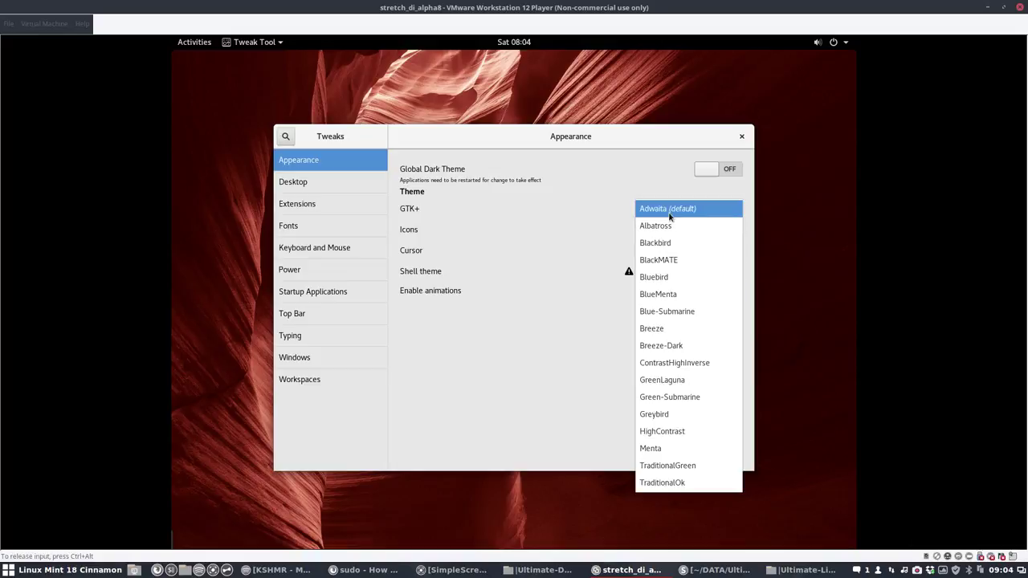
pyautogui.click(604, 217)
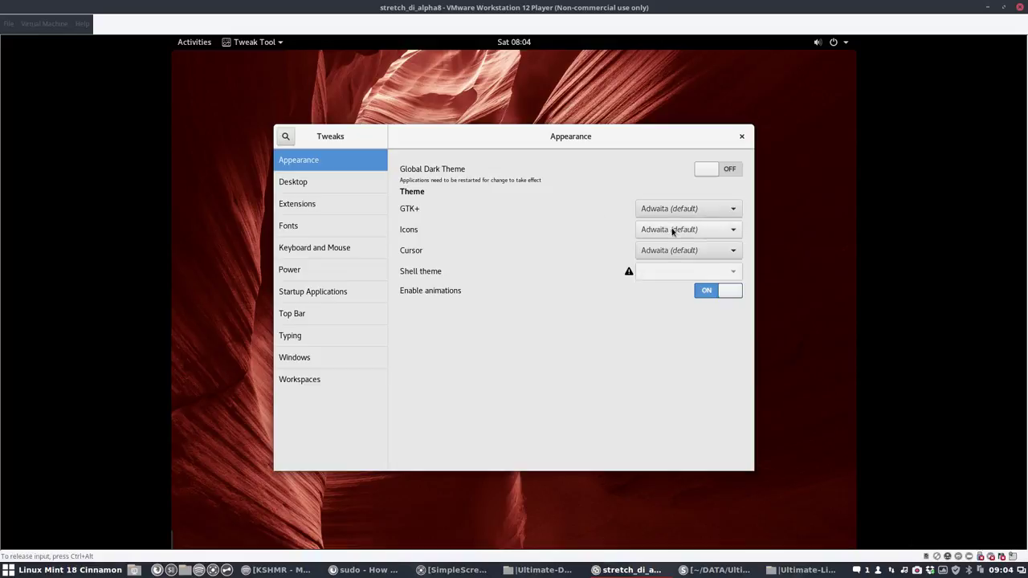
pyautogui.click(672, 229)
pyautogui.scroll(-10, 696, 409)
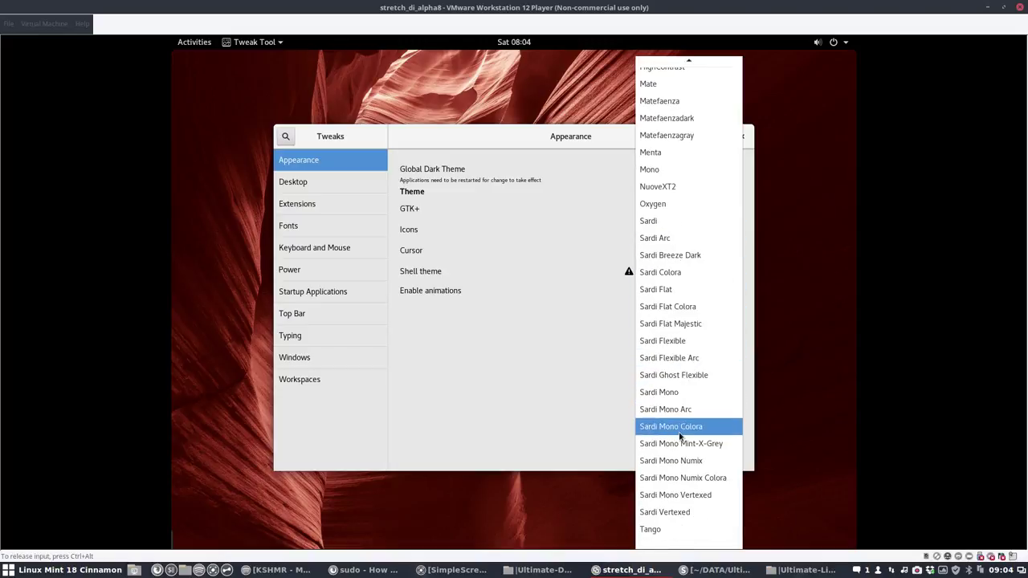
pyautogui.click(689, 358)
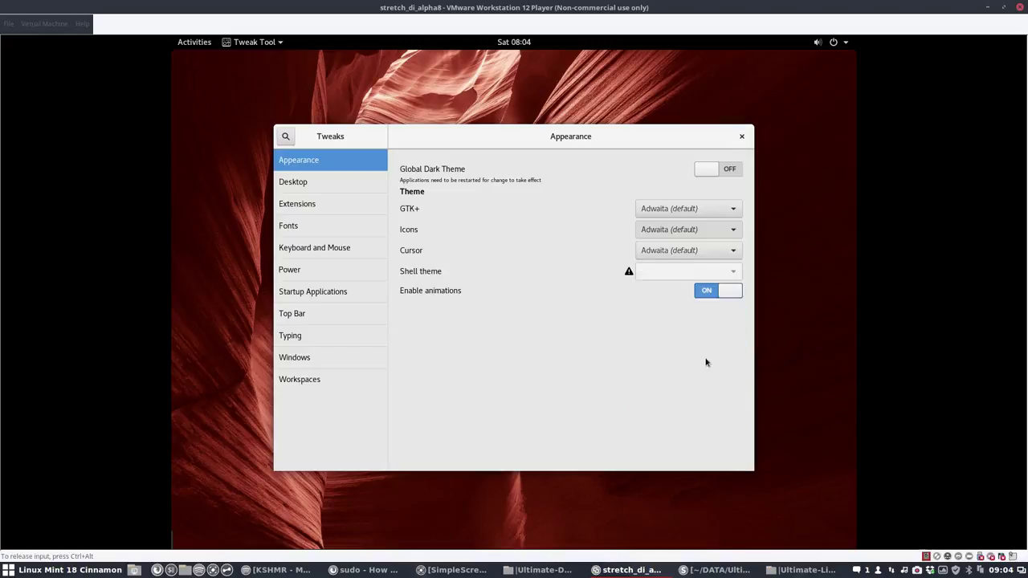
pyautogui.click(742, 136)
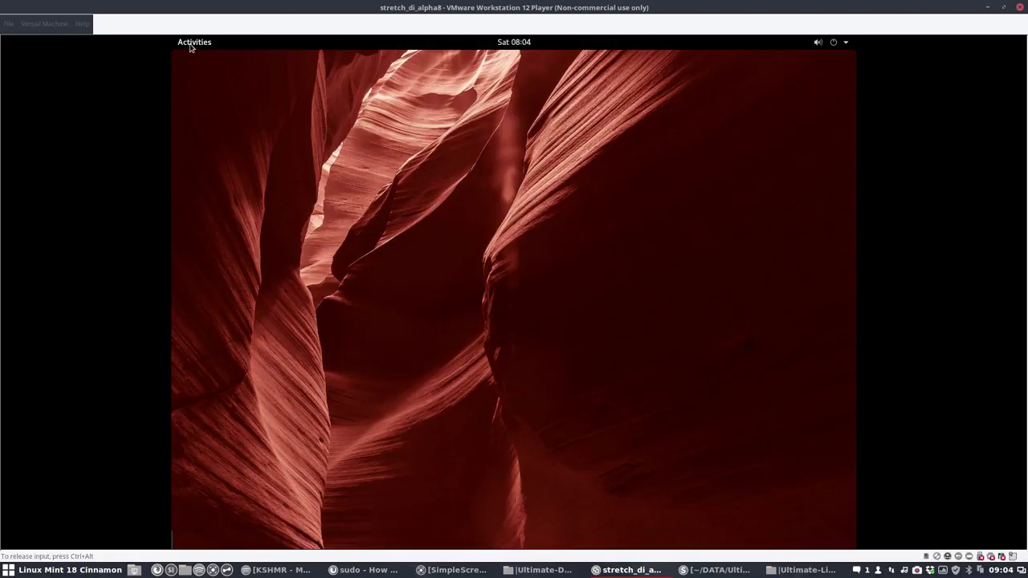
# Step: Page through the application grid from the first to the seventh page
pyautogui.click(190, 46)
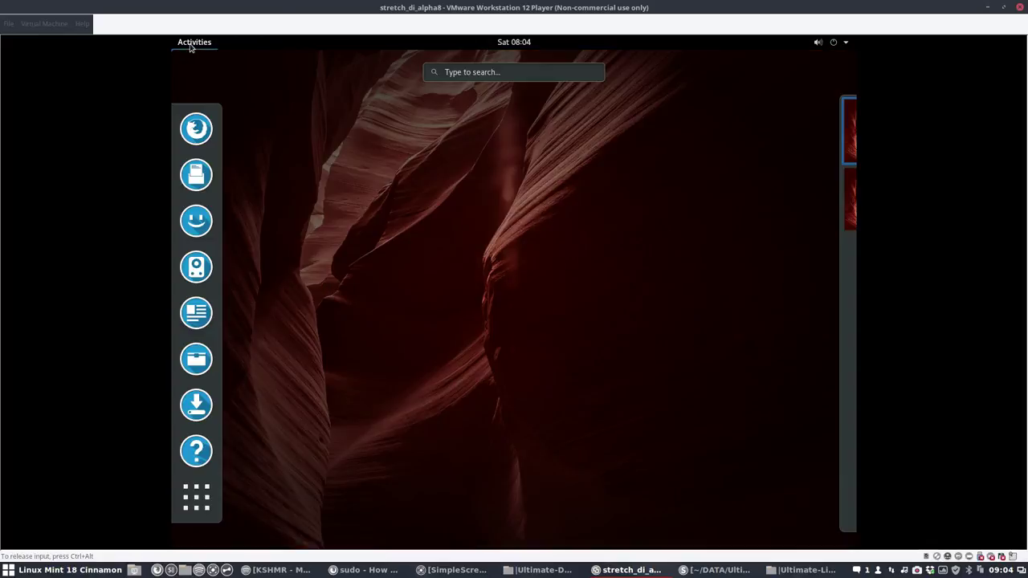
pyautogui.click(195, 502)
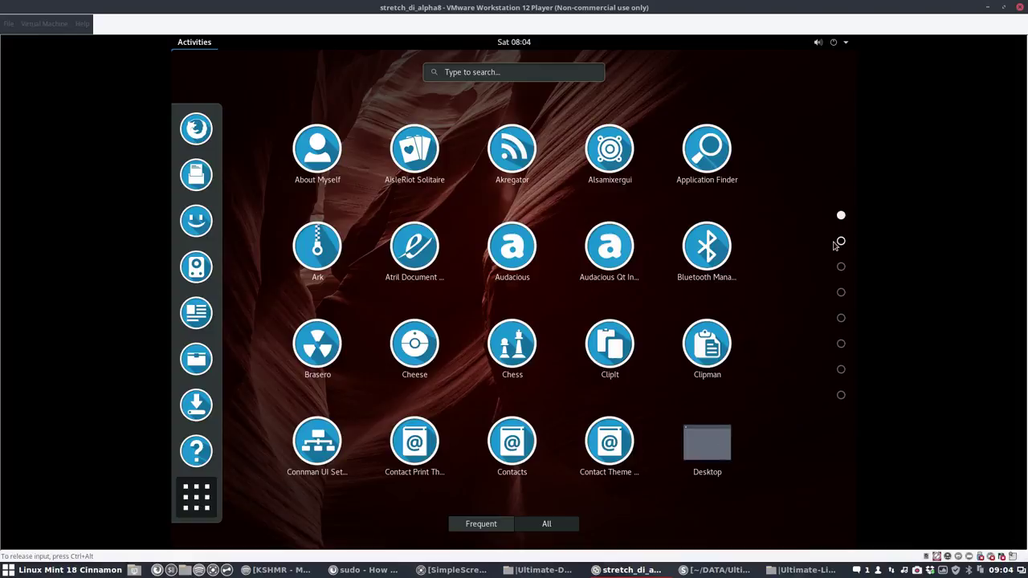
pyautogui.click(841, 241)
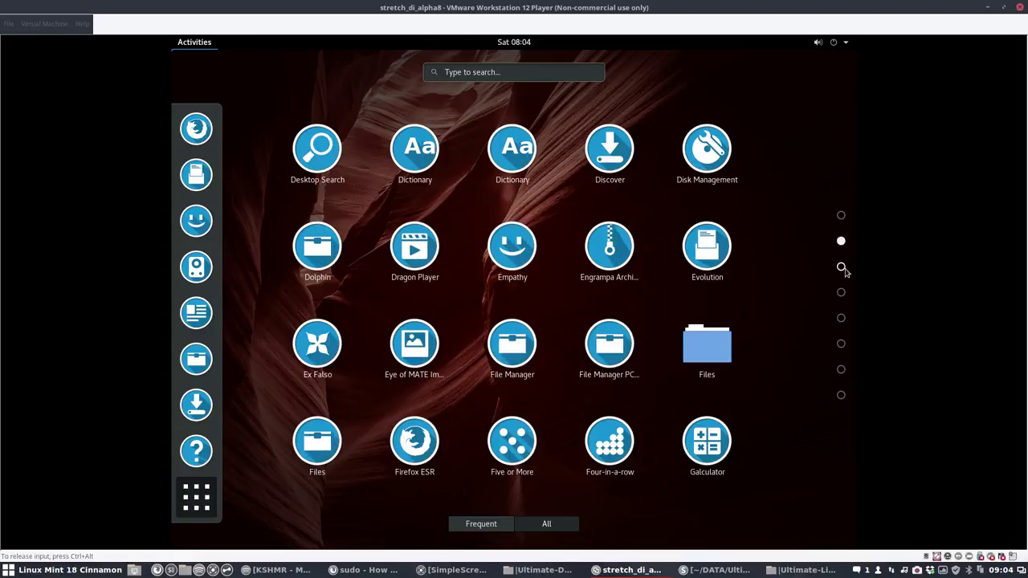
pyautogui.click(842, 268)
pyautogui.click(842, 294)
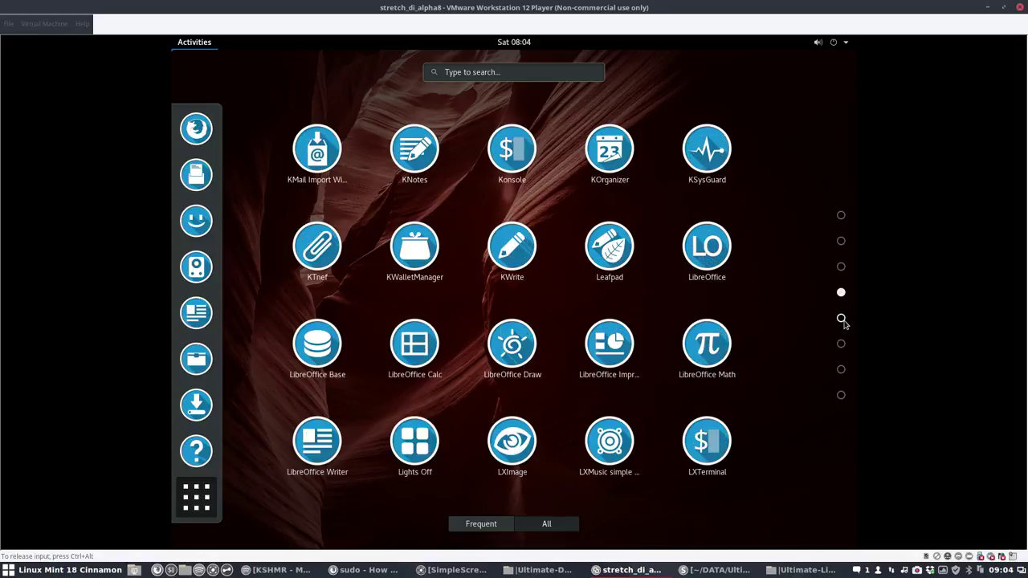
pyautogui.click(842, 319)
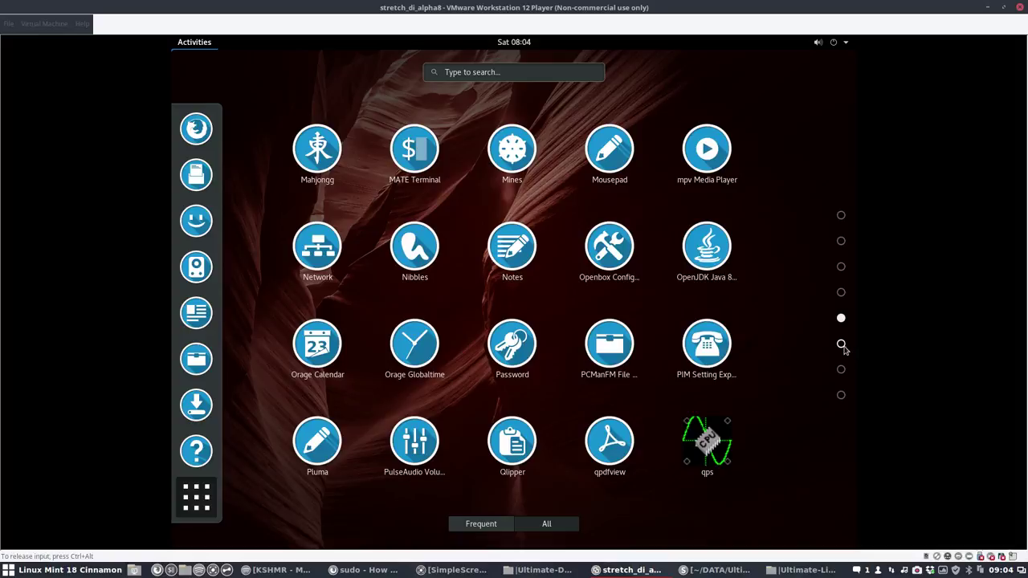
pyautogui.click(842, 345)
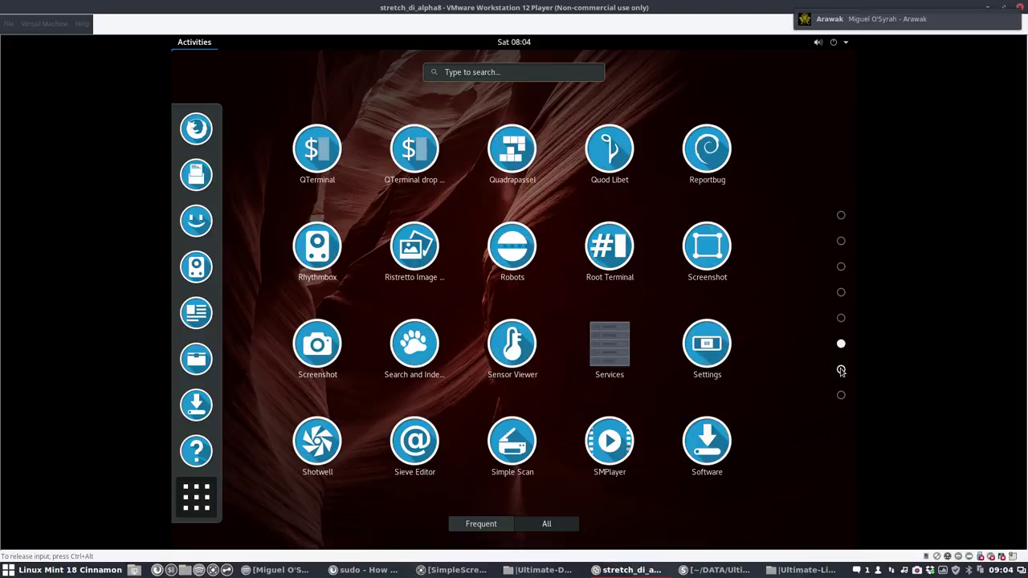
pyautogui.click(841, 370)
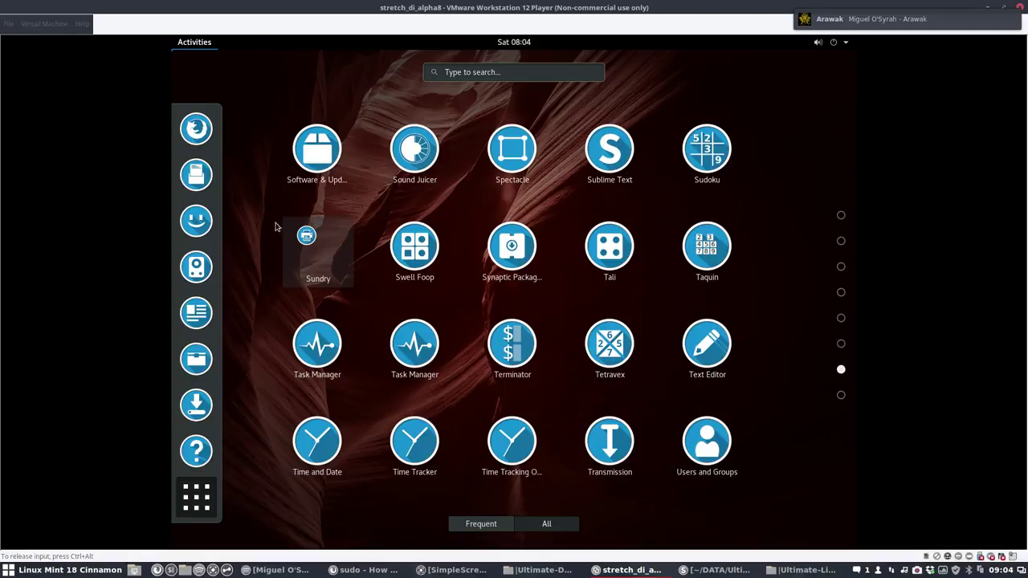
# Step: Inspect the Sundry folder, the last page and the Utilities folder, then bring up the system menu
pyautogui.click(317, 257)
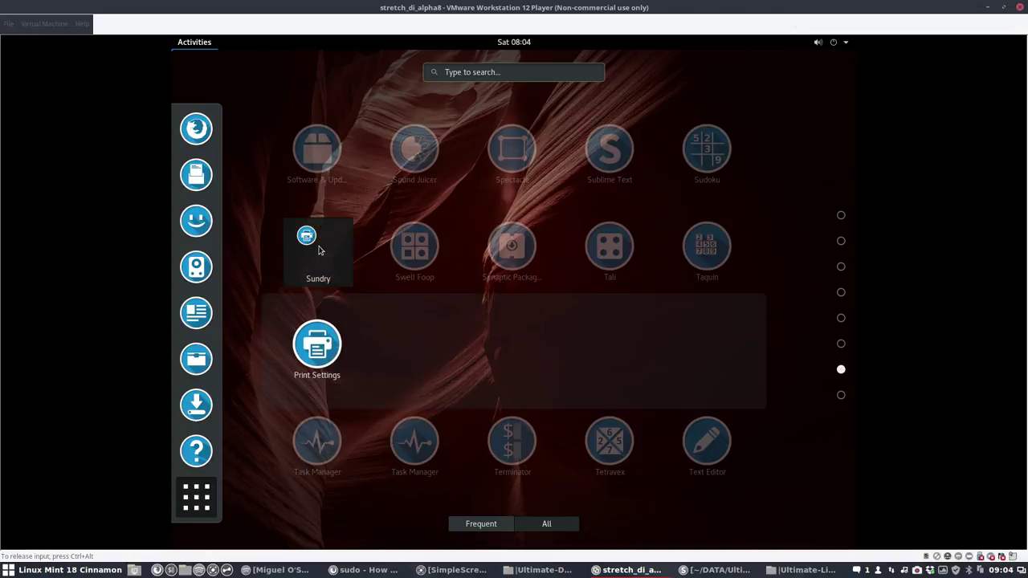
pyautogui.click(377, 269)
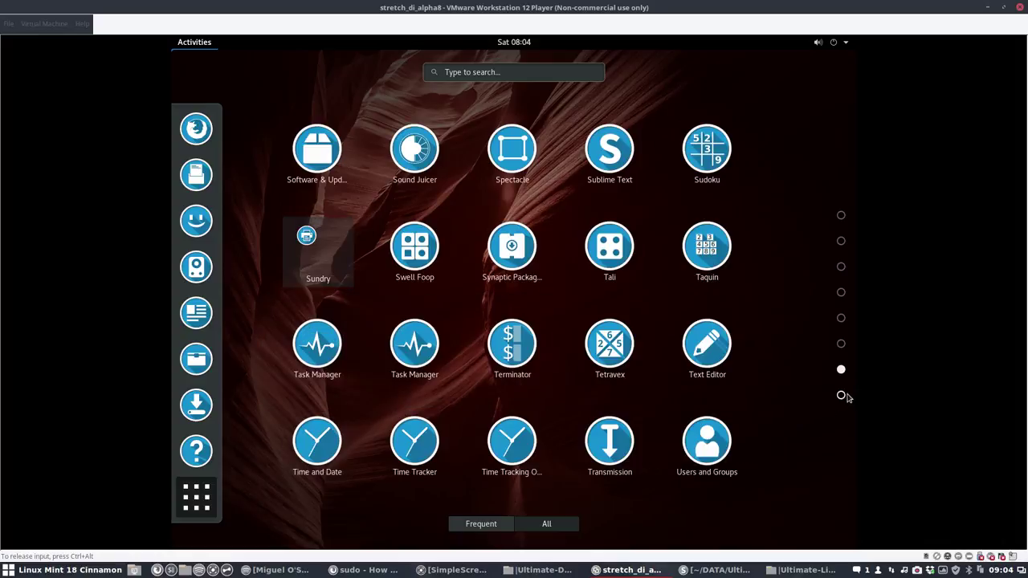
pyautogui.click(842, 395)
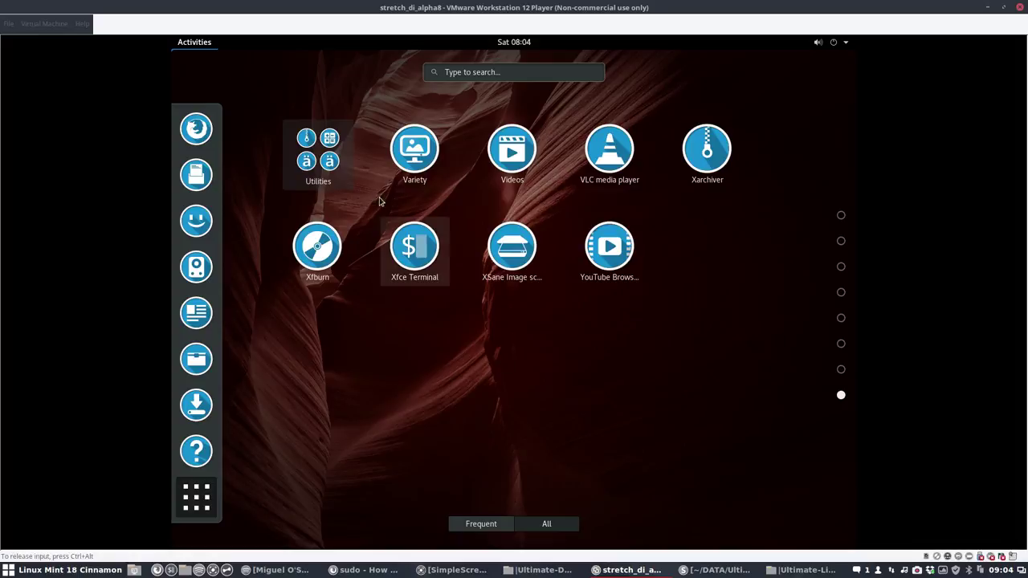
pyautogui.click(306, 144)
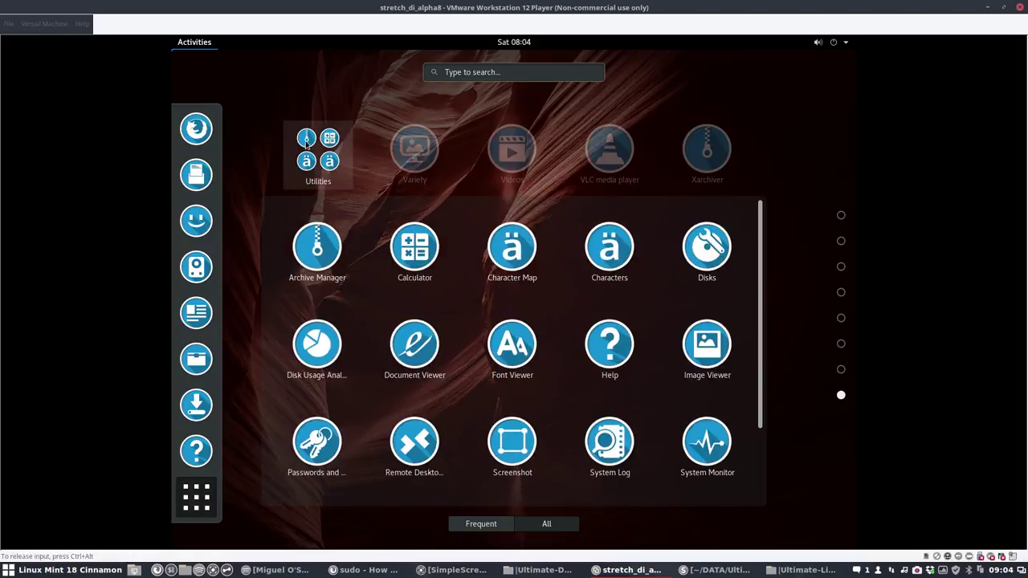
pyautogui.scroll(-2, 514, 338)
pyautogui.scroll(2, 514, 338)
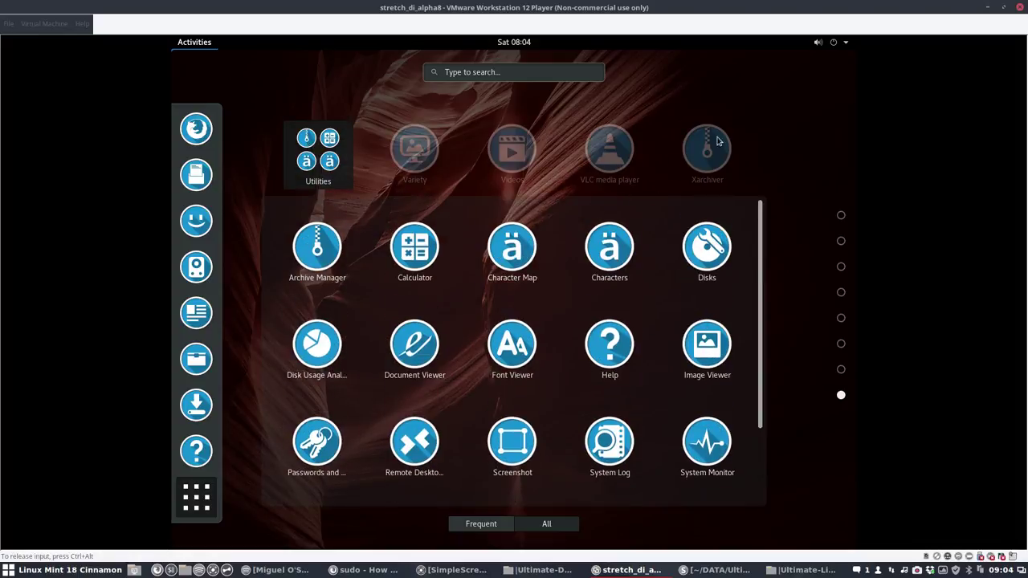
pyautogui.click(799, 227)
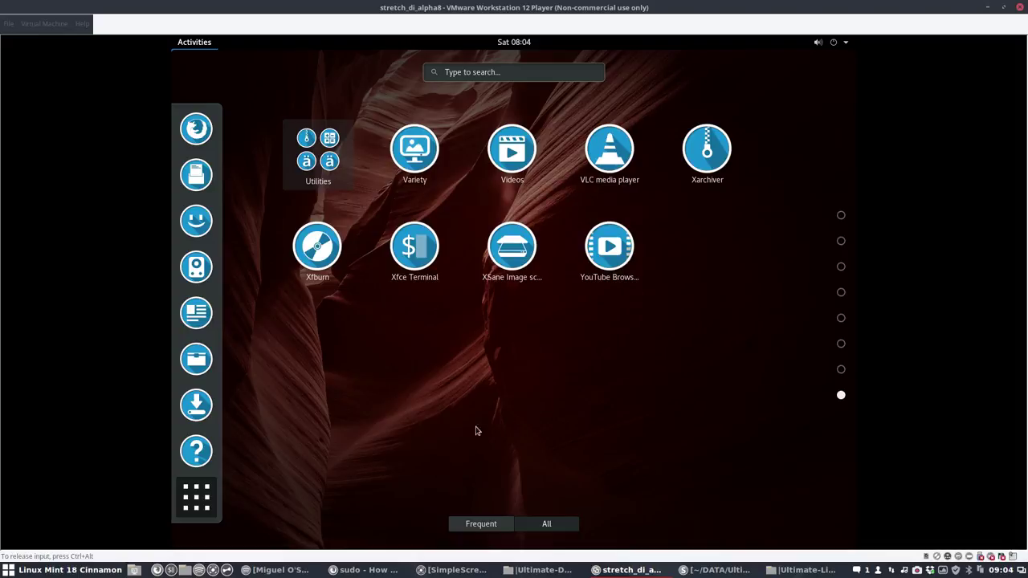
pyautogui.click(835, 42)
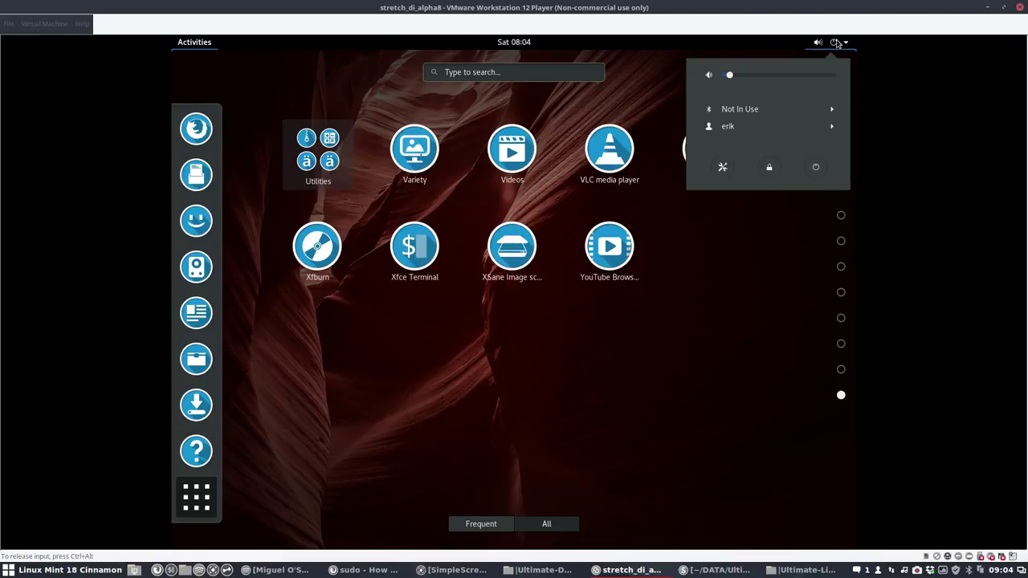
# Step: Log out of the current GNOME session
pyautogui.click(731, 134)
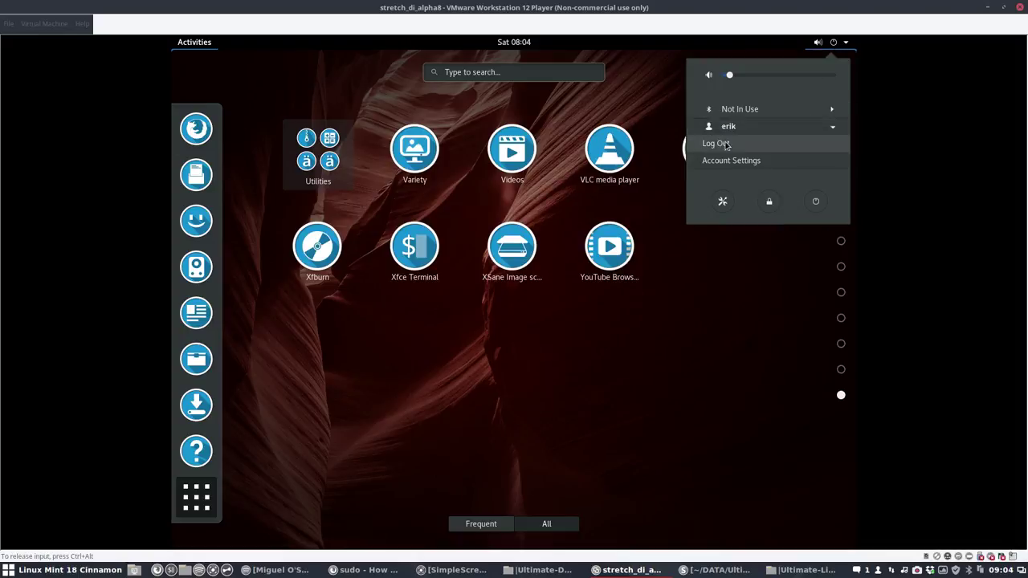
pyautogui.click(727, 143)
pyautogui.click(595, 327)
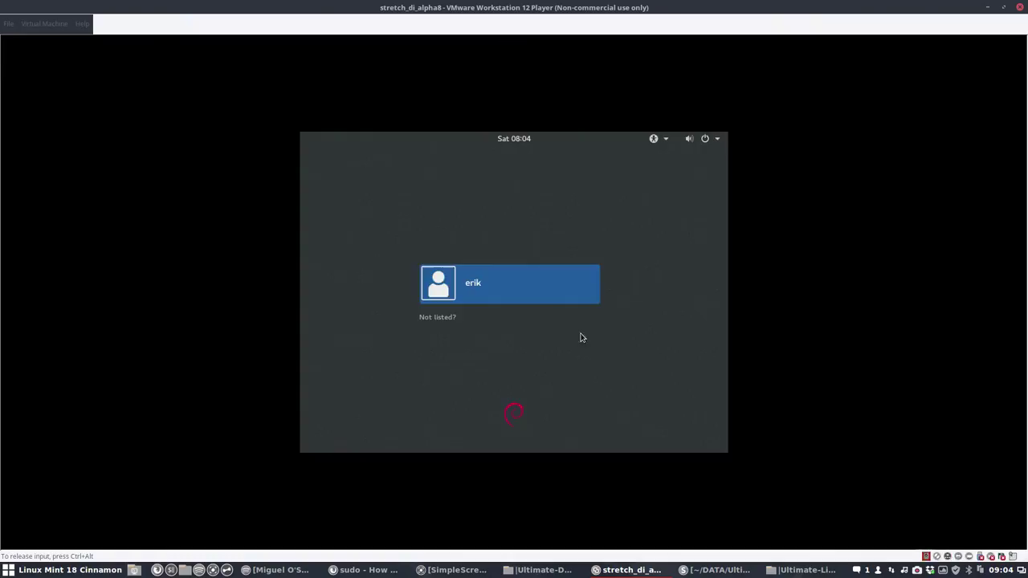
# Step: Sign in with the GNOME Classic session using the account password
pyautogui.click(489, 295)
pyautogui.click(552, 344)
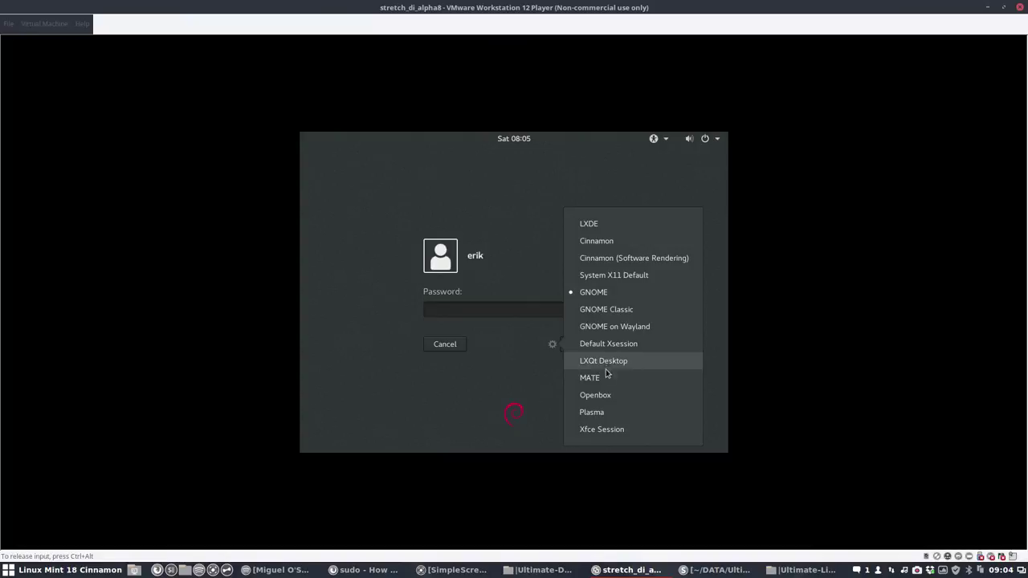
pyautogui.click(602, 311)
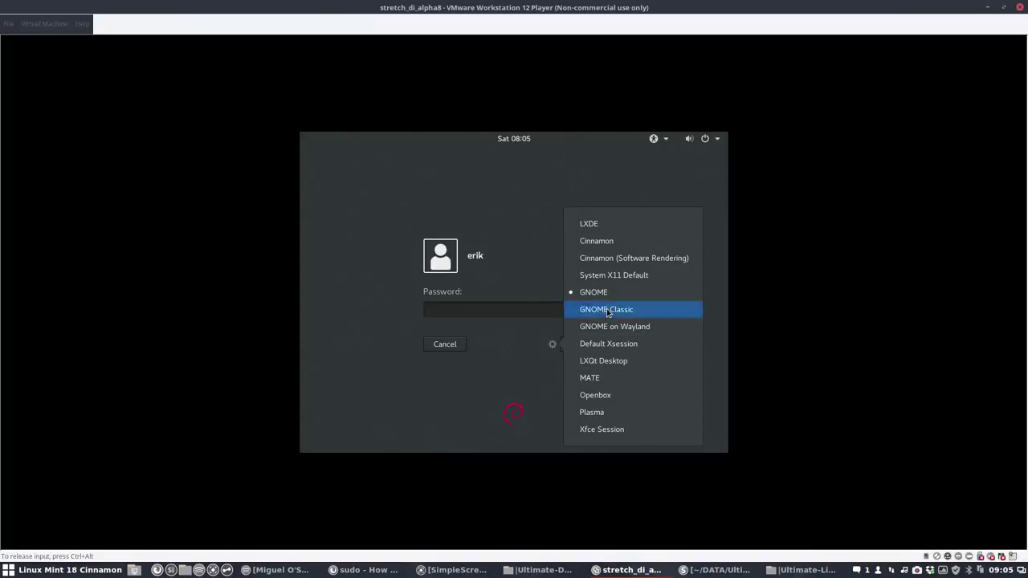
pyautogui.press('Return')
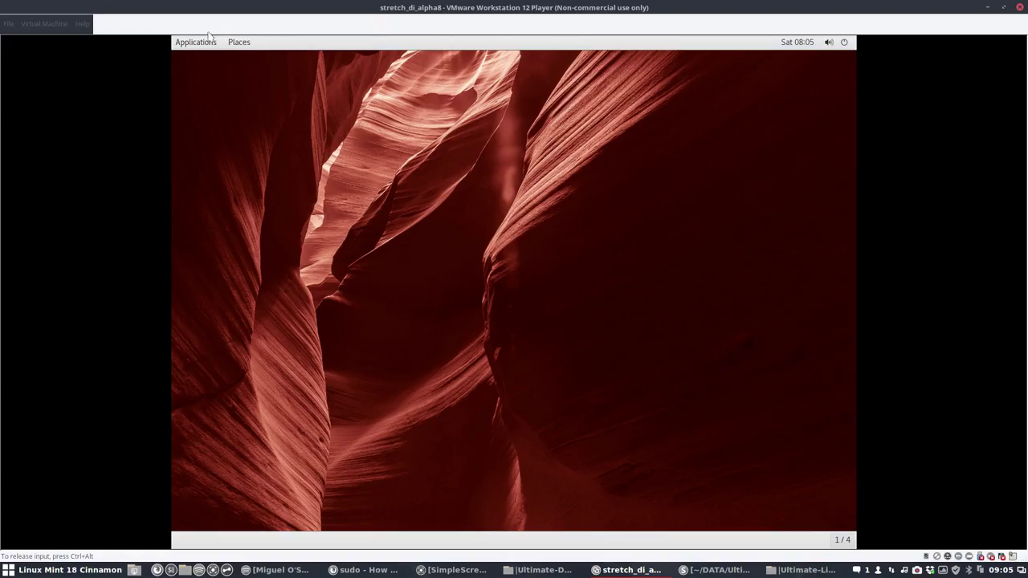
# Step: Browse the Applications menu and the Activities app grid, then return to the desktop
pyautogui.click(202, 43)
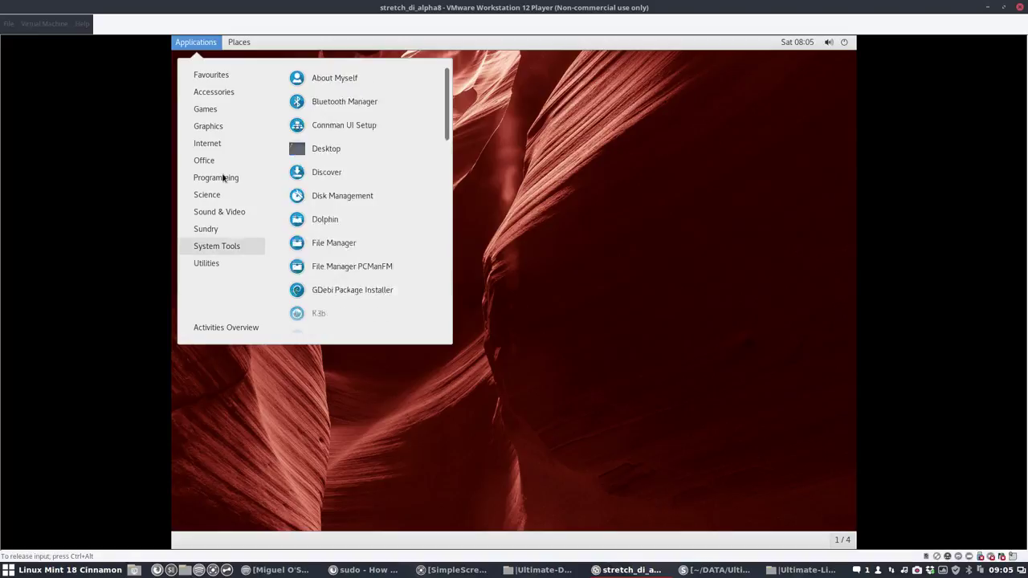
pyautogui.press('super')
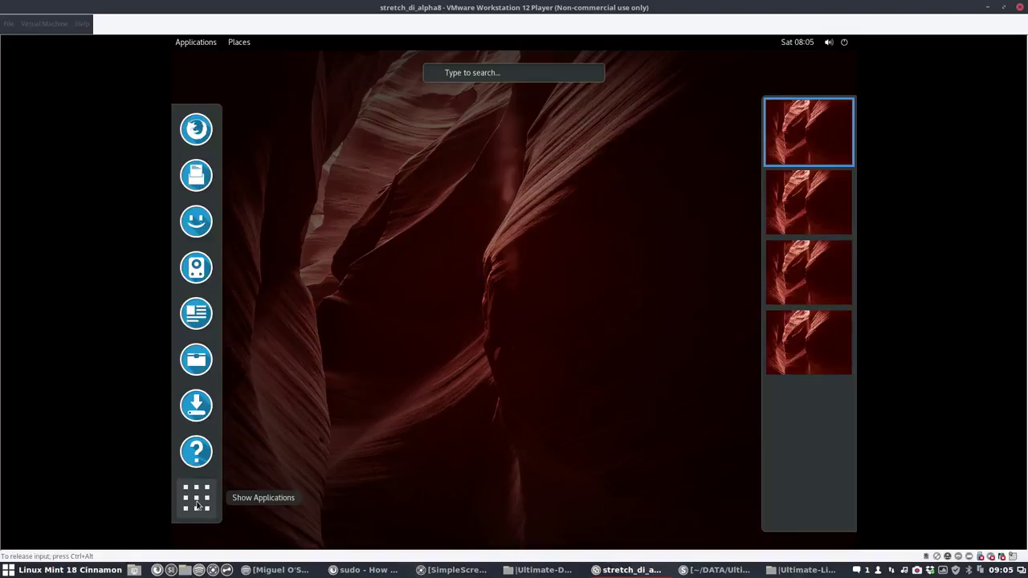
pyautogui.click(197, 504)
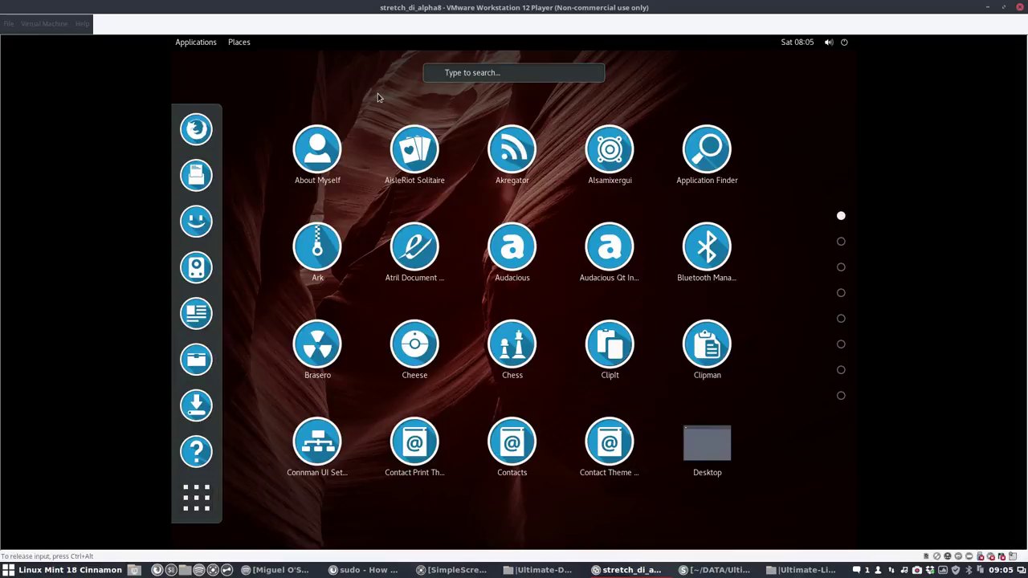
pyautogui.click(485, 120)
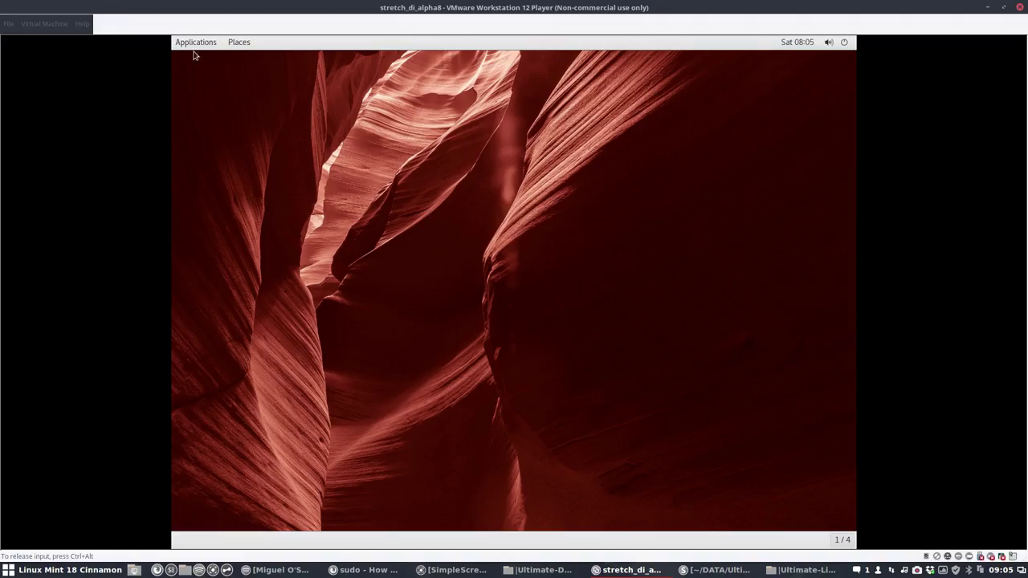
# Step: Explore the system status menu and its user account options several times
pyautogui.click(193, 42)
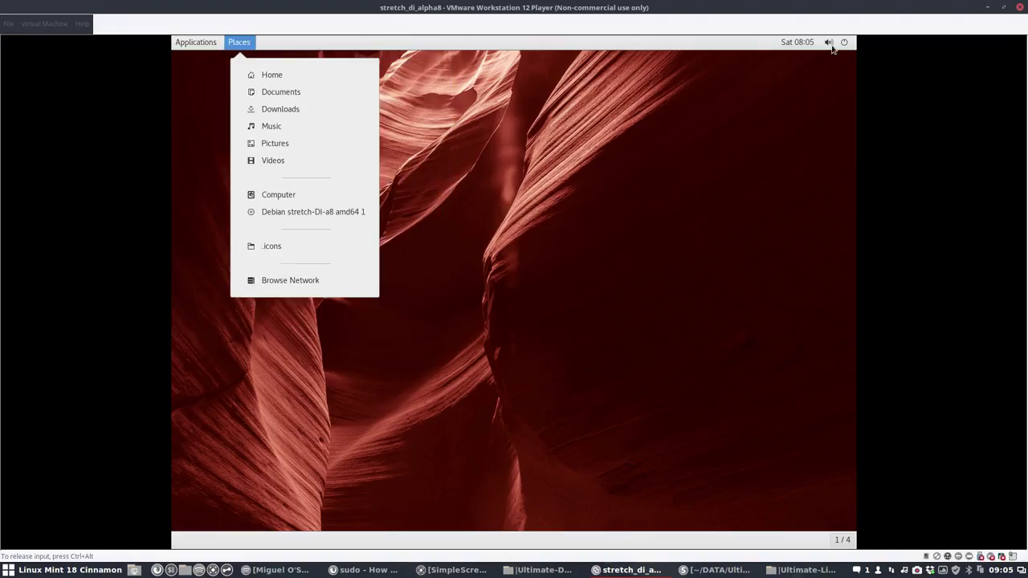
pyautogui.click(843, 44)
pyautogui.click(844, 45)
pyautogui.click(739, 128)
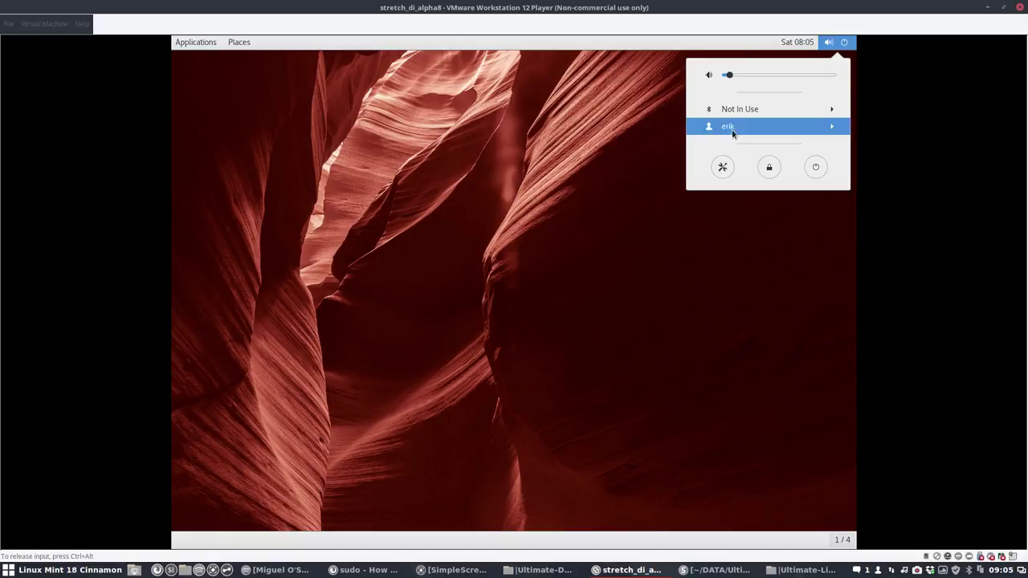
pyautogui.click(713, 142)
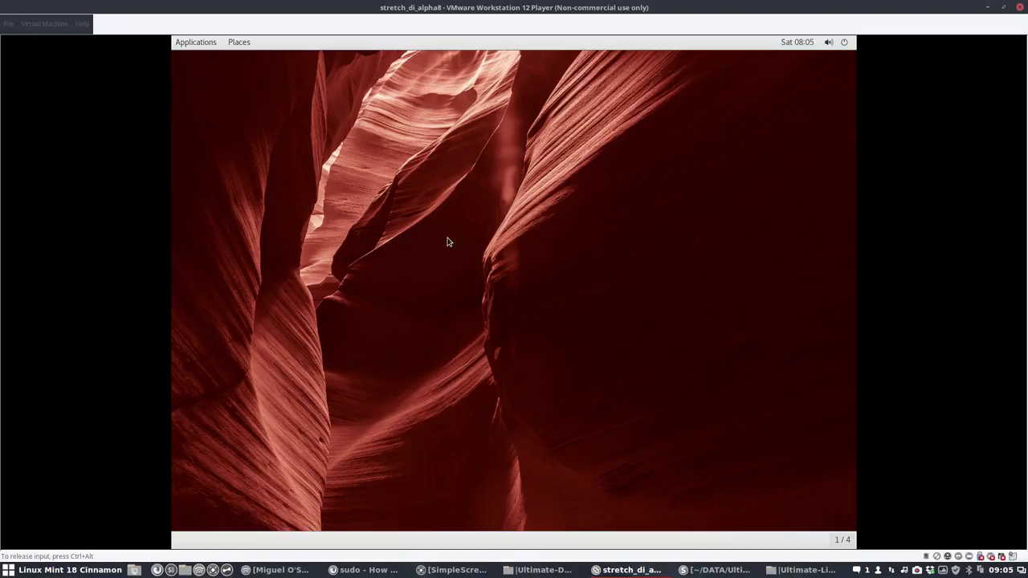
pyautogui.click(843, 42)
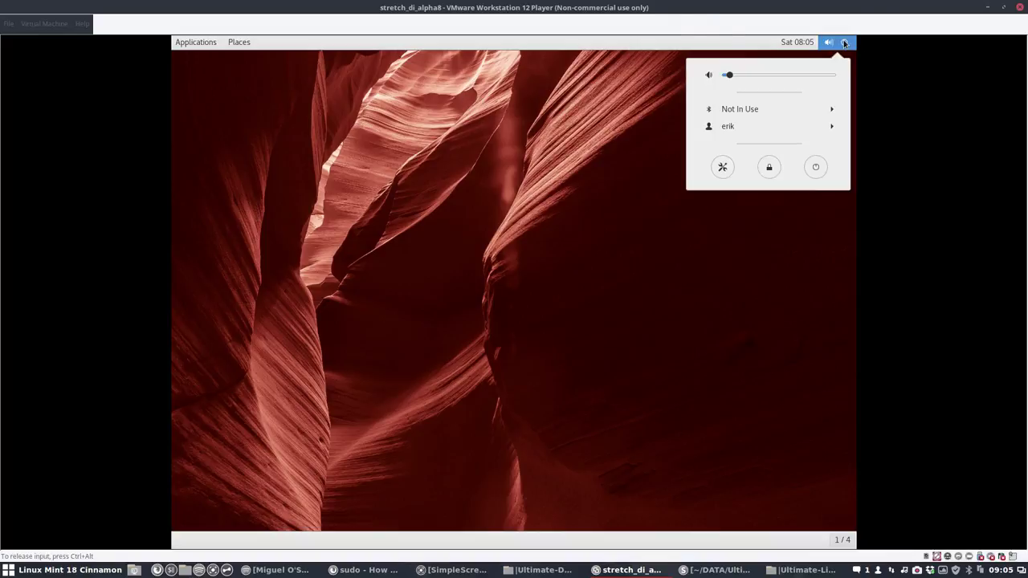
pyautogui.click(741, 126)
pyautogui.click(719, 144)
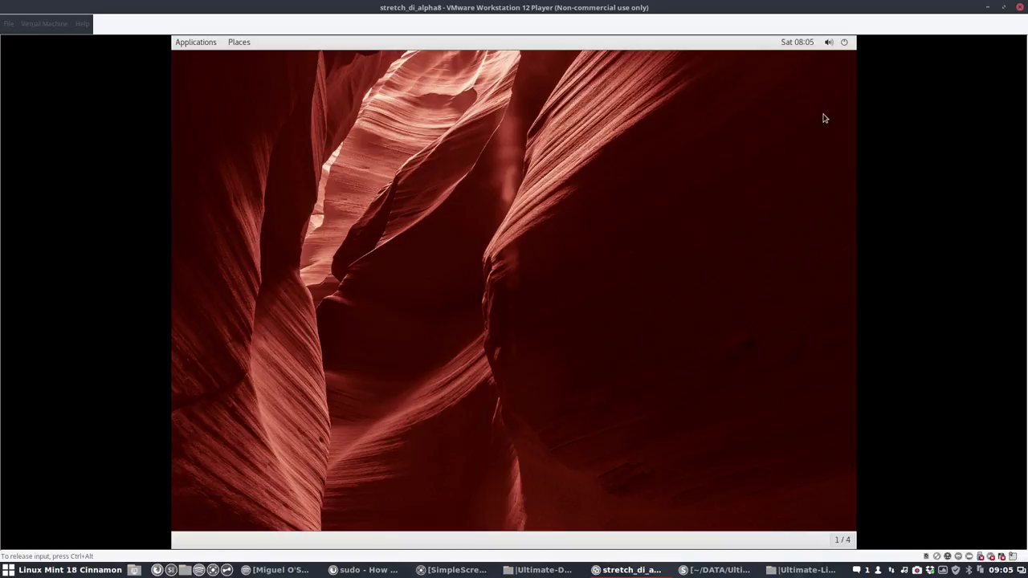
pyautogui.click(846, 43)
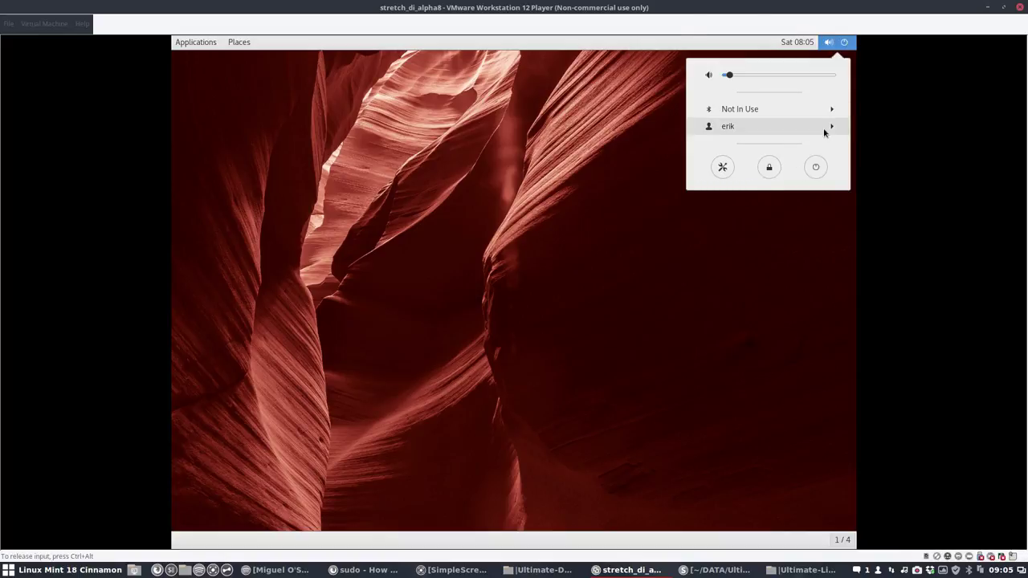
pyautogui.click(825, 131)
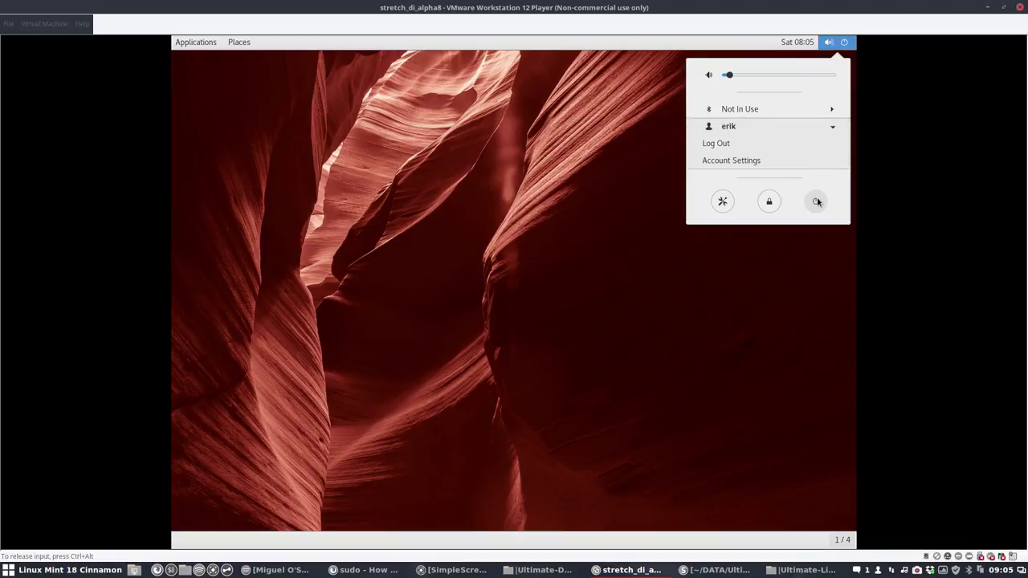
pyautogui.click(590, 217)
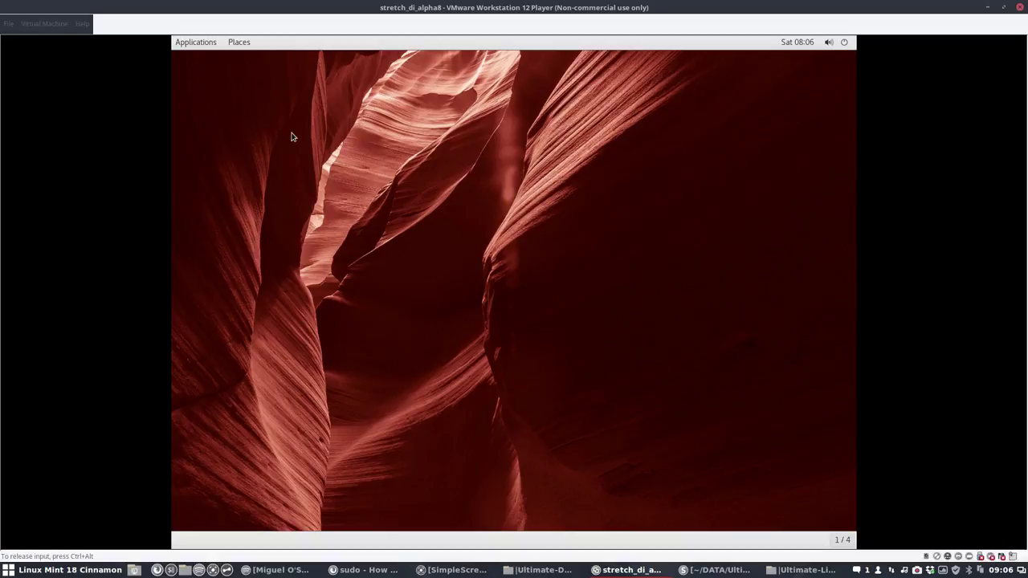
# Step: Revisit the Applications menu and reopen and dismiss the system status menu
pyautogui.click(193, 44)
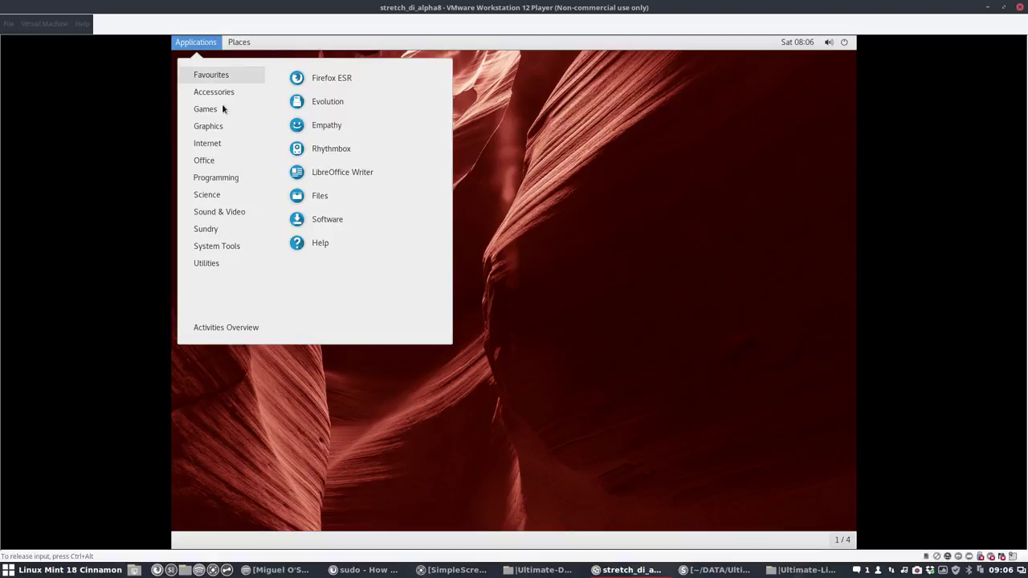
pyautogui.moveTo(223, 106)
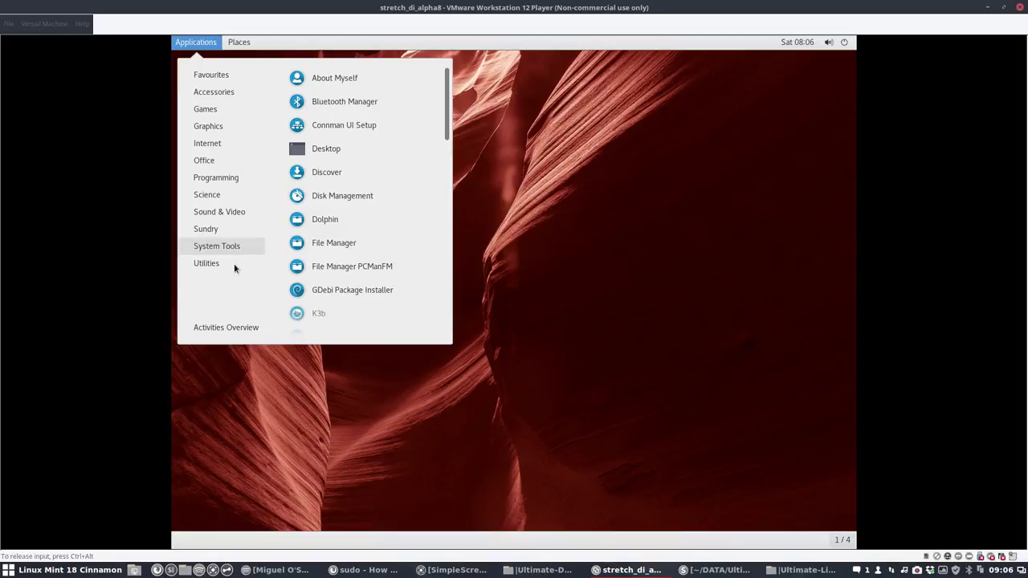
pyautogui.click(599, 227)
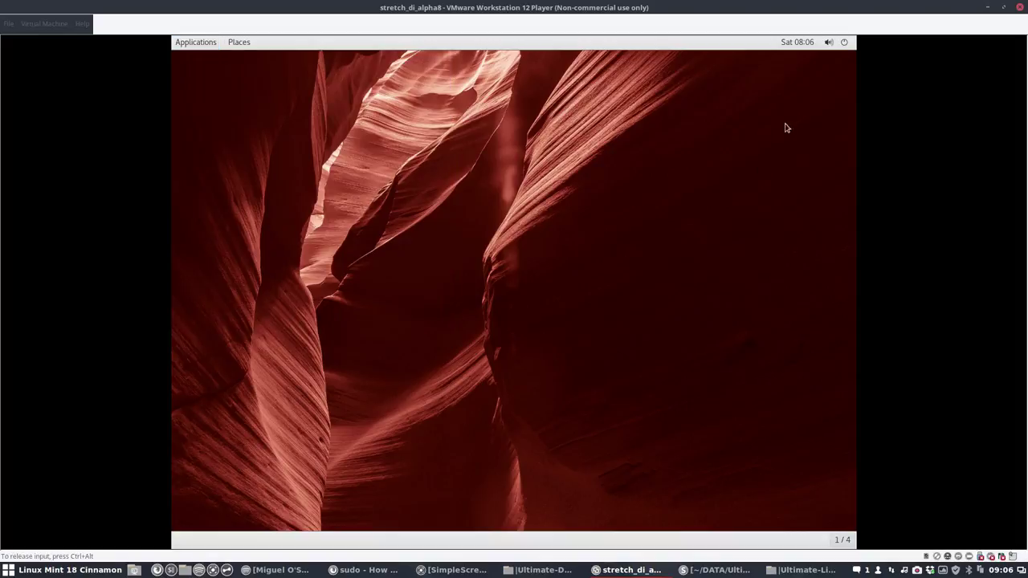
pyautogui.click(844, 41)
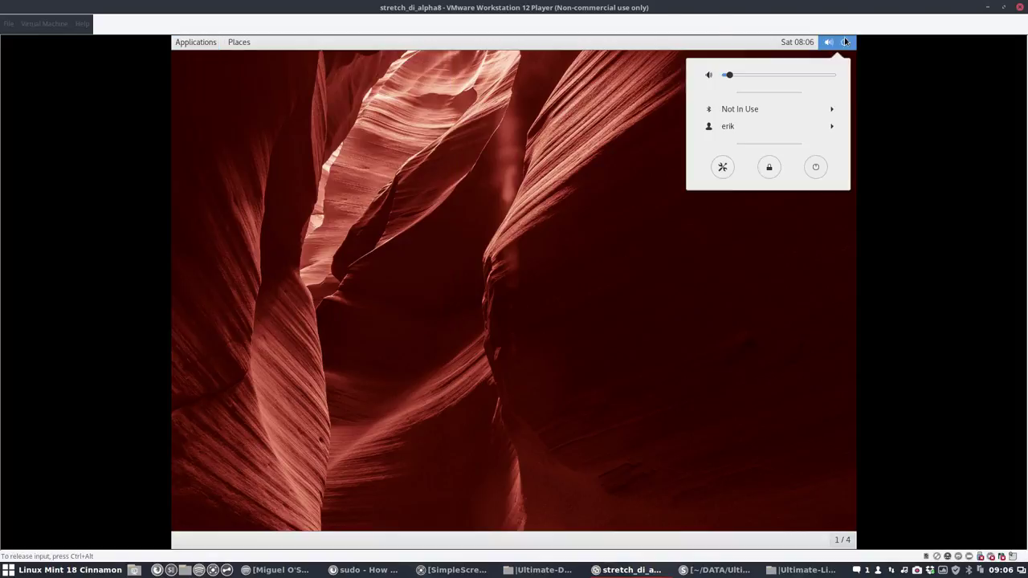
pyautogui.click(815, 168)
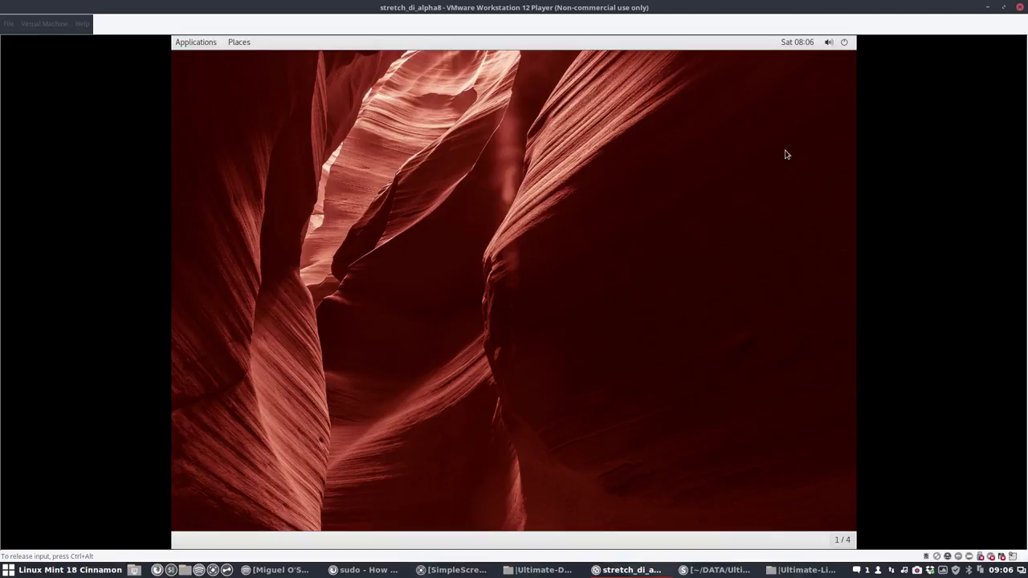
pyautogui.click(844, 42)
pyautogui.click(816, 167)
pyautogui.click(843, 45)
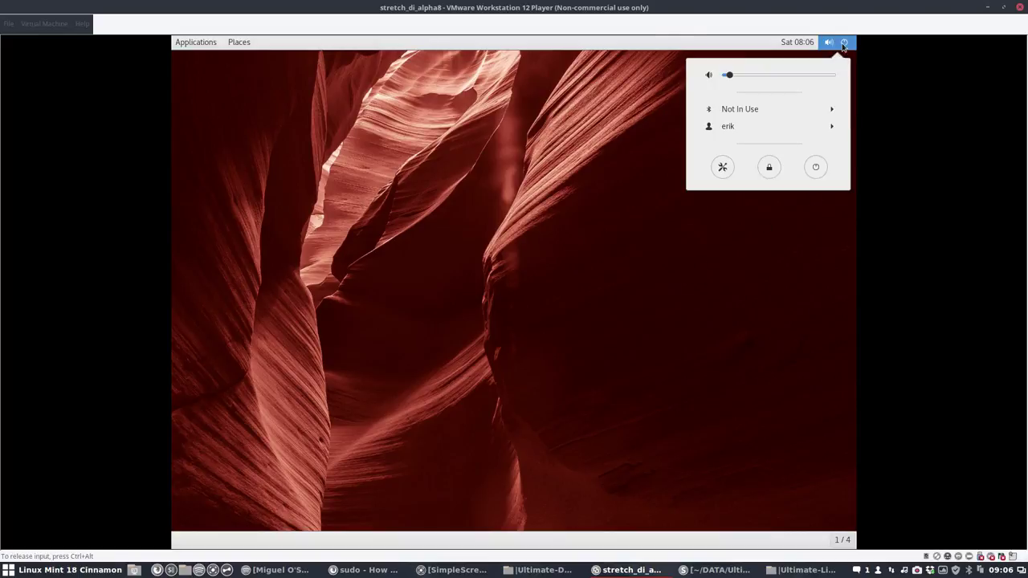
pyautogui.click(572, 238)
# Step: Show Applications > System Tools and scroll through it to QTerminal
pyautogui.click(193, 46)
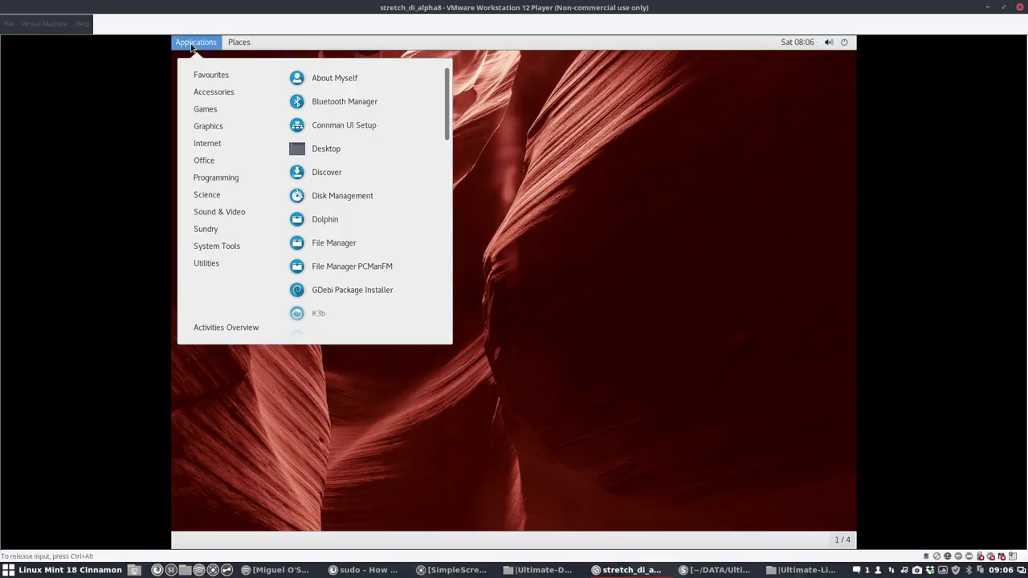
pyautogui.moveTo(225, 92)
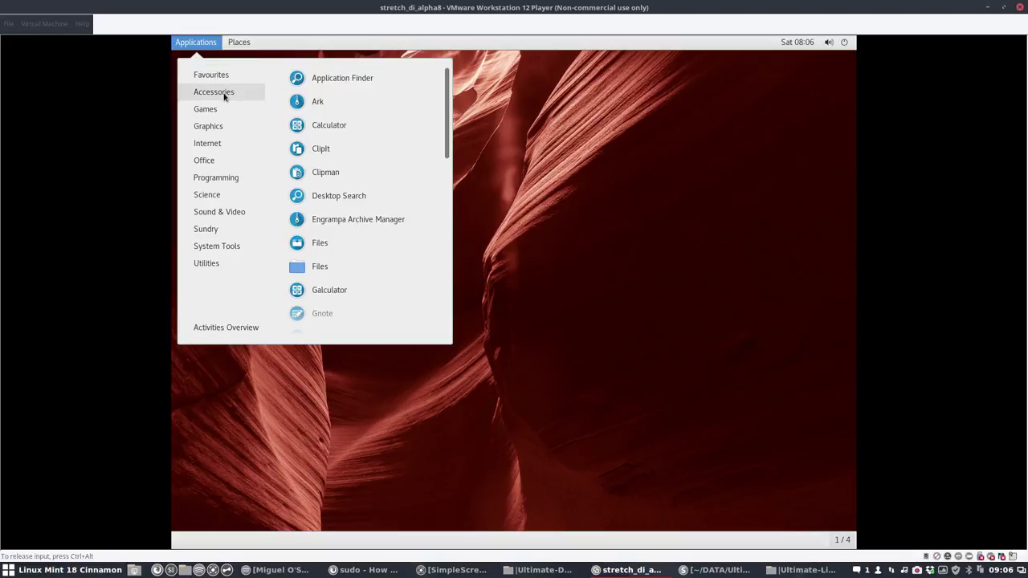
pyautogui.scroll(-6, 340, 246)
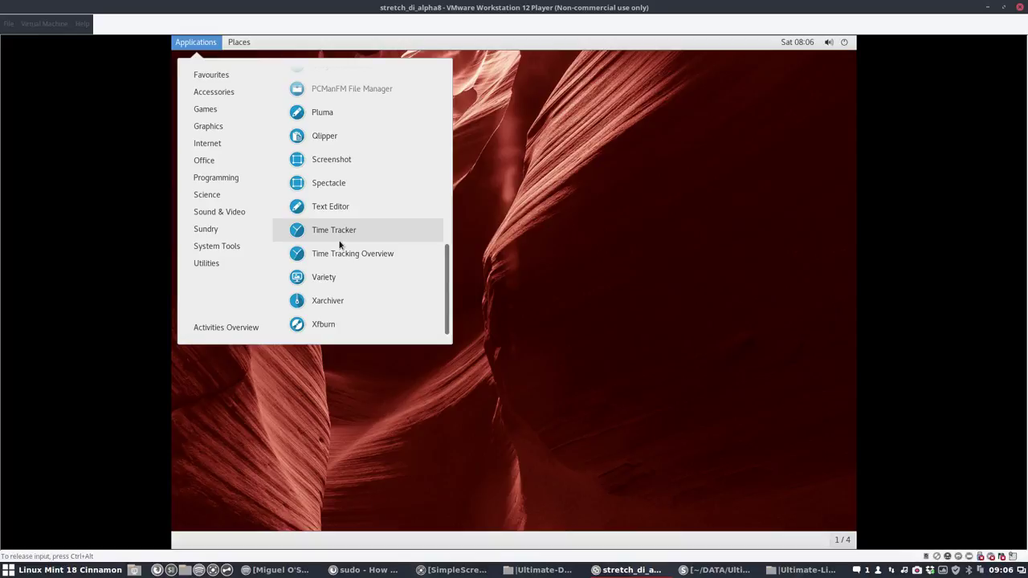
pyautogui.moveTo(228, 256)
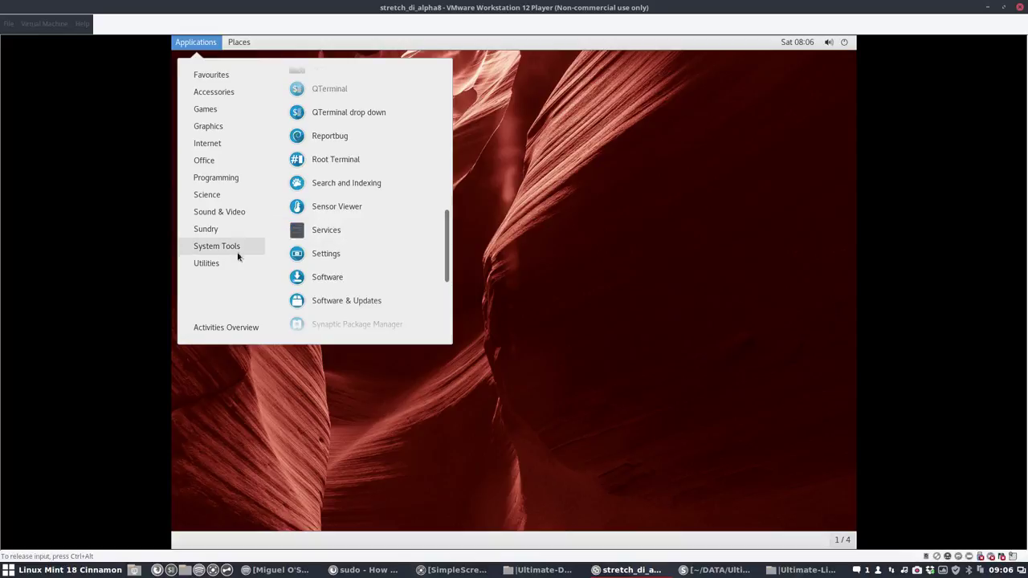
pyautogui.scroll(3, 321, 254)
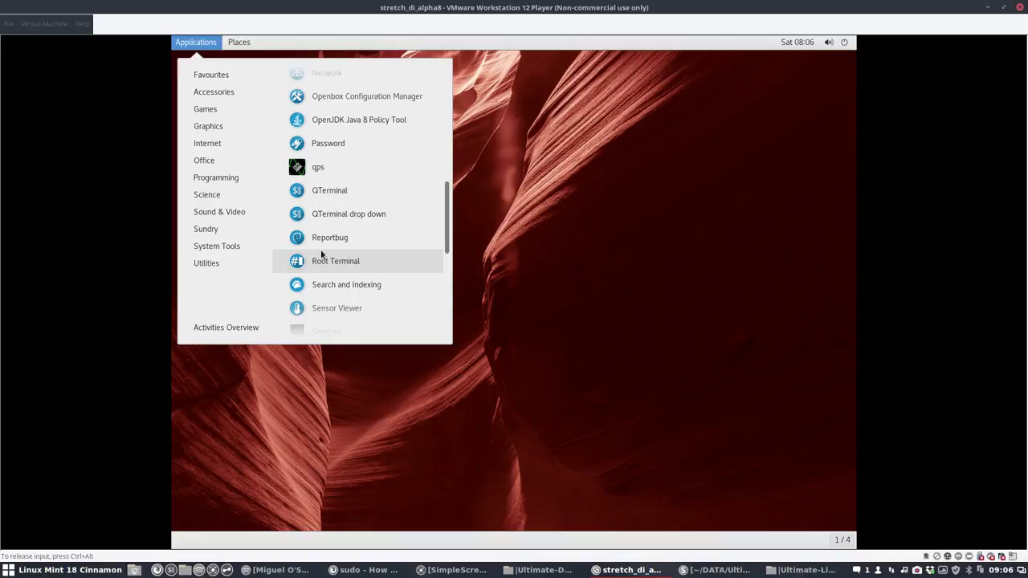
# Step: Reboot the VM with 'sudo reboot' in QTerminal and boot Debian from GRUB
pyautogui.click(356, 191)
pyautogui.write('sudo r')
pyautogui.write('eboot')
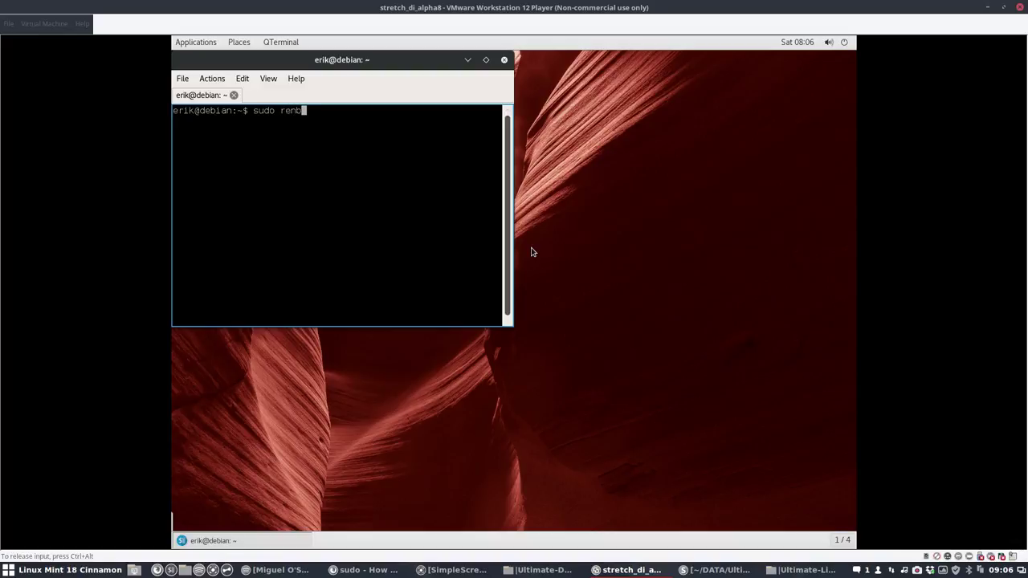
pyautogui.press('Return')
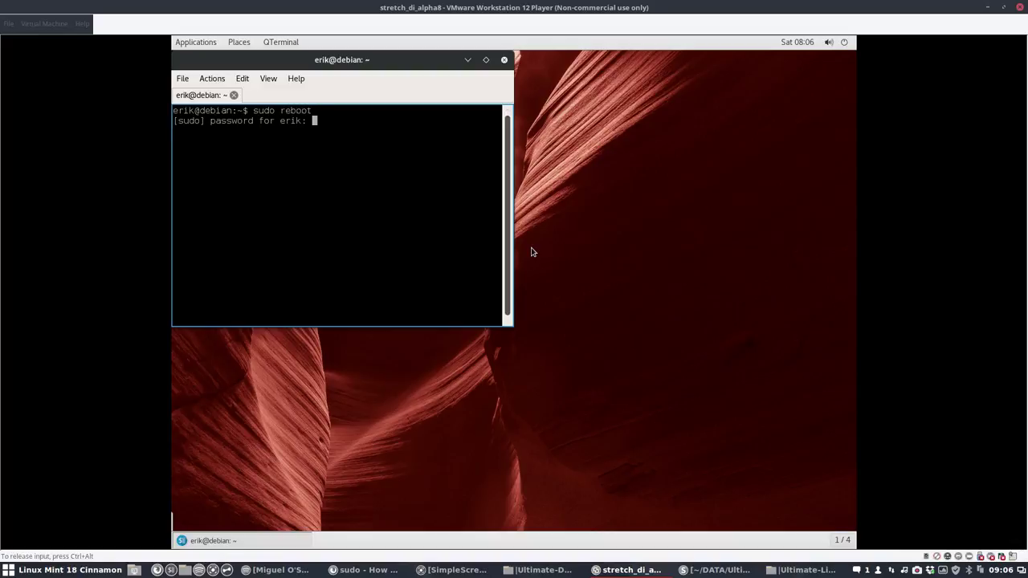
pyautogui.press('Return')
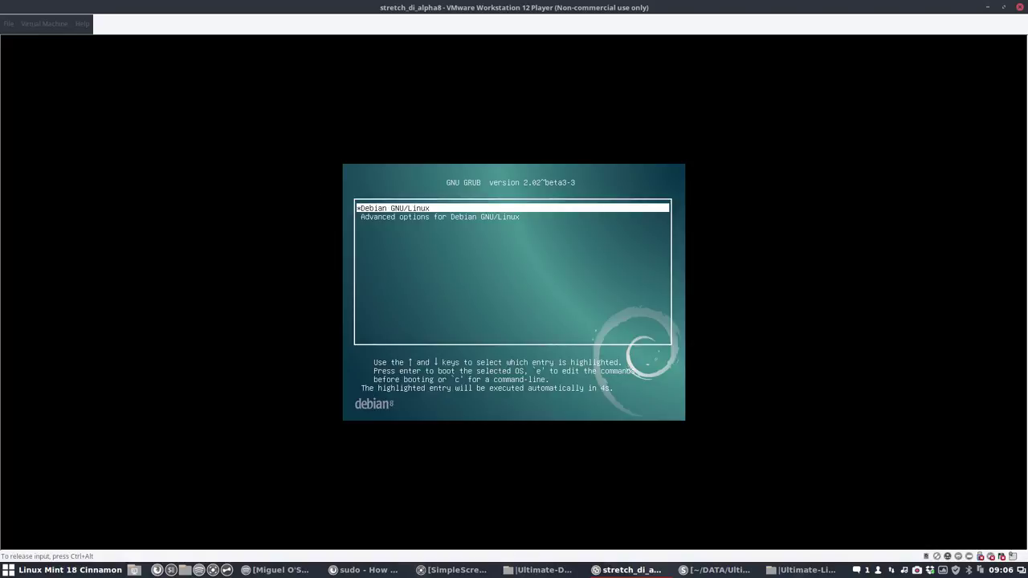
pyautogui.press('Return')
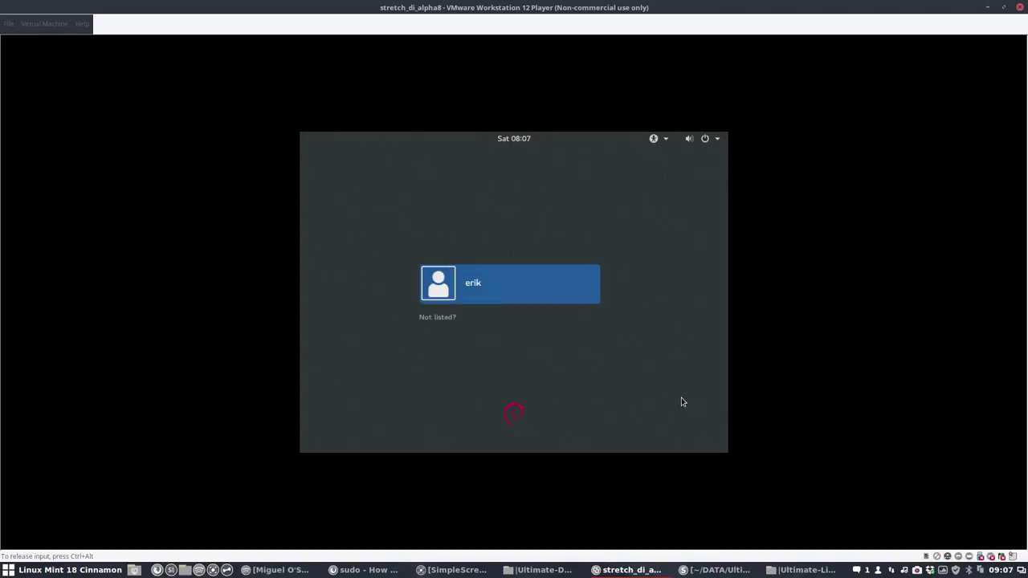
# Step: Sign in with the GNOME on Wayland session using the account password
pyautogui.click(531, 279)
pyautogui.click(552, 343)
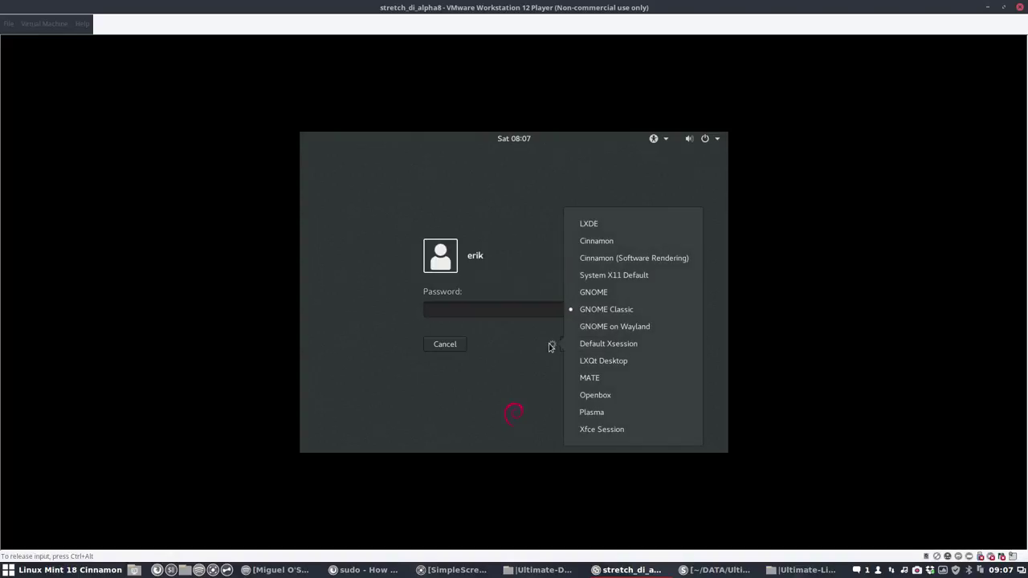
pyautogui.click(621, 327)
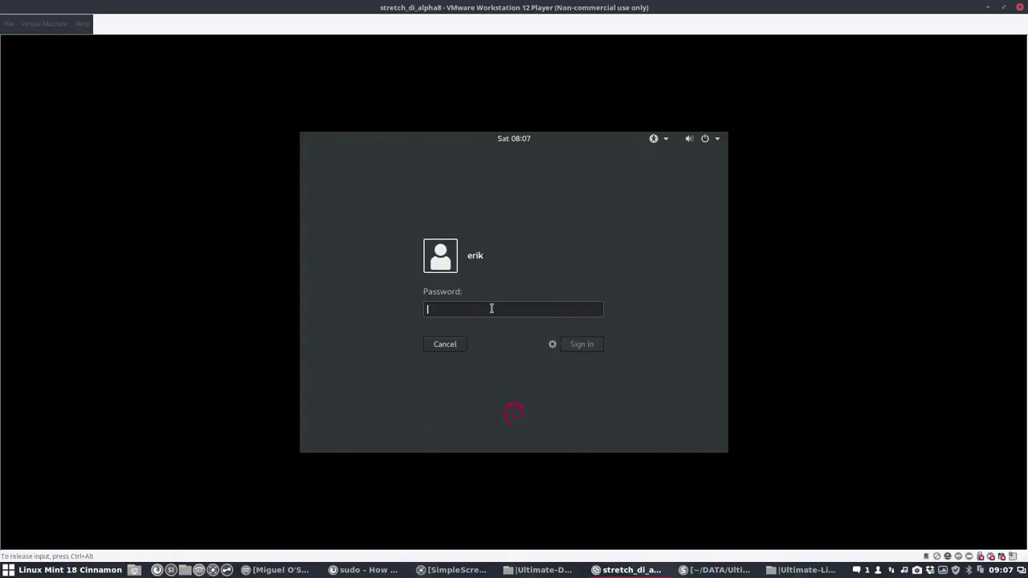
pyautogui.write('••••')
pyautogui.press('Return')
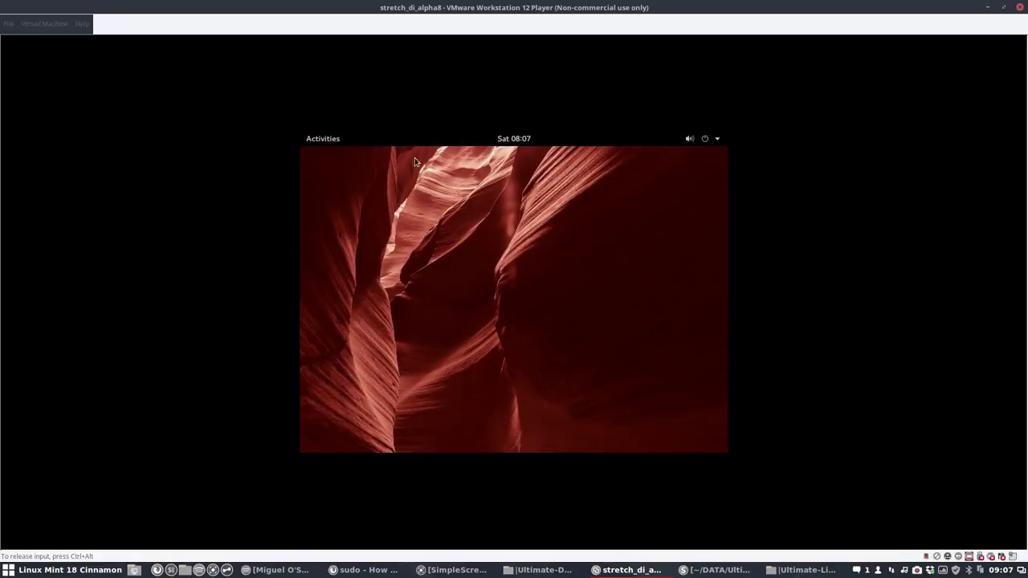
# Step: Set the Unknown Display's resolution to 1280×960 in Displays settings and apply it
pyautogui.click(329, 143)
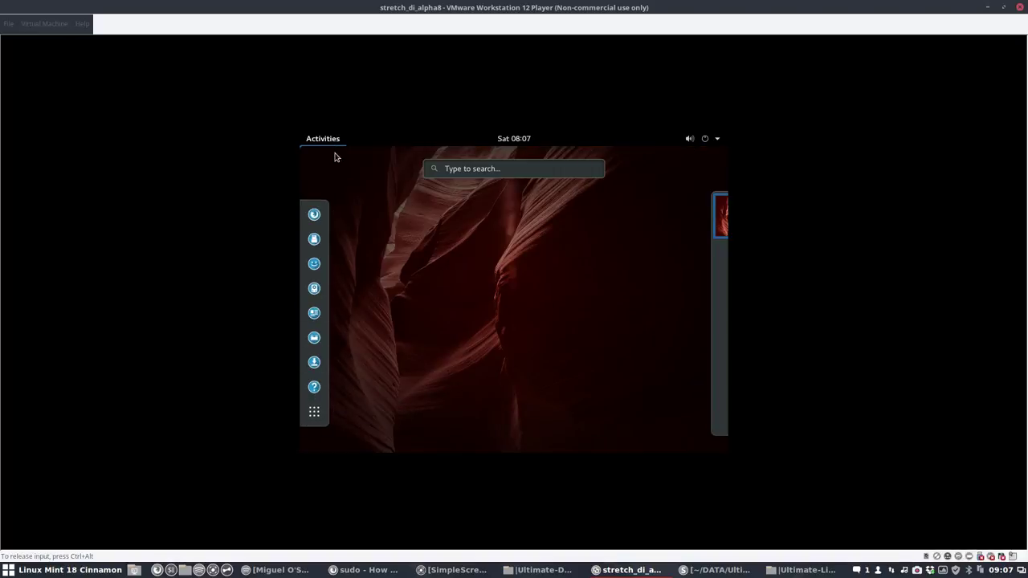
pyautogui.write('disp')
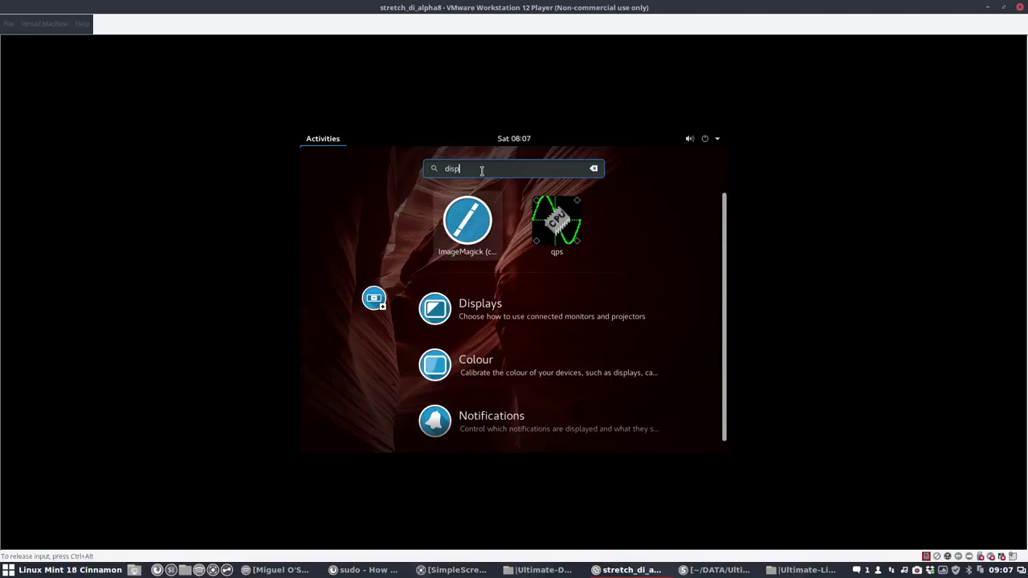
pyautogui.click(483, 319)
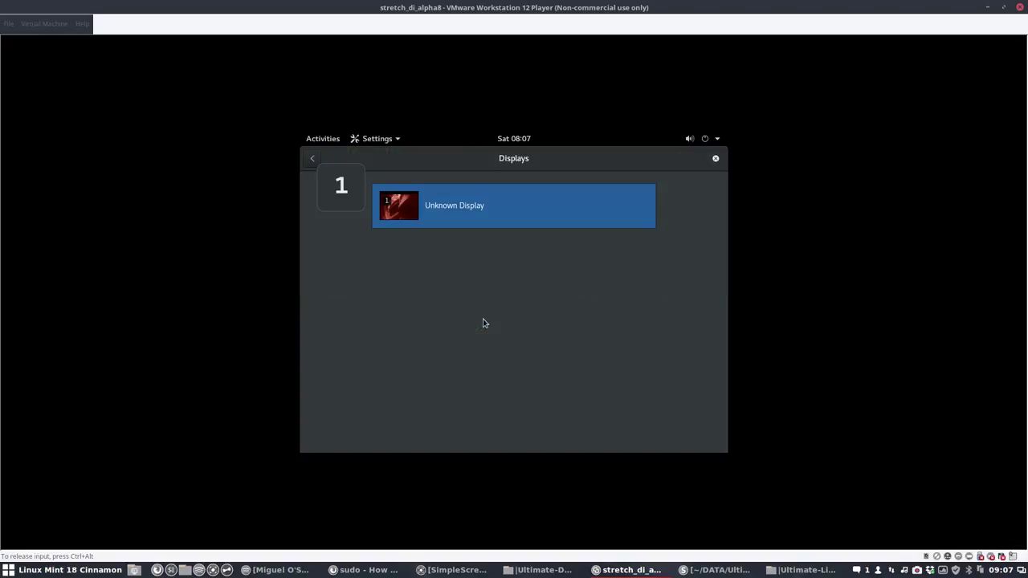
pyautogui.click(486, 207)
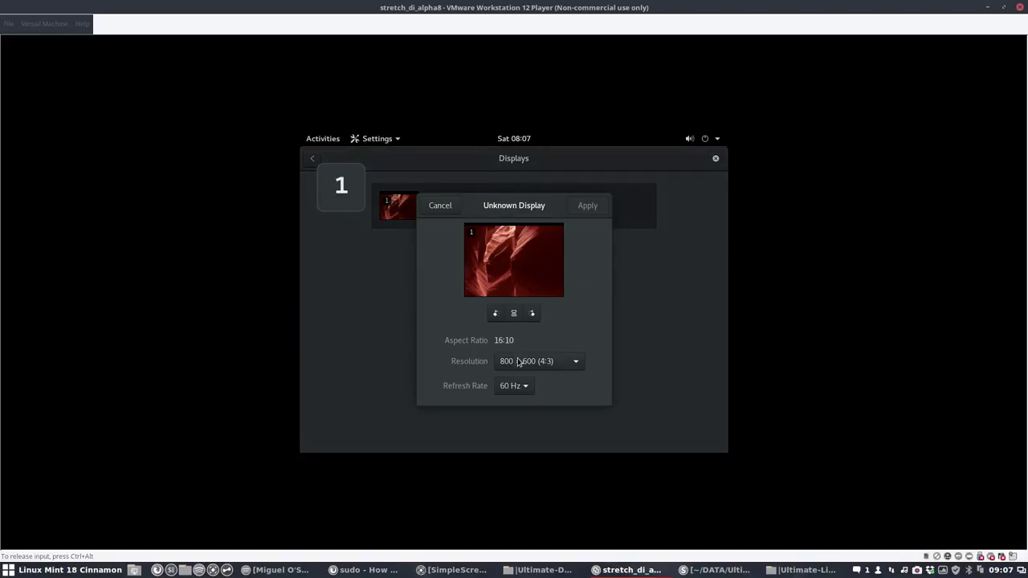
pyautogui.click(519, 360)
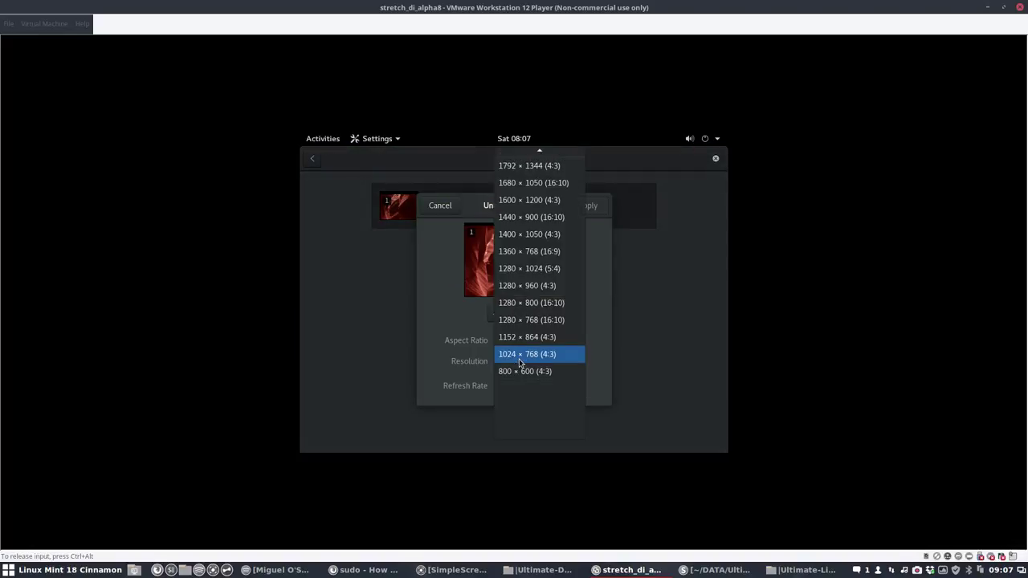
pyautogui.click(534, 287)
pyautogui.click(586, 223)
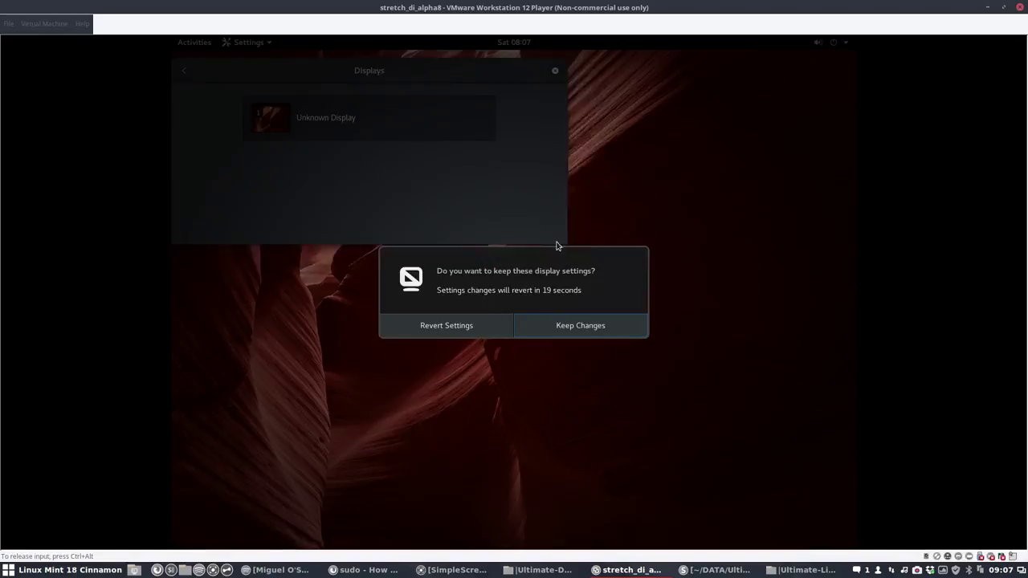
# Step: Keep the new resolution, close Displays, and page through every application page to the last
pyautogui.click(595, 330)
pyautogui.click(554, 71)
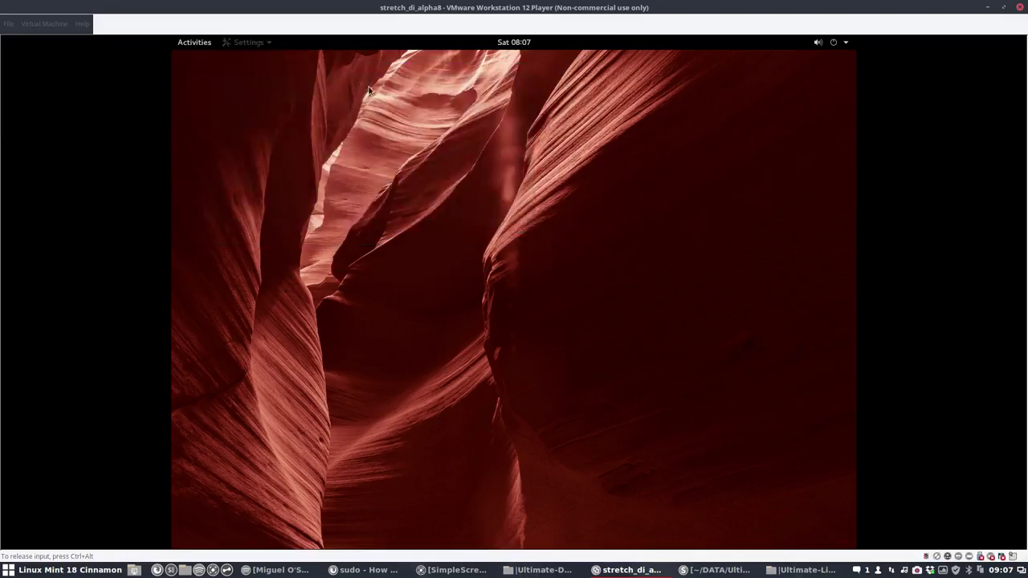
pyautogui.click(191, 45)
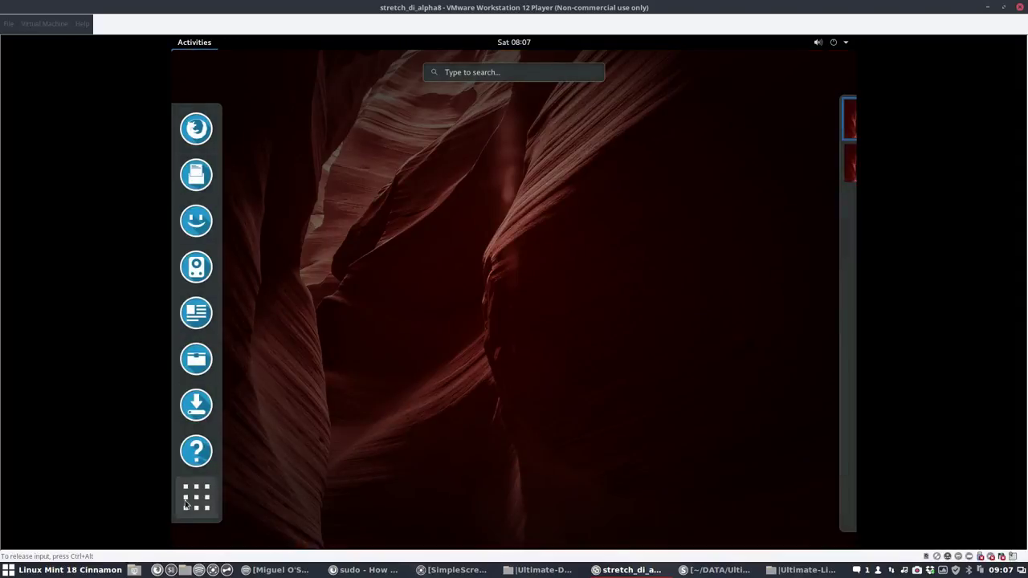
pyautogui.click(186, 516)
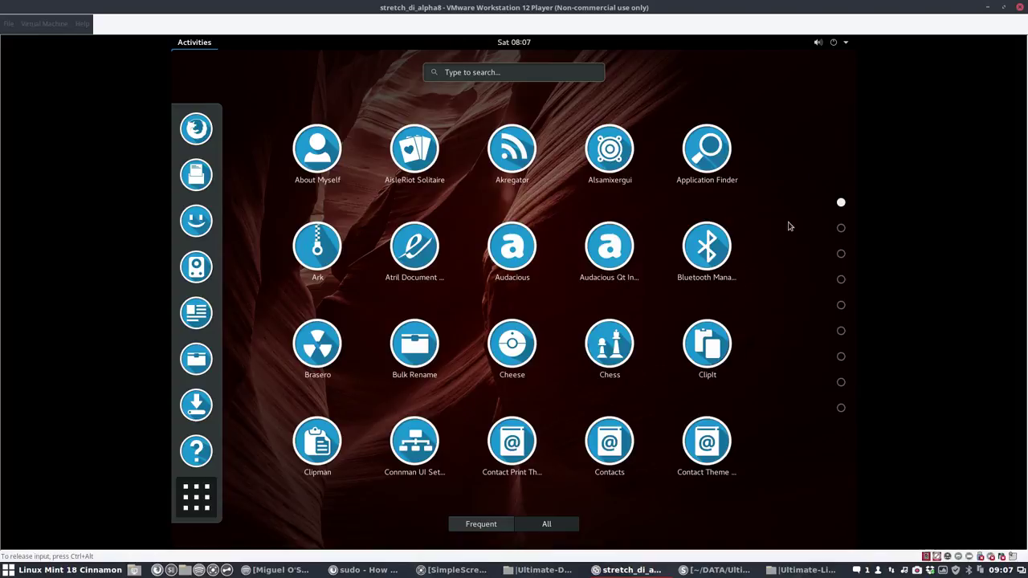
pyautogui.click(841, 228)
pyautogui.click(841, 253)
pyautogui.click(841, 306)
pyautogui.click(841, 331)
pyautogui.click(841, 357)
pyautogui.click(841, 383)
pyautogui.click(841, 408)
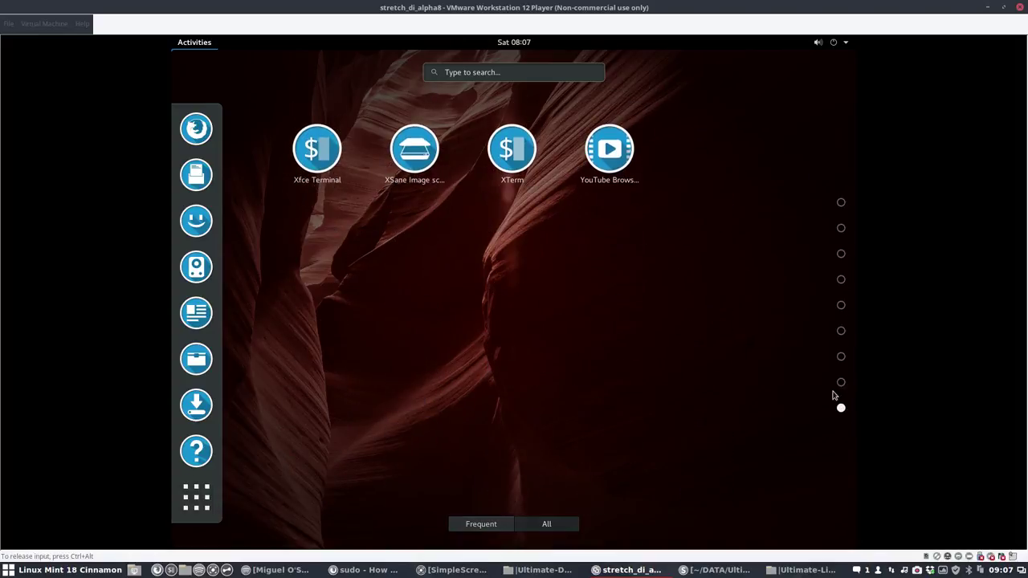
pyautogui.press('Escape')
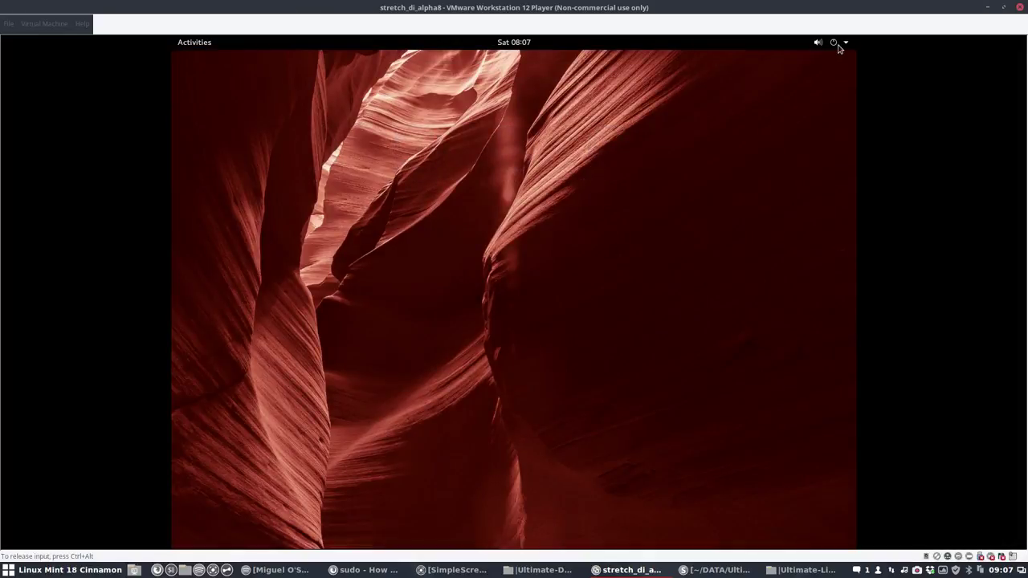
# Step: Log out of the GNOME session from the system menu
pyautogui.click(838, 43)
pyautogui.click(807, 111)
pyautogui.click(746, 126)
# Step: Power off the Debian guest via Virtual Machine > Power > Power Off Guest
pyautogui.click(50, 25)
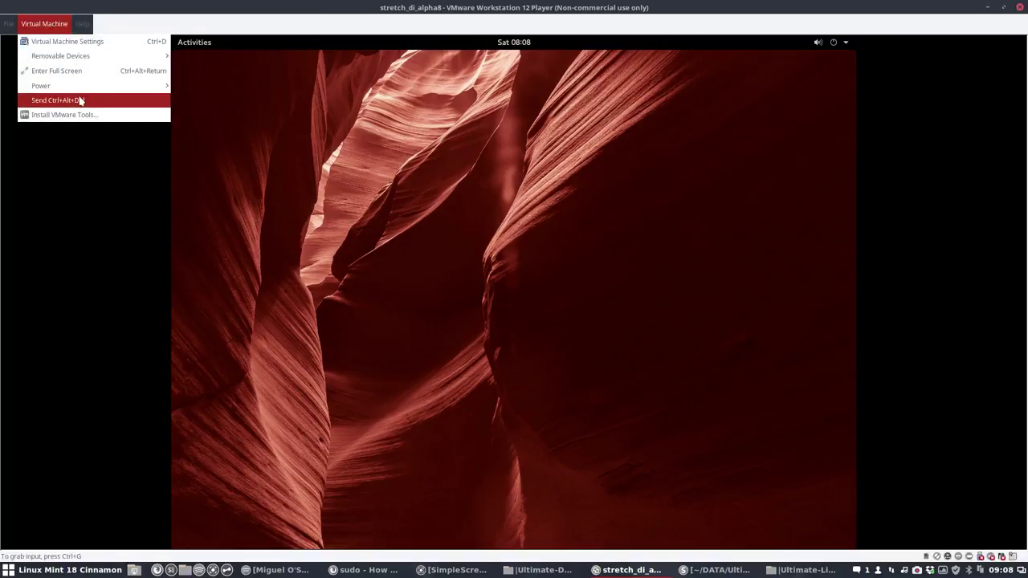
pyautogui.moveTo(153, 87)
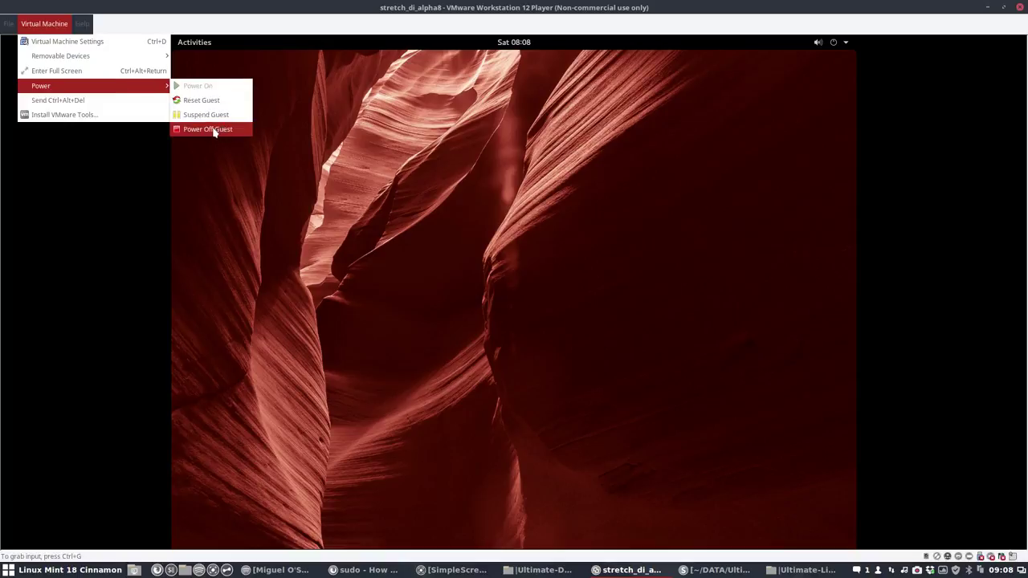
pyautogui.click(215, 130)
pyautogui.click(578, 343)
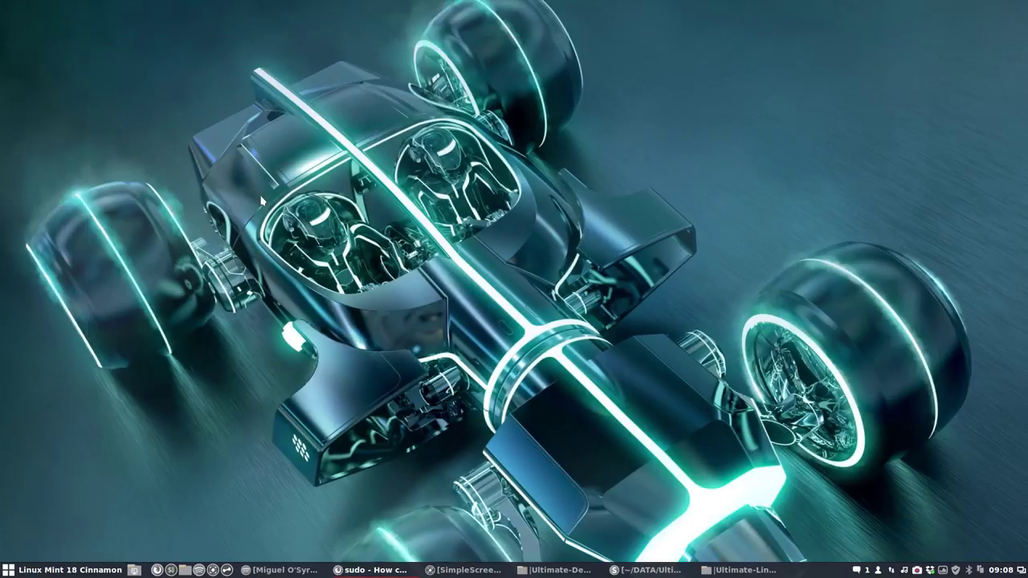
# Step: Relaunch VMware Player, start stretch_di_alpha8 into Debian, and postpone the VMware Tools update
pyautogui.press('super')
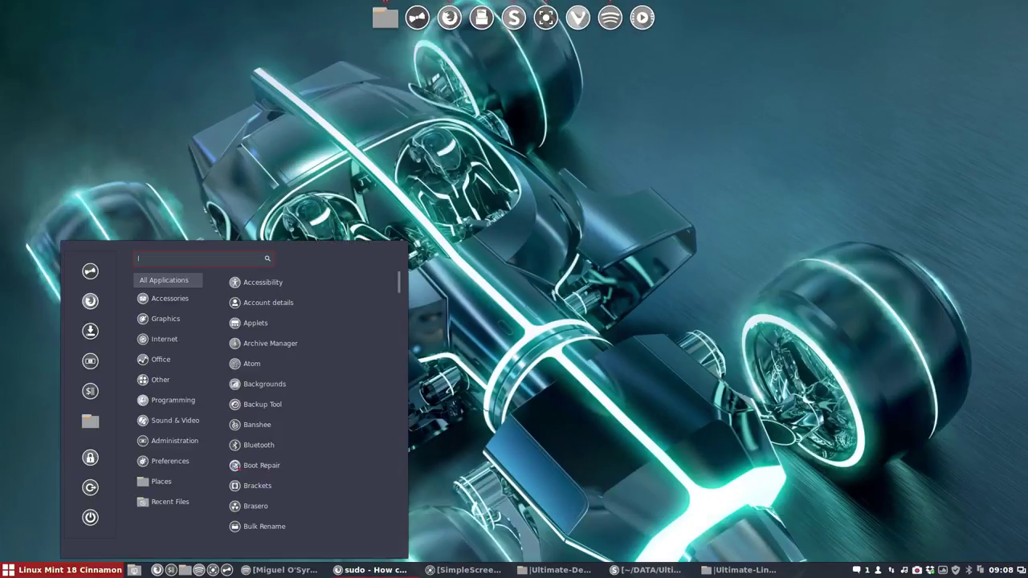
pyautogui.write('vm')
pyautogui.press('Return')
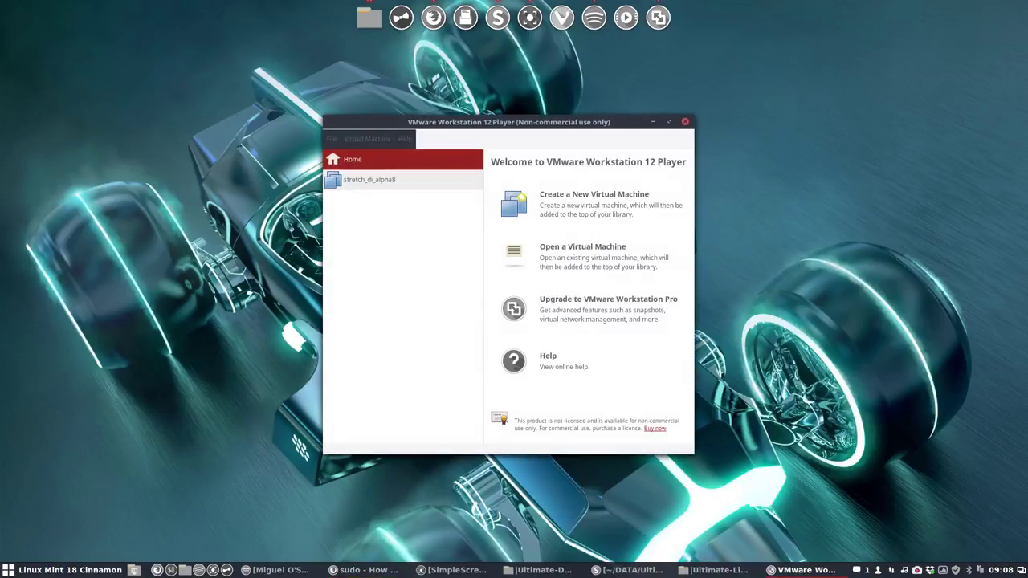
pyautogui.click(397, 184)
pyautogui.doubleClick(396, 190)
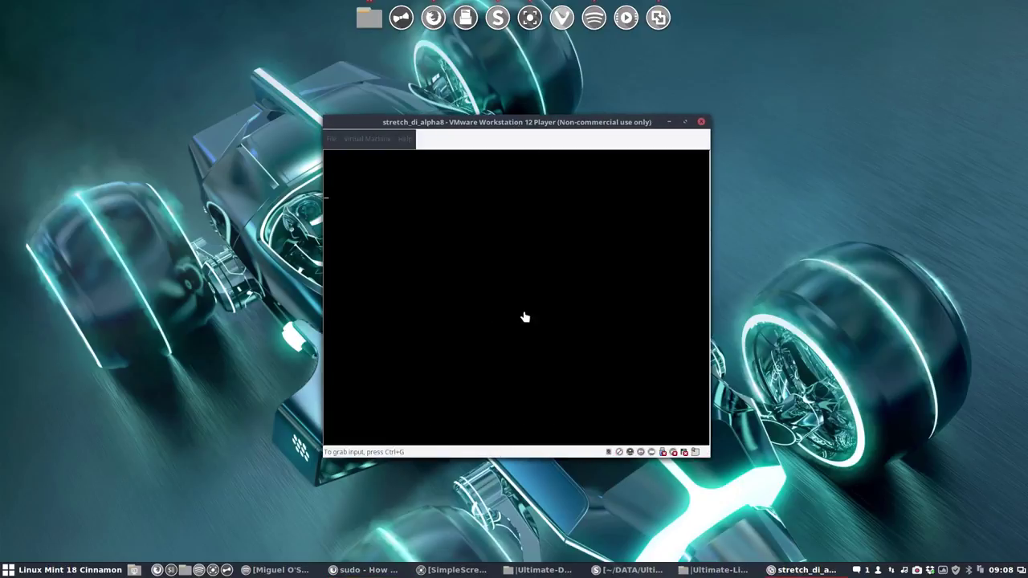
pyautogui.press('Return')
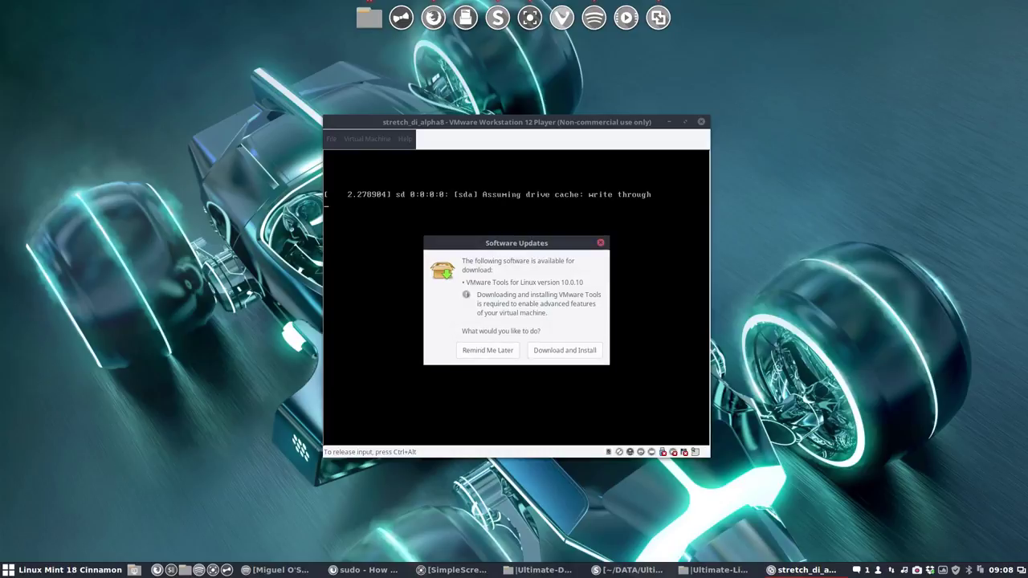
pyautogui.hotkey('ctrl', 'alt')
pyautogui.click(495, 347)
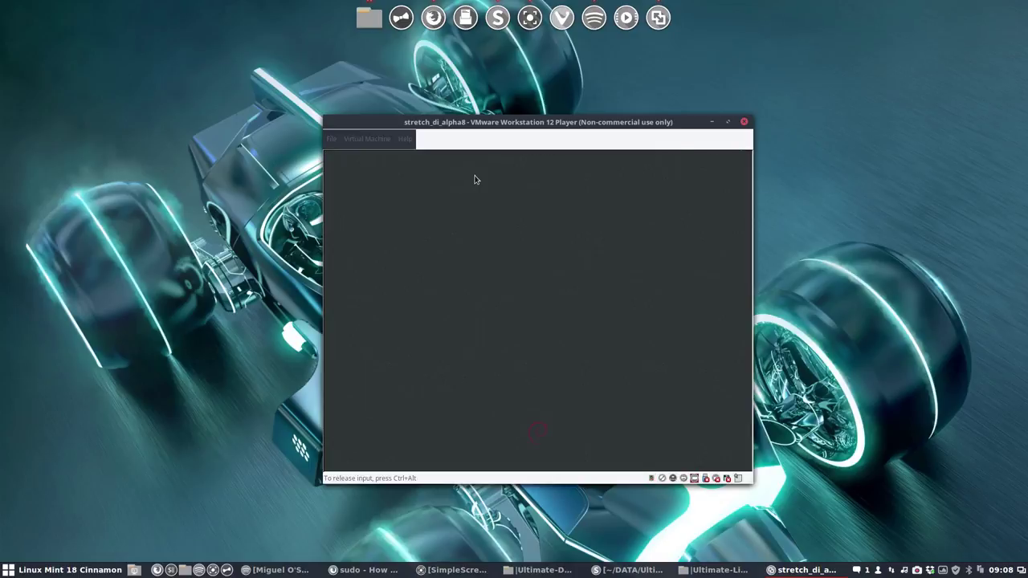
# Step: Sign in with the LXQt Desktop session using the account password
pyautogui.click(597, 317)
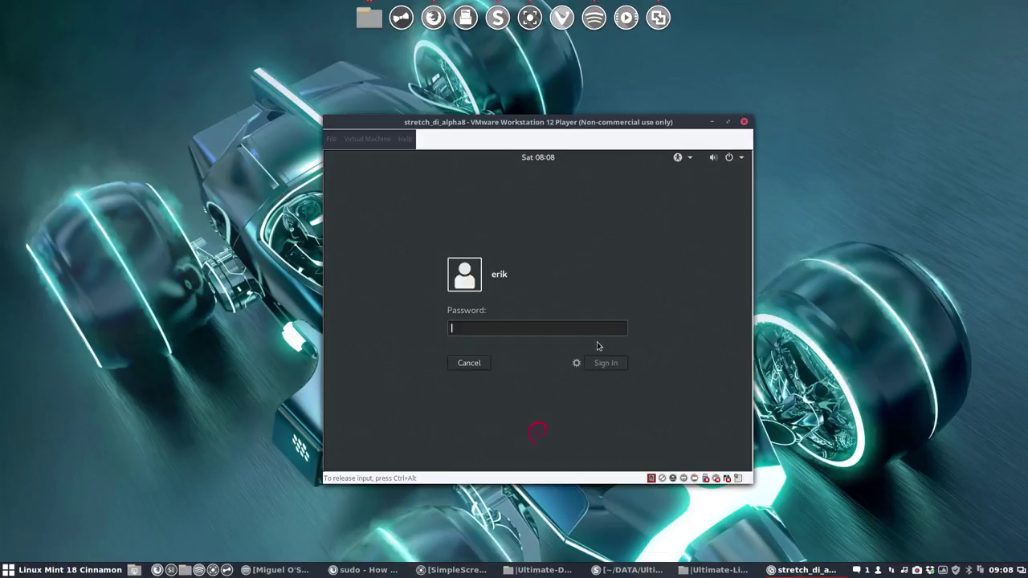
pyautogui.click(576, 364)
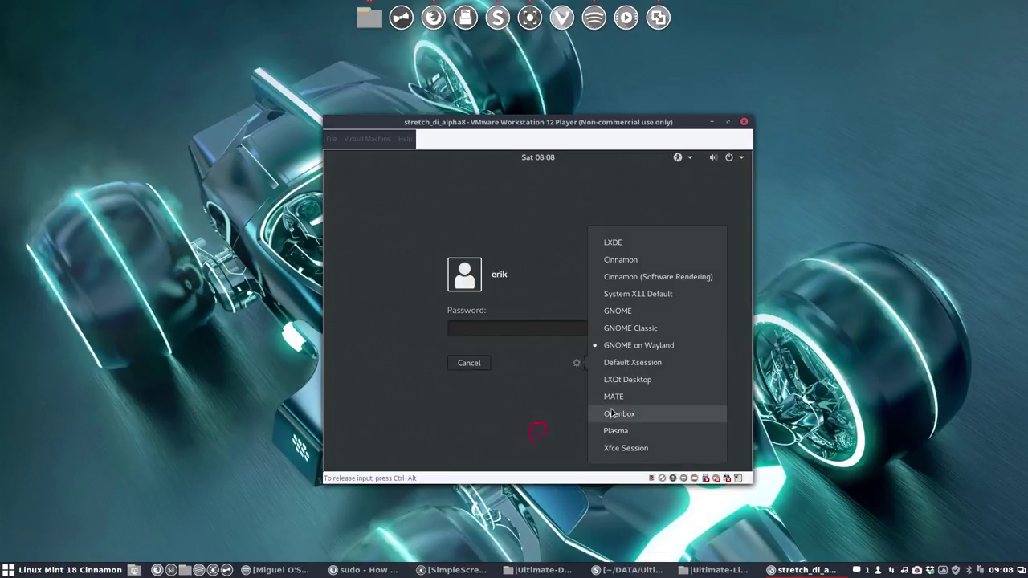
pyautogui.click(628, 379)
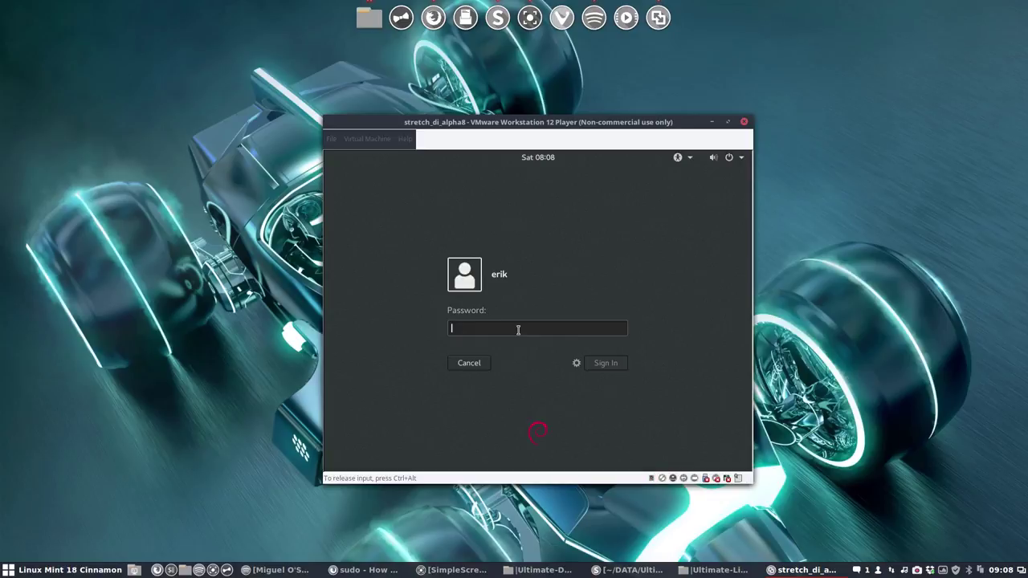
pyautogui.write('***')
pyautogui.press('Return')
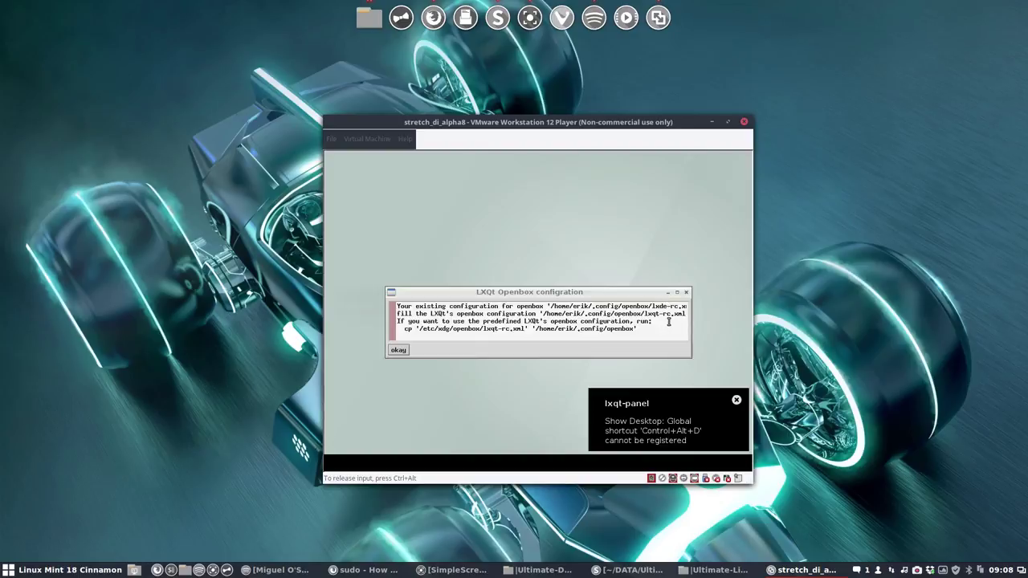
# Step: Dismiss the Openbox notice and the battery, lxqt-panel and power management notifications
pyautogui.click(398, 350)
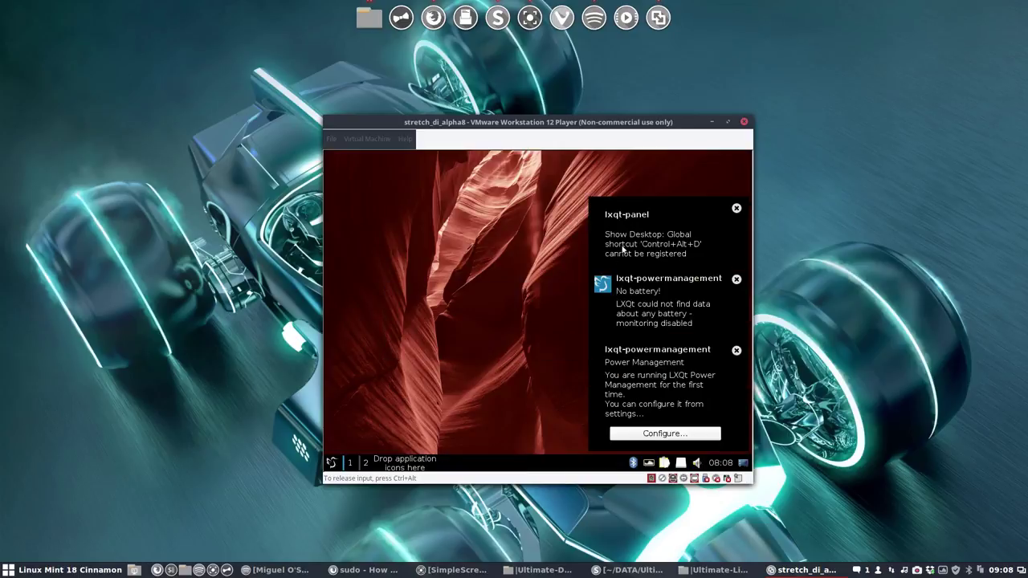
pyautogui.click(734, 208)
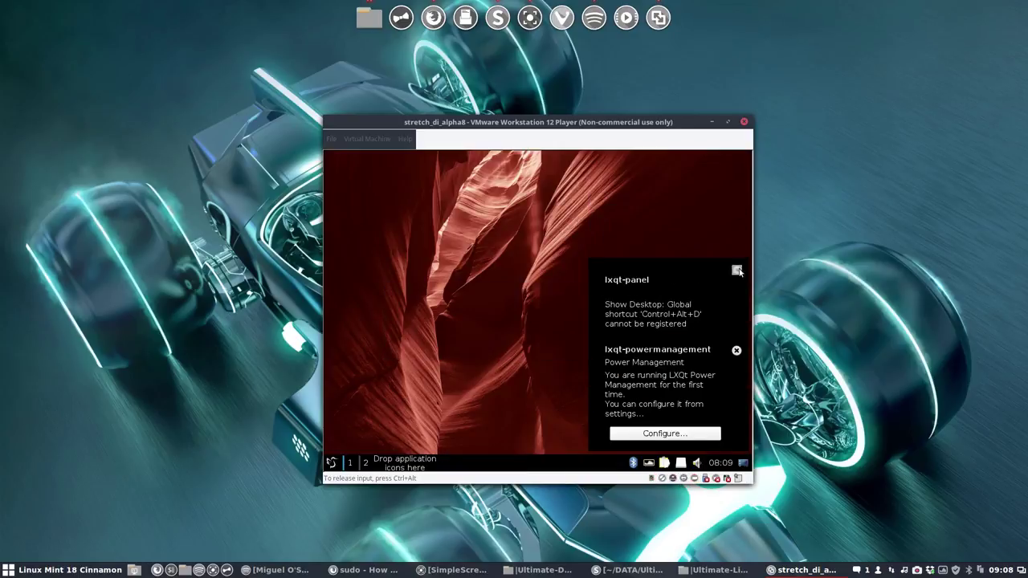
pyautogui.click(738, 271)
pyautogui.click(736, 340)
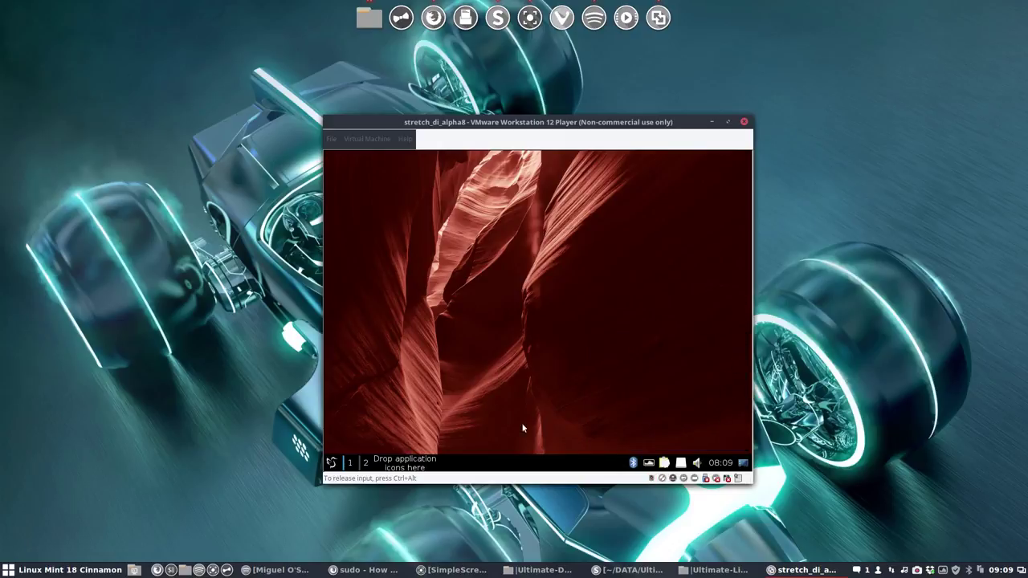
# Step: Look through the desktop preferences, including the advanced tab, then close them
pyautogui.rightClick(381, 338)
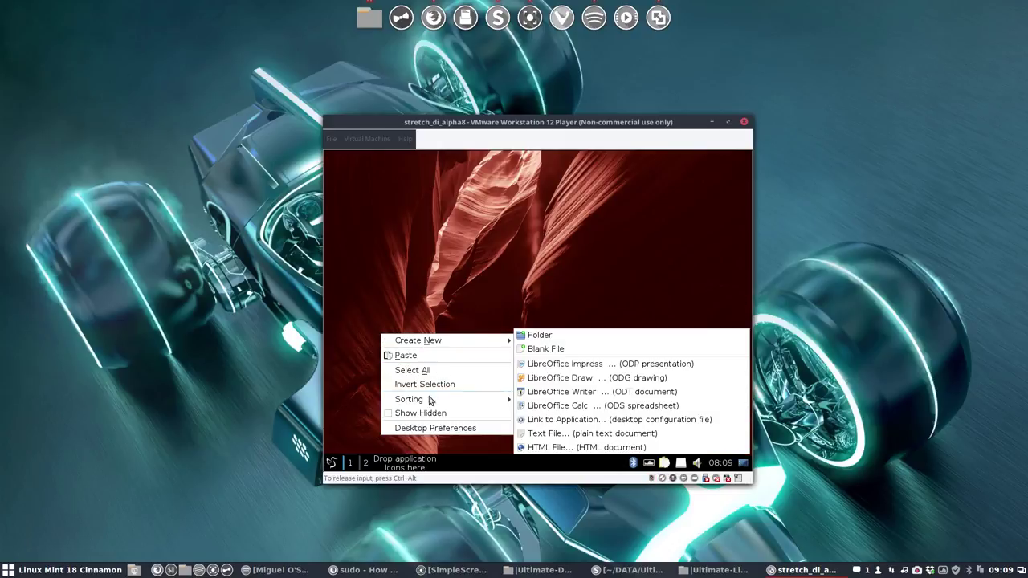
pyautogui.click(432, 428)
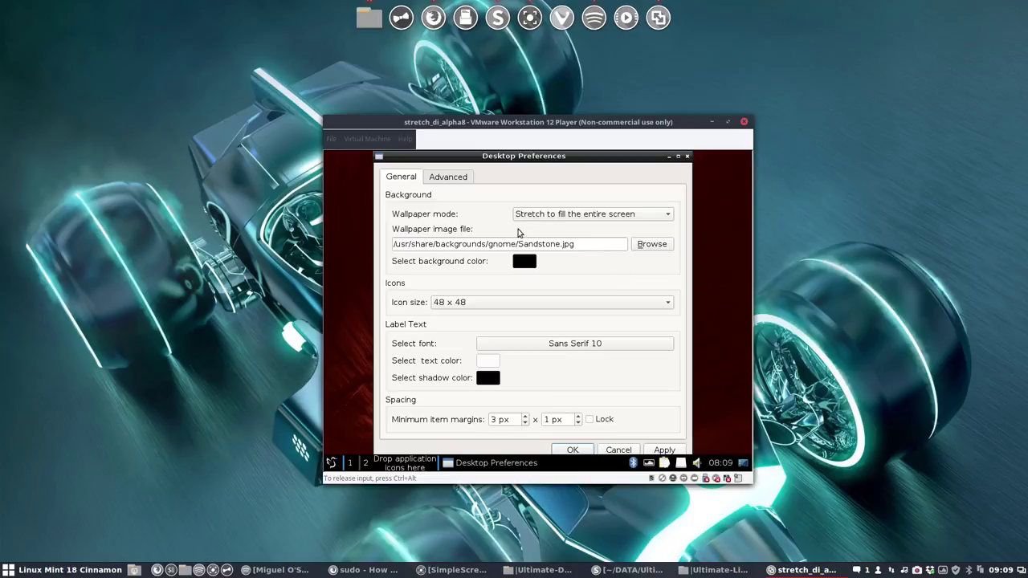
pyautogui.click(448, 177)
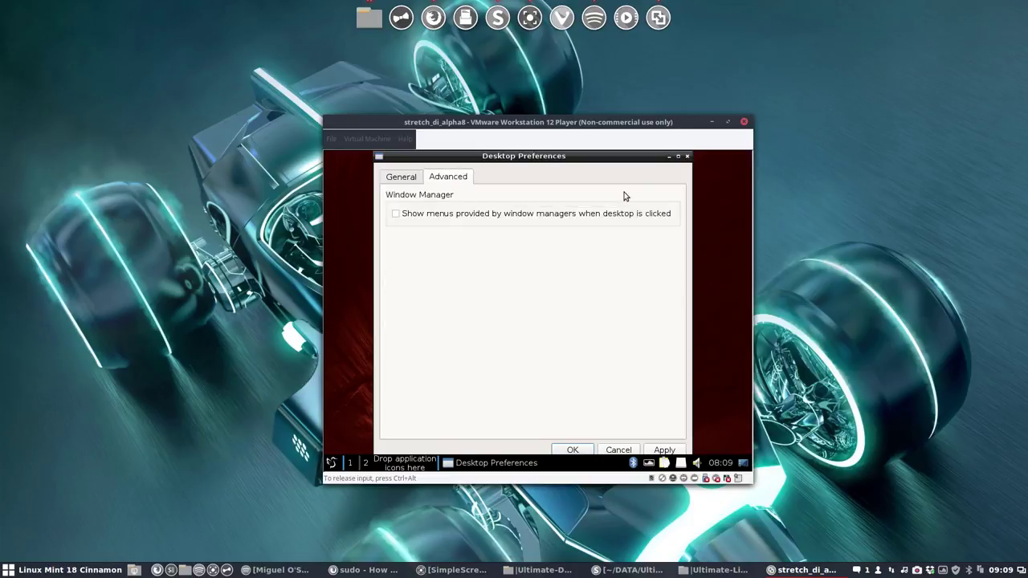
pyautogui.click(685, 157)
# Step: From the LXQt menu, reach Preferences > LXQt settings > Monitor settings
pyautogui.click(331, 463)
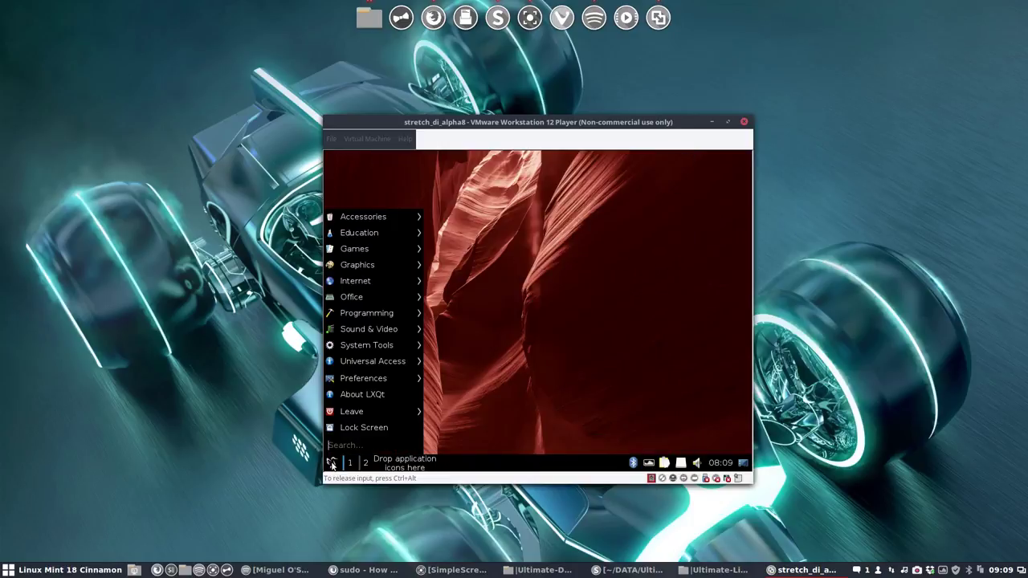
pyautogui.write('dis')
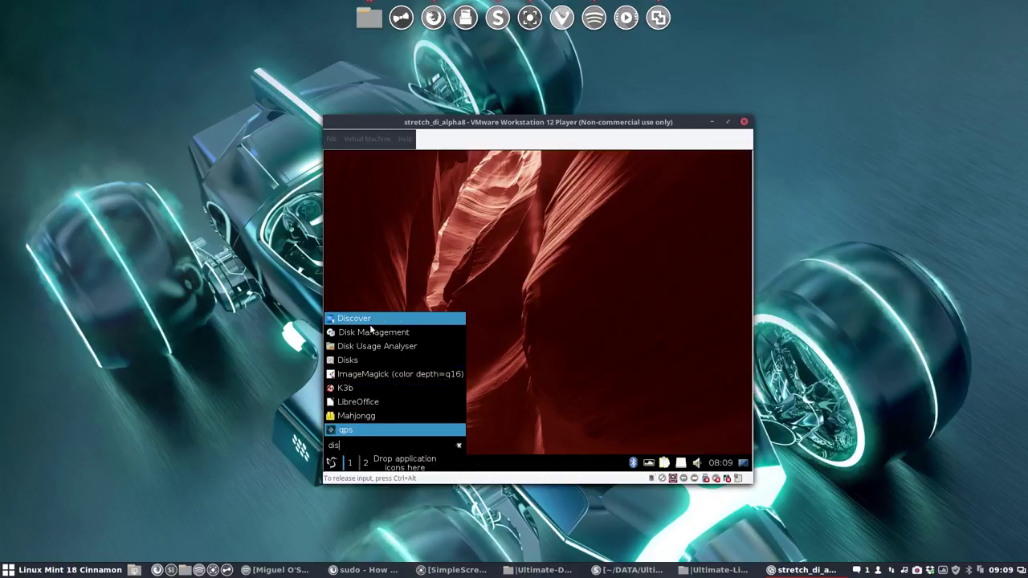
pyautogui.click(332, 468)
pyautogui.click(333, 469)
pyautogui.press('BackSpace')
pyautogui.press('BackSpace')
pyautogui.press('BackSpace')
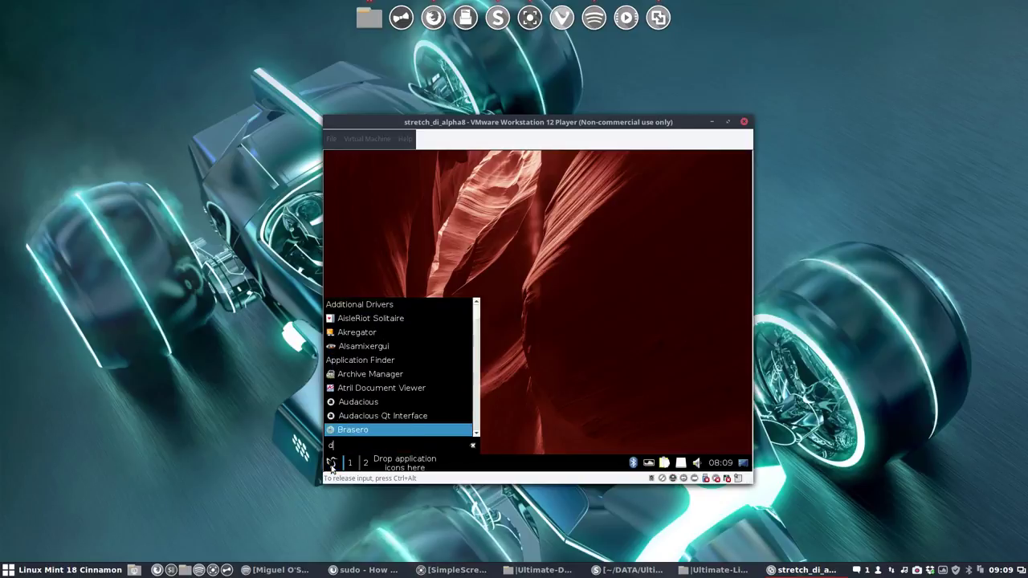
pyautogui.moveTo(389, 379)
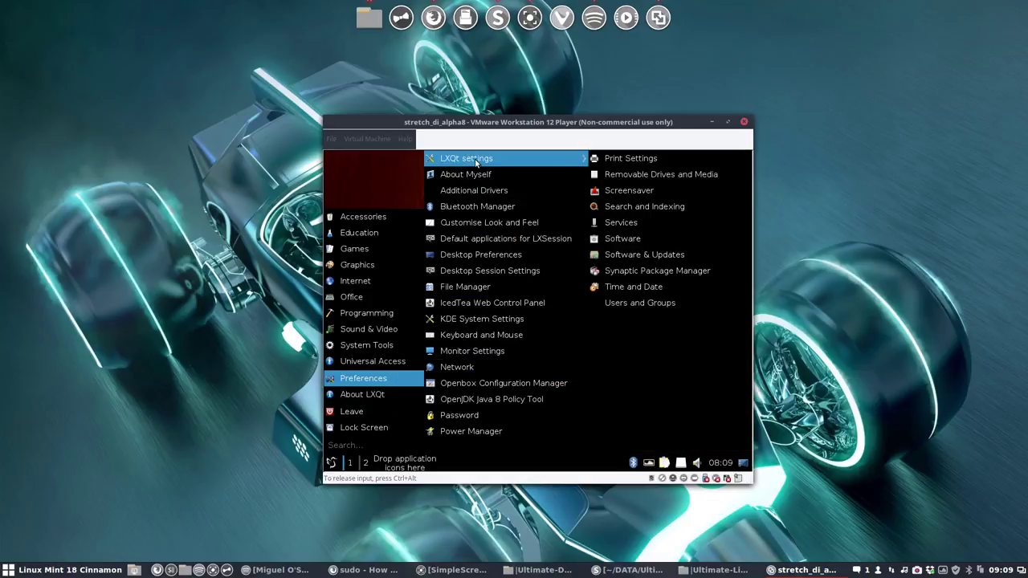
pyautogui.moveTo(479, 165)
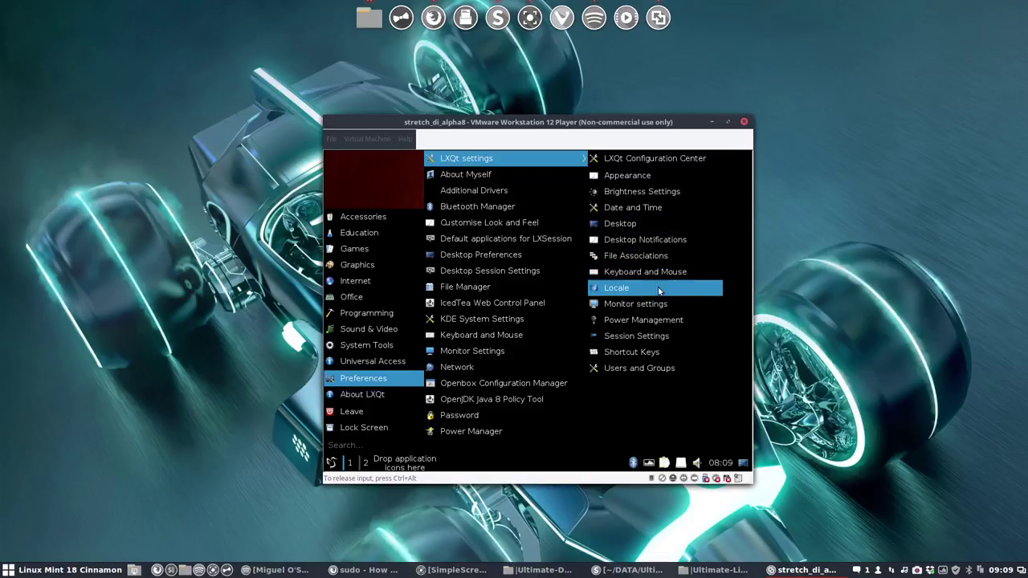
pyautogui.click(662, 304)
# Step: Apply and confirm a 1280x1024 resolution for Virtual1, then close Monitor Settings
pyautogui.click(620, 314)
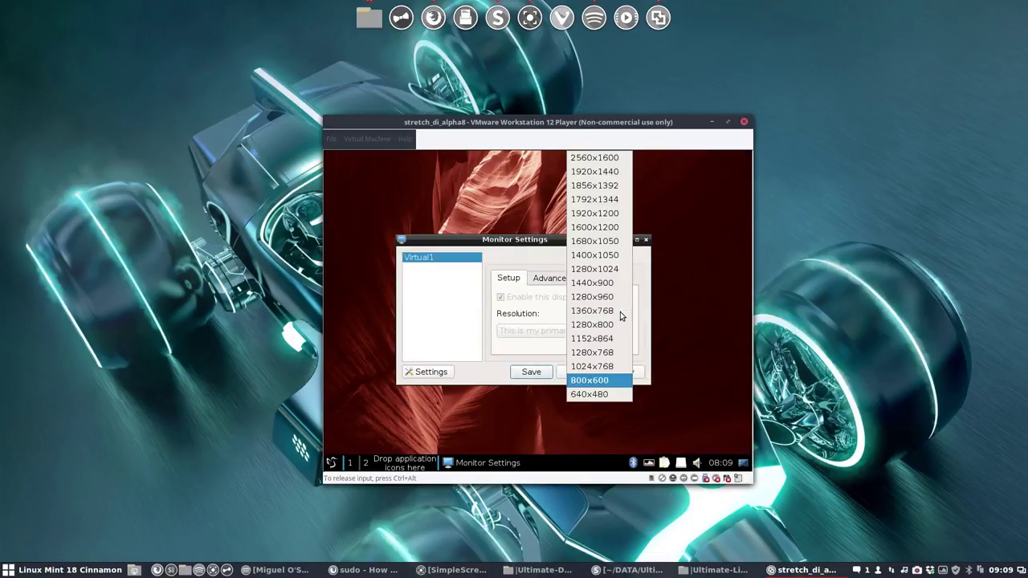
pyautogui.click(611, 312)
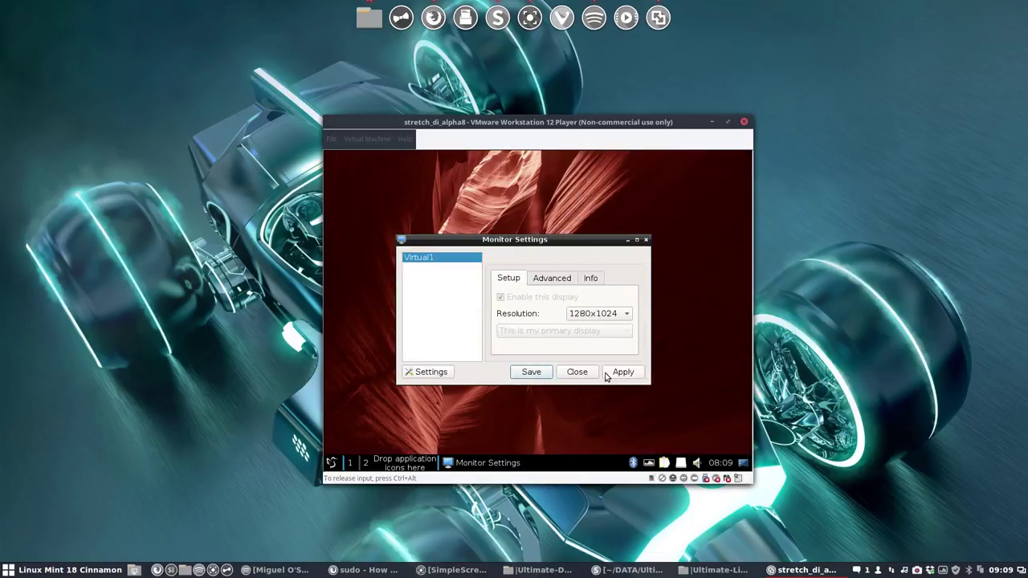
pyautogui.click(612, 372)
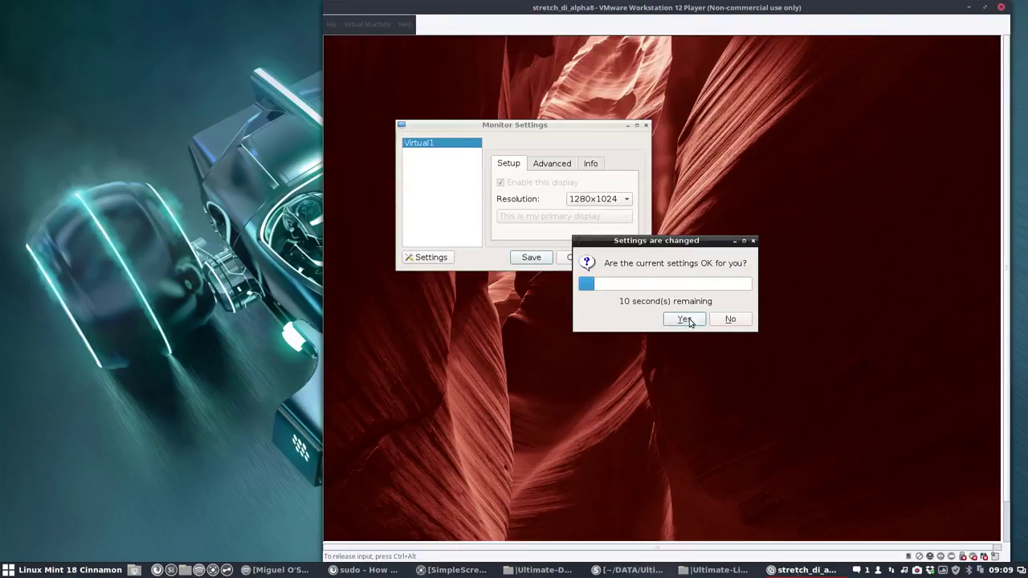
pyautogui.click(730, 319)
pyautogui.click(610, 264)
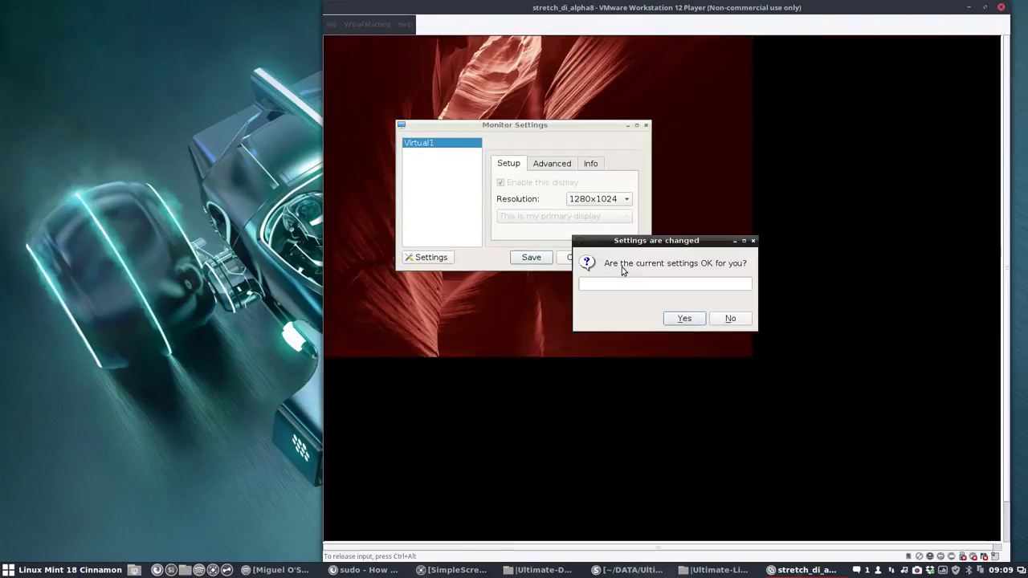
pyautogui.click(681, 320)
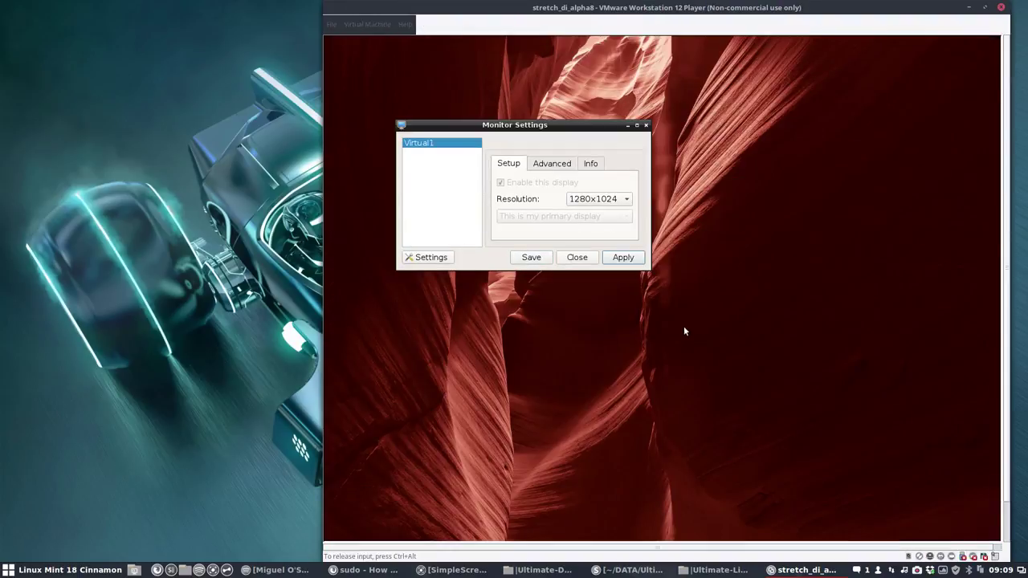
pyautogui.click(646, 125)
# Step: Drag the virtual machine window further left on the host screen
pyautogui.moveTo(644, 19); pyautogui.dragTo(431, 20)
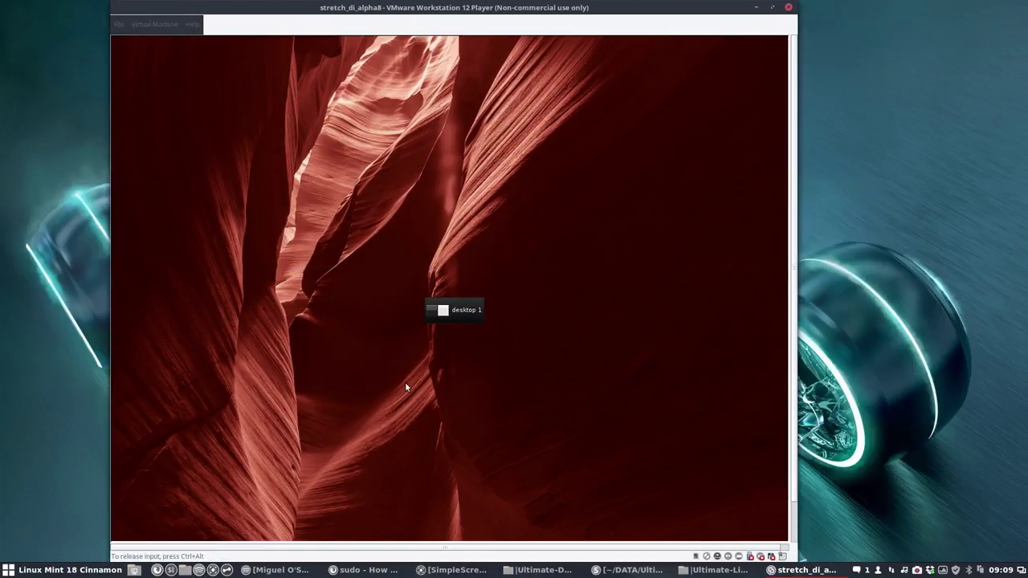
pyautogui.scroll(-1, 313, 388)
pyautogui.rightClick(313, 388)
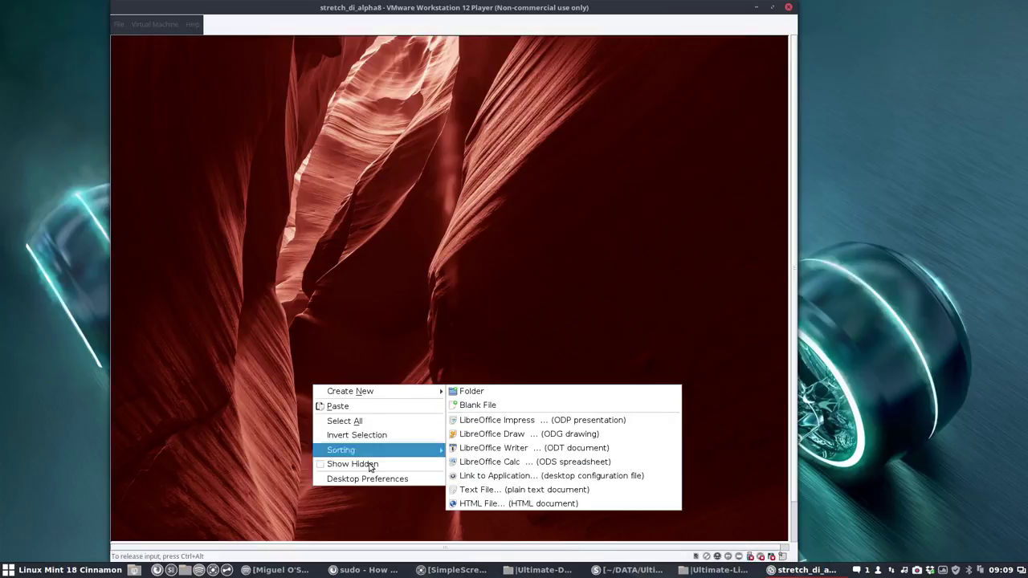
pyautogui.click(193, 538)
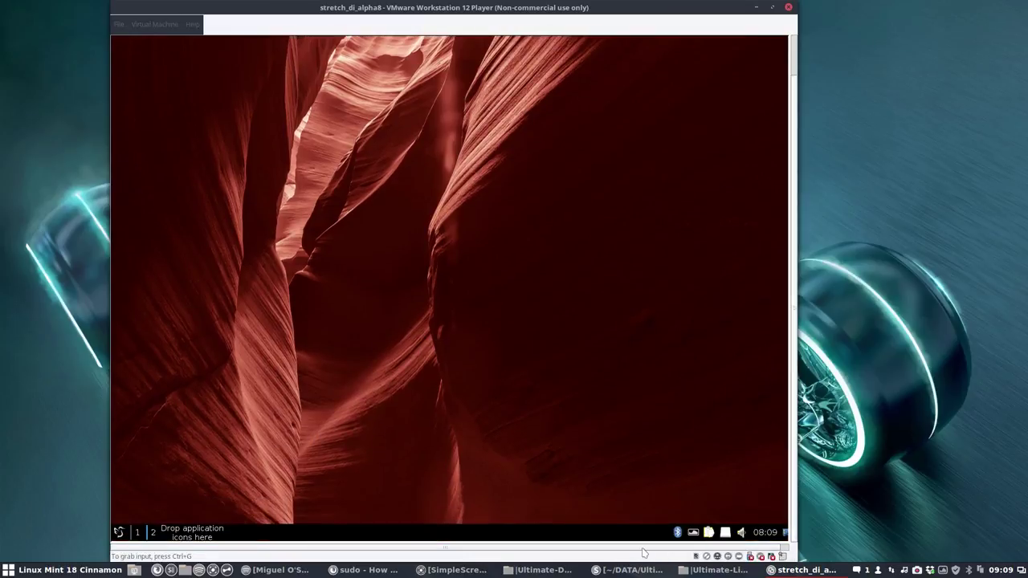
# Step: Reopen the display settings, apply and keep 1280x768, then close the dialog
pyautogui.click(118, 532)
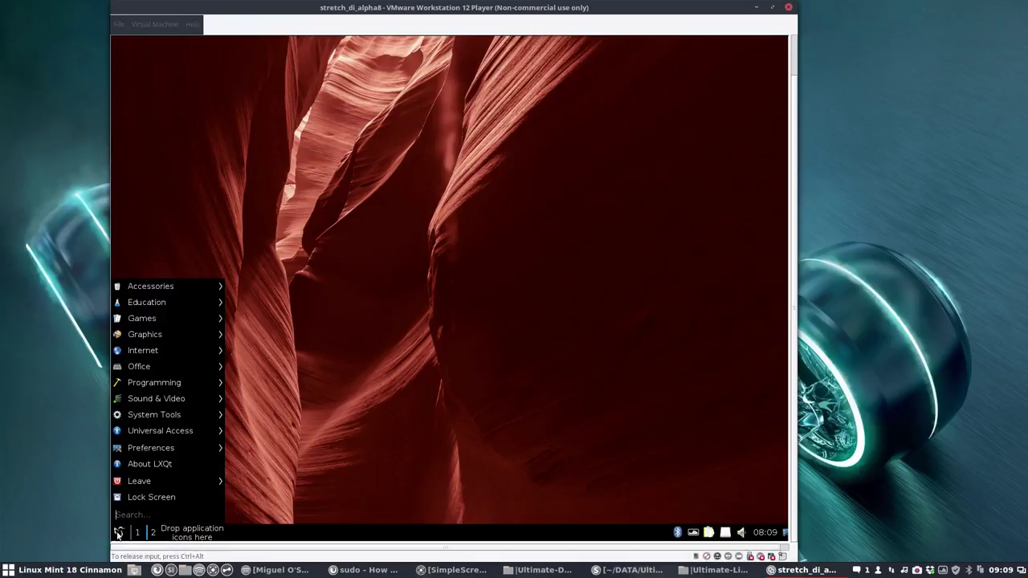
pyautogui.moveTo(166, 450)
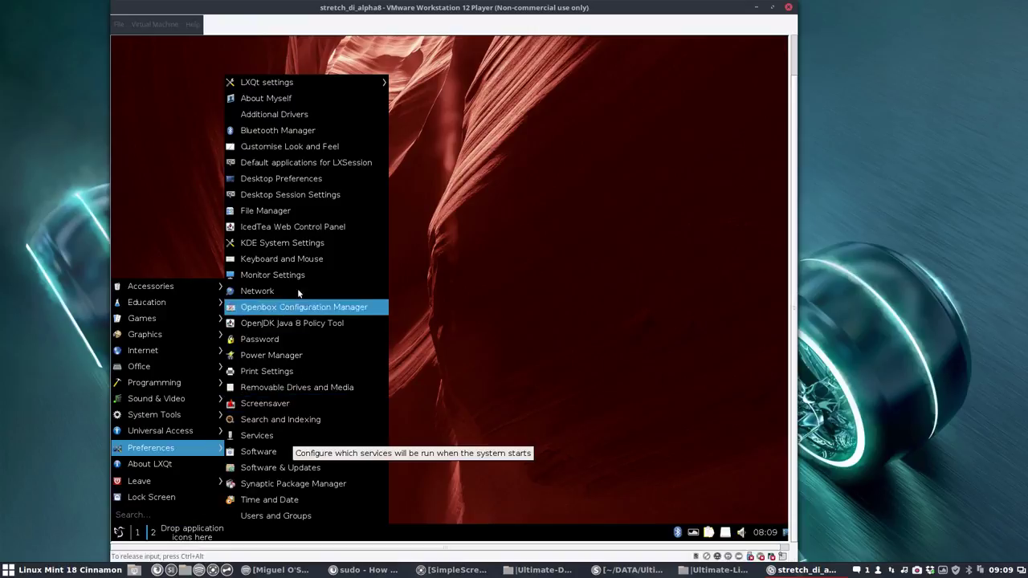
pyautogui.click(326, 275)
pyautogui.click(455, 263)
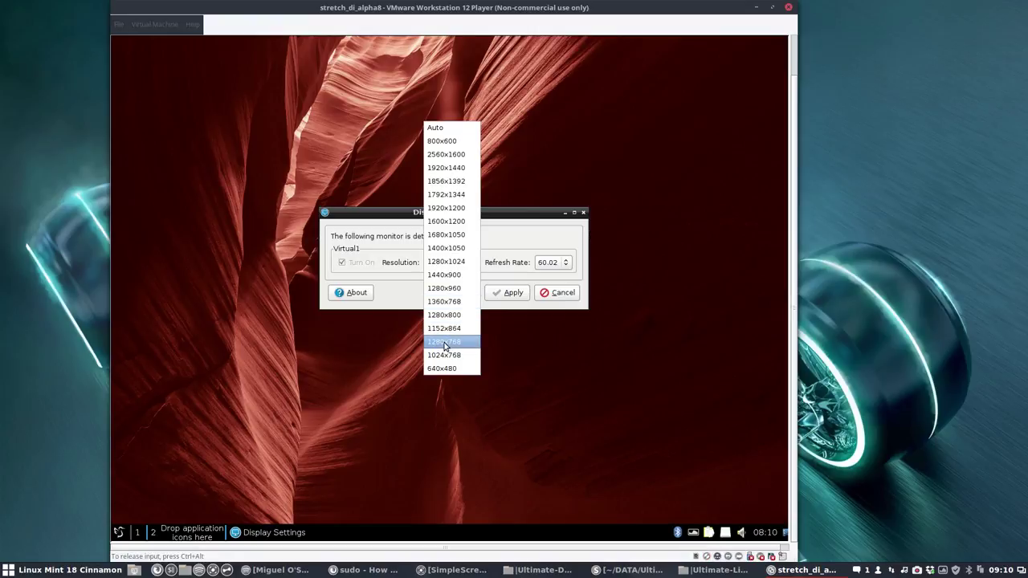
pyautogui.click(445, 343)
pyautogui.click(509, 293)
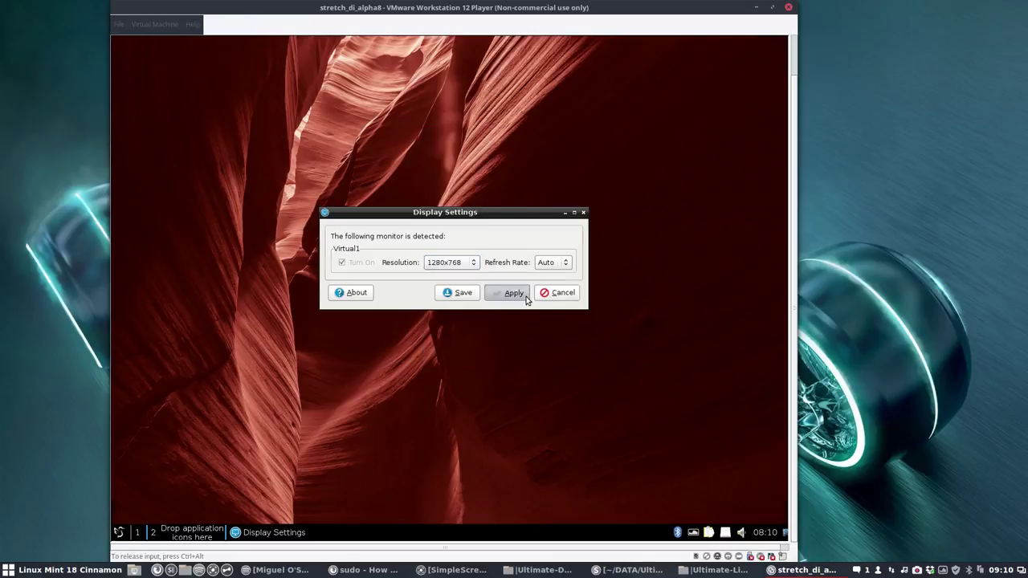
pyautogui.click(481, 343)
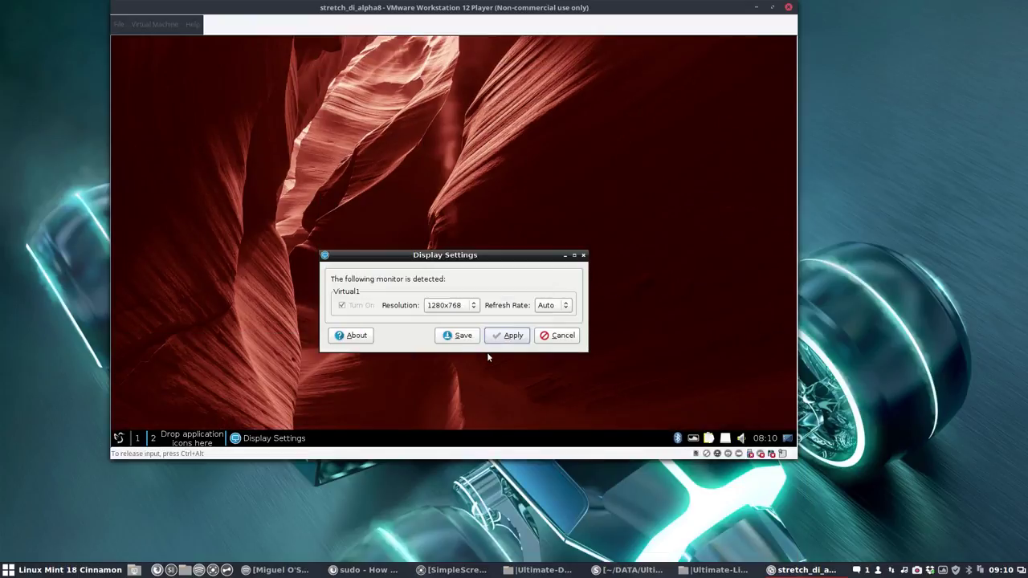
pyautogui.click(556, 337)
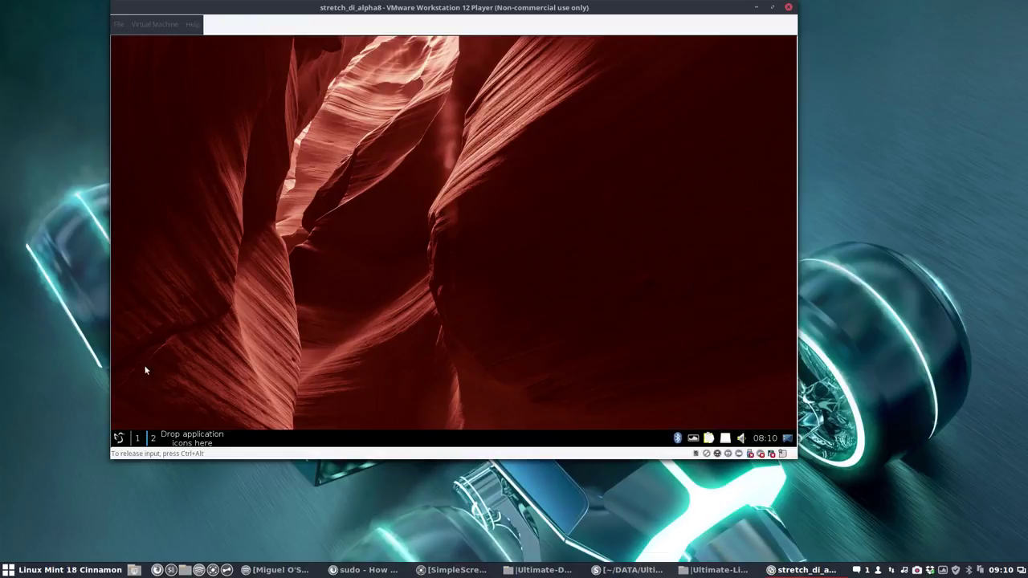
pyautogui.click(119, 438)
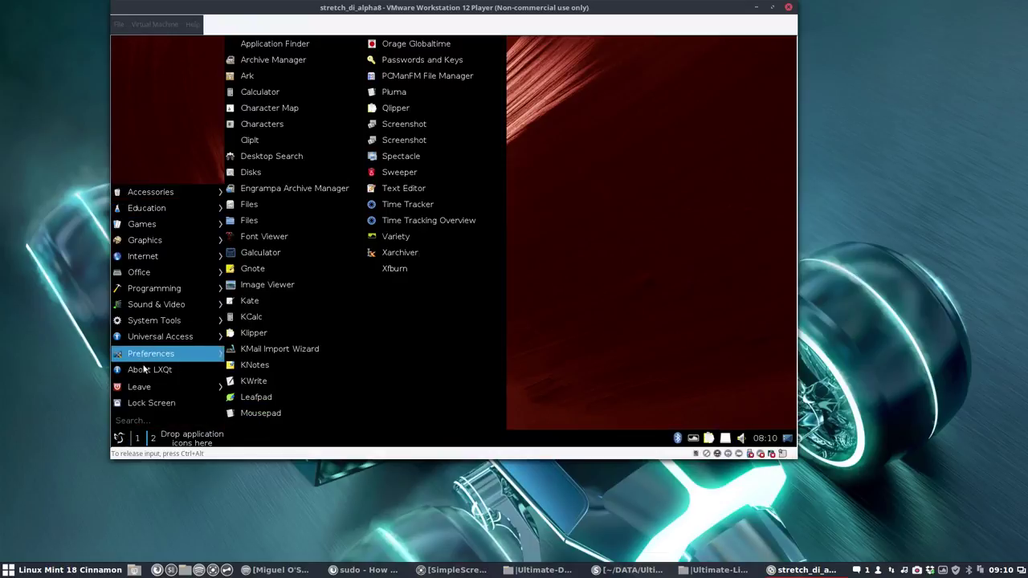
# Step: In LXQt Appearance, select the Sardi Flexible Arc icon theme and close the dialog
pyautogui.moveTo(173, 359)
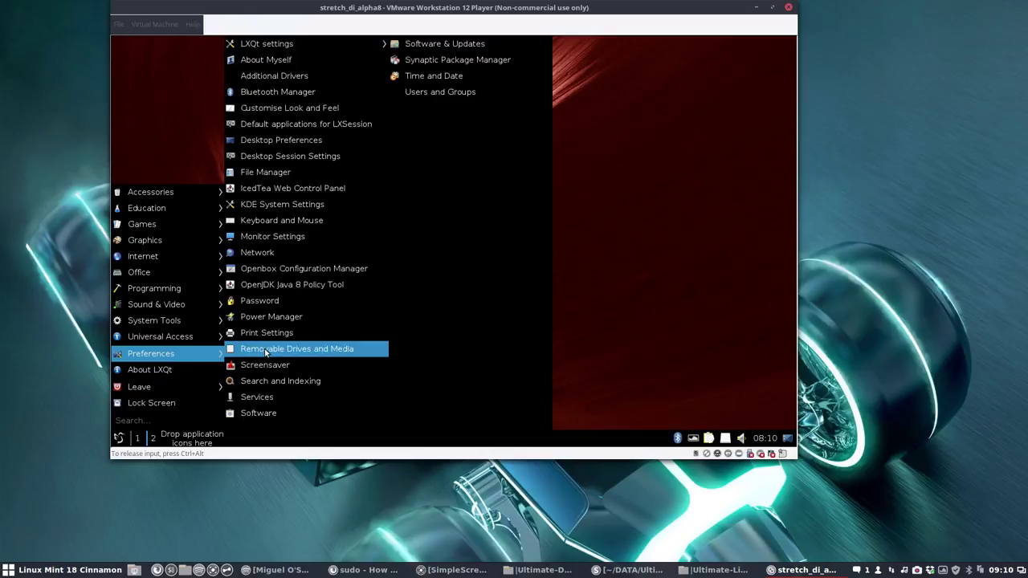
pyautogui.moveTo(271, 48)
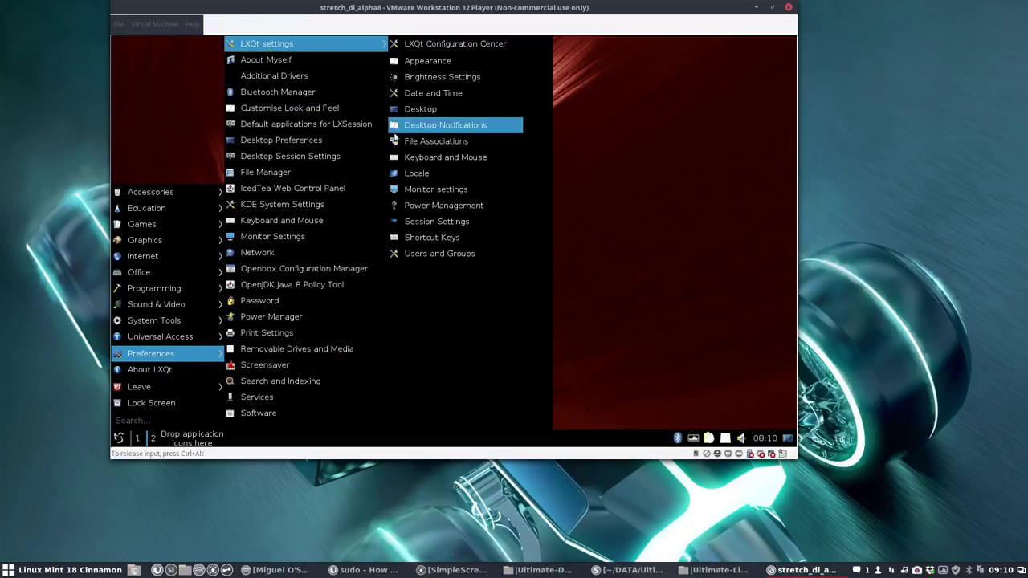
pyautogui.click(462, 65)
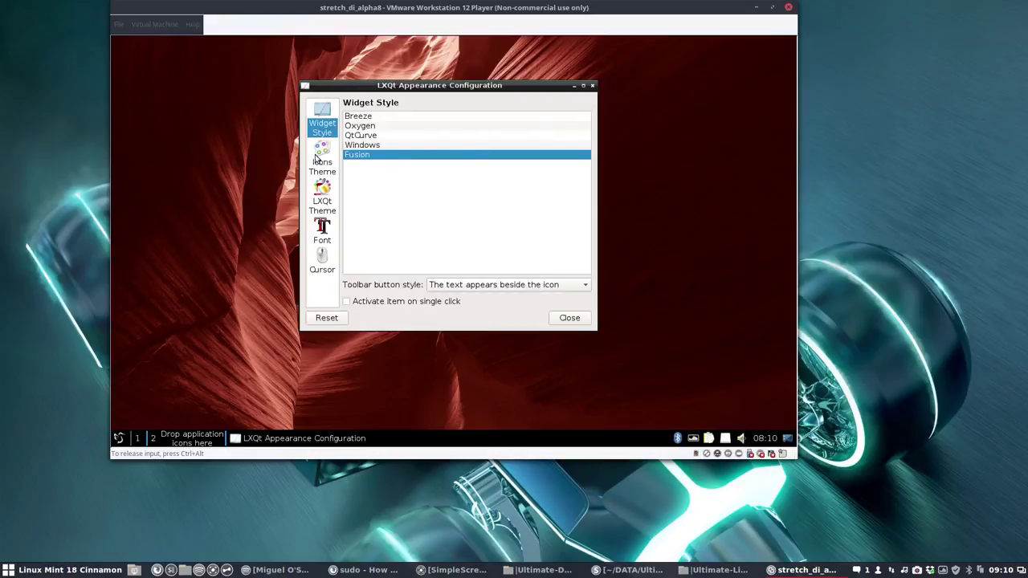
pyautogui.click(321, 161)
pyautogui.scroll(-3, 380, 266)
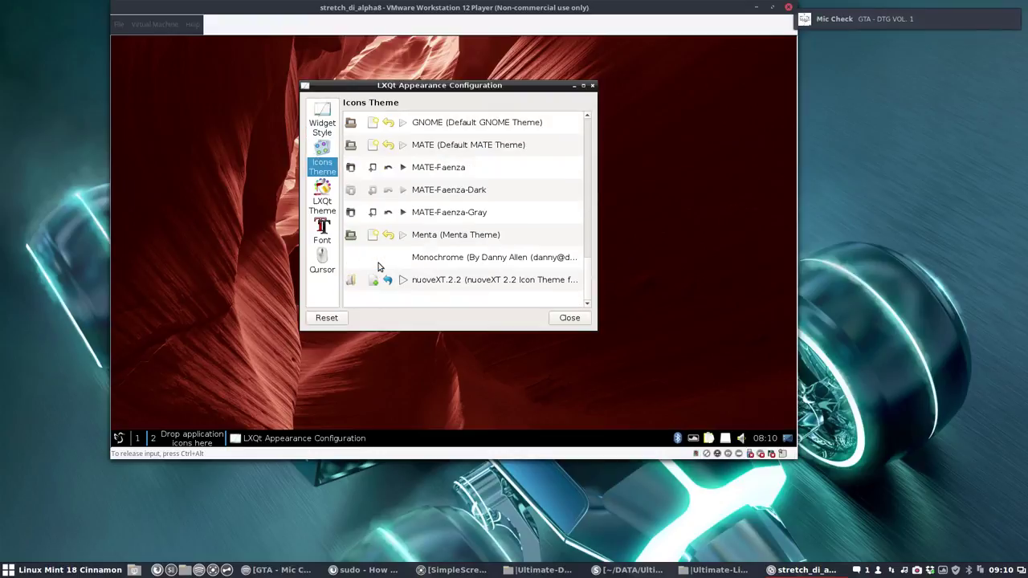
pyautogui.scroll(8, 379, 267)
pyautogui.scroll(-1, 379, 267)
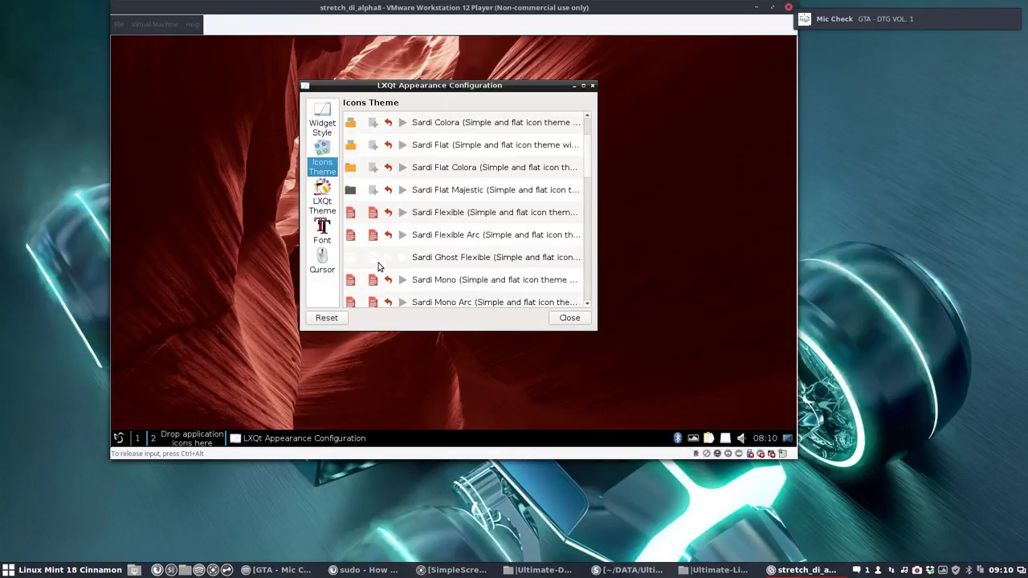
pyautogui.click(442, 233)
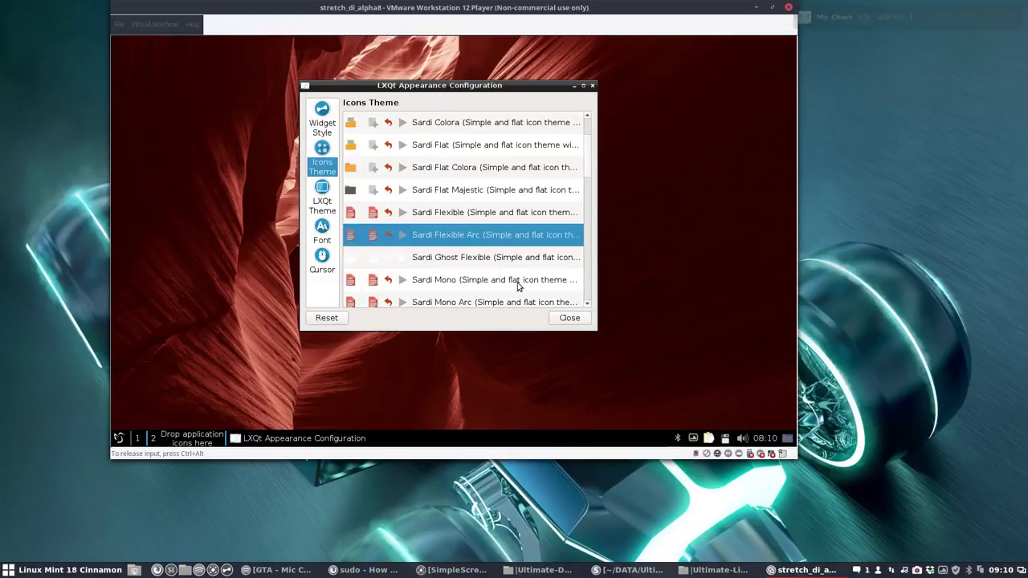
pyautogui.click(570, 318)
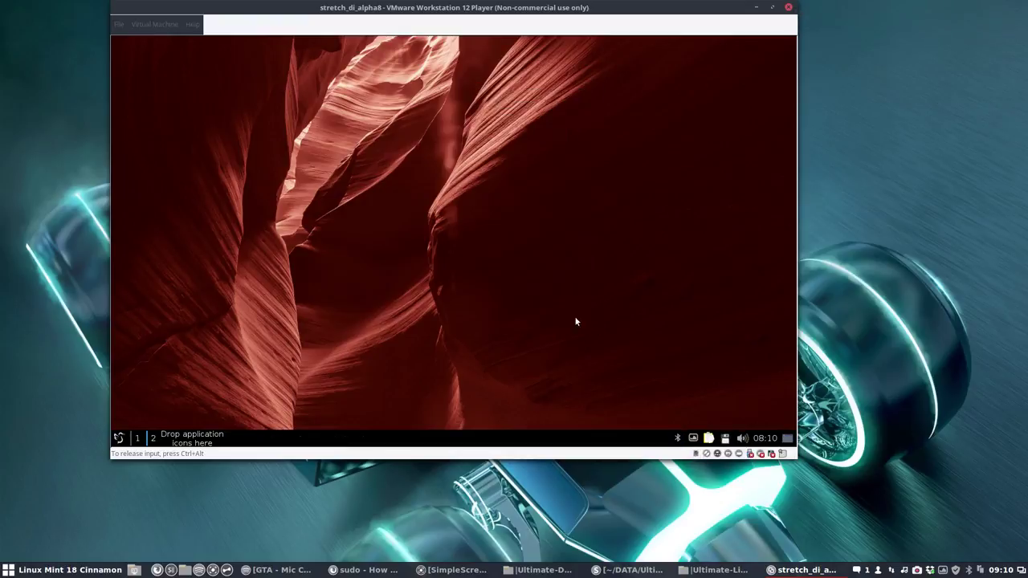
# Step: Browse the application menu categories to check the new Sardi icons
pyautogui.click(127, 437)
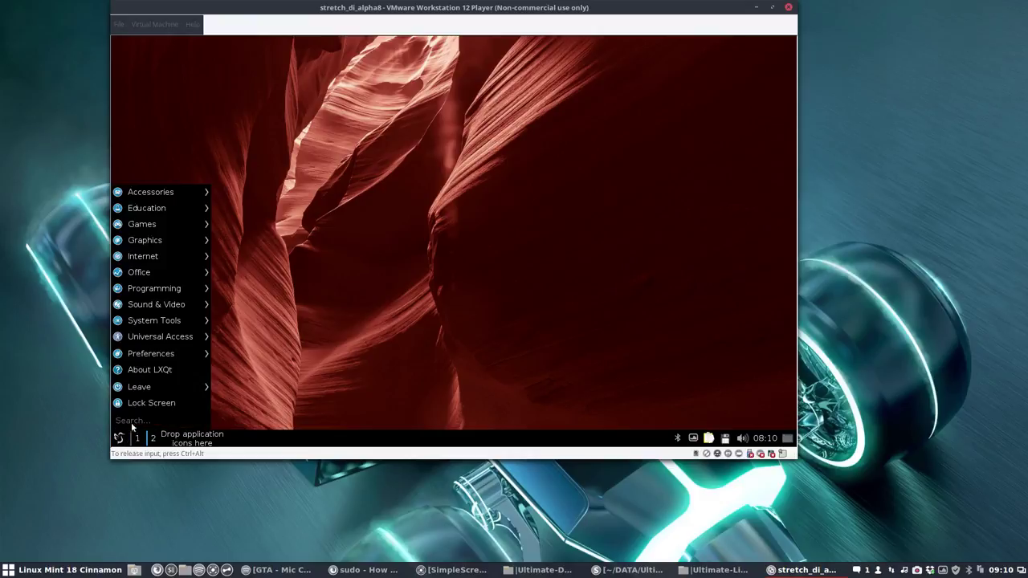
pyautogui.moveTo(183, 196)
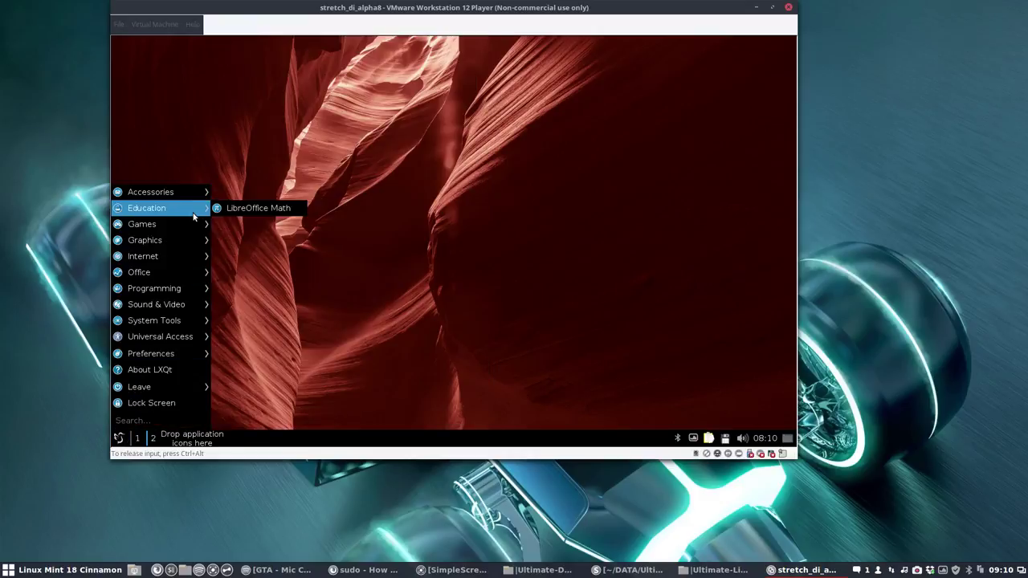
pyautogui.moveTo(191, 225)
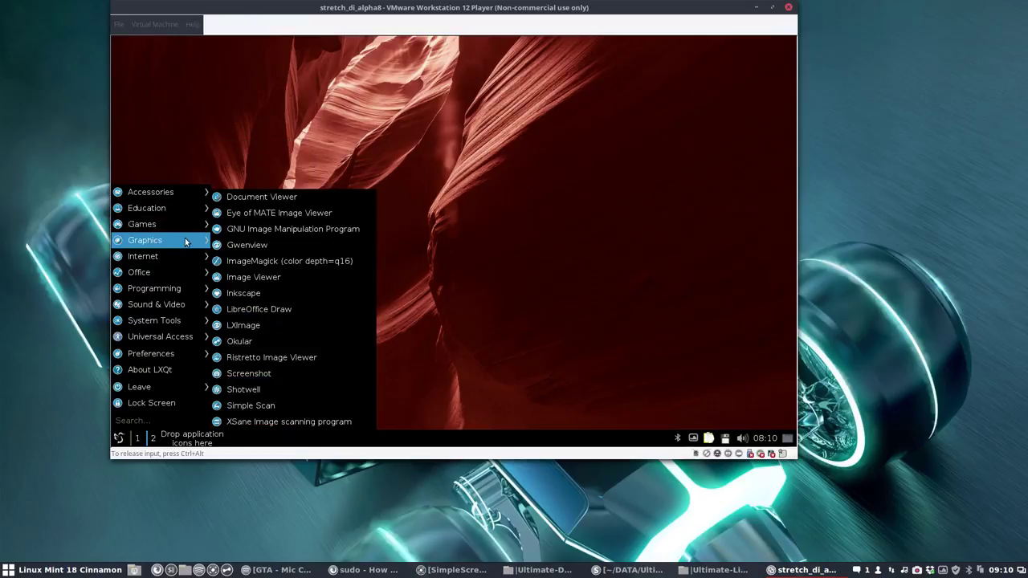
pyautogui.moveTo(179, 259)
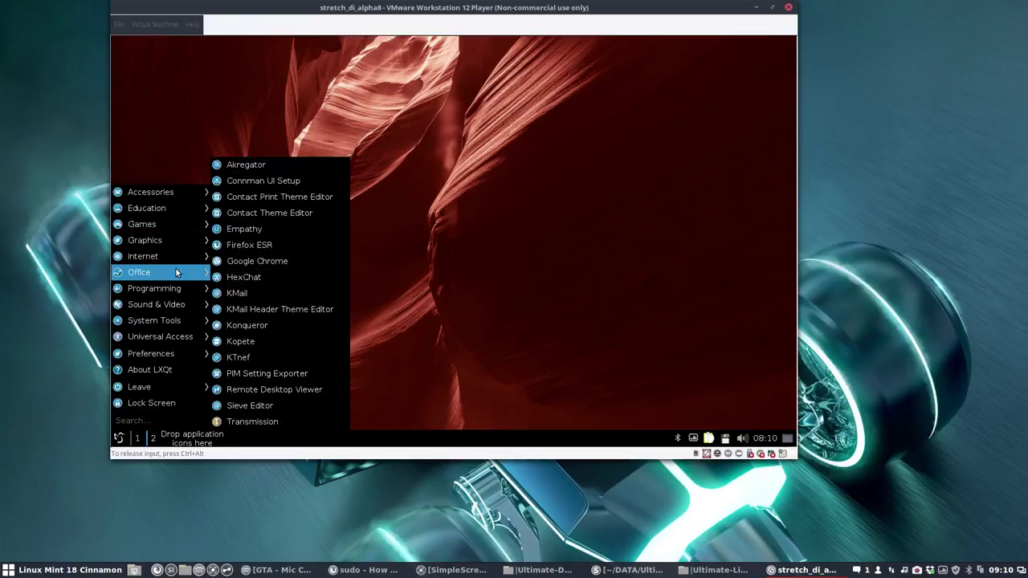
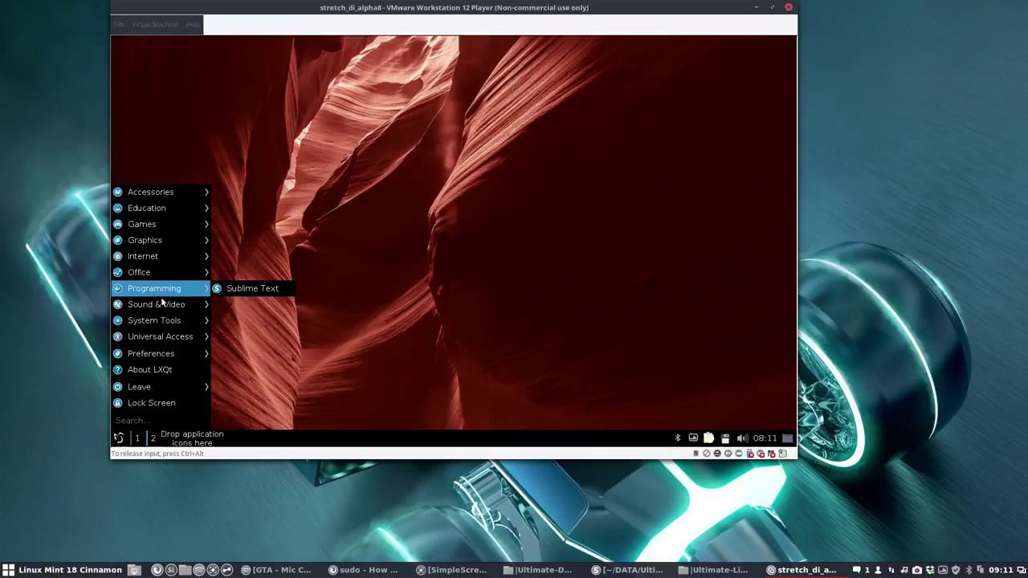
# Step: Dismiss the open application menu and the desktop context menu
pyautogui.moveTo(163, 305)
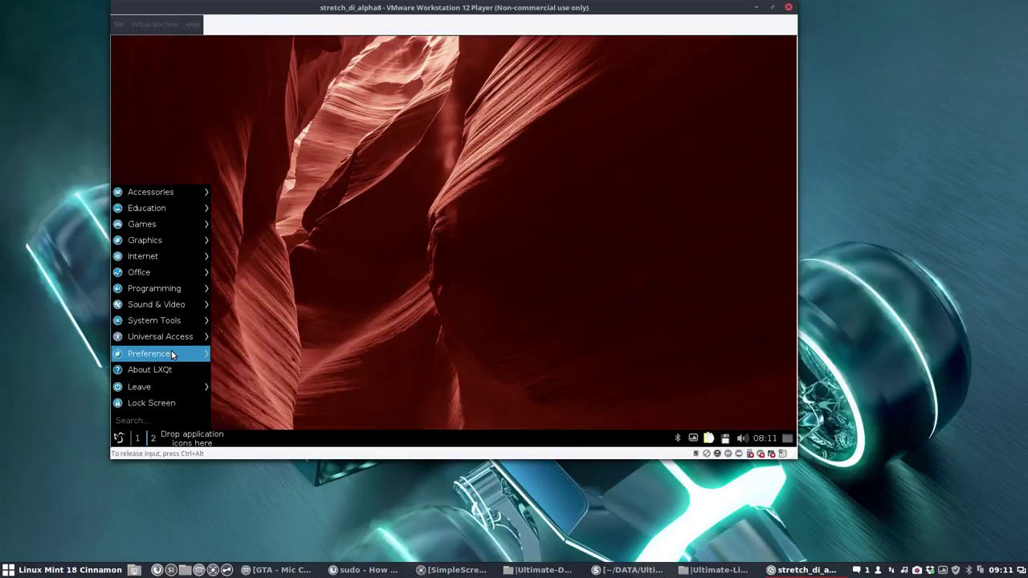
pyautogui.moveTo(171, 354)
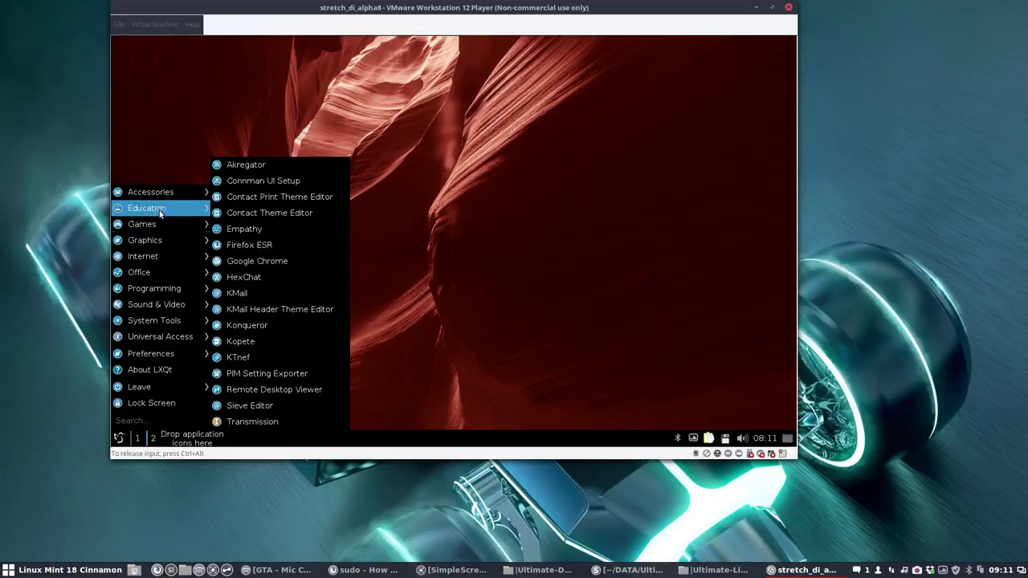
pyautogui.click(424, 237)
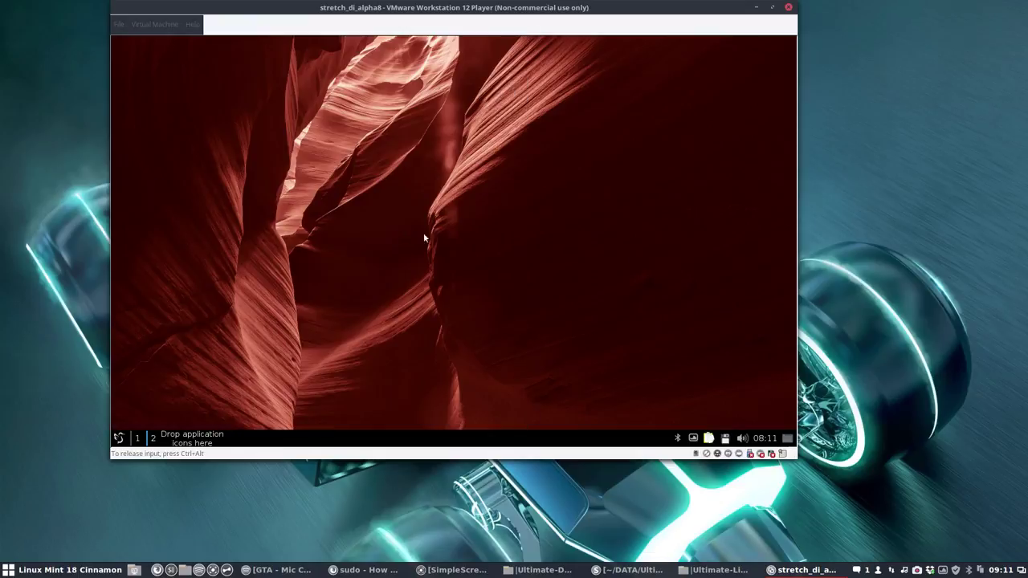
pyautogui.rightClick(427, 238)
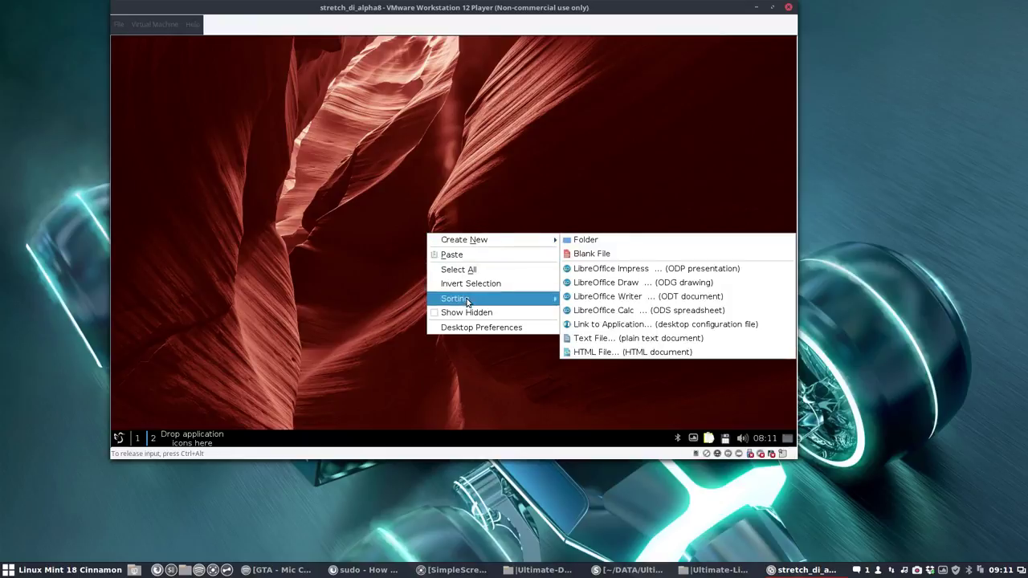
pyautogui.click(366, 335)
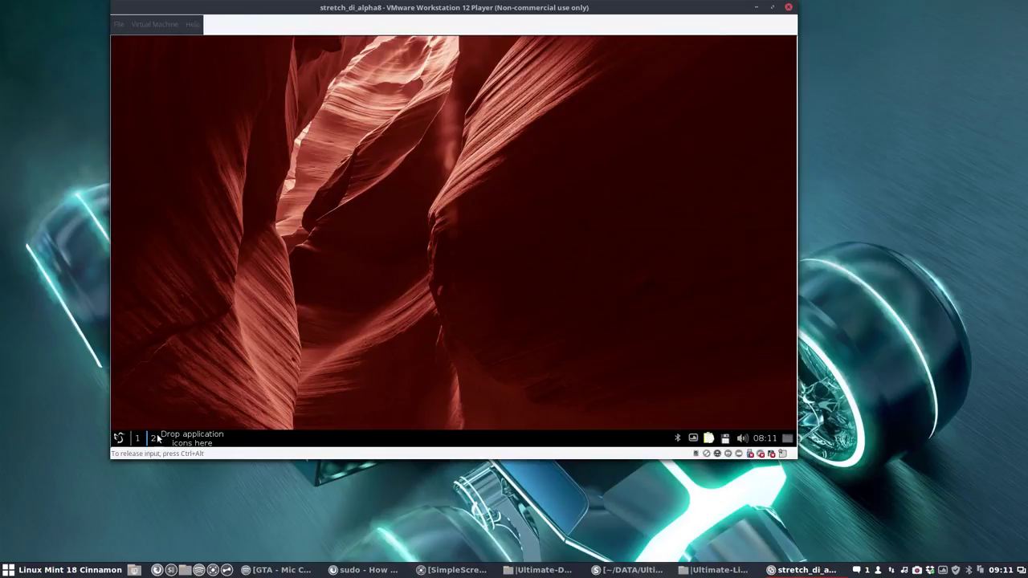
# Step: Search the menu for 'file', open and close File Manager Preferences, then launch Files
pyautogui.click(121, 441)
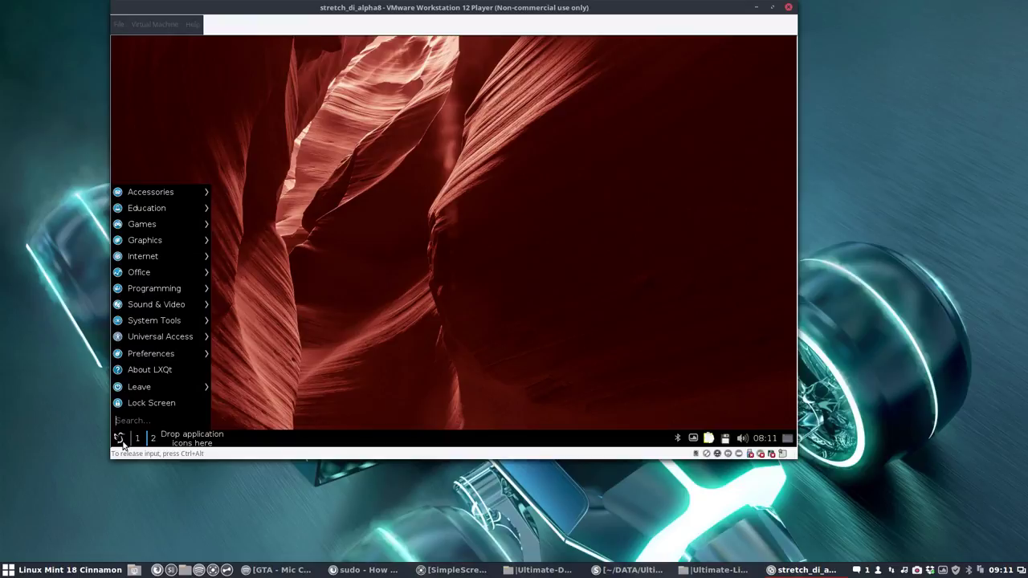
pyautogui.write('file')
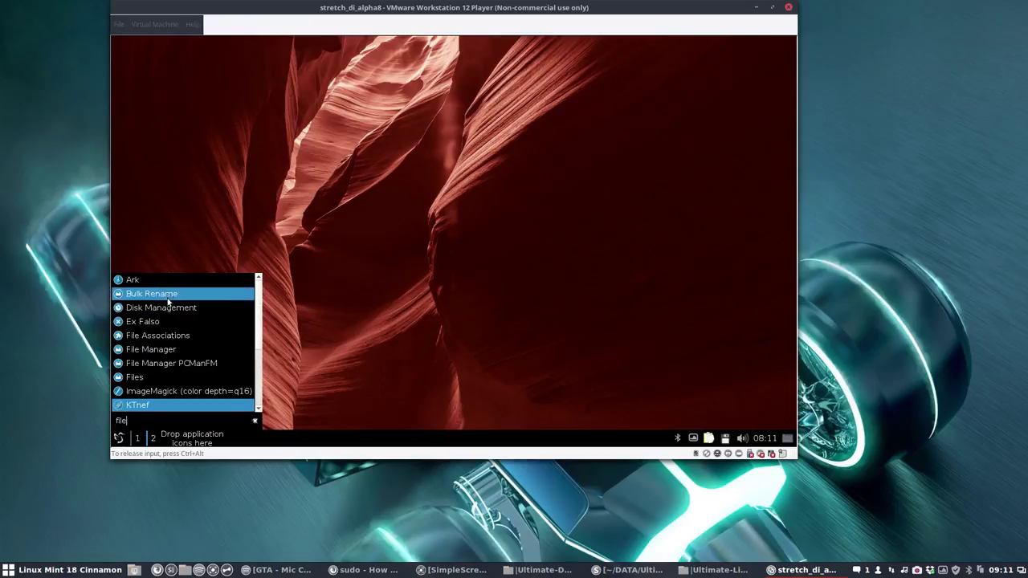
pyautogui.click(159, 342)
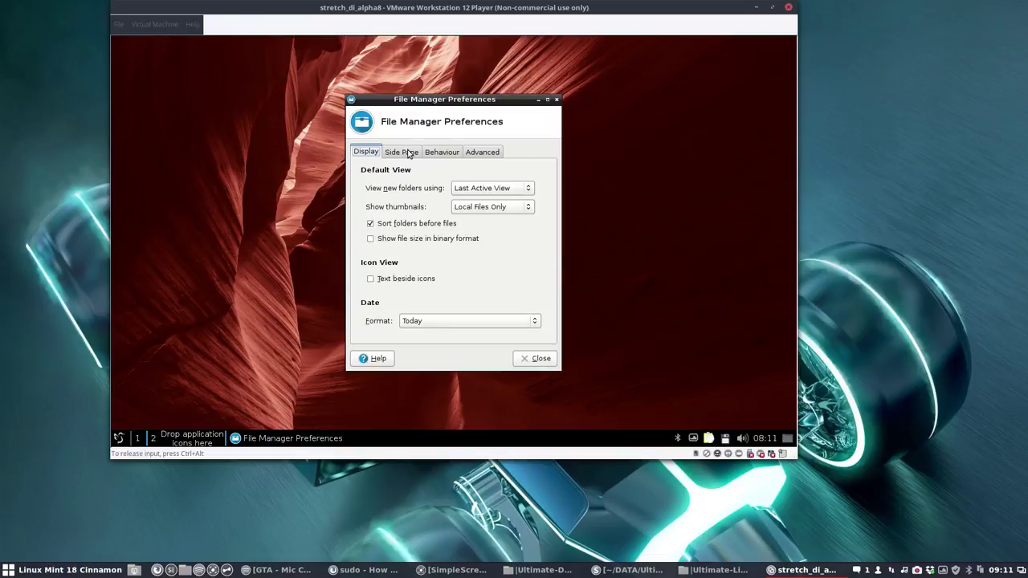
pyautogui.click(556, 99)
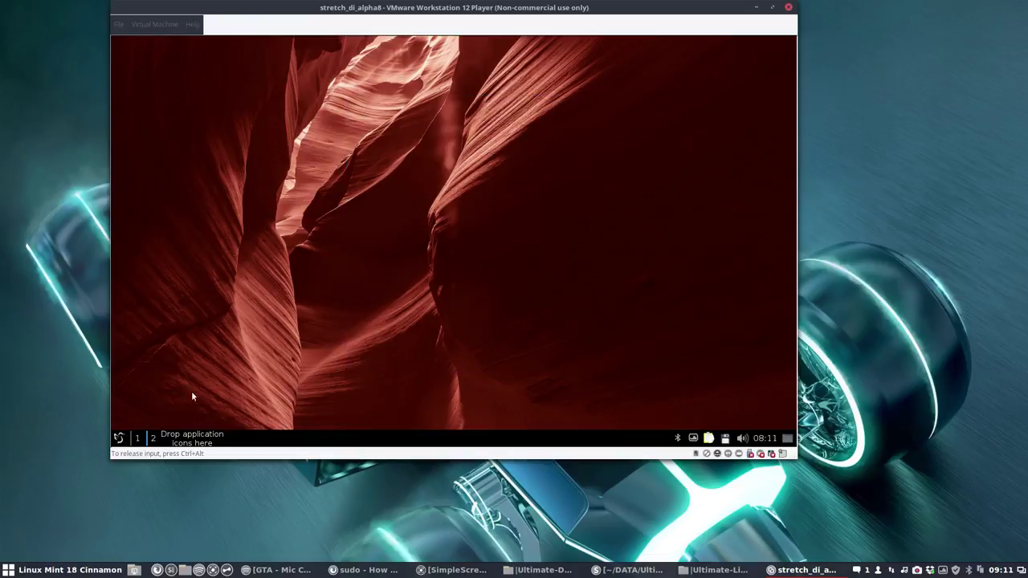
pyautogui.click(120, 439)
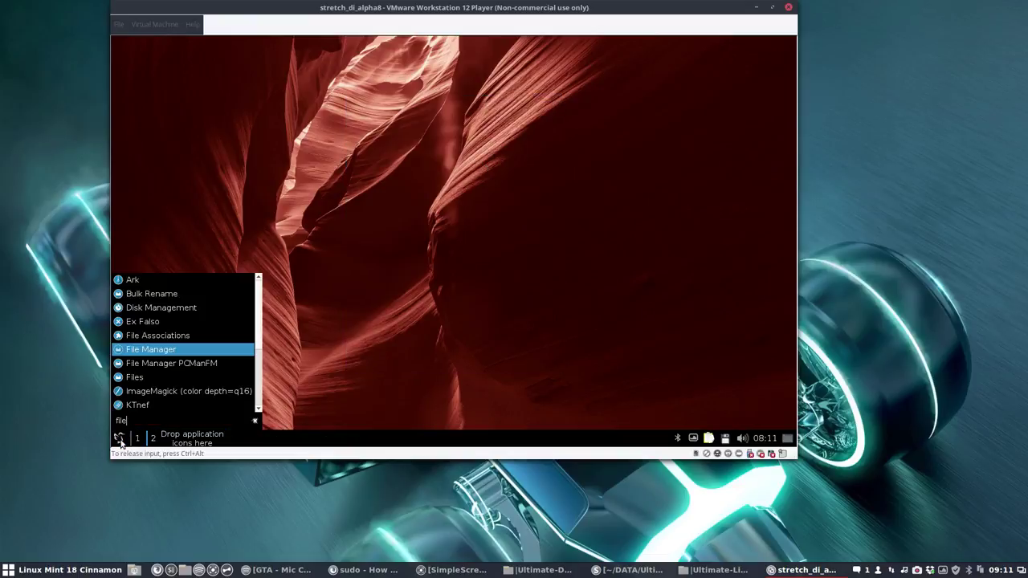
pyautogui.click(160, 377)
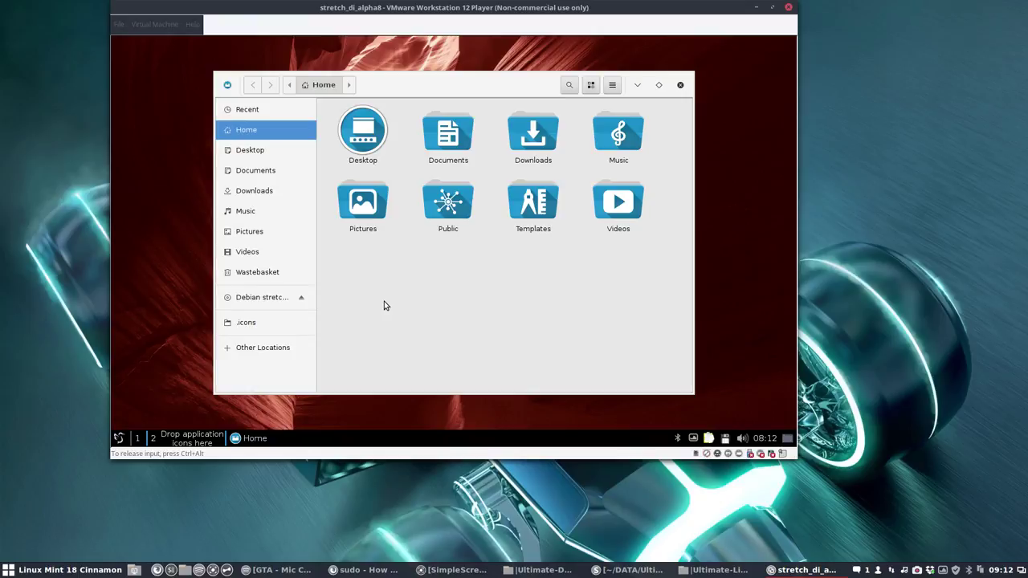
# Step: Open .icons > Sardi Flexible and search the theme for 'brasero'
pyautogui.click(253, 323)
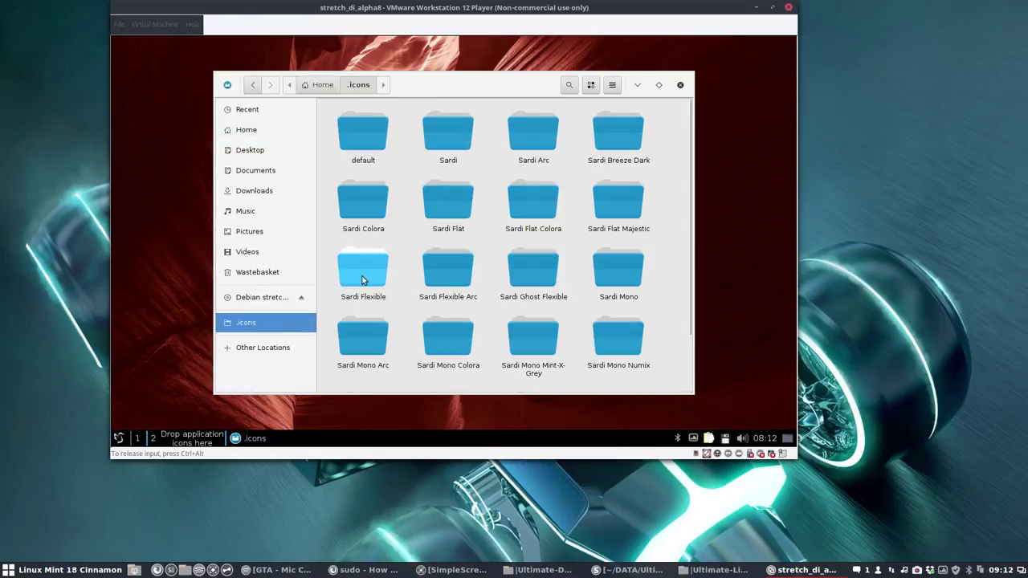
pyautogui.doubleClick(361, 270)
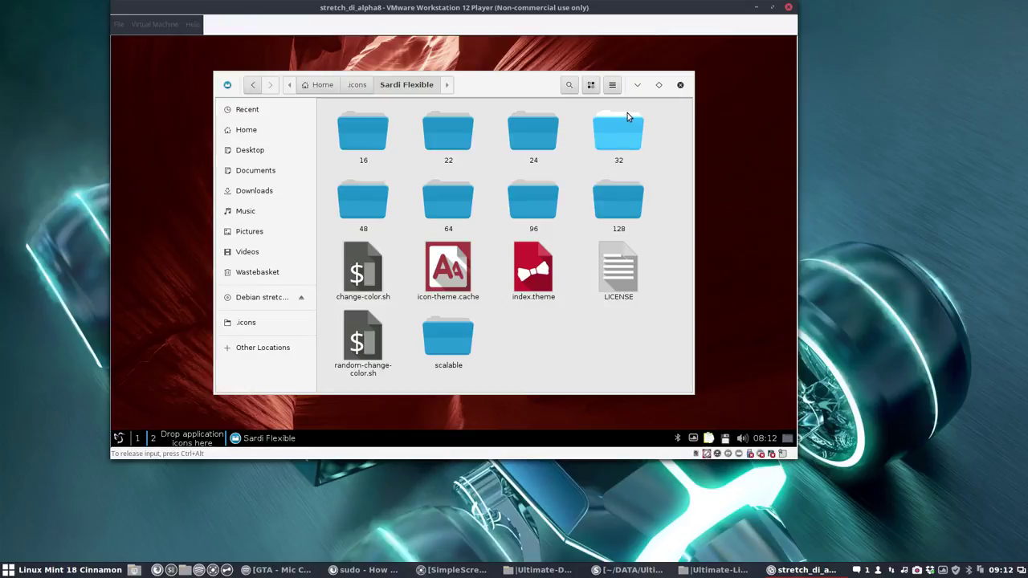
pyautogui.click(570, 84)
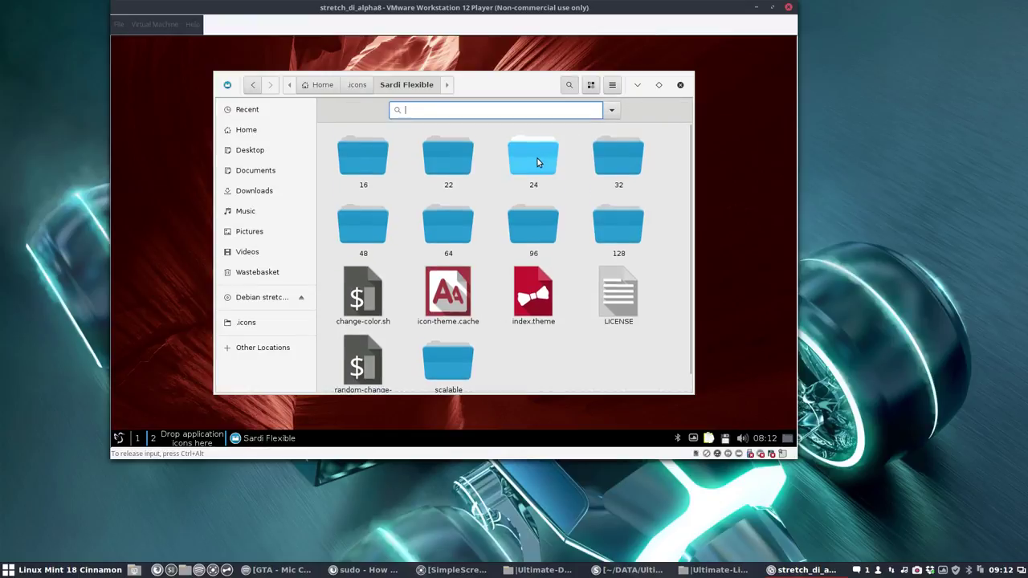
pyautogui.write('brqser')
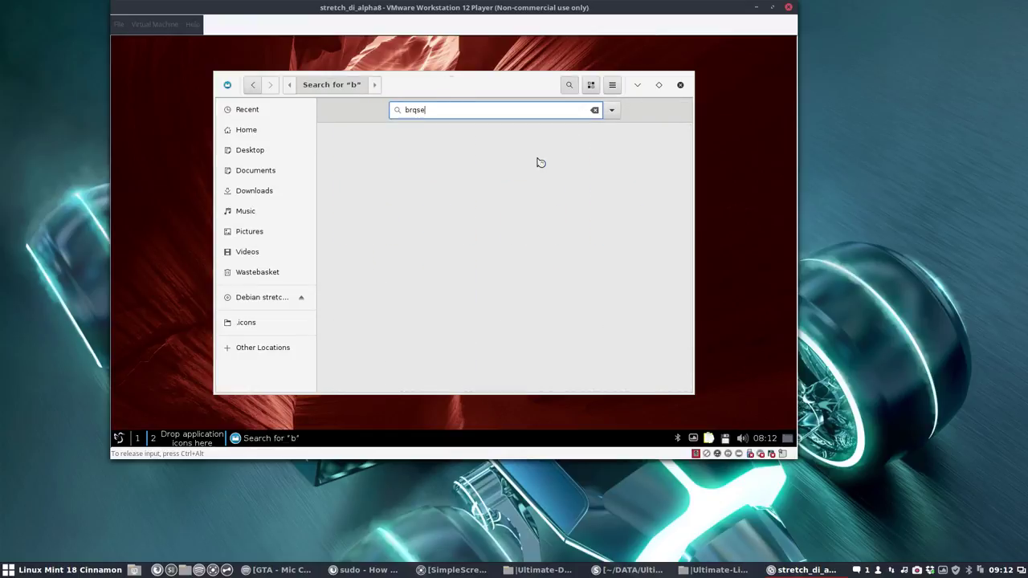
pyautogui.press('BackSpace')
pyautogui.press('BackSpace')
pyautogui.press('BackSpace')
pyautogui.press('BackSpace')
pyautogui.write('aer')
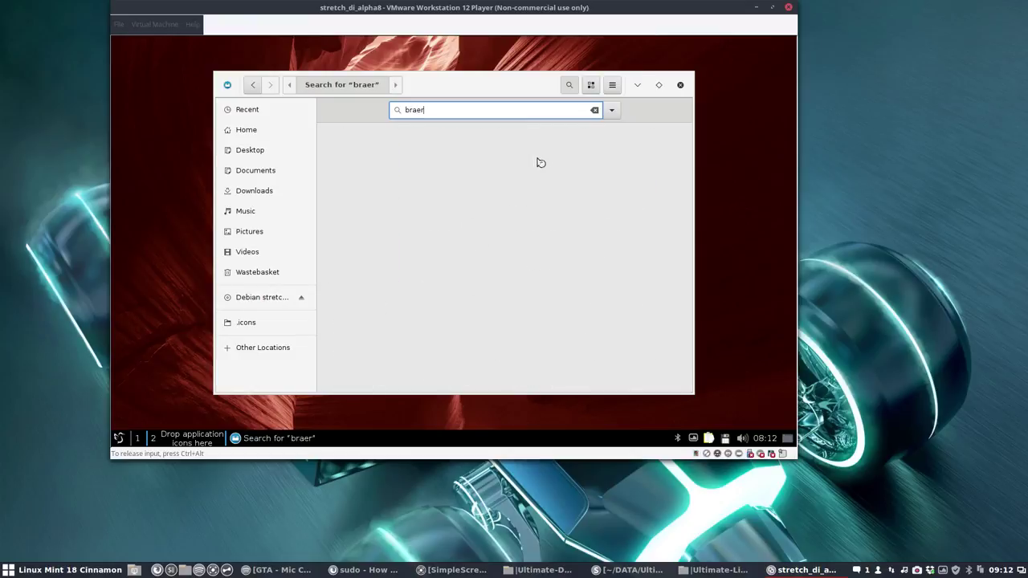
pyautogui.press('BackSpace')
pyautogui.press('BackSpace')
pyautogui.write('s')
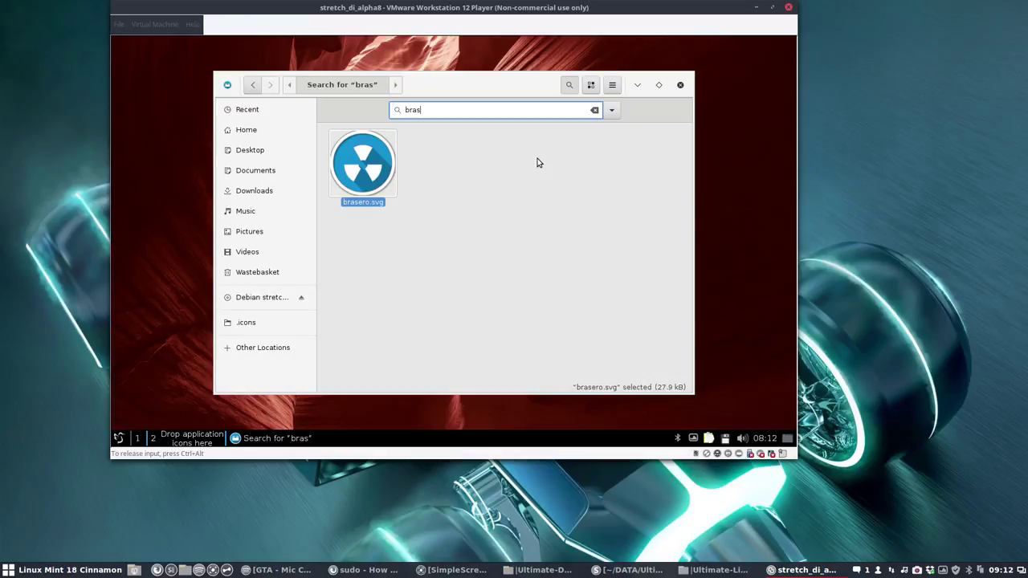
pyautogui.press('BackSpace')
pyautogui.press('BackSpace')
pyautogui.press('BackSpace')
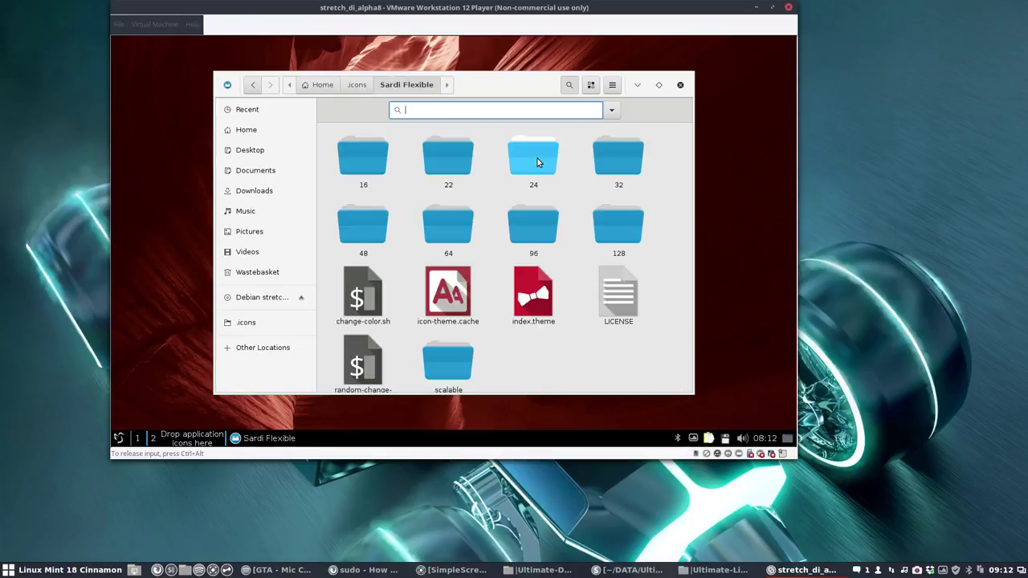
# Step: Search the Sardi Flexible icons for 'impress' and scroll through the matches
pyautogui.write('i;press')
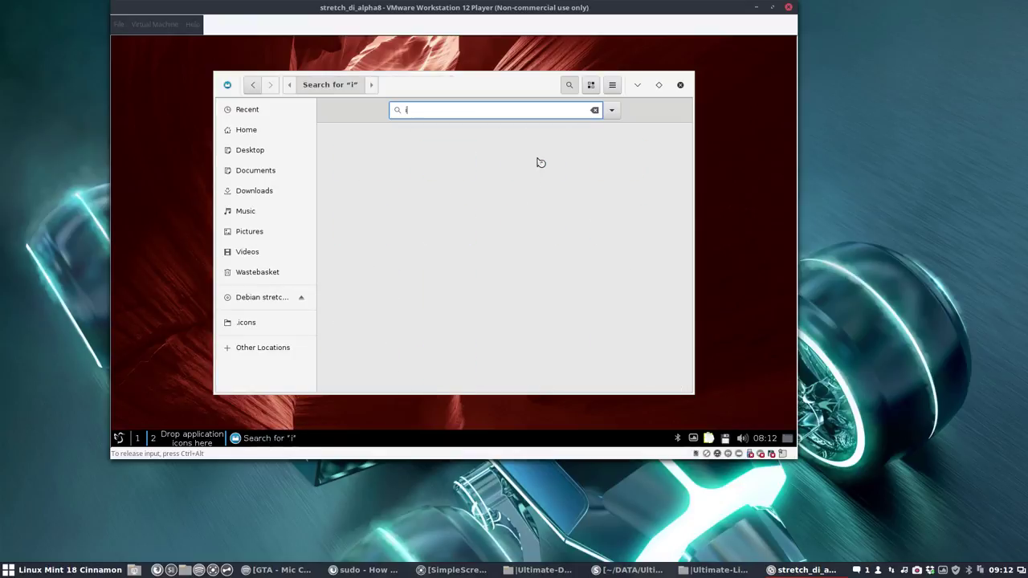
pyautogui.press('BackSpace')
pyautogui.press('BackSpace')
pyautogui.press('BackSpace')
pyautogui.press('BackSpace')
pyautogui.press('BackSpace')
pyautogui.press('BackSpace')
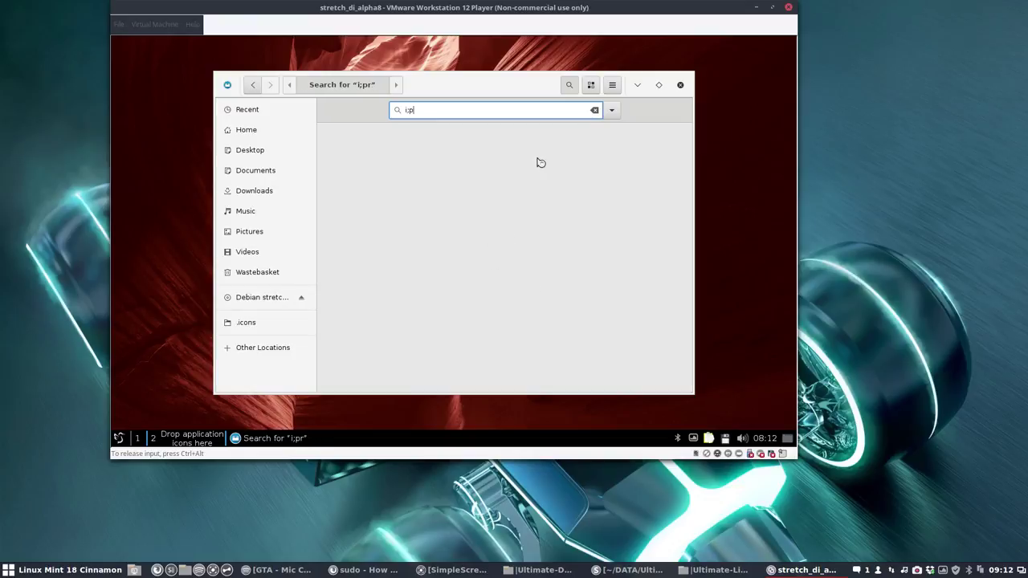
pyautogui.write('m')
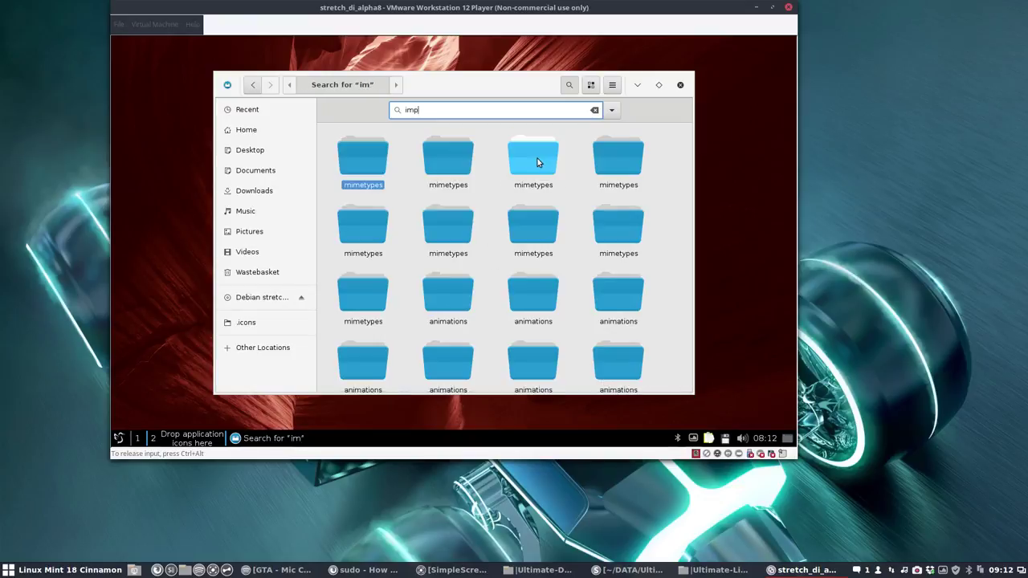
pyautogui.write('press')
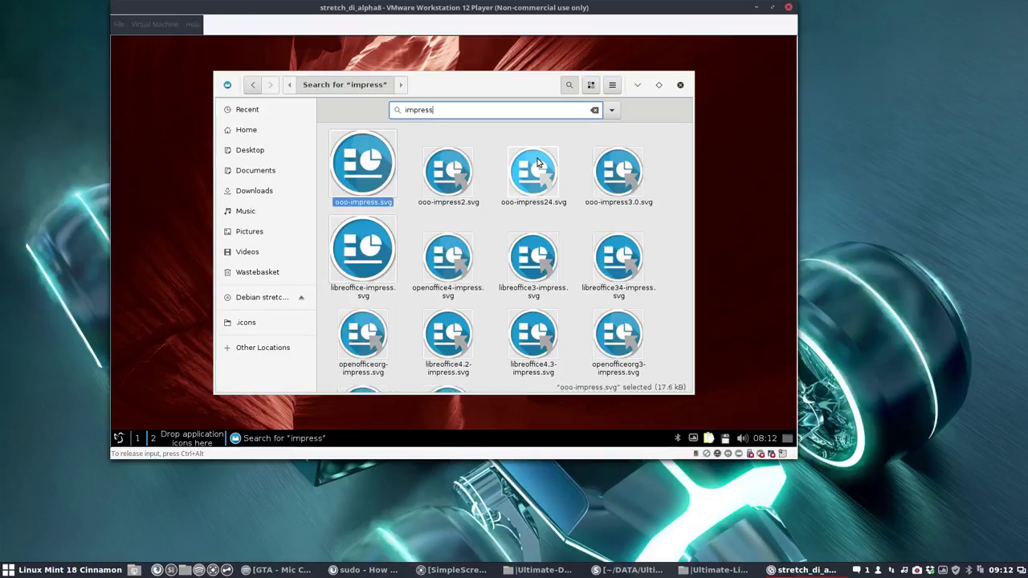
pyautogui.scroll(-1, 506, 241)
pyautogui.scroll(1, 503, 243)
pyautogui.press('BackSpace')
pyautogui.press('BackSpace')
pyautogui.press('BackSpace')
pyautogui.press('BackSpace')
pyautogui.press('BackSpace')
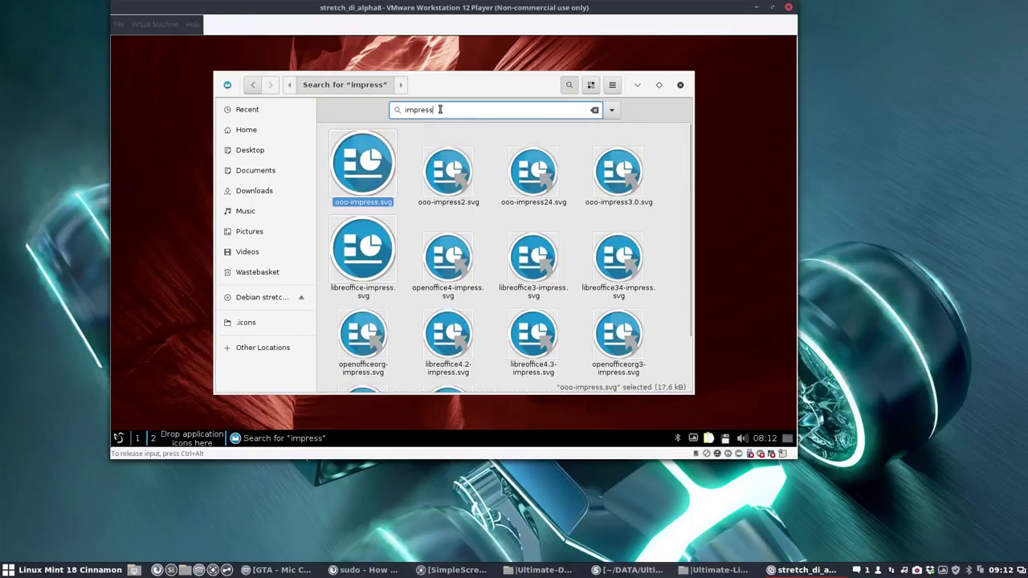
pyautogui.press('BackSpace')
pyautogui.press('BackSpace')
# Step: Search the theme for 'transmiss' to list the transmission icons, then type 'file' in the menu
pyautogui.write('trq')
pyautogui.press('BackSpace')
pyautogui.write('ans')
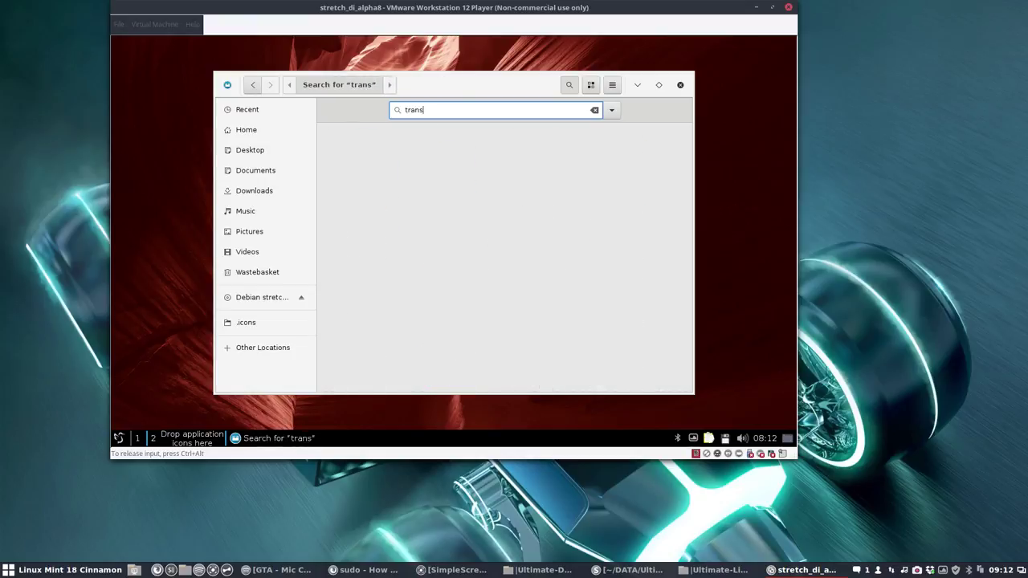
pyautogui.write('miss')
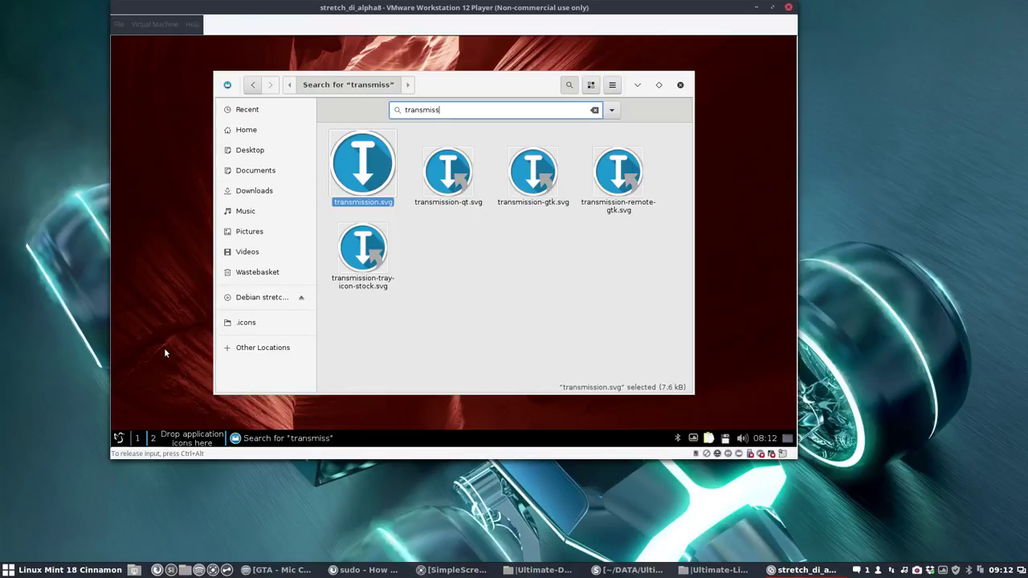
pyautogui.click(119, 437)
pyautogui.write('file')
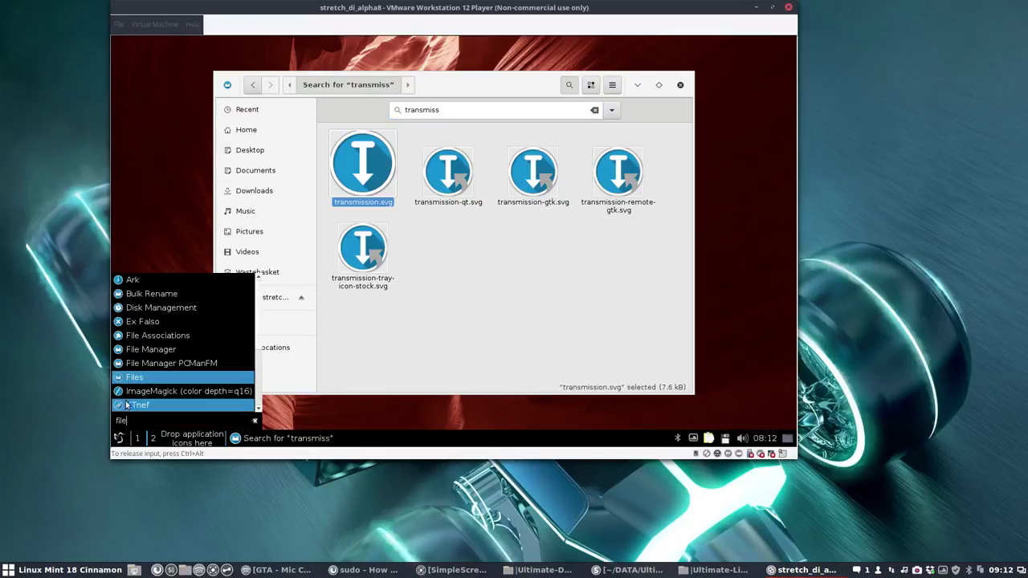
# Step: Clear the menu search and log out through Leave > Logout, confirming with Yes
pyautogui.press('BackSpace')
pyautogui.press('BackSpace')
pyautogui.press('BackSpace')
pyautogui.press('BackSpace')
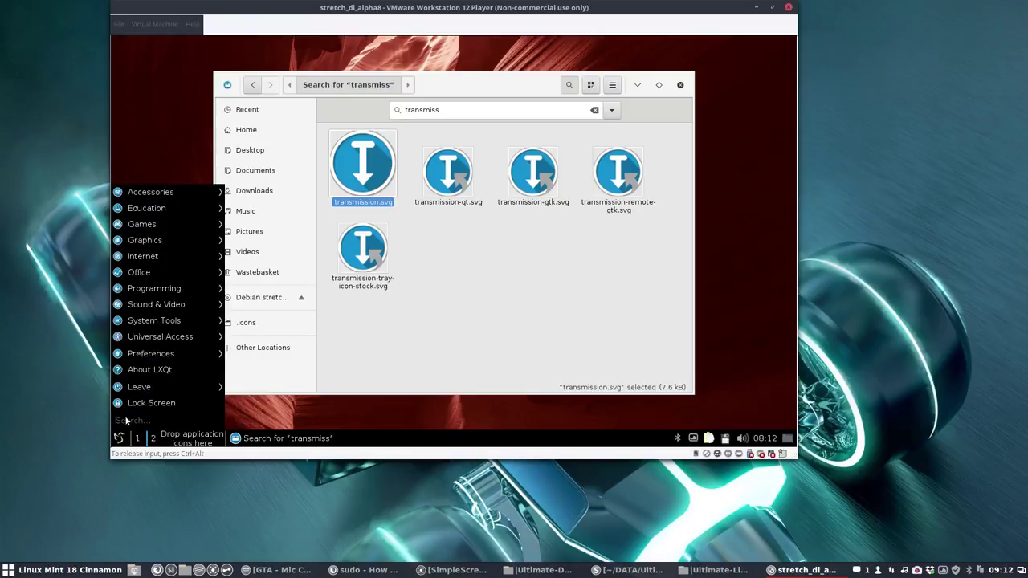
pyautogui.moveTo(170, 257)
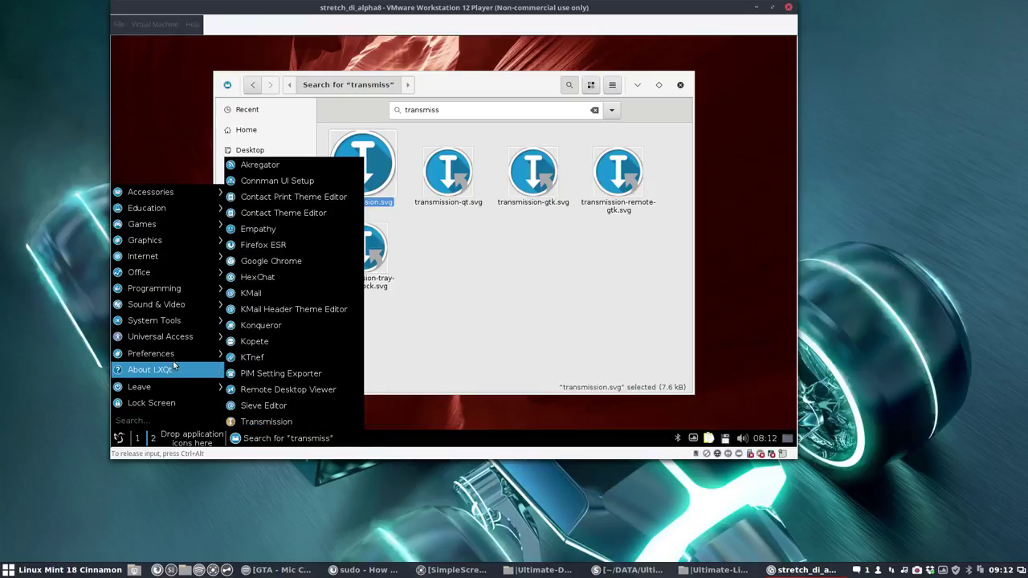
pyautogui.click(121, 440)
pyautogui.click(120, 440)
pyautogui.moveTo(178, 390)
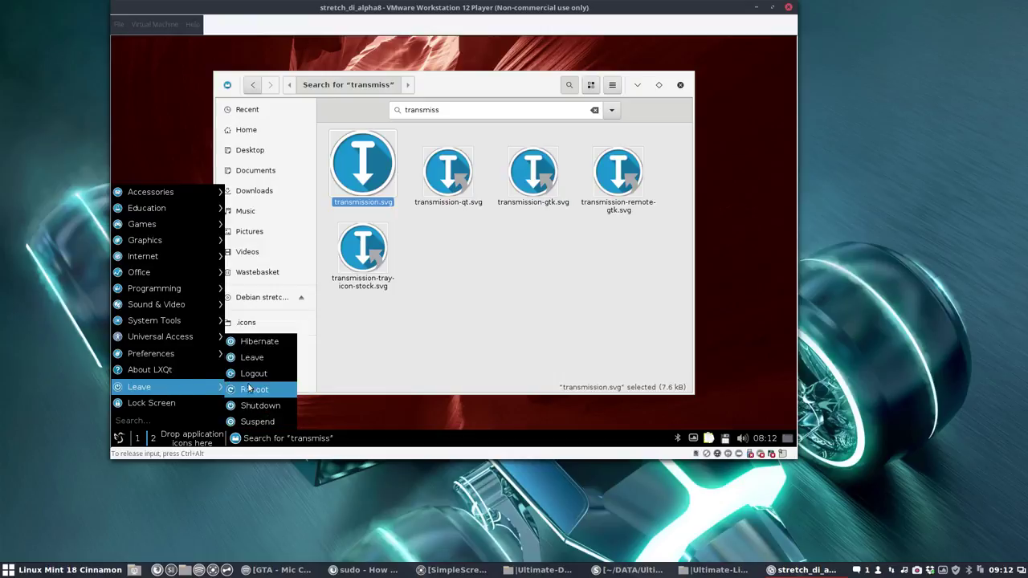
pyautogui.click(254, 373)
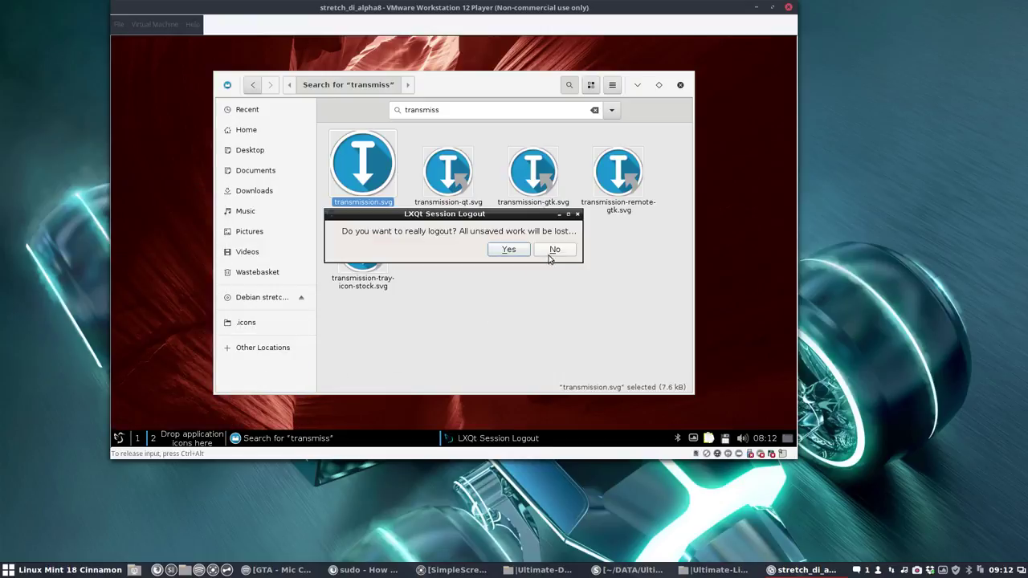
pyautogui.click(522, 251)
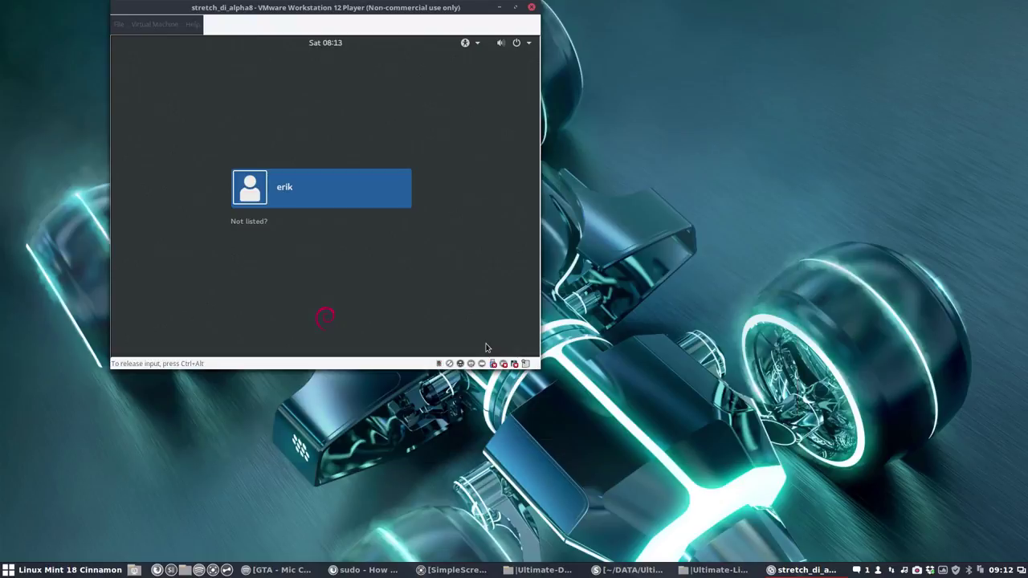
# Step: Sign back in at the login screen with the user's password
pyautogui.click(333, 190)
pyautogui.write('*')
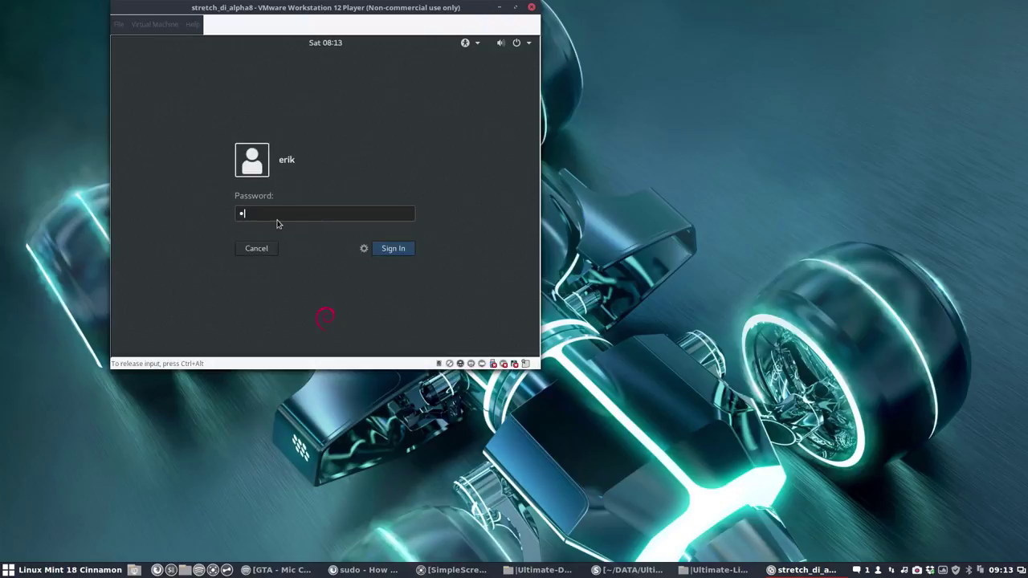
pyautogui.write('***')
pyautogui.press('Return')
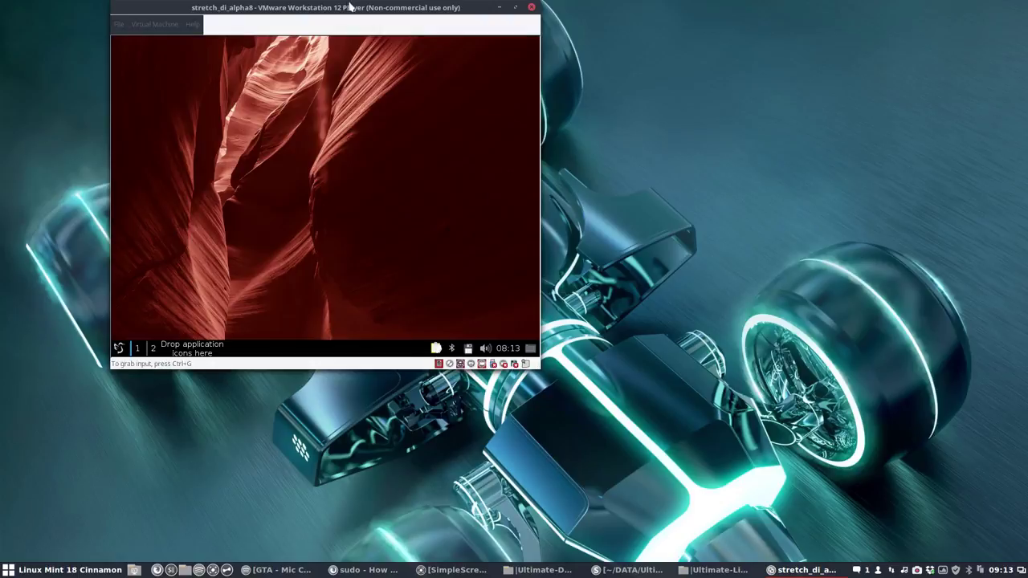
# Step: Move the VM window aside and browse the menu's Internet applications
pyautogui.moveTo(350, 7); pyautogui.dragTo(531, 52)
pyautogui.click(300, 394)
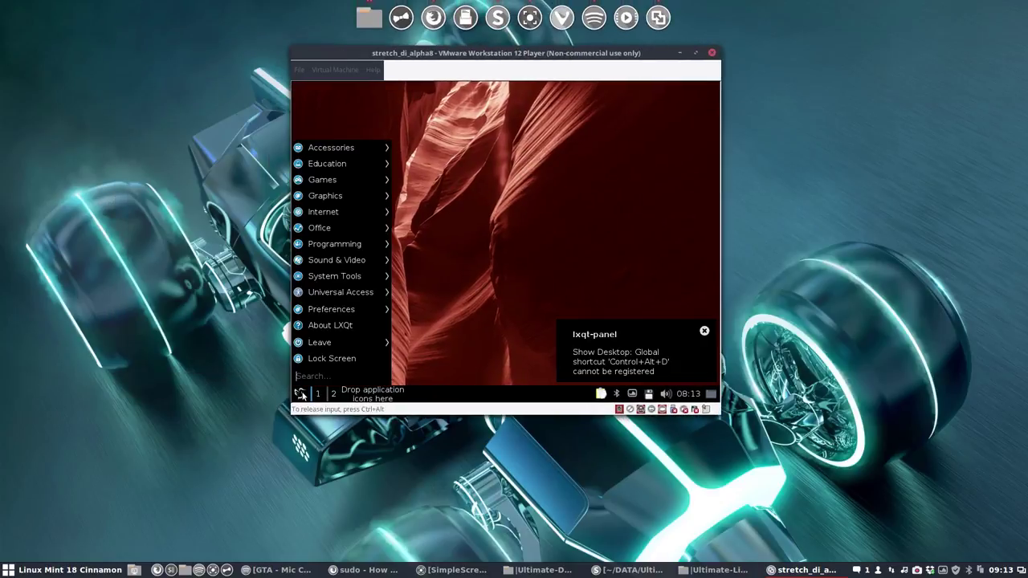
pyautogui.moveTo(340, 213)
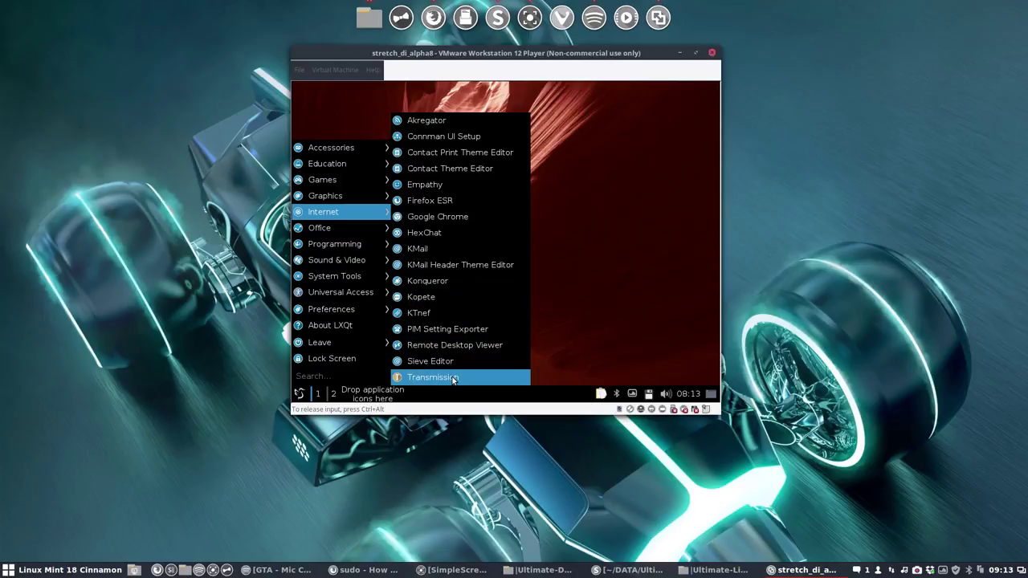
pyautogui.click(604, 325)
# Step: Choose Leave > Reboot from the LXQt menu and confirm with Yes
pyautogui.click(299, 396)
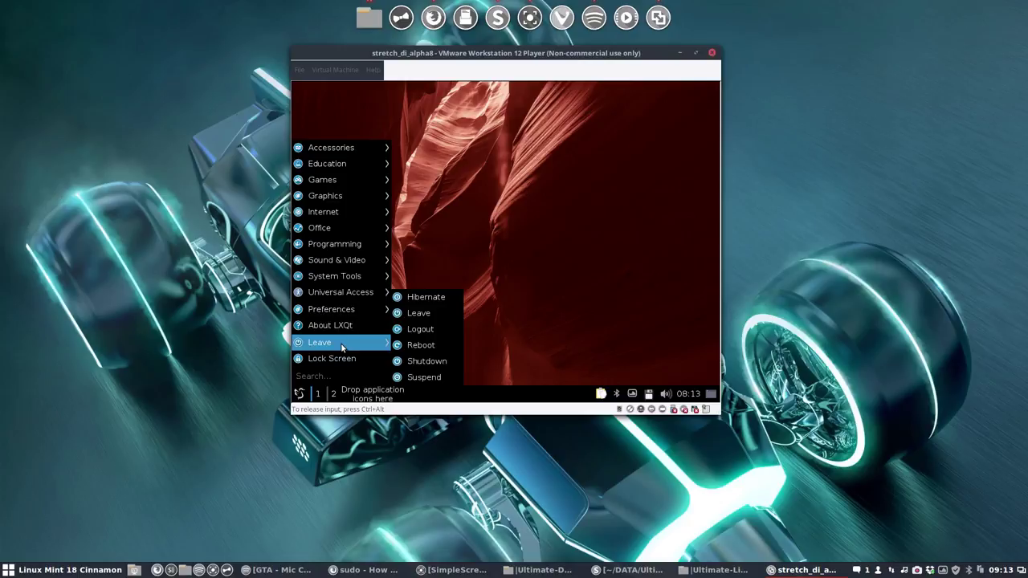
pyautogui.click(412, 346)
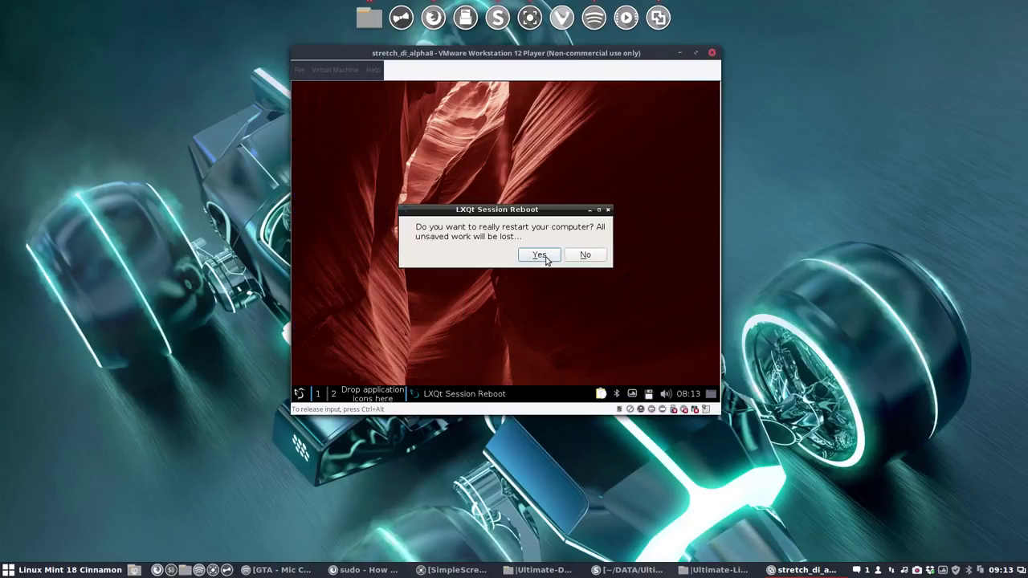
pyautogui.click(540, 255)
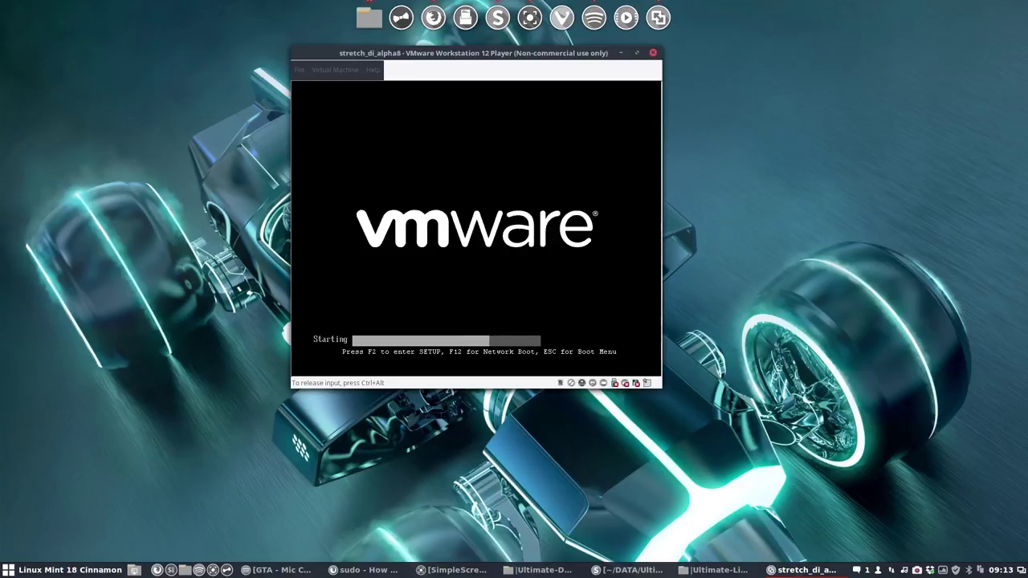
# Step: Boot the default GRUB entry and sign in to the LXQt session with the password
pyautogui.press('Return')
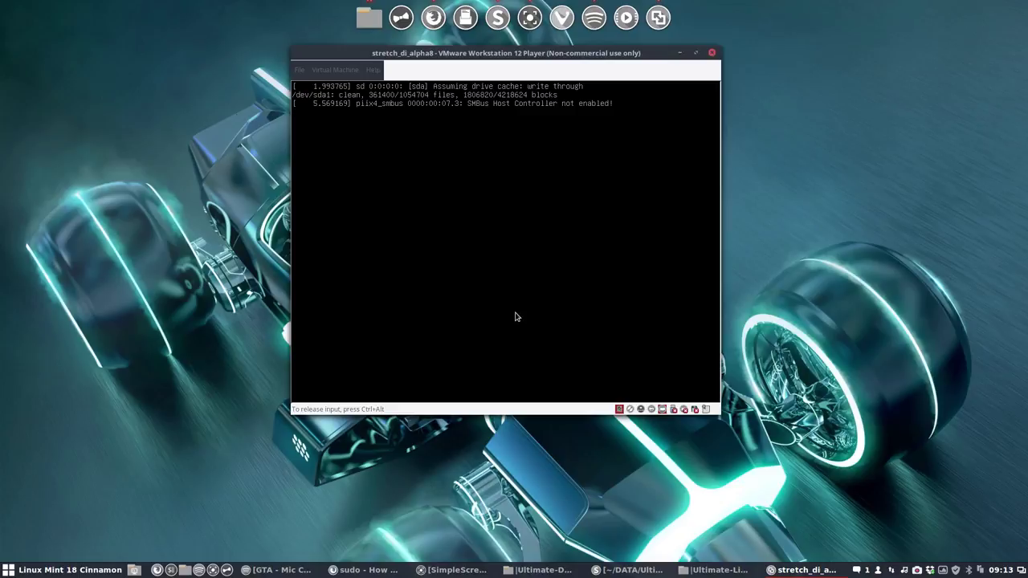
pyautogui.click(498, 245)
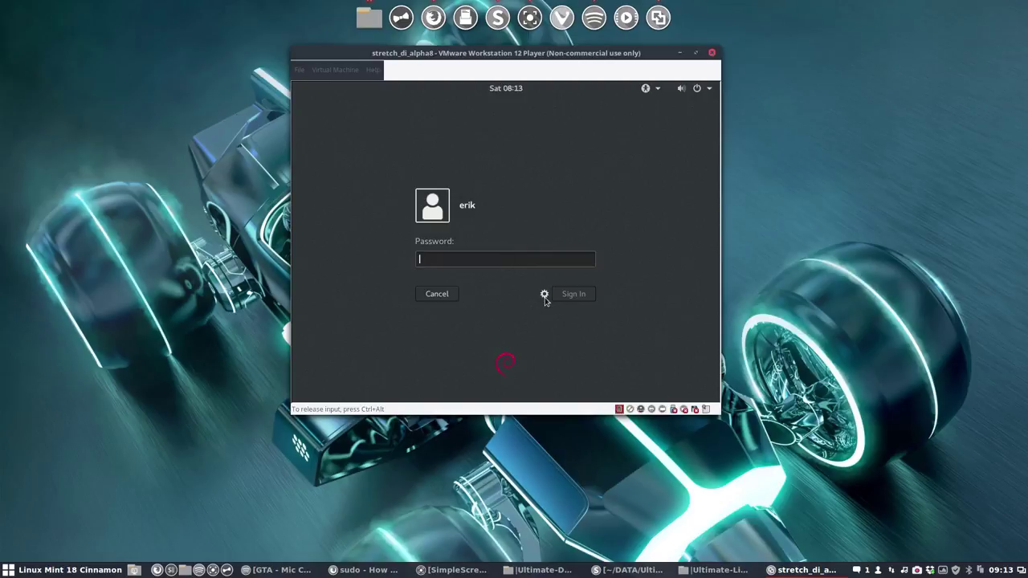
pyautogui.click(544, 297)
pyautogui.click(451, 262)
pyautogui.write('•')
pyautogui.press('Return')
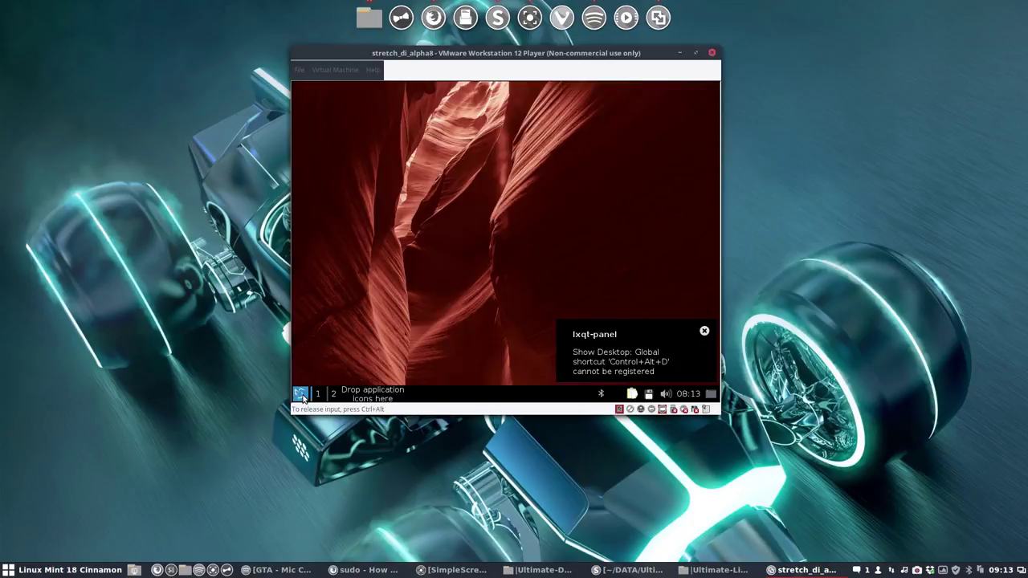
# Step: Navigate the menu to Preferences > LXQt settings, showing the Appearance entry
pyautogui.click(302, 394)
pyautogui.click(302, 394)
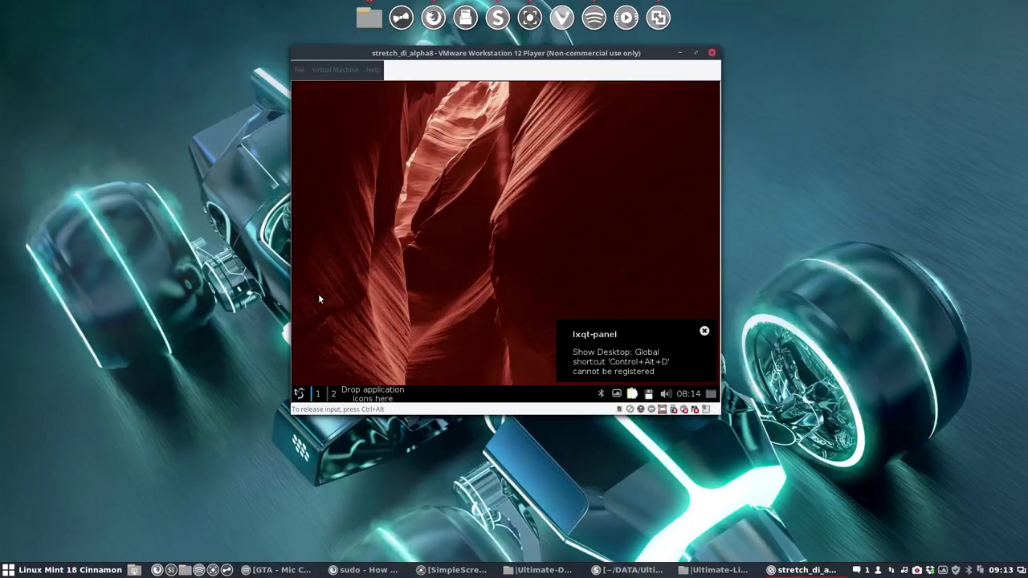
pyautogui.click(299, 394)
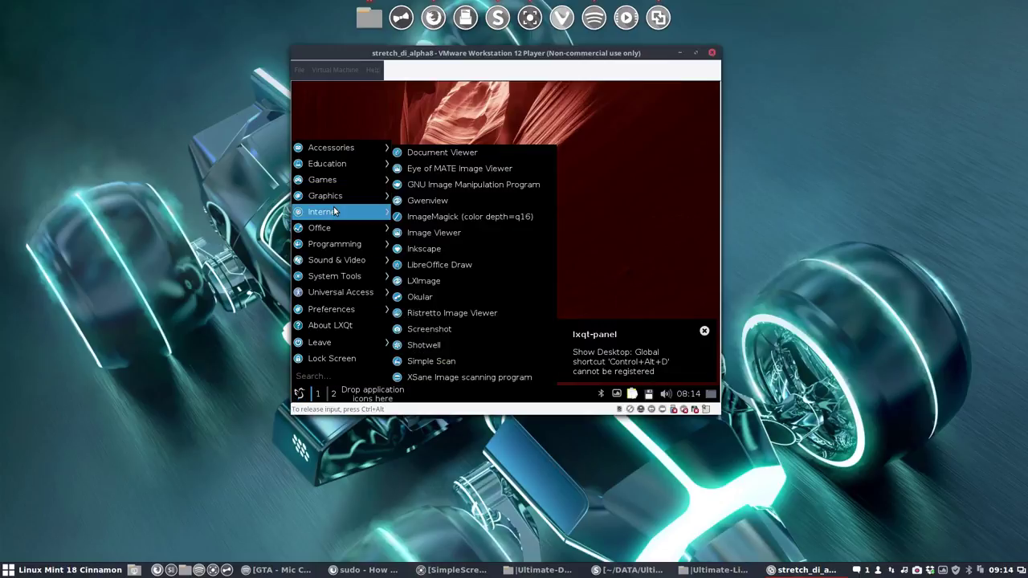
pyautogui.moveTo(334, 209)
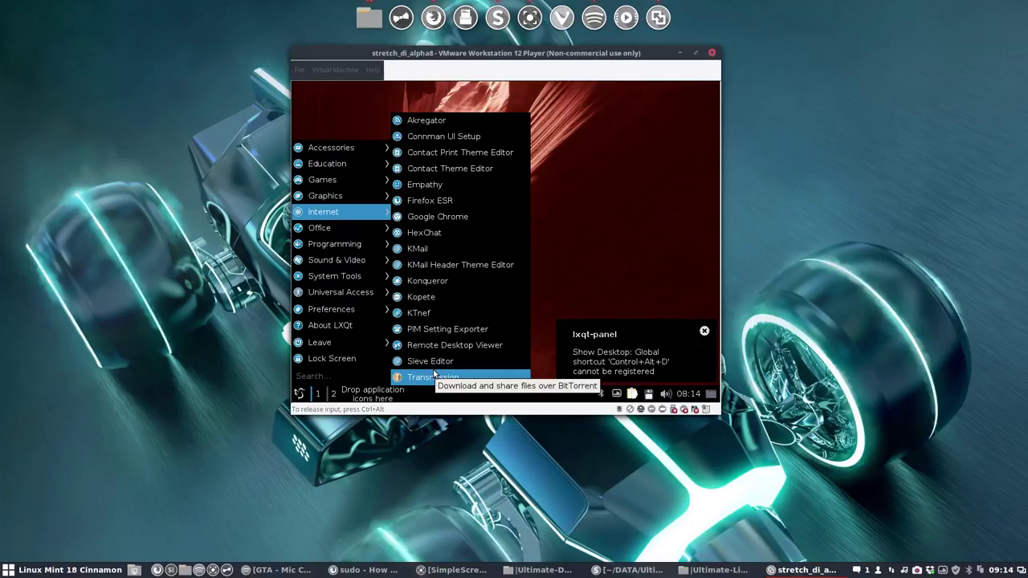
pyautogui.moveTo(392, 244)
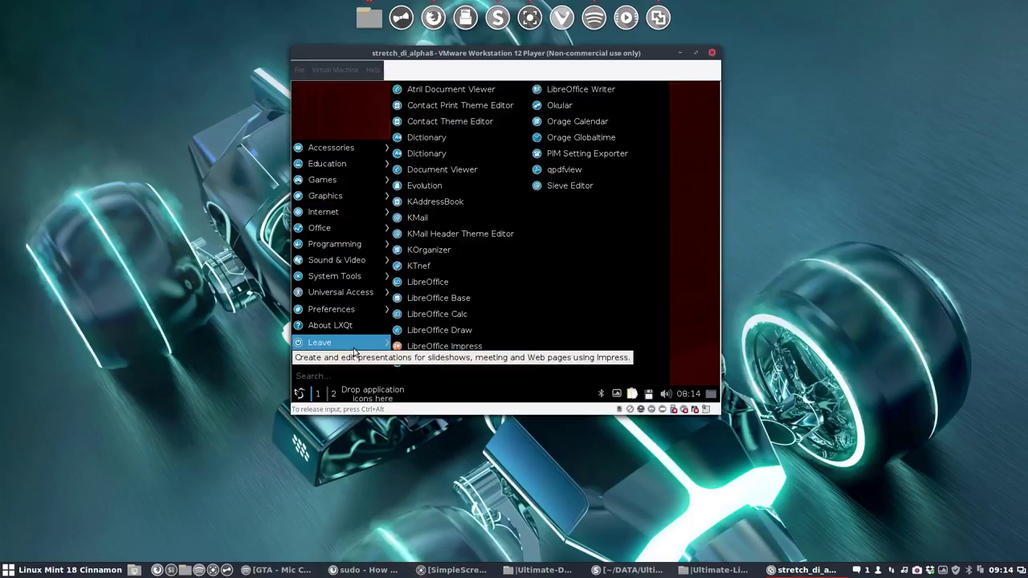
pyautogui.moveTo(334, 344)
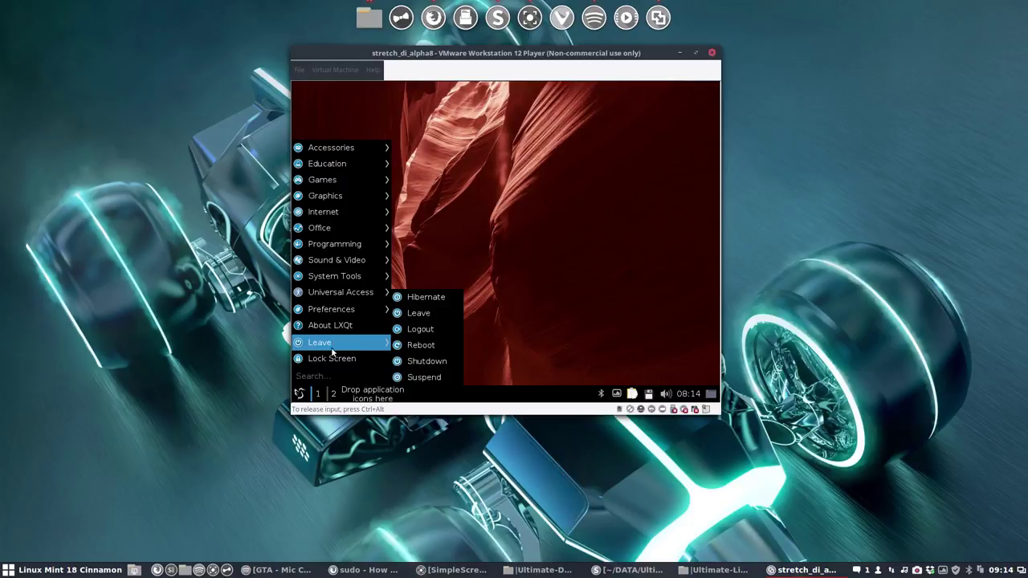
pyautogui.moveTo(360, 312)
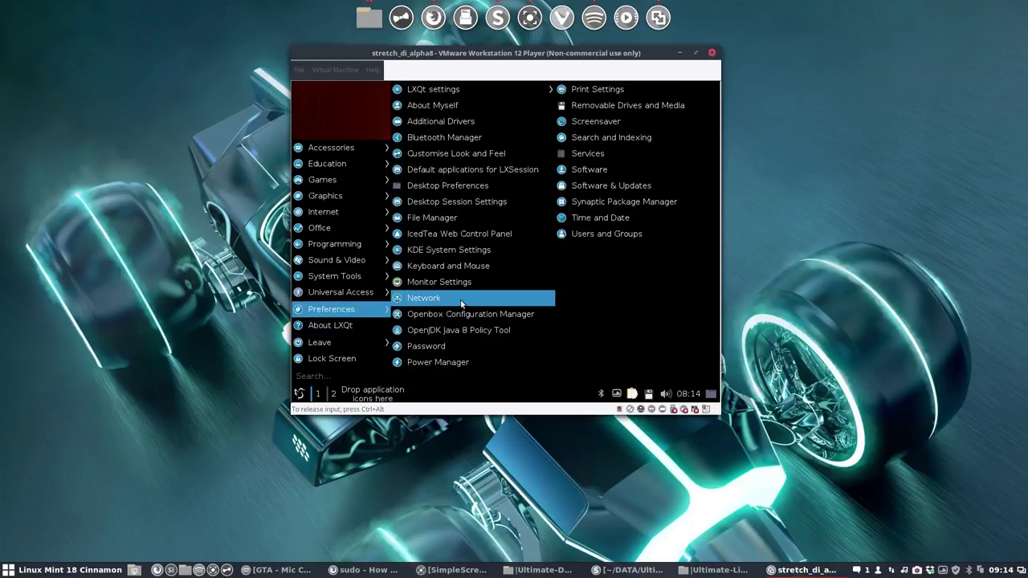
pyautogui.moveTo(466, 92)
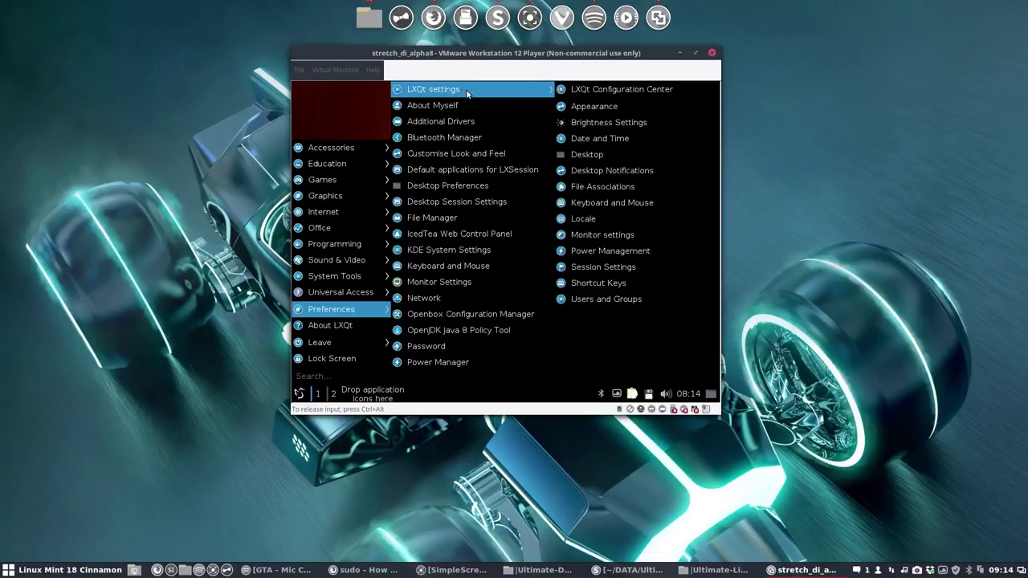
# Step: Set the LXQt icon theme to Sardi Flexible and close Appearance settings
pyautogui.click(616, 106)
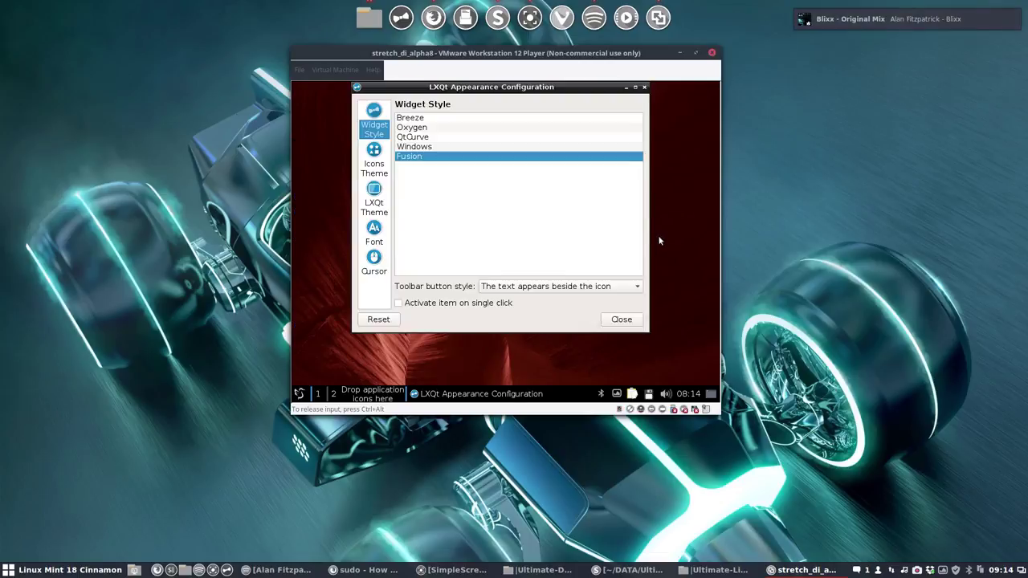
pyautogui.click(371, 160)
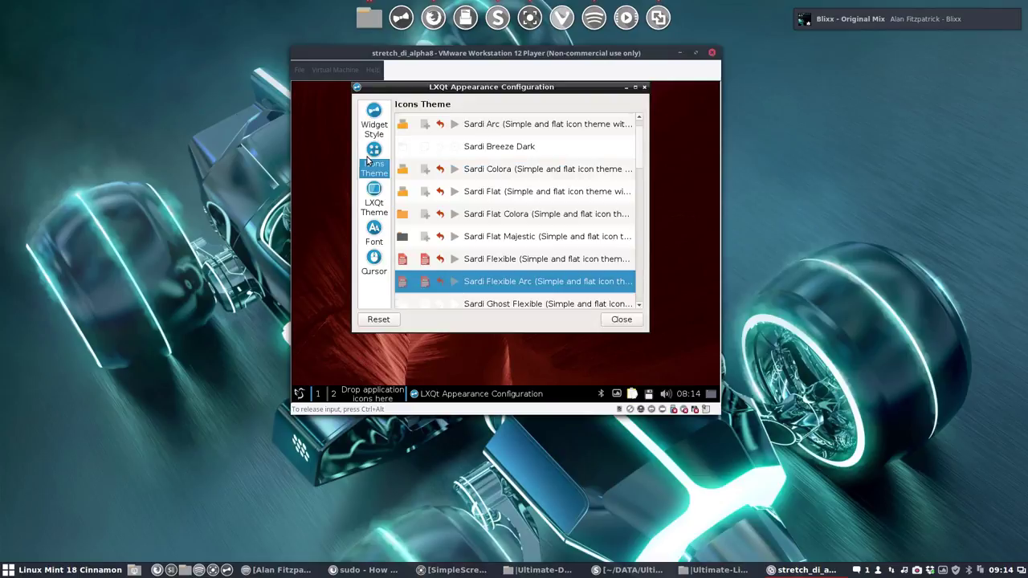
pyautogui.click(532, 265)
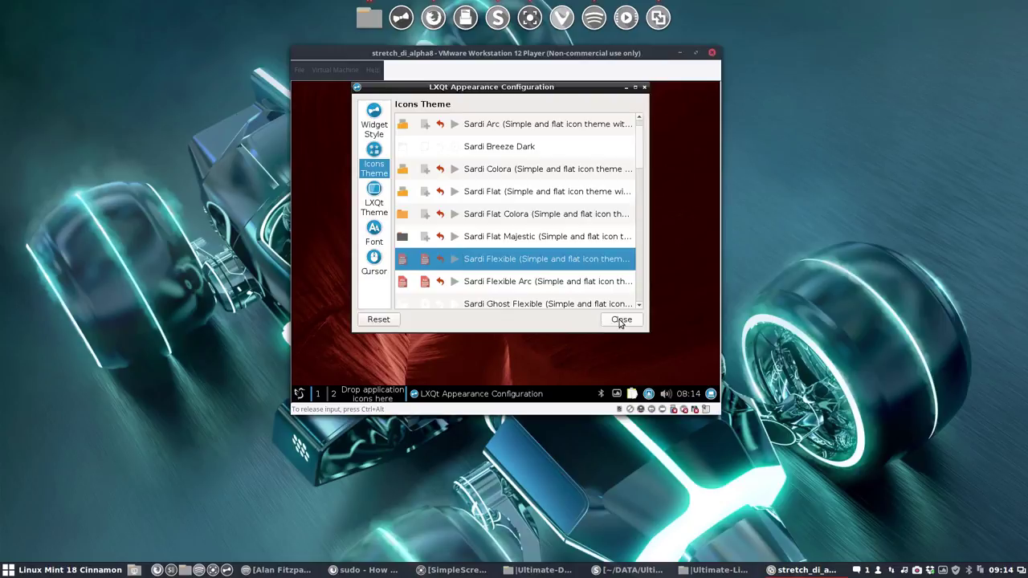
pyautogui.click(621, 320)
# Step: Reopen LXQt Appearance and switch the icon theme to Sardi Arc
pyautogui.click(300, 393)
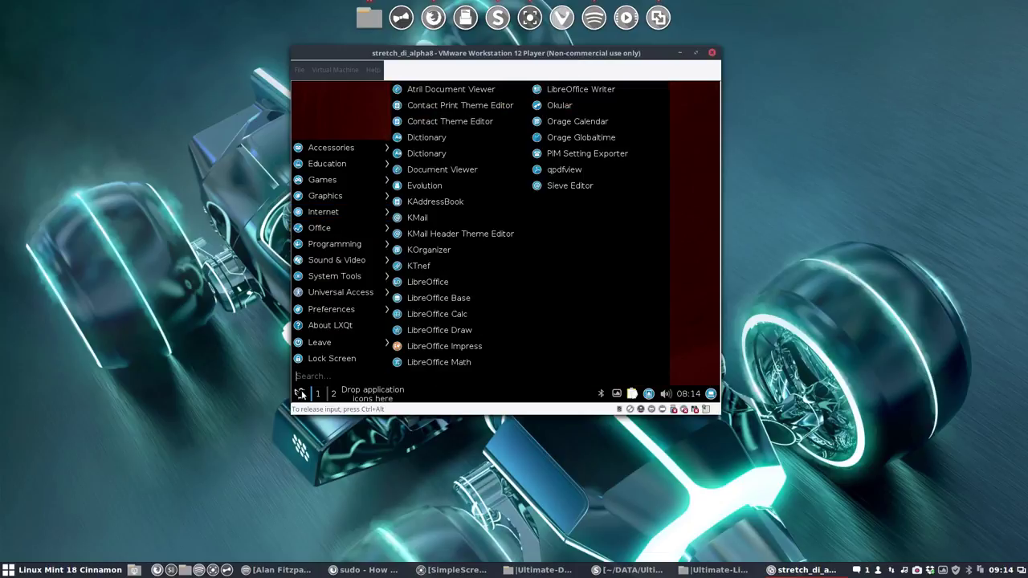
pyautogui.moveTo(330, 309)
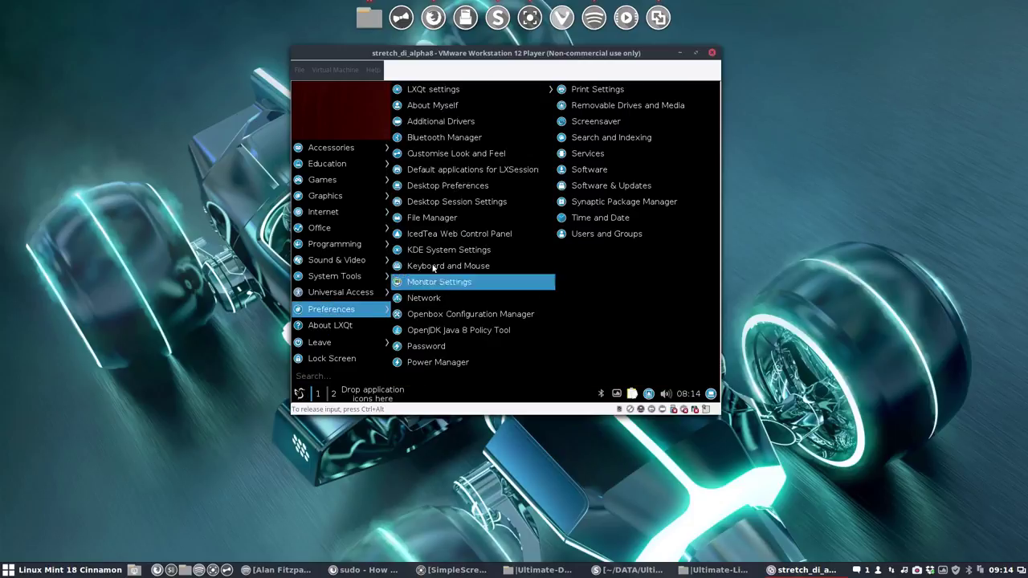
pyautogui.moveTo(450, 91)
pyautogui.click(599, 105)
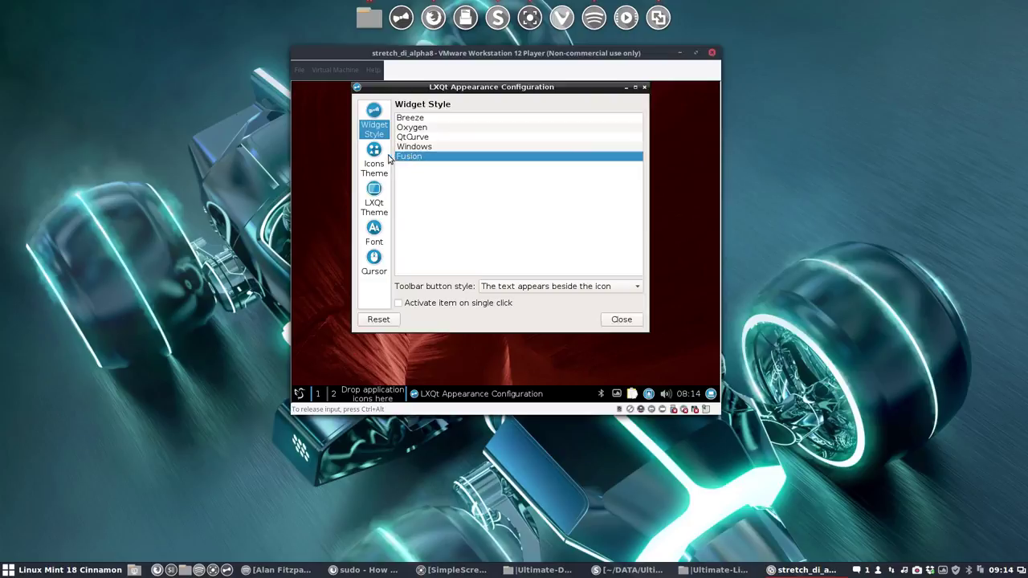
pyautogui.click(379, 164)
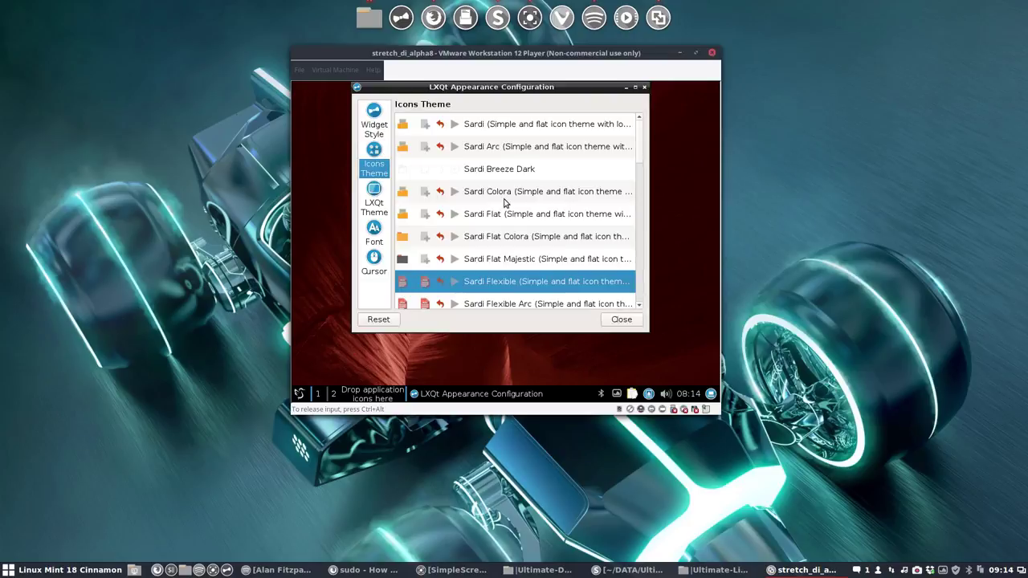
pyautogui.click(493, 148)
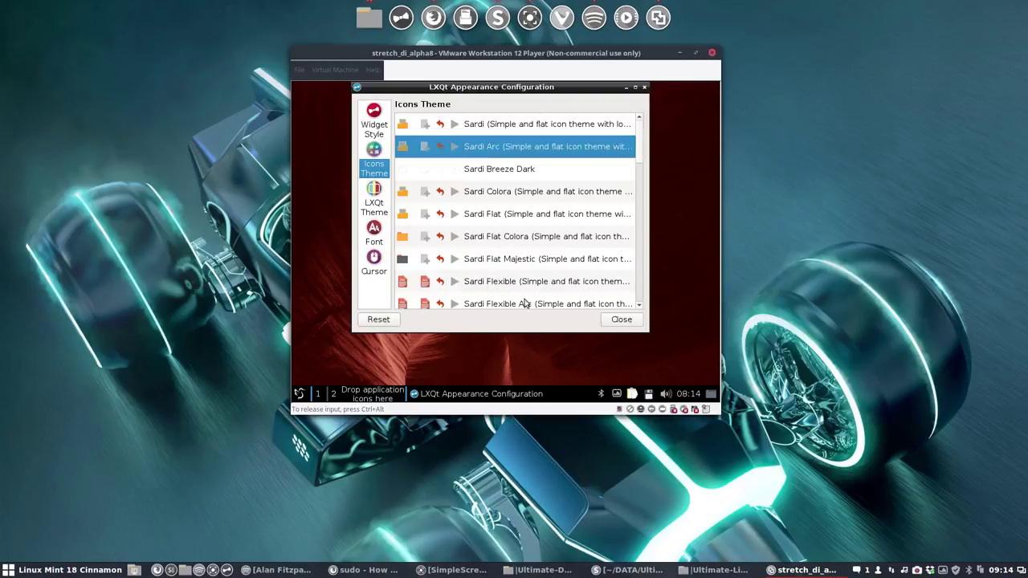
# Step: Preview the menu icons, then choose Sardi Mono and finally Sardi Mono Arc
pyautogui.click(299, 394)
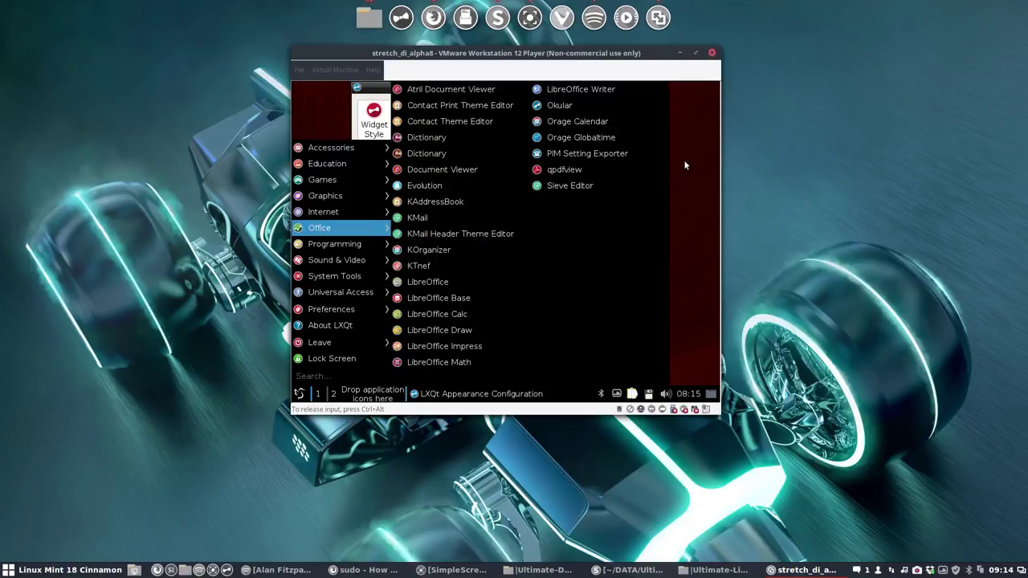
pyautogui.click(696, 142)
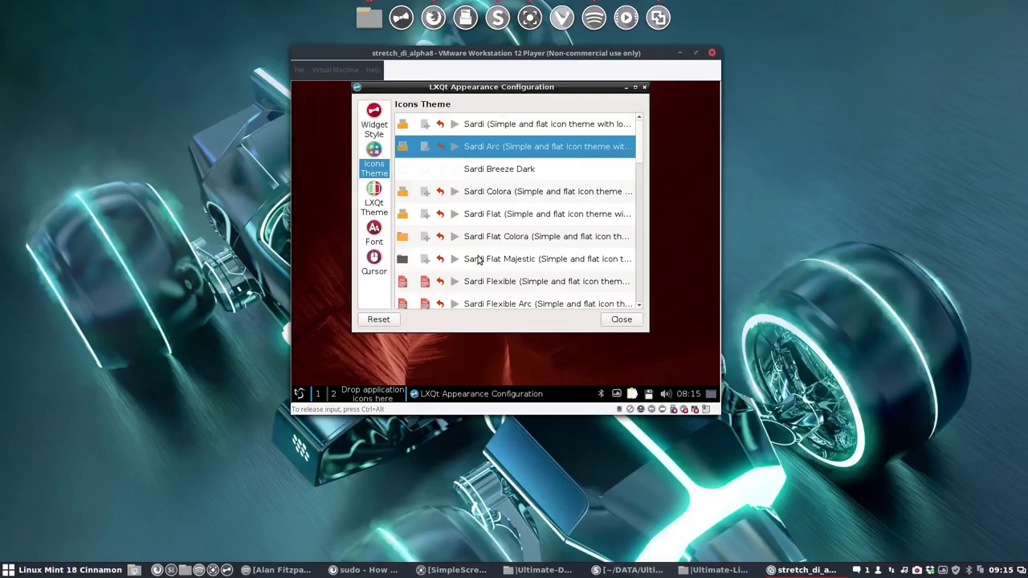
pyautogui.scroll(-2, 478, 261)
pyautogui.click(487, 219)
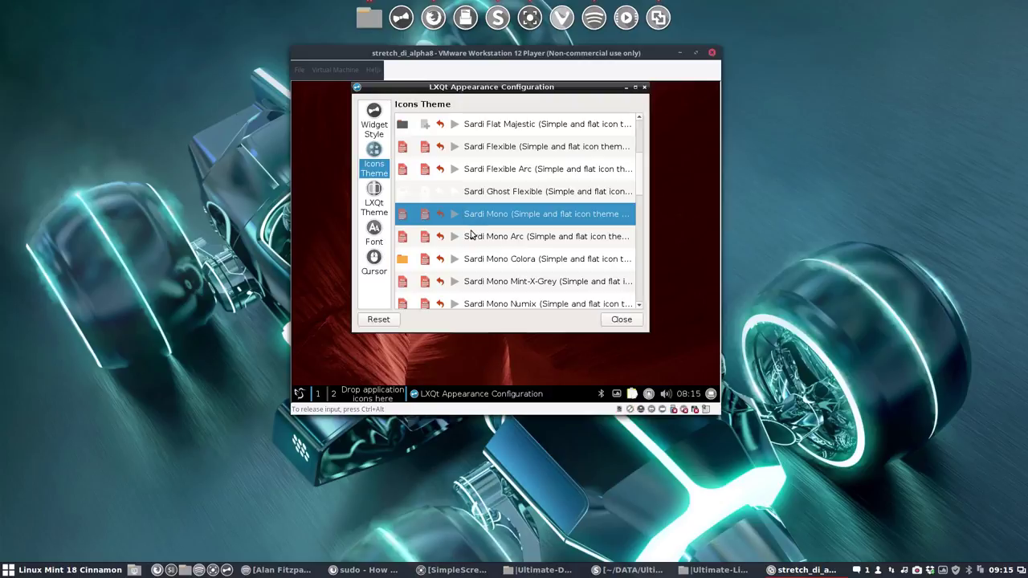
pyautogui.click(489, 238)
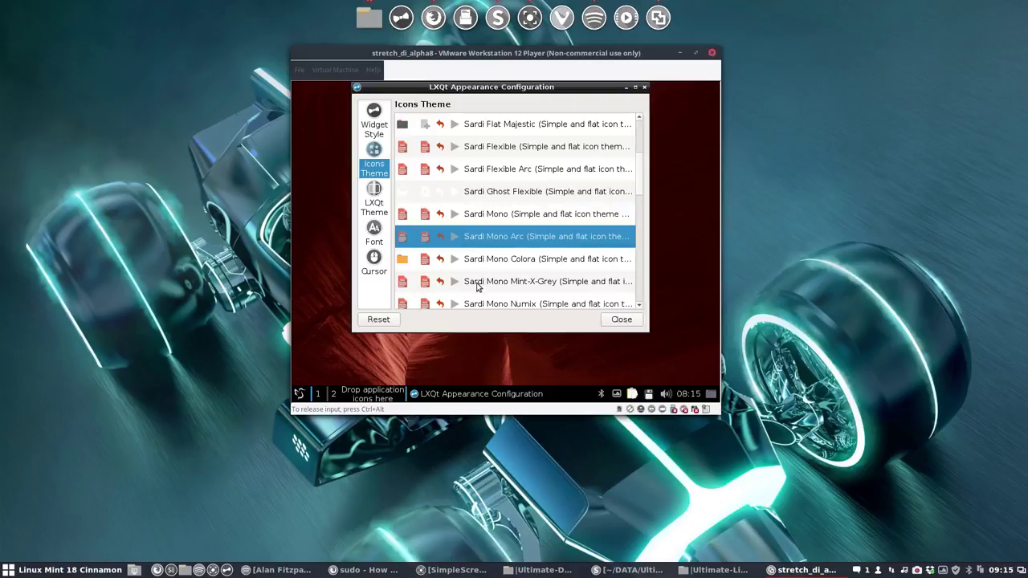
pyautogui.click(299, 393)
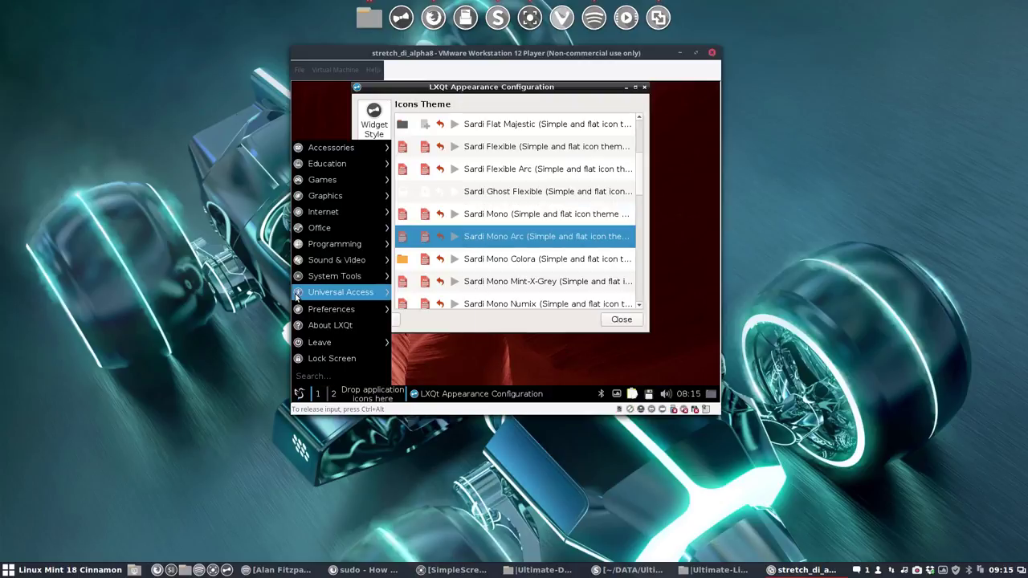
pyautogui.moveTo(304, 296)
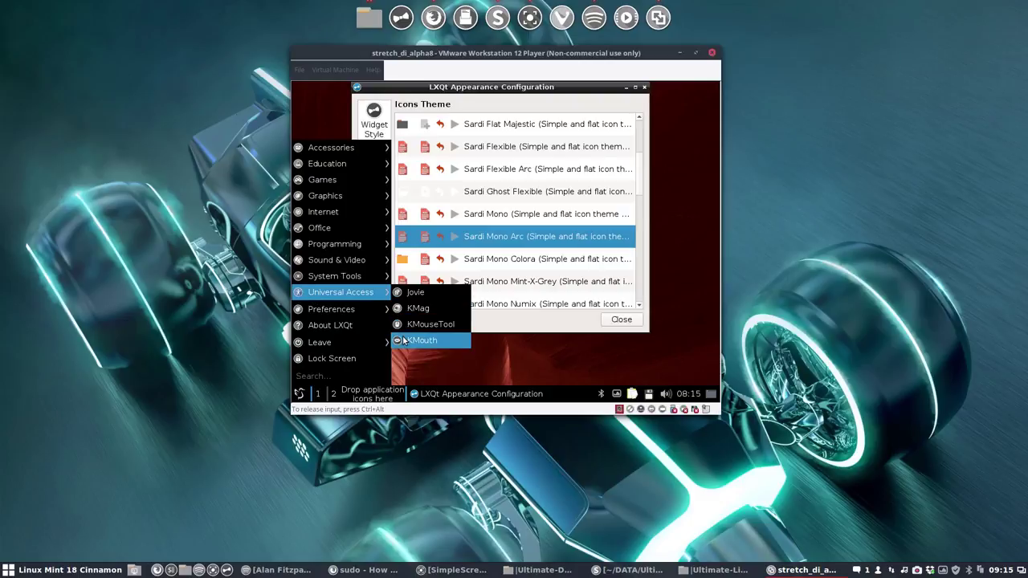
pyautogui.moveTo(330, 312)
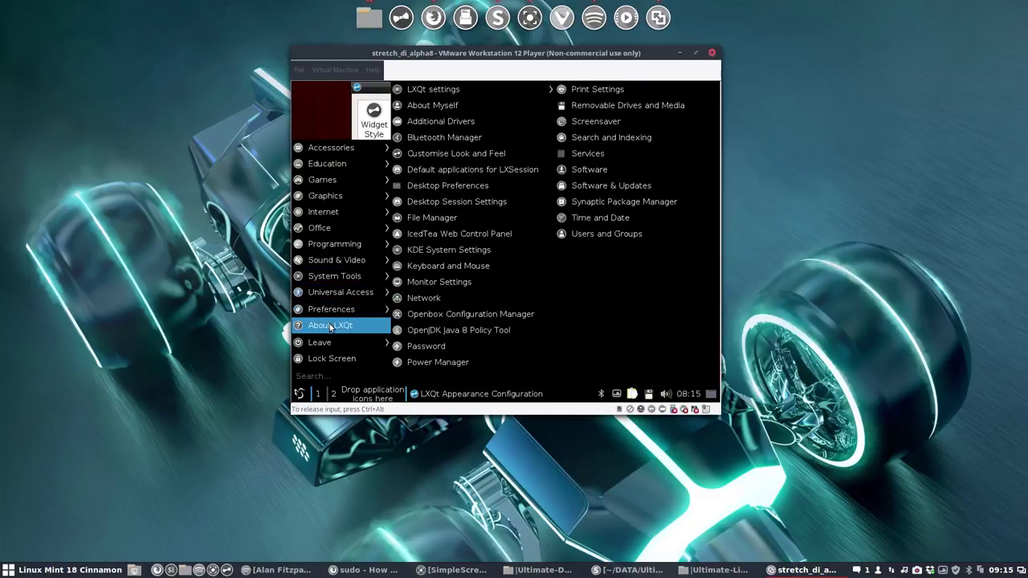
pyautogui.moveTo(328, 344)
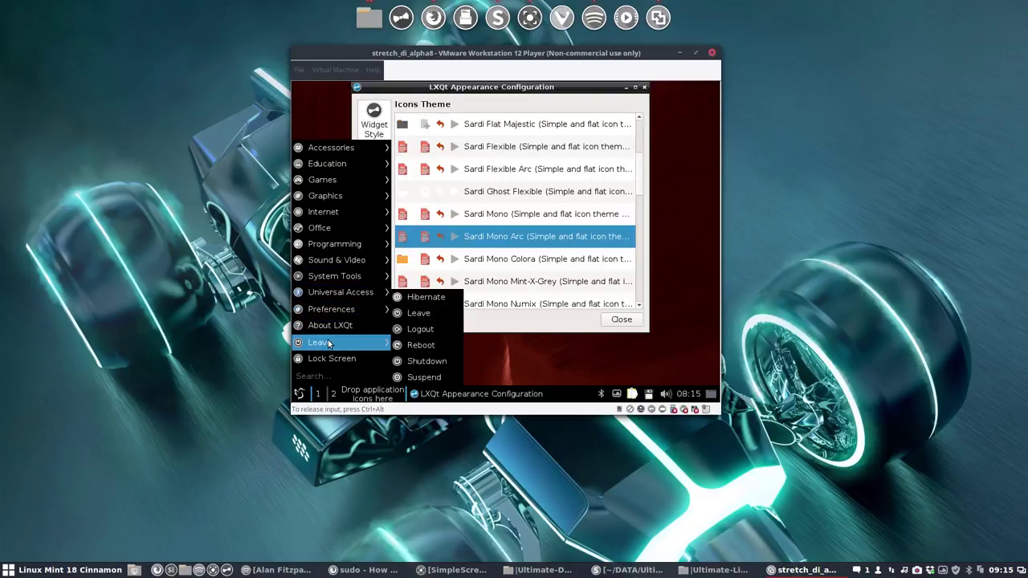
pyautogui.moveTo(333, 287)
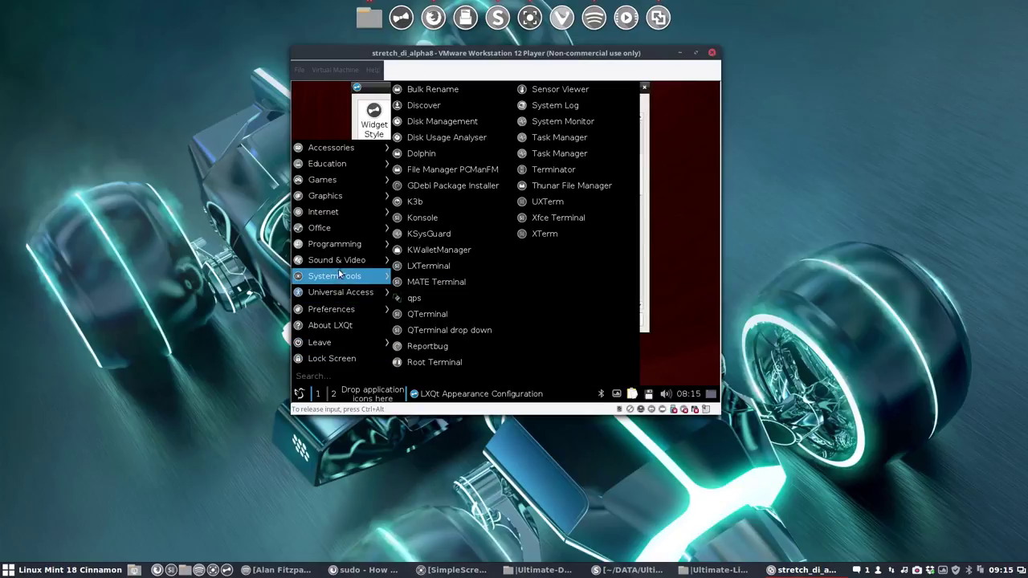
pyautogui.moveTo(345, 264)
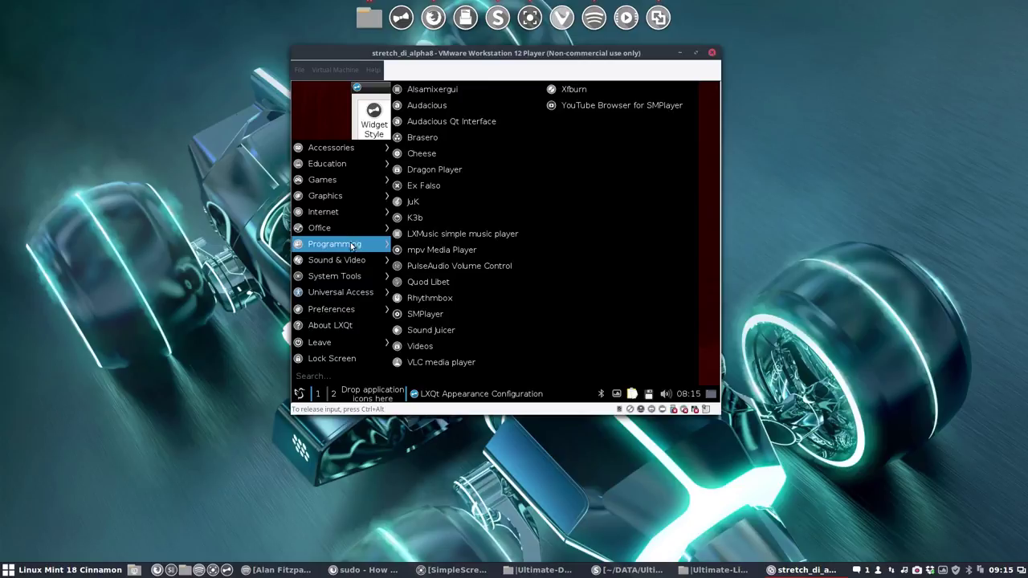
pyautogui.moveTo(351, 243)
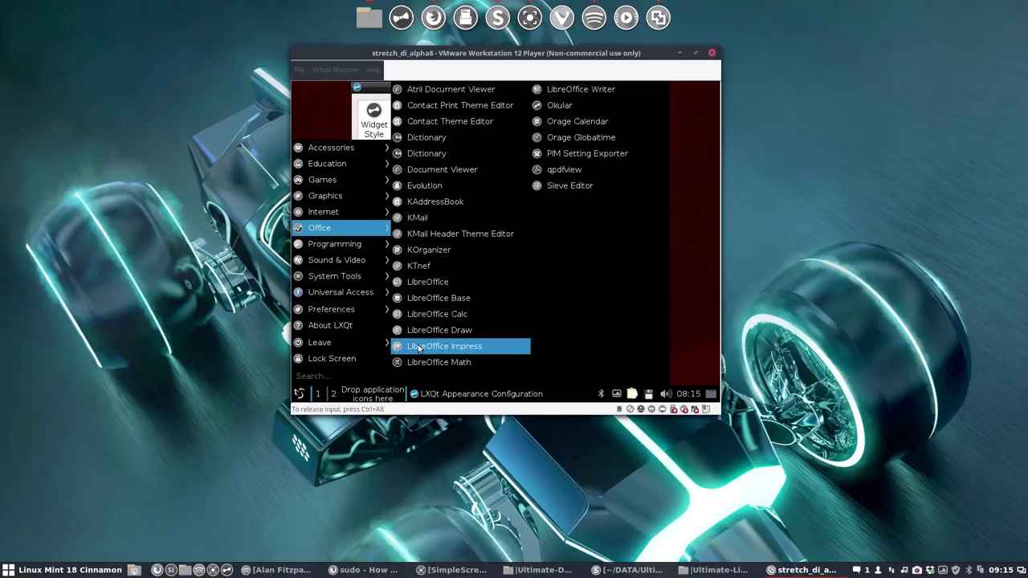
pyautogui.moveTo(363, 213)
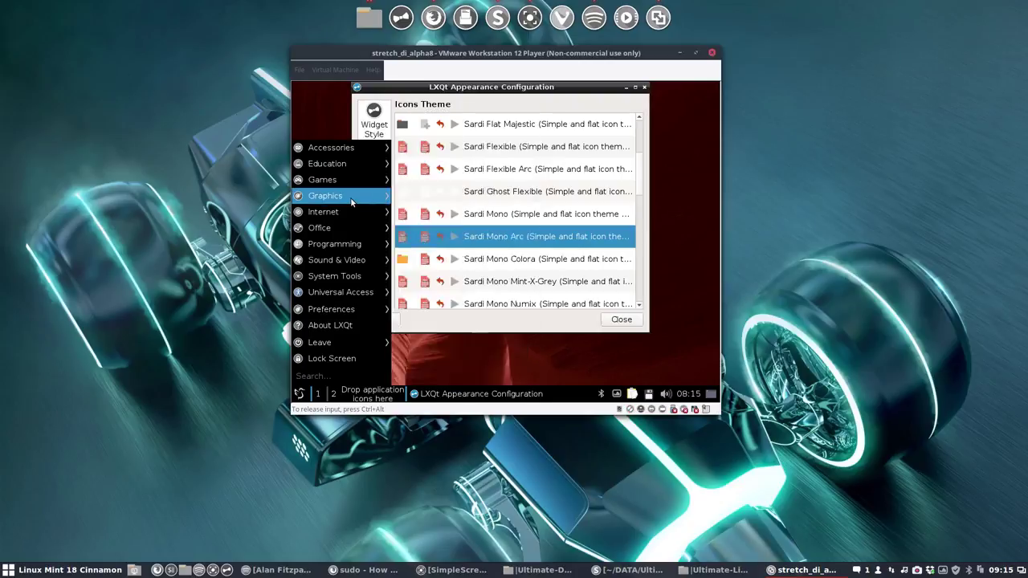
pyautogui.moveTo(350, 184)
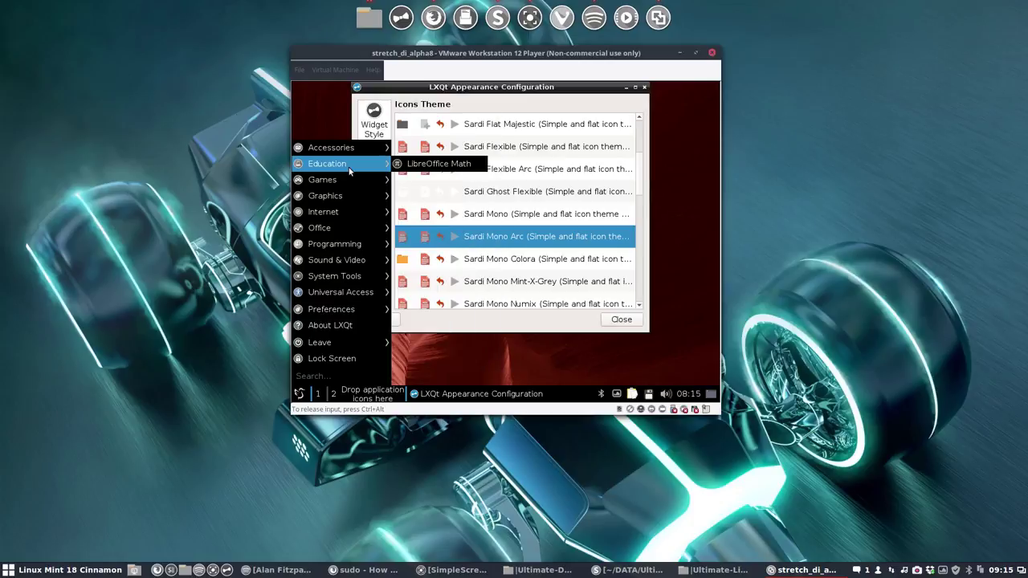
pyautogui.moveTo(354, 152)
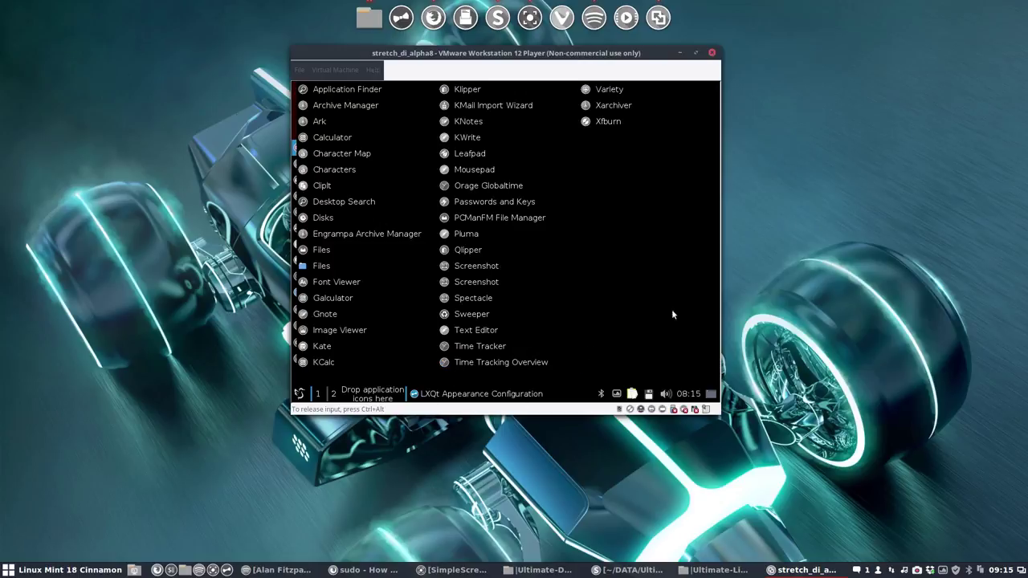
pyautogui.press('Escape')
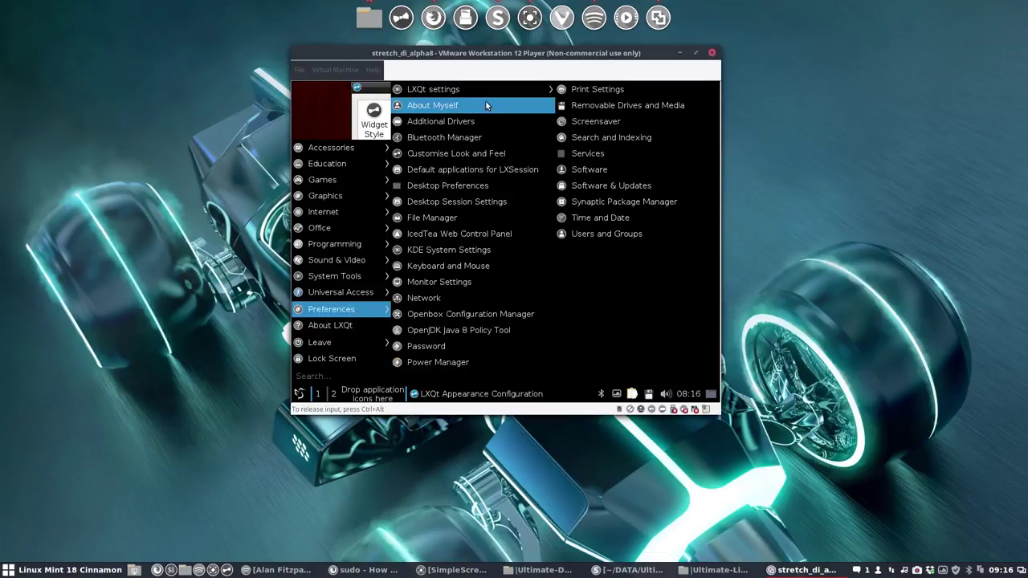
pyautogui.moveTo(491, 91)
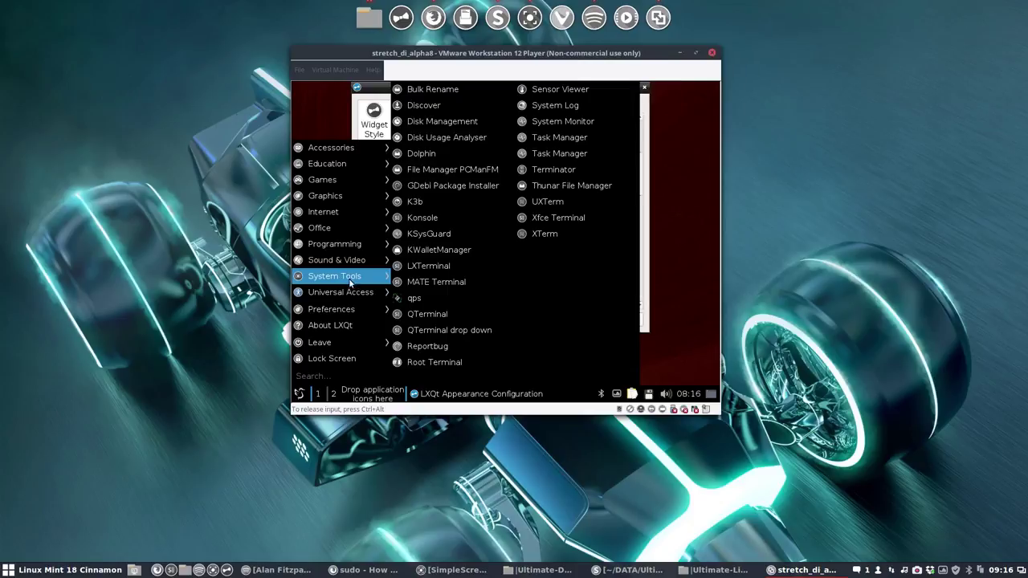
pyautogui.moveTo(352, 265)
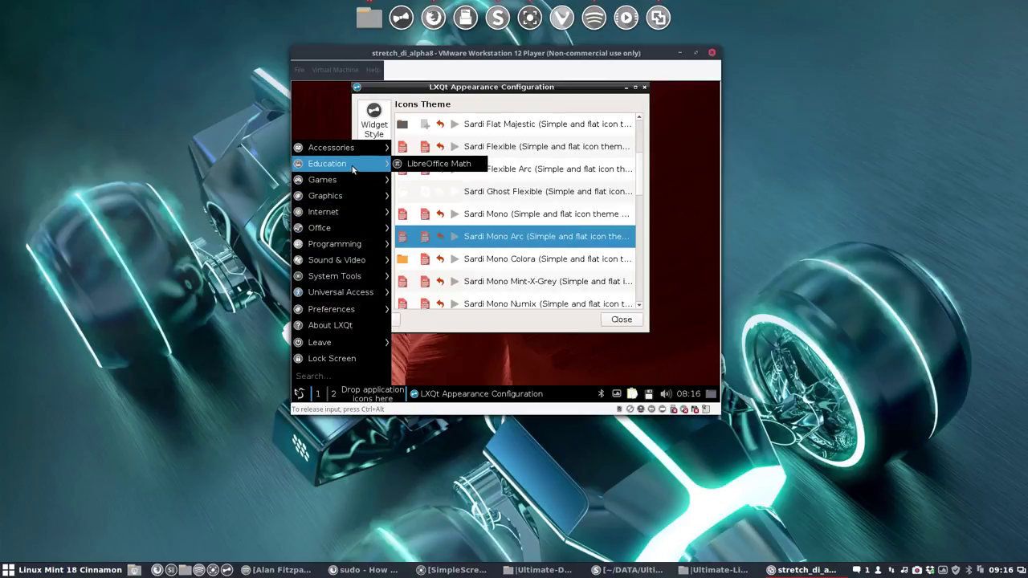
# Step: Close the appearance dialog and log out of LXQt via Leave > Logout > Yes
pyautogui.click(698, 304)
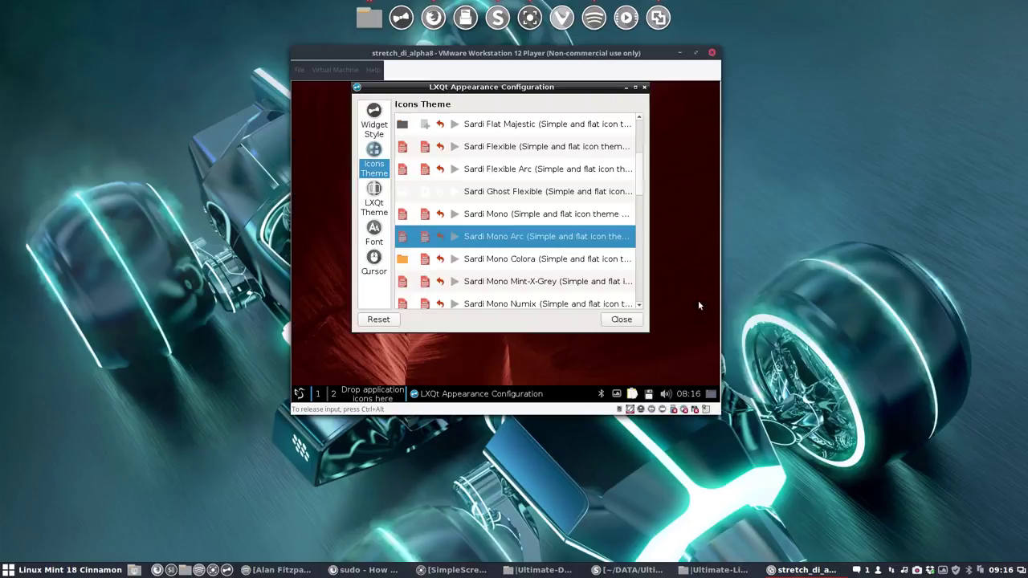
pyautogui.click(623, 319)
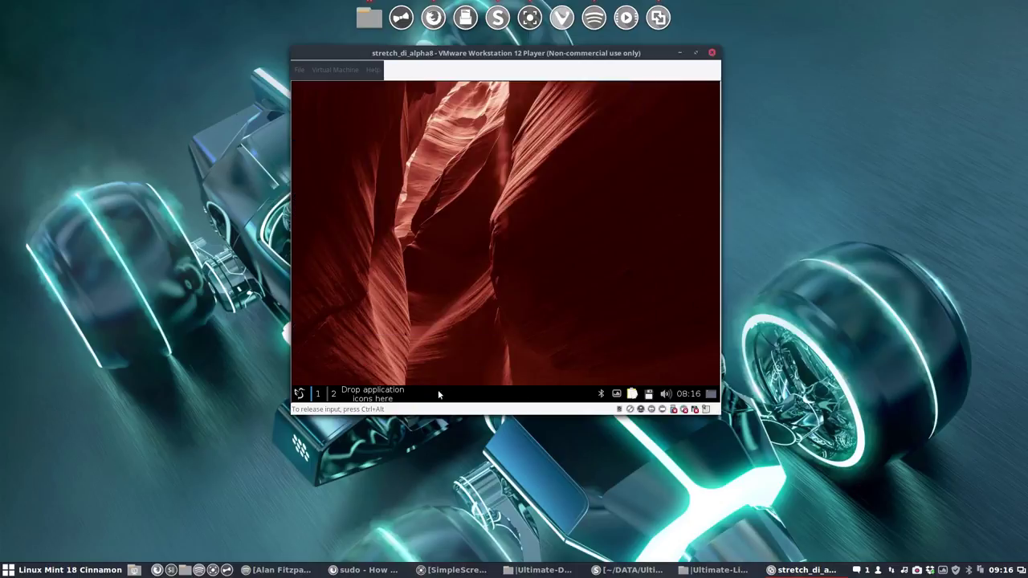
pyautogui.click(300, 393)
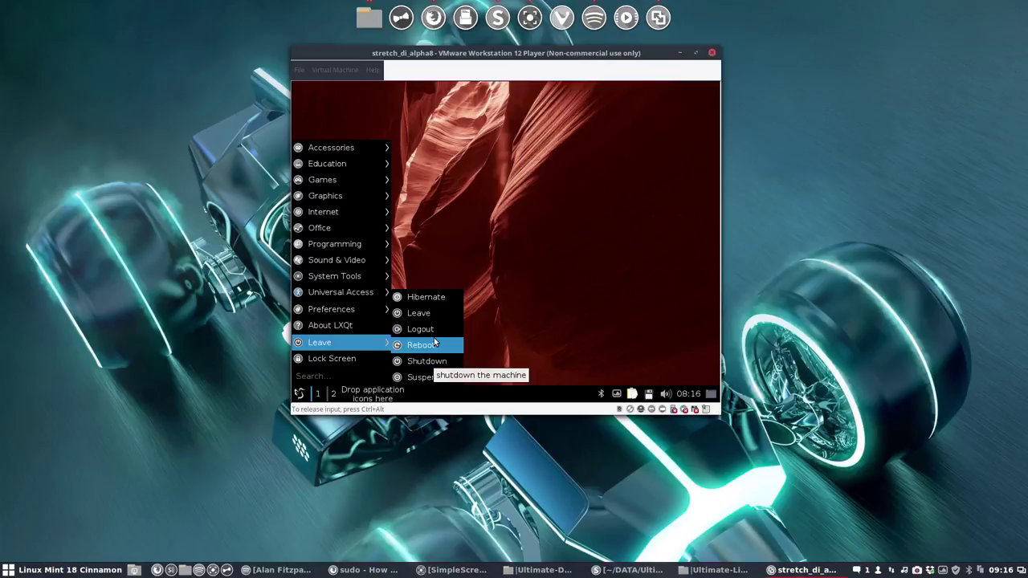
pyautogui.click(426, 330)
pyautogui.click(554, 256)
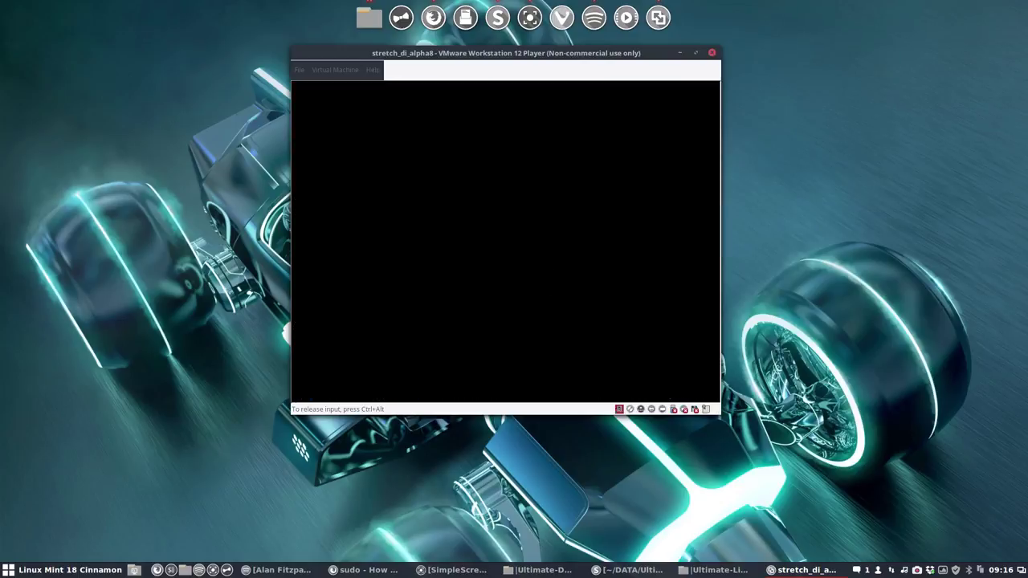
# Step: At the login screen, select the MATE session and sign in with the password
pyautogui.click(541, 252)
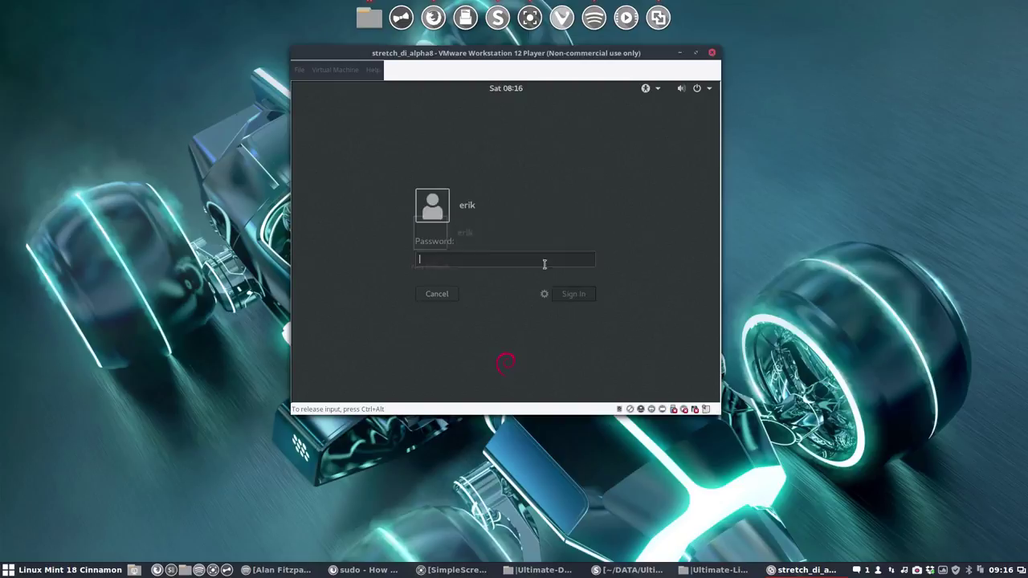
pyautogui.click(545, 294)
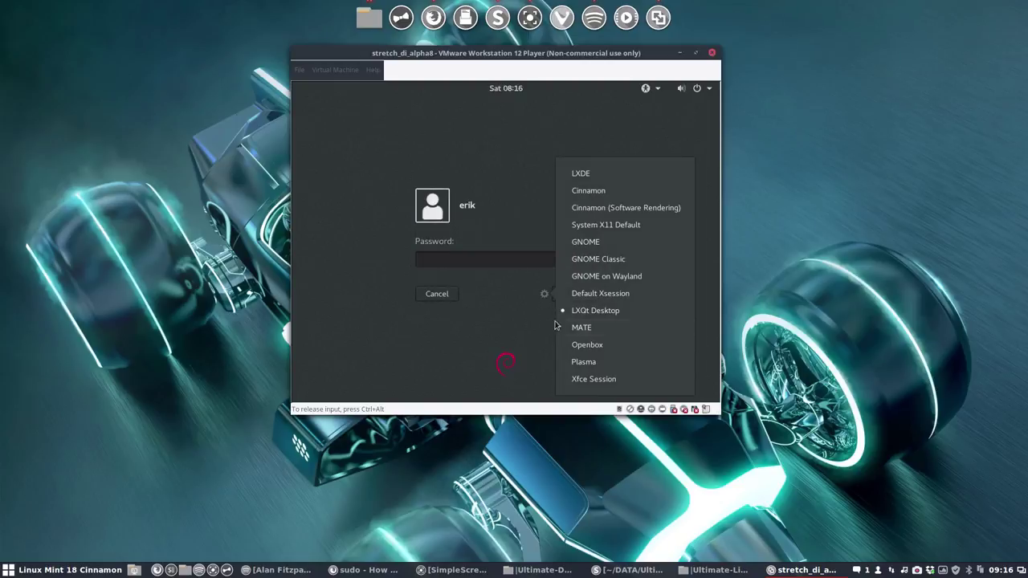
pyautogui.click(583, 328)
pyautogui.write('•')
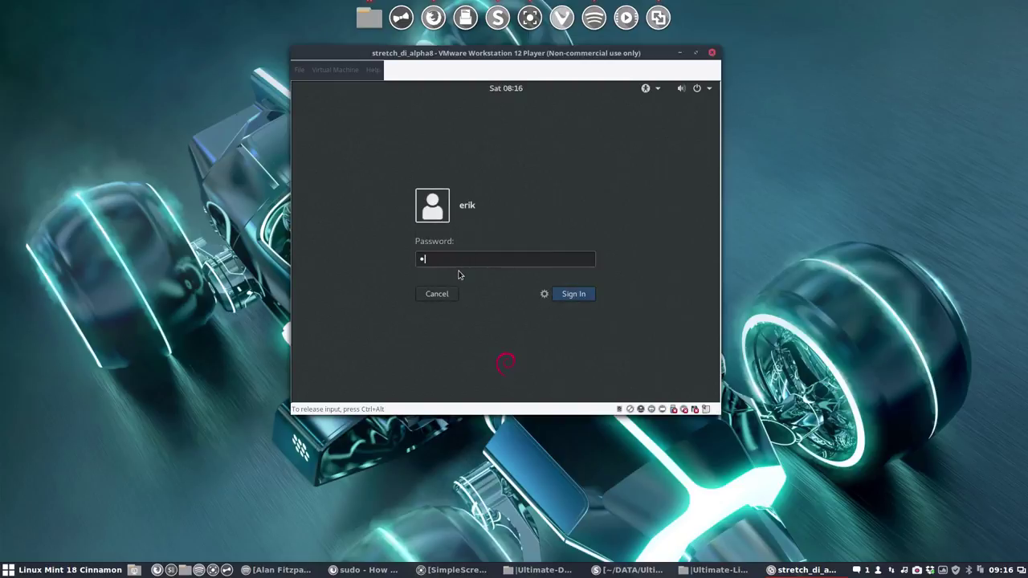
pyautogui.write('••')
pyautogui.press('Return')
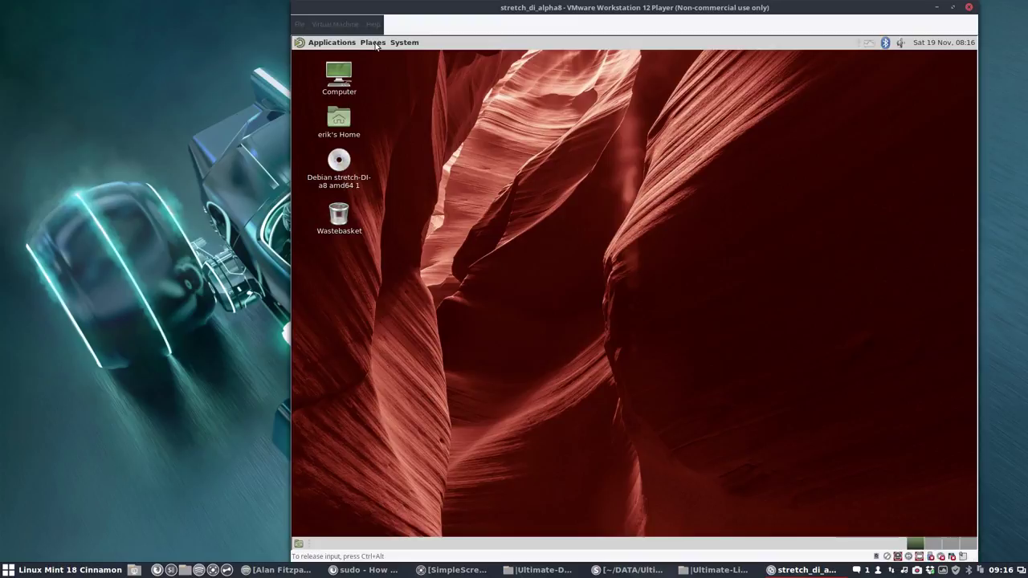
# Step: Move the VM window left and open MATE's Appearance preferences from the System menu
pyautogui.moveTo(634, 15); pyautogui.dragTo(486, 15)
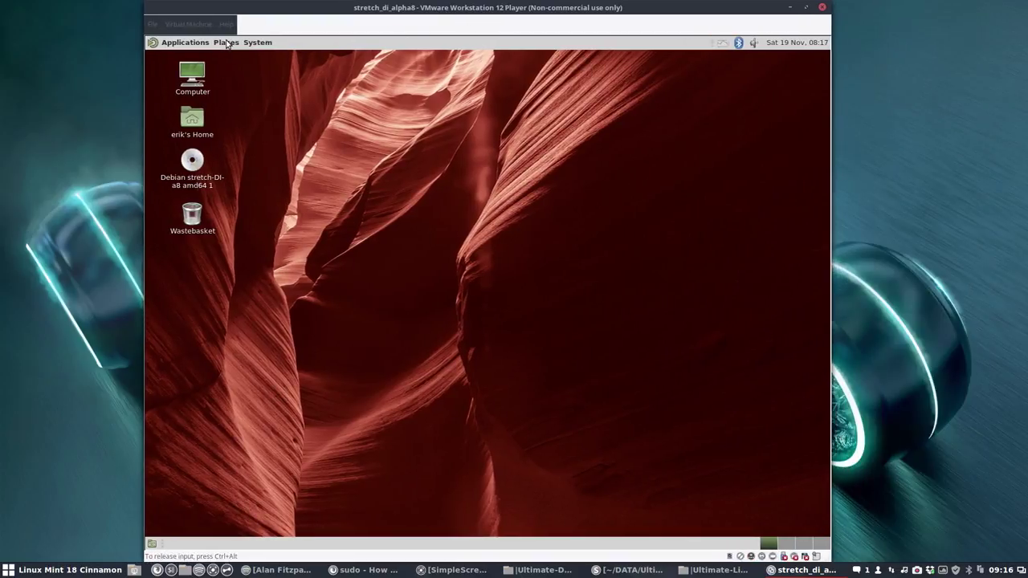
pyautogui.click(257, 41)
pyautogui.moveTo(273, 60)
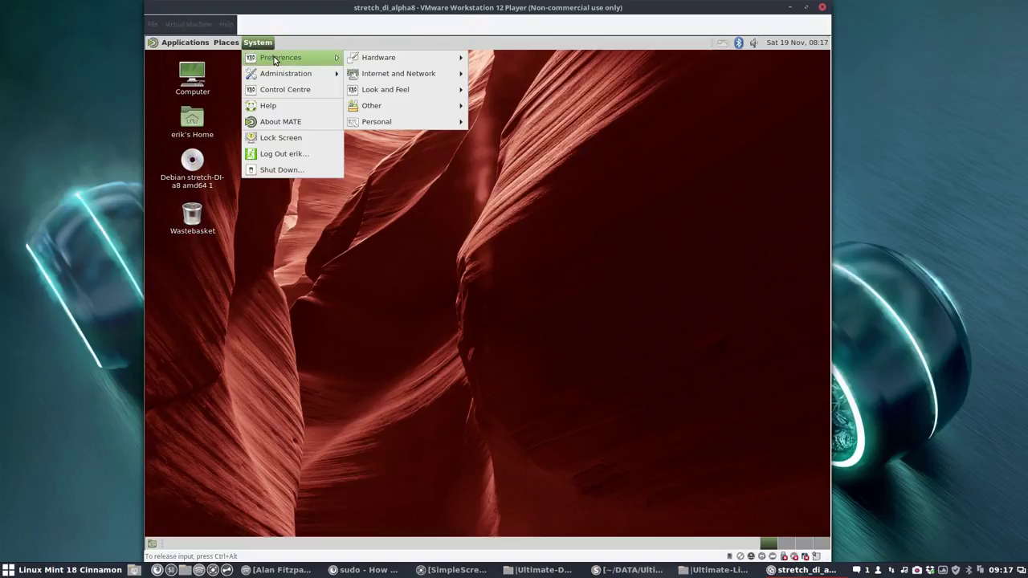
pyautogui.moveTo(404, 91)
pyautogui.click(498, 92)
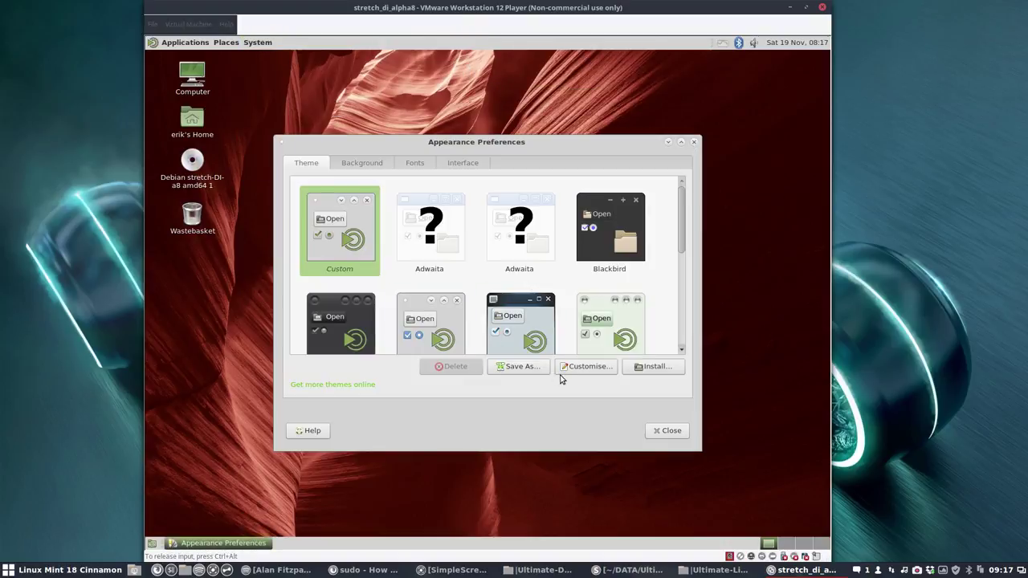
# Step: In Customise Theme > Icons, pick Sardi Flexible Arc and close both dialogs
pyautogui.click(584, 370)
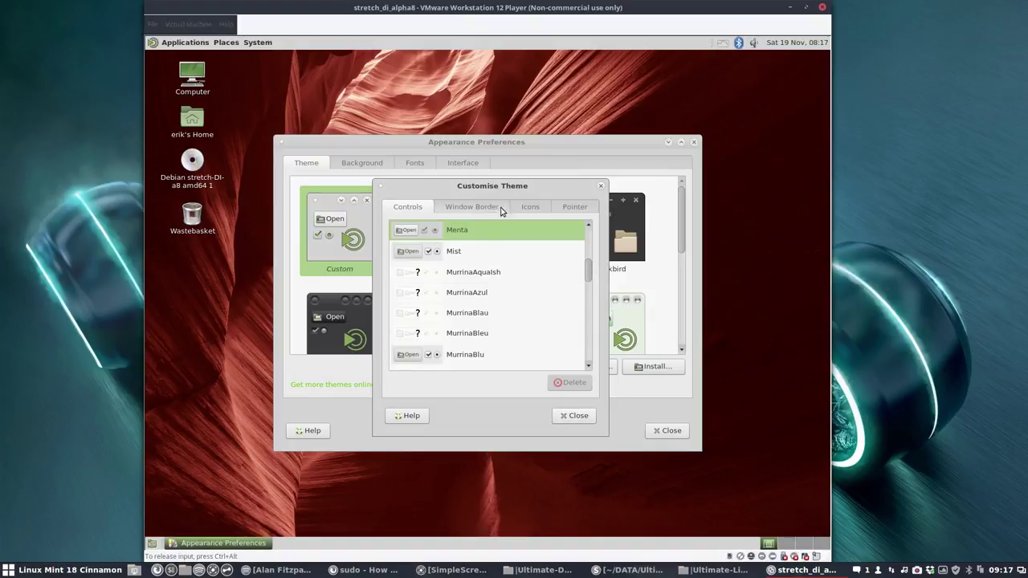
pyautogui.click(529, 207)
pyautogui.scroll(-5, 471, 289)
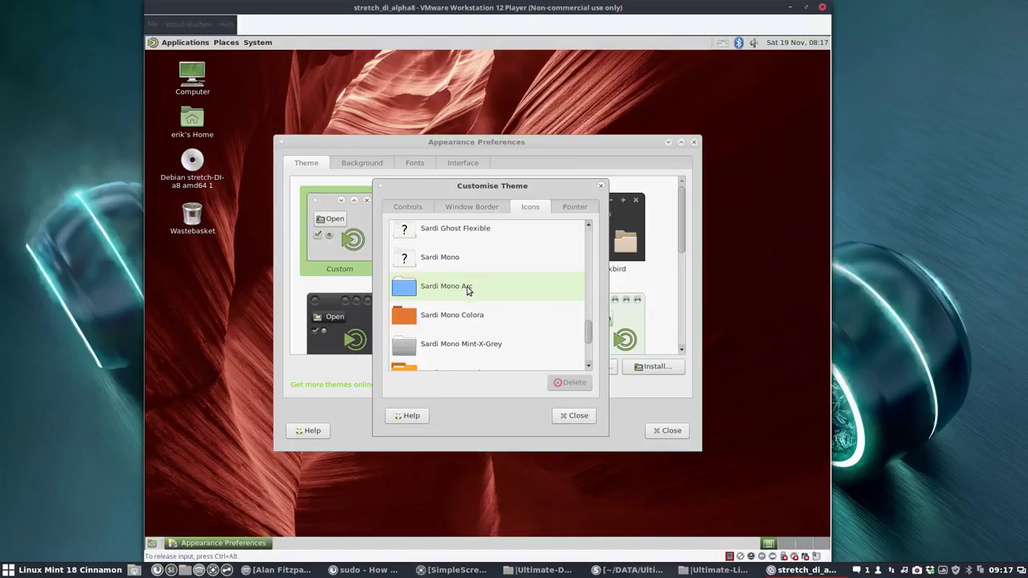
pyautogui.click(426, 258)
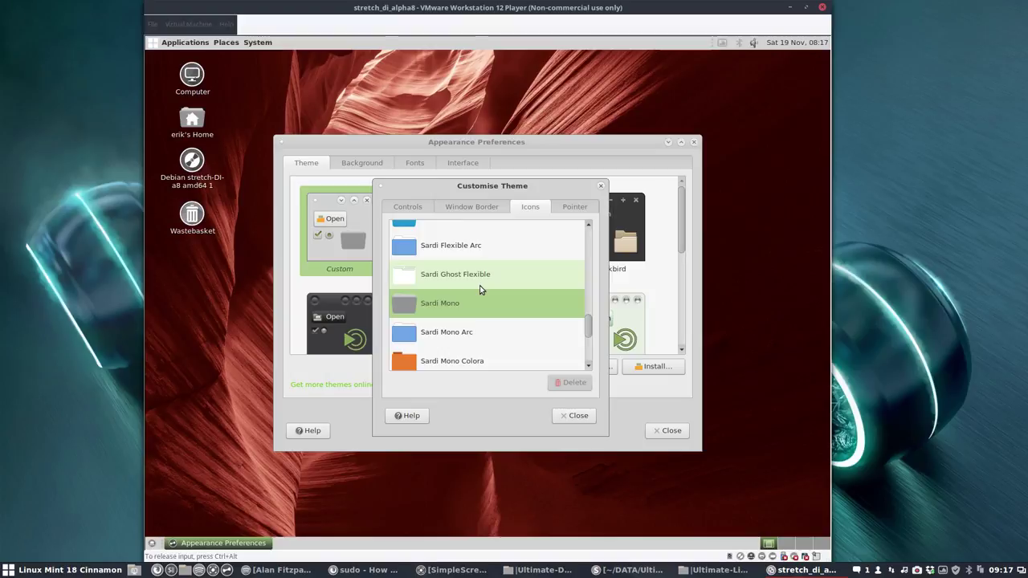
pyautogui.click(444, 268)
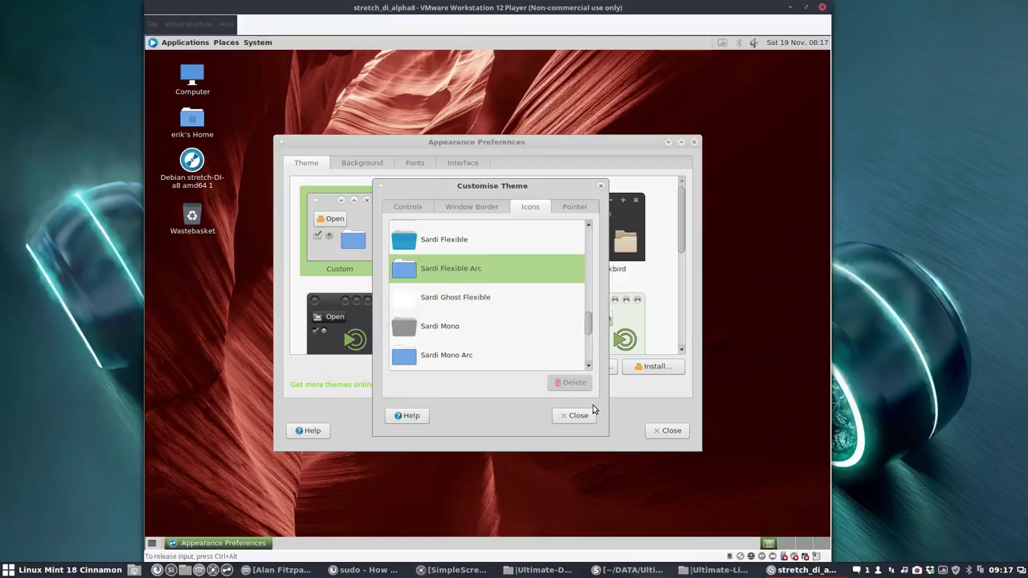
pyautogui.click(594, 411)
pyautogui.click(665, 432)
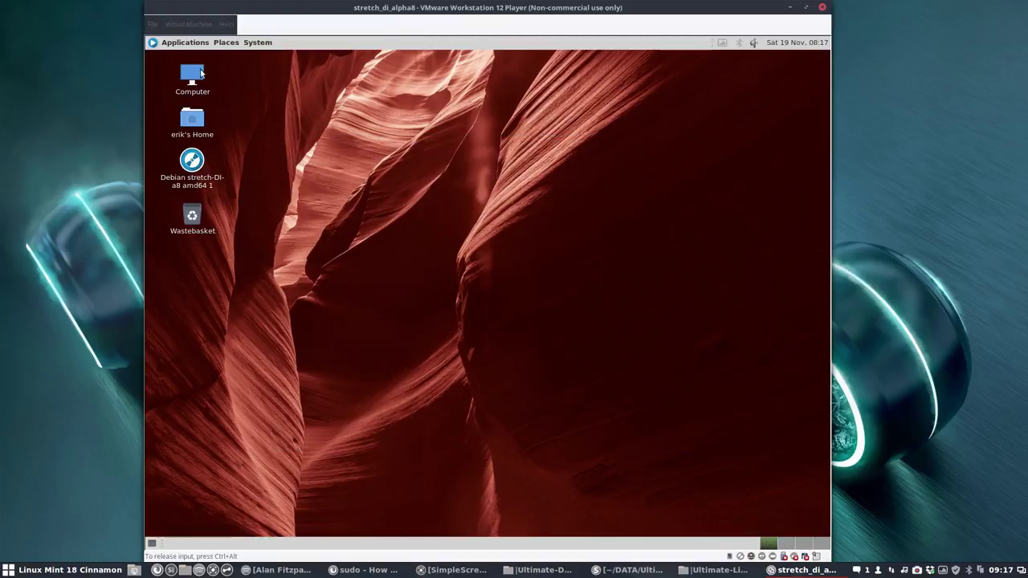
# Step: Browse the Applications menu categories to see the installed programs
pyautogui.click(180, 42)
pyautogui.moveTo(179, 63)
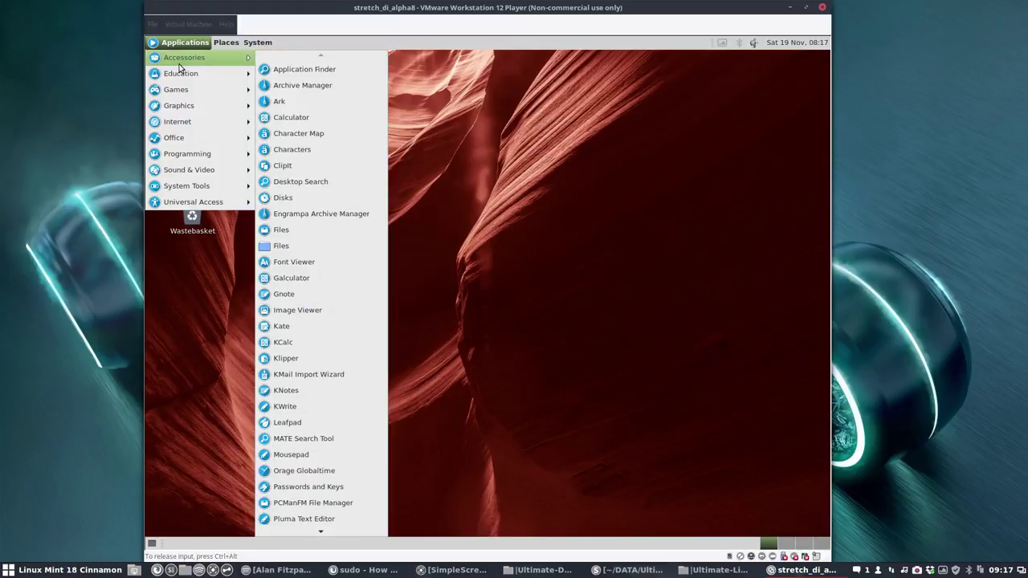
pyautogui.scroll(-1, 303, 486)
pyautogui.scroll(-5, 302, 498)
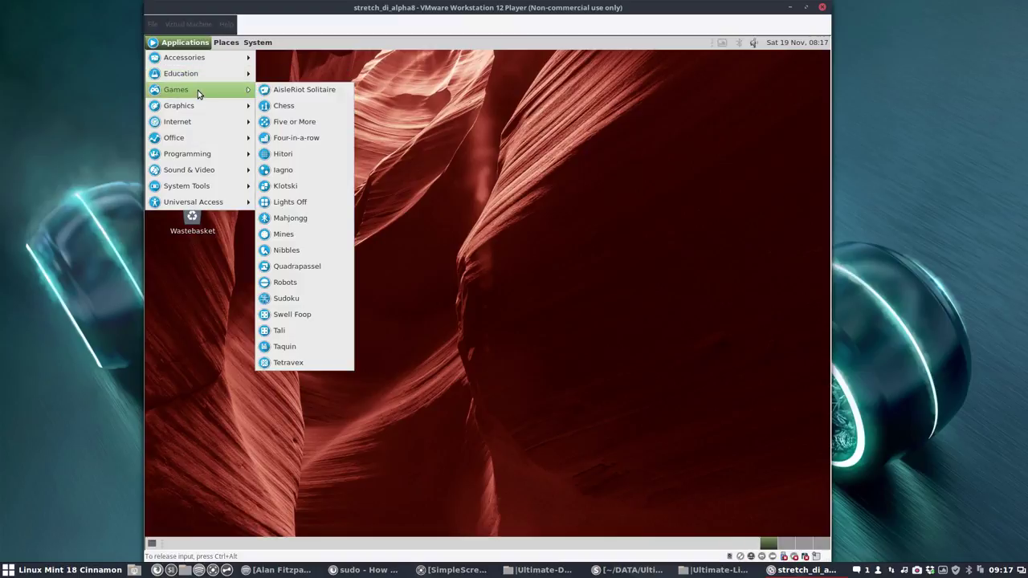
pyautogui.moveTo(196, 122)
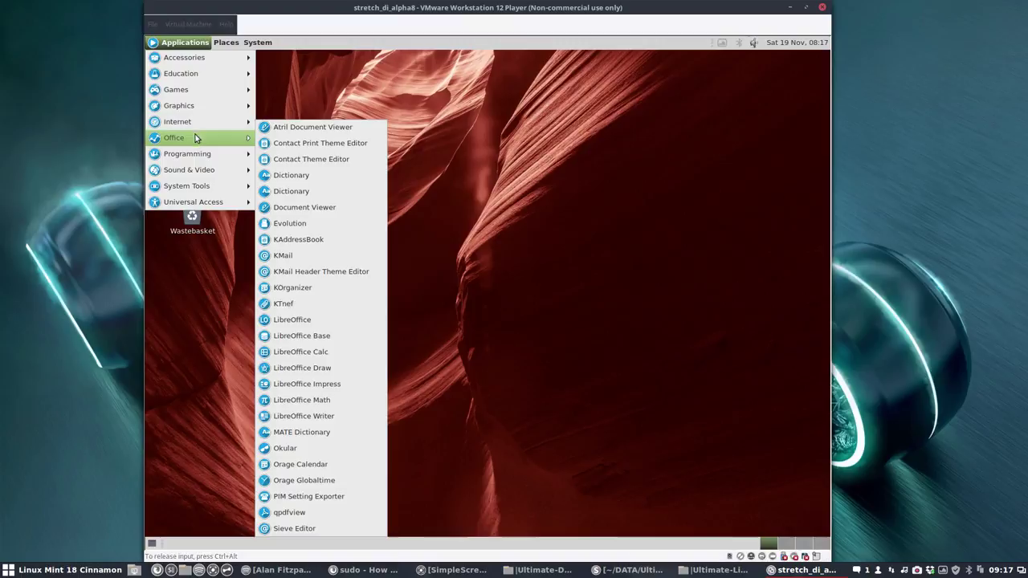
pyautogui.moveTo(195, 157)
pyautogui.moveTo(193, 176)
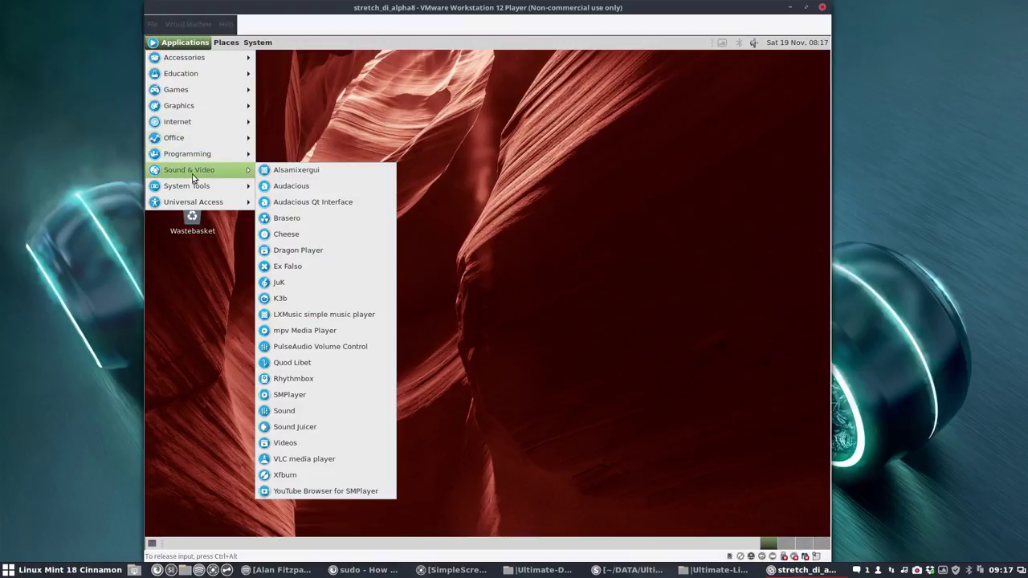
pyautogui.moveTo(193, 195)
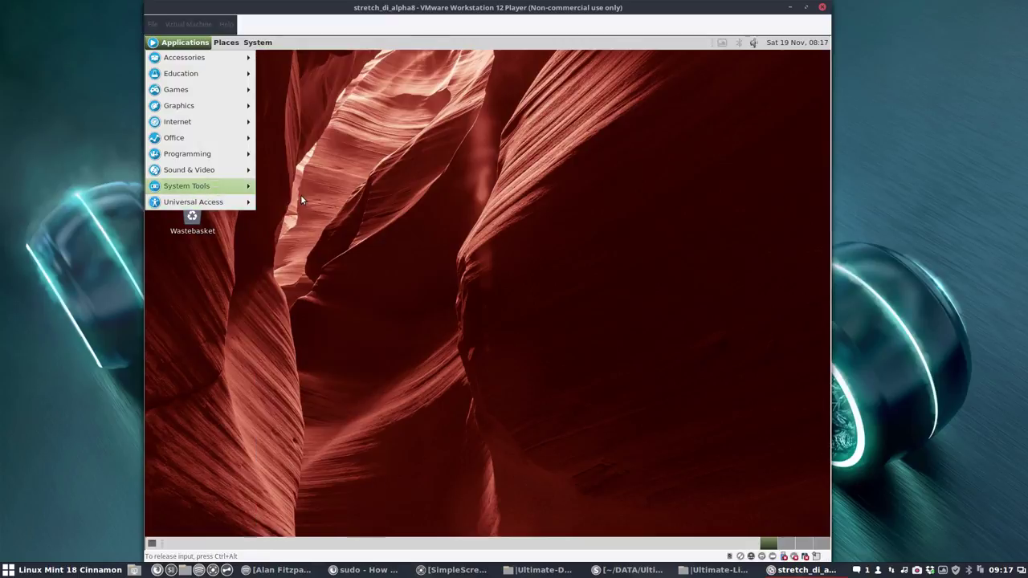
pyautogui.moveTo(227, 193)
pyautogui.scroll(-1, 291, 222)
pyautogui.scroll(-3, 291, 223)
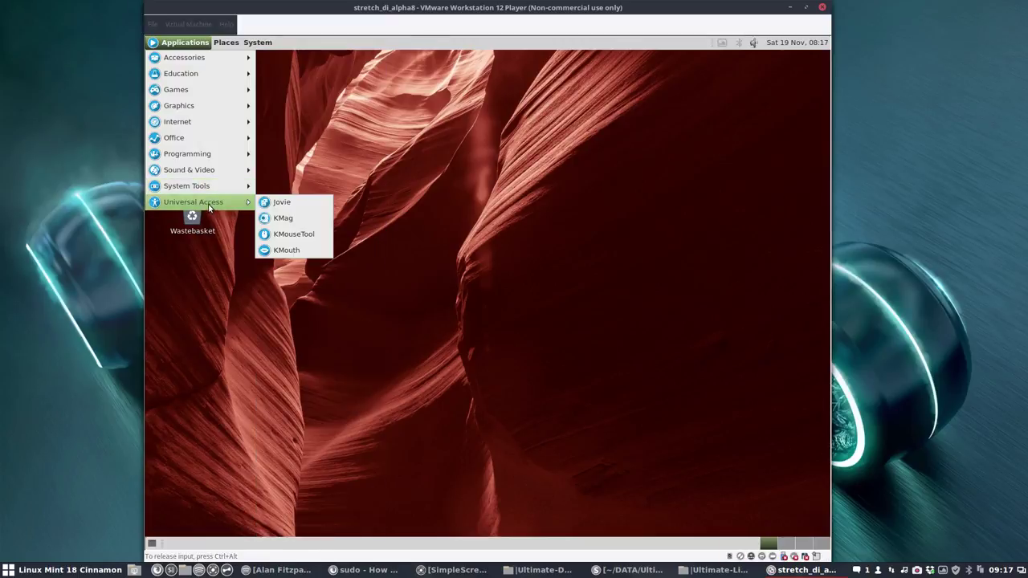
# Step: Look through the Places menu, then the System > Preferences submenus
pyautogui.moveTo(226, 46)
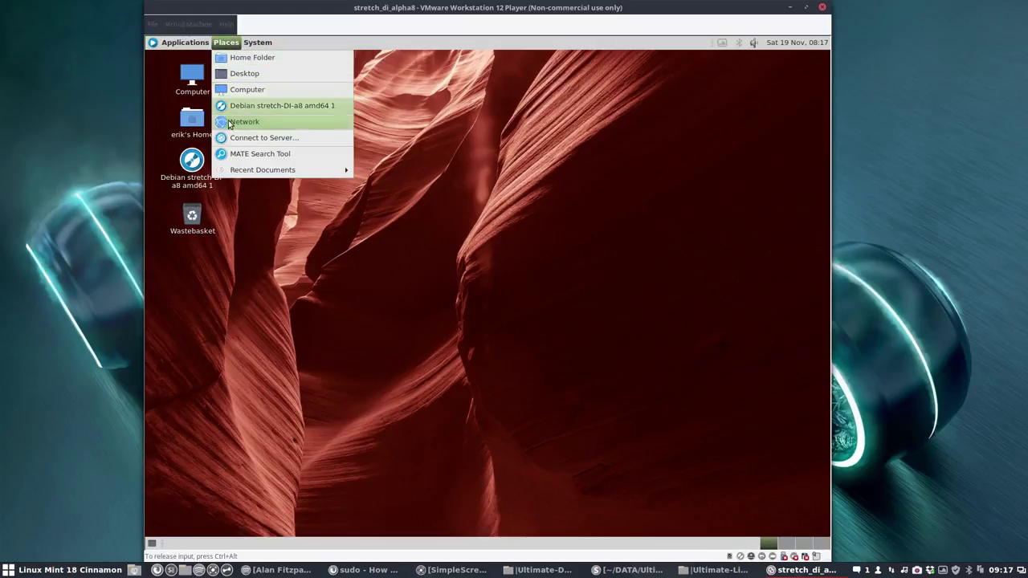
pyautogui.moveTo(238, 170)
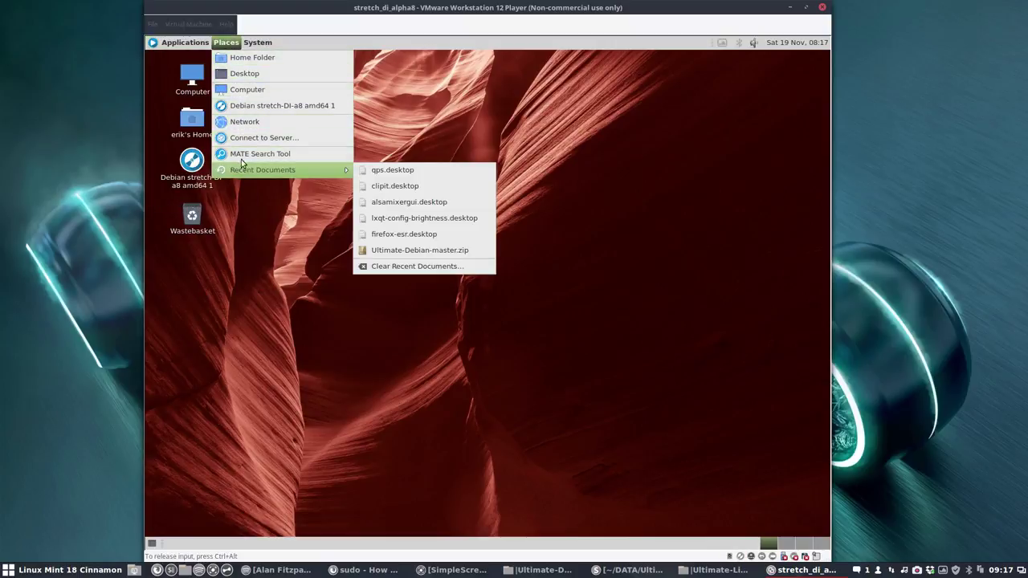
pyautogui.click(252, 48)
pyautogui.click(251, 47)
pyautogui.moveTo(290, 57)
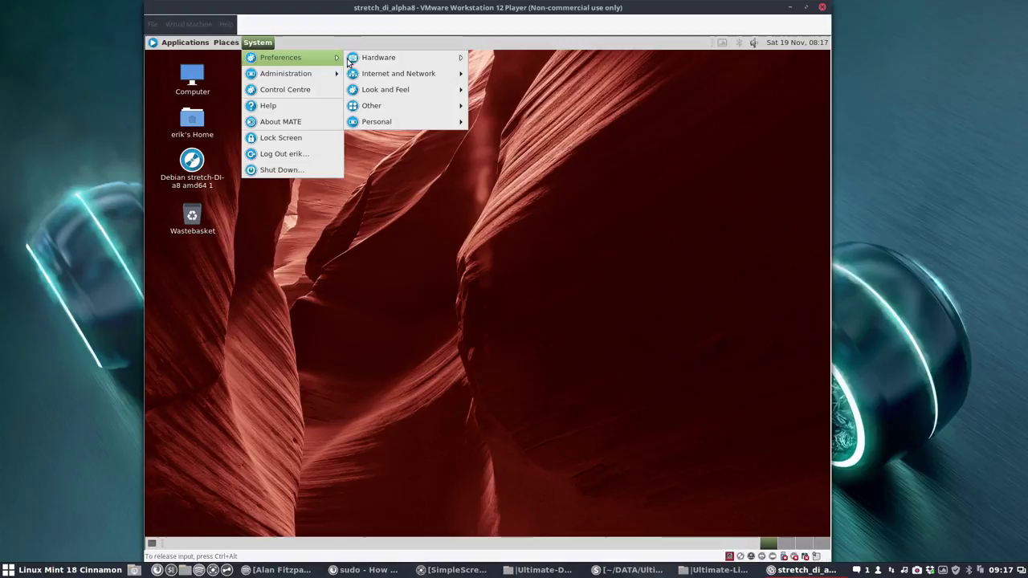
pyautogui.moveTo(402, 62)
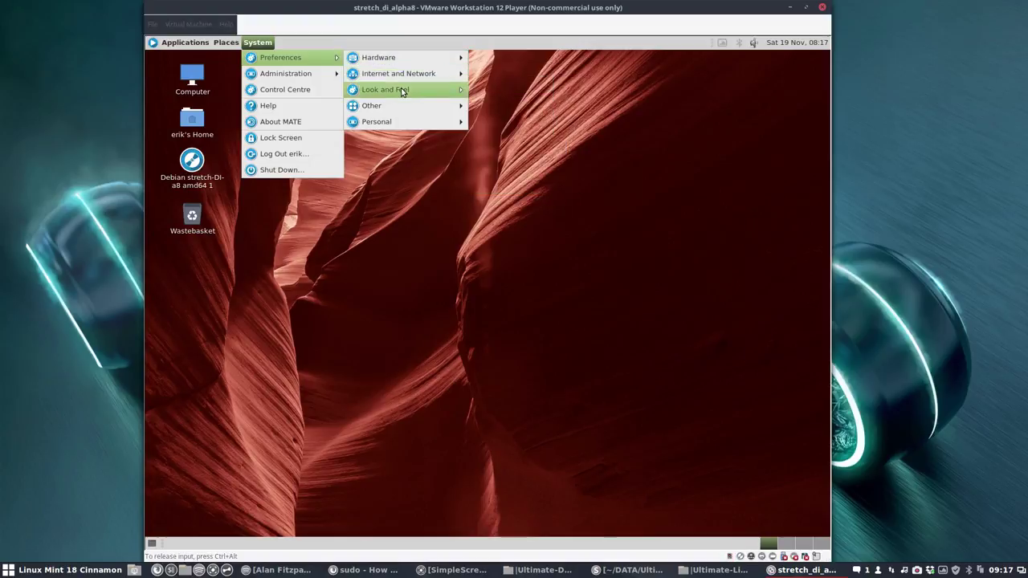
pyautogui.moveTo(402, 92)
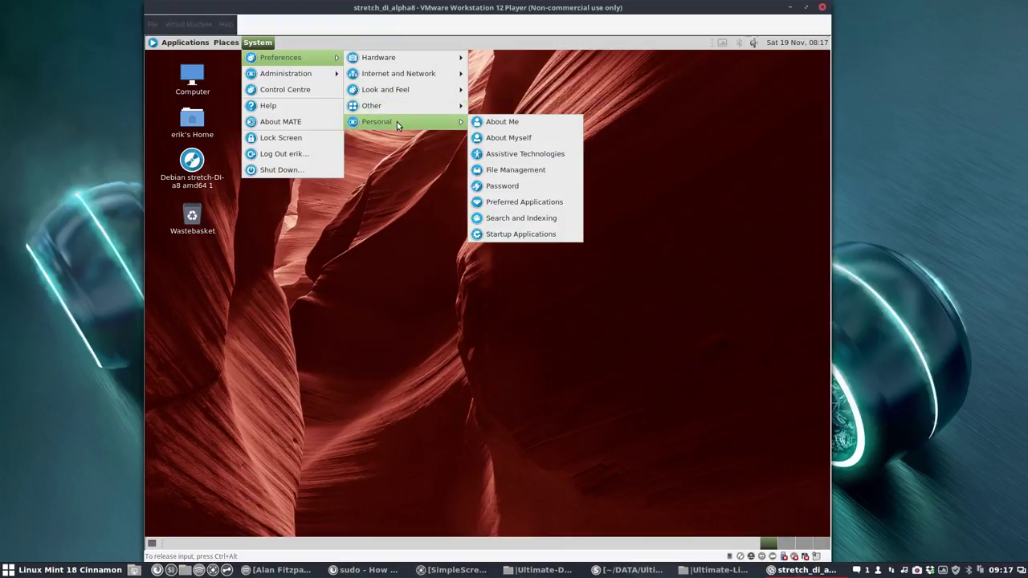
pyautogui.moveTo(309, 74)
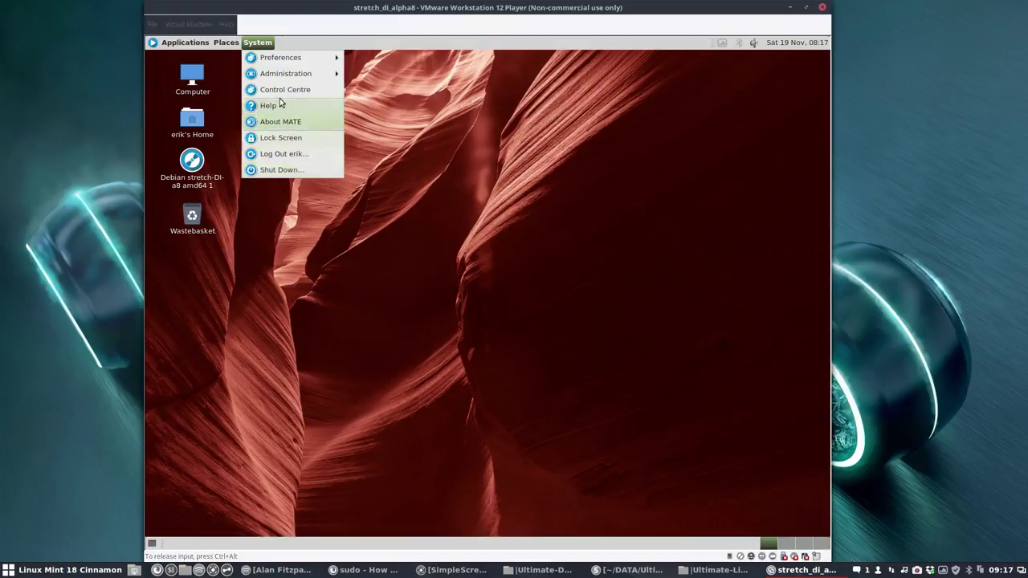
pyautogui.click(325, 90)
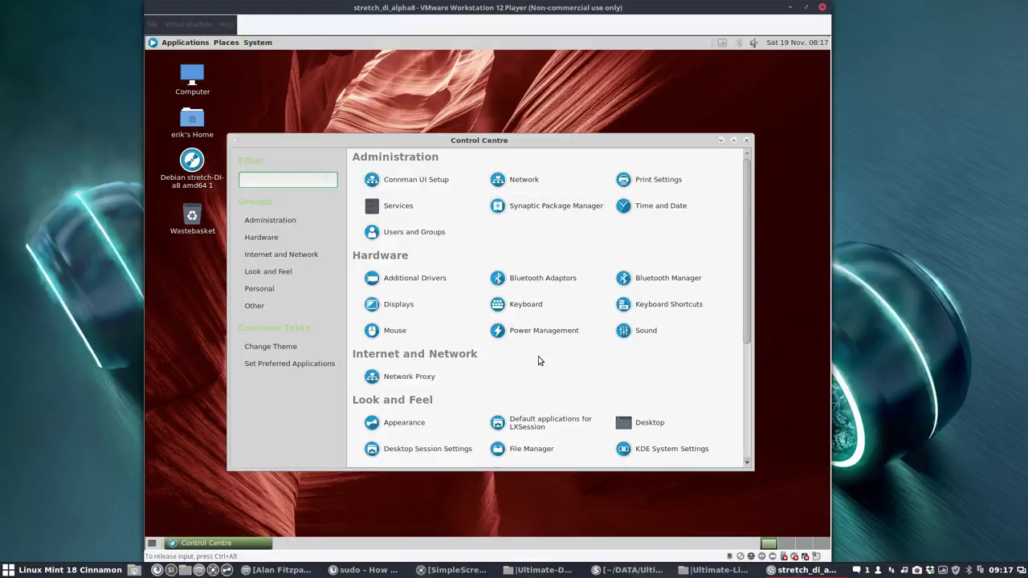
pyautogui.scroll(-3, 540, 360)
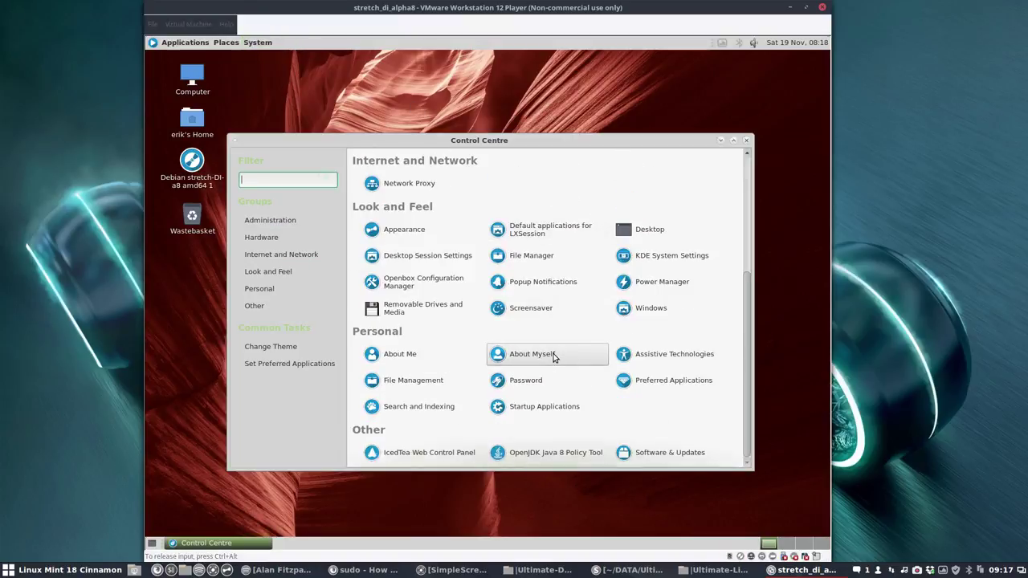
pyautogui.scroll(3, 553, 358)
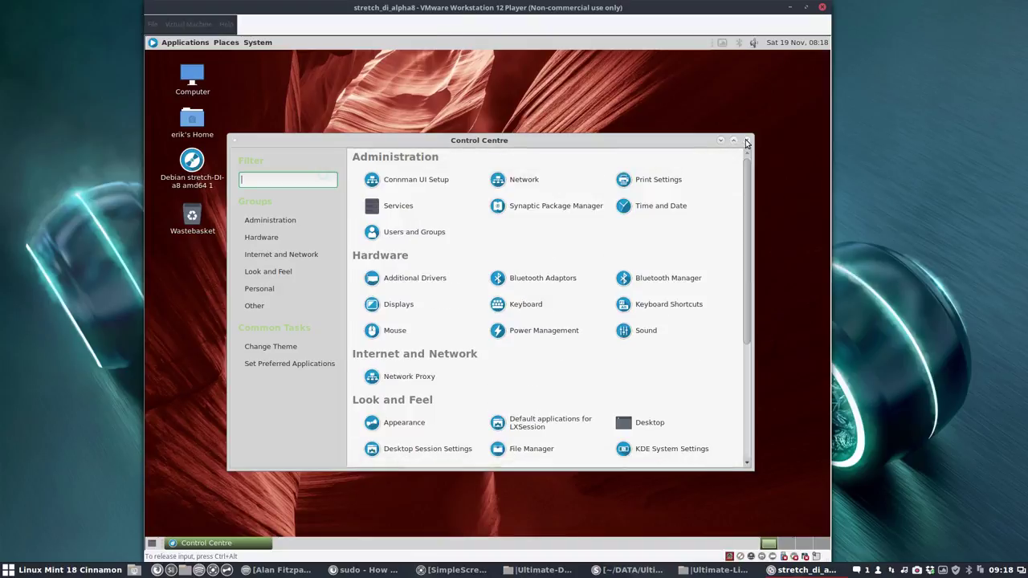
pyautogui.click(746, 139)
pyautogui.click(257, 42)
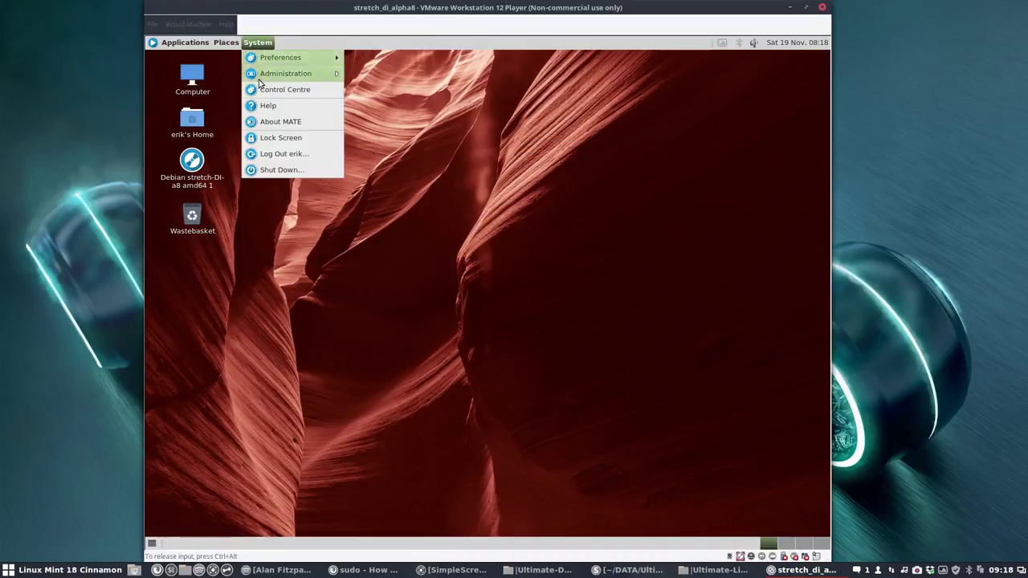
# Step: Log out of MATE and sign back in to the user account with the Openbox session
pyautogui.click(281, 153)
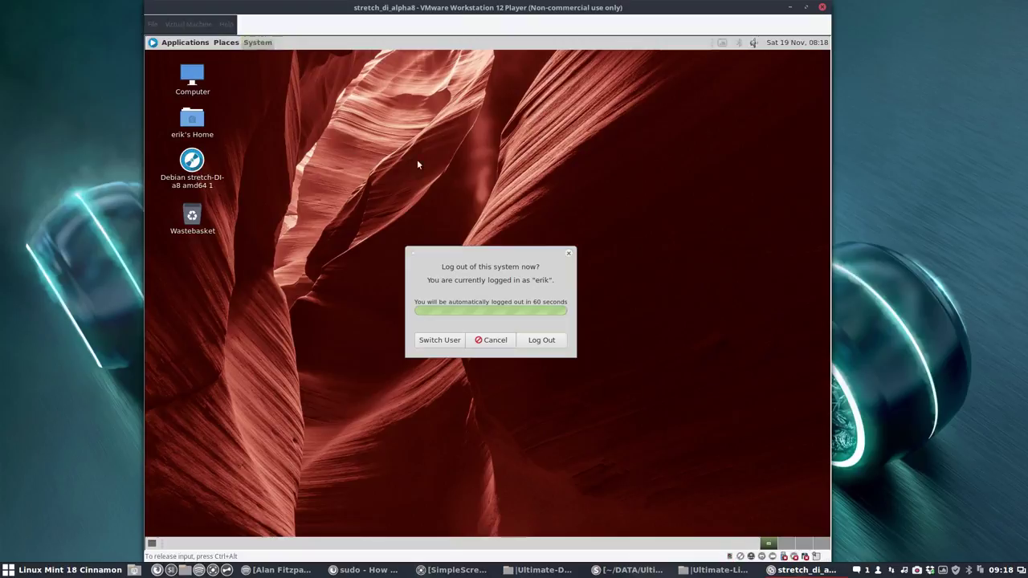
pyautogui.click(553, 341)
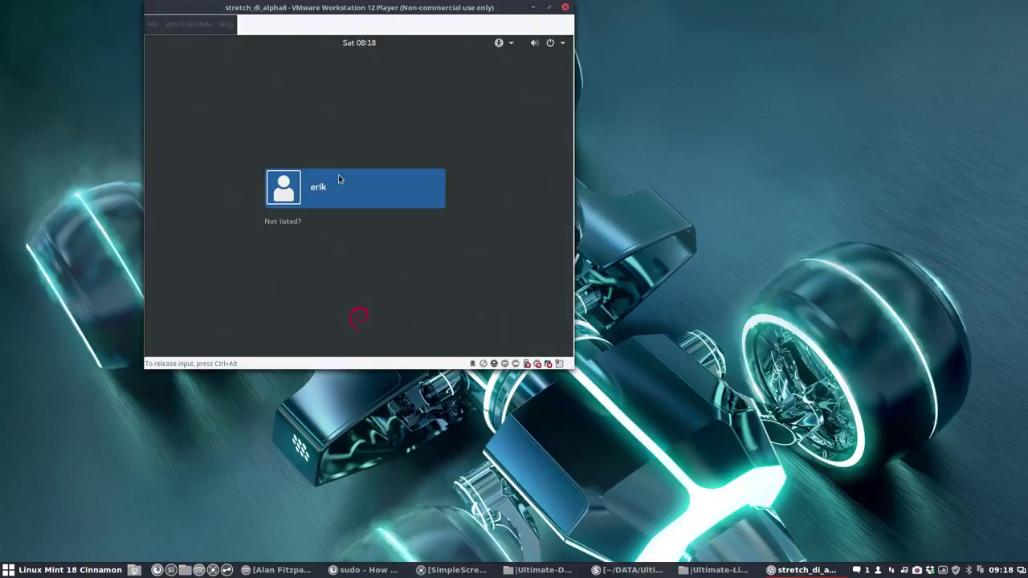
pyautogui.click(340, 183)
pyautogui.click(396, 249)
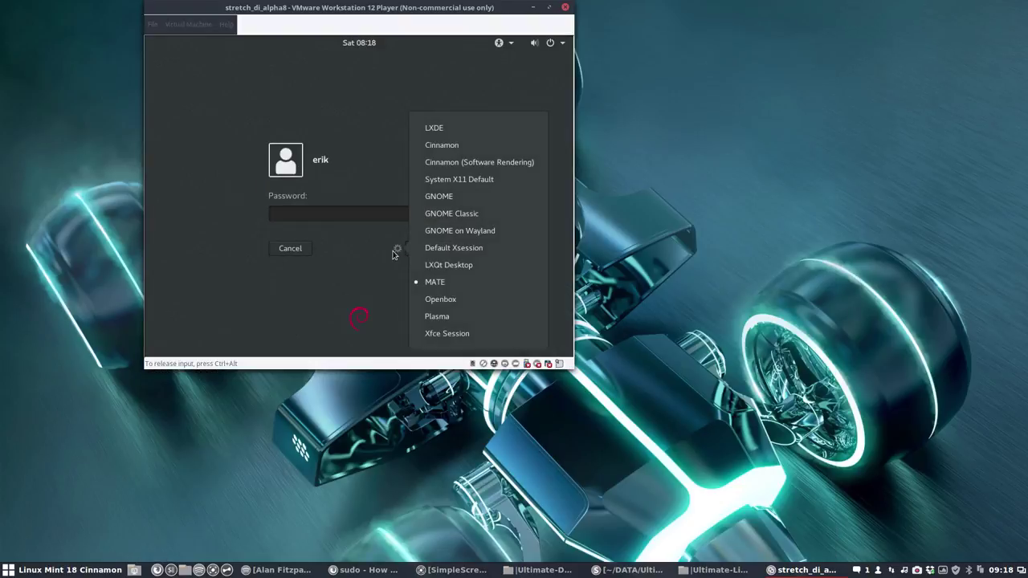
pyautogui.click(440, 299)
pyautogui.write('••••')
pyautogui.press('Return')
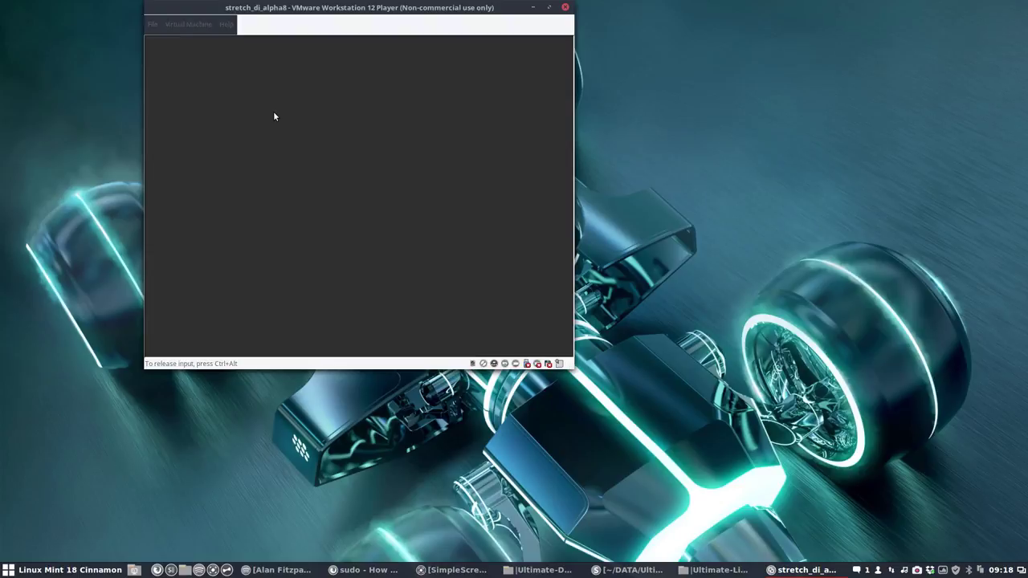
# Step: Exit Openbox from its desktop right-click menu and confirm the exit
pyautogui.rightClick(360, 215)
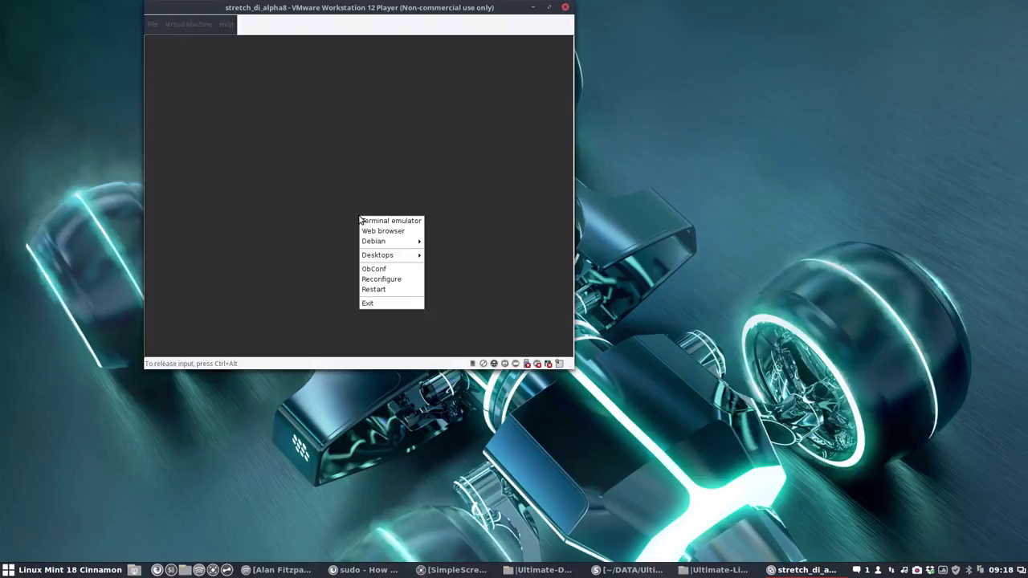
pyautogui.moveTo(406, 241)
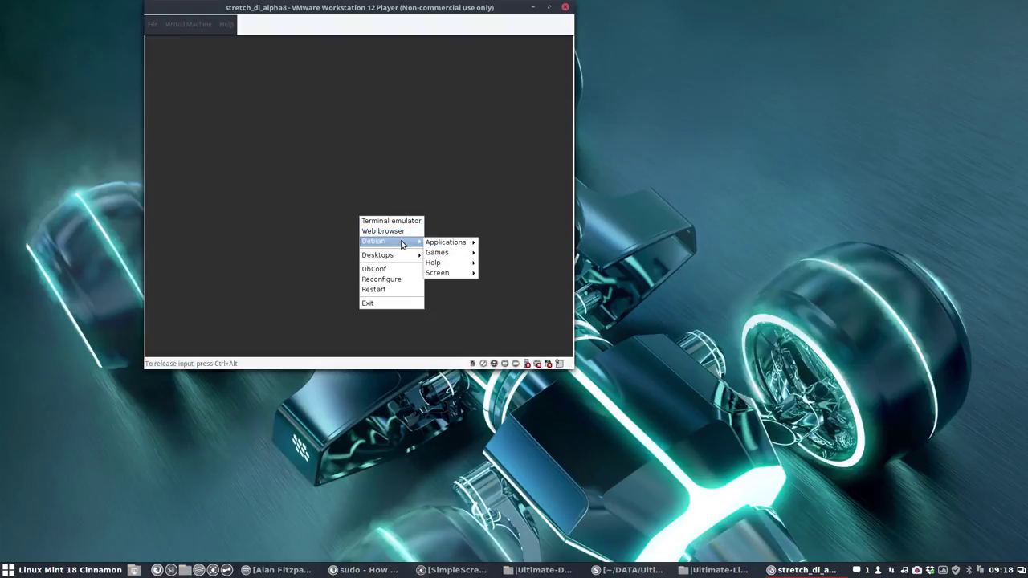
pyautogui.moveTo(448, 242)
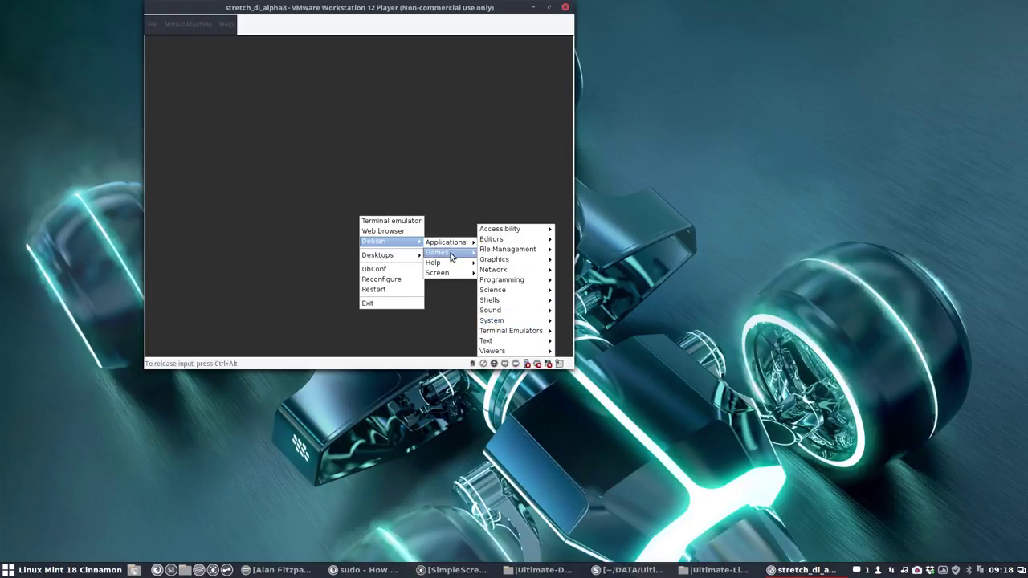
pyautogui.moveTo(450, 264)
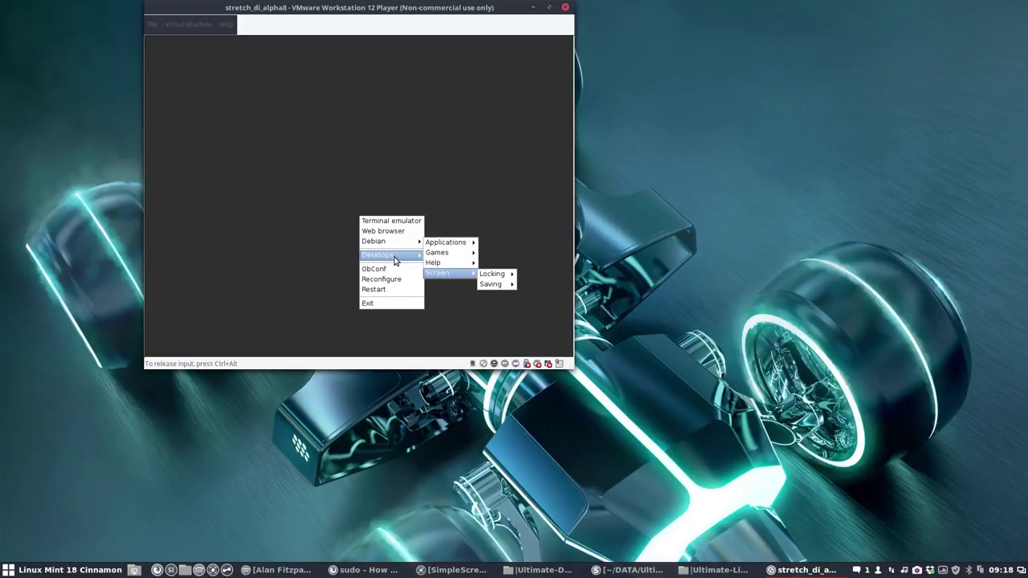
pyautogui.click(377, 305)
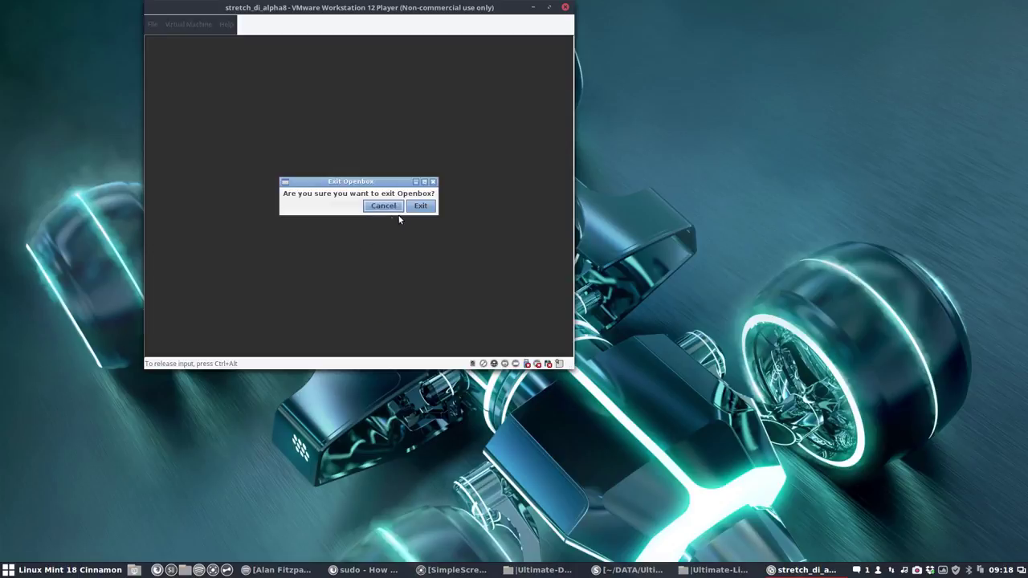
pyautogui.click(425, 211)
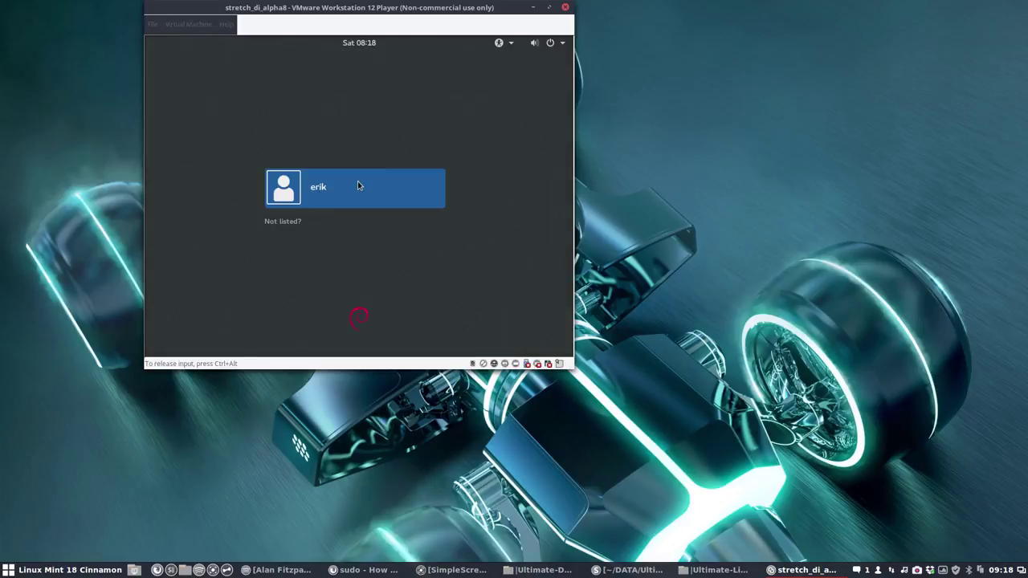
# Step: Sign in with the Plasma session and centre the VM window while the desktop loads
pyautogui.click(361, 185)
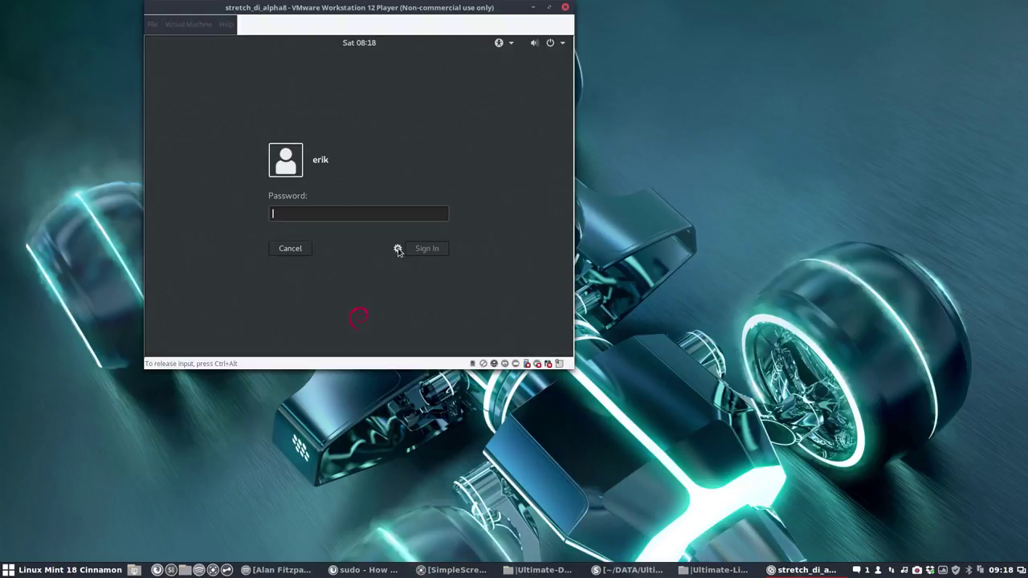
pyautogui.click(398, 248)
pyautogui.click(437, 316)
pyautogui.write('••')
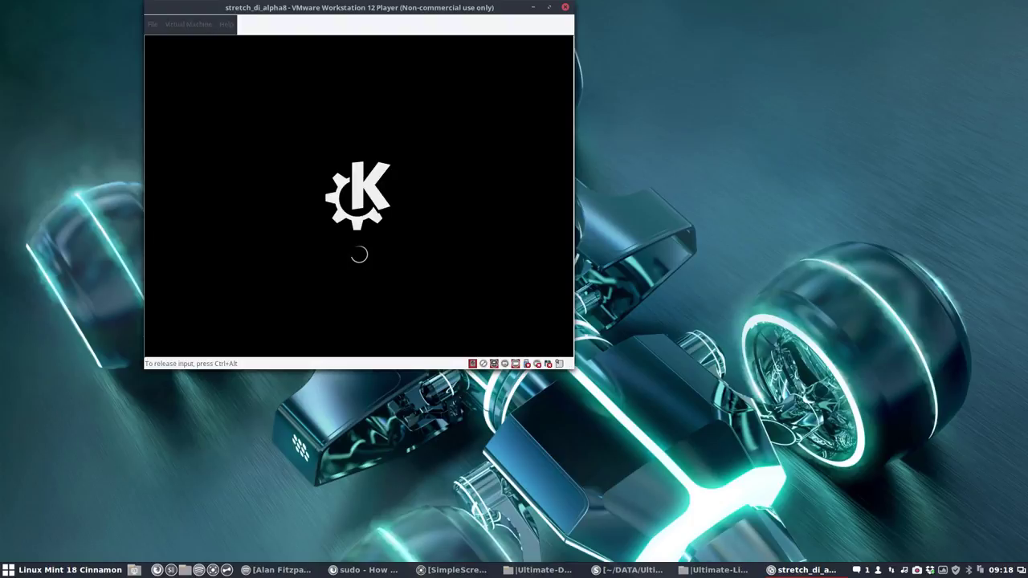
pyautogui.moveTo(319, 10); pyautogui.dragTo(463, 86)
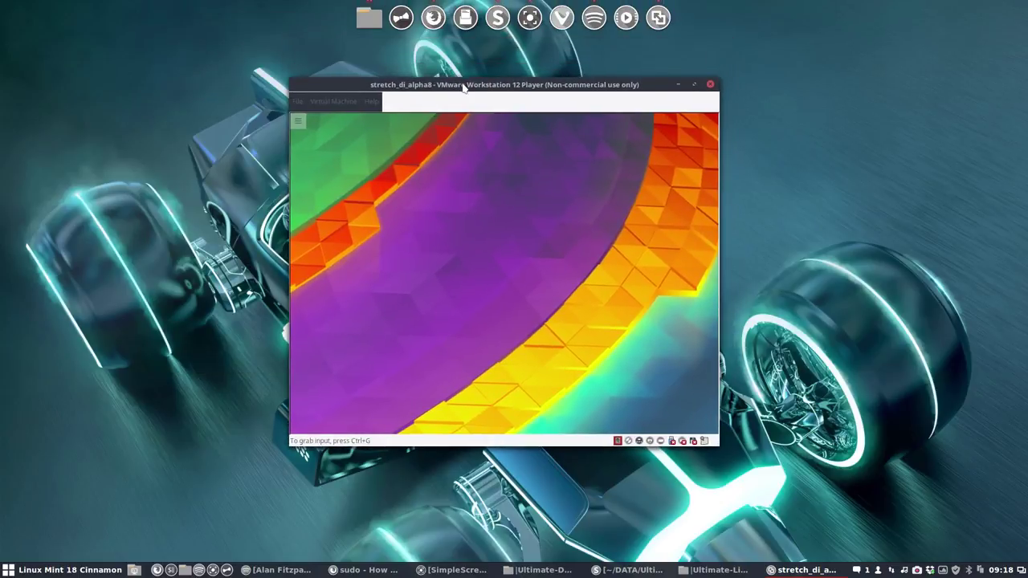
pyautogui.click(458, 116)
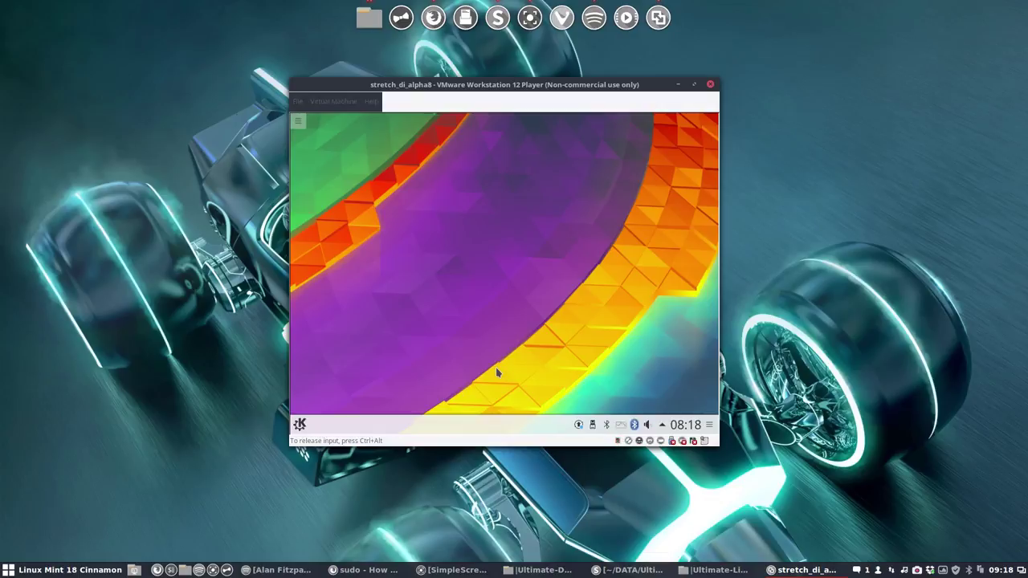
pyautogui.click(300, 426)
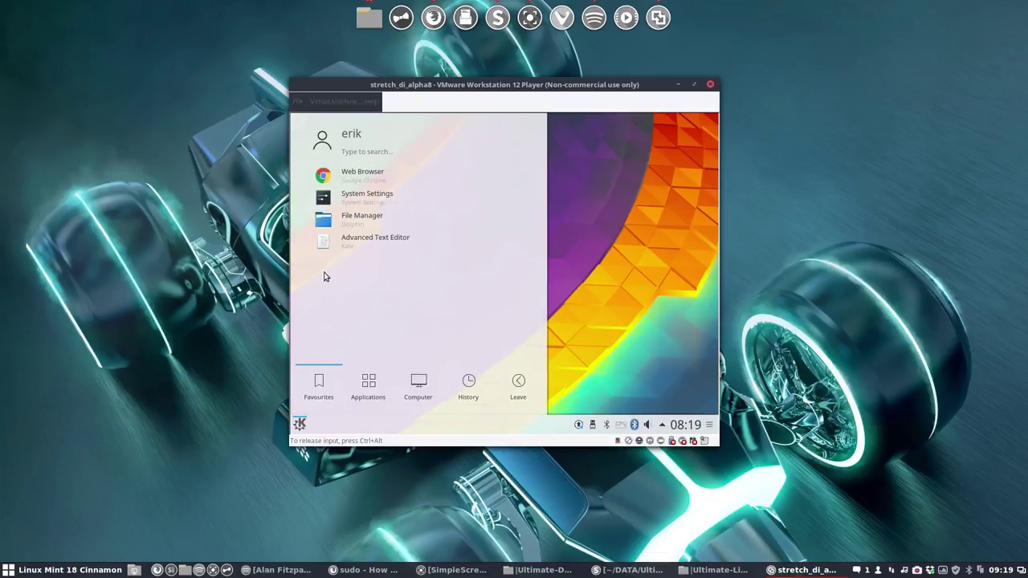
pyautogui.click(354, 197)
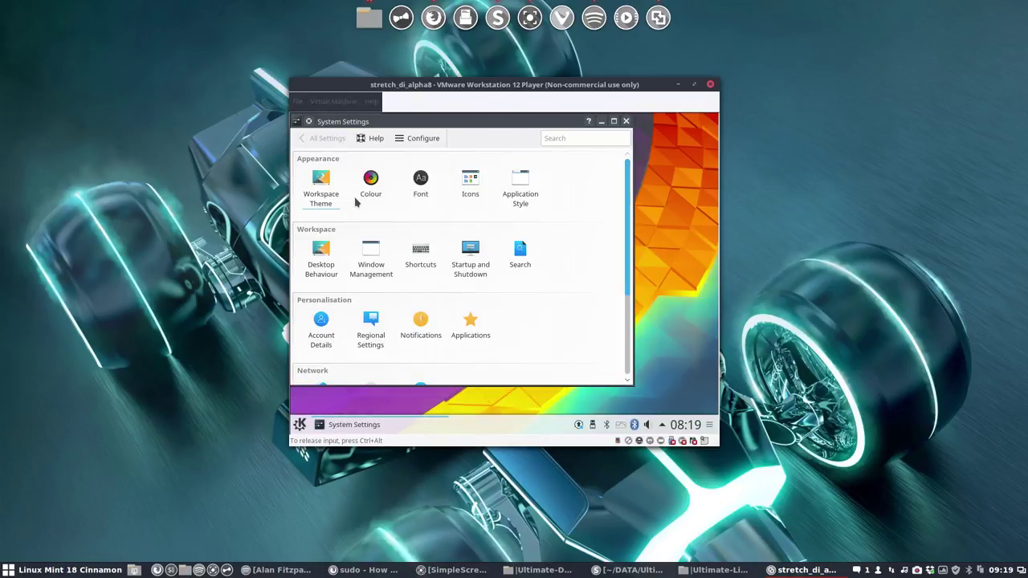
pyautogui.click(461, 200)
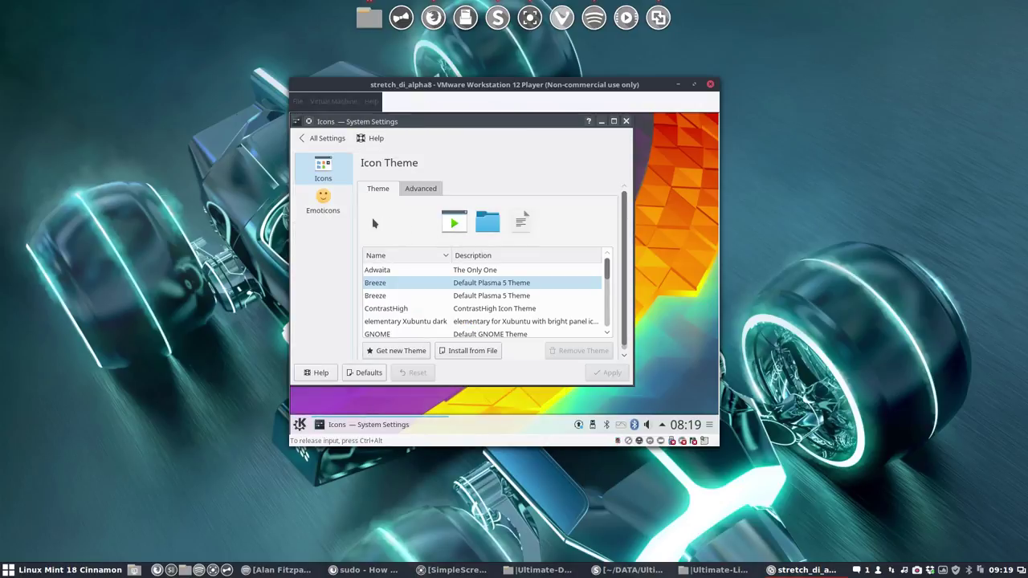
pyautogui.scroll(-2, 418, 316)
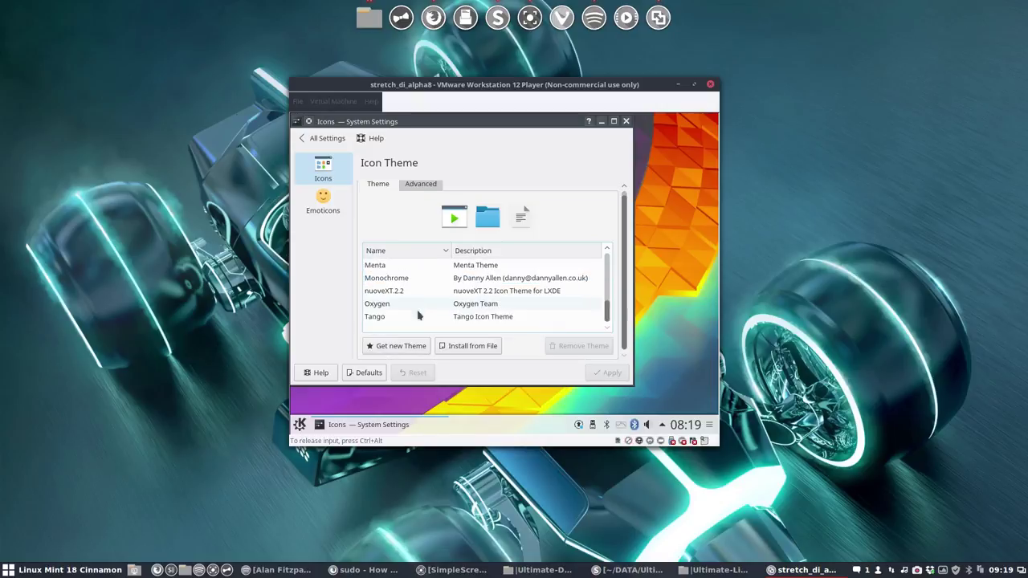
pyautogui.scroll(3, 417, 317)
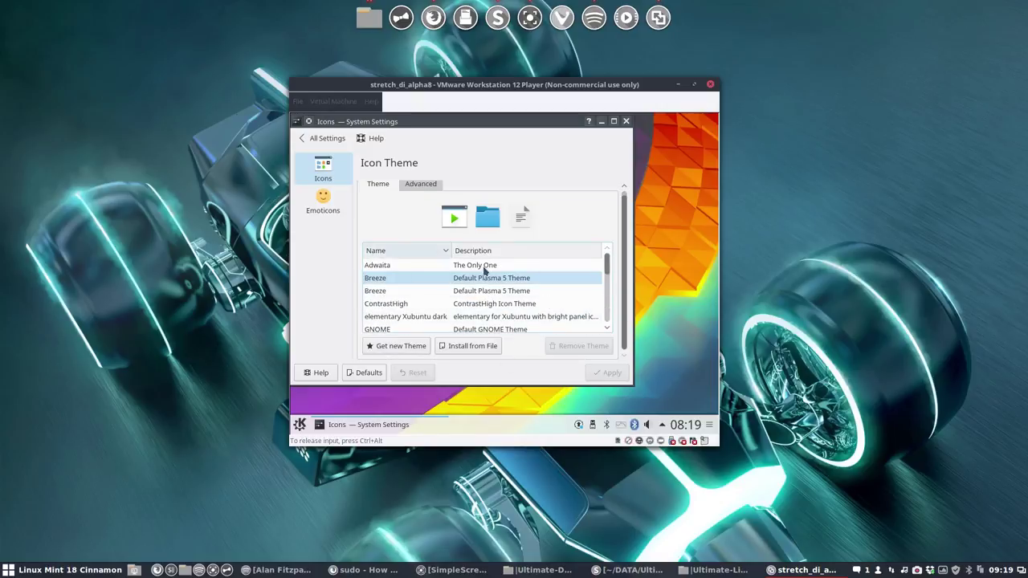
pyautogui.click(410, 185)
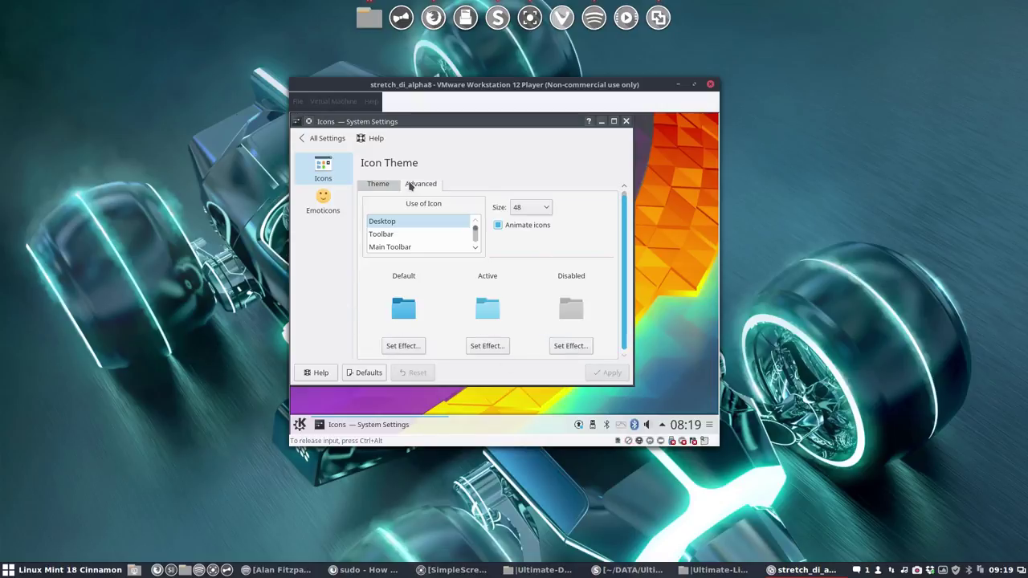
pyautogui.click(378, 185)
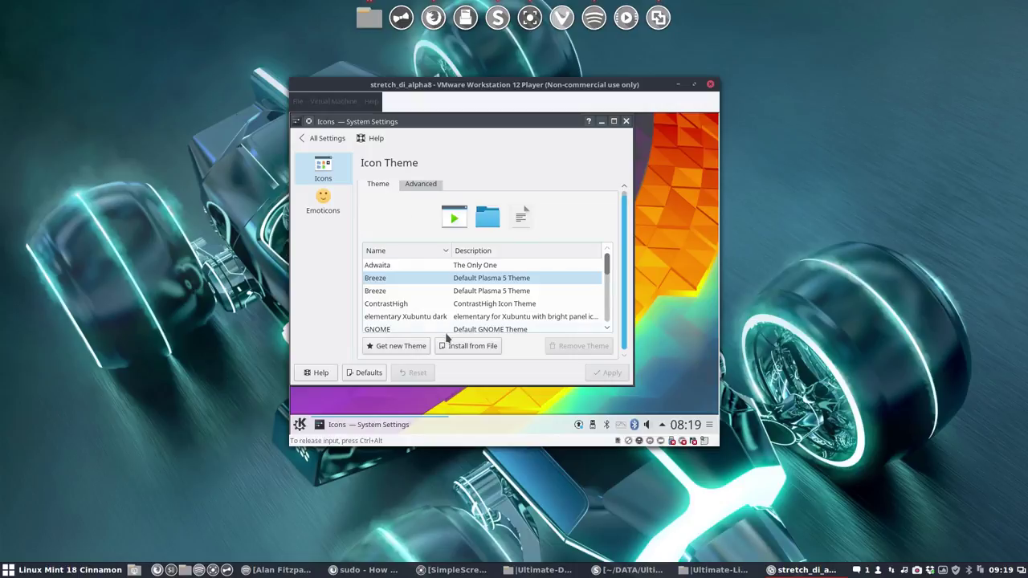
pyautogui.click(626, 122)
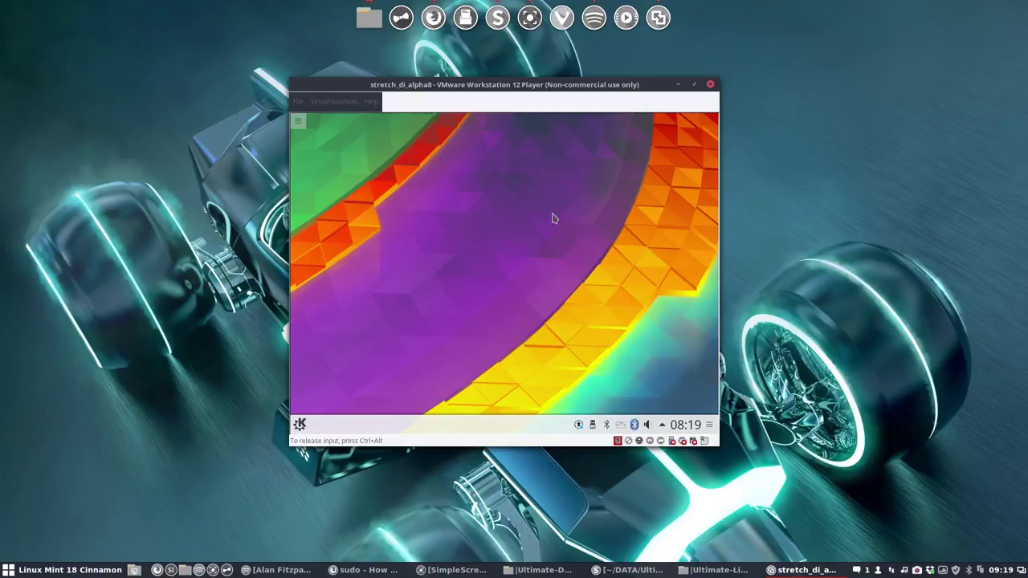
# Step: Launch Dolphin, turn on Hidden Files, browse the .icons folder, then quit Dolphin
pyautogui.click(299, 424)
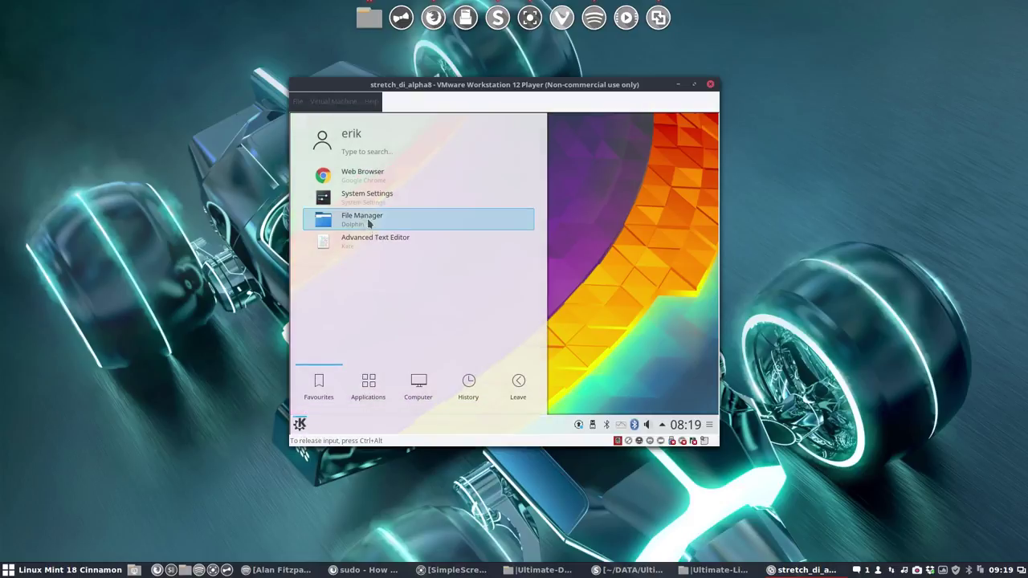
pyautogui.click(366, 218)
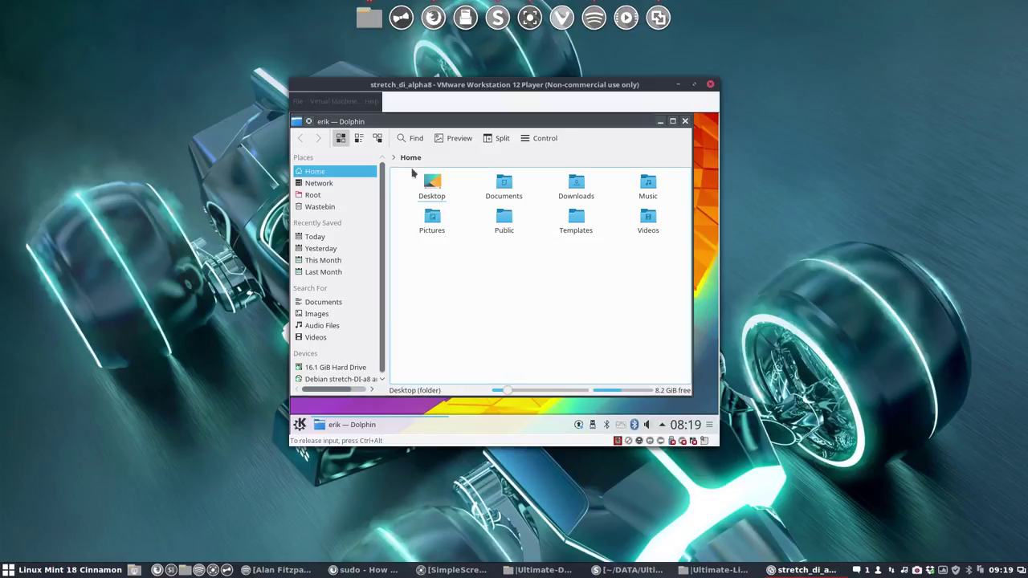
pyautogui.click(535, 138)
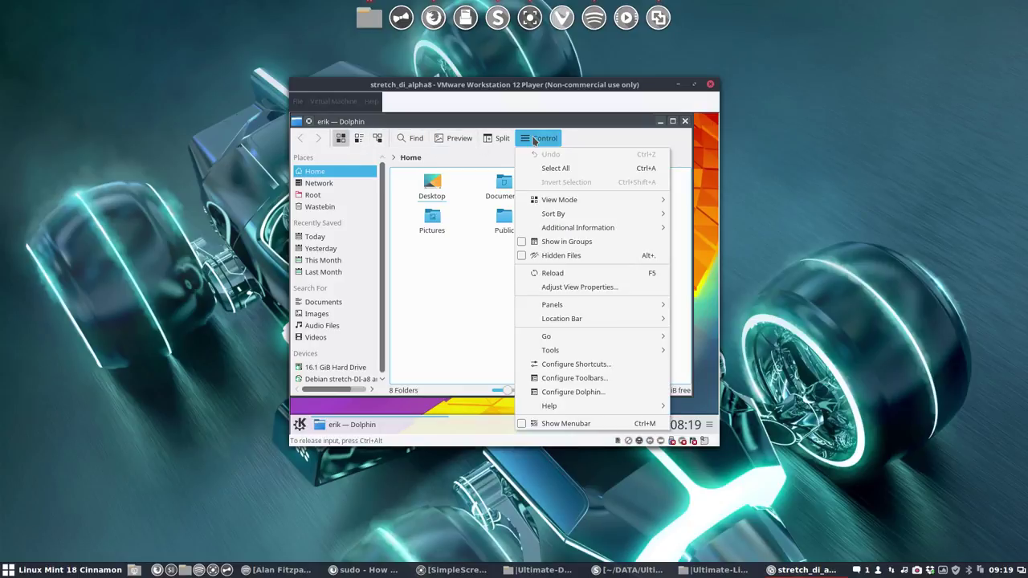
pyautogui.click(575, 256)
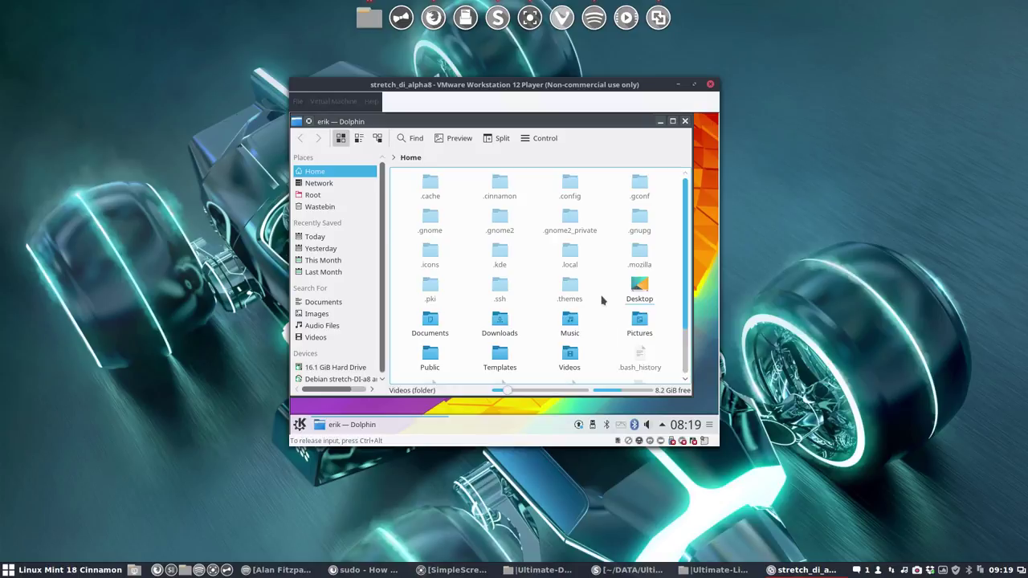
pyautogui.click(430, 253)
pyautogui.hotkey('ctrl', 'q')
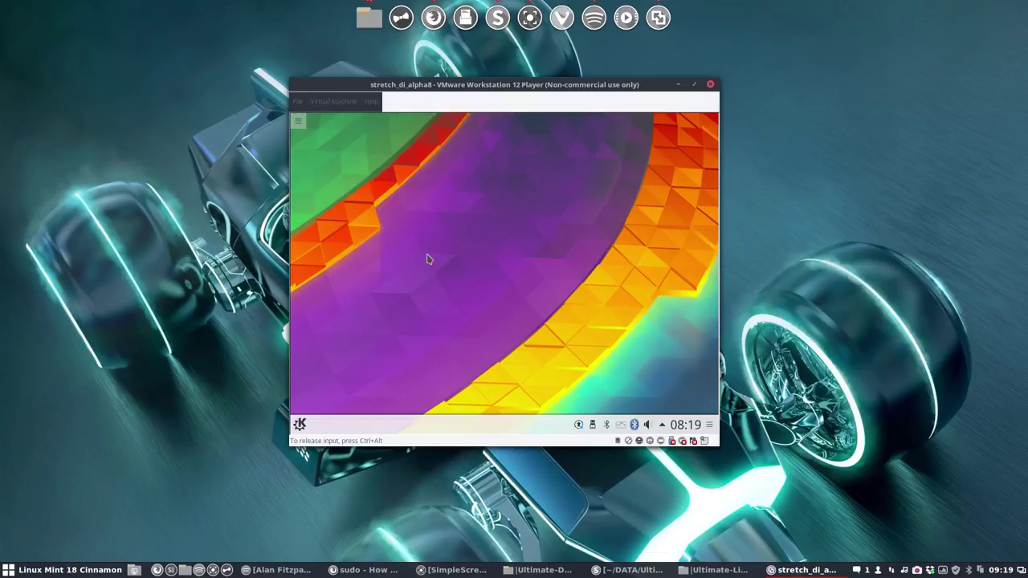
# Step: Reopen the file manager on Home, look in .icons again, and quit it
pyautogui.click(299, 424)
pyautogui.click(609, 277)
pyautogui.click(298, 122)
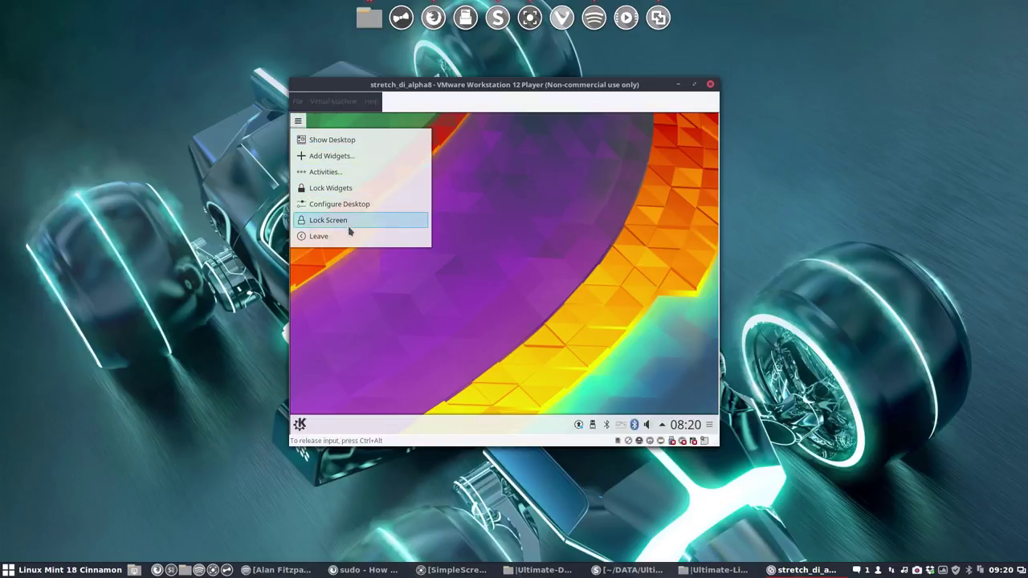
pyautogui.click(345, 347)
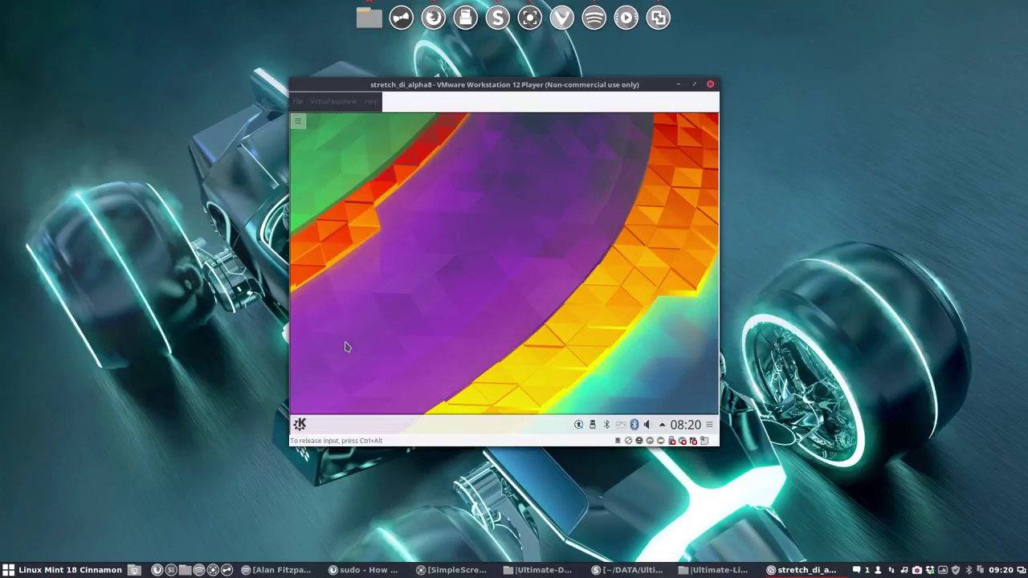
pyautogui.click(300, 424)
pyautogui.click(351, 226)
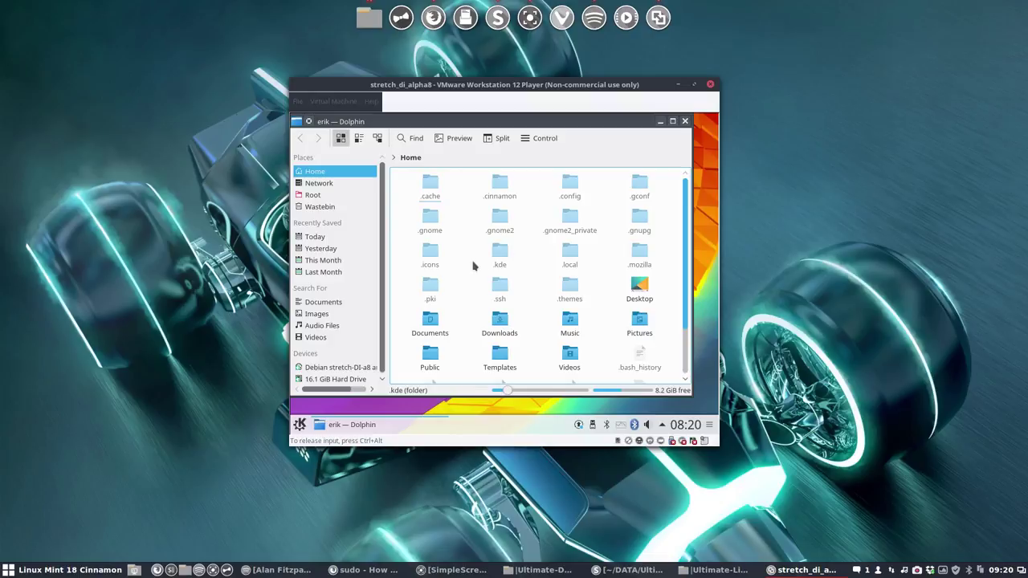
pyautogui.click(435, 256)
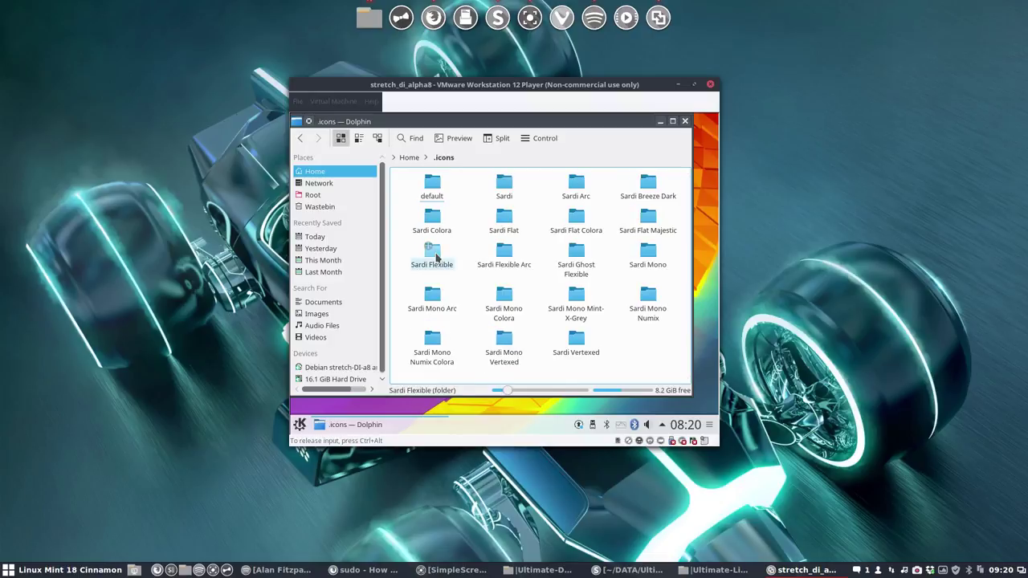
pyautogui.hotkey('ctrl', 'q')
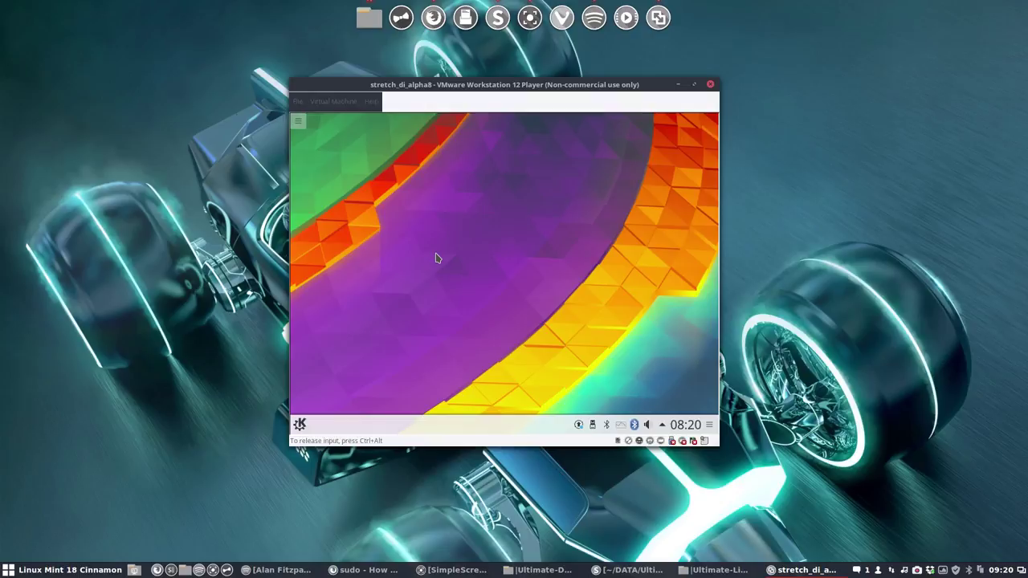
# Step: Check the window switcher and available software updates, then relaunch the file manager
pyautogui.hotkey('alt', 'Tab')
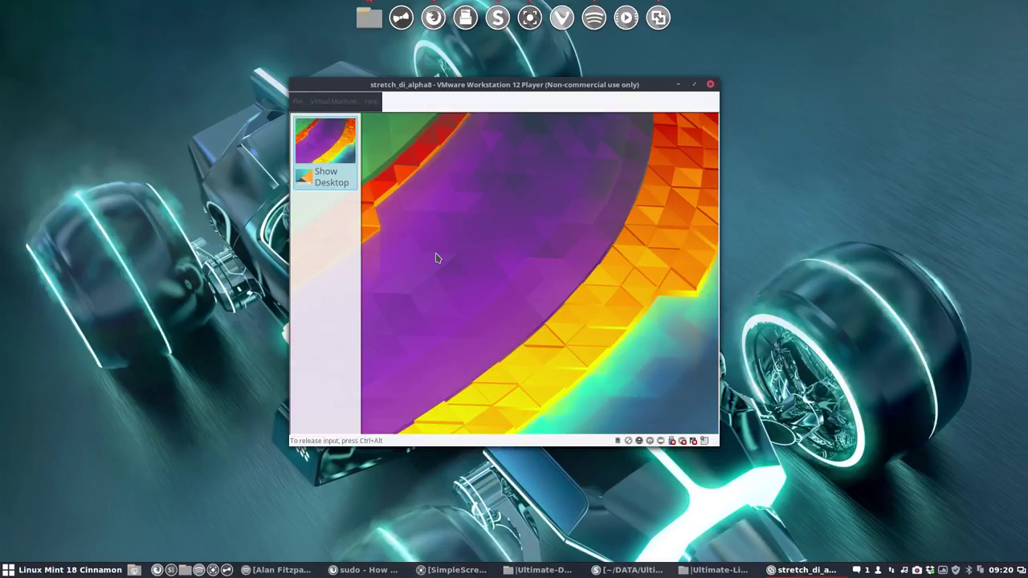
pyautogui.hotkey('alt', 'Tab')
pyautogui.hotkey('alt', 'Tab')
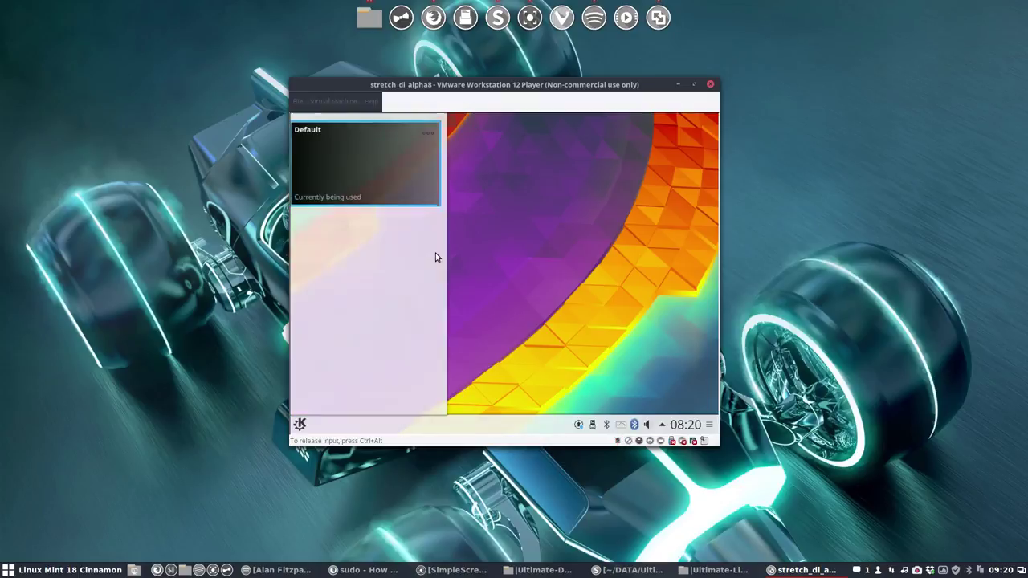
pyautogui.click(578, 426)
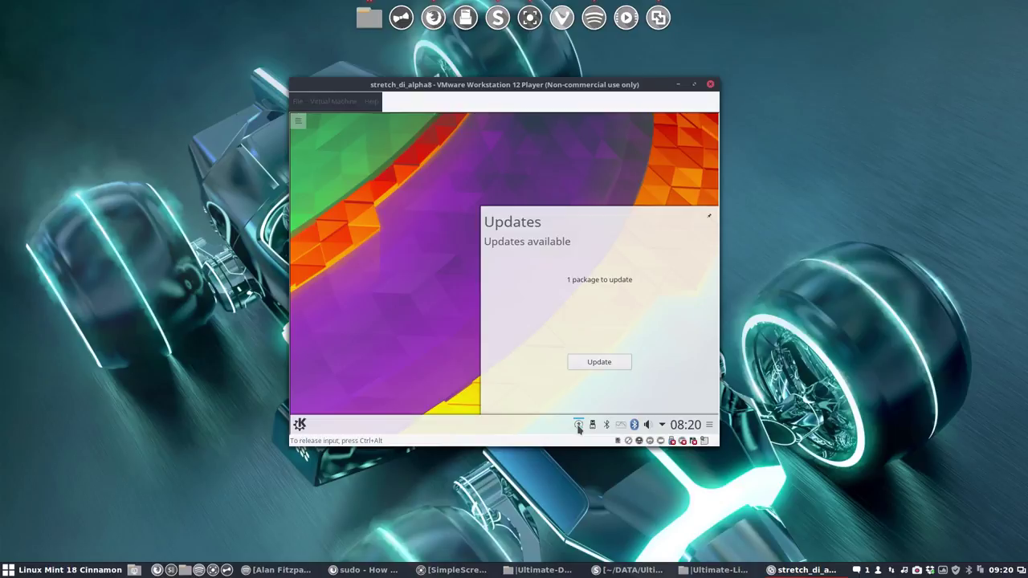
pyautogui.click(382, 314)
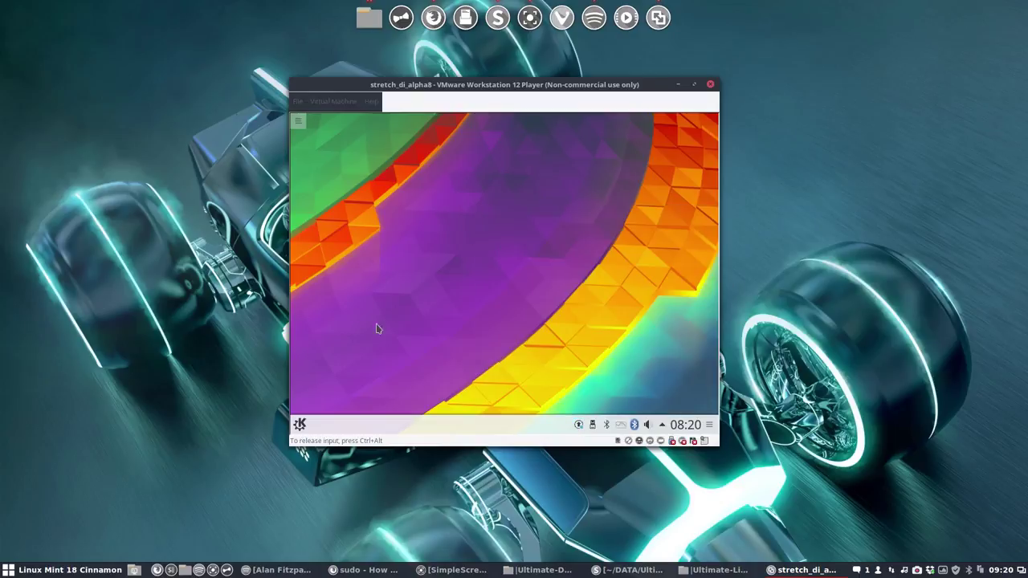
pyautogui.click(299, 425)
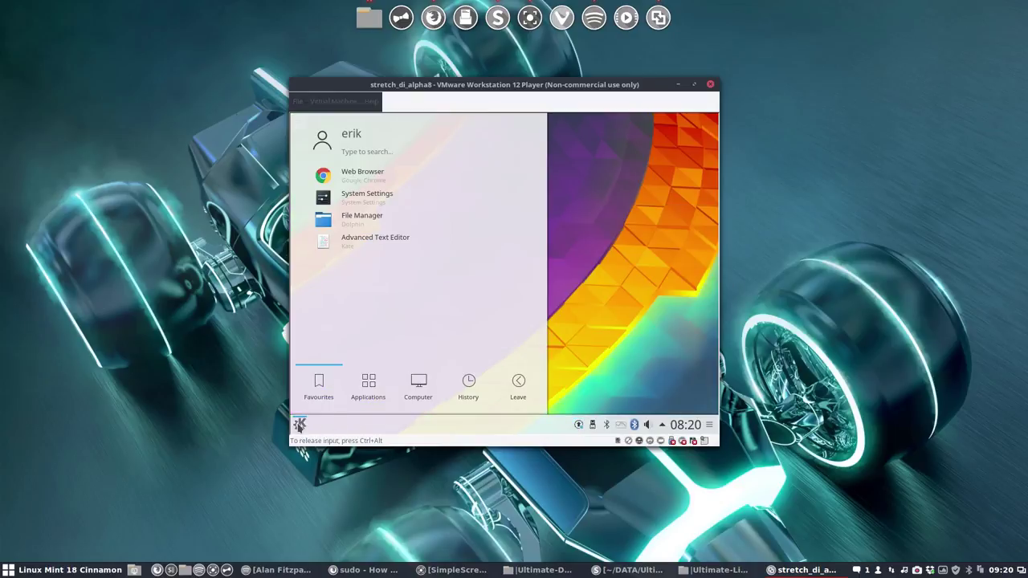
pyautogui.click(390, 225)
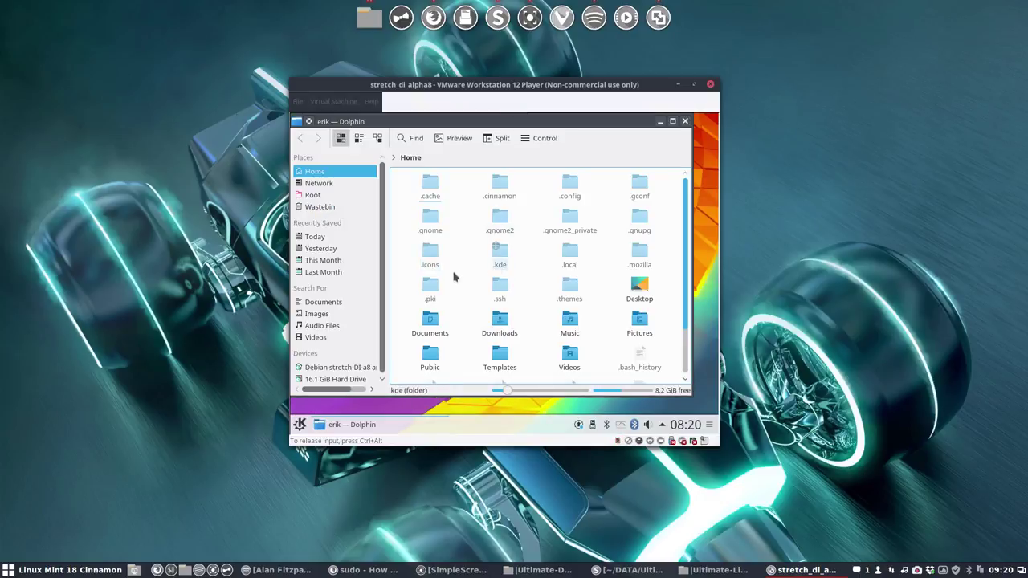
# Step: In .icons, close the stray Audacious player and copy the selected Sardi theme folders
pyautogui.click(430, 254)
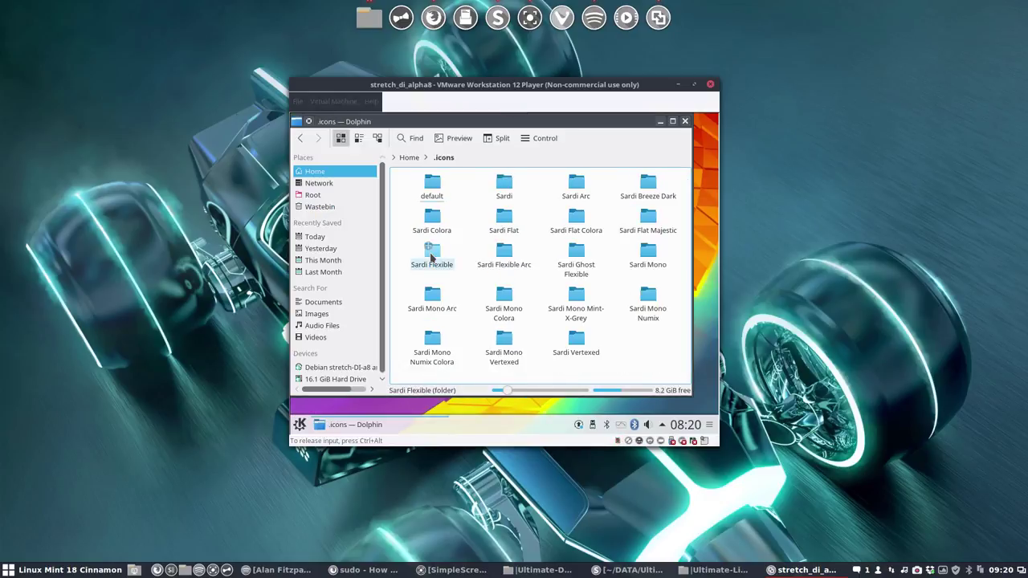
pyautogui.rightClick(475, 244)
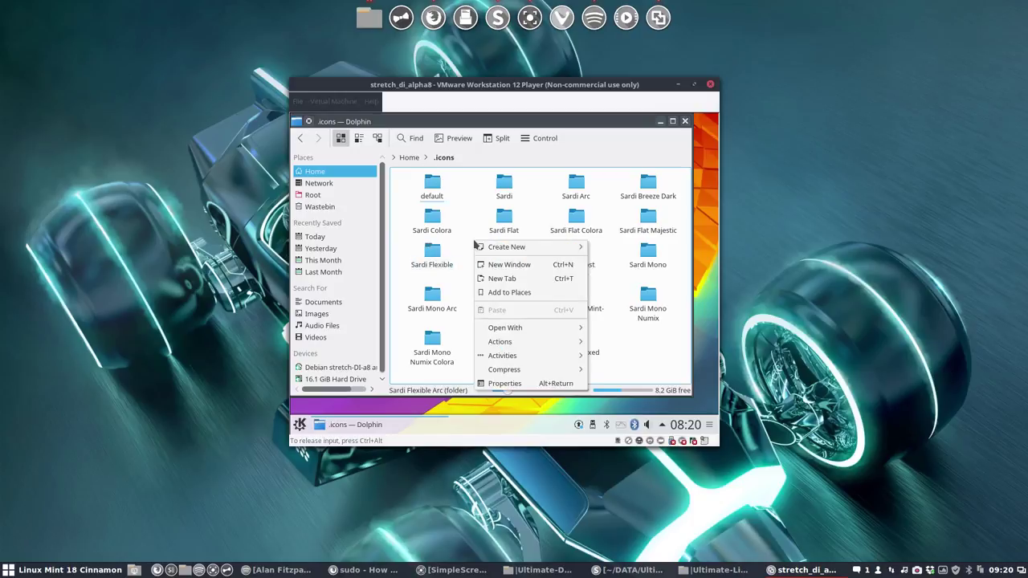
pyautogui.moveTo(530, 328)
pyautogui.click(643, 367)
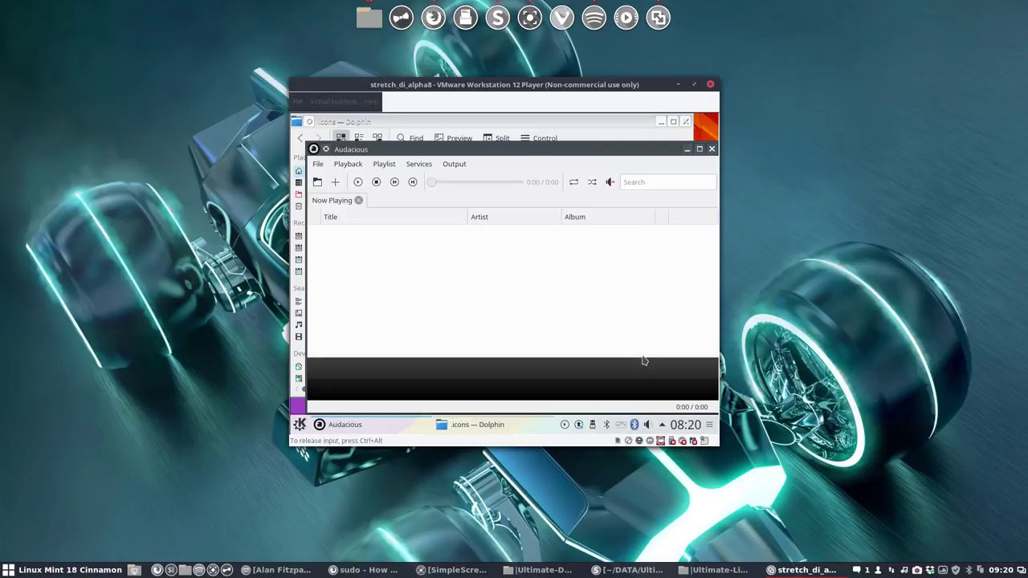
pyautogui.click(709, 150)
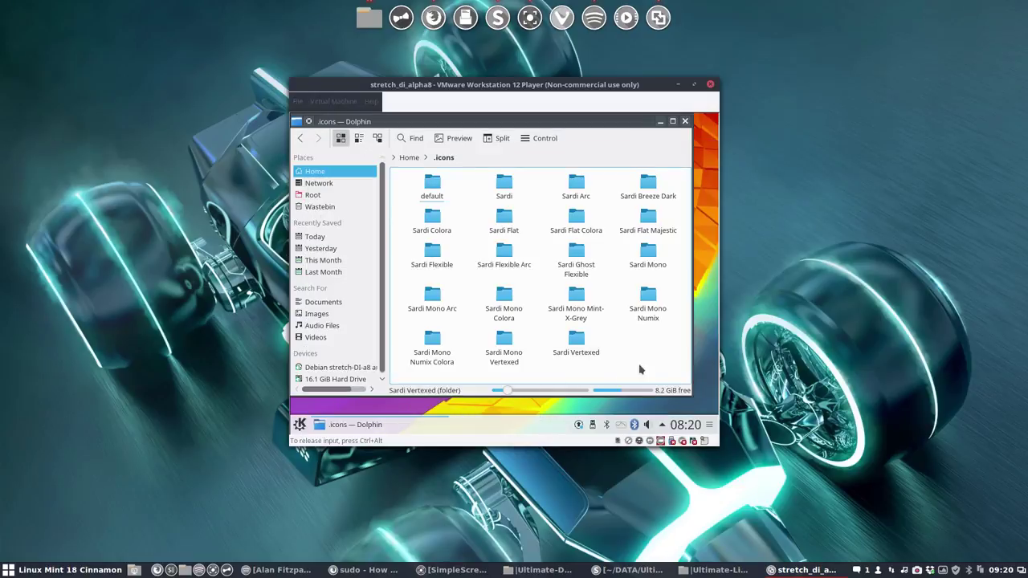
pyautogui.moveTo(676, 364); pyautogui.dragTo(416, 180)
pyautogui.rightClick(438, 185)
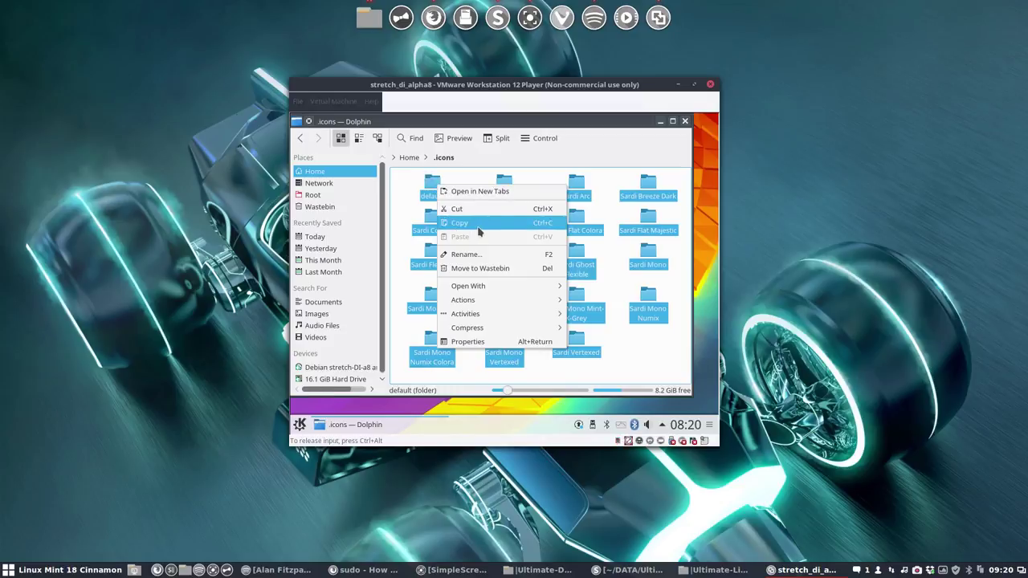
pyautogui.click(477, 227)
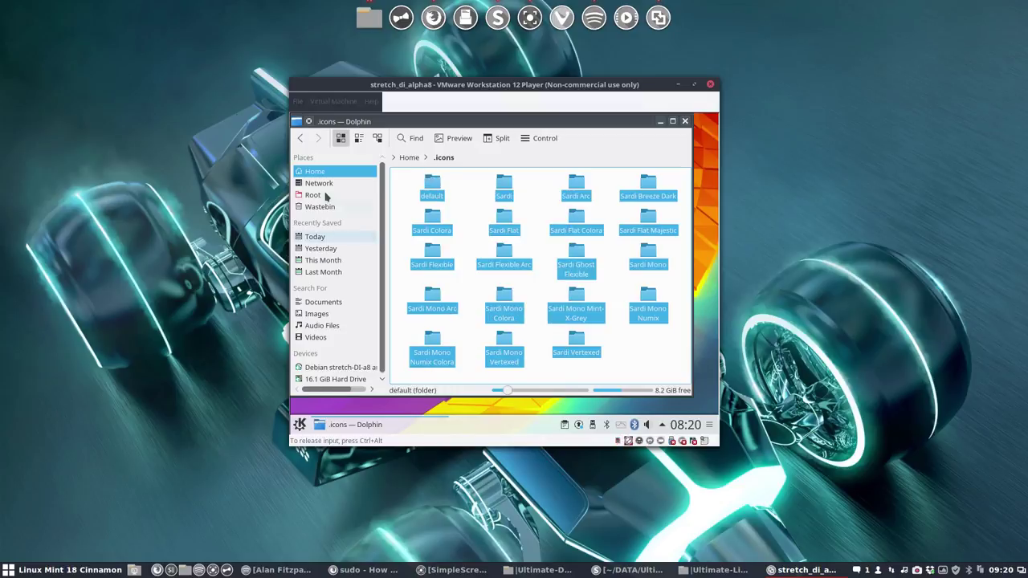
# Step: Paste the Sardi folders into ~/.local/share/icons and close Dolphin
pyautogui.click(410, 158)
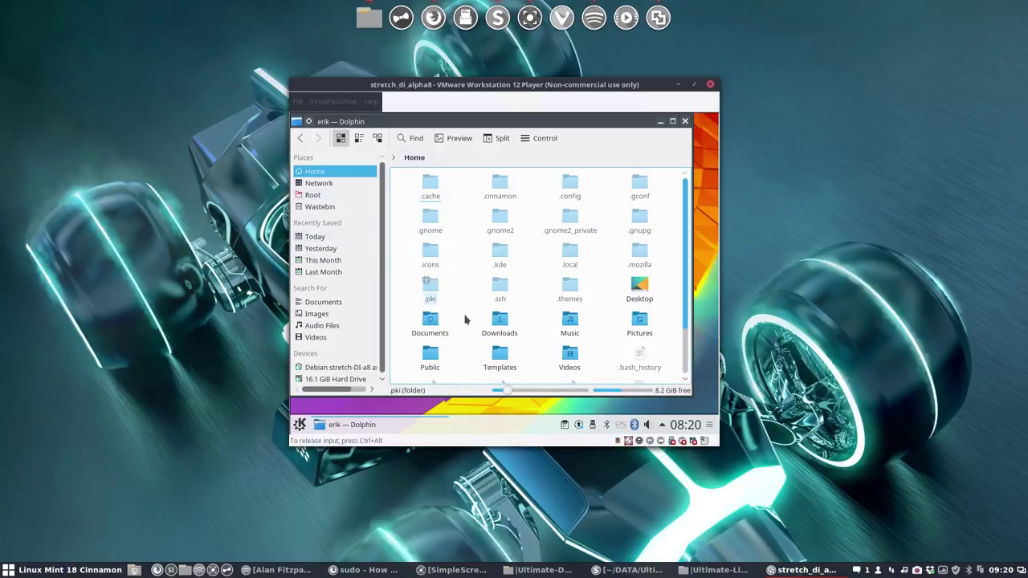
pyautogui.click(571, 257)
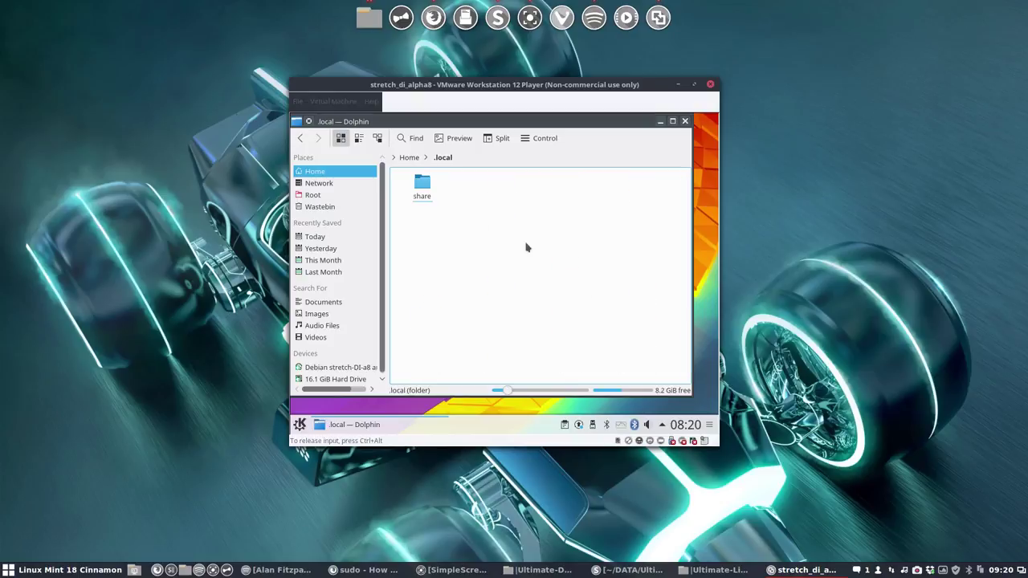
pyautogui.click(422, 186)
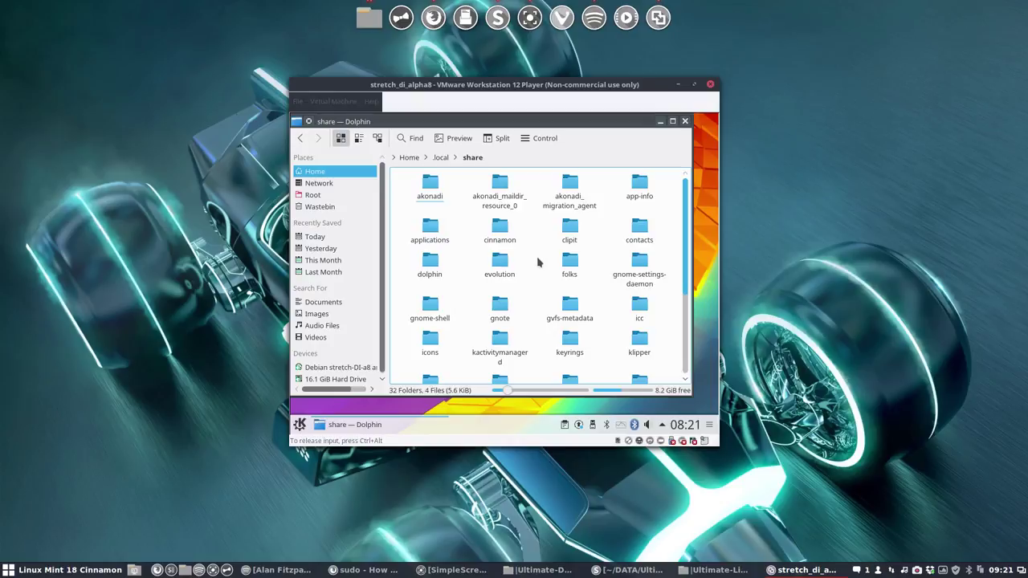
pyautogui.click(434, 343)
pyautogui.rightClick(441, 262)
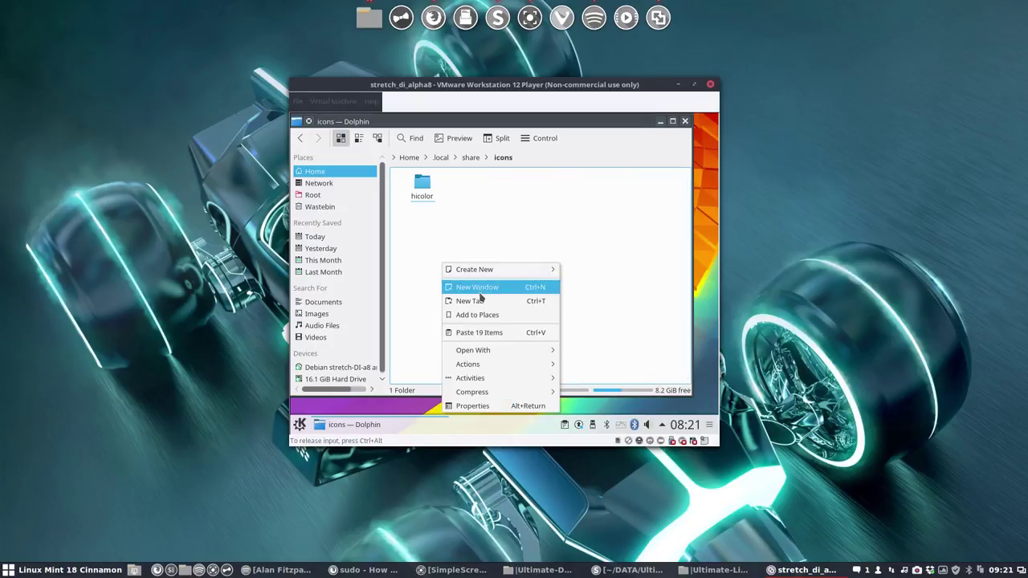
pyautogui.click(513, 332)
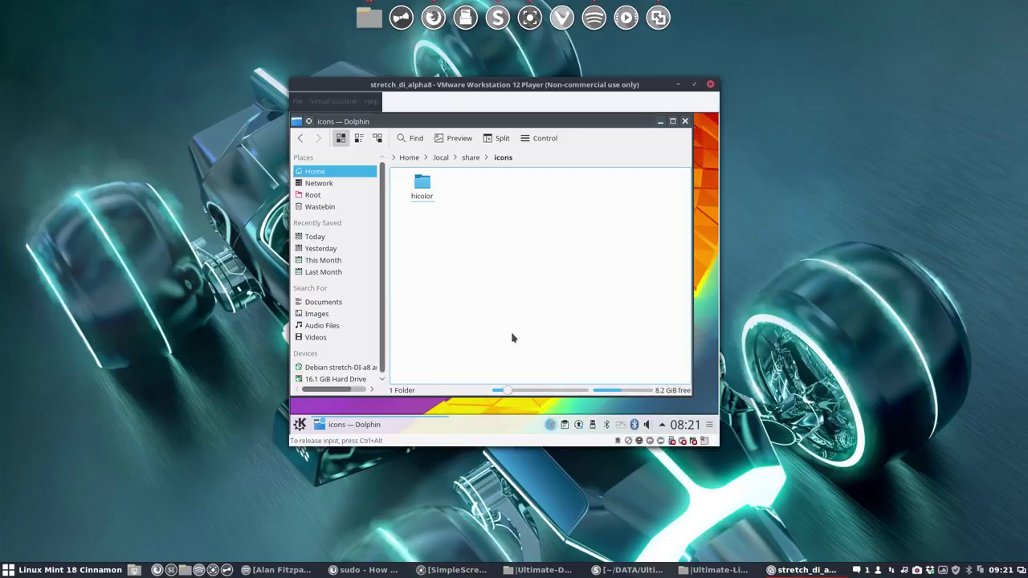
pyautogui.click(685, 122)
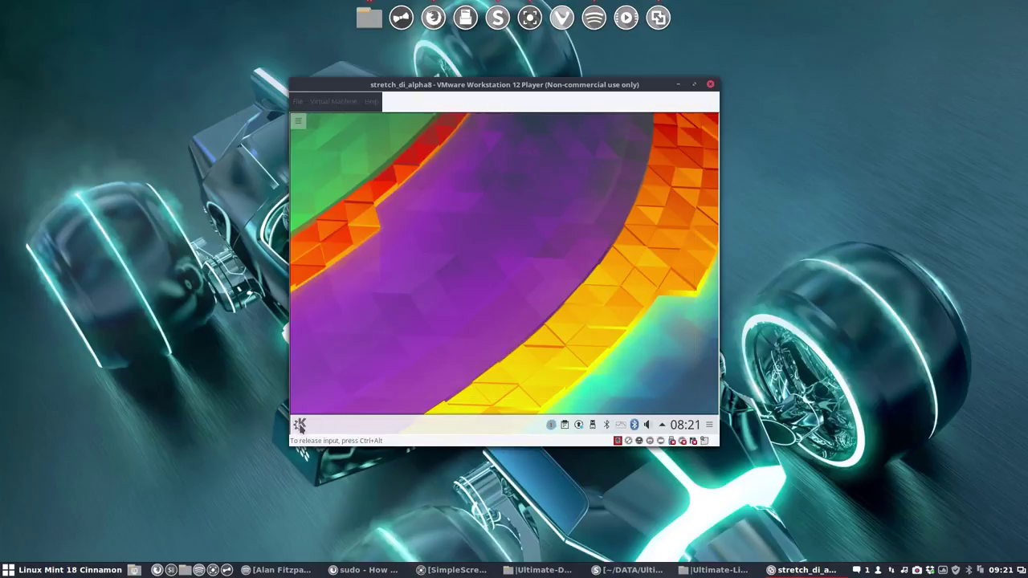
# Step: Check the Icon Theme list in System Settings for the Sardi themes
pyautogui.click(299, 426)
pyautogui.click(370, 203)
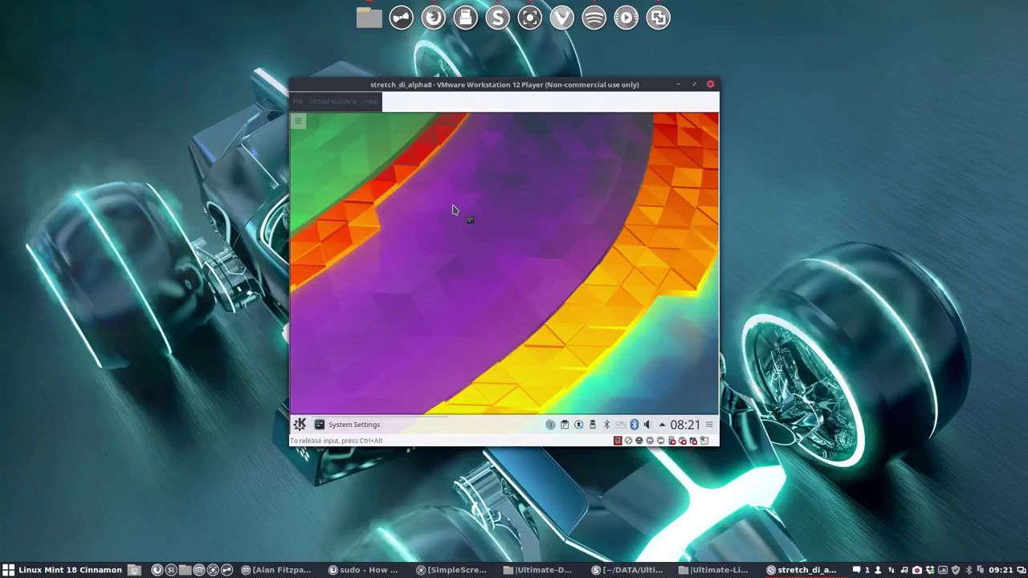
pyautogui.click(474, 190)
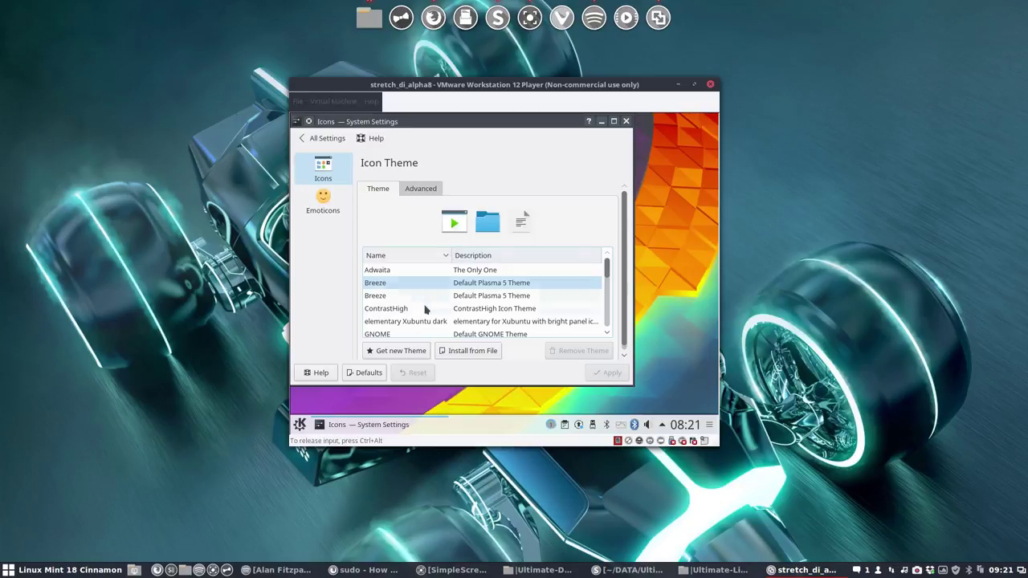
pyautogui.scroll(-5, 418, 313)
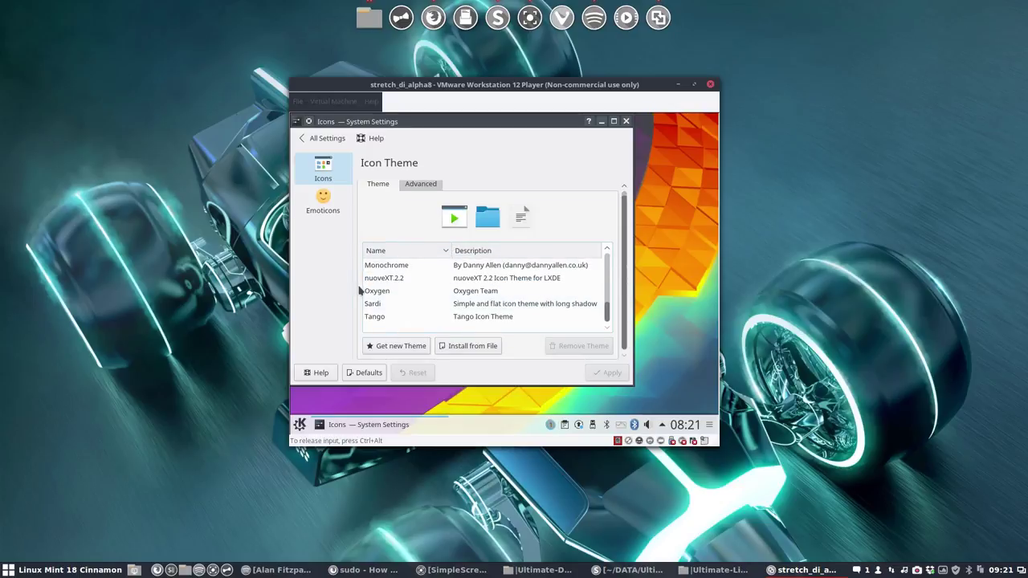
# Step: Log out of the Plasma session from the launcher's Leave options
pyautogui.click(300, 425)
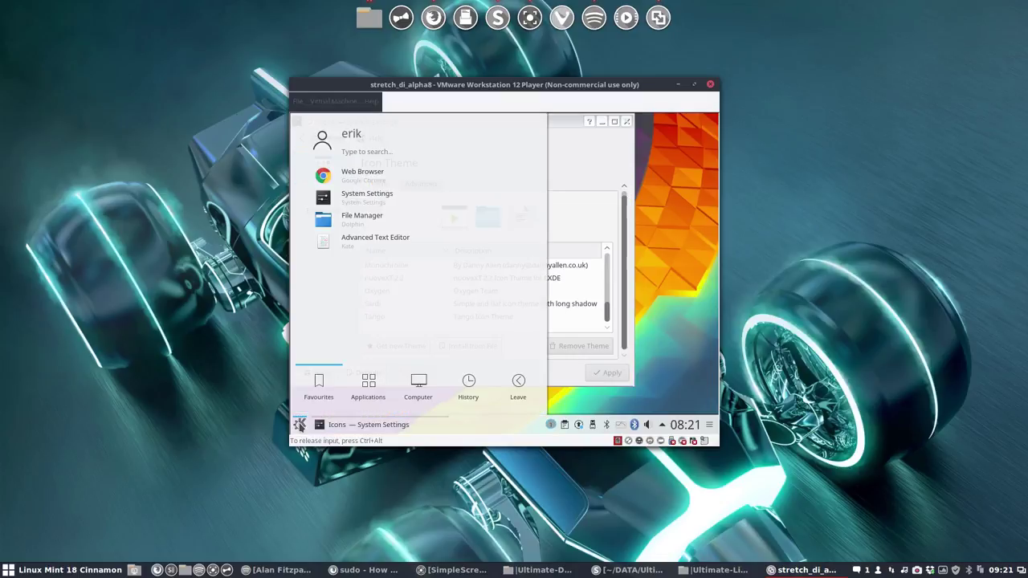
pyautogui.click(519, 386)
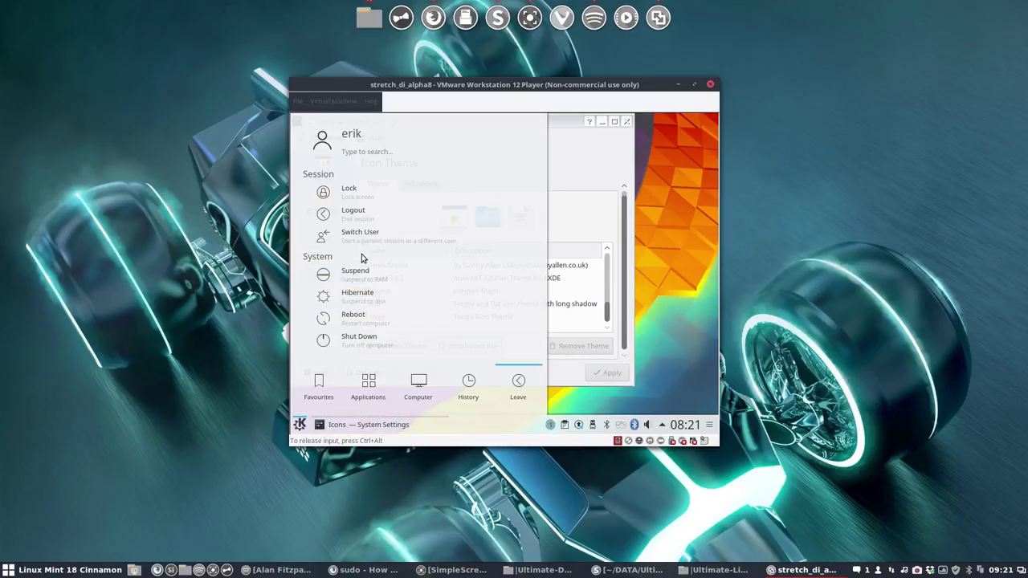
pyautogui.click(552, 367)
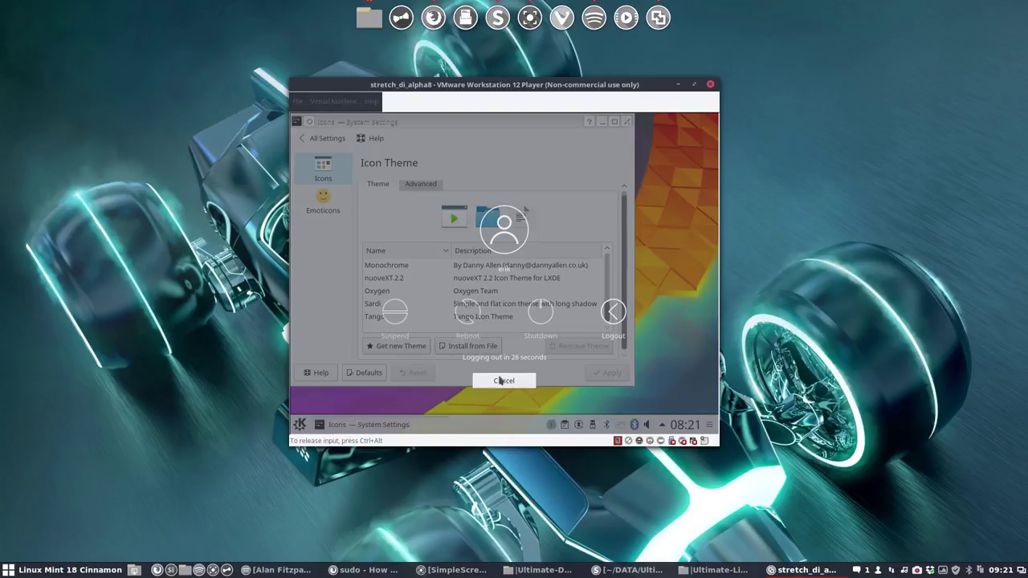
pyautogui.click(612, 313)
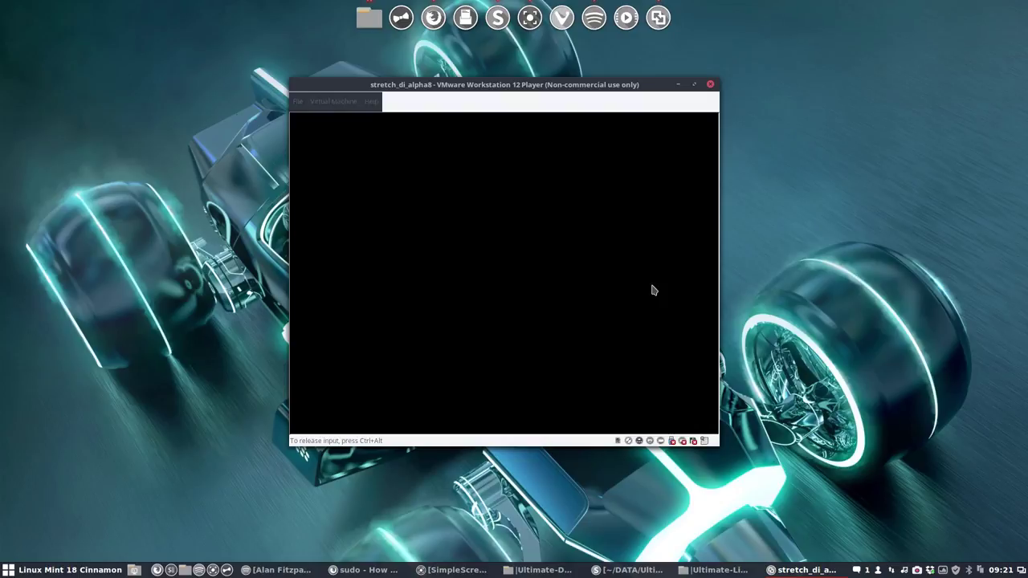
# Step: Sign back into the guest account so Plasma restores Dolphin and System Settings
pyautogui.moveTo(530, 84)
pyautogui.mouseDown()
pyautogui.moveTo(570, 102)
pyautogui.moveTo(472, 77)
pyautogui.moveTo(519, 83)
pyautogui.mouseUp()
pyautogui.click(517, 190)
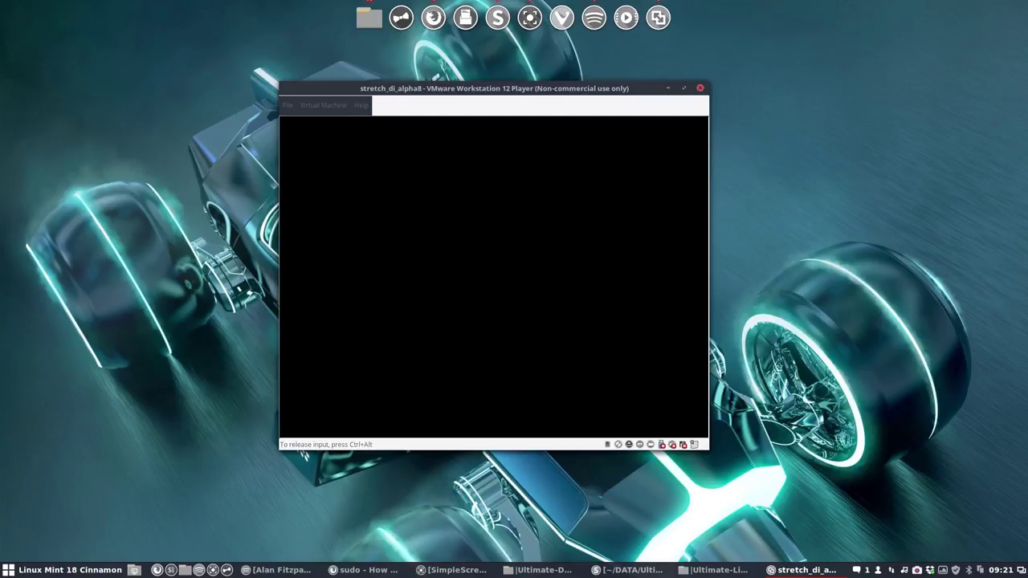
pyautogui.click(494, 270)
pyautogui.write('••••')
pyautogui.press('Return')
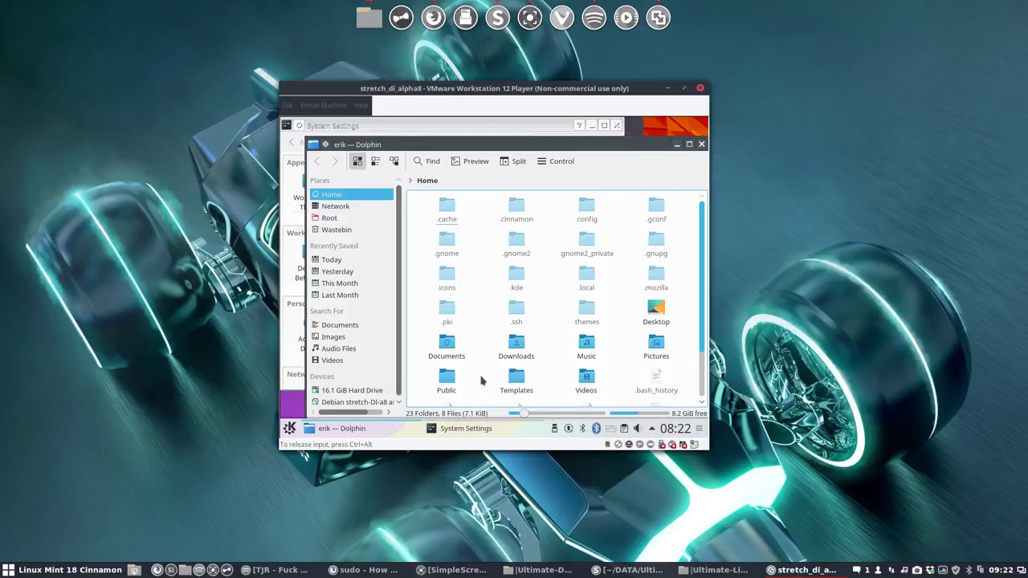
pyautogui.scroll(-2, 482, 381)
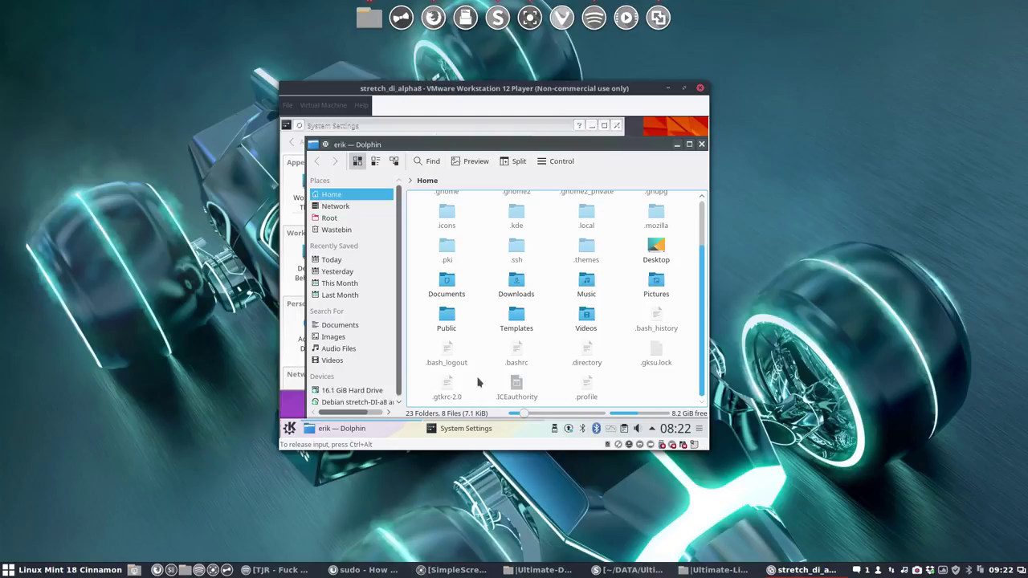
# Step: Close Dolphin, apply the Sardi Arc icon theme, close System Settings, and browse launcher applications
pyautogui.click(701, 143)
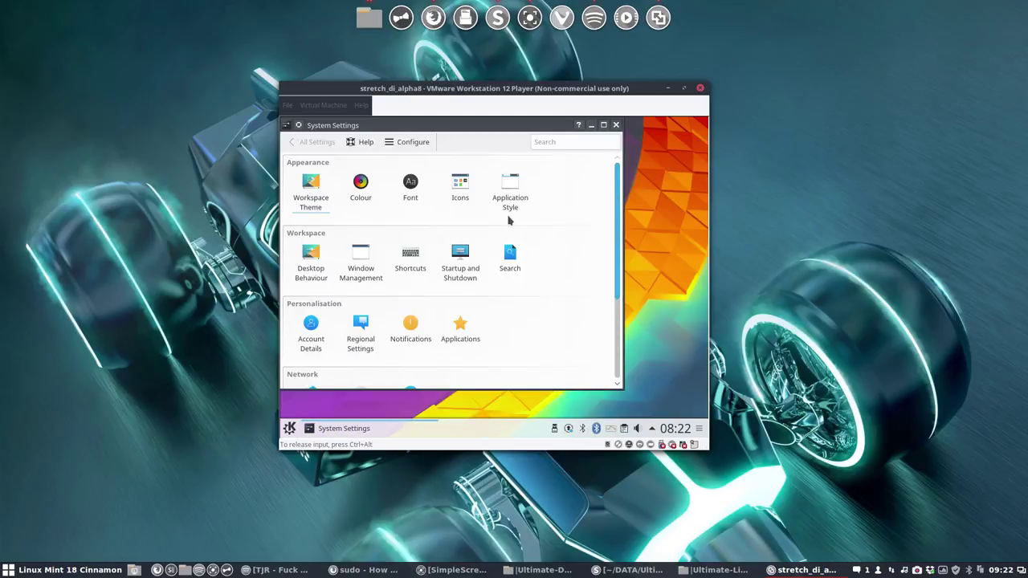
pyautogui.click(465, 201)
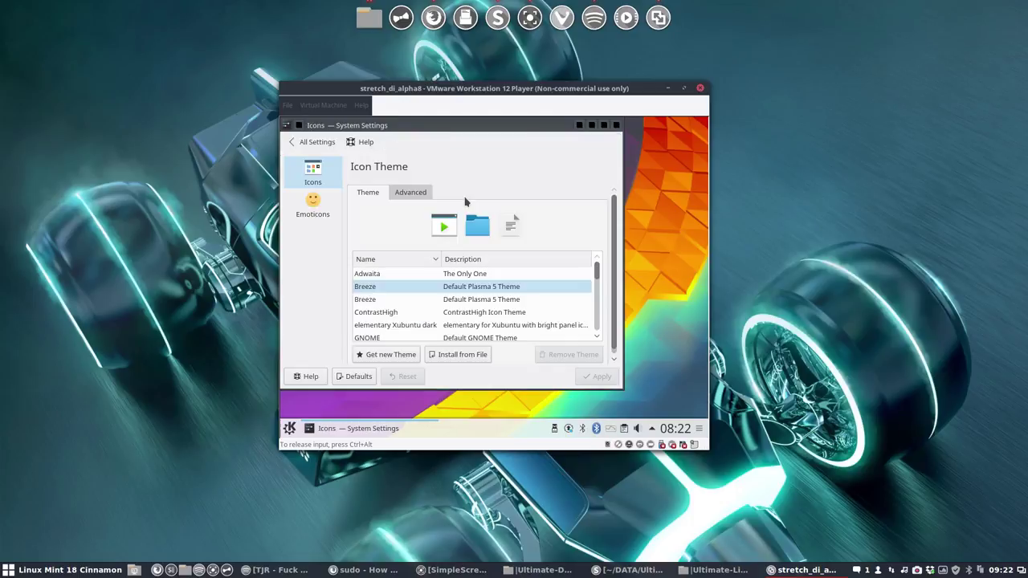
pyautogui.scroll(-3, 401, 299)
pyautogui.scroll(-3, 402, 299)
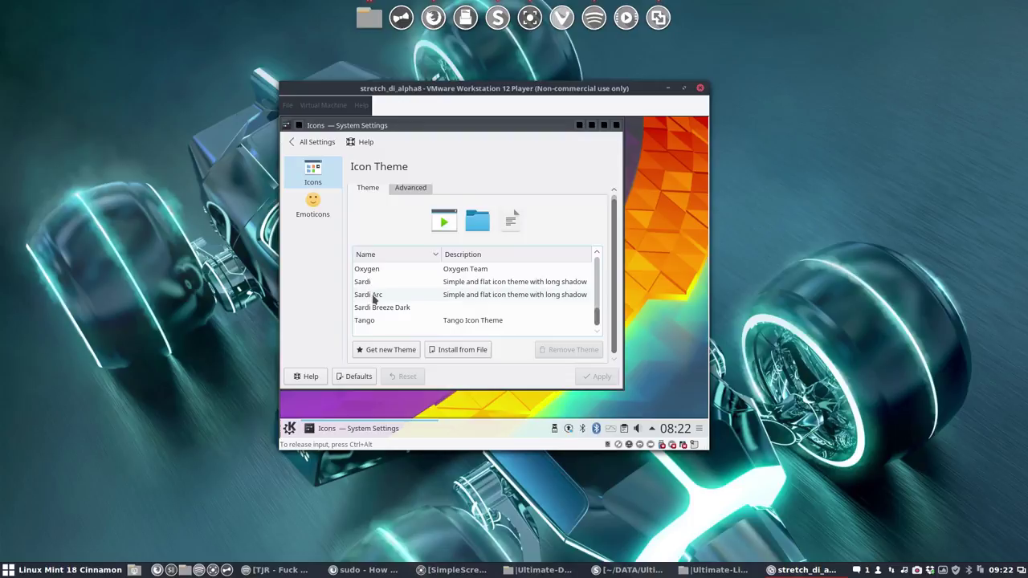
pyautogui.click(373, 296)
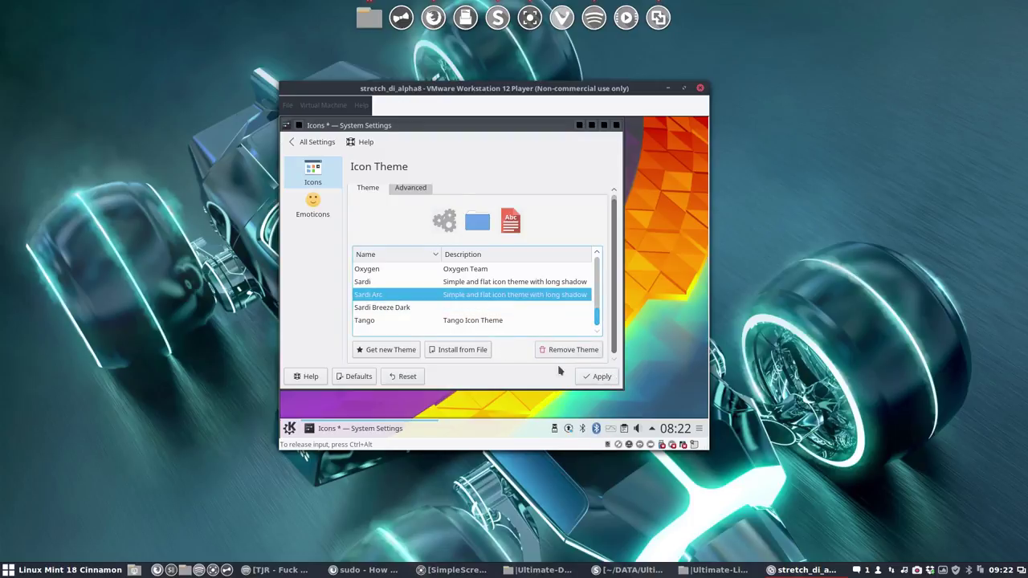
pyautogui.click(597, 377)
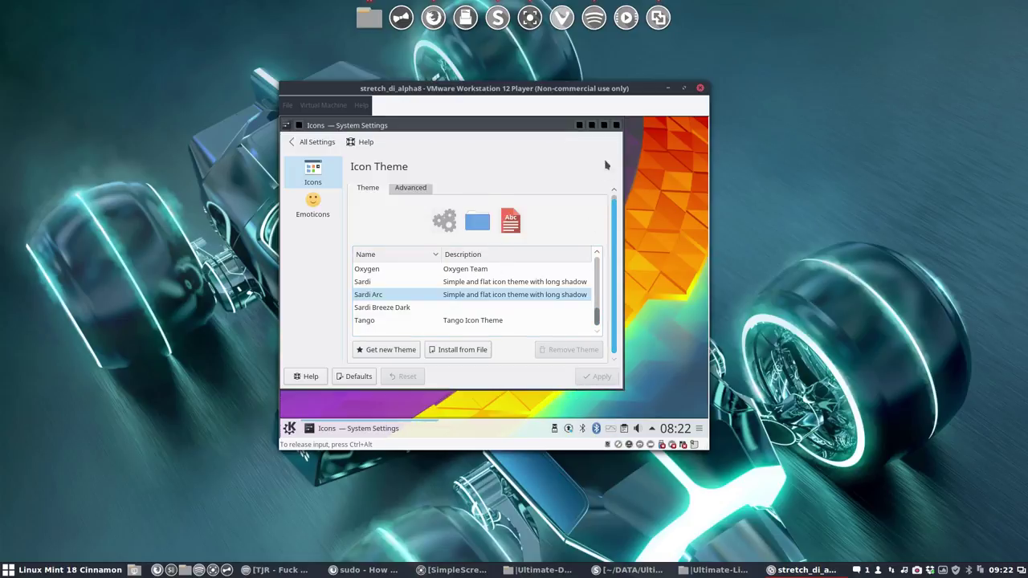
pyautogui.click(616, 125)
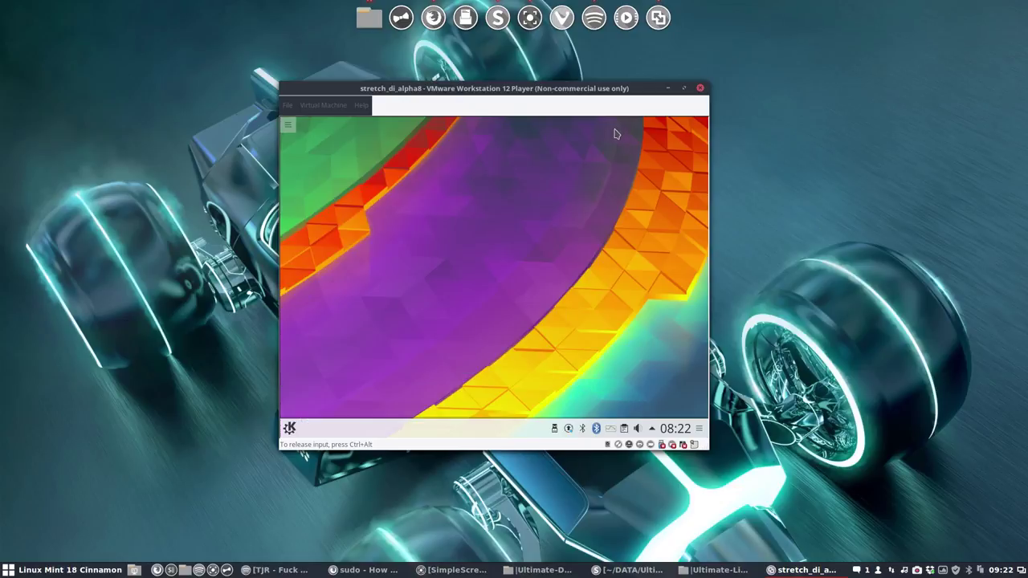
pyautogui.click(290, 430)
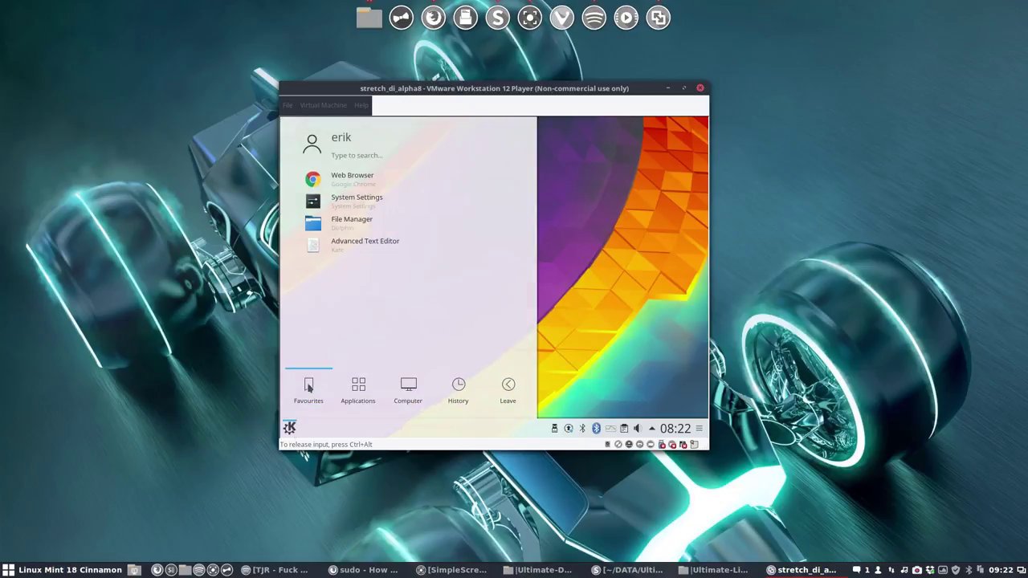
pyautogui.click(357, 389)
# Step: Choose Logout from the launcher's Leave section and confirm it on the countdown screen
pyautogui.scroll(-3, 358, 392)
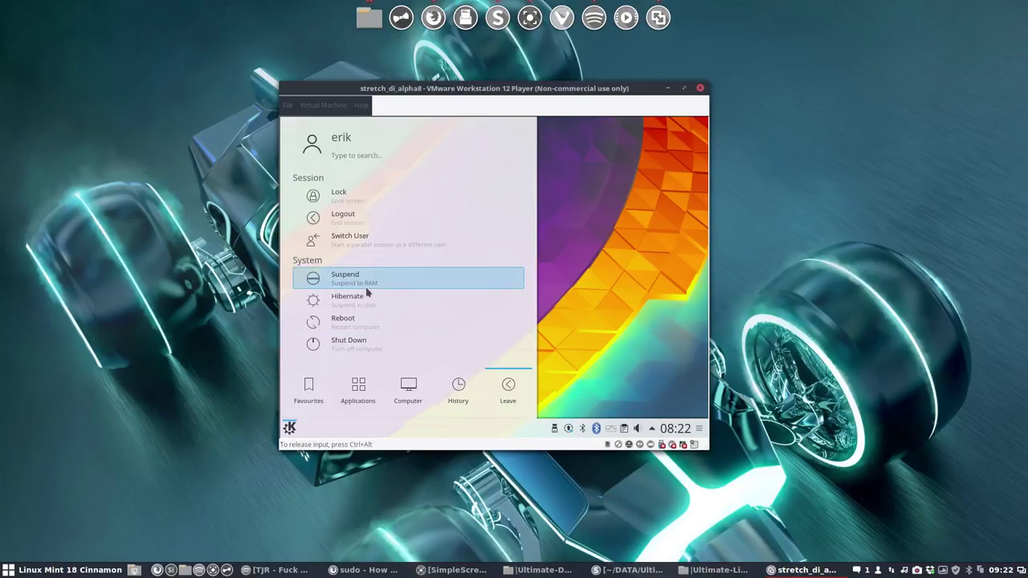
pyautogui.click(356, 218)
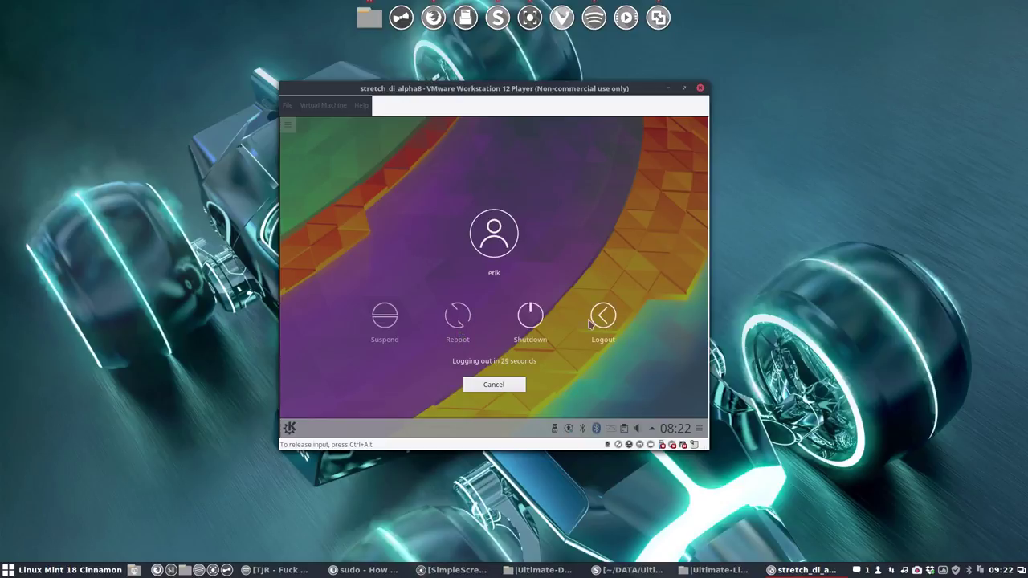
pyautogui.click(530, 318)
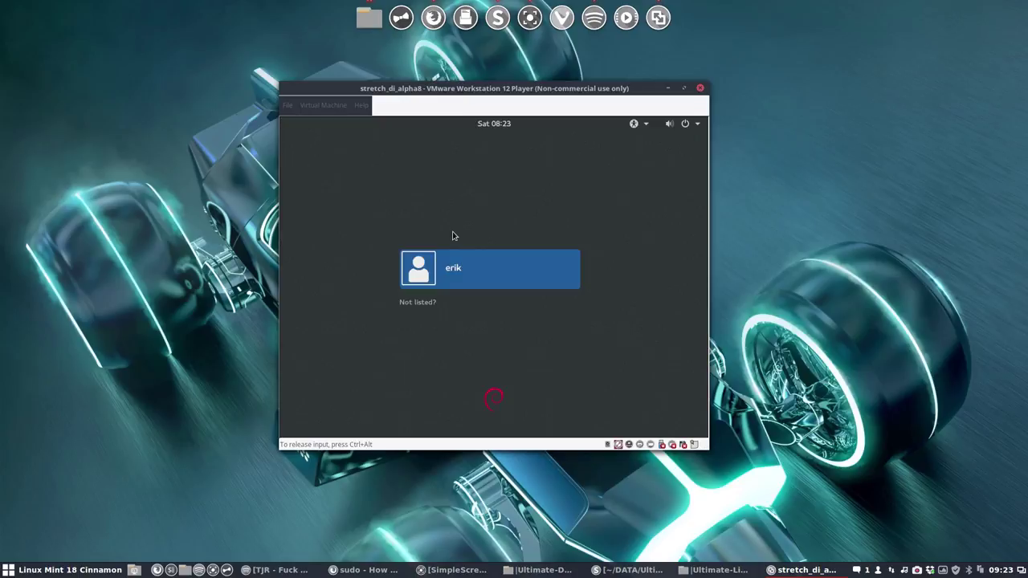
# Step: Select the guest user account and enter its password to start a fresh Plasma session
pyautogui.click(471, 269)
pyautogui.write('*****')
pyautogui.press('Return')
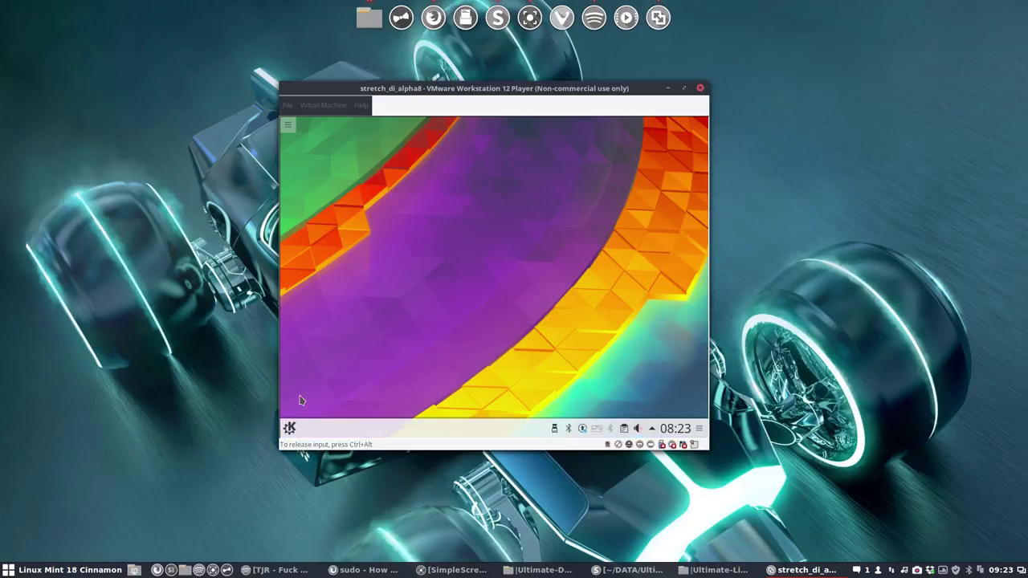
# Step: Open the Kickoff launcher and browse the Development, Education and Games categories
pyautogui.click(289, 430)
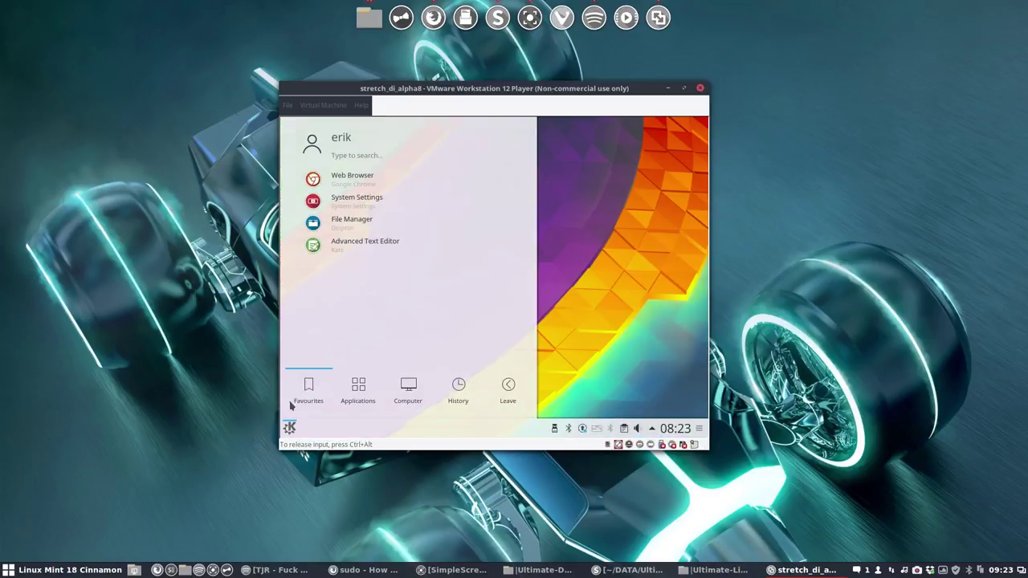
pyautogui.scroll(-2, 356, 344)
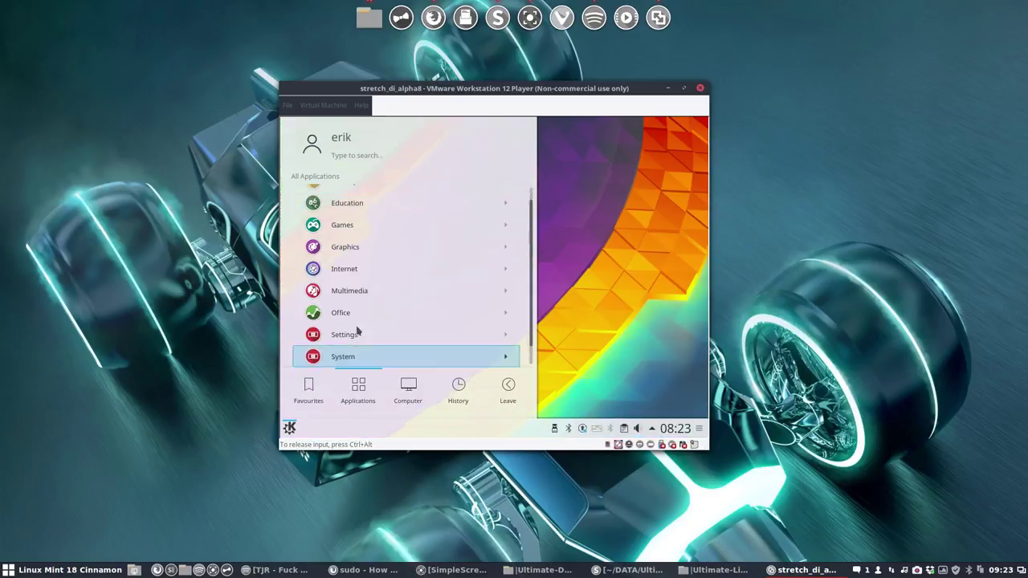
pyautogui.scroll(2, 364, 286)
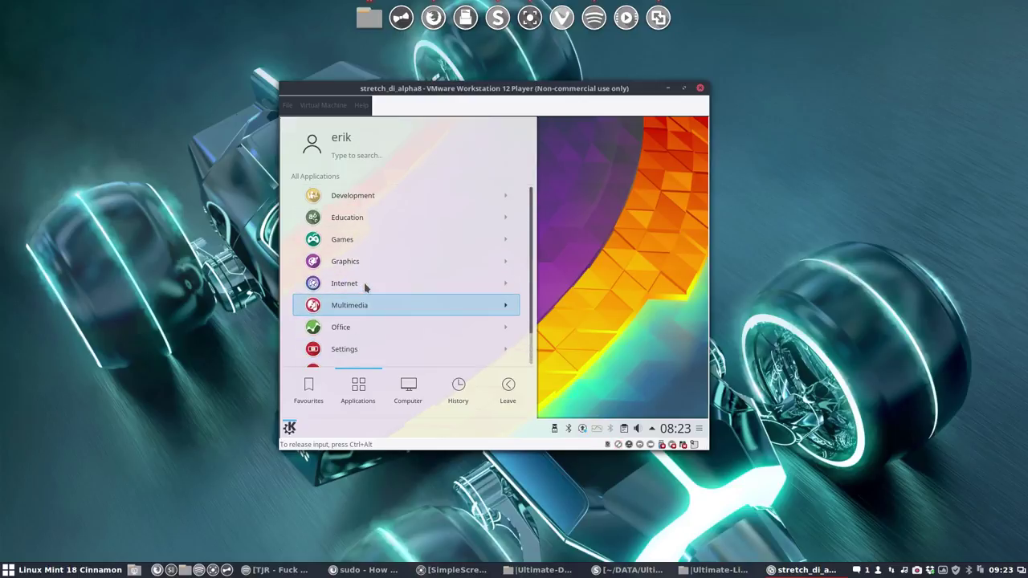
pyautogui.click(385, 192)
pyautogui.click(319, 182)
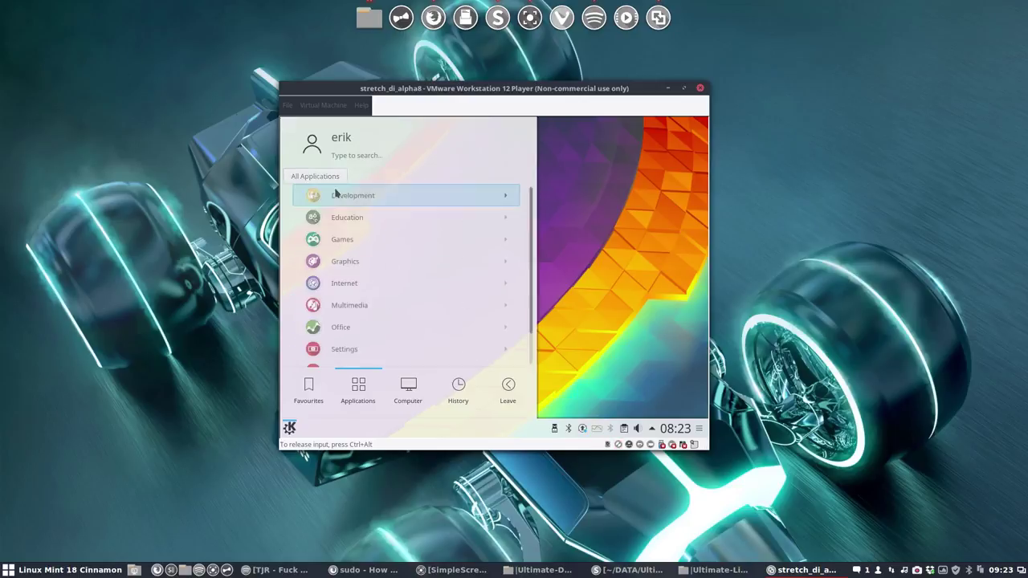
pyautogui.click(338, 216)
pyautogui.click(319, 178)
pyautogui.click(332, 235)
pyautogui.click(317, 177)
# Step: Browse the Graphics, Internet and Office categories, scrolling through their applications
pyautogui.click(332, 261)
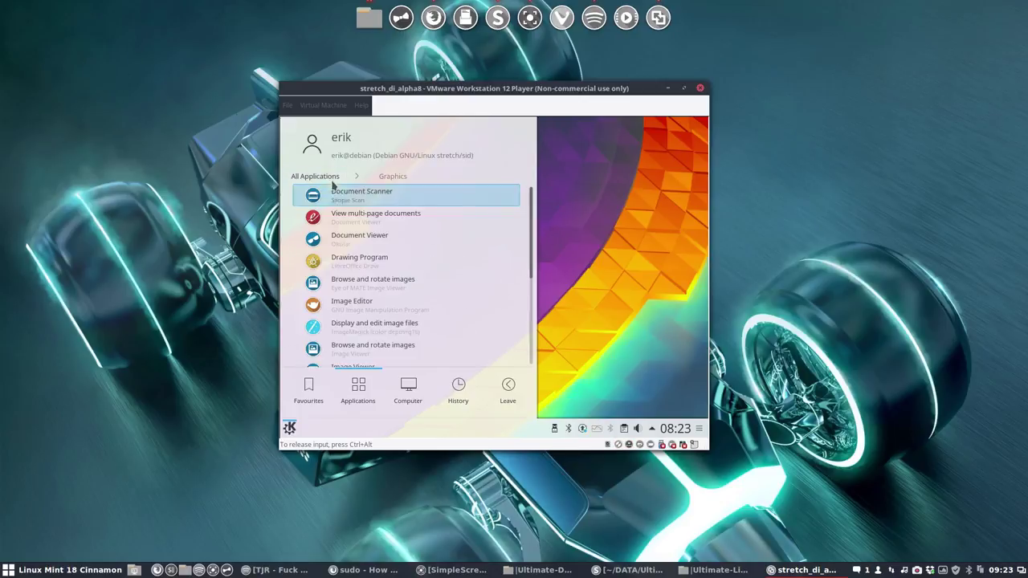
pyautogui.scroll(-1, 340, 309)
pyautogui.scroll(-2, 340, 309)
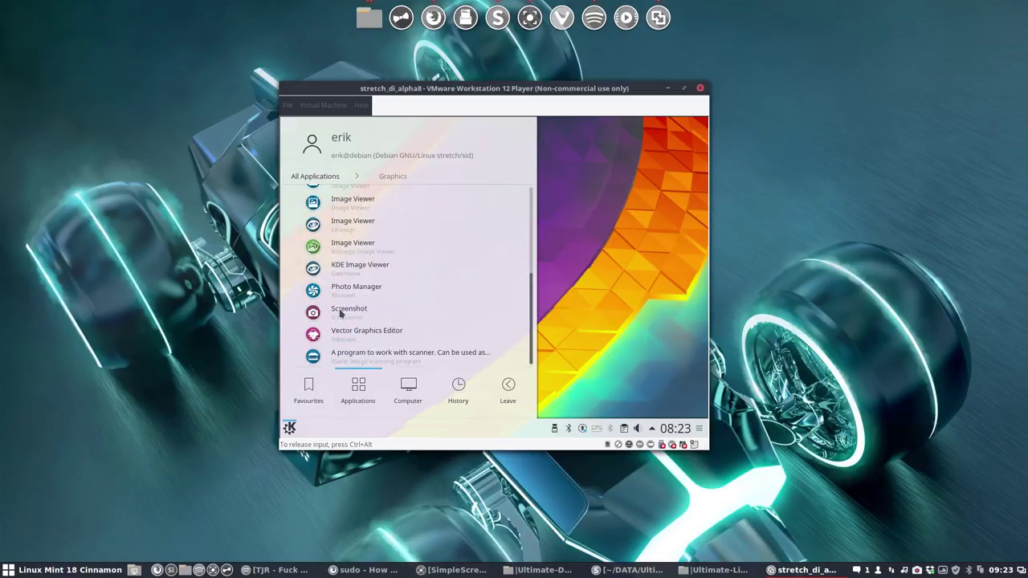
pyautogui.scroll(1, 339, 276)
pyautogui.click(318, 177)
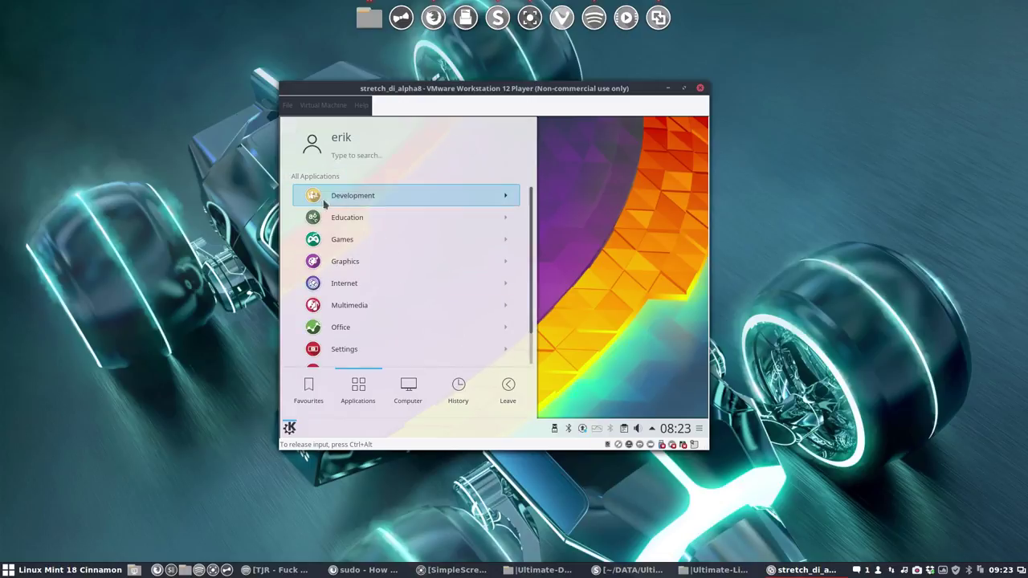
pyautogui.click(333, 281)
pyautogui.scroll(-3, 333, 285)
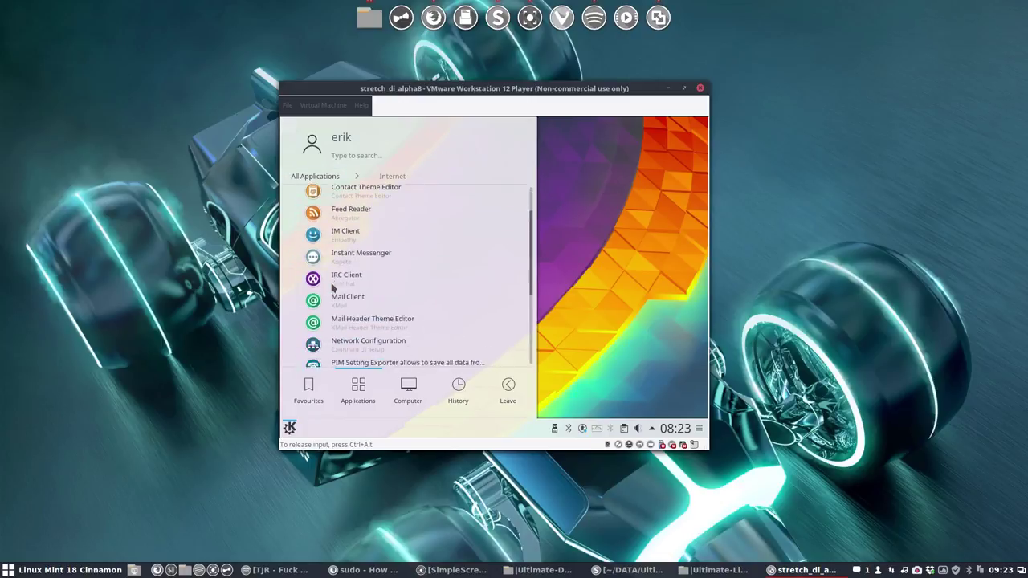
pyautogui.scroll(-4, 333, 288)
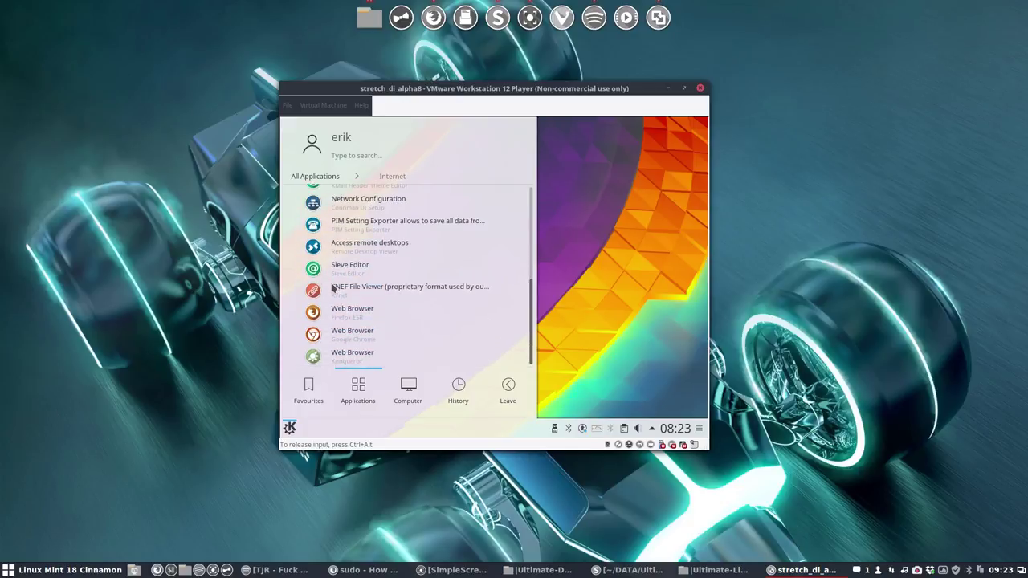
pyautogui.click(315, 175)
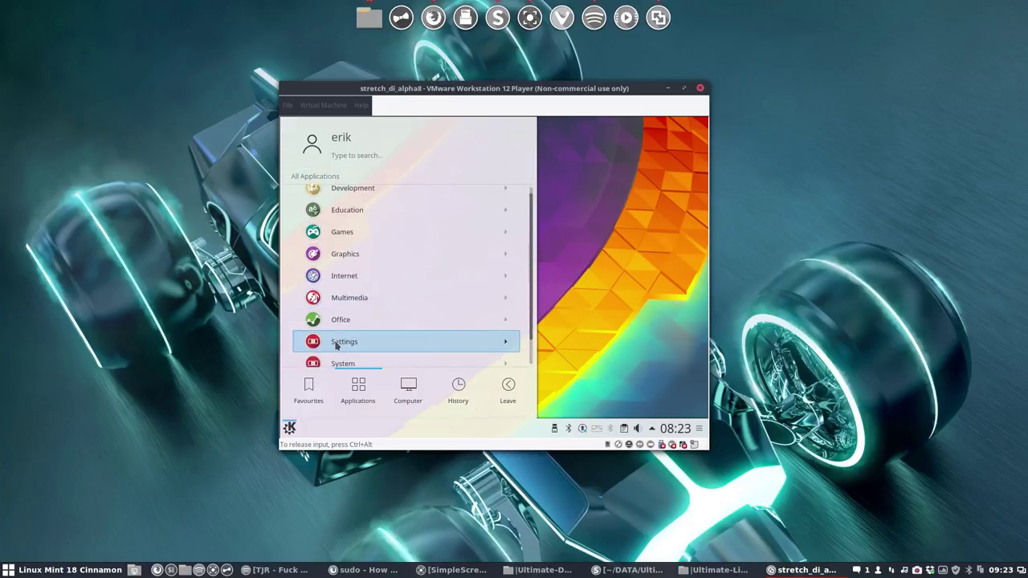
pyautogui.click(340, 322)
pyautogui.scroll(-4, 337, 325)
pyautogui.scroll(-4, 335, 330)
pyautogui.click(314, 176)
# Step: Browse the Settings and System application categories
pyautogui.click(333, 313)
pyautogui.scroll(-8, 331, 321)
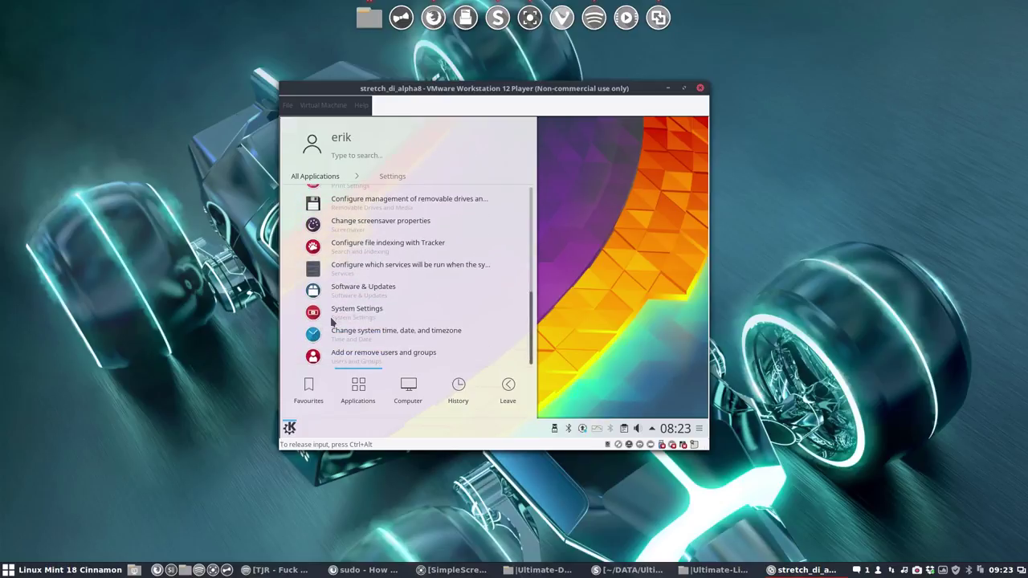
pyautogui.click(315, 175)
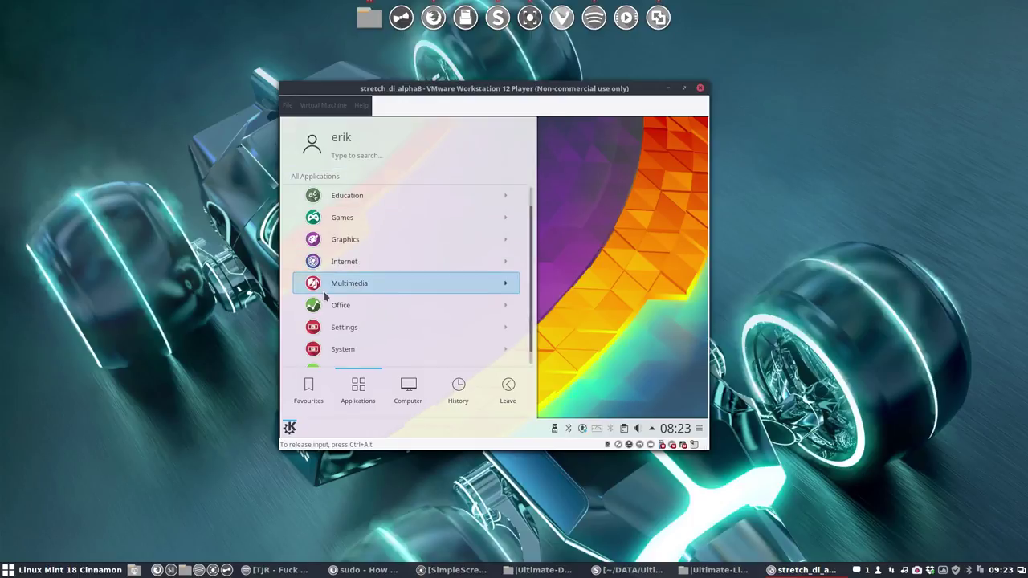
pyautogui.click(347, 340)
pyautogui.scroll(-5, 347, 341)
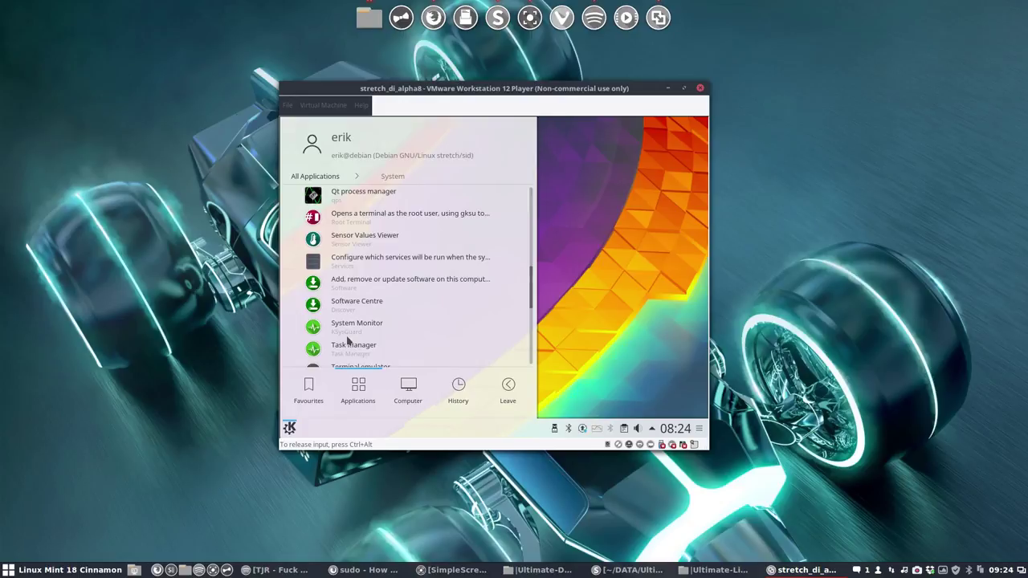
pyautogui.scroll(-3, 347, 340)
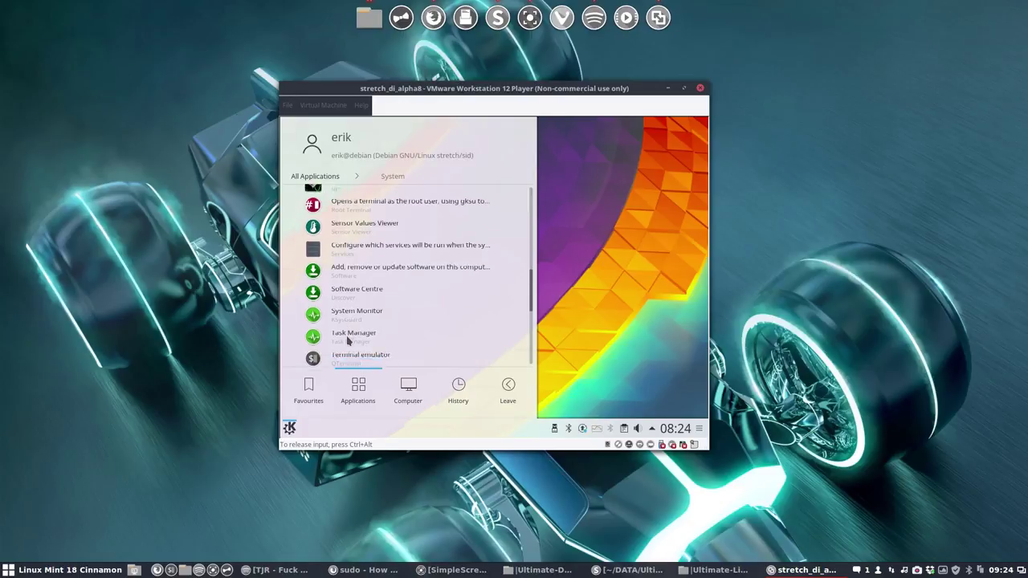
pyautogui.scroll(-5, 347, 341)
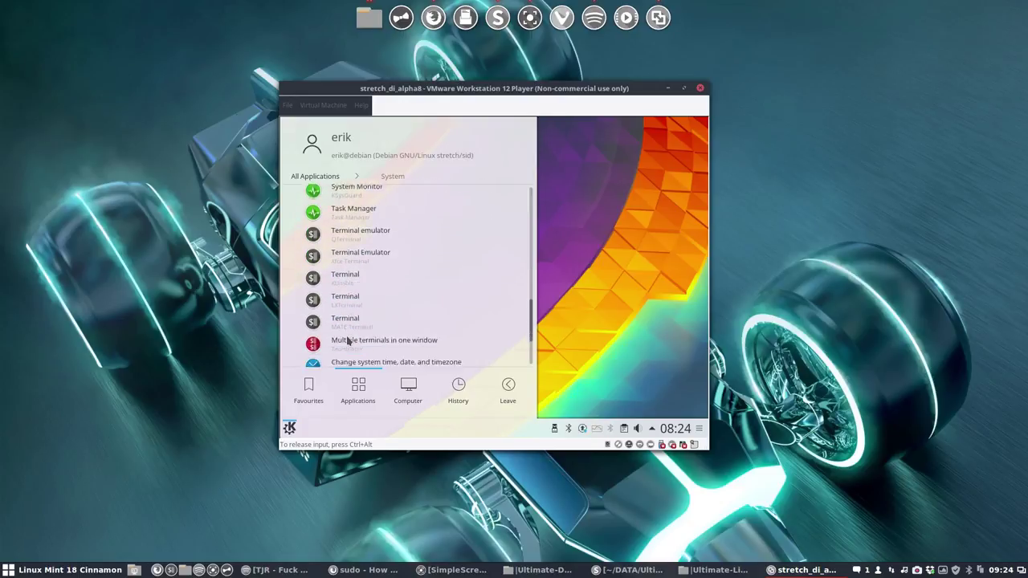
pyautogui.click(306, 175)
# Step: Look through the Utilities category, then launch System Settings from Favourites
pyautogui.click(337, 356)
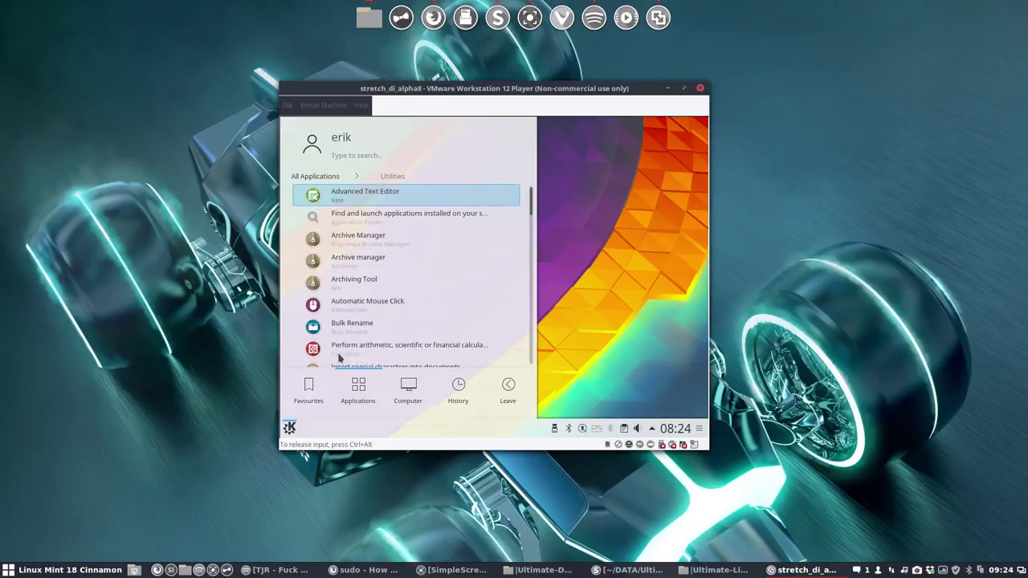
pyautogui.scroll(-6, 339, 357)
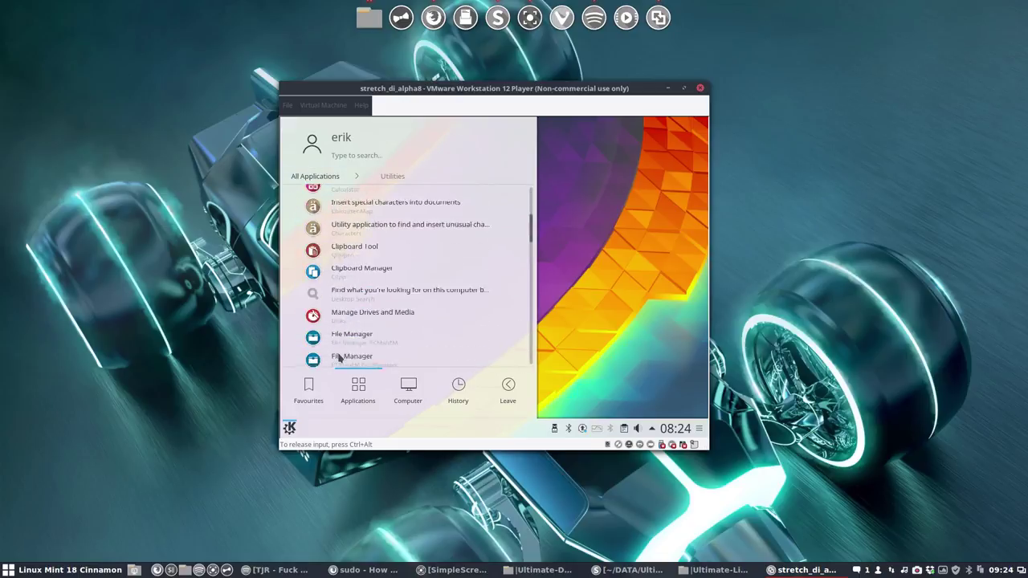
pyautogui.scroll(-6, 339, 358)
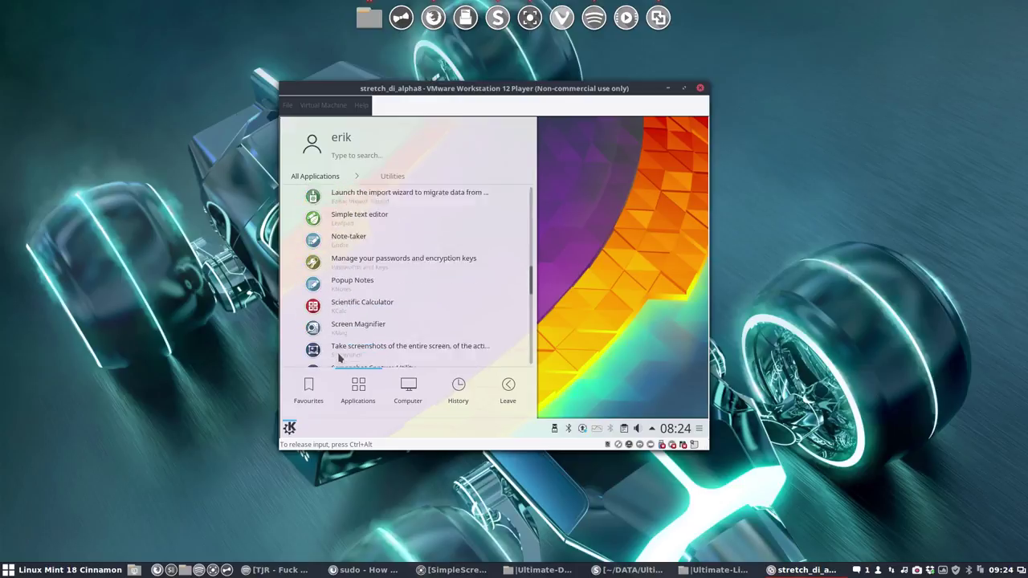
pyautogui.scroll(-6, 339, 357)
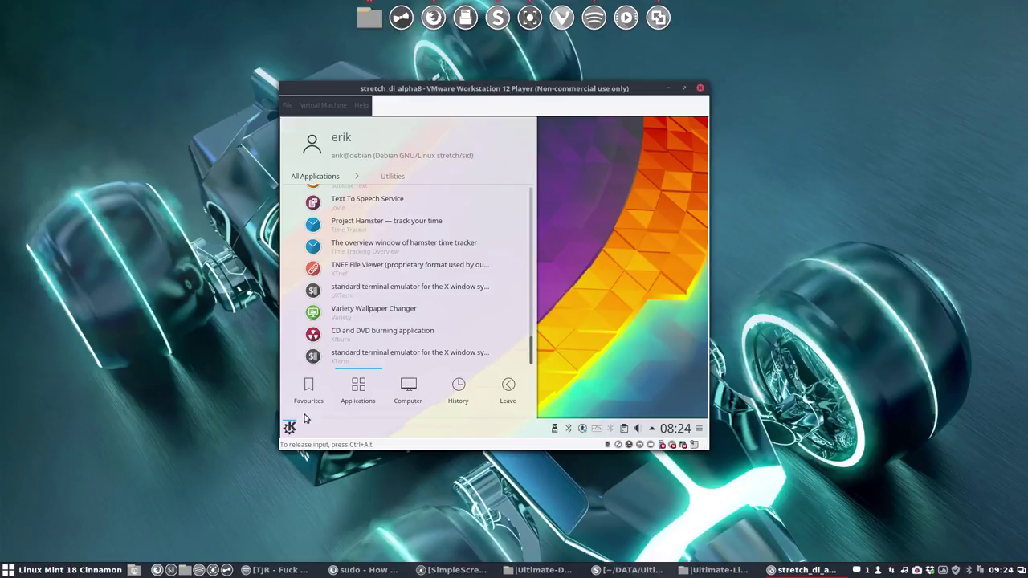
pyautogui.click(314, 176)
pyautogui.moveTo(308, 390)
pyautogui.click(422, 203)
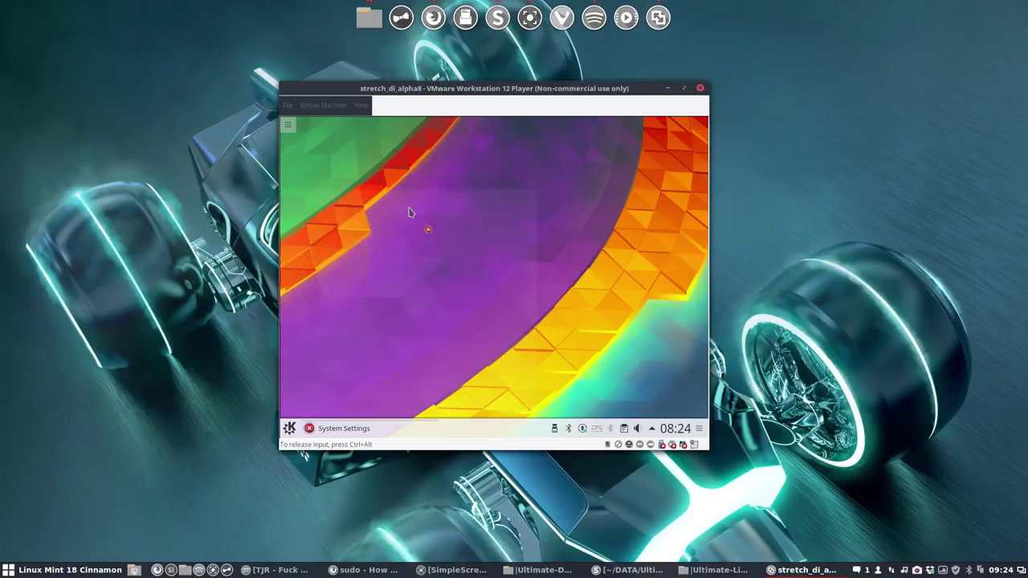
# Step: Shift the System Settings window right, glance at Workspace Theme, then close the window
pyautogui.moveTo(472, 127); pyautogui.dragTo(527, 129)
pyautogui.scroll(-3, 561, 260)
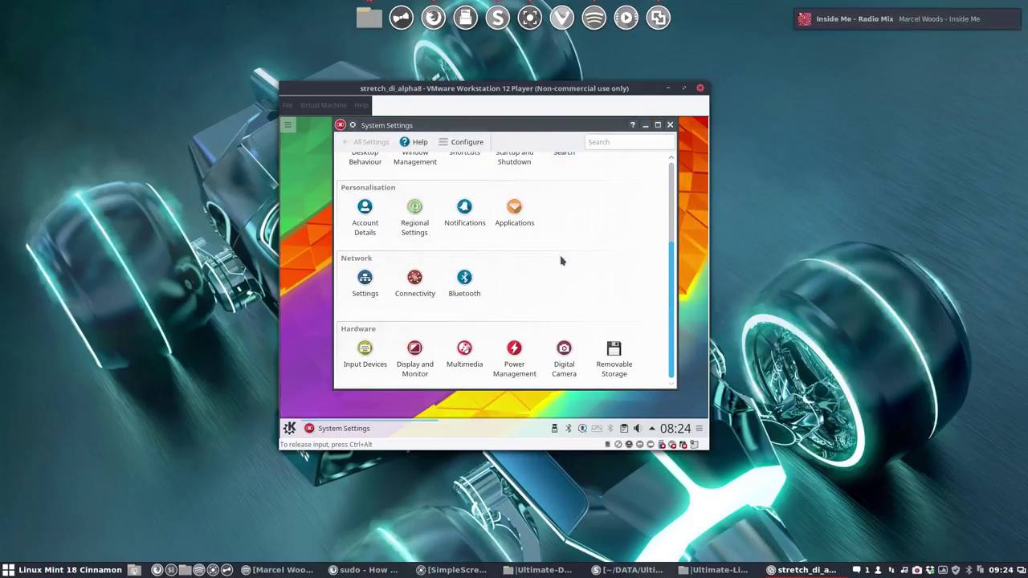
pyautogui.scroll(3, 560, 260)
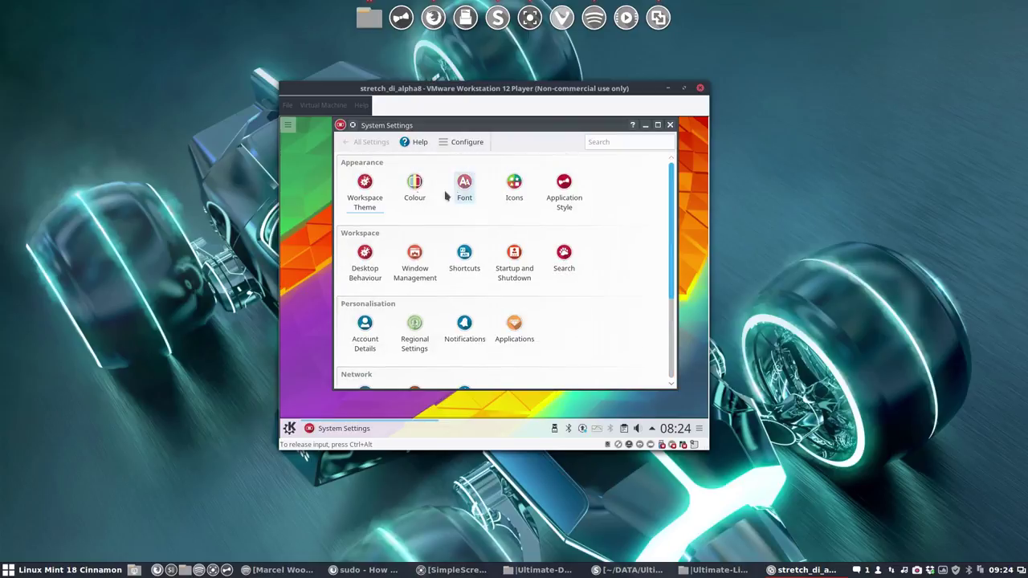
pyautogui.click(354, 190)
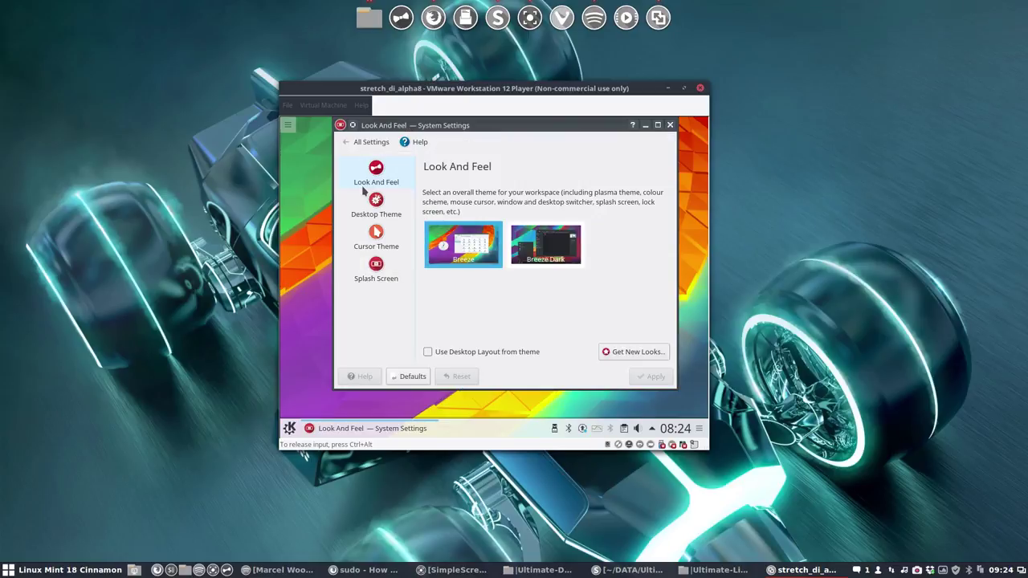
pyautogui.click(351, 147)
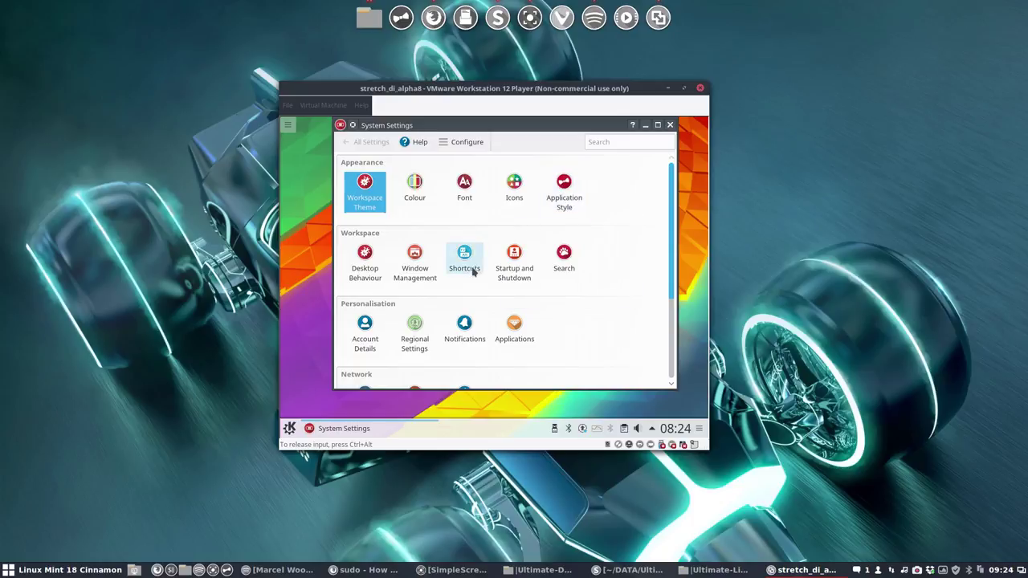
pyautogui.moveTo(490, 272)
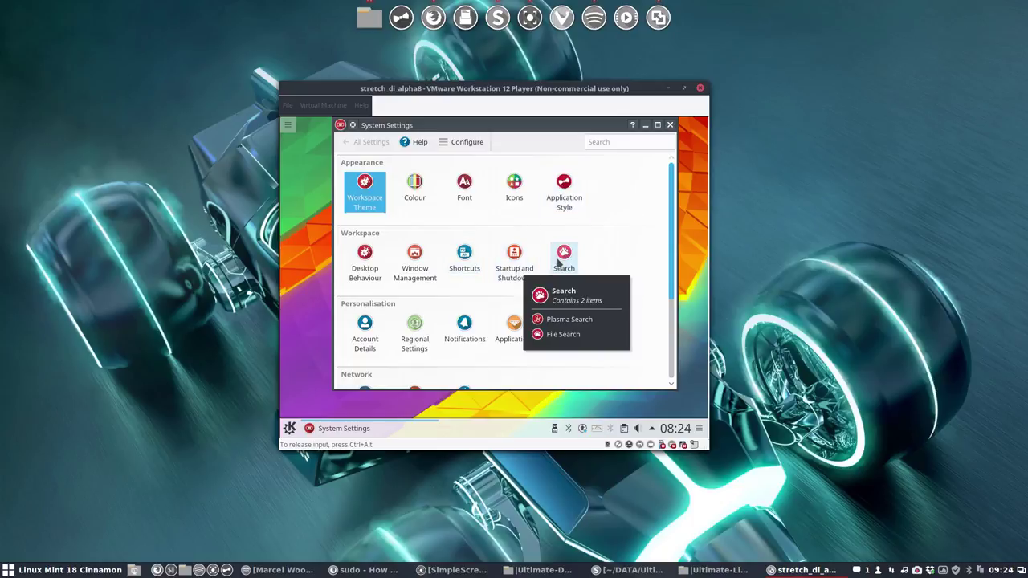
pyautogui.moveTo(372, 265)
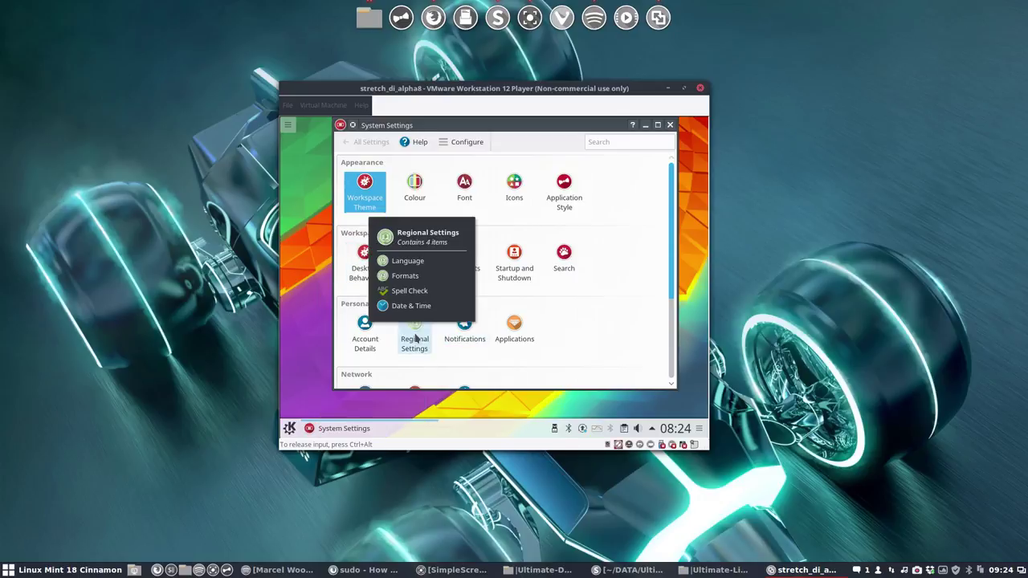
pyautogui.moveTo(445, 340)
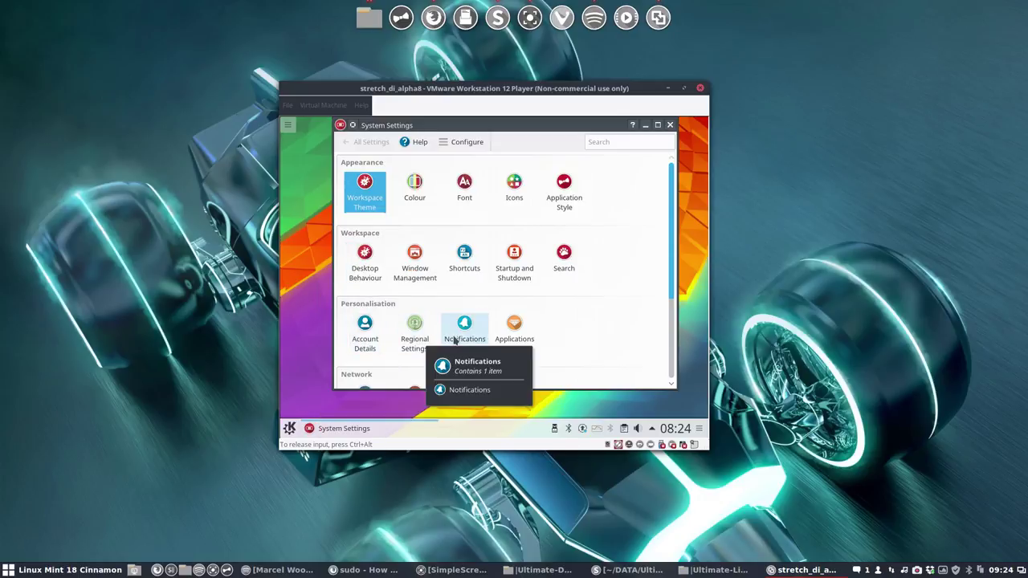
pyautogui.scroll(-1, 514, 337)
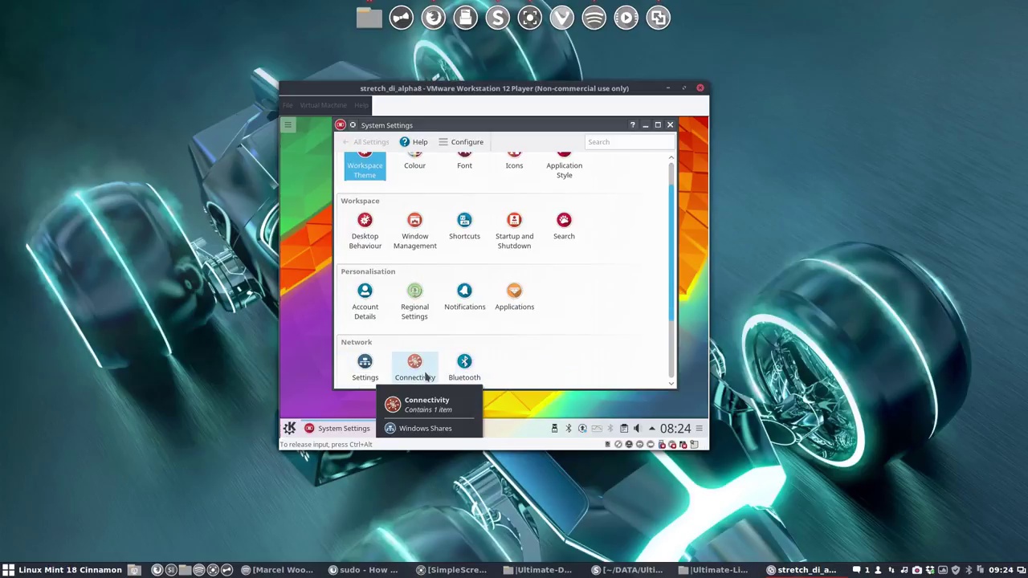
pyautogui.moveTo(353, 378)
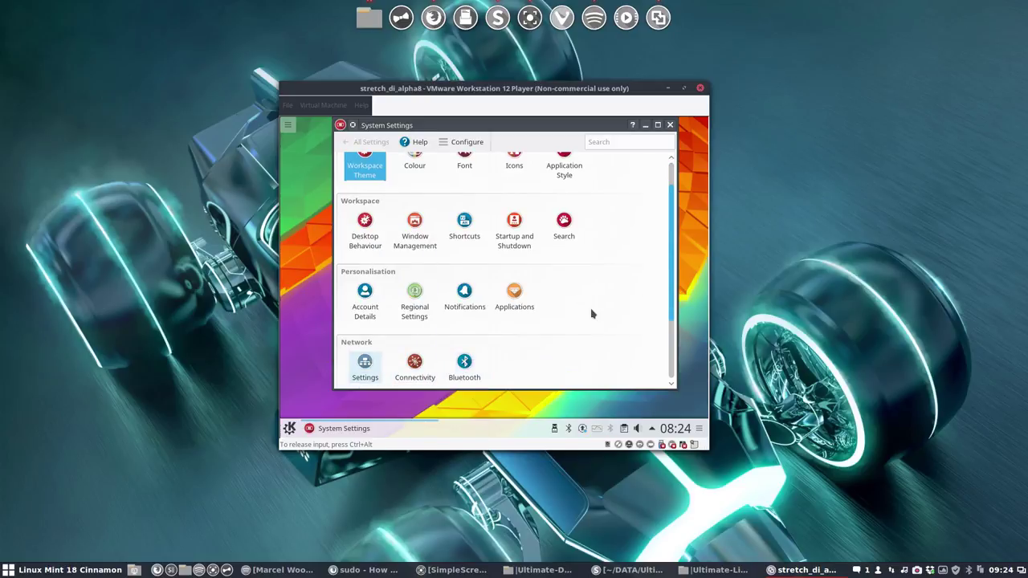
pyautogui.click(670, 124)
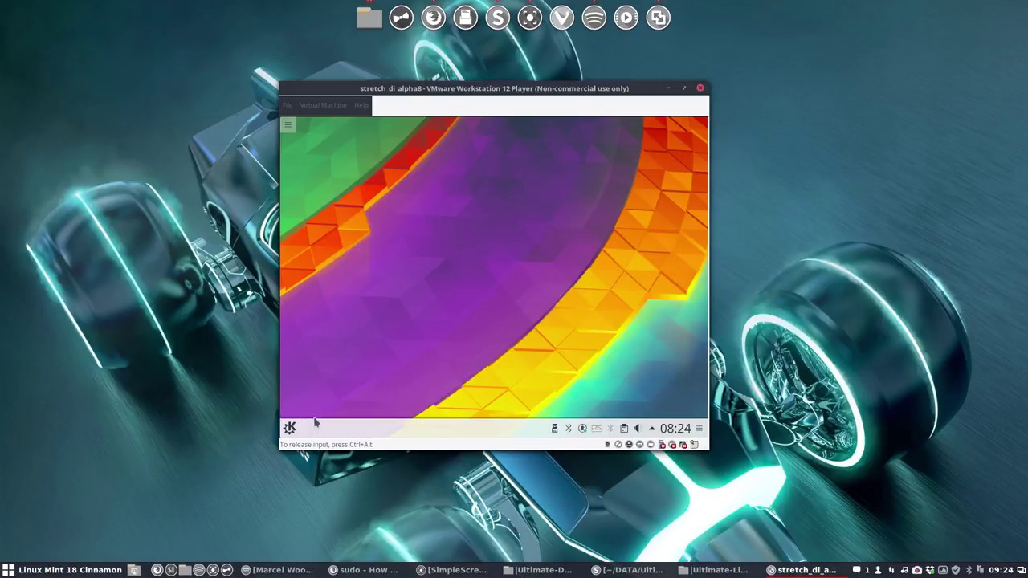
# Step: Log out of the KDE Plasma session from the launcher's Leave options
pyautogui.click(289, 428)
pyautogui.click(509, 389)
pyautogui.click(372, 220)
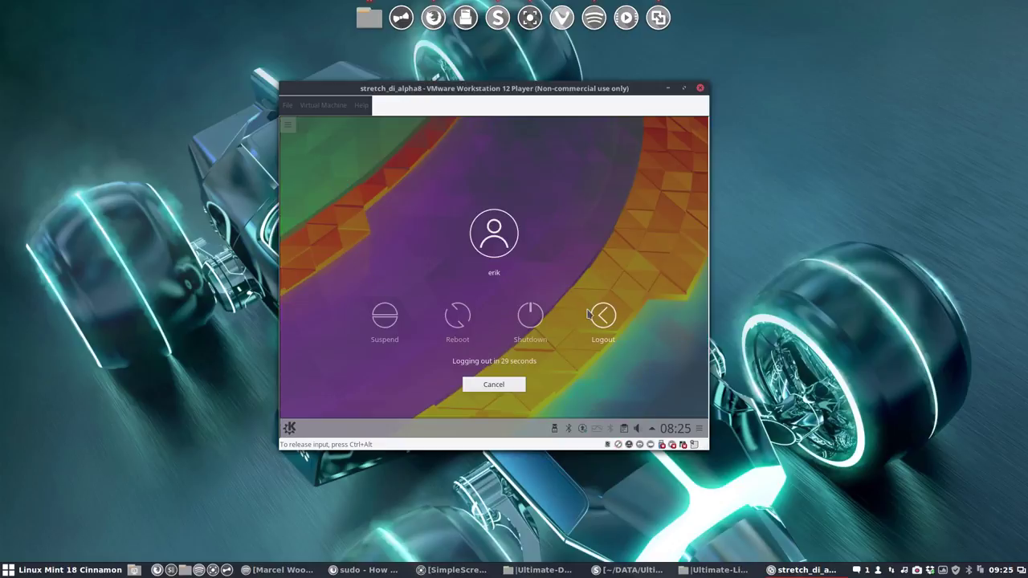
pyautogui.click(595, 323)
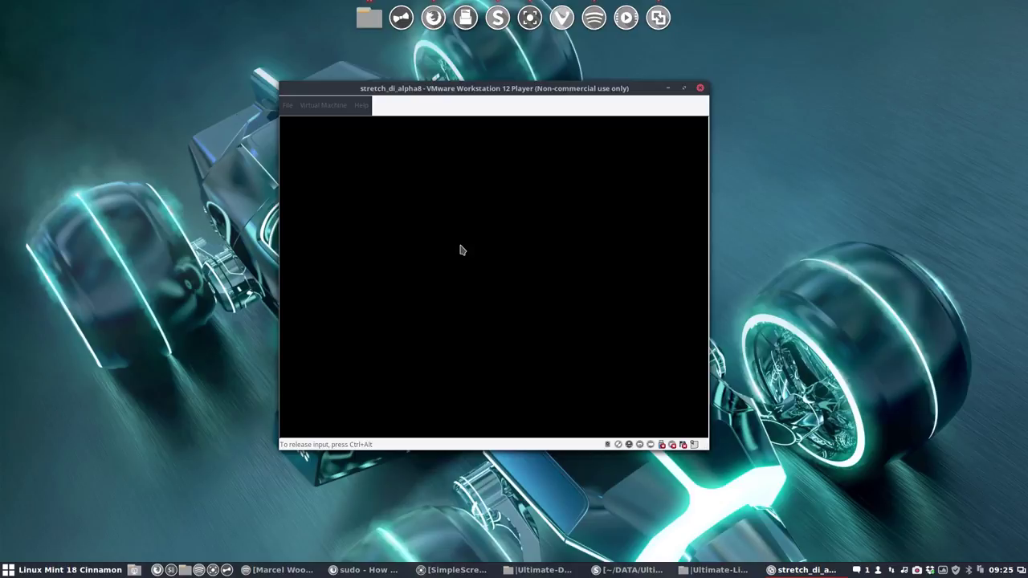
# Step: Sign in as erik with the Xfce Session selected
pyautogui.click(492, 267)
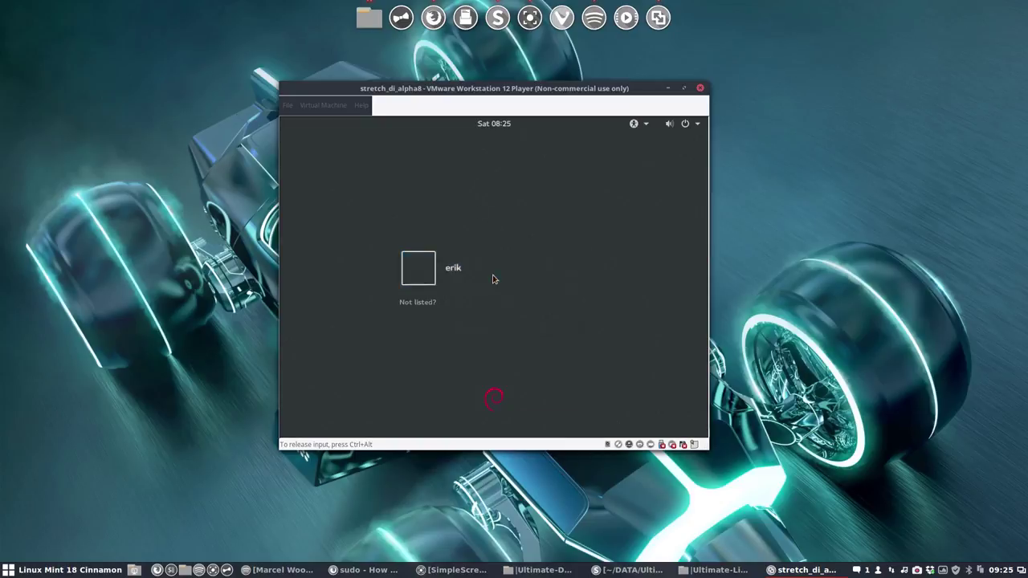
pyautogui.click(532, 329)
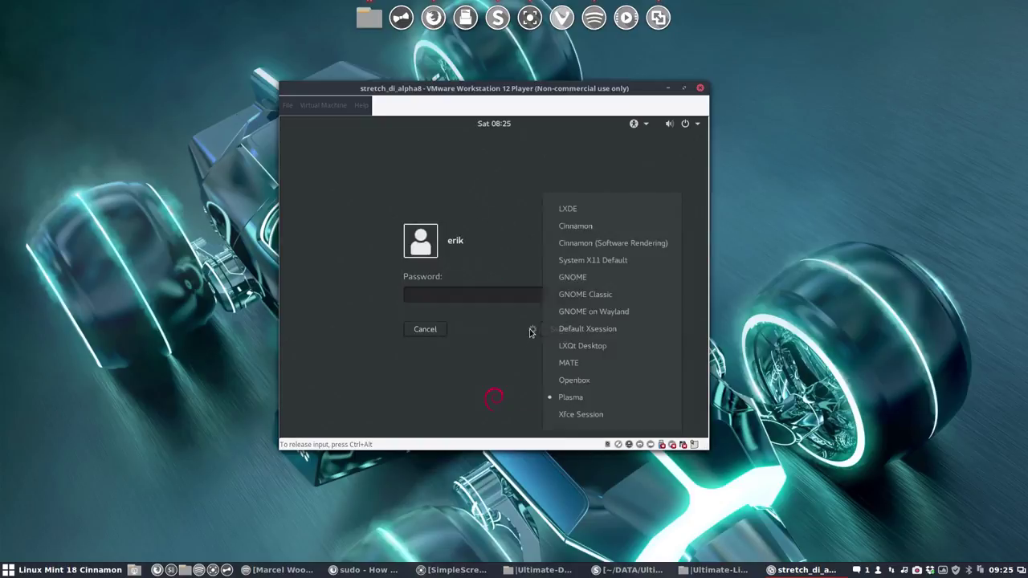
pyautogui.click(584, 415)
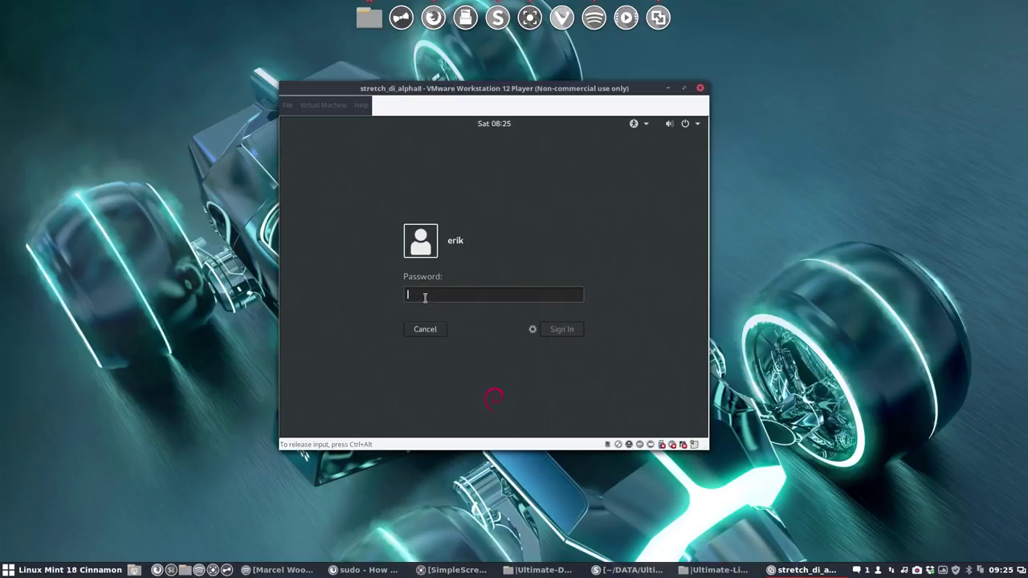
pyautogui.write('*****')
pyautogui.press('Return')
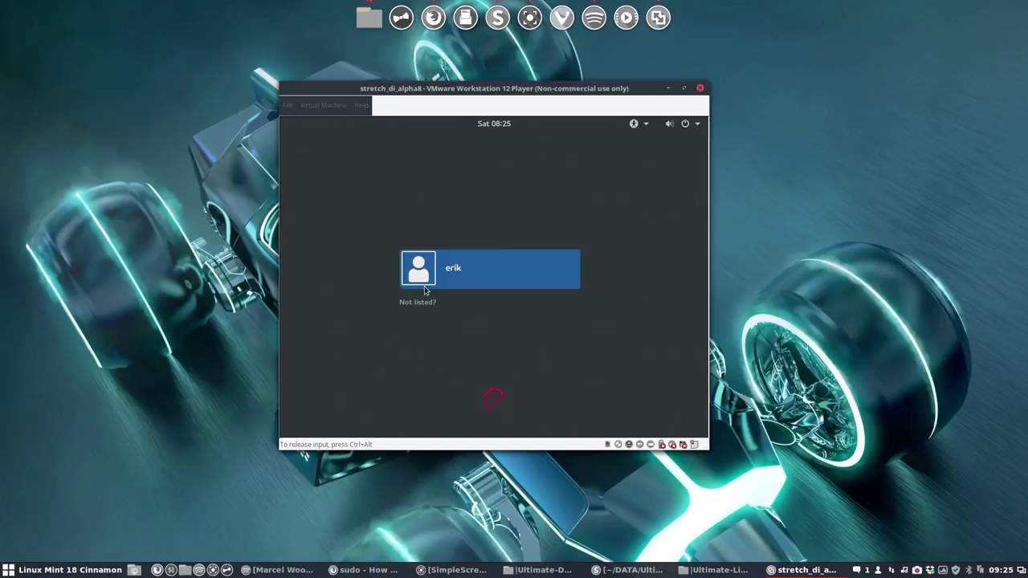
# Step: Retry signing in as erik using the Default Xsession
pyautogui.click(440, 278)
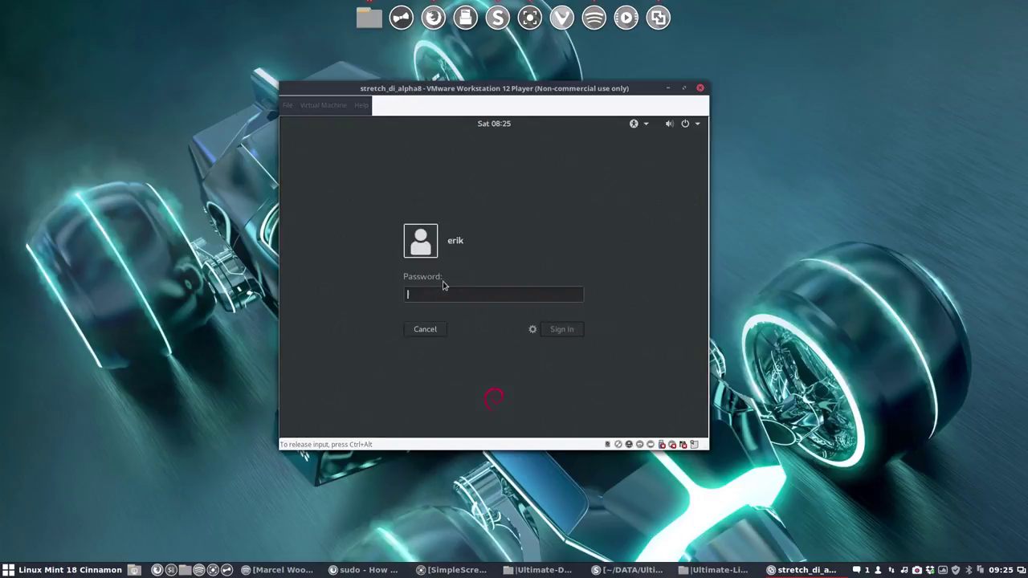
pyautogui.write('**')
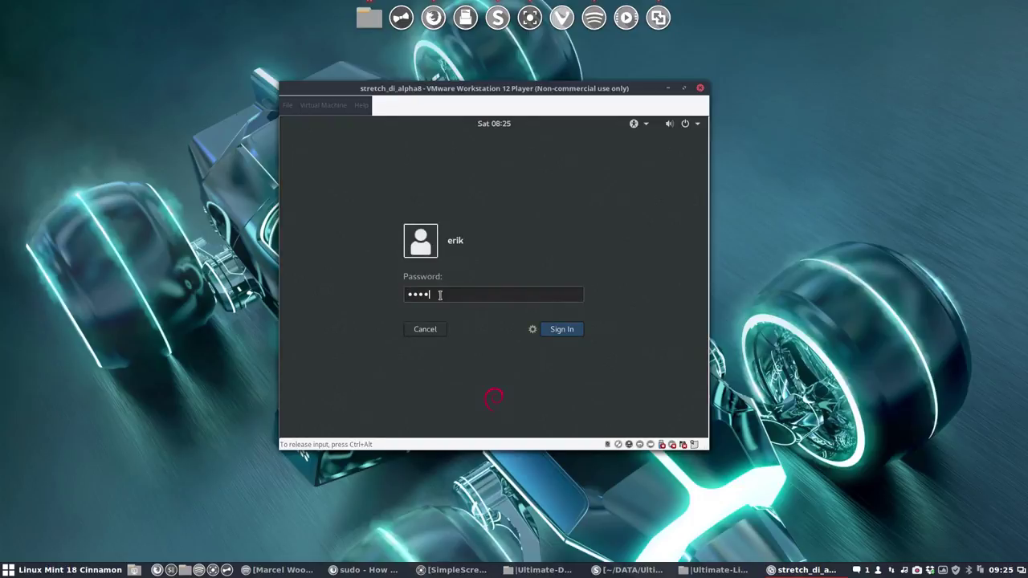
pyautogui.click(531, 329)
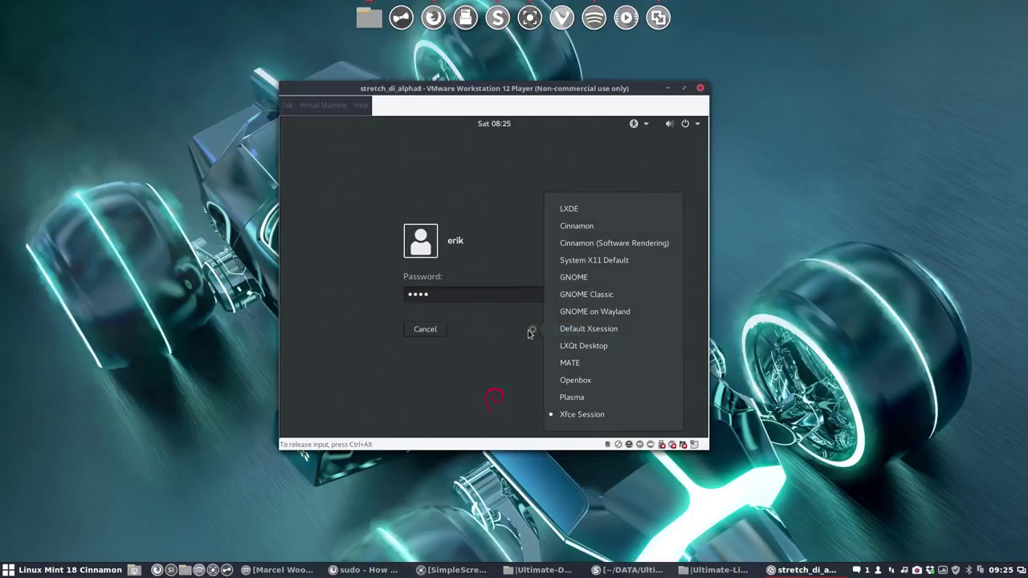
pyautogui.click(562, 329)
pyautogui.click(562, 329)
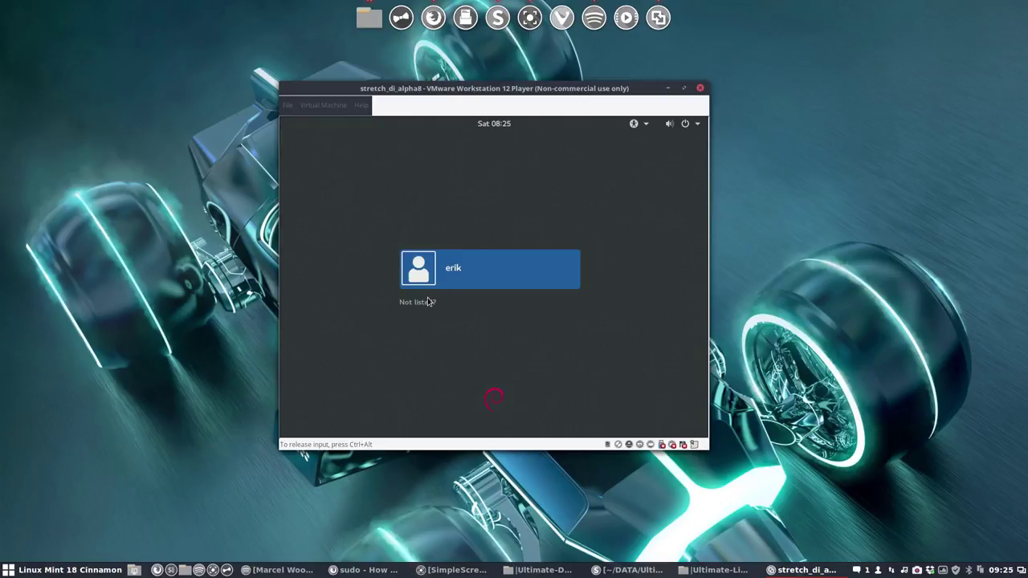
# Step: Sign in as erik with the Cinnamon session selected
pyautogui.click(455, 287)
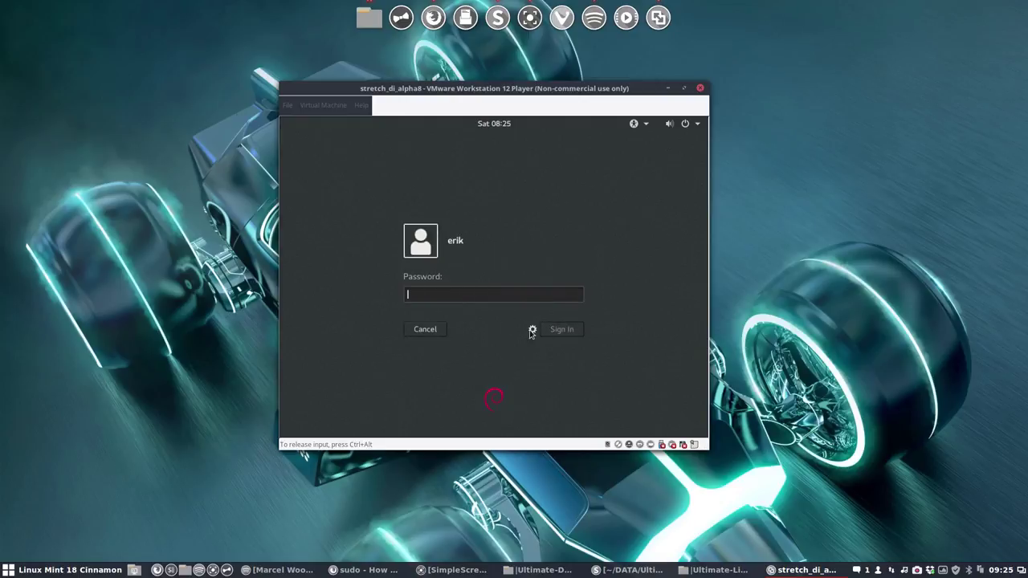
pyautogui.click(532, 330)
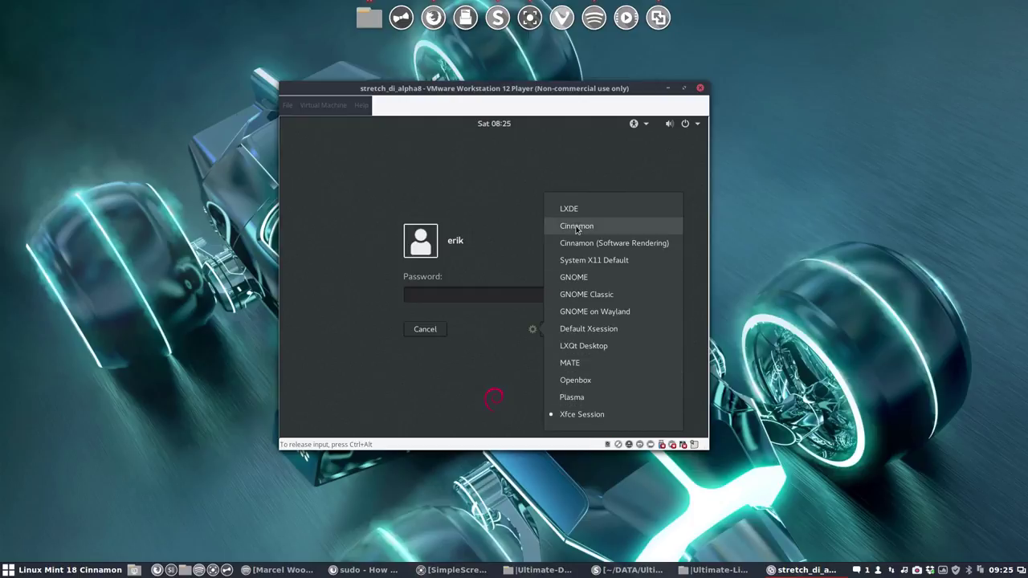
pyautogui.click(578, 226)
pyautogui.write('•')
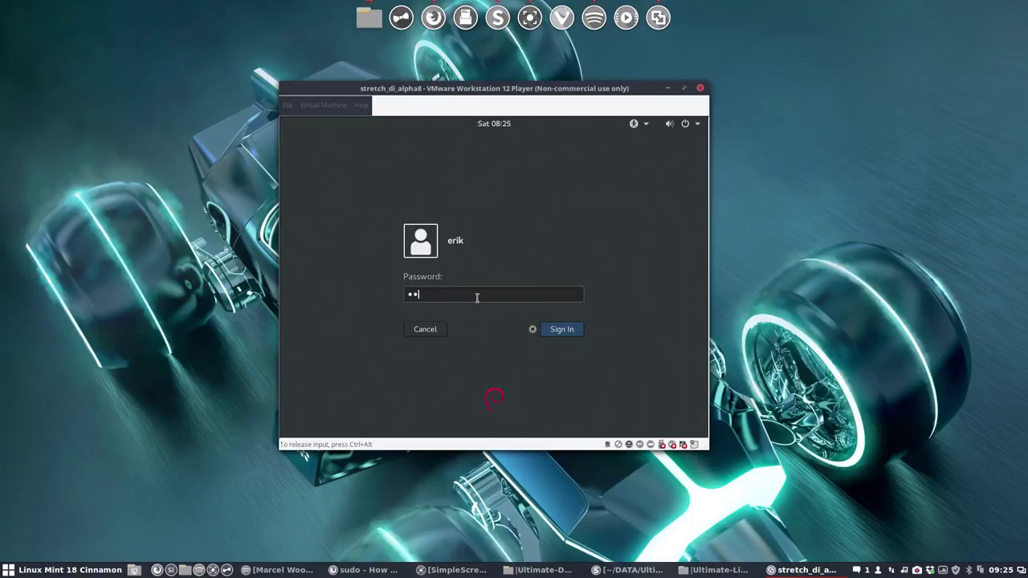
pyautogui.write('•••')
pyautogui.press('Return')
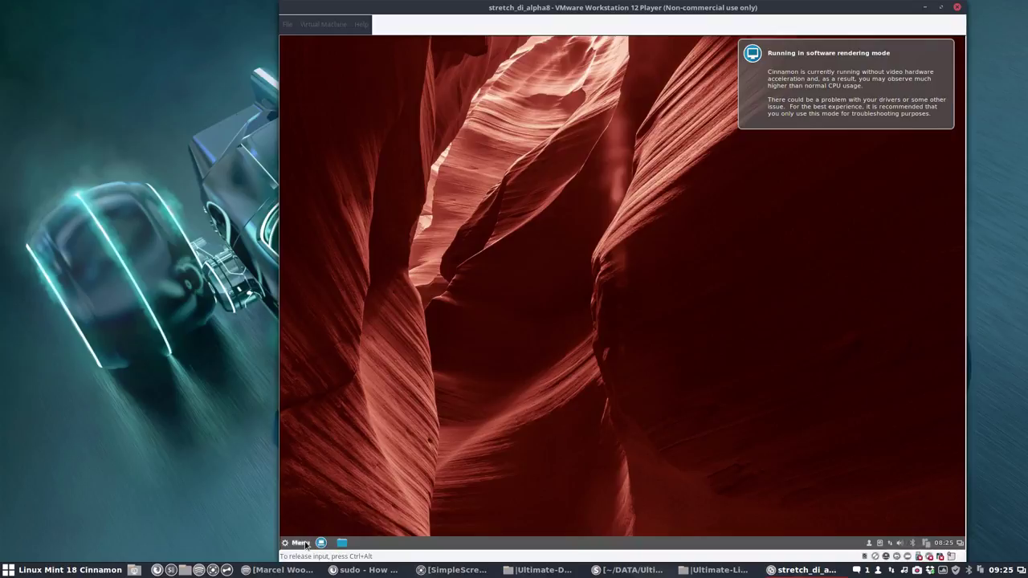
# Step: Search the menu for 'termin' and launch Terminal
pyautogui.click(301, 543)
pyautogui.write('termin')
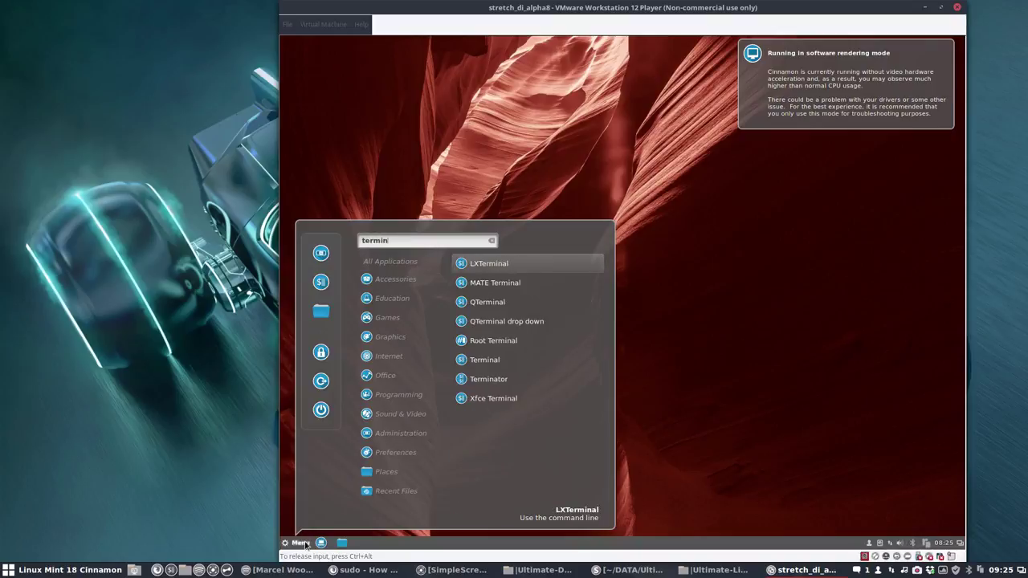
pyautogui.press('Down')
pyautogui.press('Down')
pyautogui.press('Down')
pyautogui.press('Down')
pyautogui.press('Down')
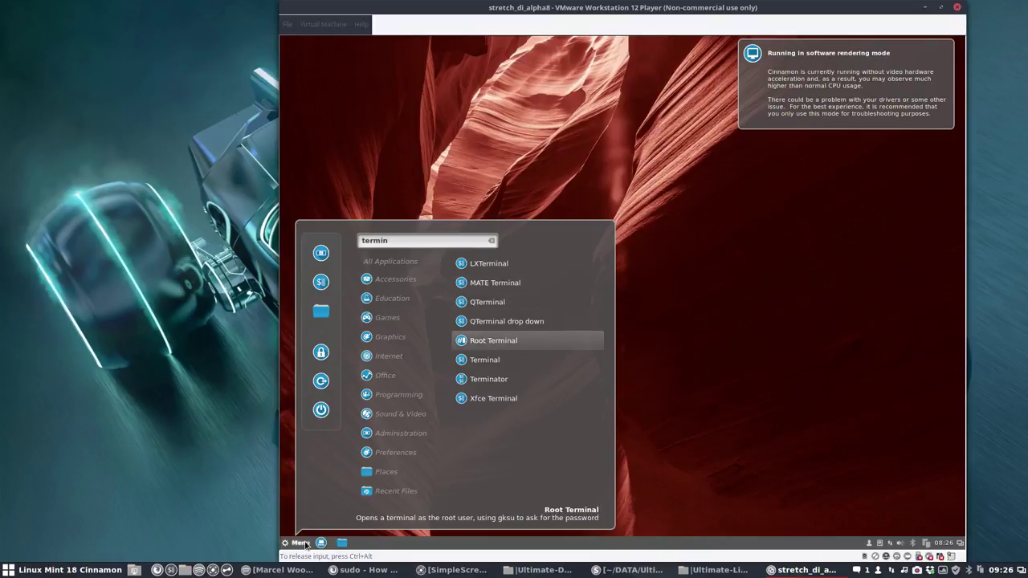
pyautogui.press('Return')
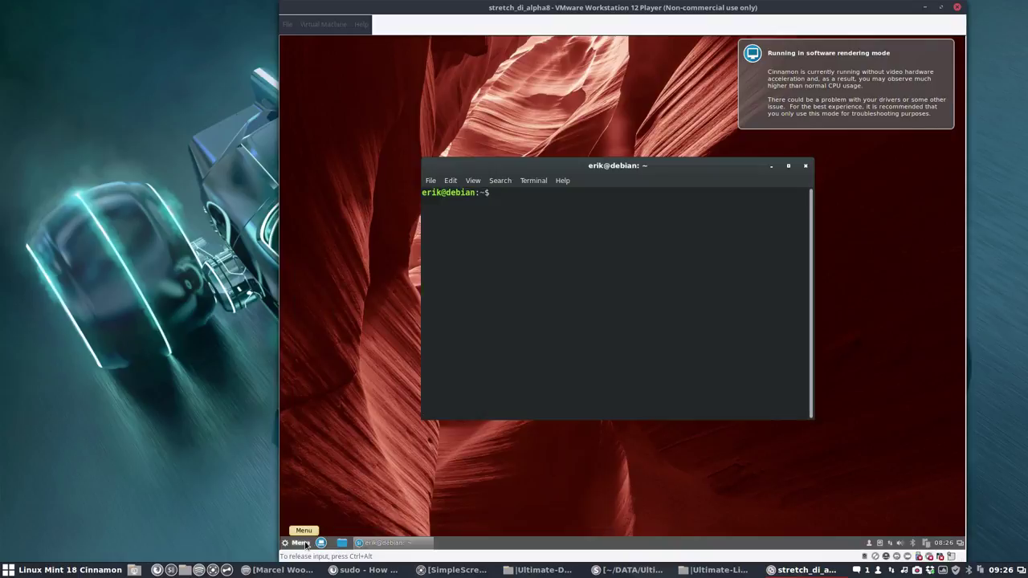
# Step: Run sudo apt install xfce4, paging through the 154 'xf' completions, and review the output
pyautogui.write('sudo apt install')
pyautogui.press('BackSpace')
pyautogui.press('BackSpace')
pyautogui.press('BackSpace')
pyautogui.press('BackSpace')
pyautogui.write('tall xf')
pyautogui.press('Tab')
pyautogui.press('Tab')
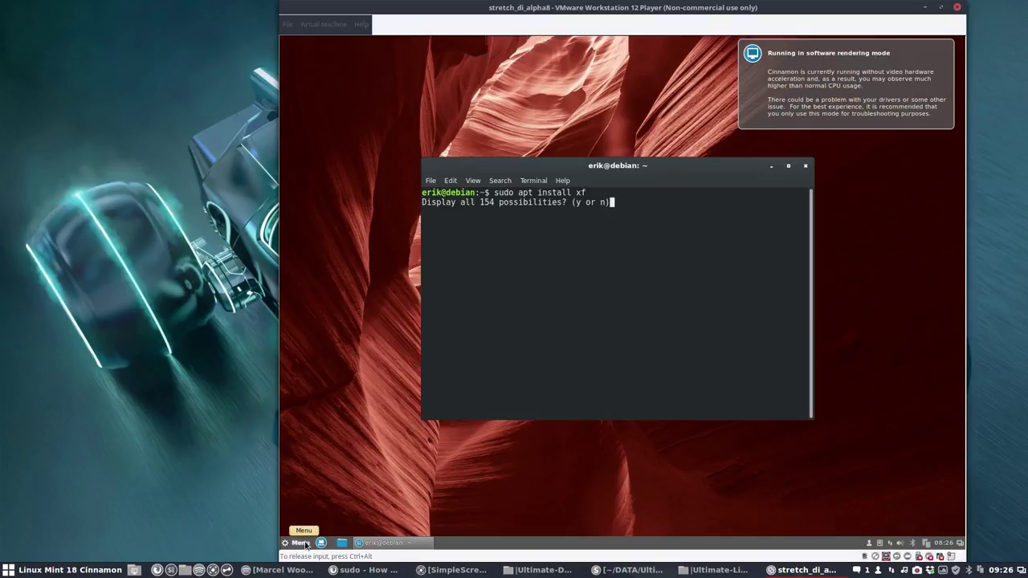
pyautogui.press('y')
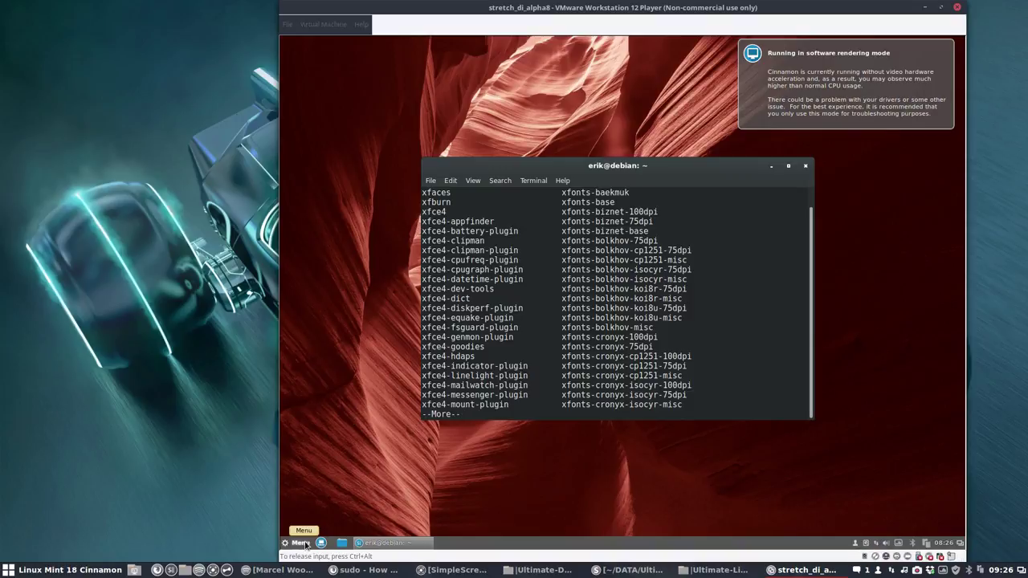
pyautogui.press('space')
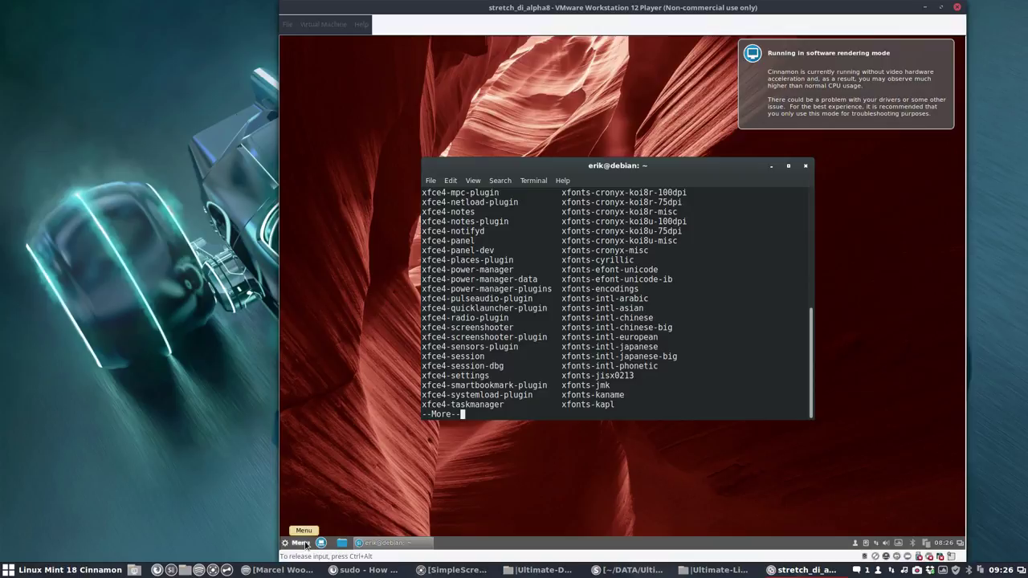
pyautogui.press('space')
pyautogui.press('space')
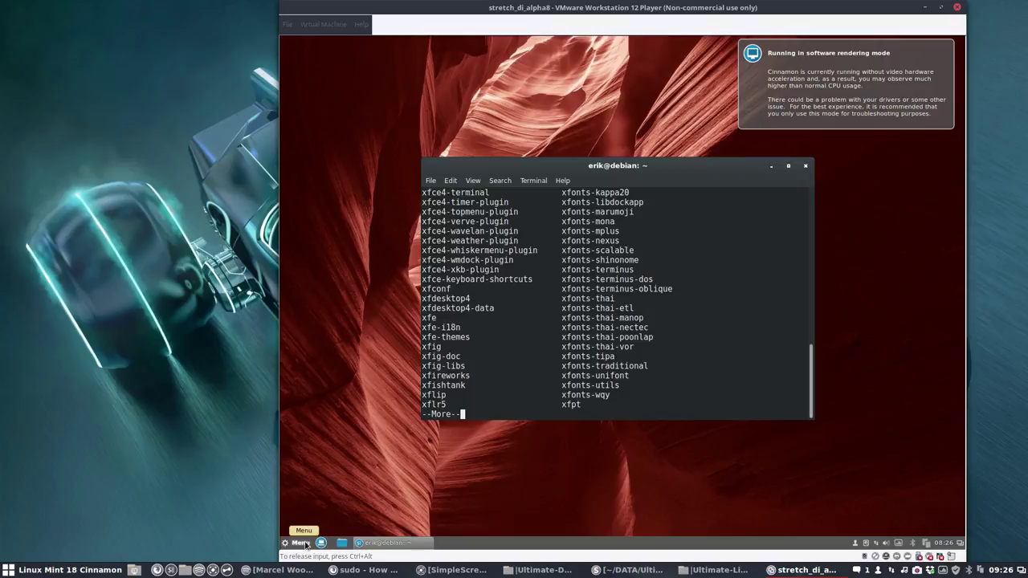
pyautogui.write('ce')
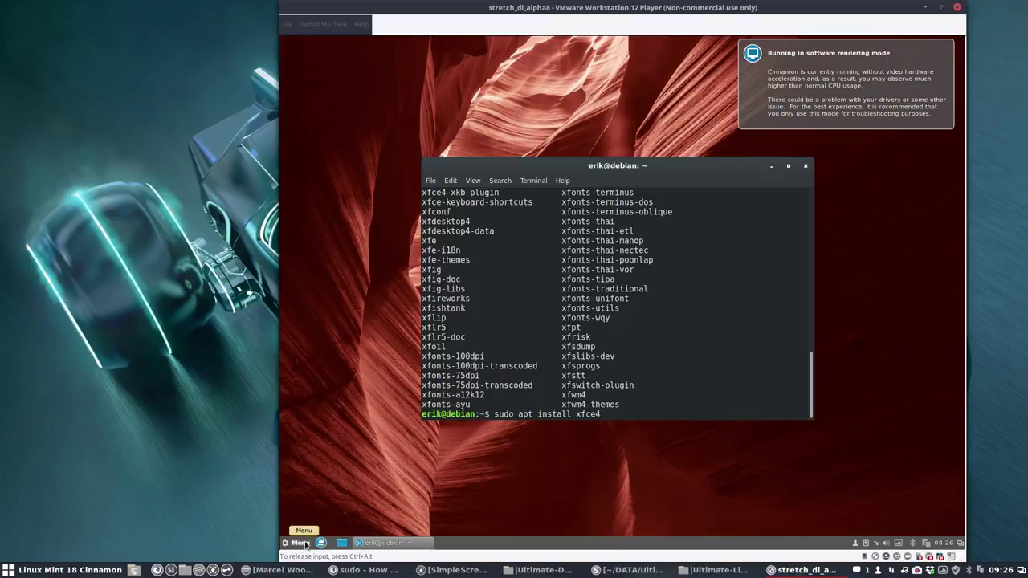
pyautogui.write('4')
pyautogui.press('Return')
pyautogui.press('Return')
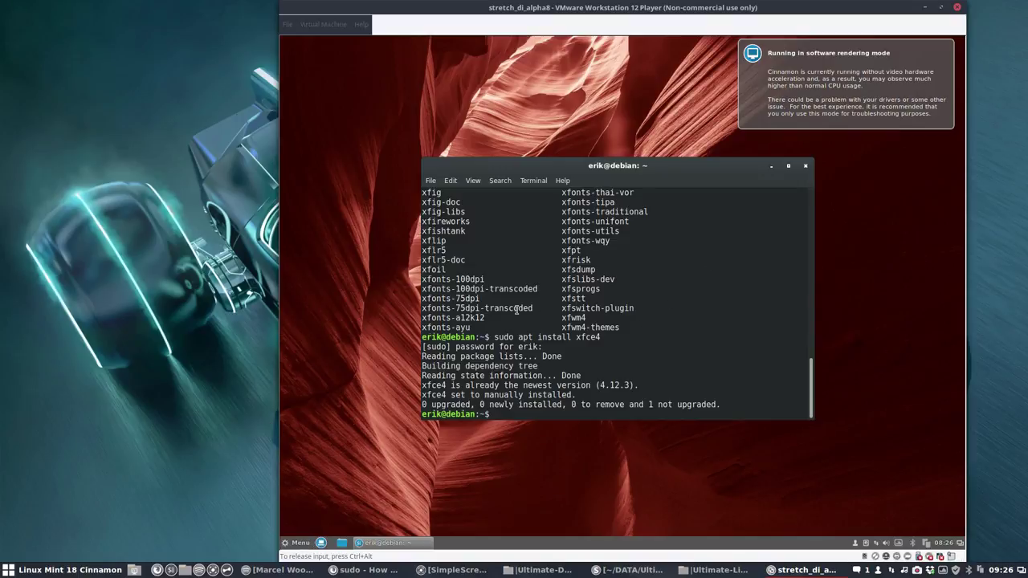
pyautogui.scroll(15, 514, 304)
pyautogui.scroll(2, 515, 300)
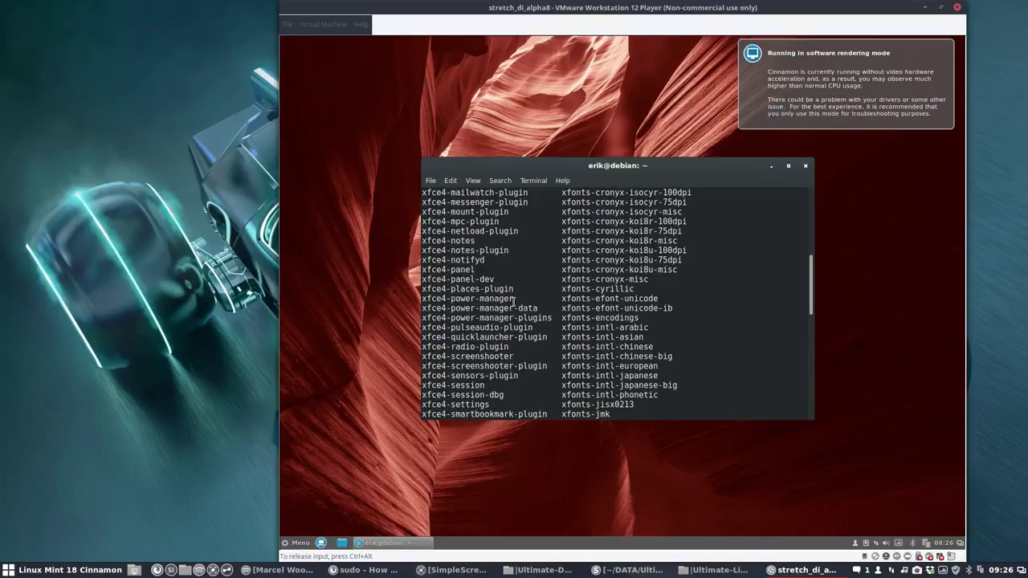
pyautogui.scroll(3, 514, 300)
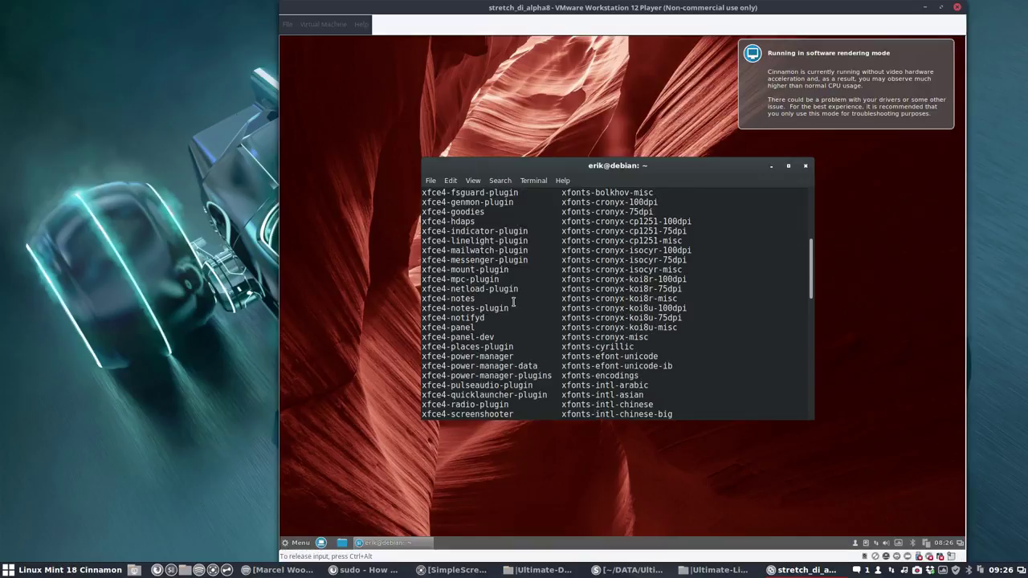
pyautogui.scroll(4, 513, 301)
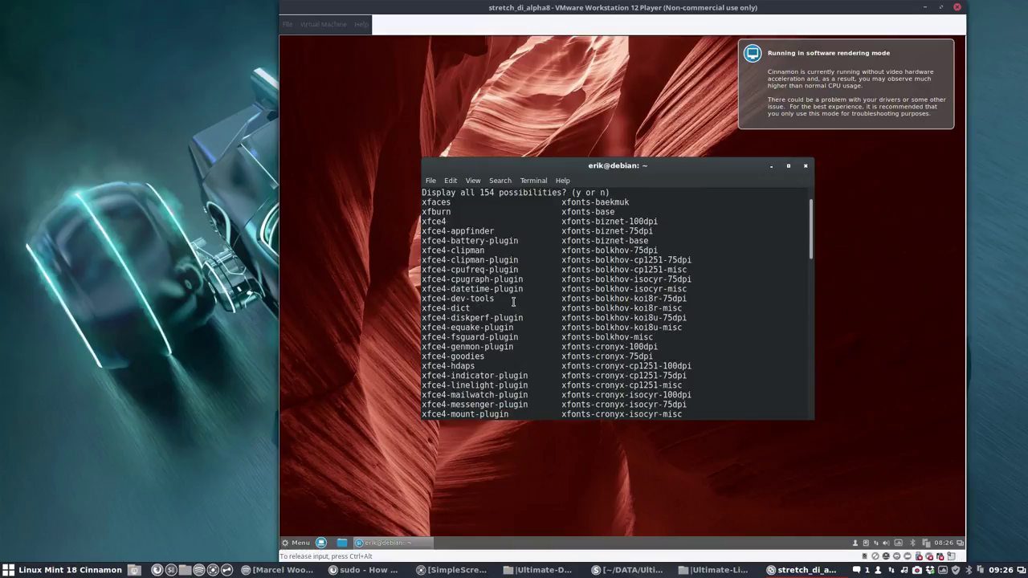
# Step: Log out of the Cinnamon session from the guest's Menu
pyautogui.click(805, 166)
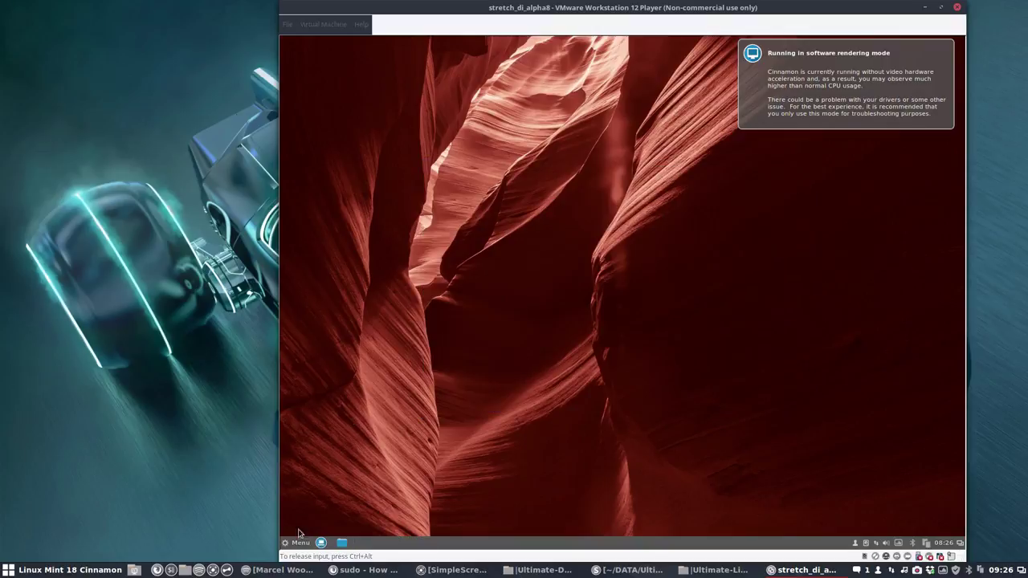
pyautogui.click(291, 546)
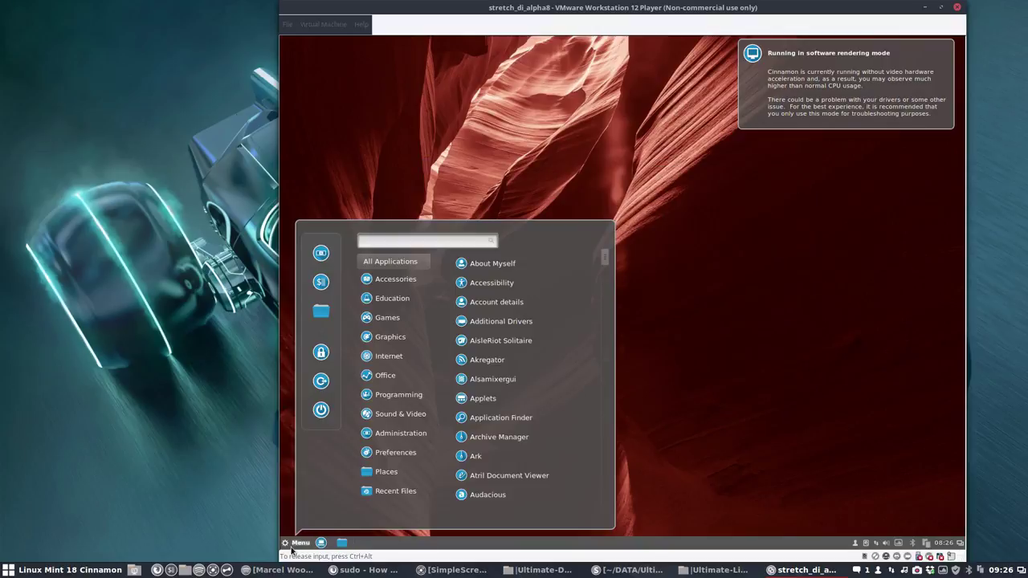
pyautogui.click(321, 382)
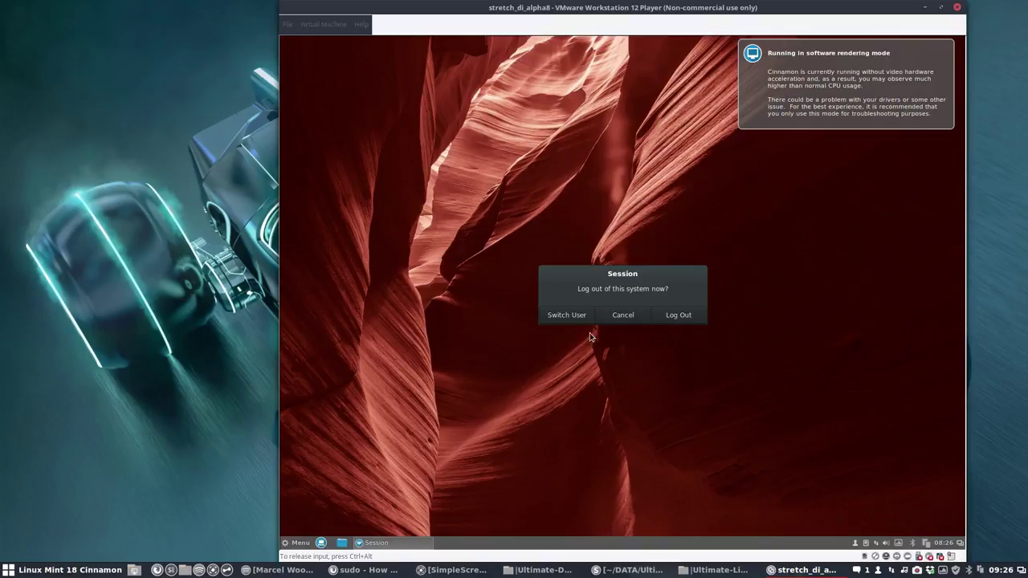
pyautogui.click(676, 317)
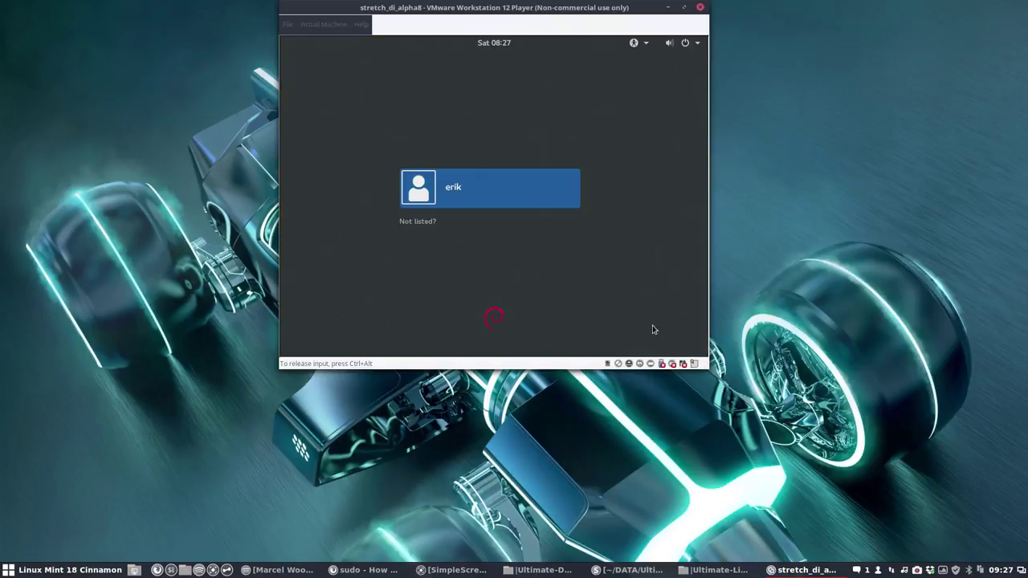
# Step: Try signing in to the user account with Xfce Session selected
pyautogui.click(457, 199)
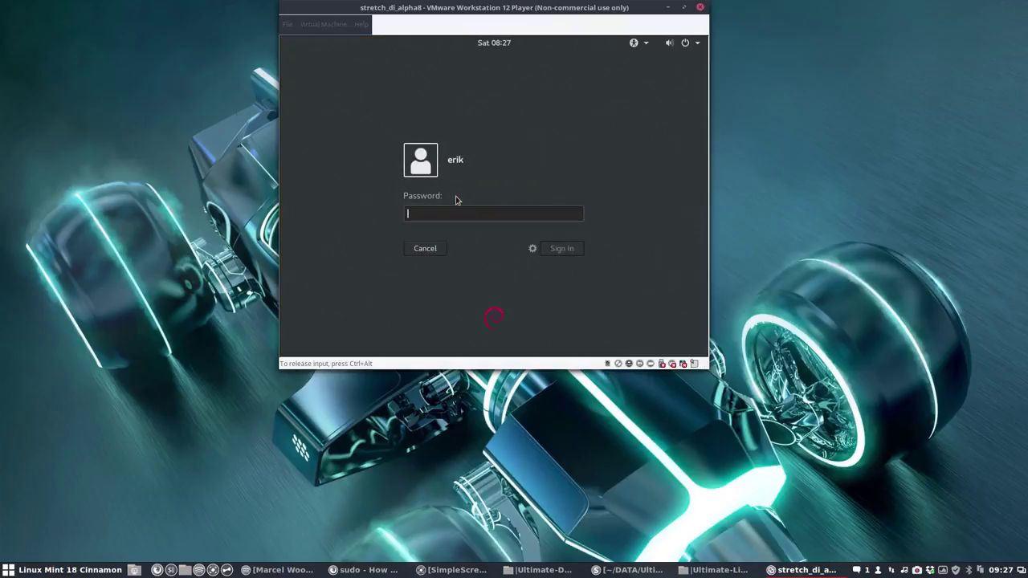
pyautogui.click(531, 249)
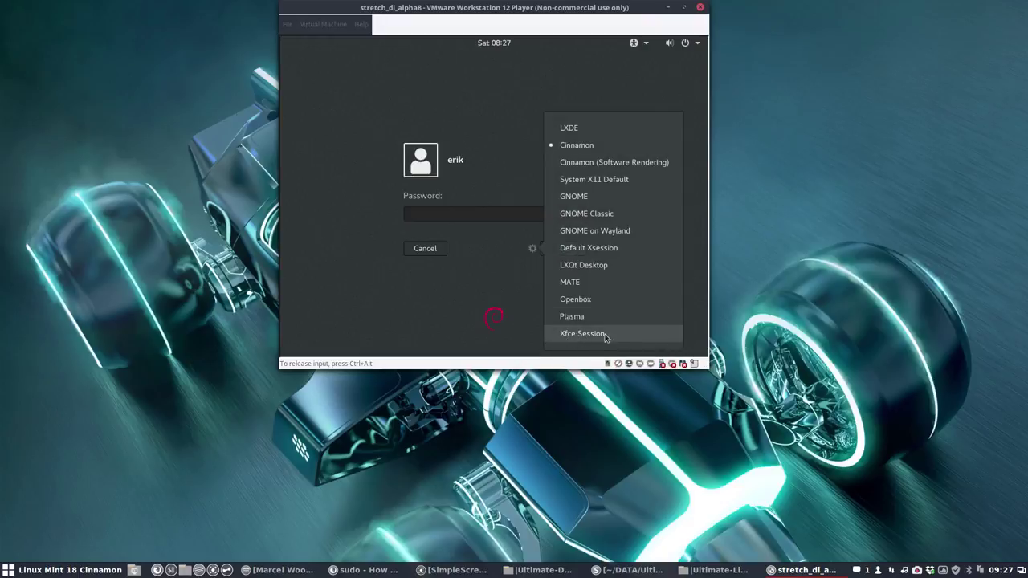
pyautogui.click(595, 336)
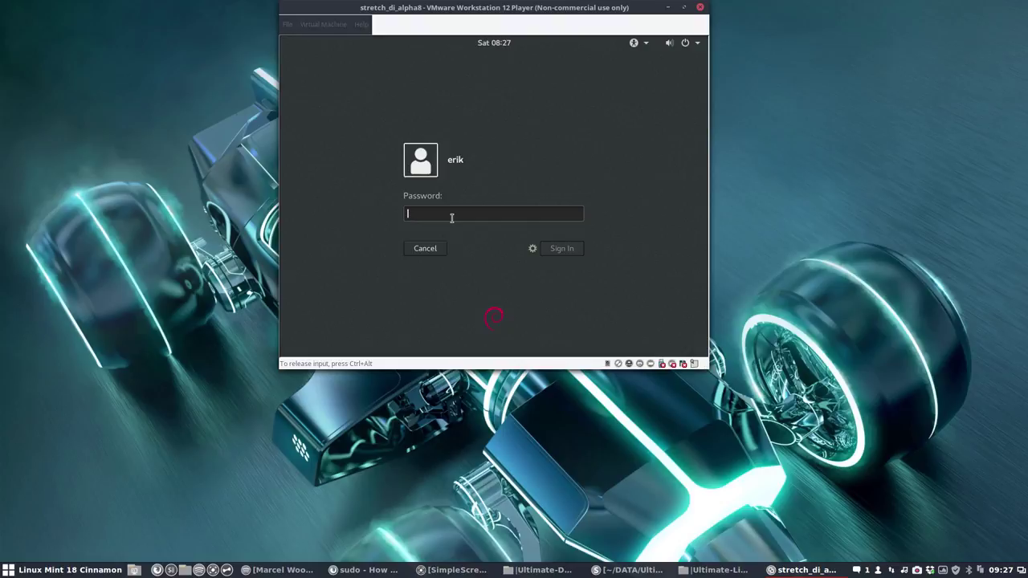
pyautogui.write('•••••')
pyautogui.click(562, 249)
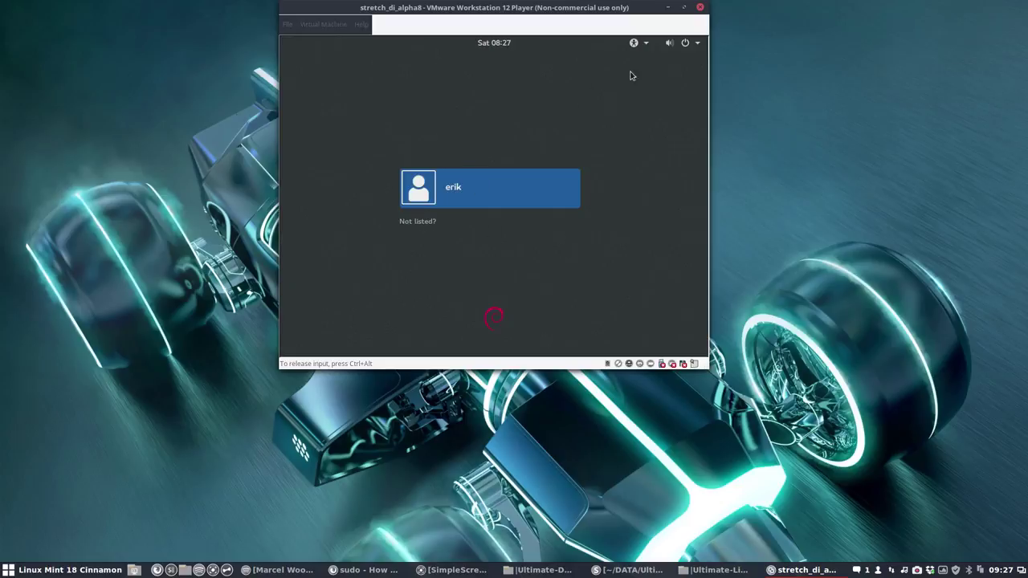
# Step: Check the login screen's accessibility options and the 'Not listed?' entry, then back out
pyautogui.click(647, 46)
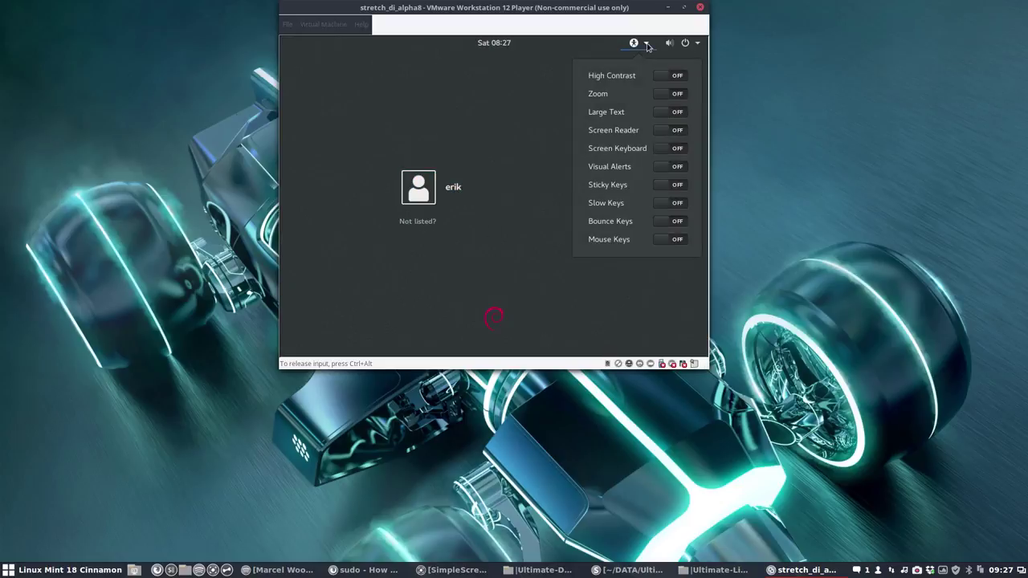
pyautogui.click(527, 85)
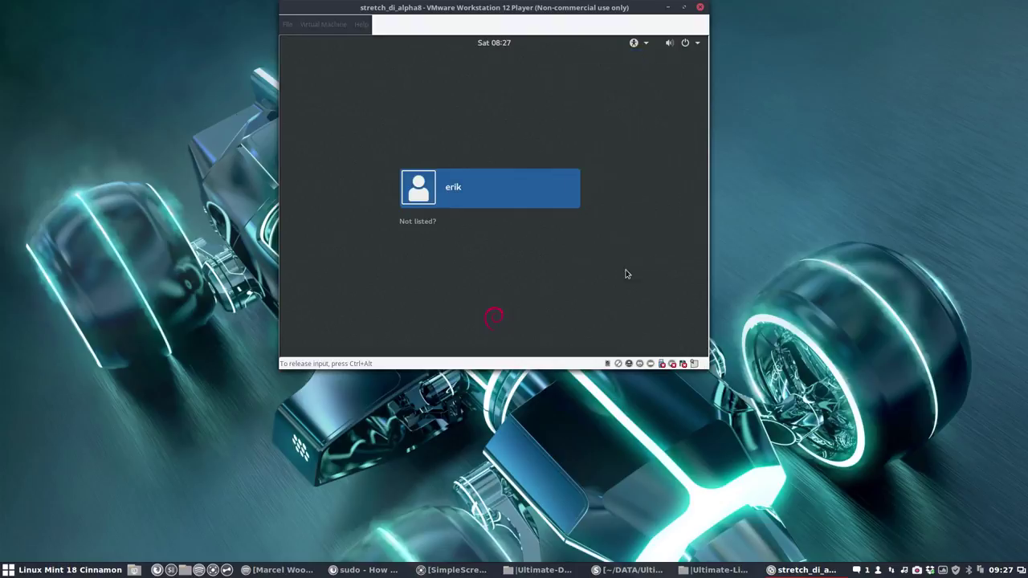
pyautogui.click(431, 223)
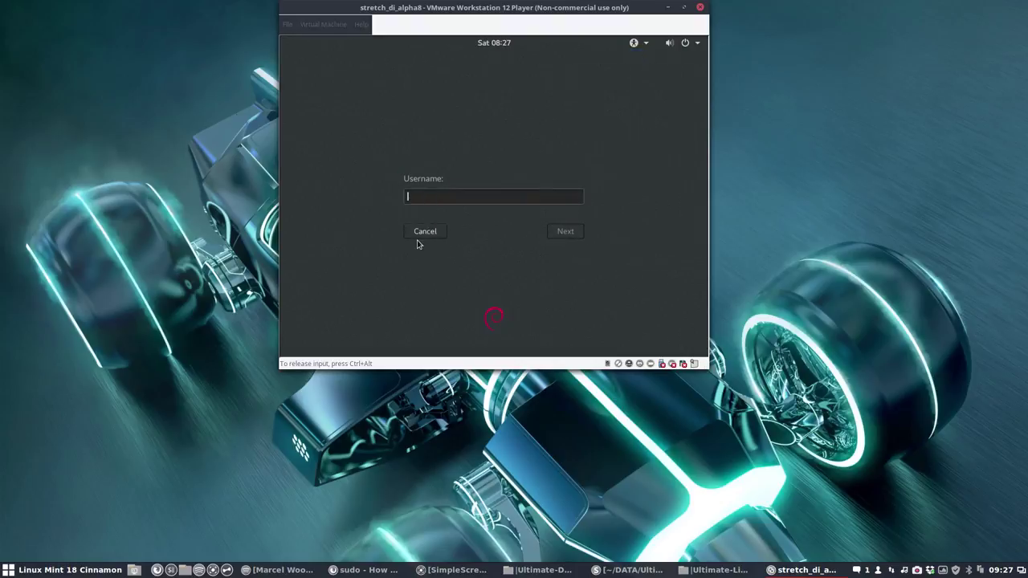
pyautogui.click(426, 235)
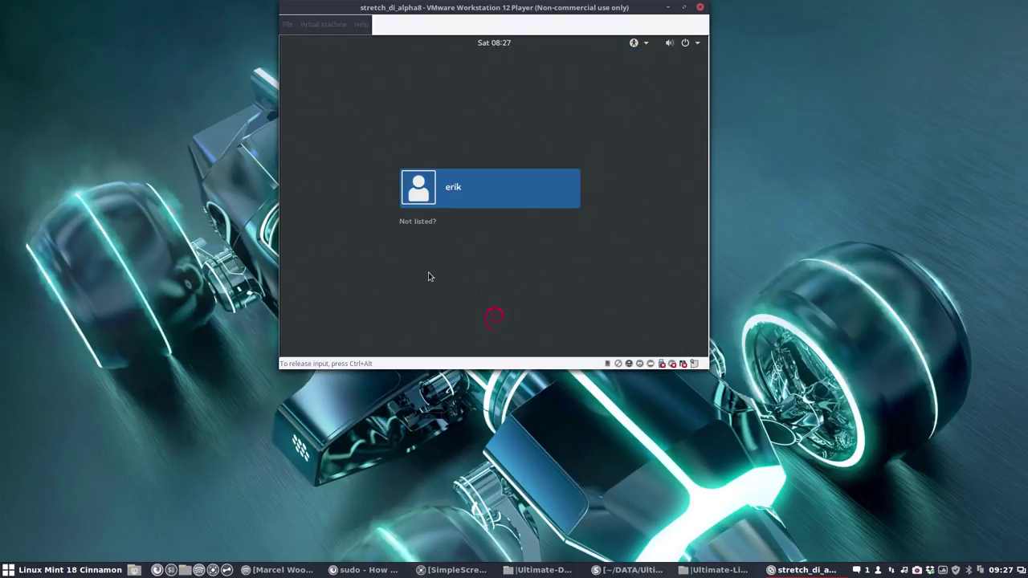
# Step: Sign in to the user account with the default session
pyautogui.click(483, 203)
pyautogui.click(532, 248)
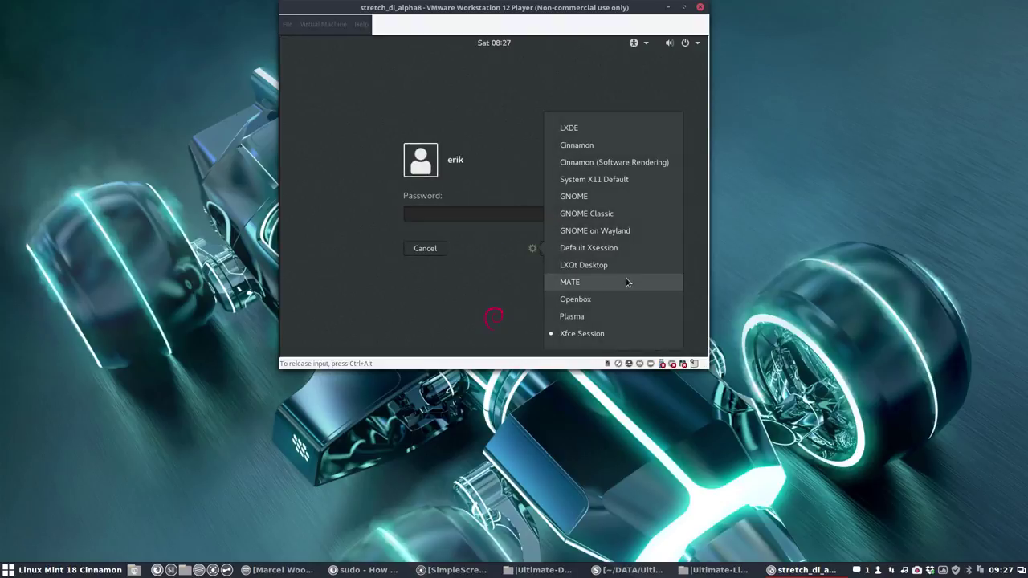
pyautogui.click(603, 248)
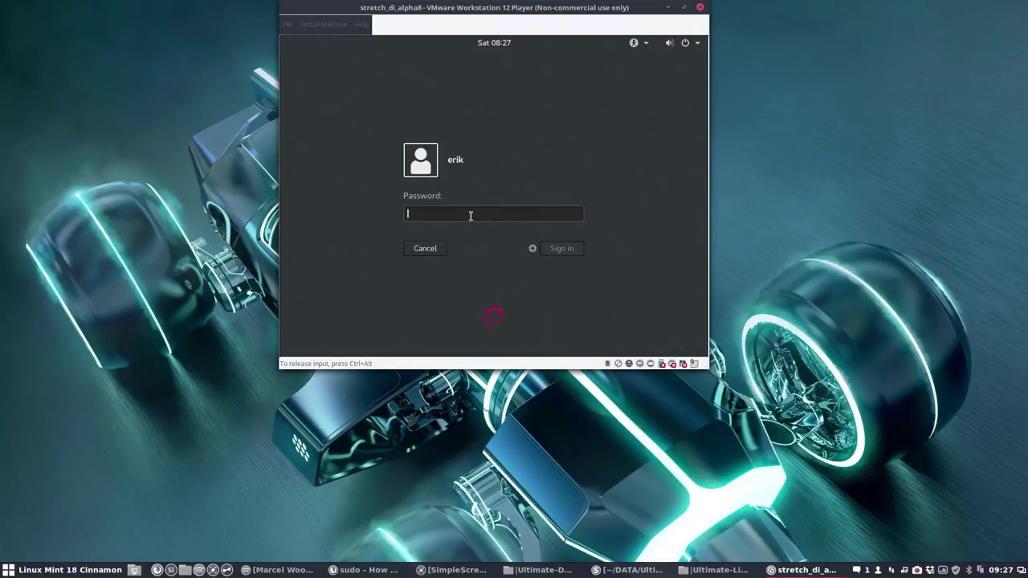
pyautogui.write('••')
pyautogui.press('Return')
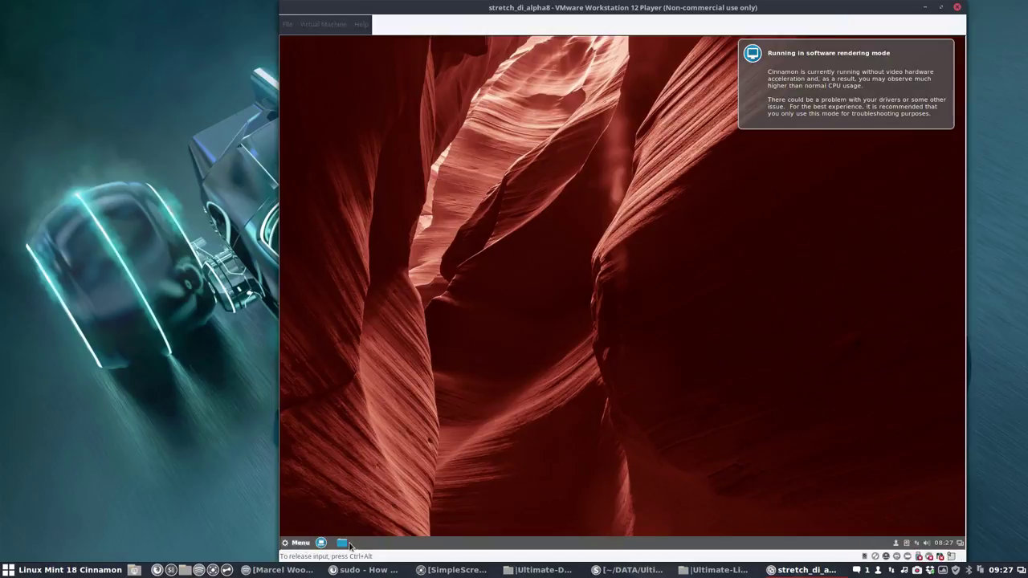
# Step: Open the Home folder in the file manager and scroll through its hidden dotfiles
pyautogui.click(341, 543)
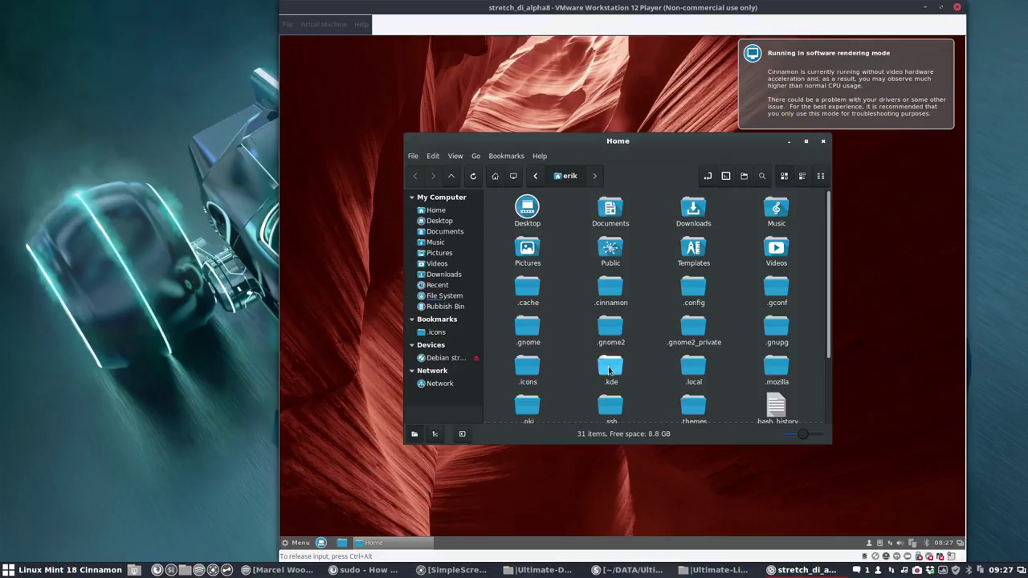
pyautogui.scroll(-2, 583, 358)
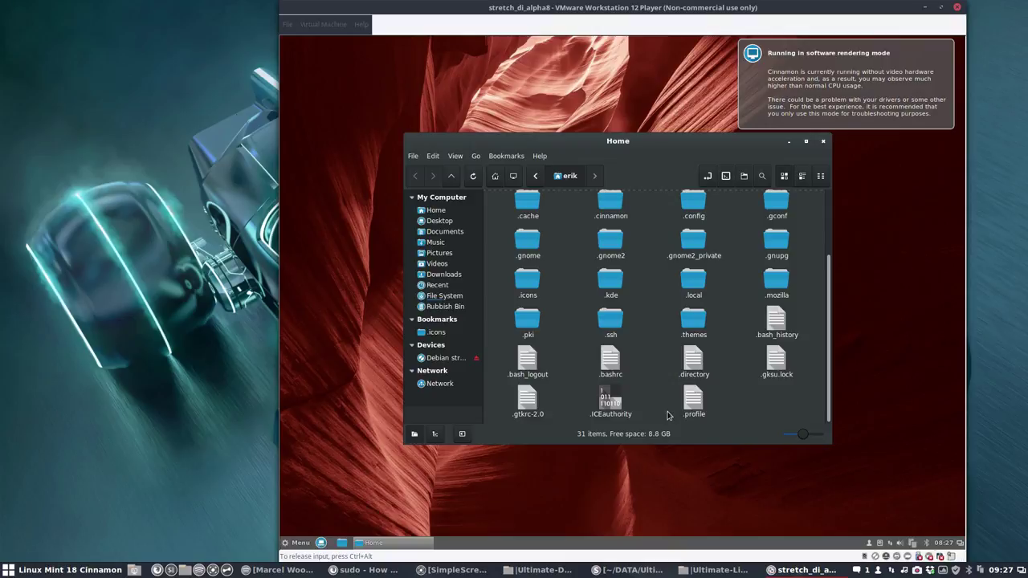
pyautogui.scroll(3, 667, 416)
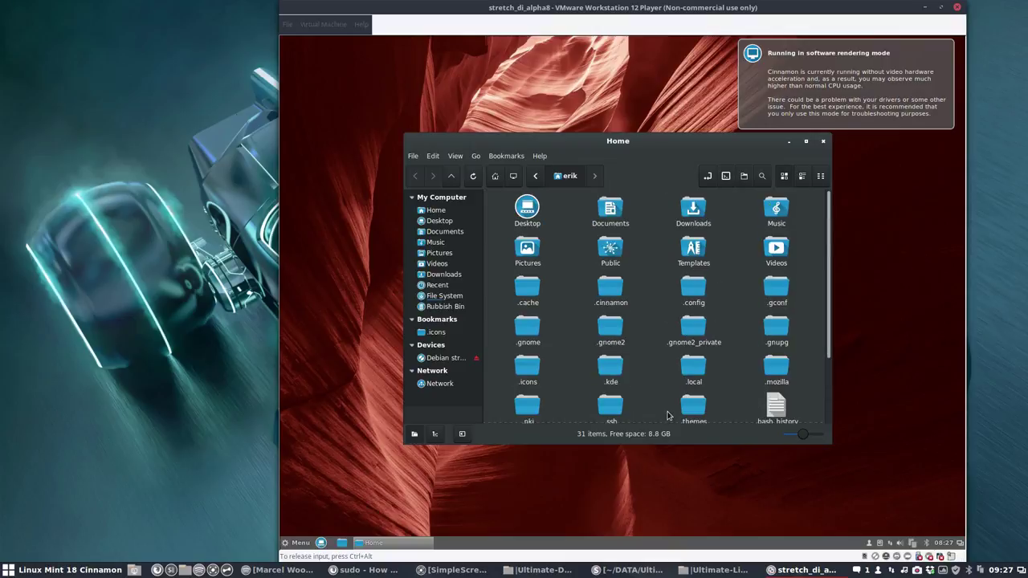
pyautogui.scroll(-3, 667, 415)
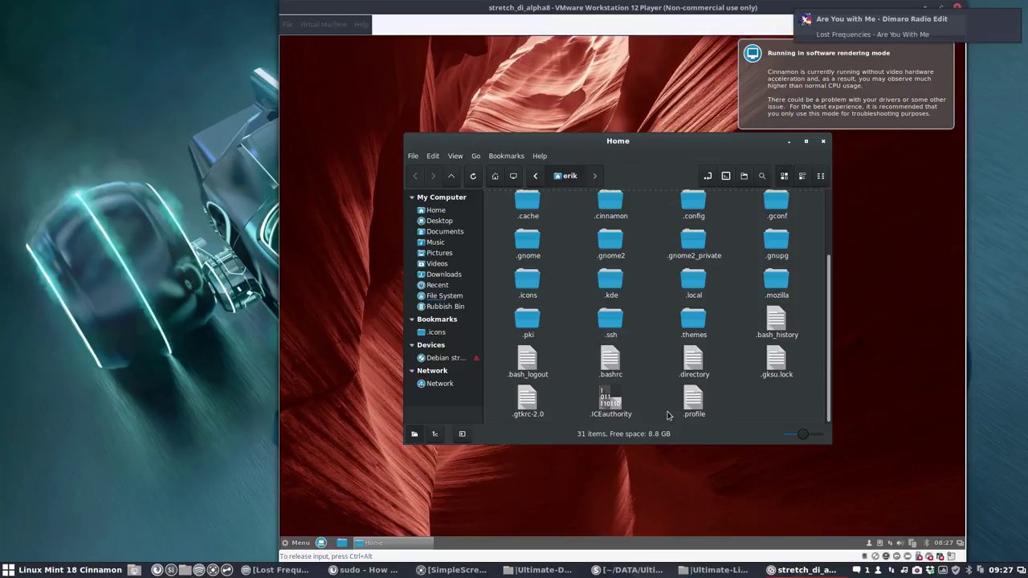
pyautogui.click(611, 362)
pyautogui.doubleClick(612, 361)
pyautogui.scroll(-20, 598, 368)
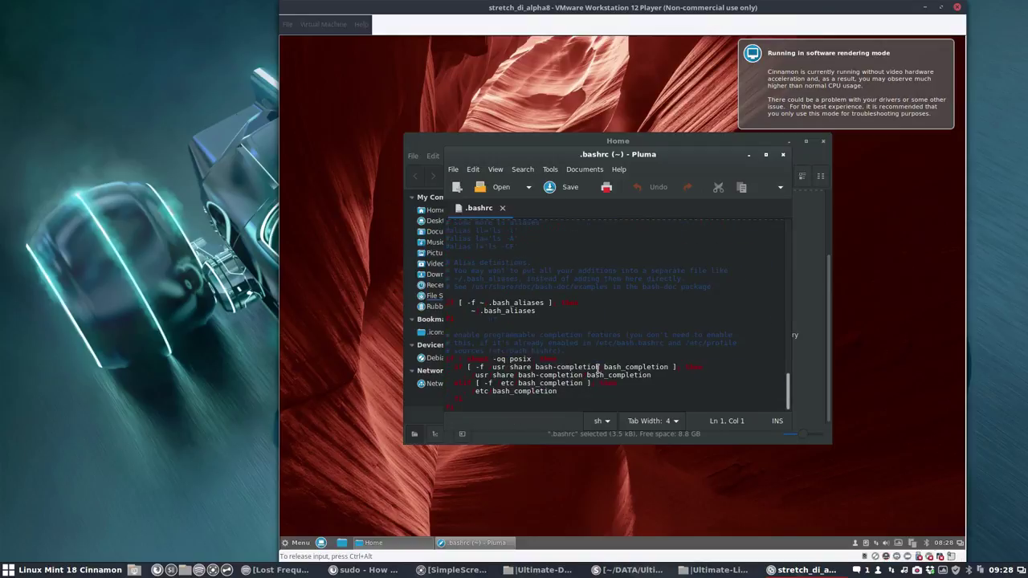
pyautogui.scroll(10, 703, 367)
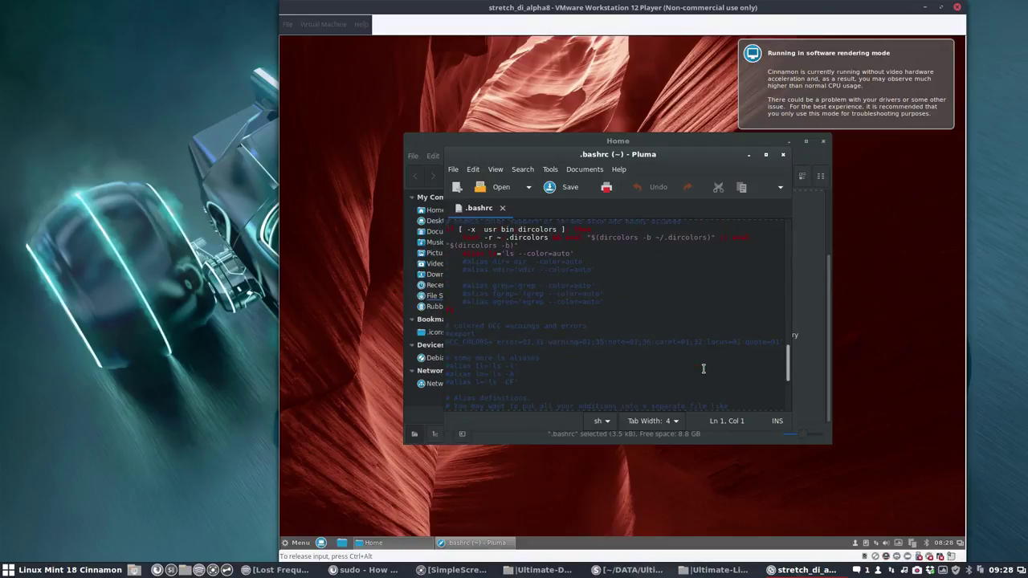
pyautogui.scroll(10, 704, 367)
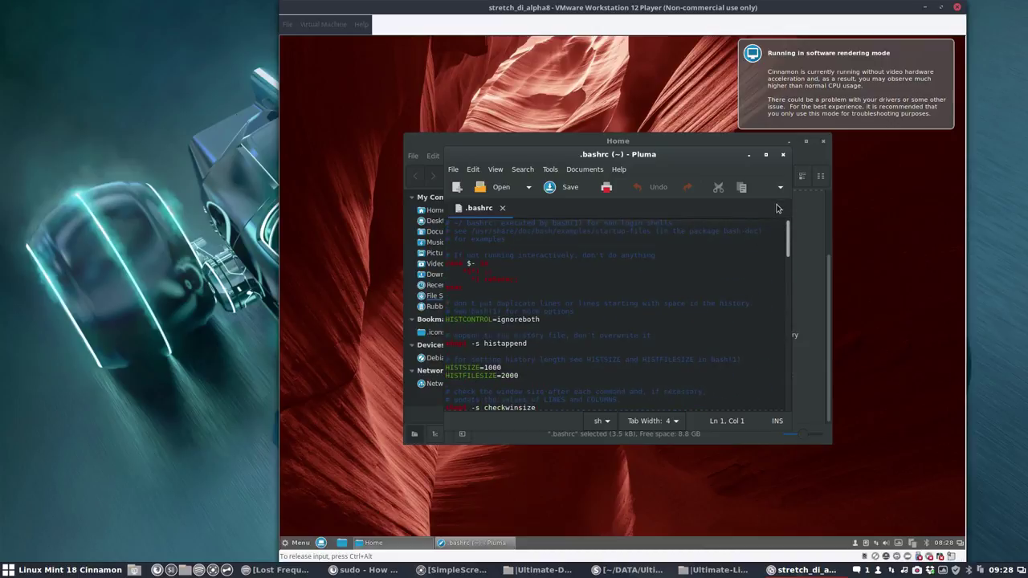
pyautogui.click(783, 154)
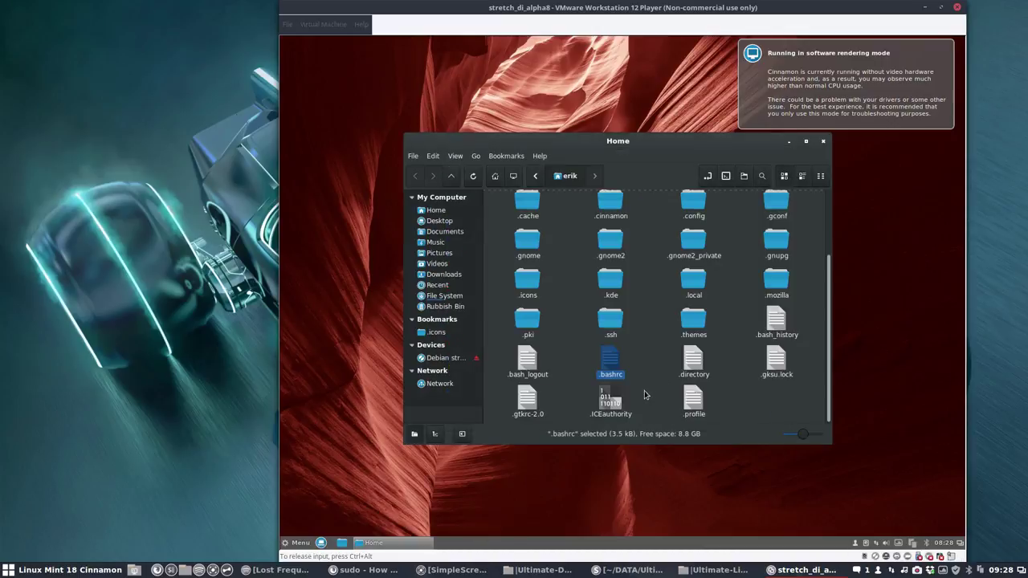
pyautogui.click(692, 406)
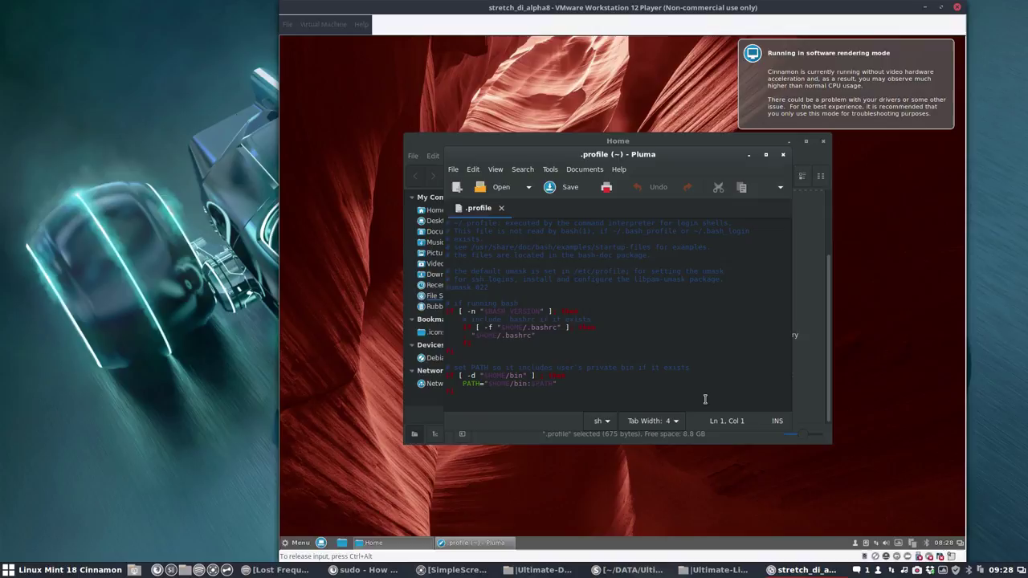
pyautogui.click(783, 156)
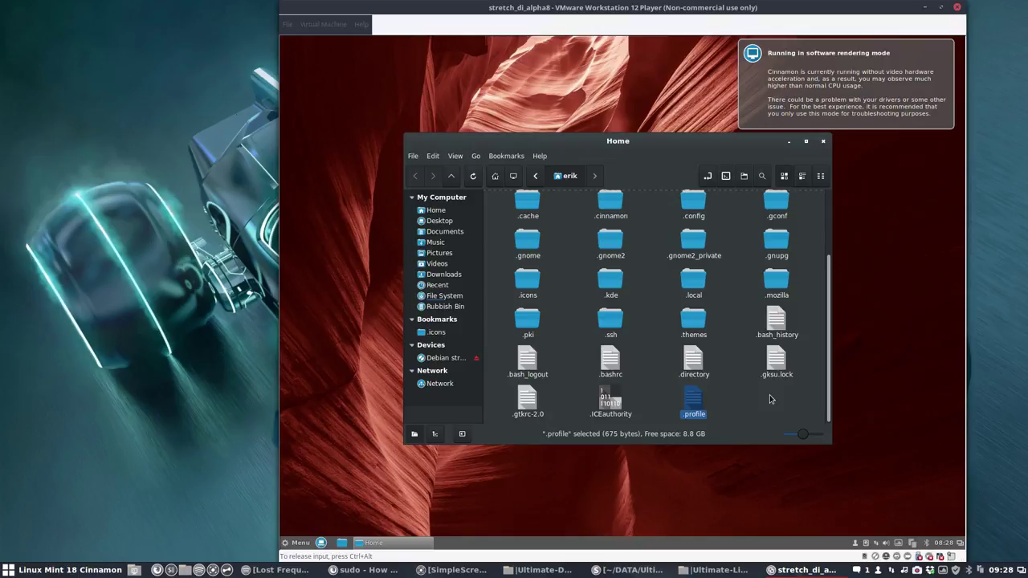
pyautogui.rightClick(917, 571)
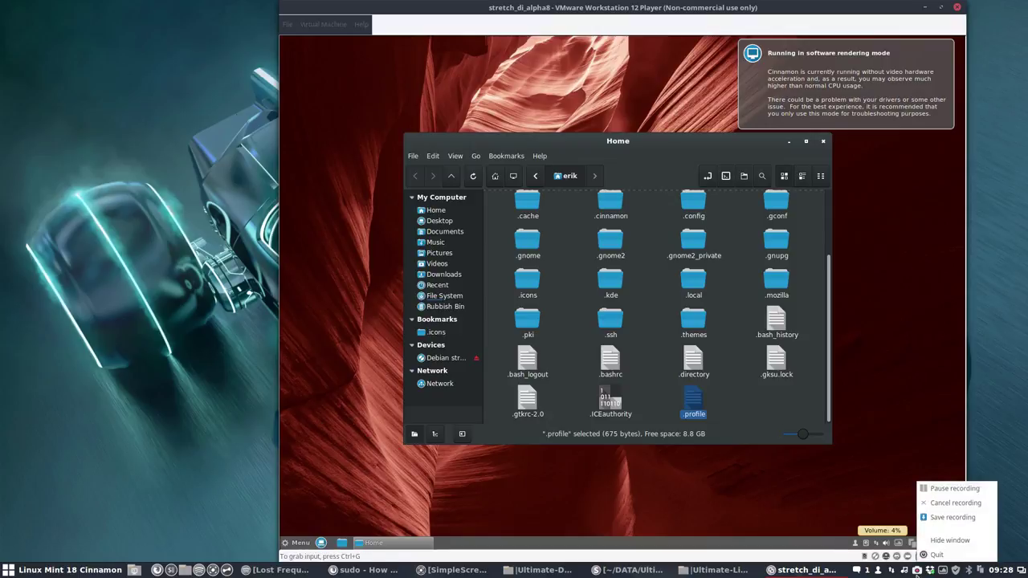